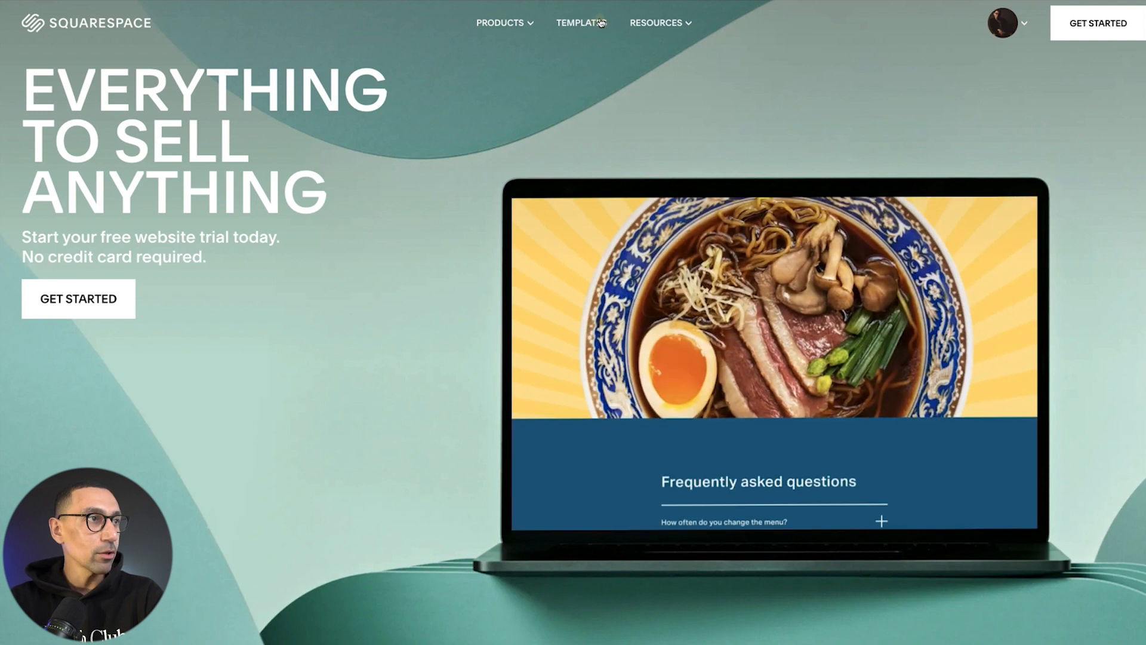
# Open the template gallery and browse the Popular Designs templates
pyautogui.click(593, 23)
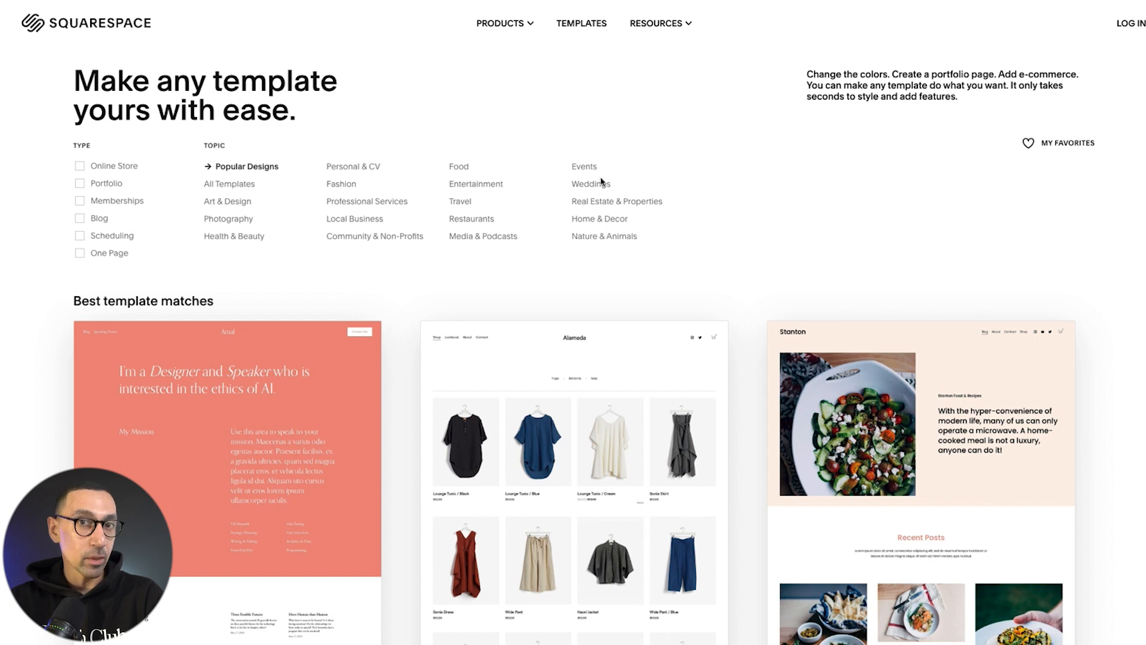
pyautogui.scroll(-5, 604, 181)
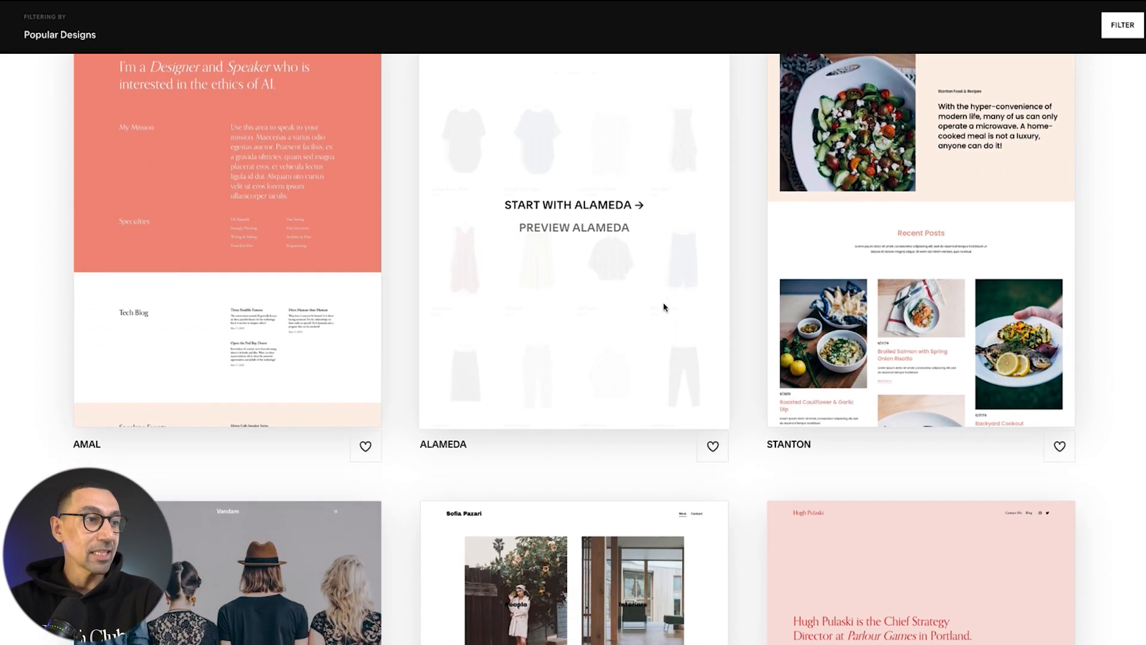
pyautogui.scroll(-10, 664, 307)
pyautogui.scroll(-15, 664, 307)
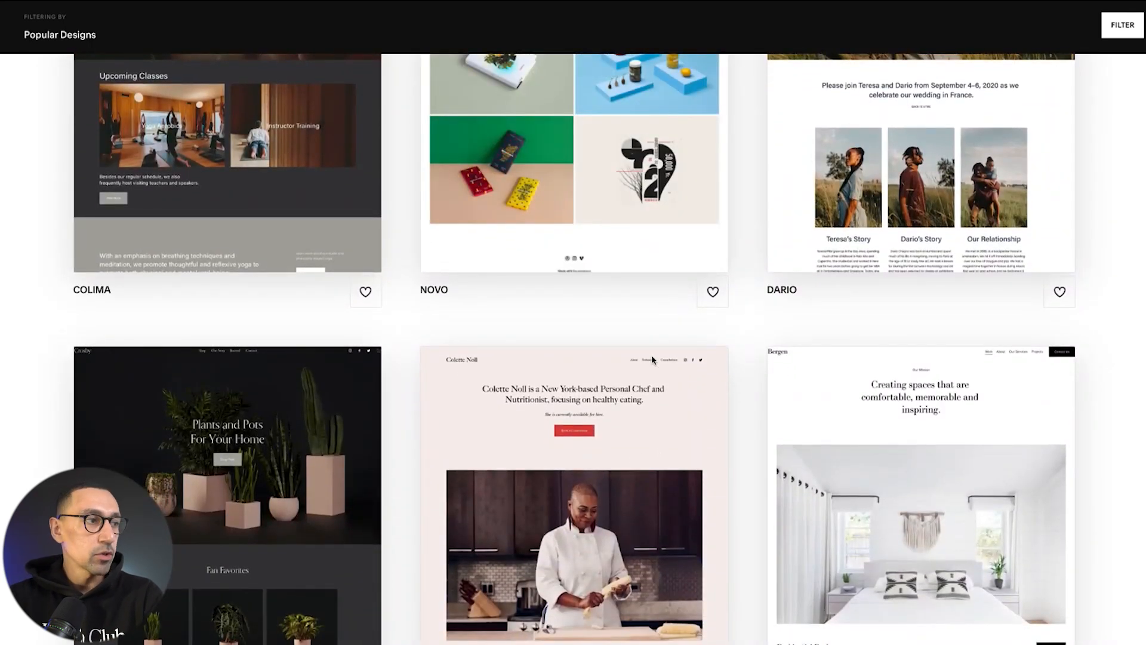
pyautogui.scroll(-4, 627, 392)
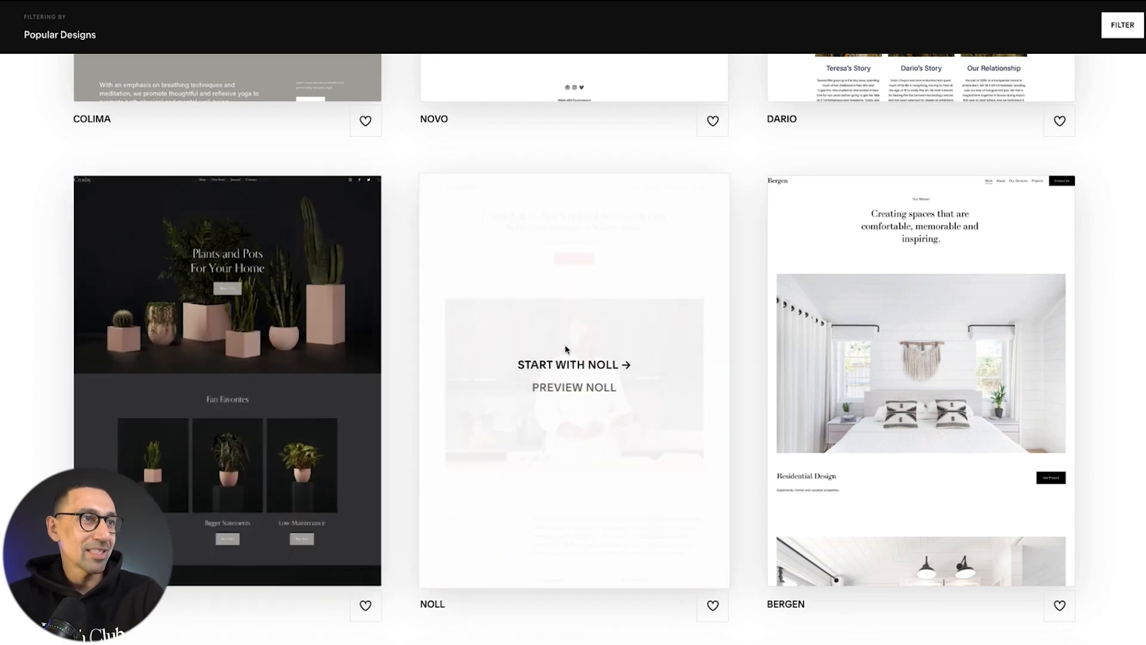
pyautogui.scroll(15, 567, 348)
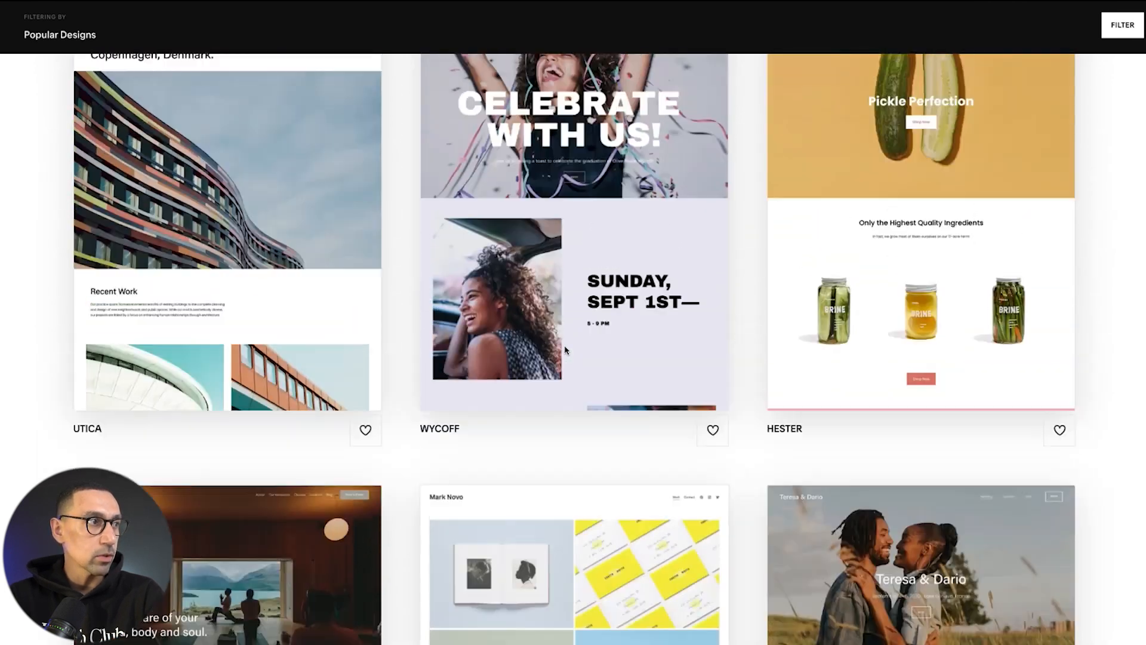
pyautogui.scroll(12, 566, 350)
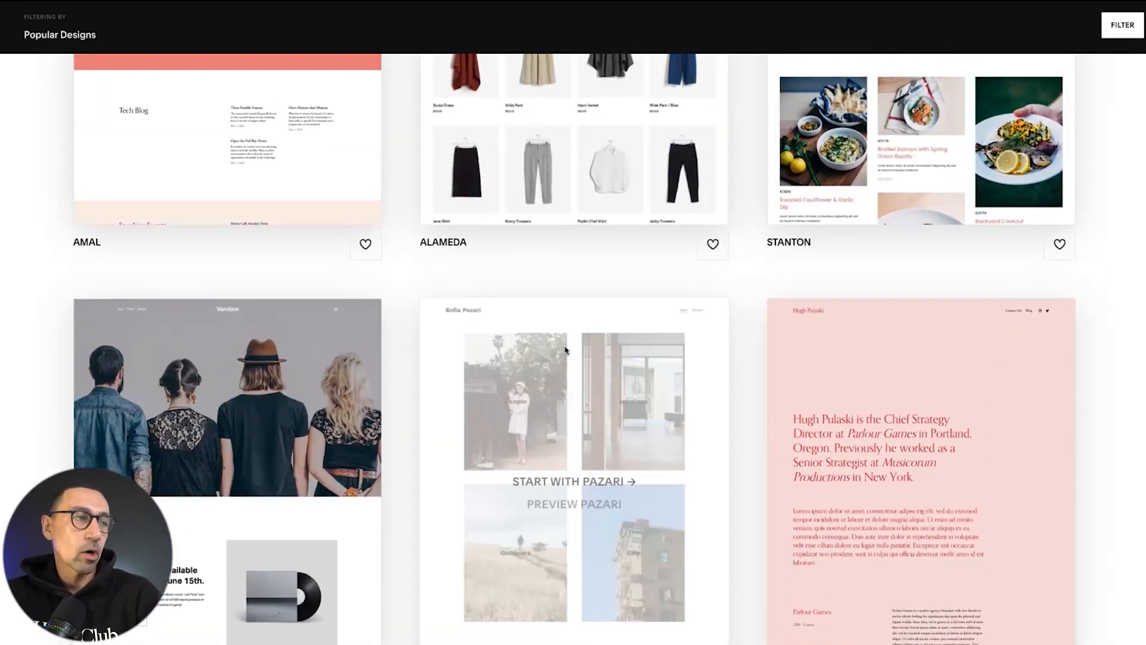
pyautogui.scroll(8, 566, 350)
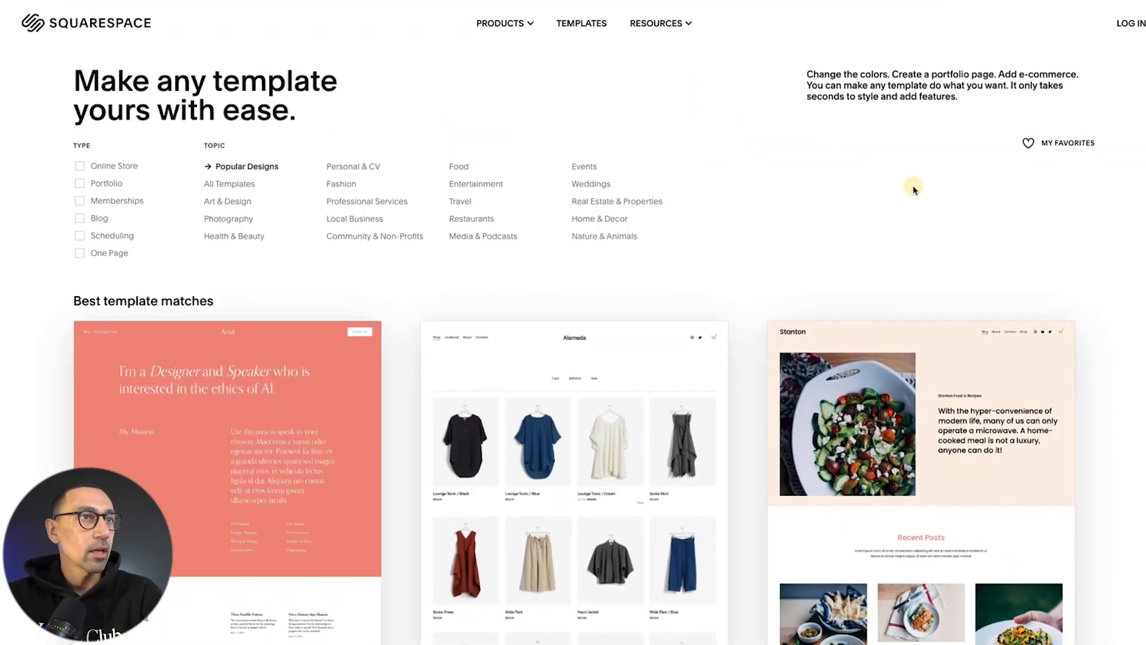
pyautogui.scroll(-5, 880, 195)
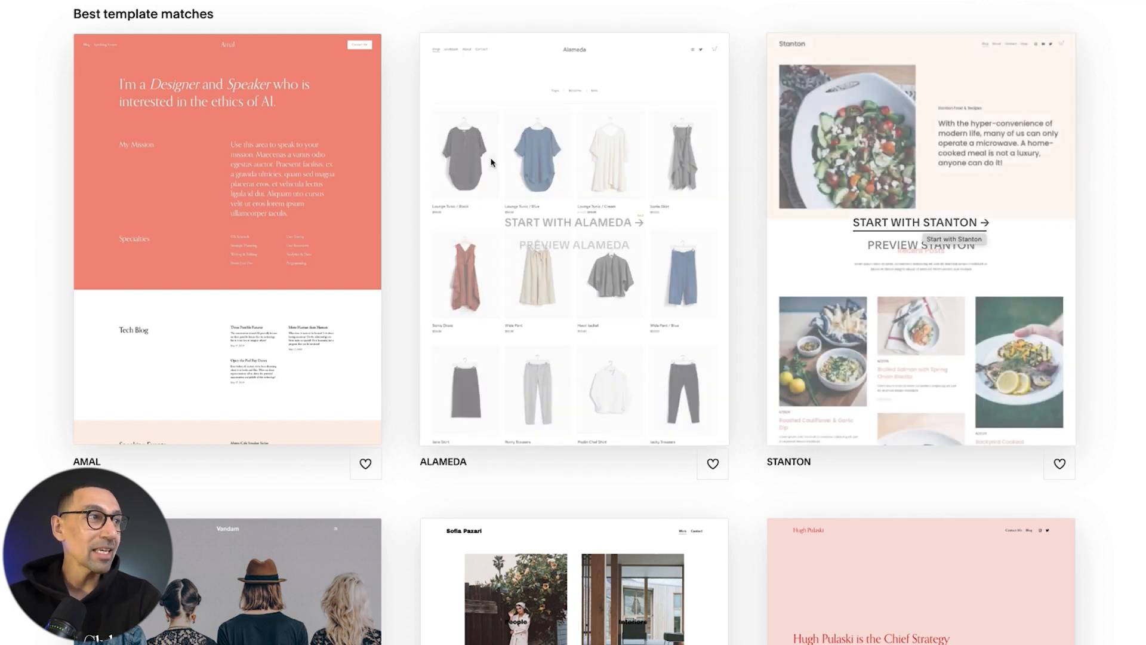
pyautogui.scroll(5, 491, 159)
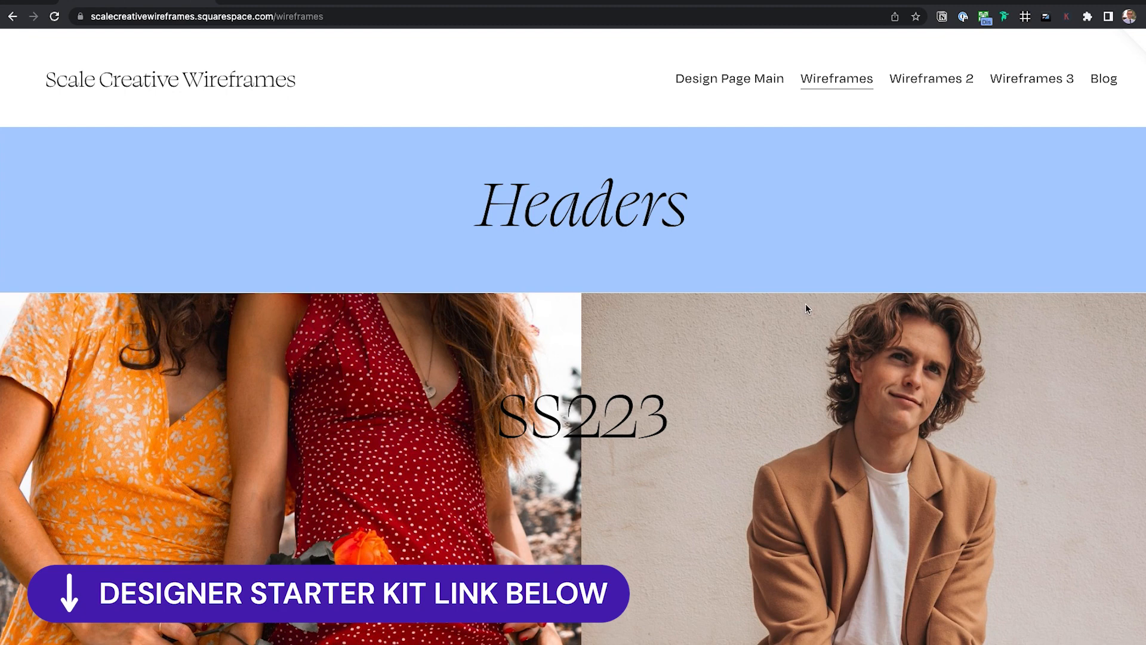
# Scroll through the Wireframes page from the Headers banner down to the About section
pyautogui.scroll(-4, 807, 309)
pyautogui.scroll(4, 605, 371)
pyautogui.scroll(-15, 615, 418)
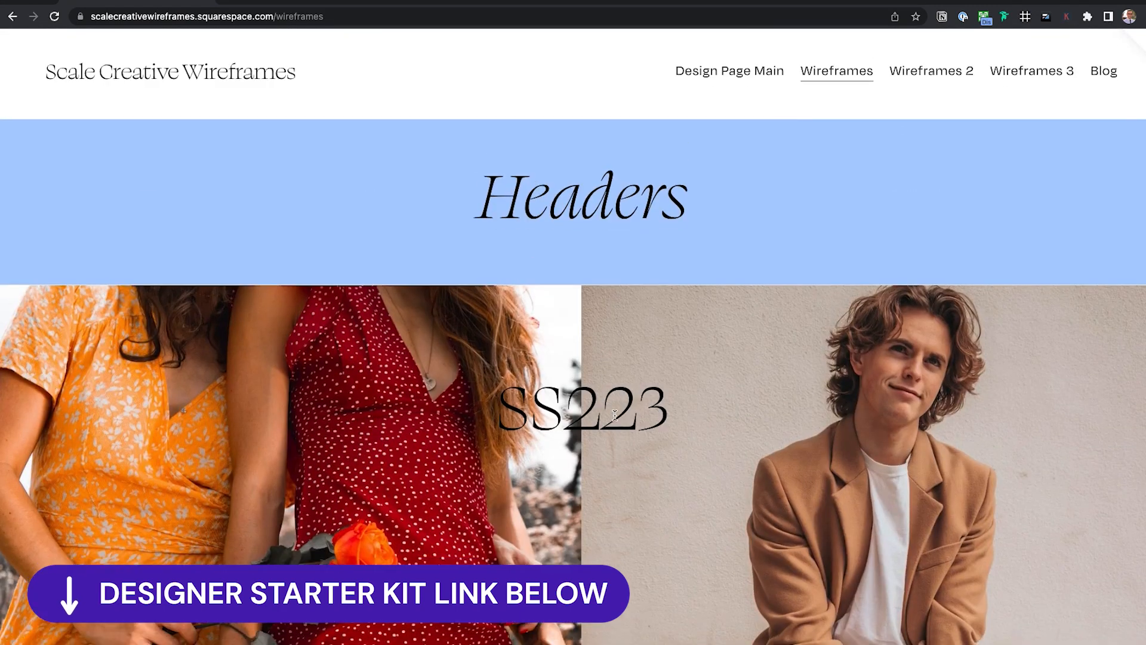
pyautogui.scroll(-15, 616, 419)
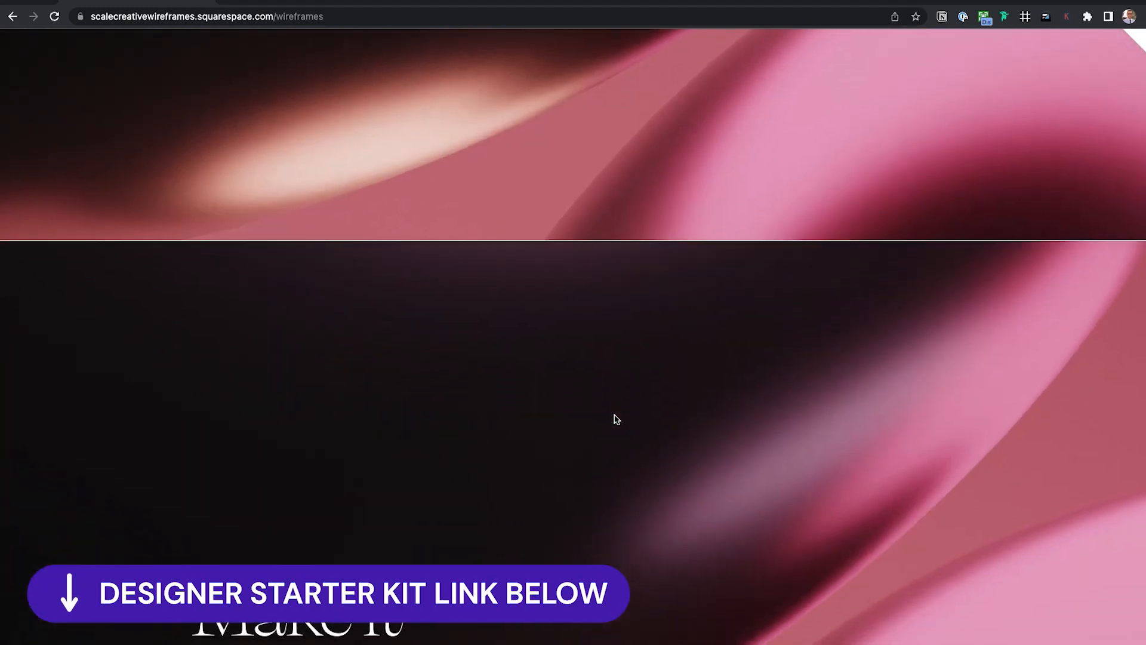
pyautogui.scroll(-10, 617, 419)
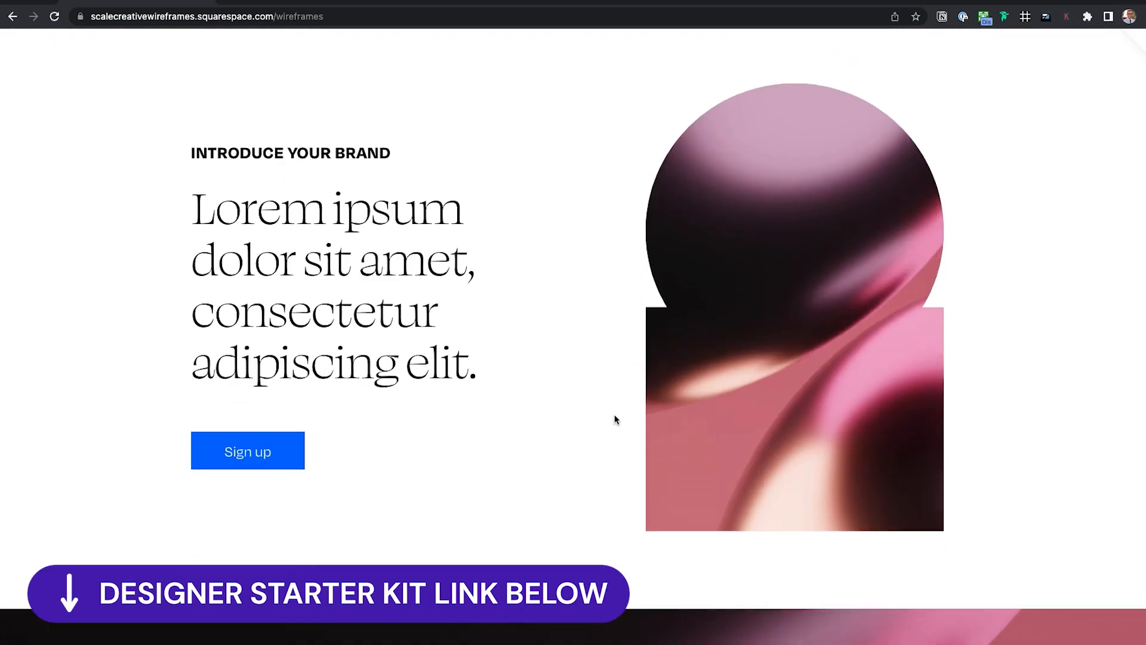
pyautogui.scroll(-10, 616, 420)
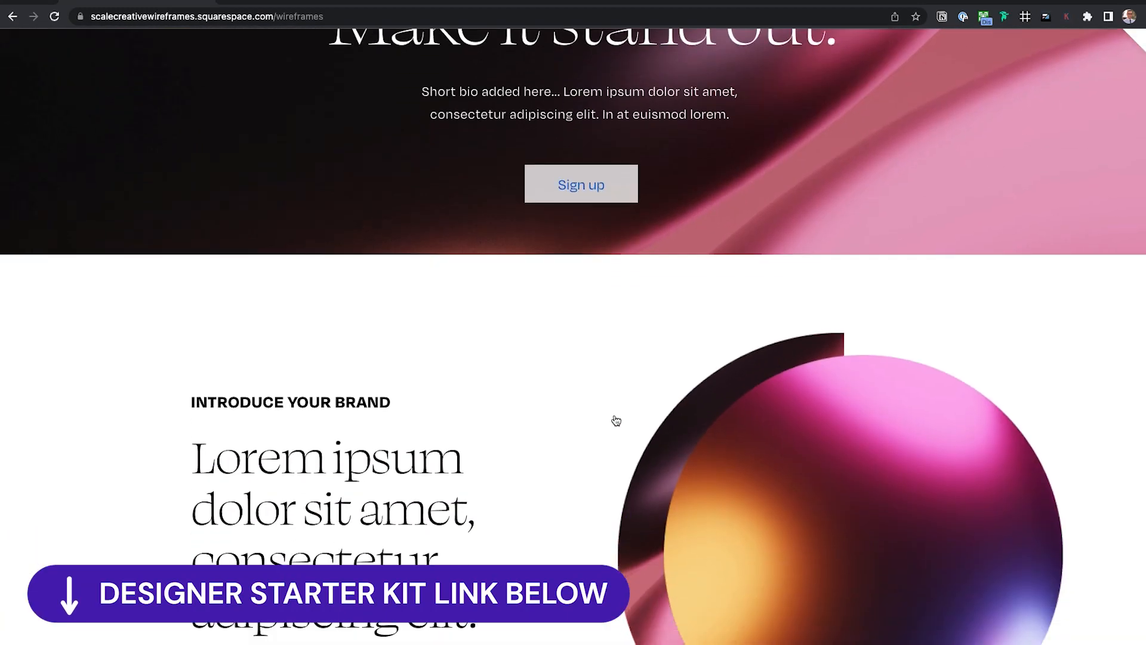
pyautogui.scroll(-9, 614, 420)
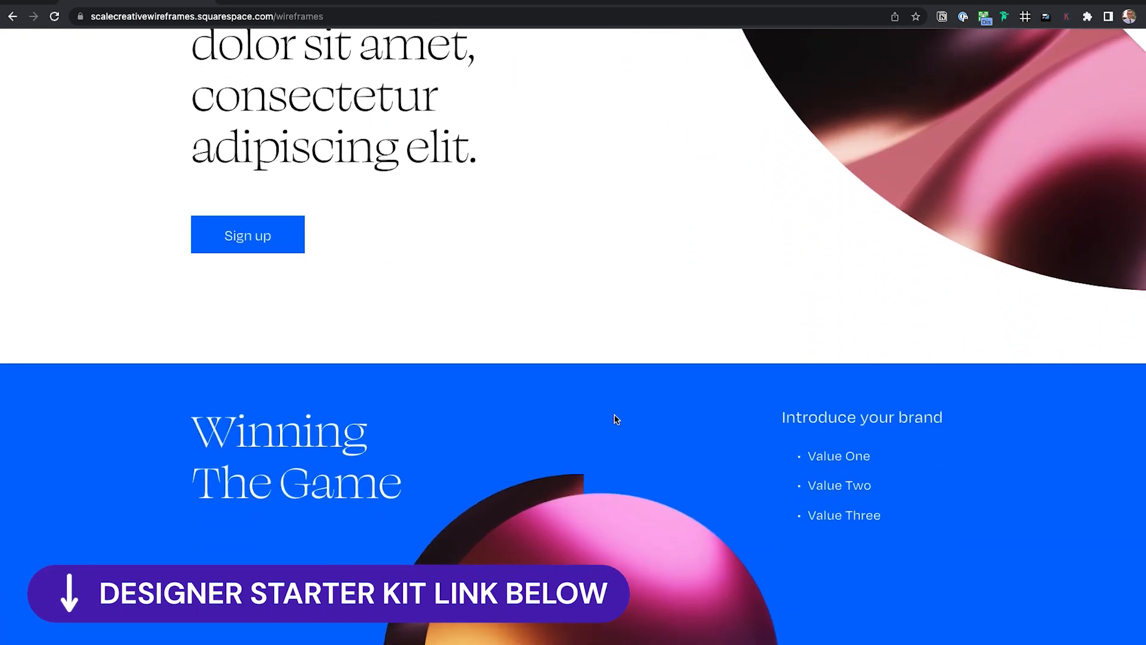
pyautogui.scroll(-10, 617, 419)
pyautogui.scroll(-7, 615, 415)
pyautogui.scroll(15, 615, 415)
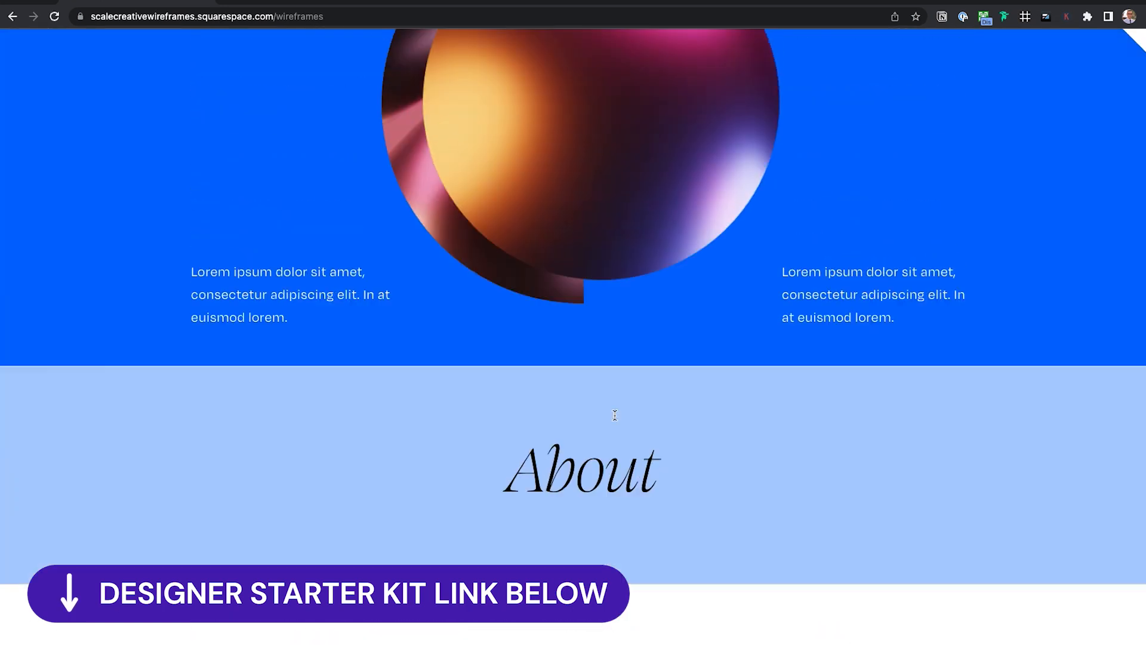
pyautogui.scroll(5, 615, 415)
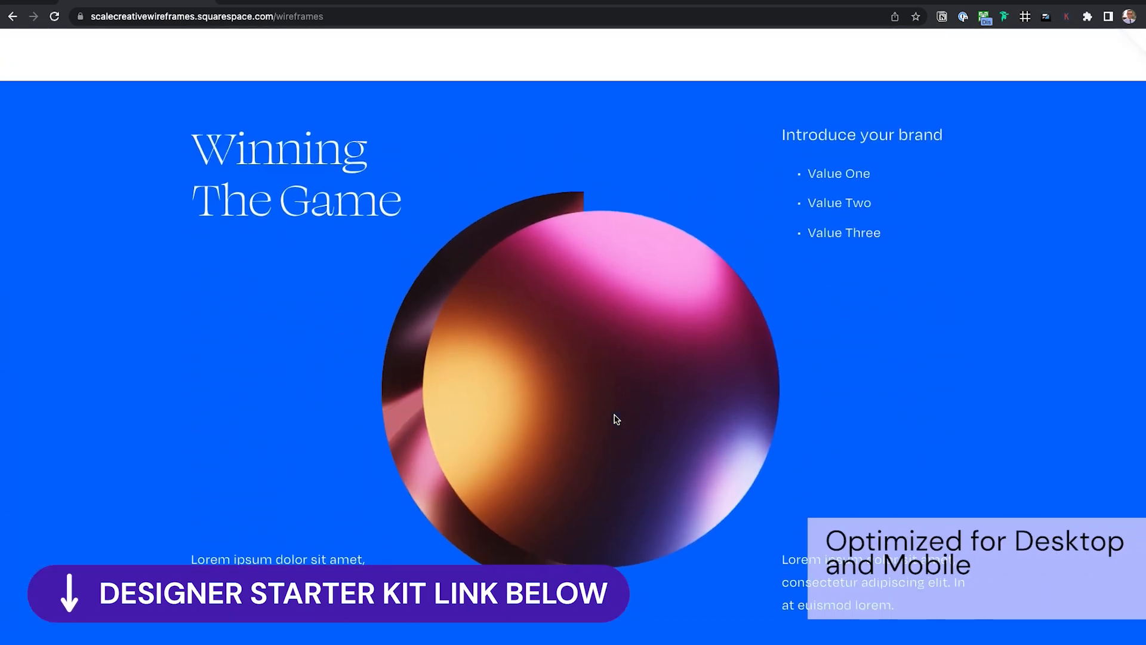
pyautogui.scroll(8, 616, 419)
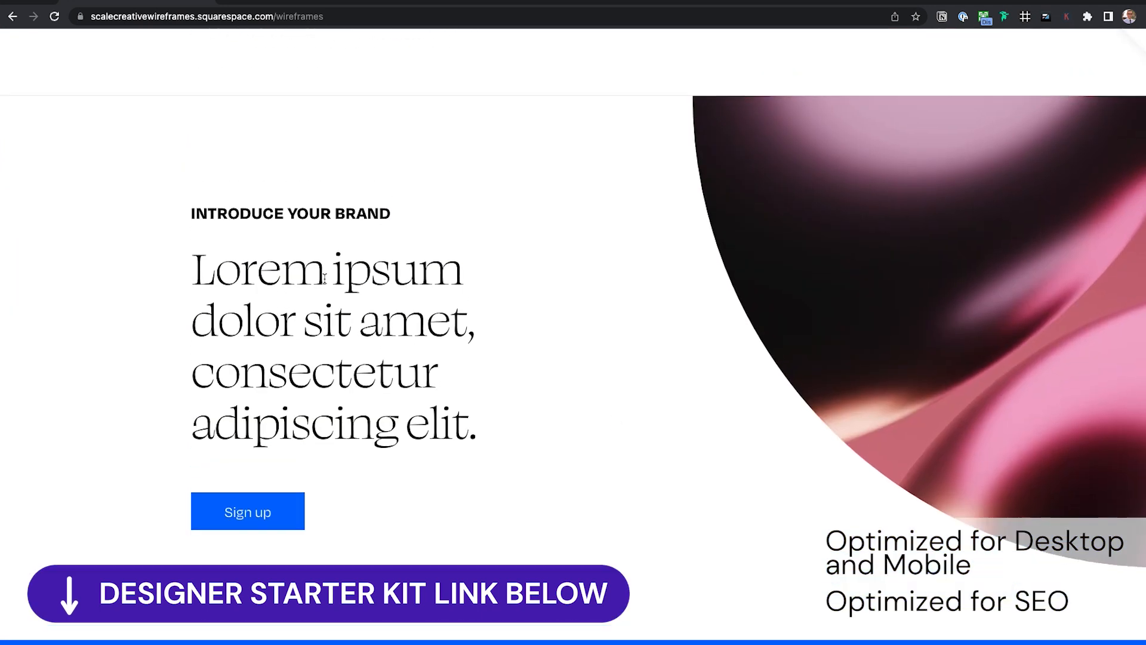
pyautogui.scroll(-20, 350, 281)
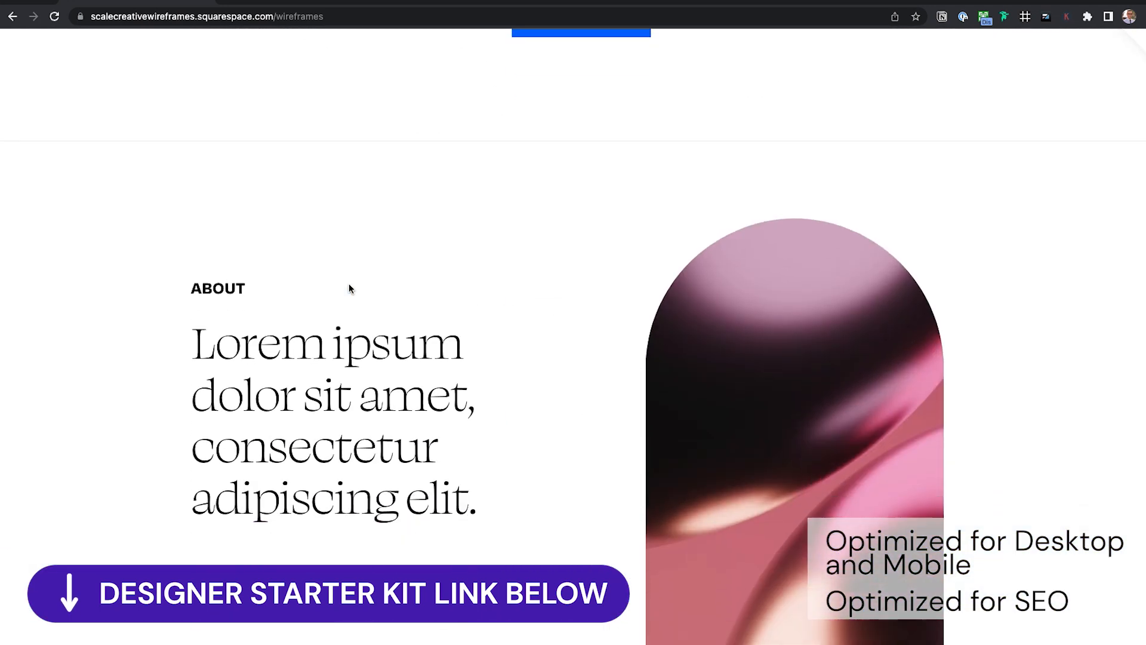
pyautogui.scroll(-7, 350, 289)
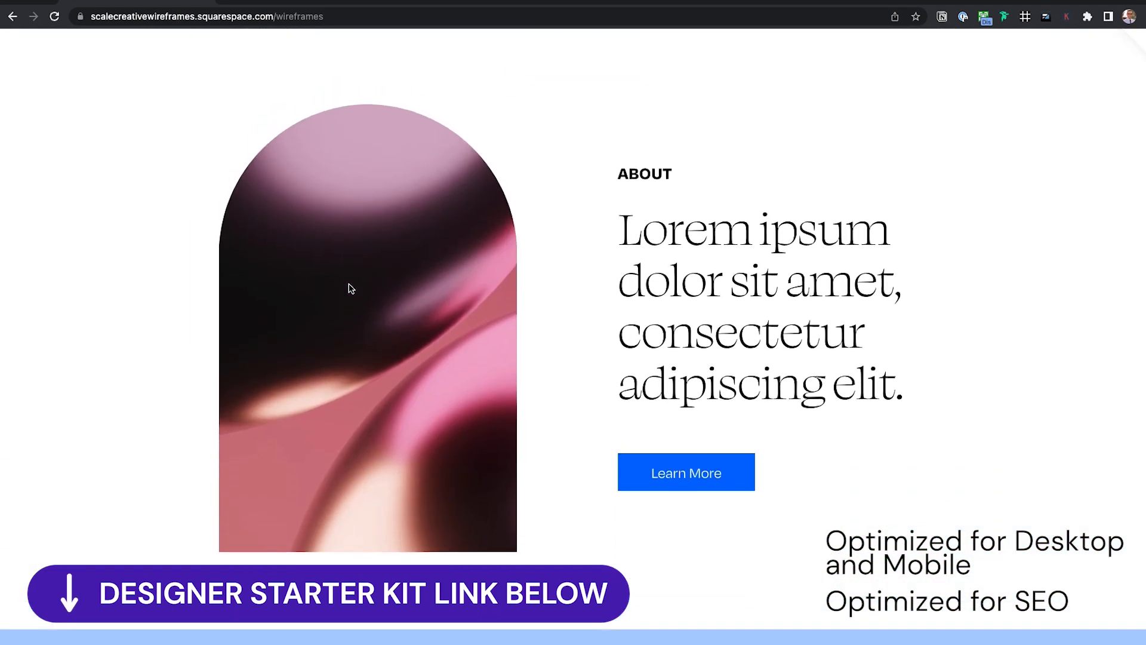
pyautogui.scroll(-15, 350, 288)
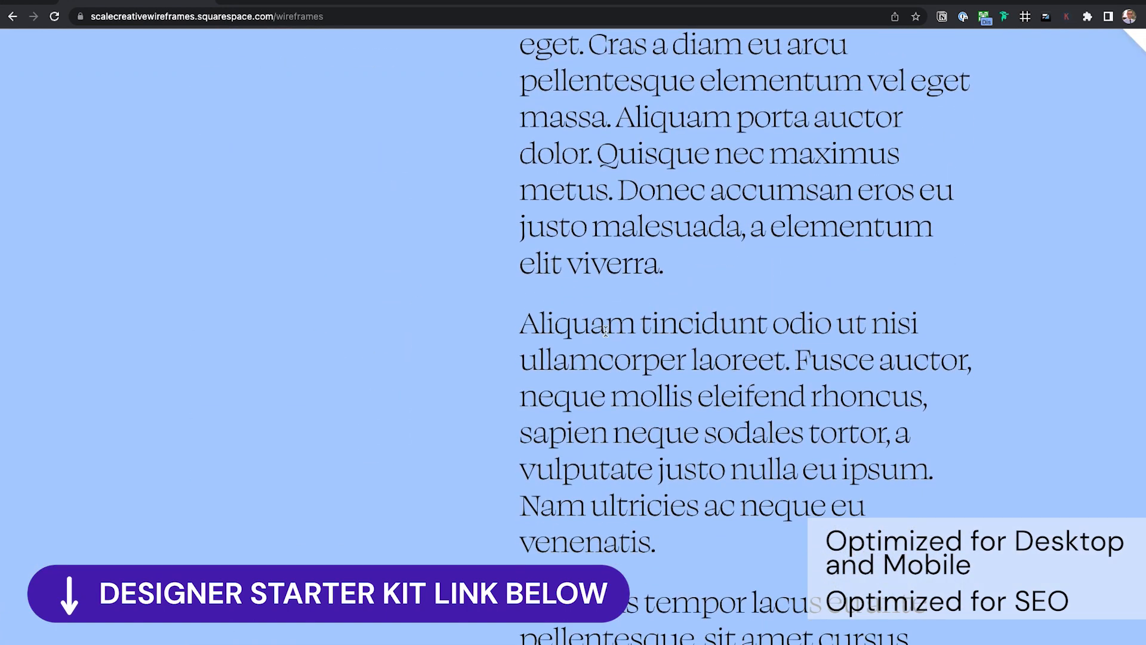
pyautogui.scroll(-15, 609, 347)
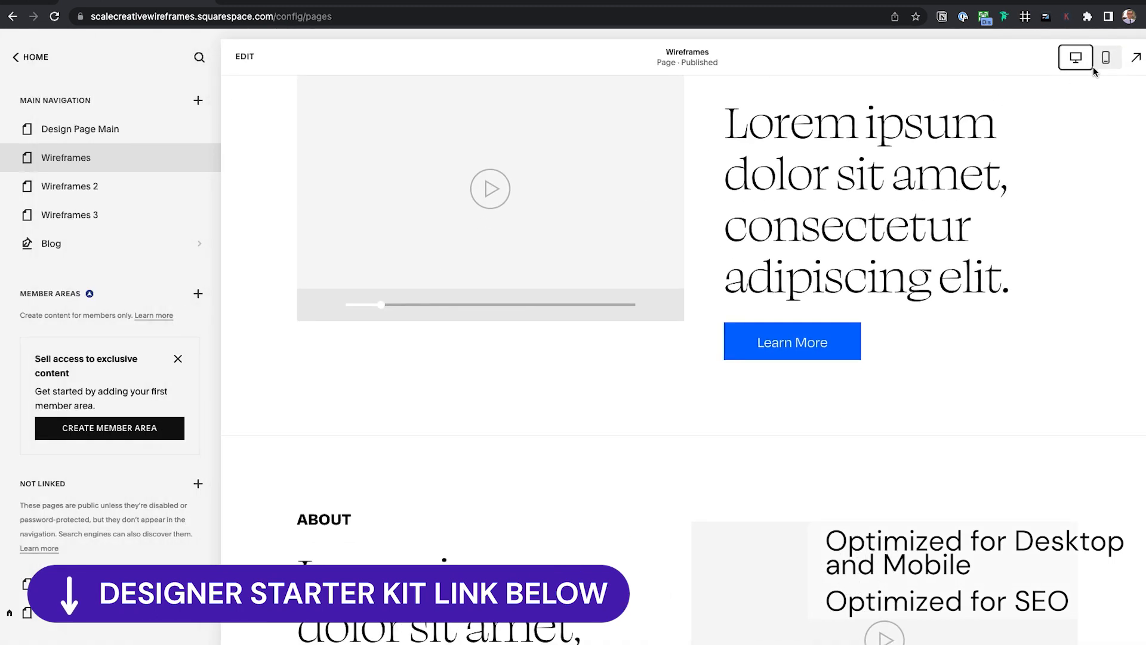
# Edit the Wireframes page, view My saved sections below About, then exit without adding anything
pyautogui.doubleClick(821, 216)
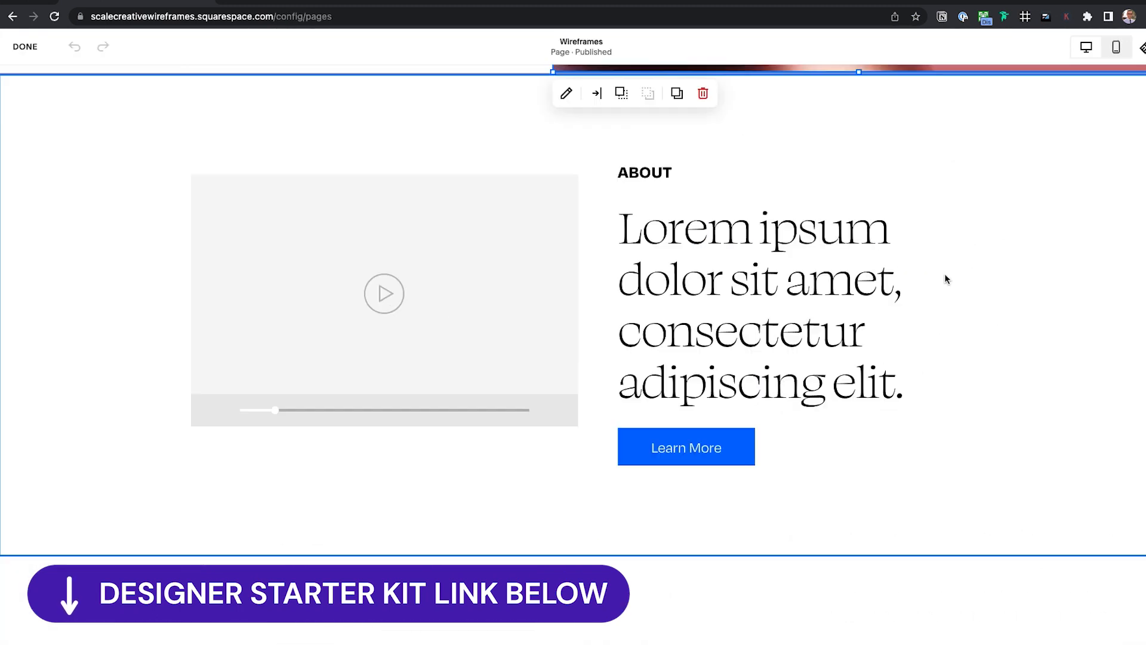
pyautogui.click(1034, 300)
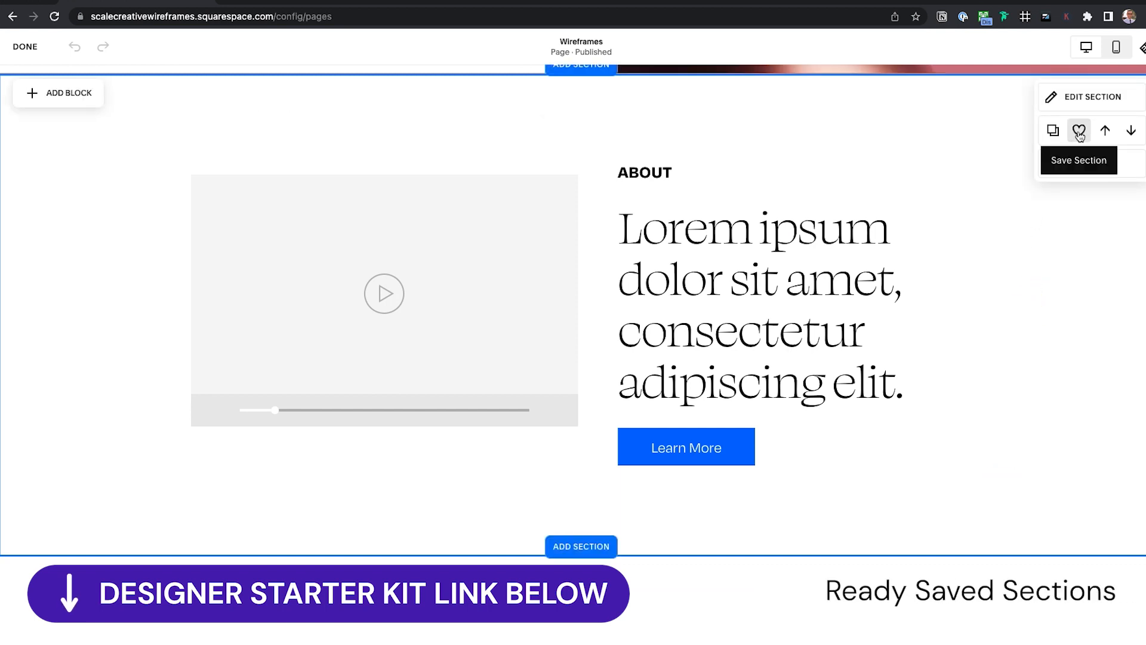
pyautogui.click(591, 547)
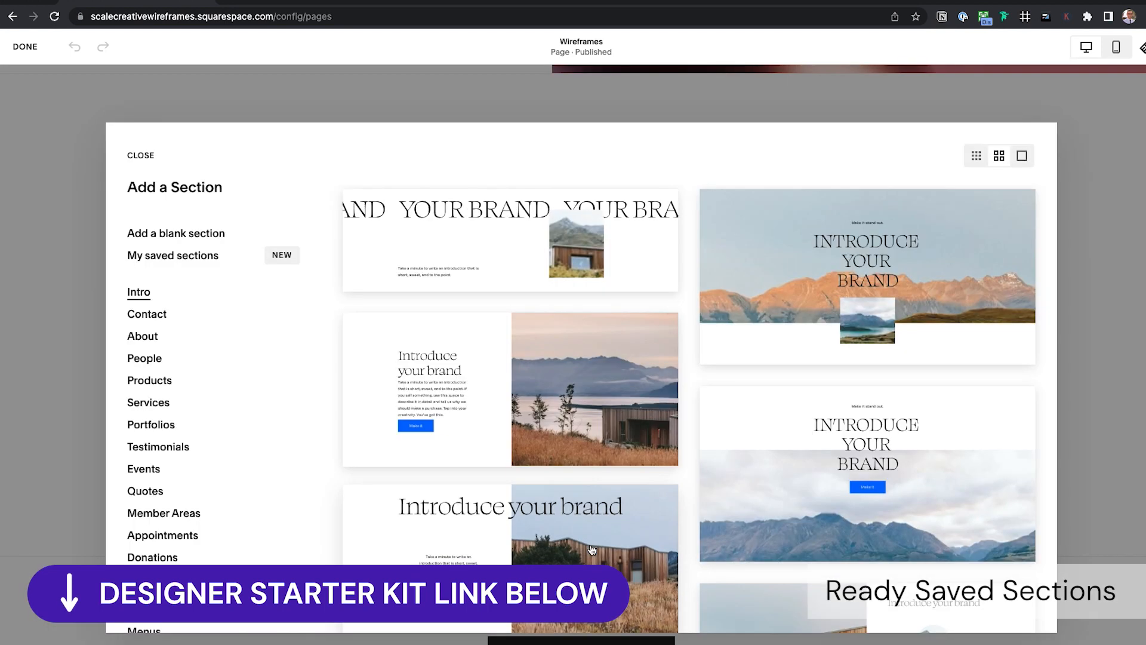
pyautogui.click(177, 258)
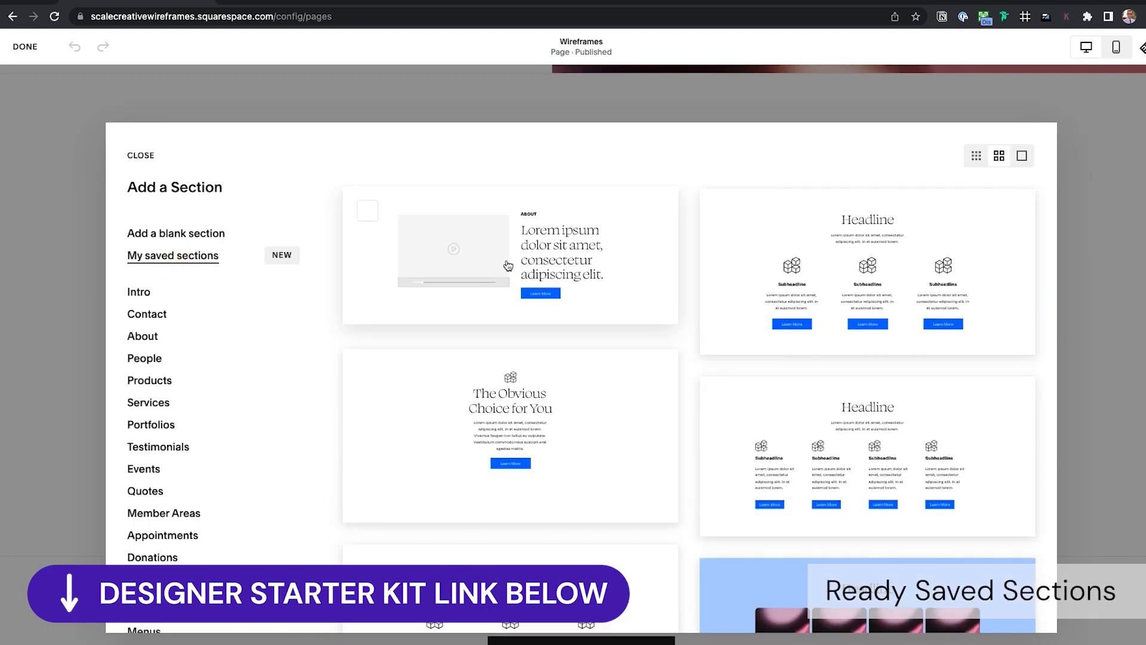
pyautogui.click(588, 103)
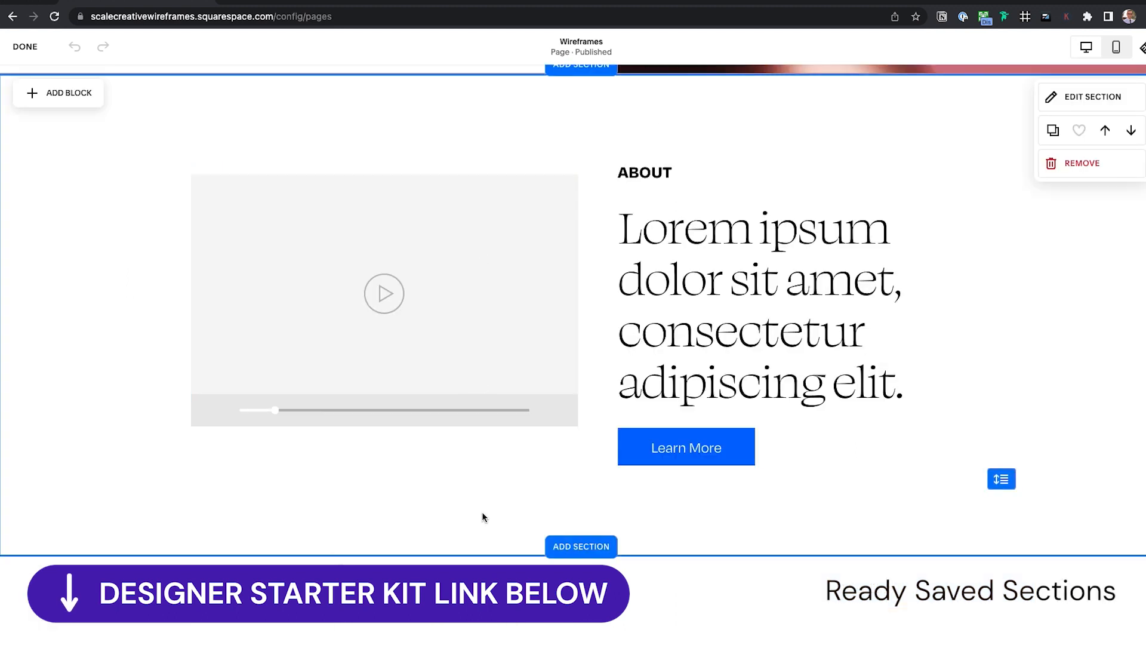
pyautogui.click(26, 53)
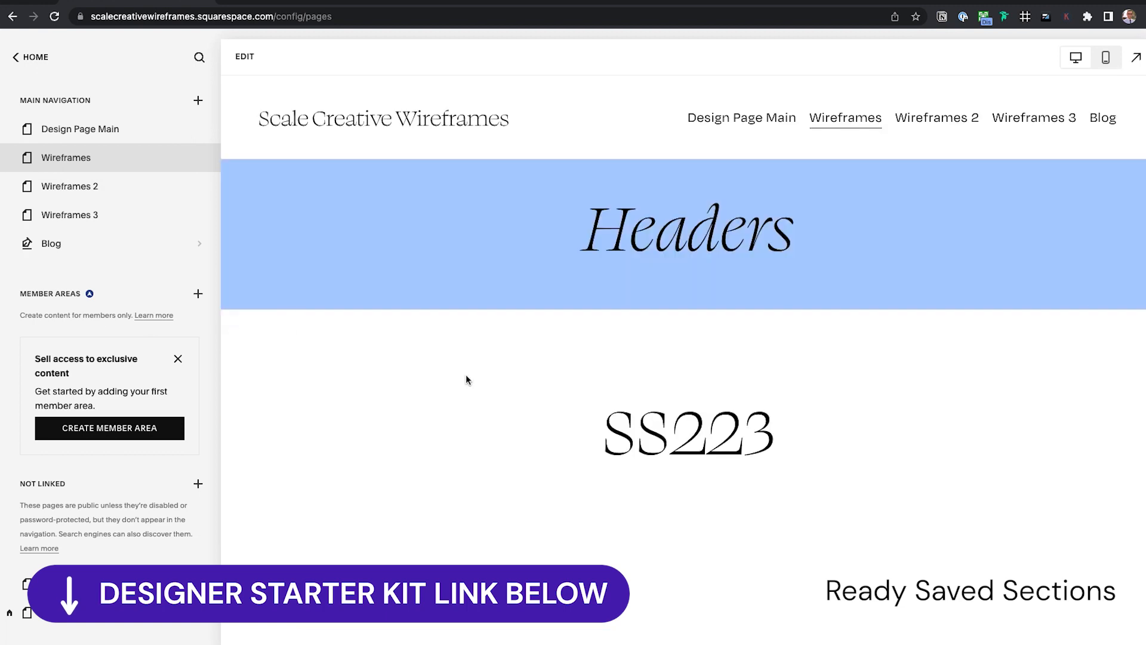
# Scroll the page preview and open the Wireframes 2 page
pyautogui.scroll(-20, 465, 374)
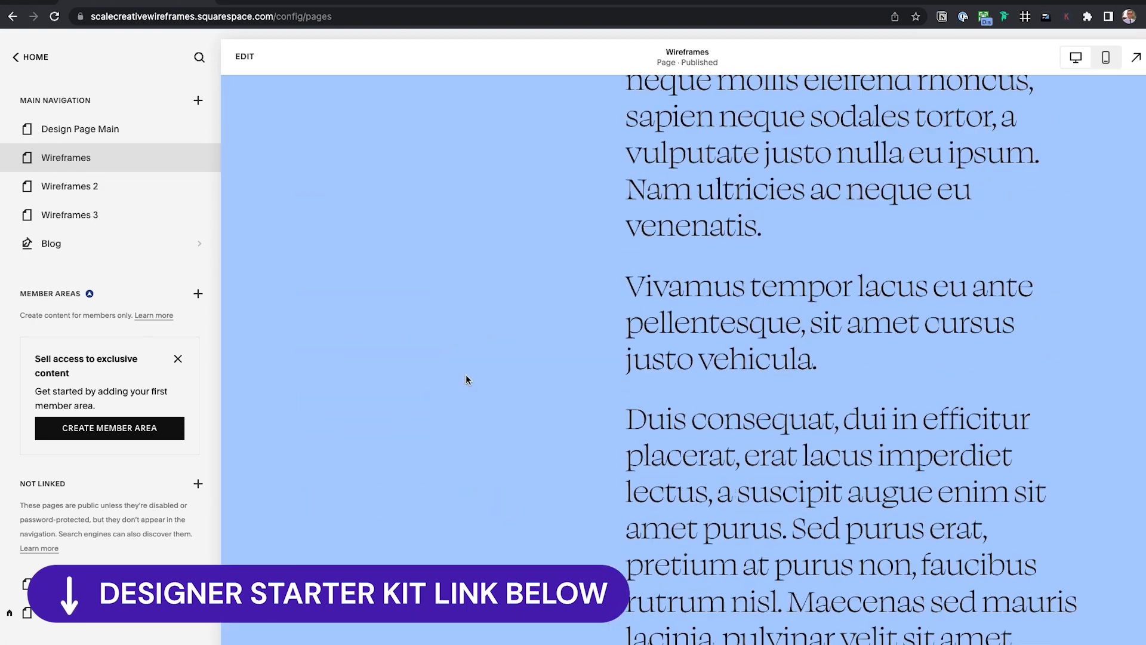
pyautogui.scroll(-20, 466, 375)
pyautogui.scroll(-15, 466, 378)
pyautogui.scroll(10, 466, 379)
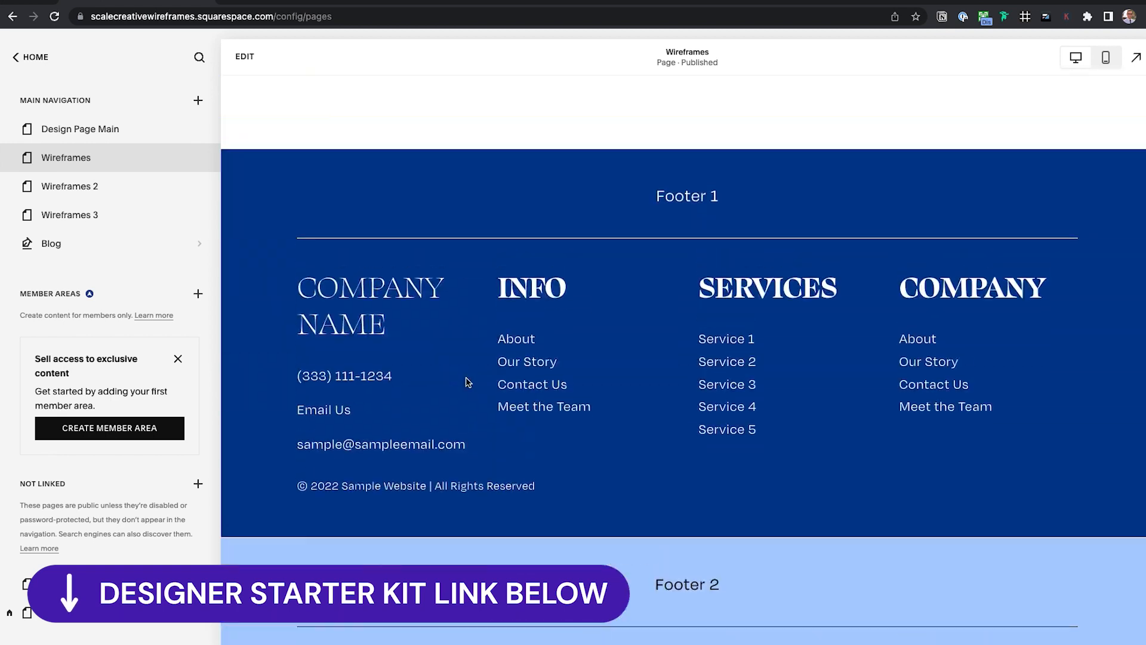
pyautogui.scroll(-10, 467, 382)
pyautogui.scroll(20, 467, 382)
pyautogui.scroll(20, 466, 382)
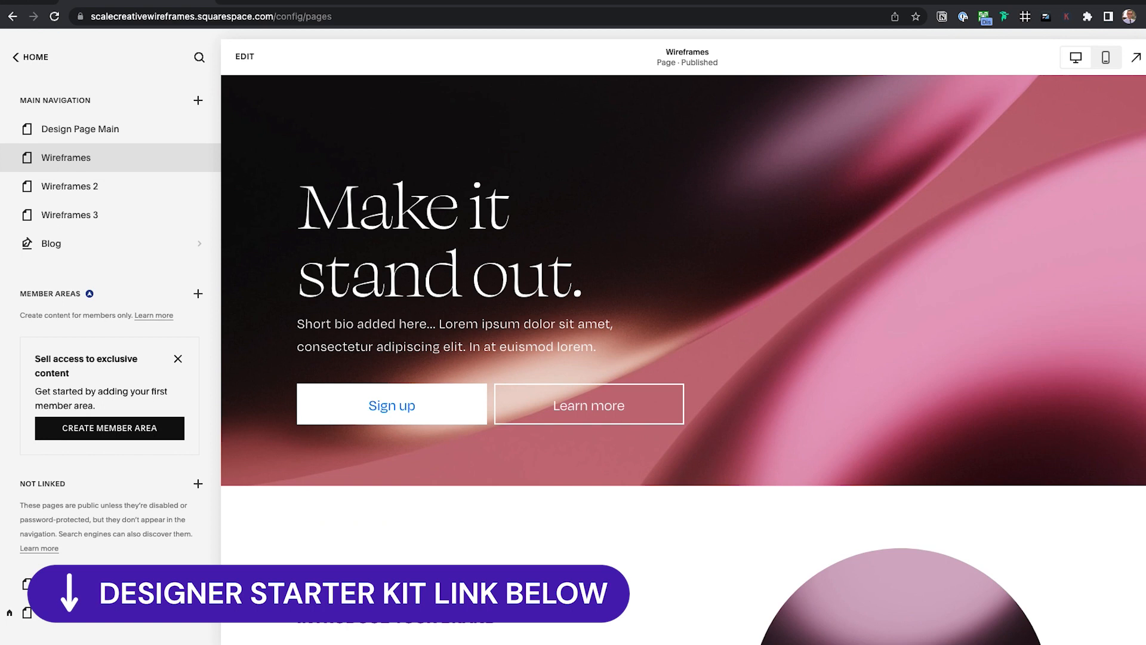
pyautogui.scroll(15, 724, 254)
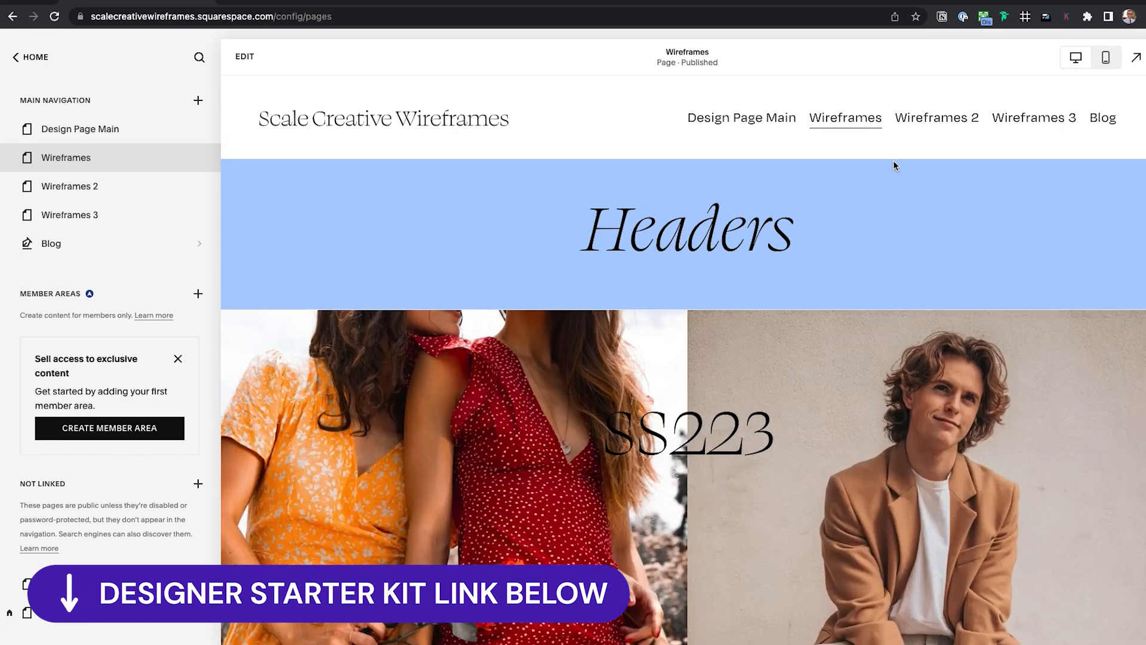
pyautogui.click(948, 124)
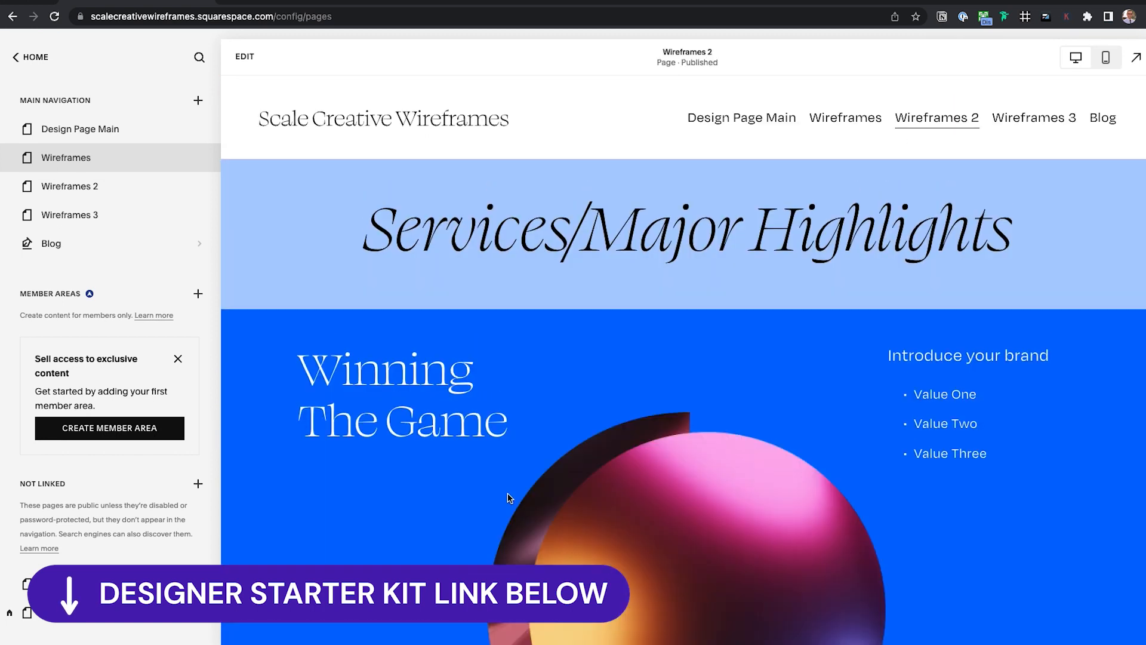
# Scroll down through the Wireframes 2 page preview
pyautogui.scroll(-20, 538, 414)
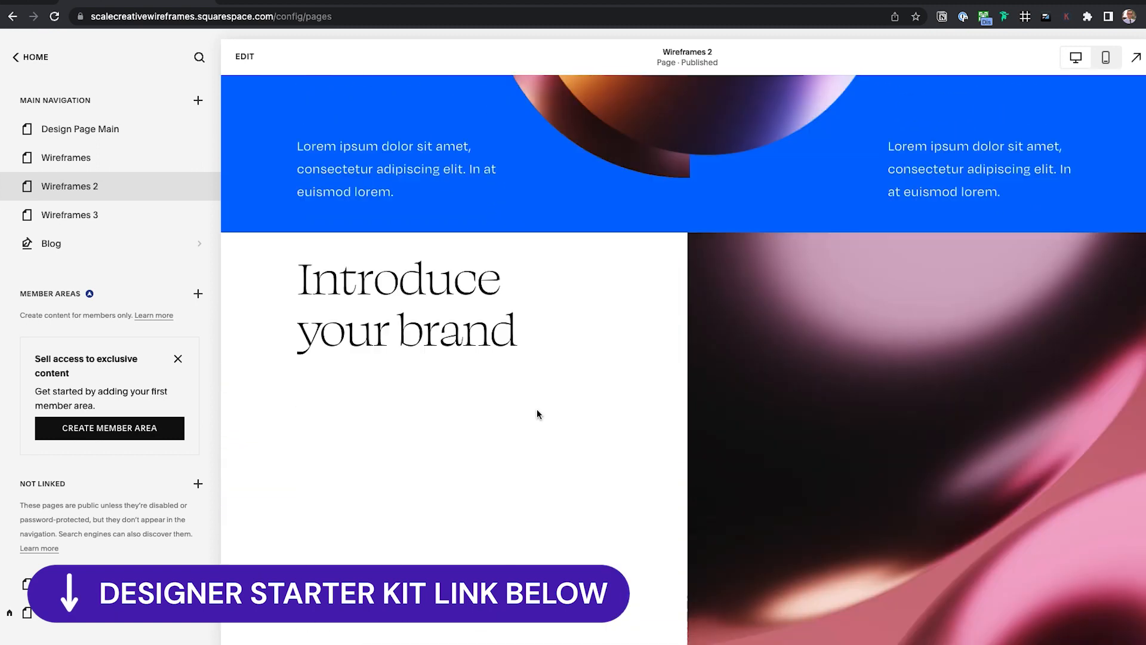
pyautogui.scroll(-8, 538, 414)
pyautogui.press('Escape')
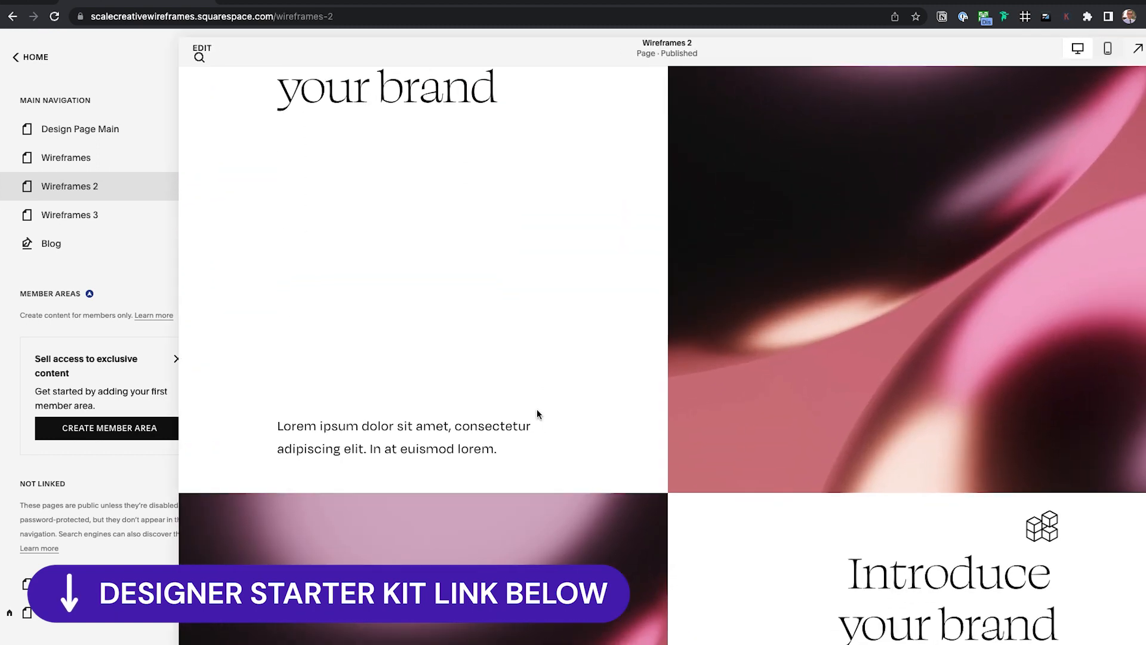
pyautogui.scroll(-8, 538, 414)
pyautogui.scroll(-15, 538, 413)
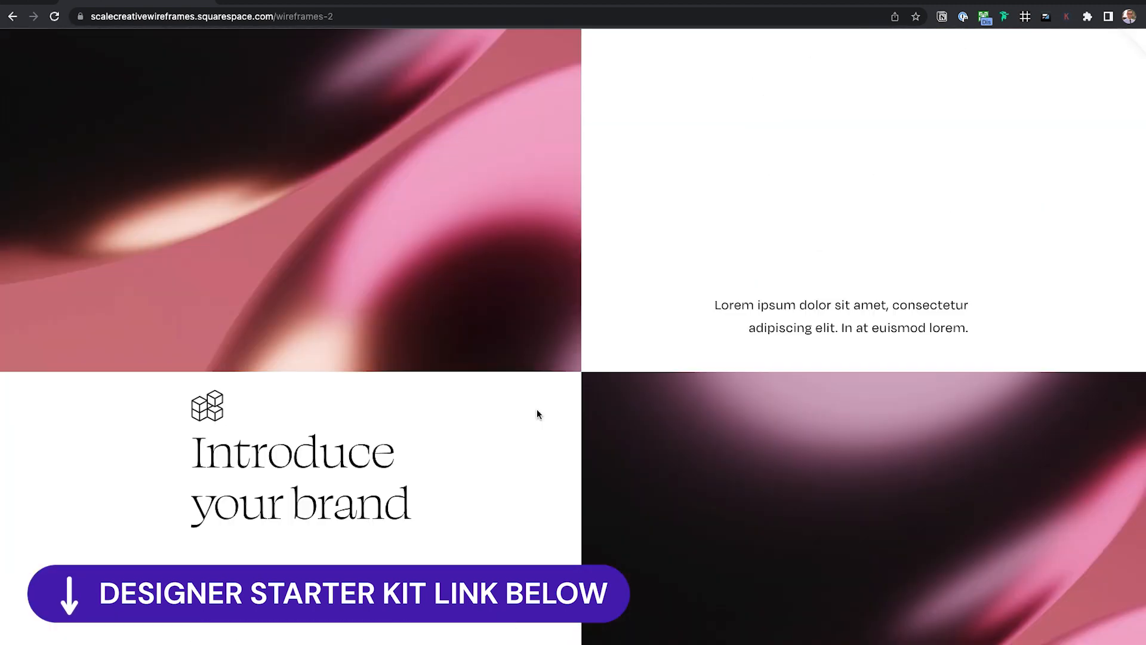
pyautogui.scroll(-10, 538, 414)
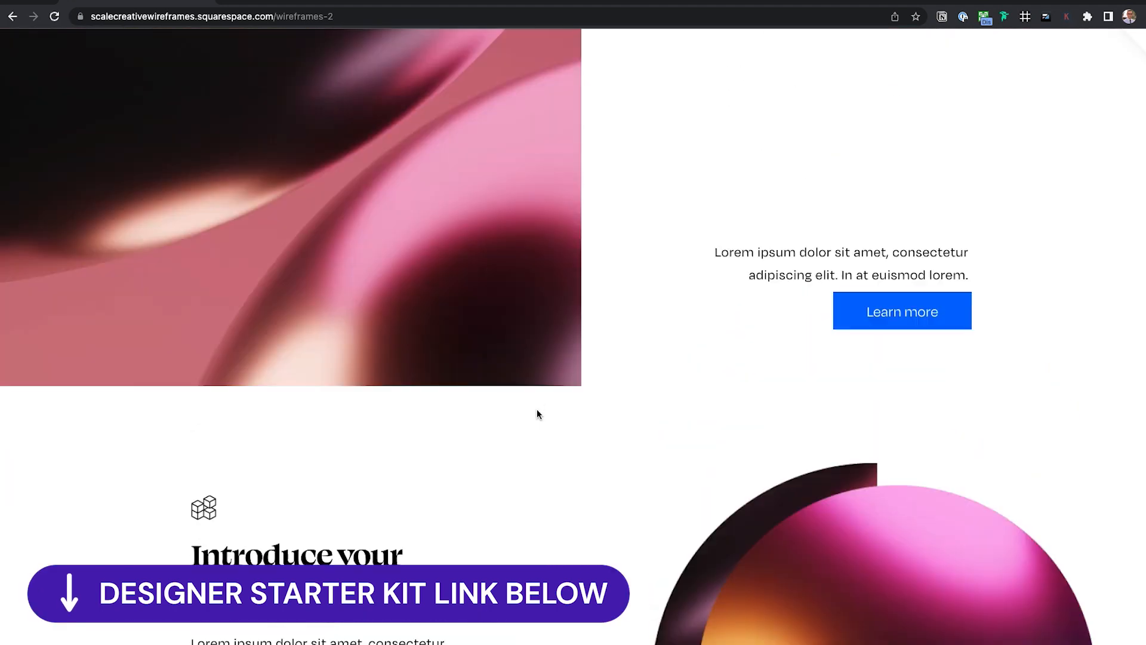
pyautogui.scroll(-10, 526, 494)
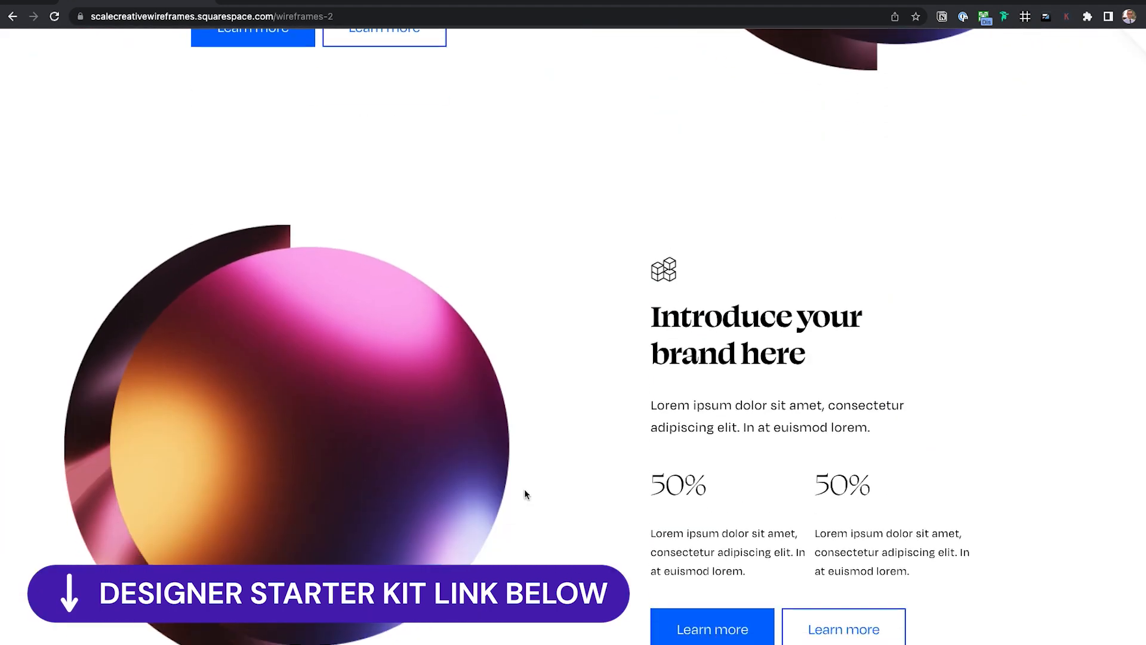
pyautogui.scroll(-7, 701, 421)
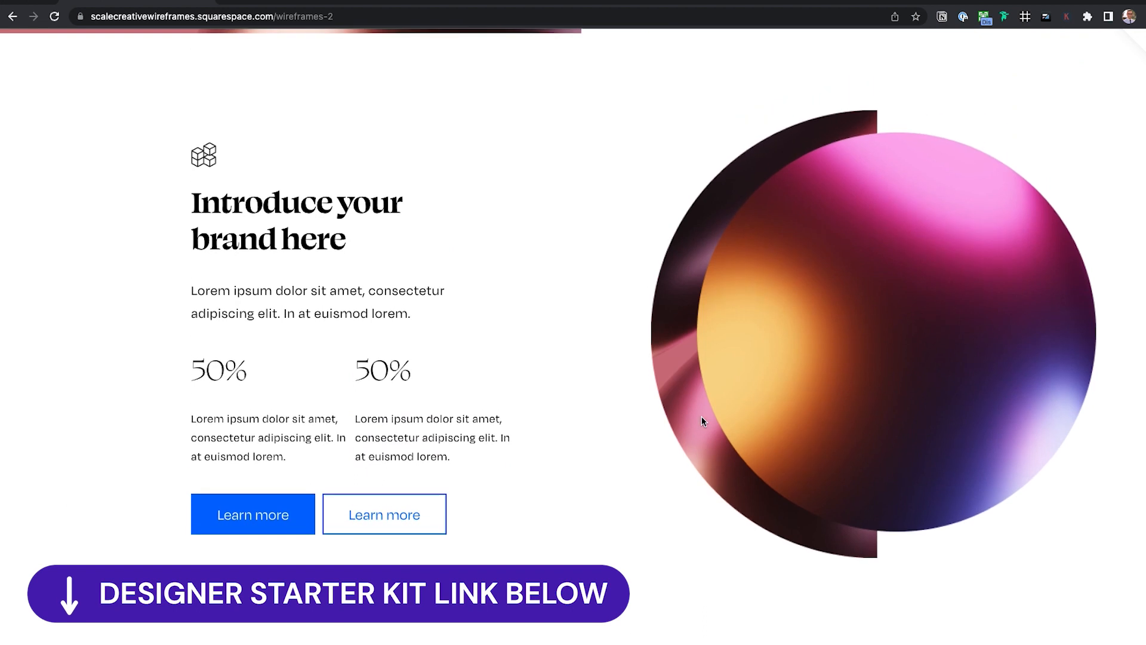
pyautogui.scroll(-13, 701, 421)
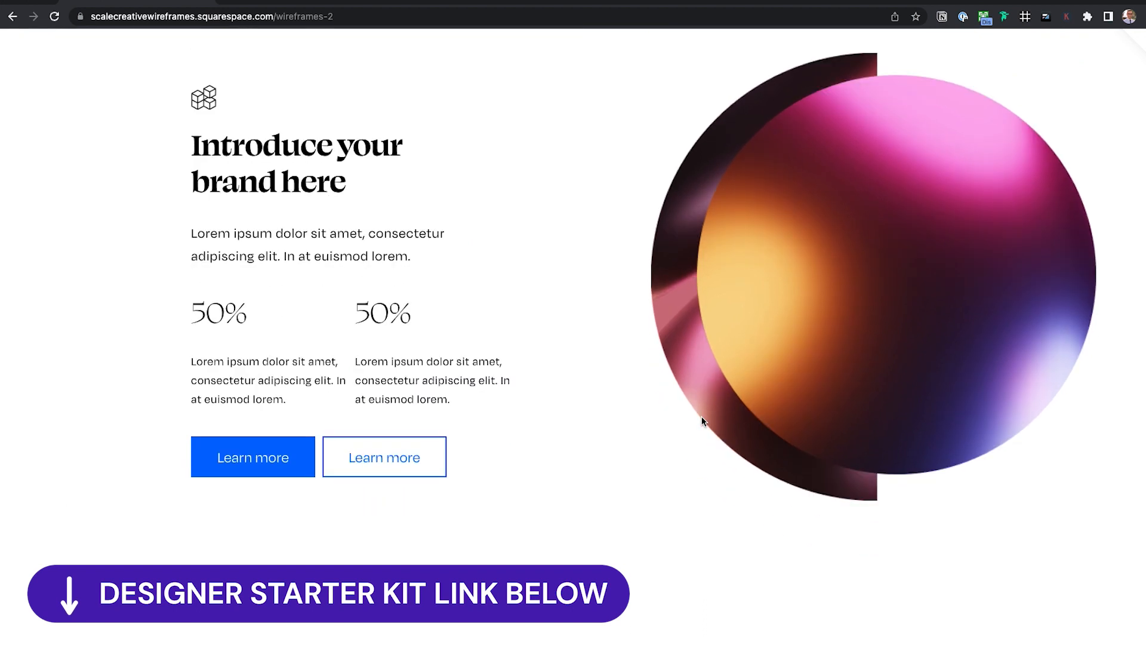
pyautogui.scroll(-20, 701, 418)
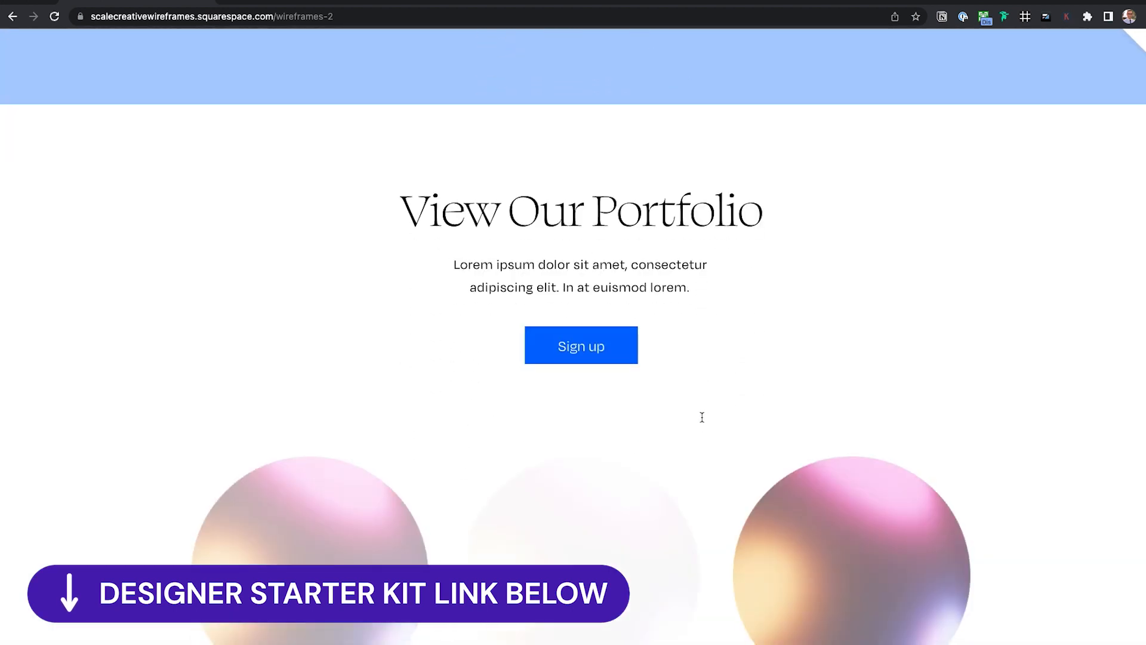
pyautogui.scroll(-10, 701, 417)
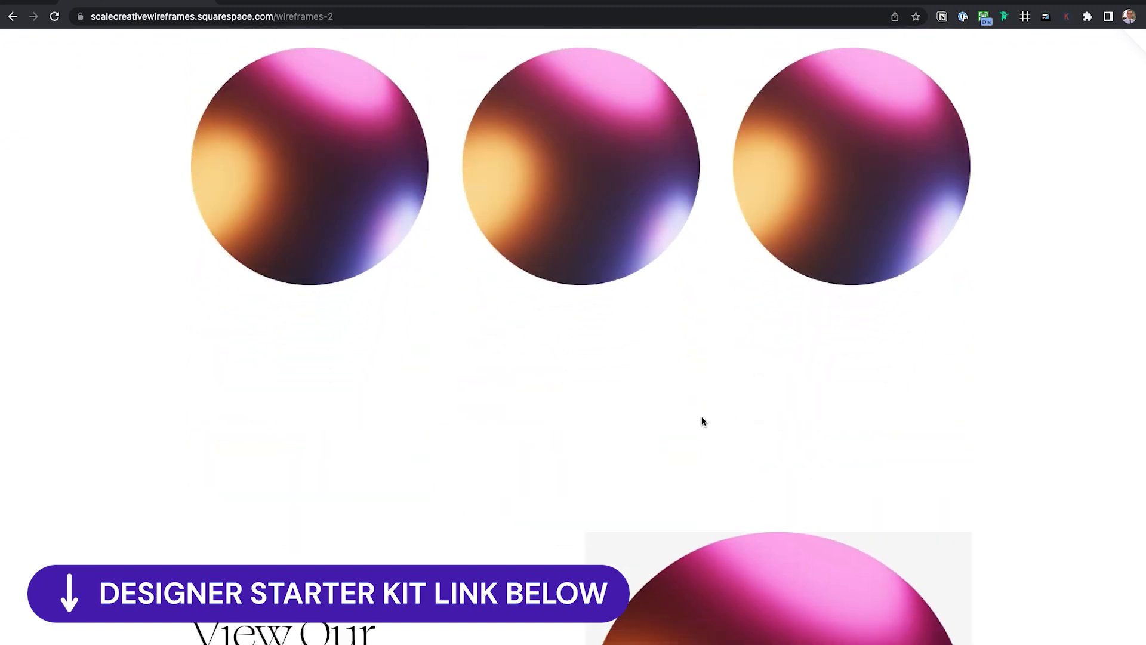
pyautogui.scroll(-16, 702, 422)
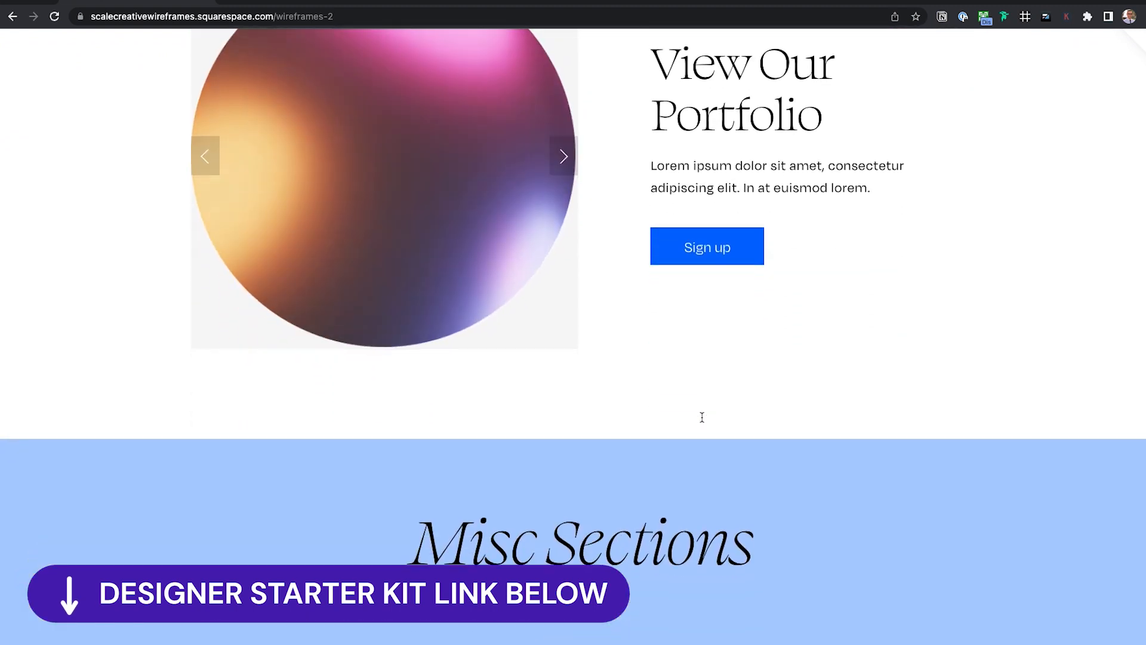
pyautogui.scroll(-5, 702, 421)
pyautogui.scroll(20, 702, 421)
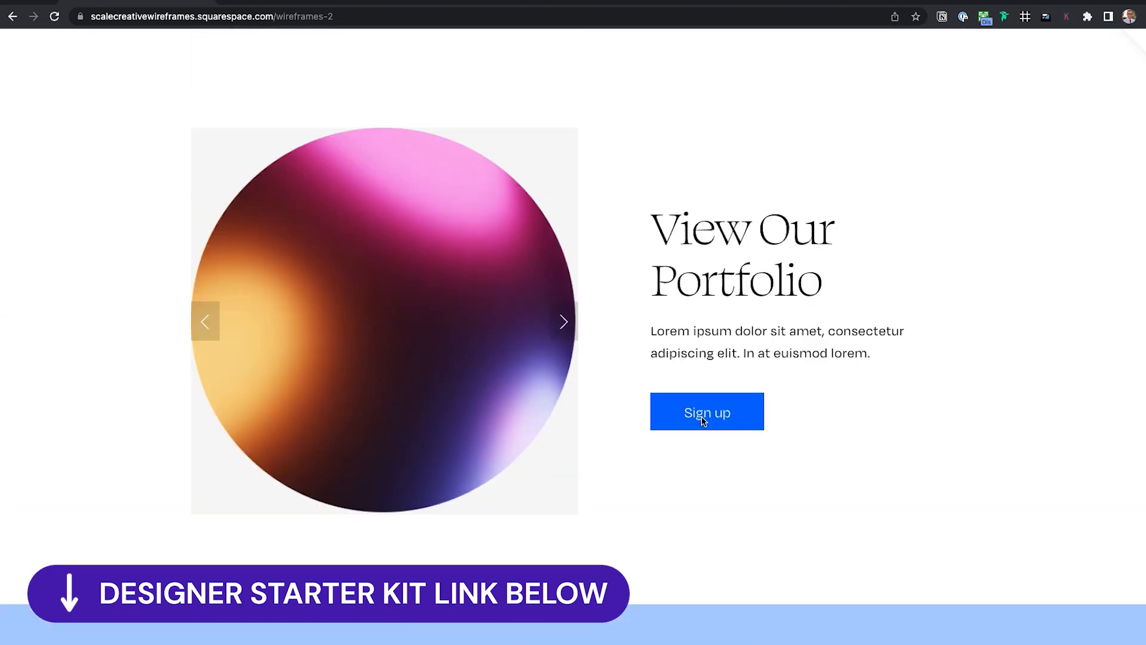
pyautogui.scroll(-4, 702, 422)
pyautogui.scroll(20, 702, 422)
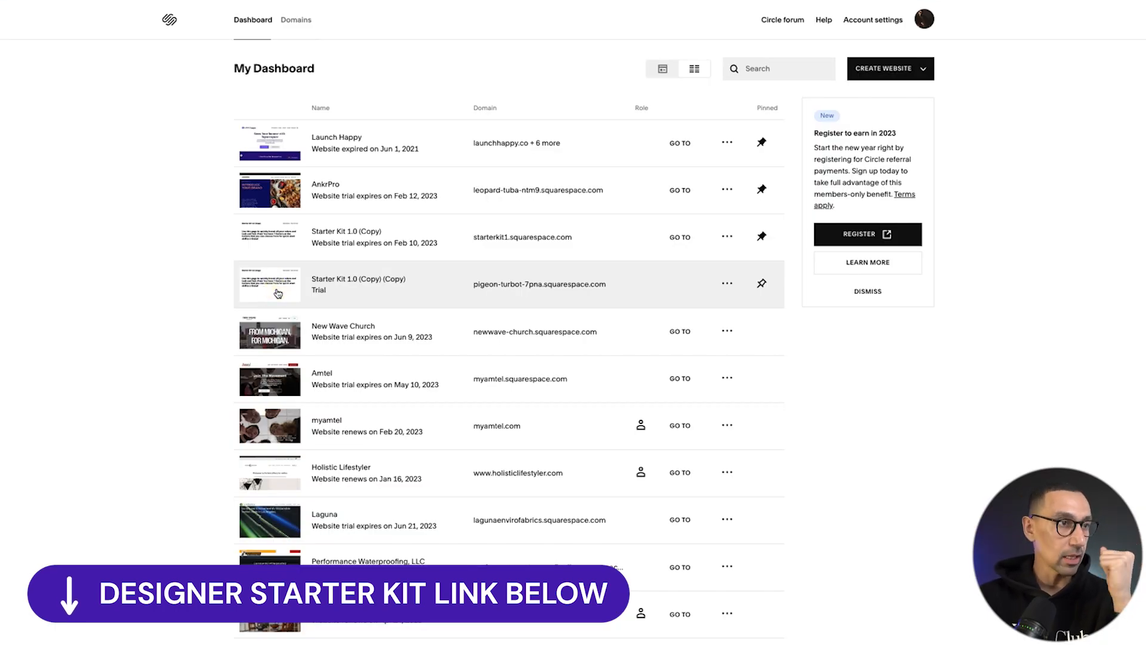
# Open the Starter Kit 1.0 (Copy) (Copy) site, title it 'Ankr Now', and close the walkthrough
pyautogui.click(278, 293)
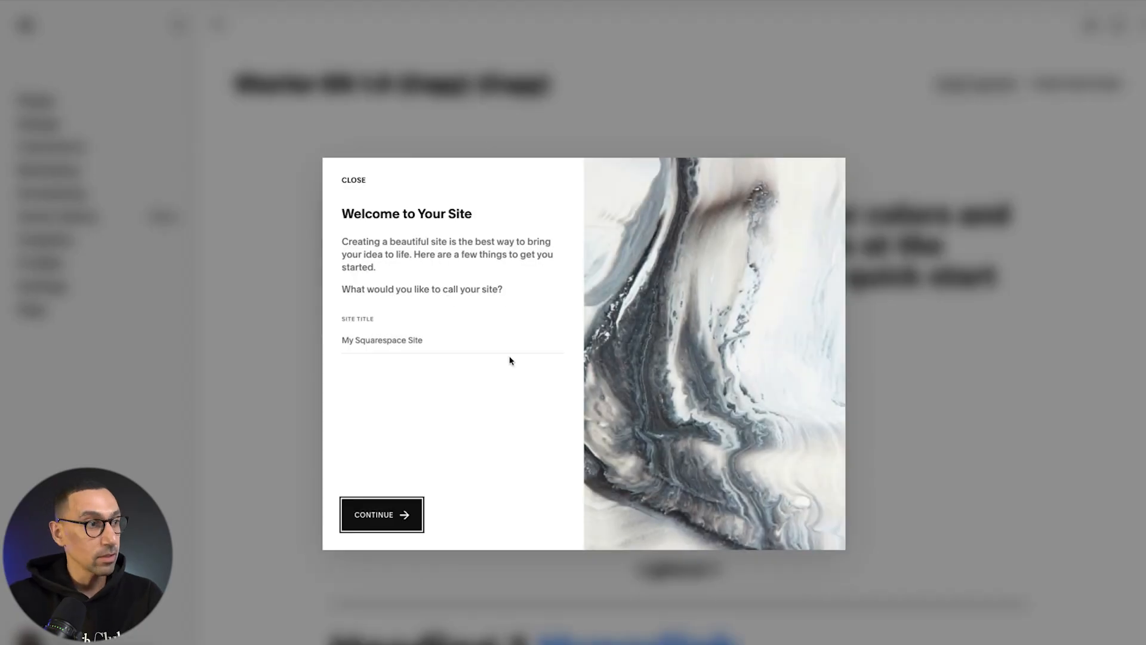
pyautogui.click(437, 337)
pyautogui.write('Ankr')
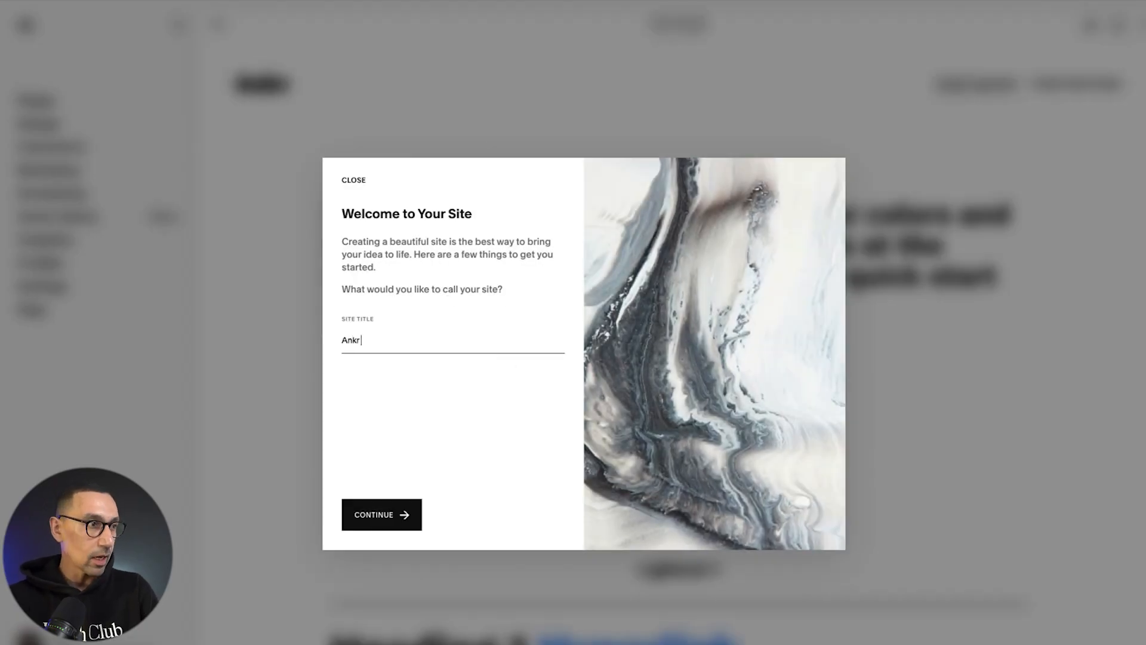
pyautogui.write(' Now')
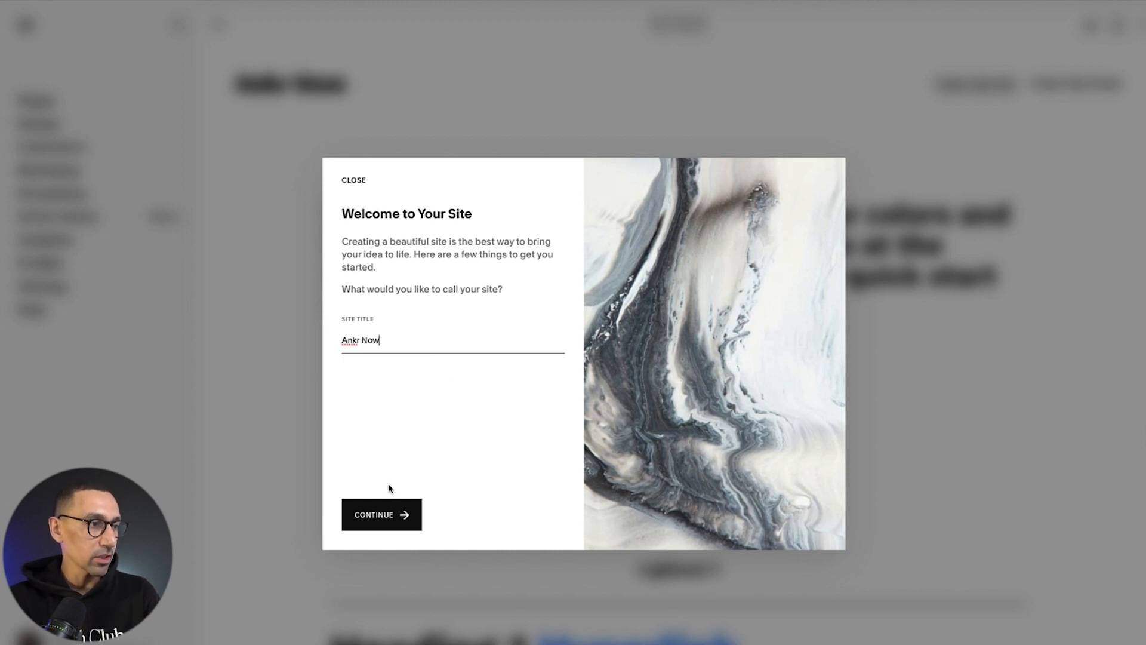
pyautogui.click(390, 517)
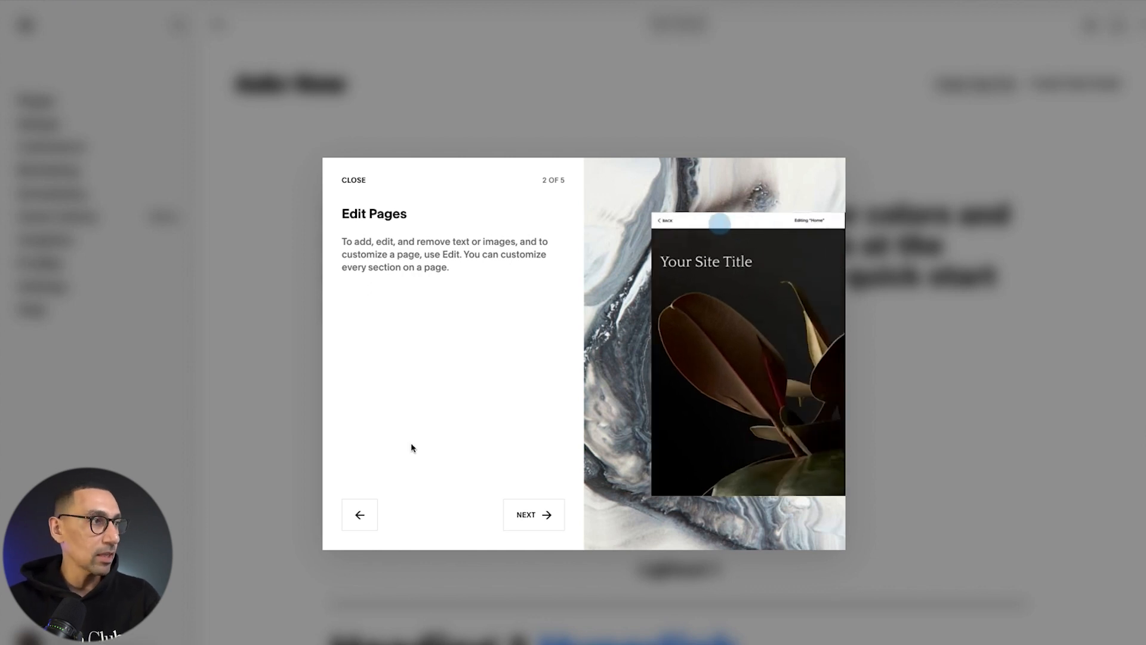
pyautogui.click(354, 182)
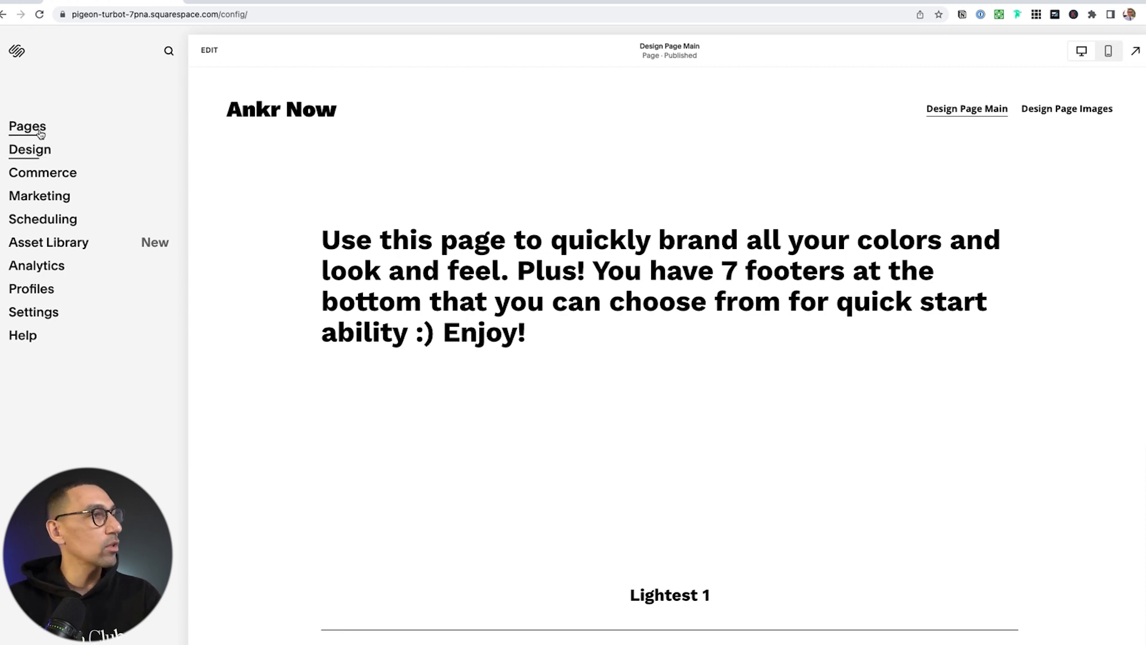
# Preview the page in mobile layout, then toggle the full-screen live view and back
pyautogui.click(1108, 52)
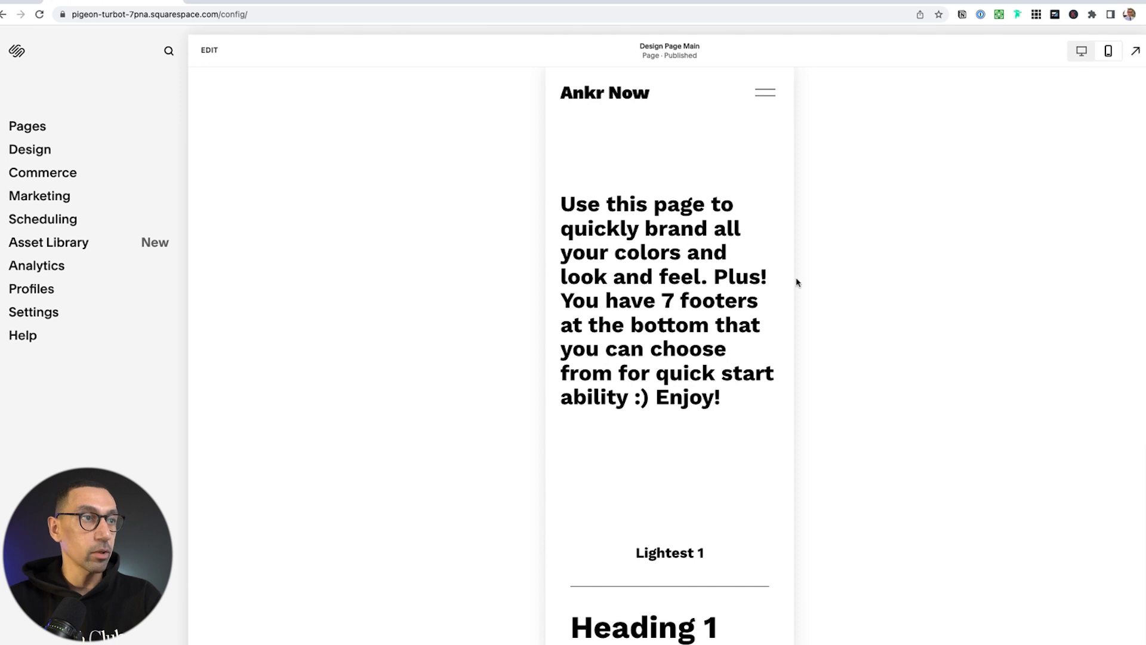
pyautogui.scroll(-10, 762, 302)
pyautogui.scroll(12, 722, 336)
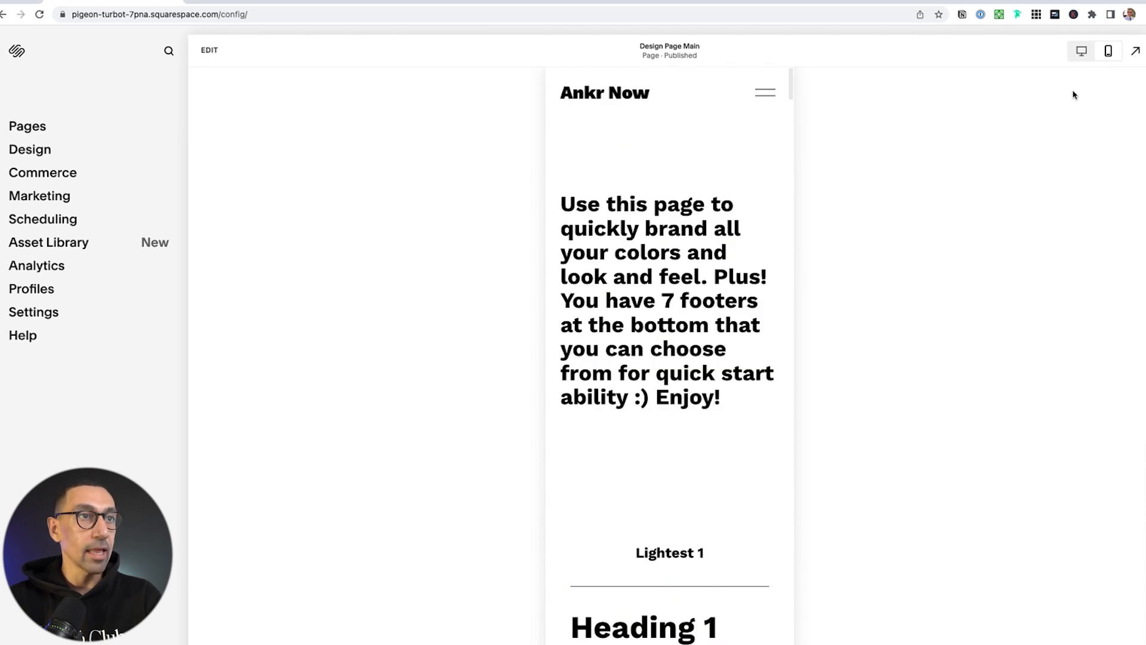
pyautogui.click(1136, 52)
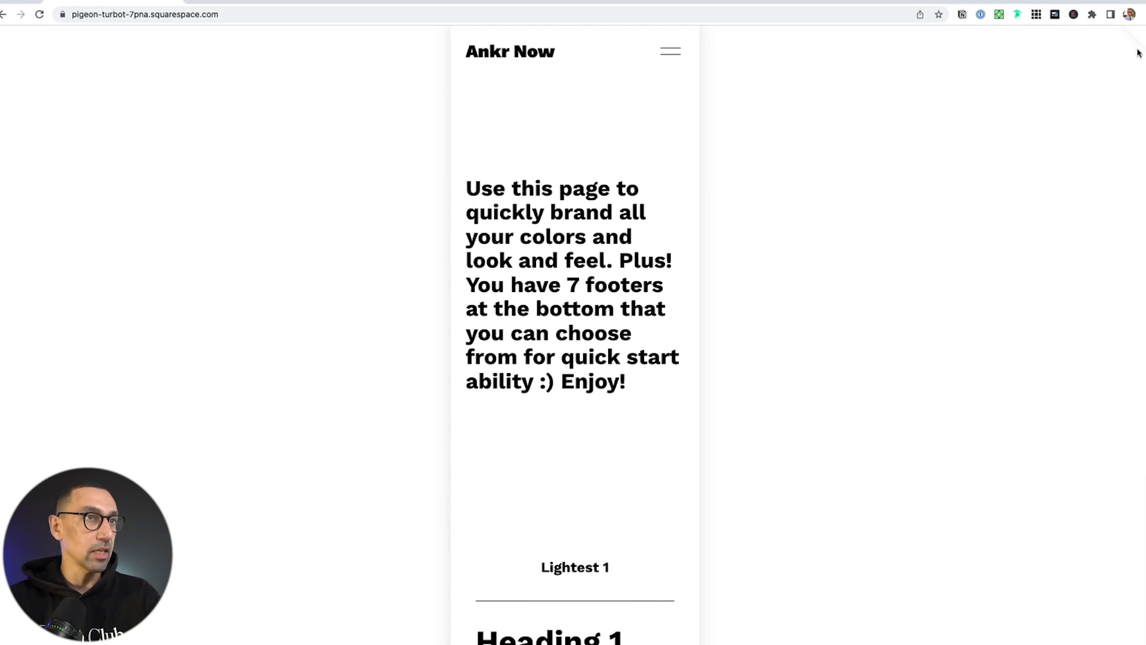
pyautogui.click(1138, 52)
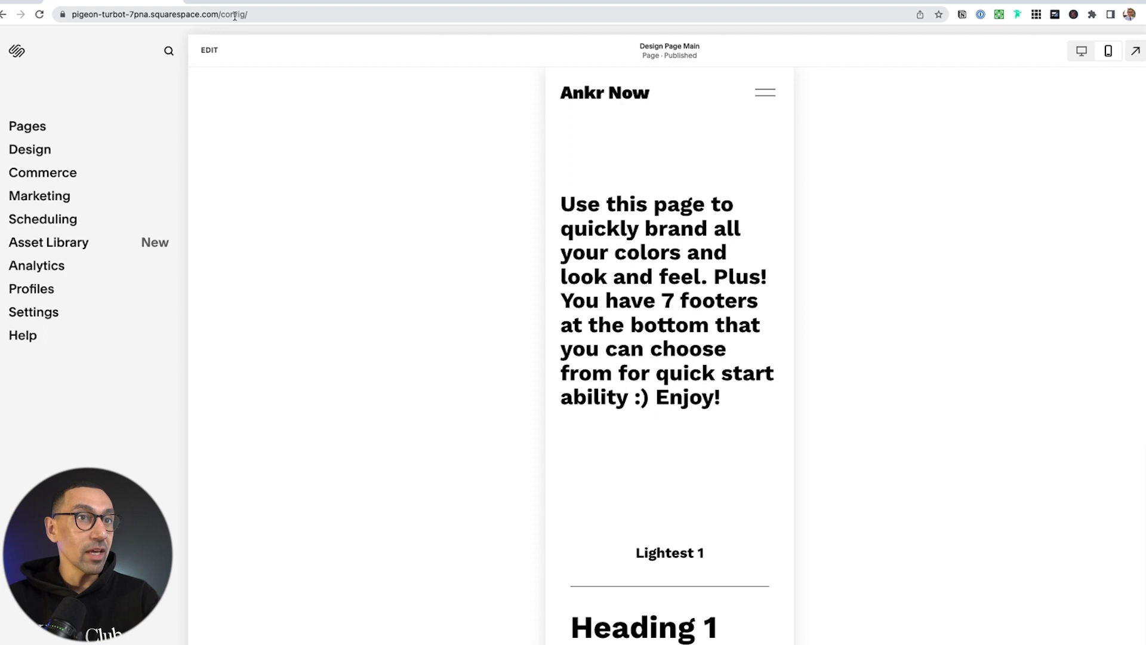
# Reload the site editor by appending /config to the site's address
pyautogui.click(259, 14)
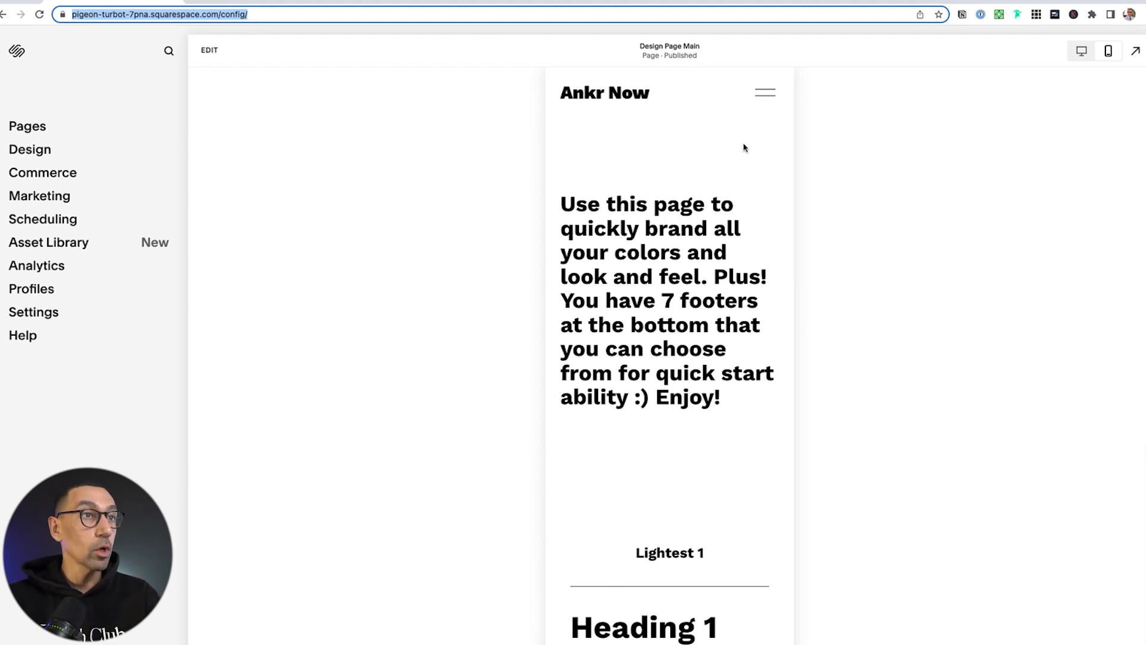
pyautogui.click(1136, 52)
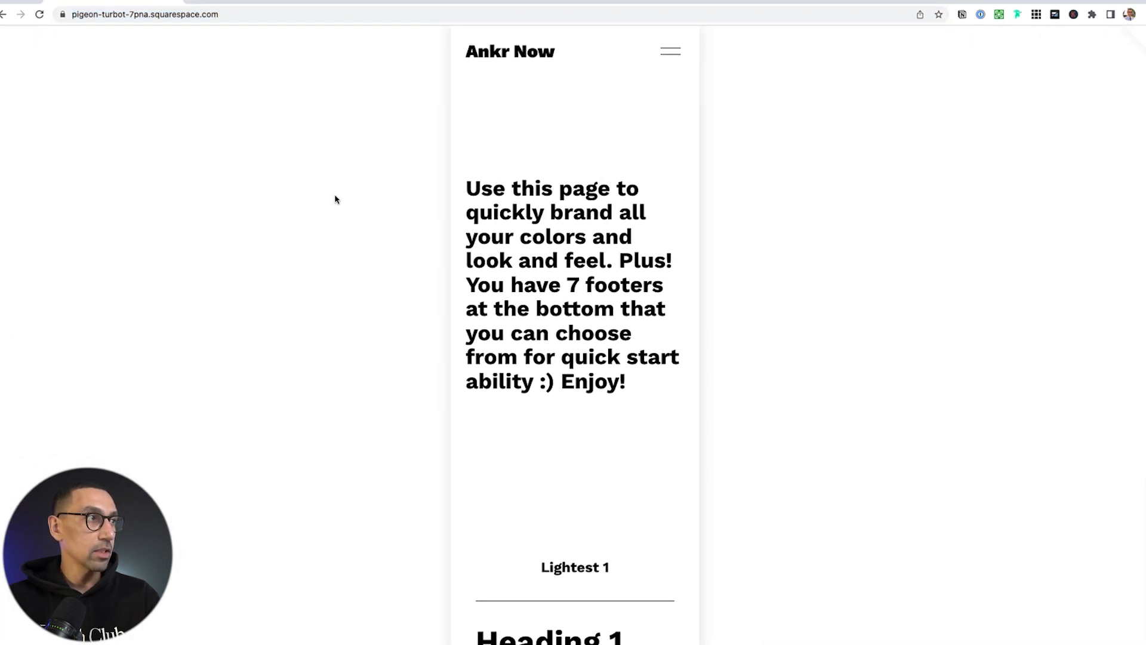
pyautogui.click(249, 14)
pyautogui.click(256, 14)
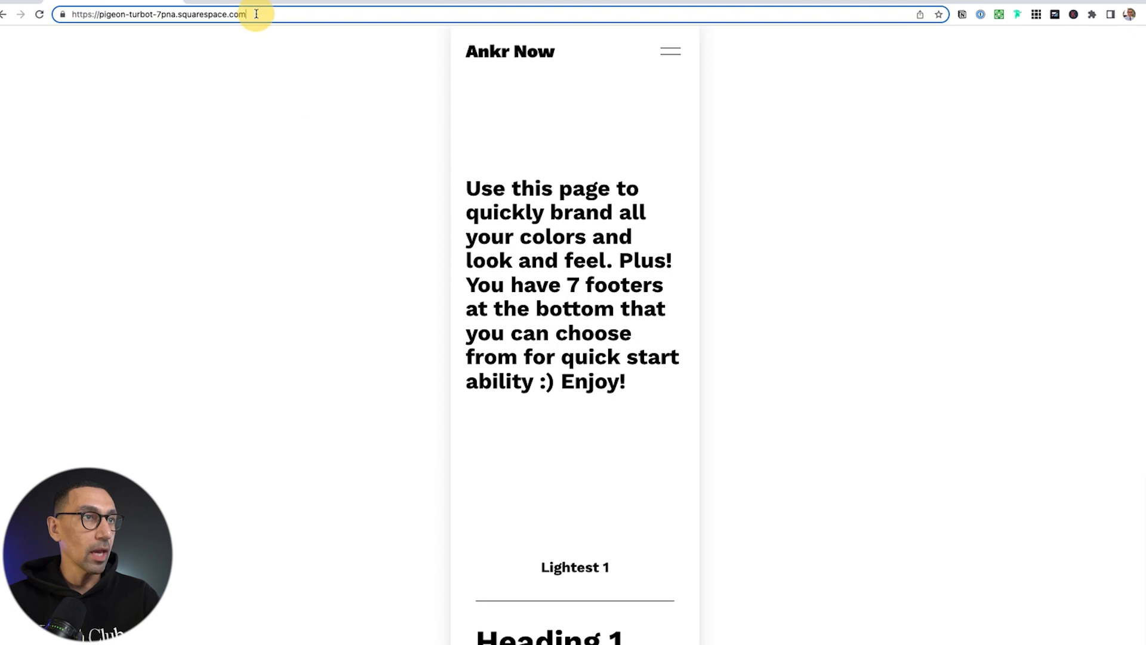
pyautogui.write('/config')
pyautogui.press('Return')
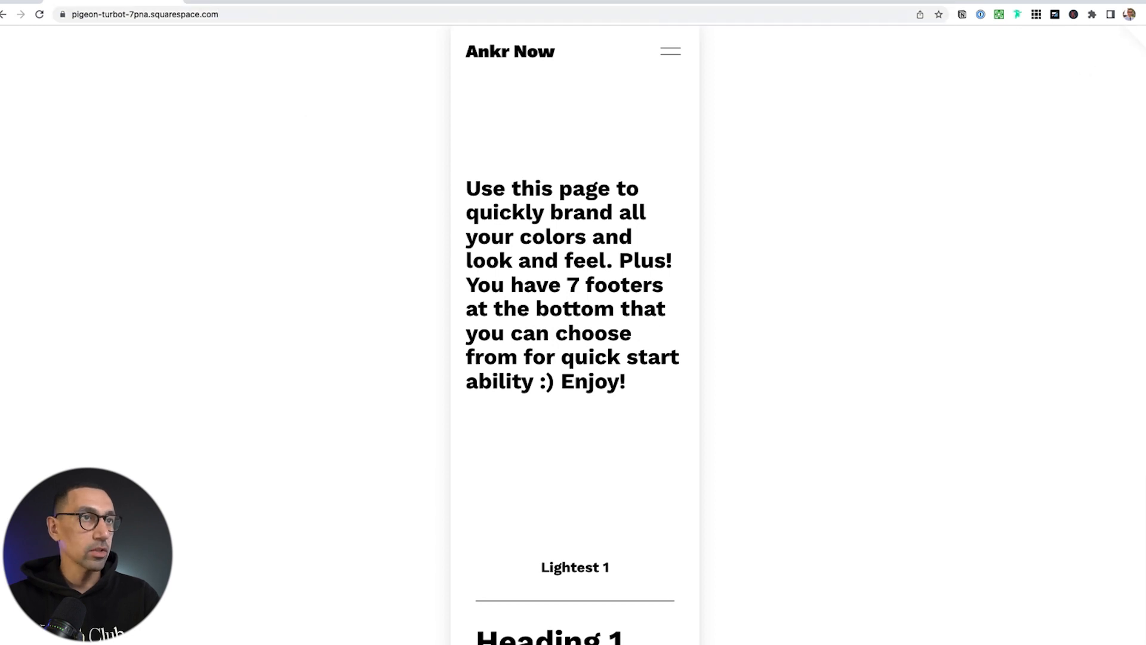
# Open Design Page Images from Pages, preview it full screen, and return to the main menu
pyautogui.click(27, 124)
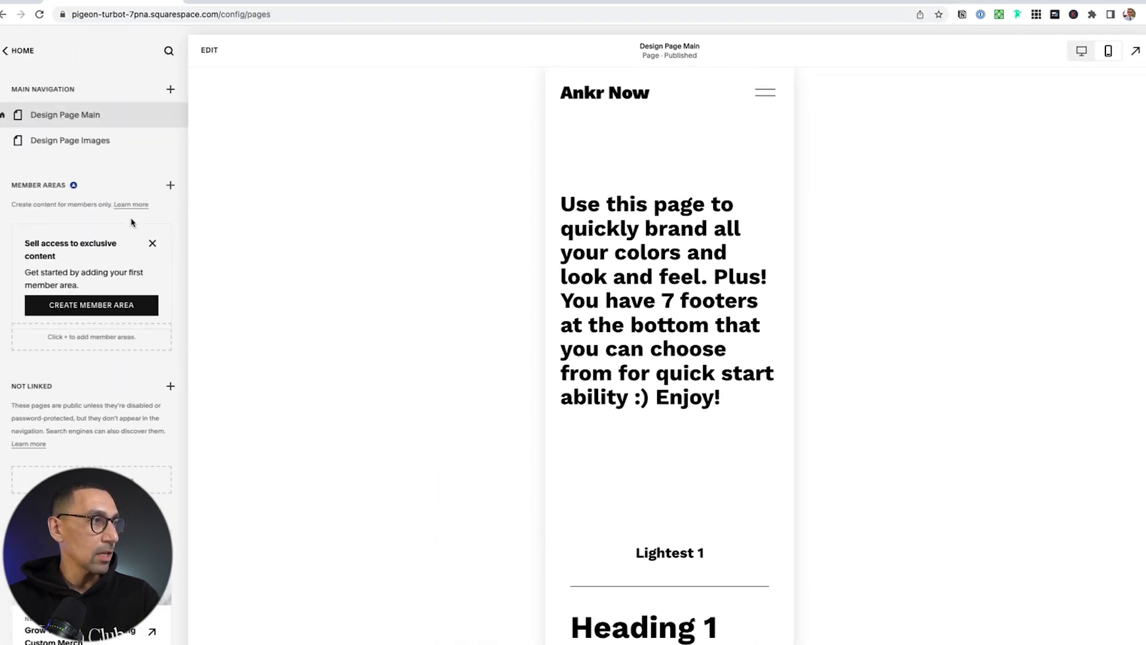
pyautogui.click(83, 149)
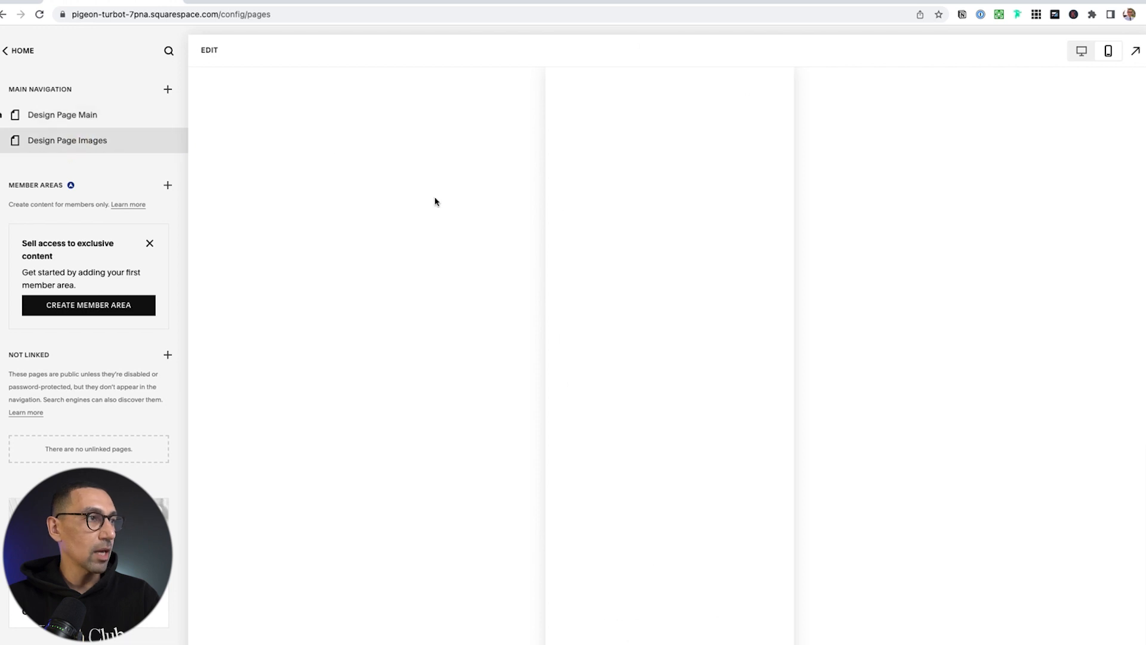
pyautogui.click(1136, 50)
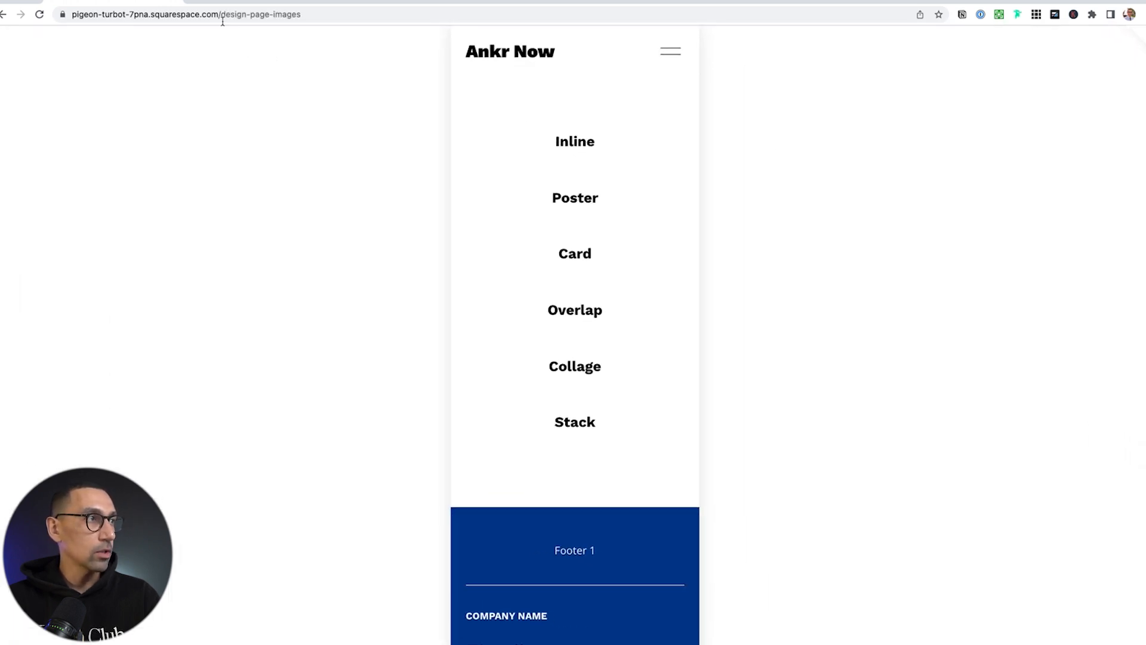
pyautogui.moveTo(221, 14); pyautogui.dragTo(326, 14)
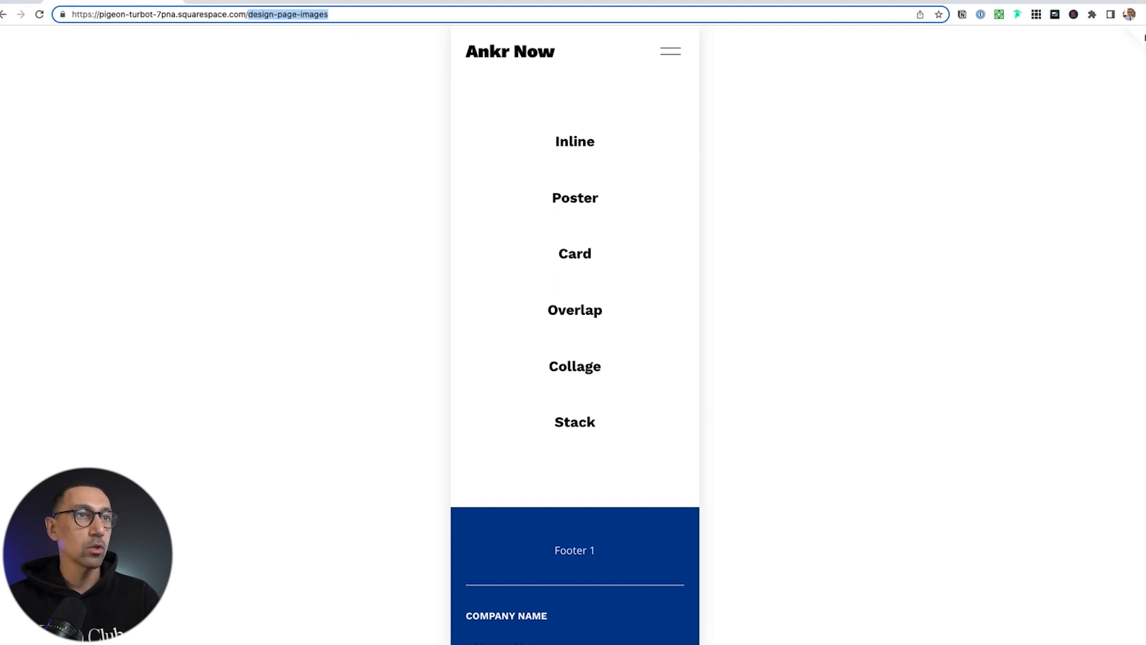
pyautogui.click(1142, 37)
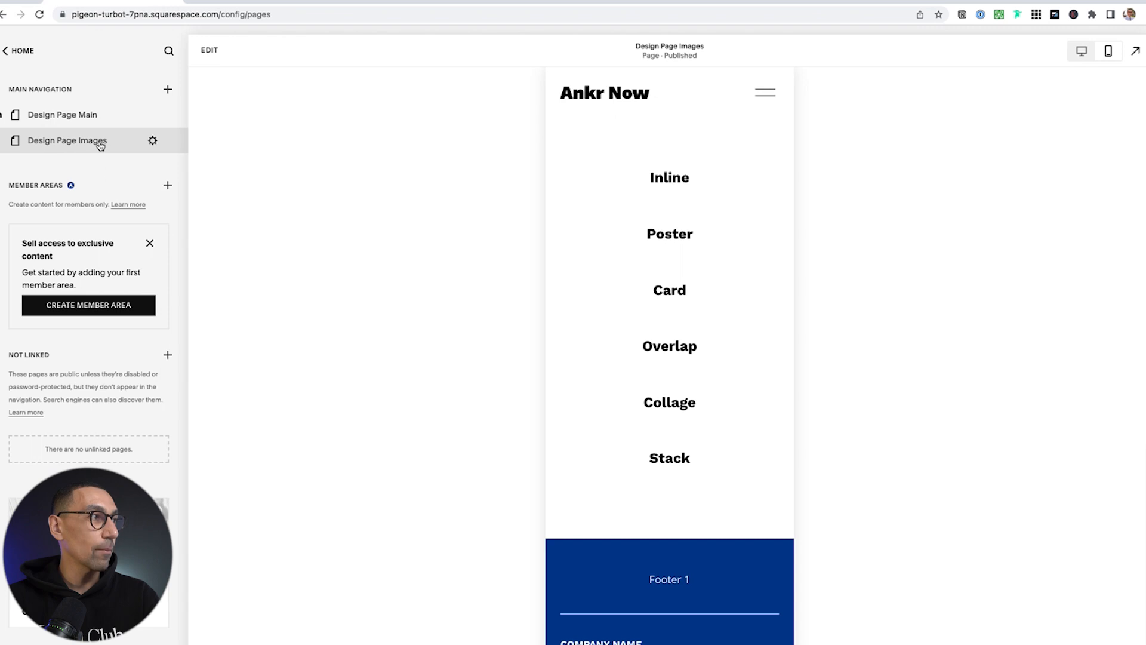
pyautogui.click(20, 49)
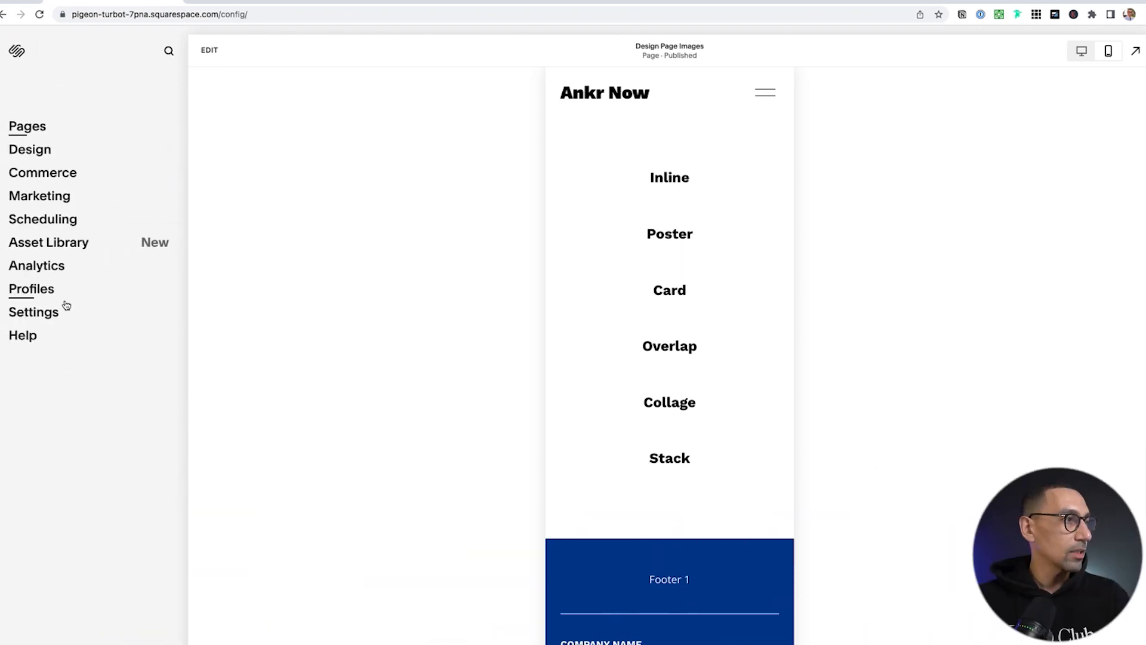
# Change the built-in domain's Site ID to ankrnow and confirm the URL change
pyautogui.click(46, 312)
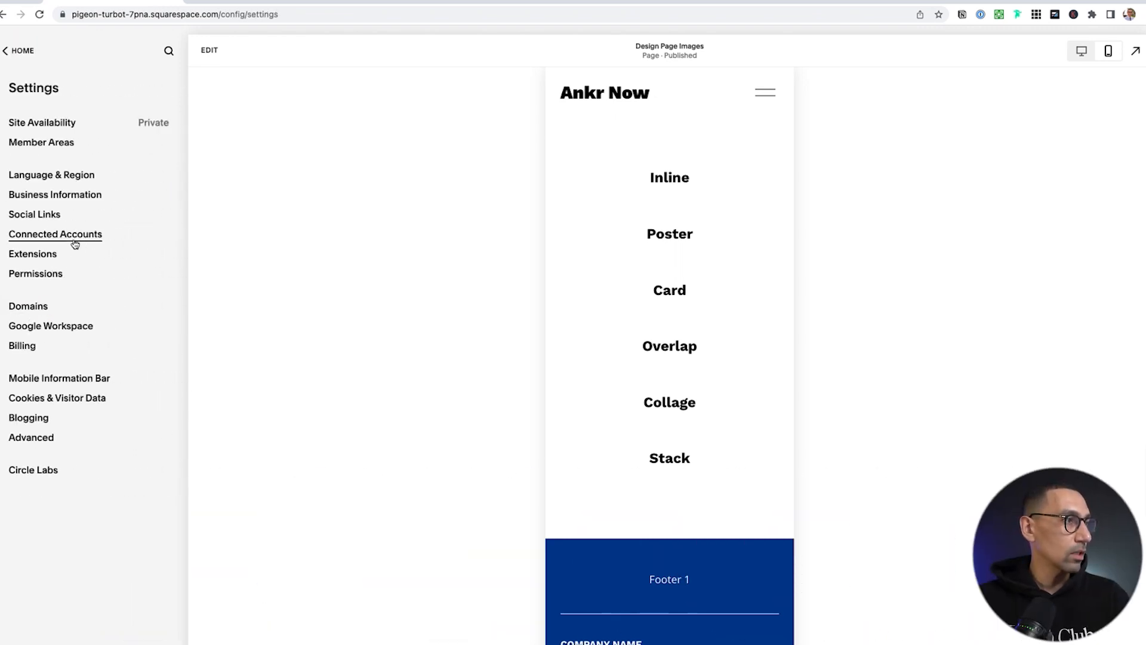
pyautogui.click(33, 306)
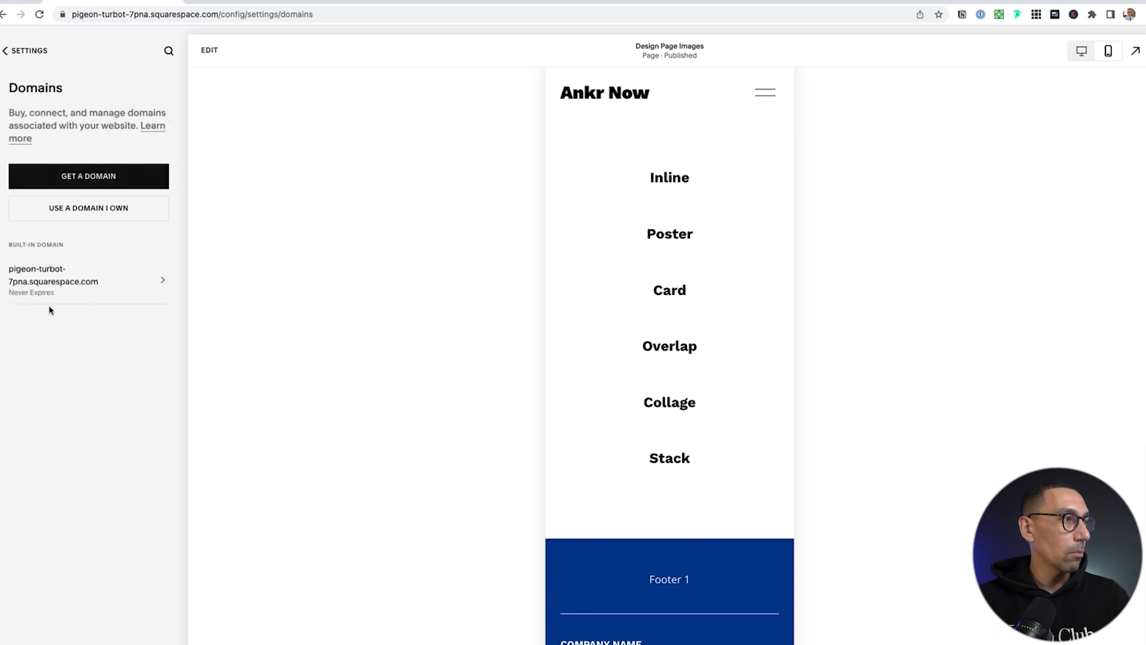
pyautogui.click(62, 264)
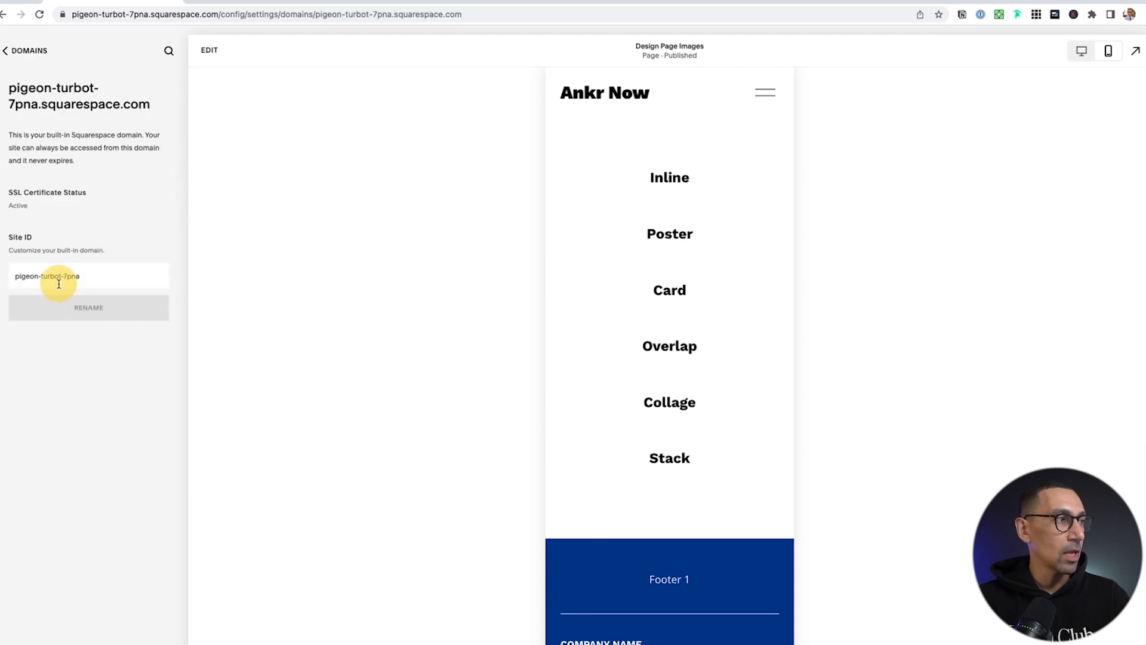
pyautogui.tripleClick(87, 277)
pyautogui.write('anknow')
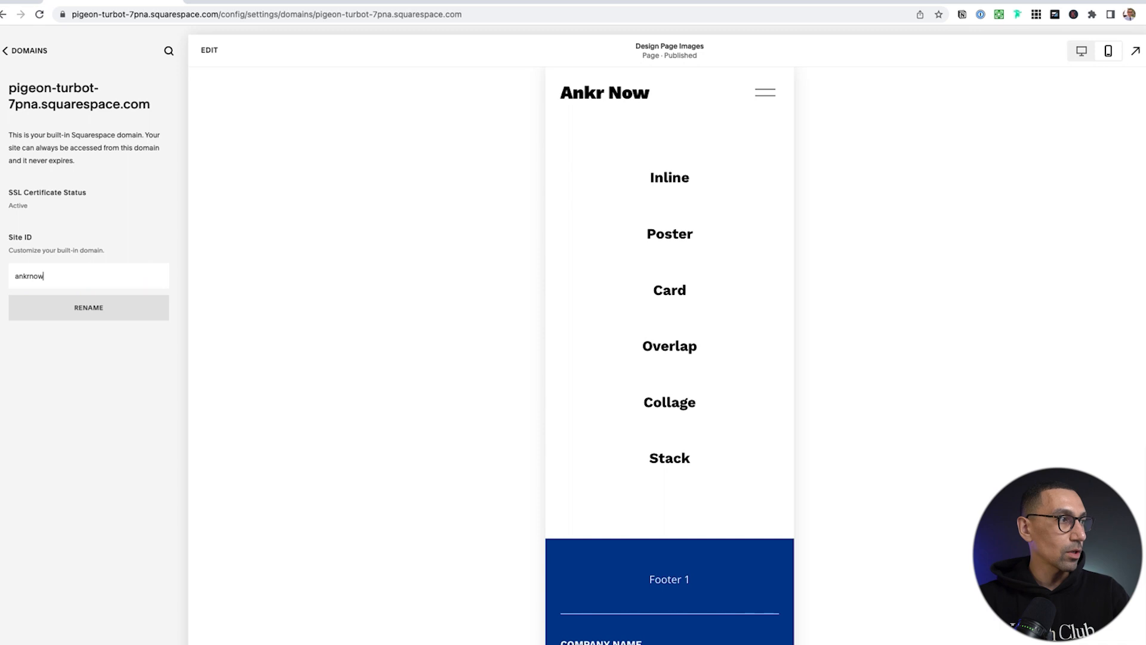
pyautogui.click(89, 308)
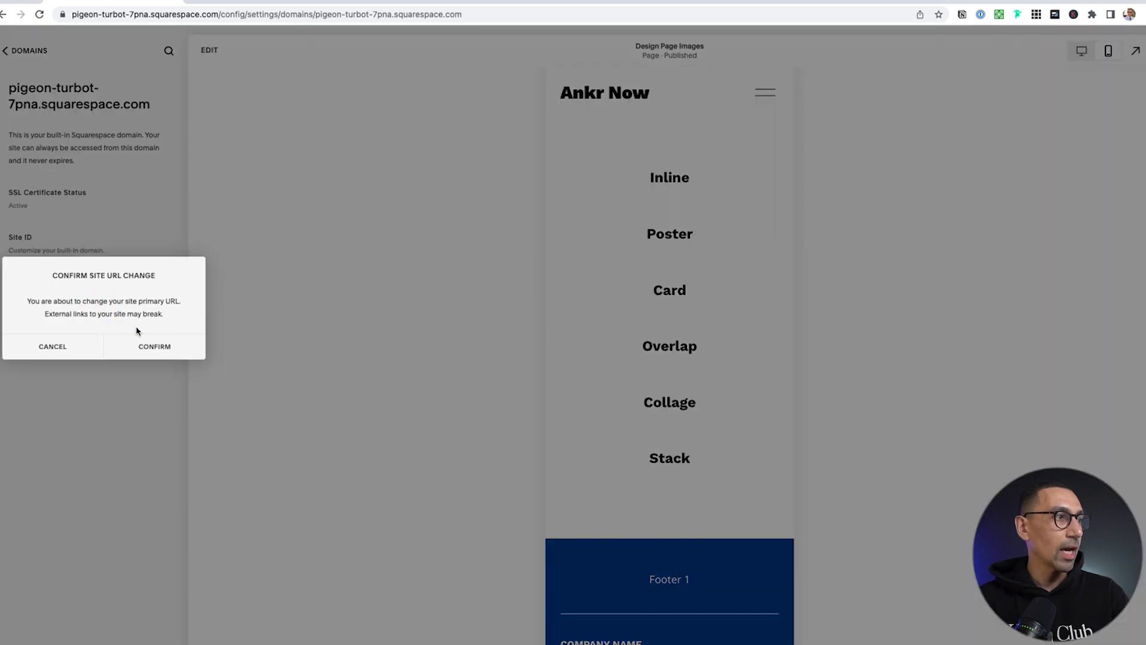
pyautogui.click(169, 346)
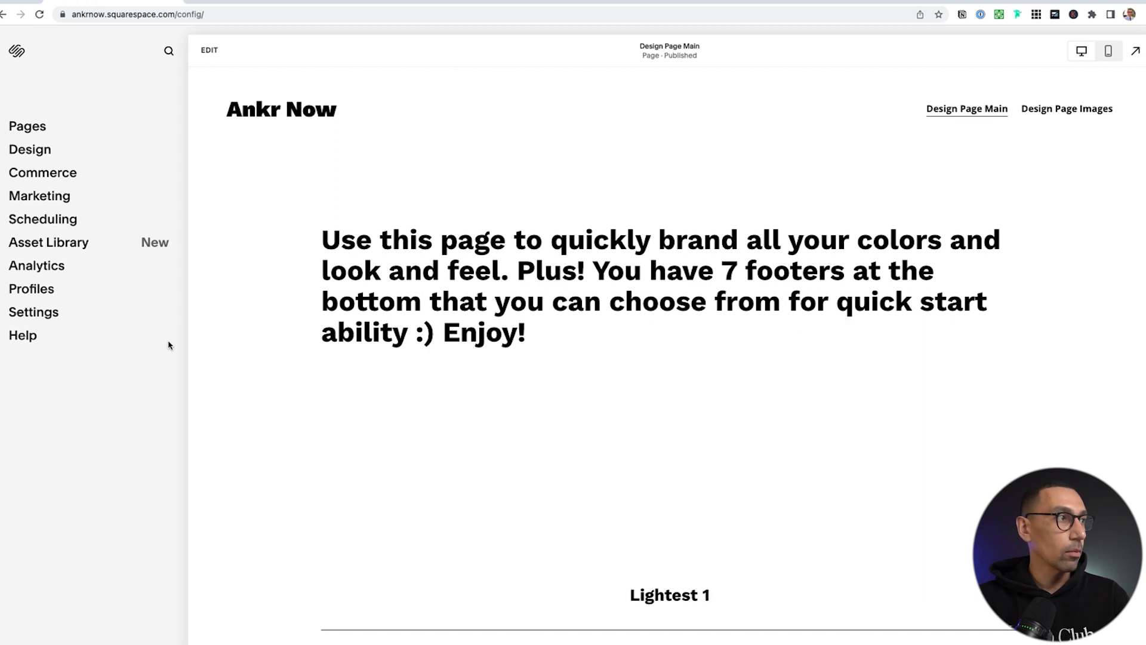
# Set Site Availability to Password Protected, enter a site password, and save
pyautogui.click(42, 313)
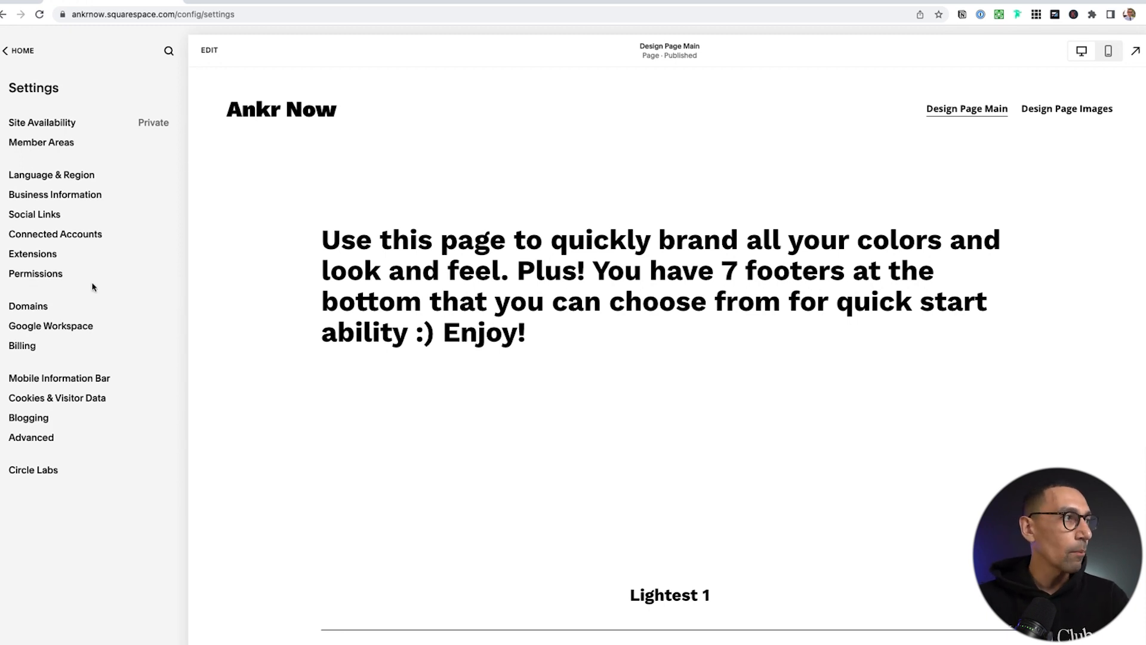
pyautogui.click(39, 124)
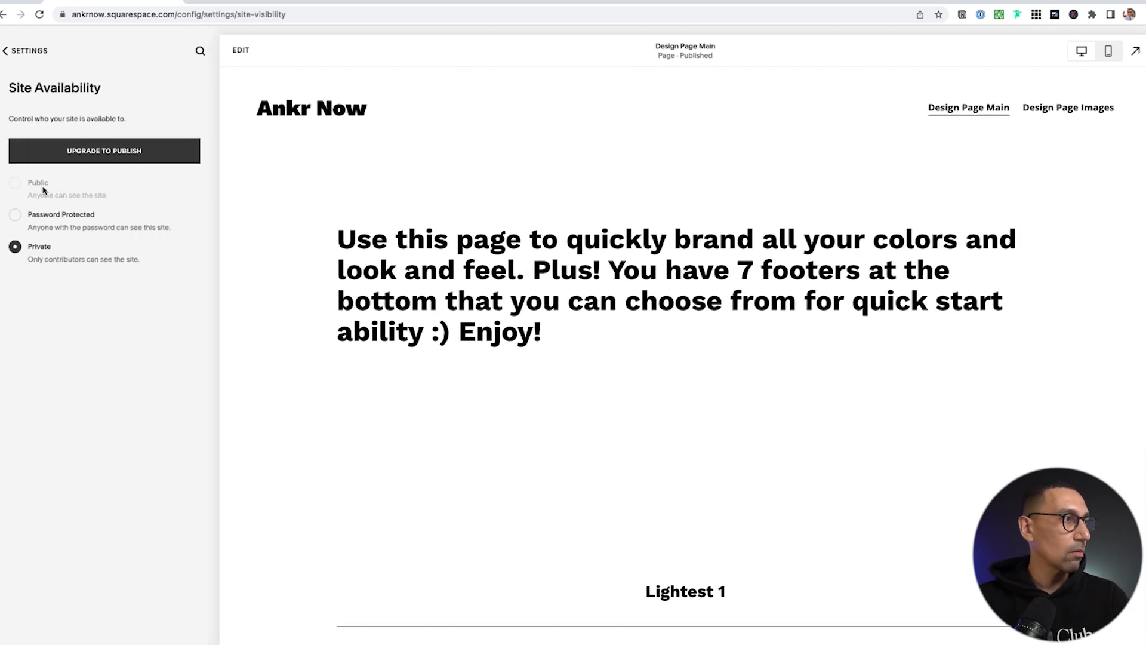
pyautogui.click(60, 222)
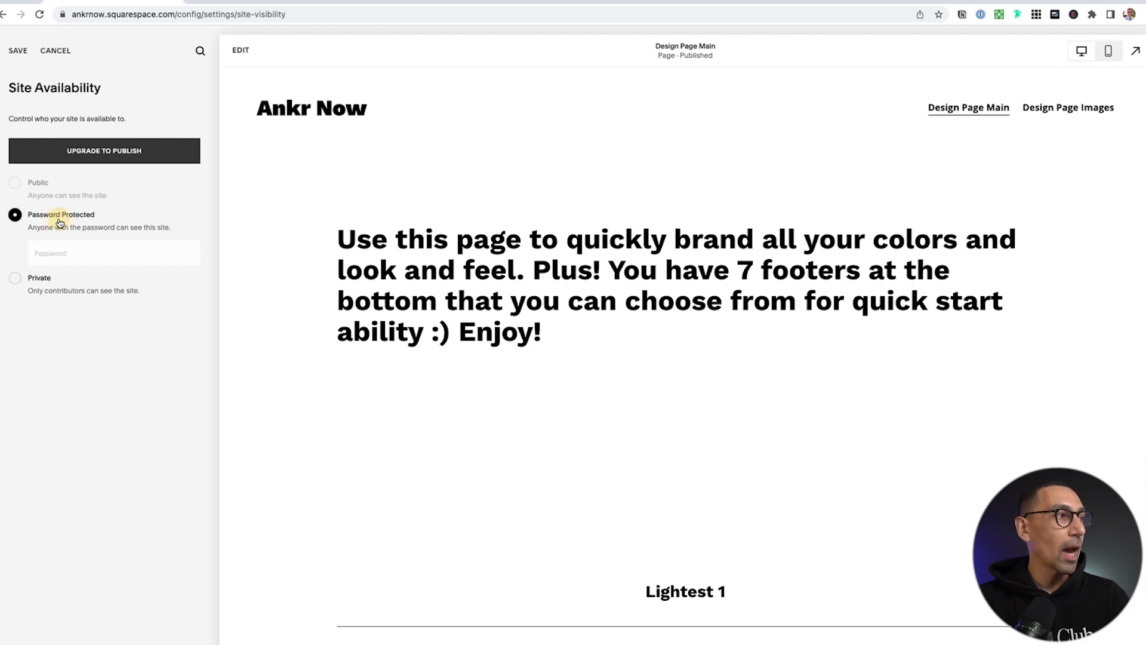
pyautogui.click(79, 255)
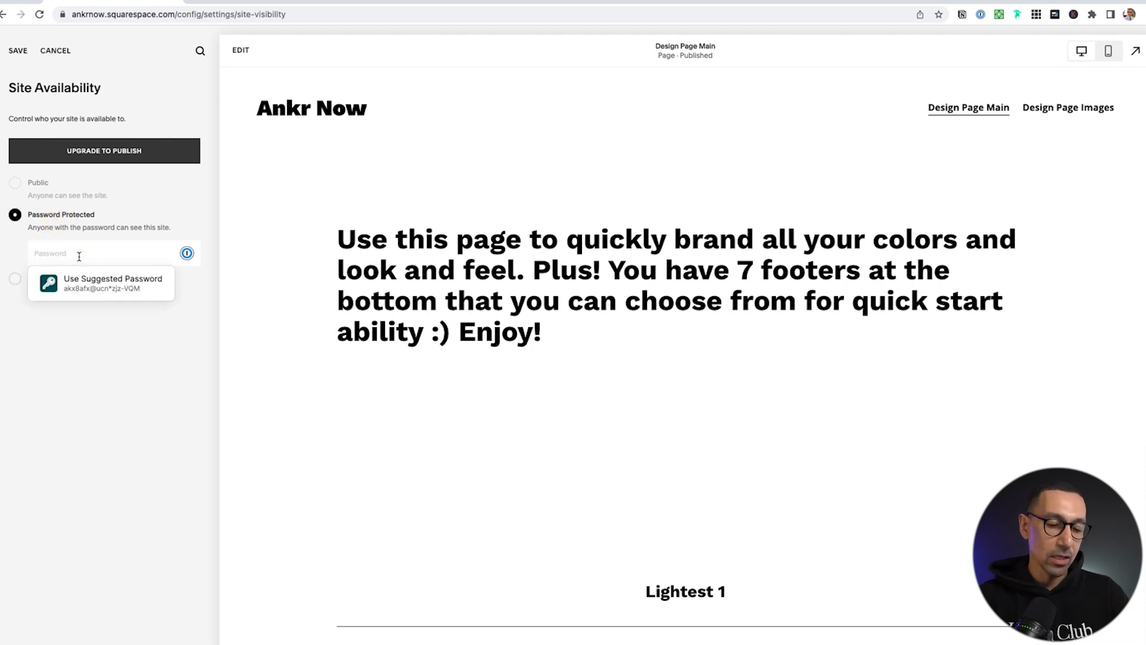
pyautogui.write('a')
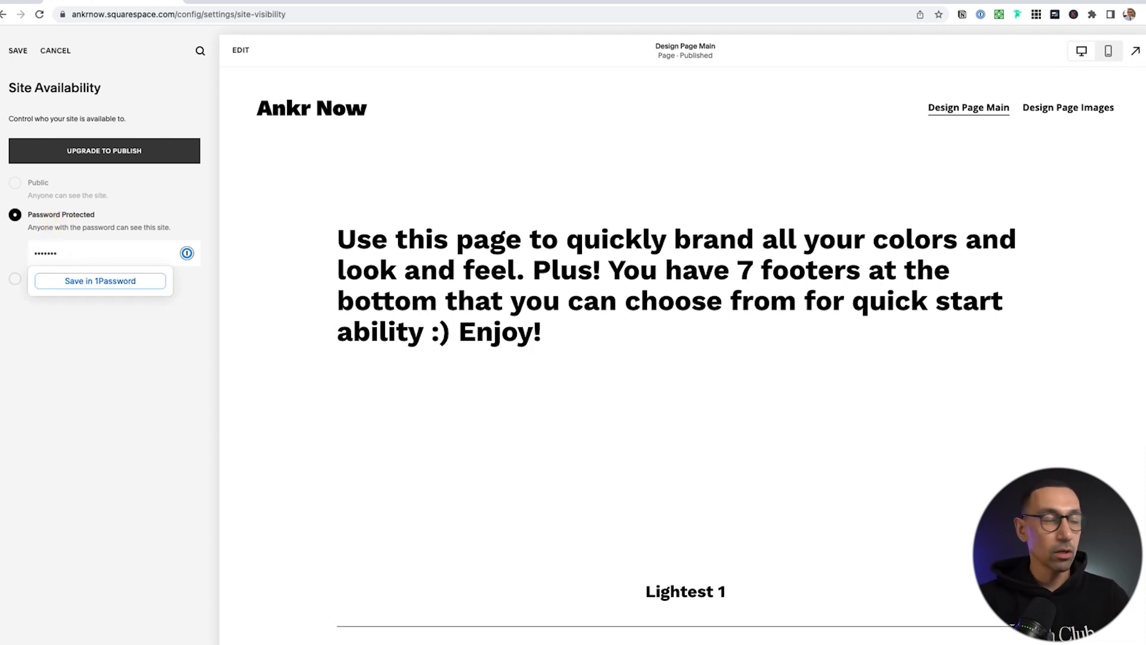
pyautogui.click(18, 50)
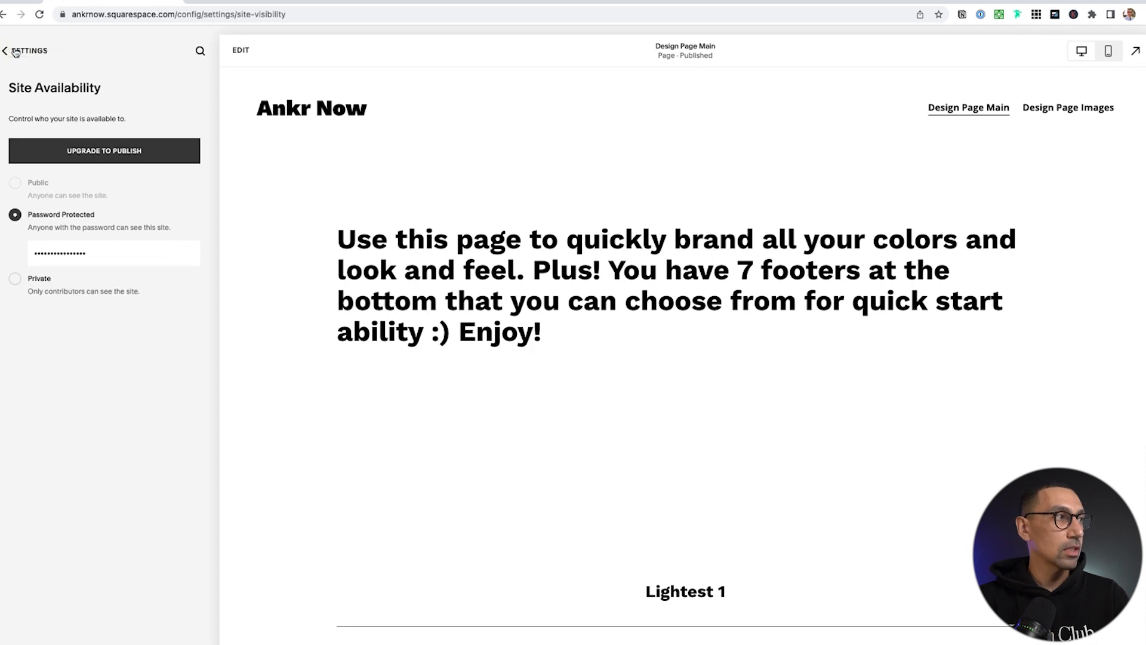
pyautogui.click(16, 51)
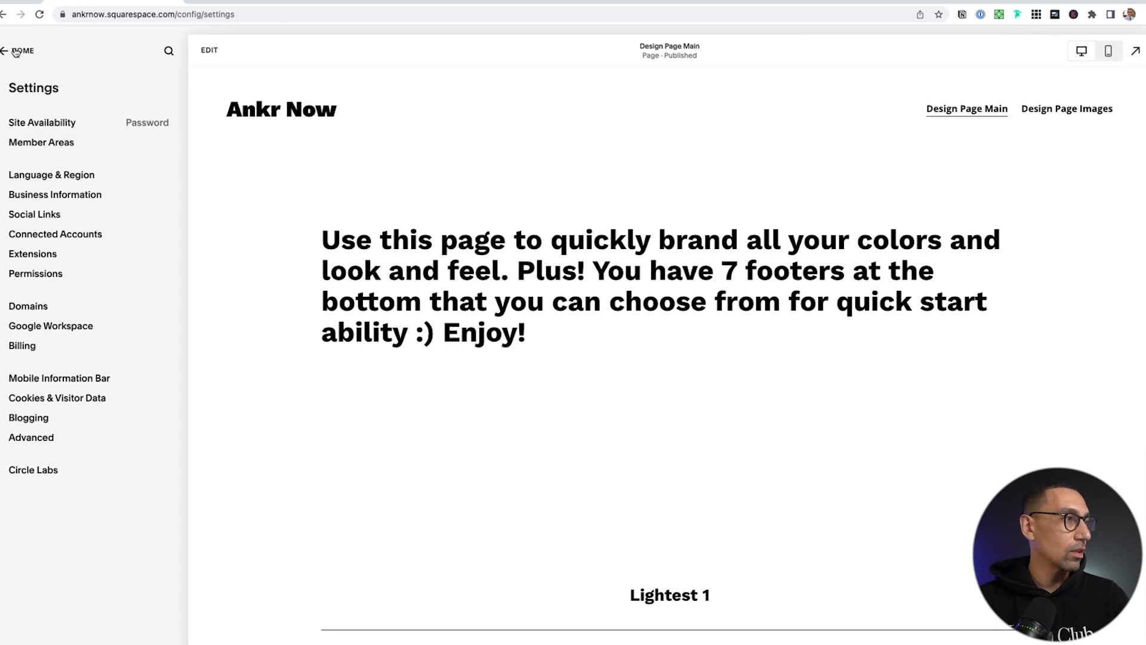
pyautogui.click(74, 197)
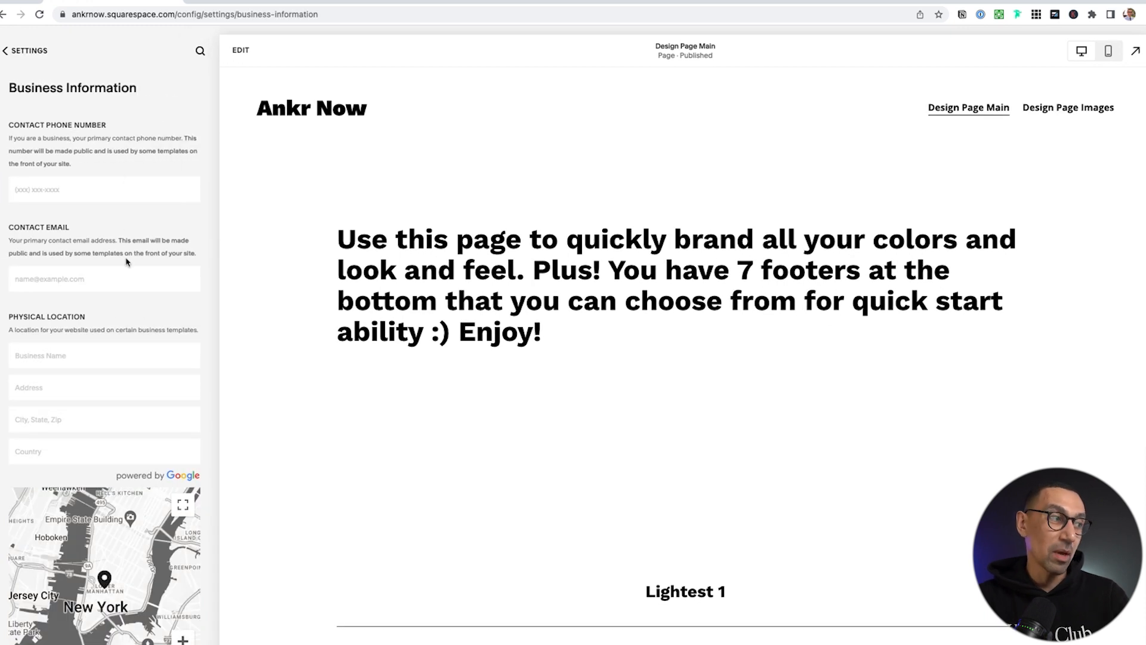
pyautogui.scroll(-5, 132, 269)
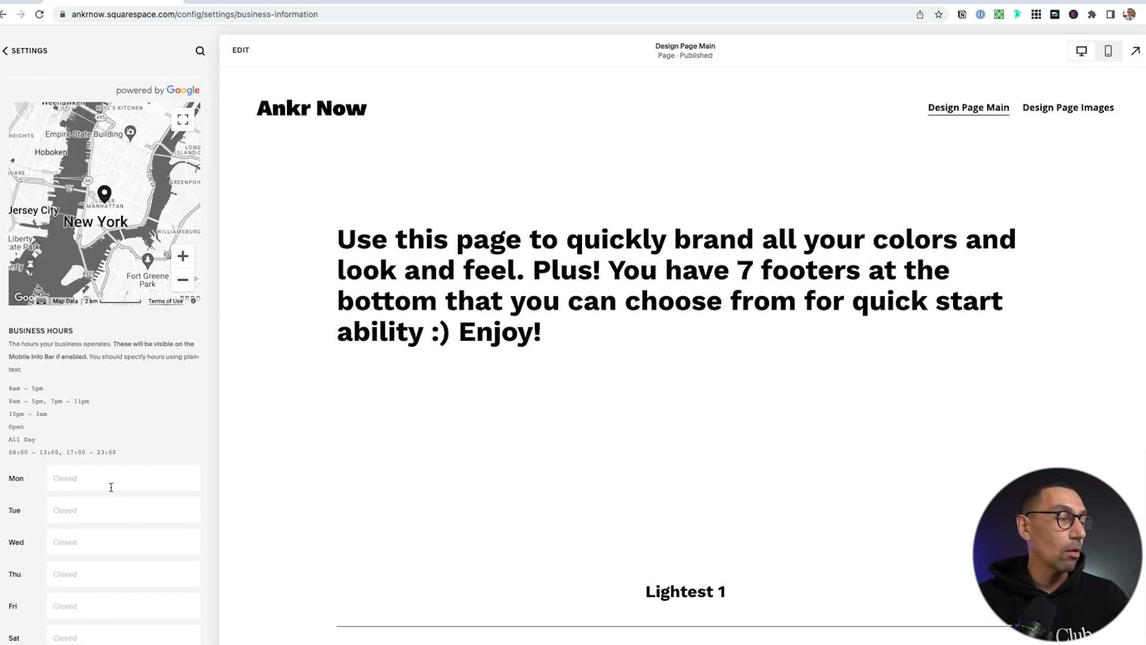
pyautogui.scroll(5, 111, 486)
pyautogui.click(22, 50)
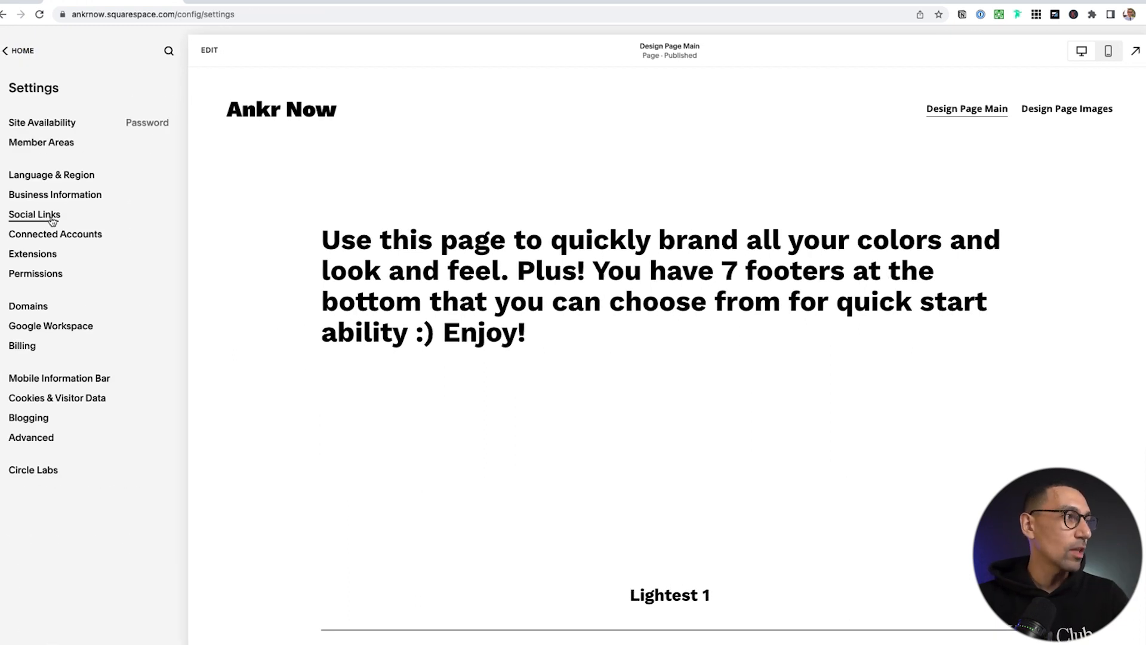
# Add instagram.com, facebook.com and twitter.com as social links
pyautogui.click(52, 216)
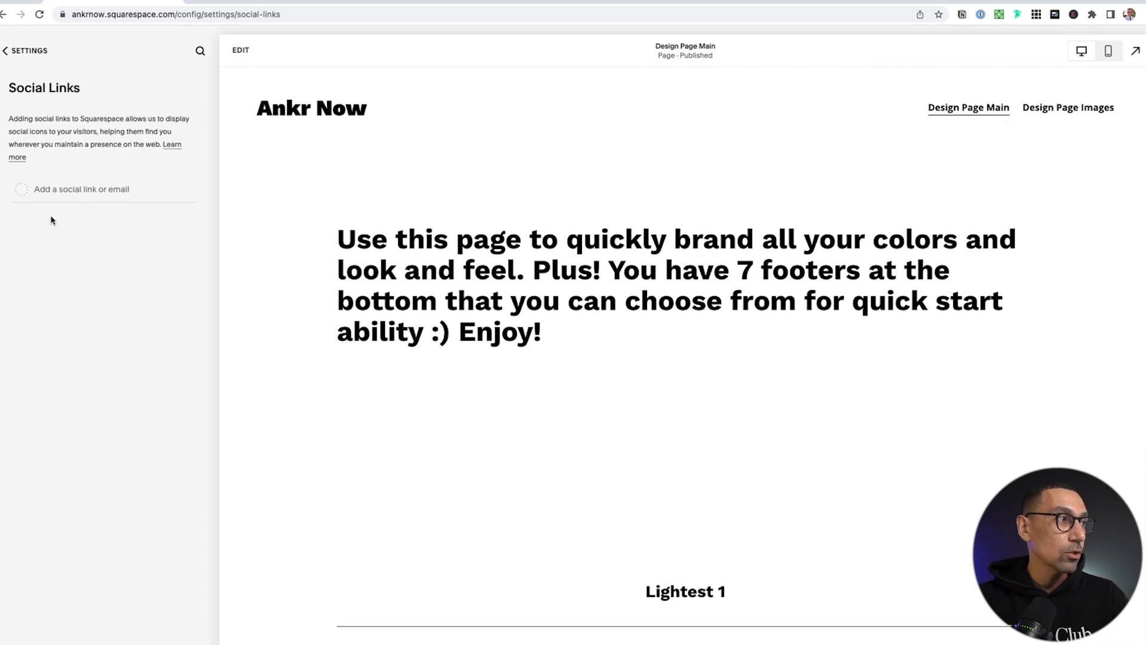
pyautogui.click(70, 190)
pyautogui.write('ins')
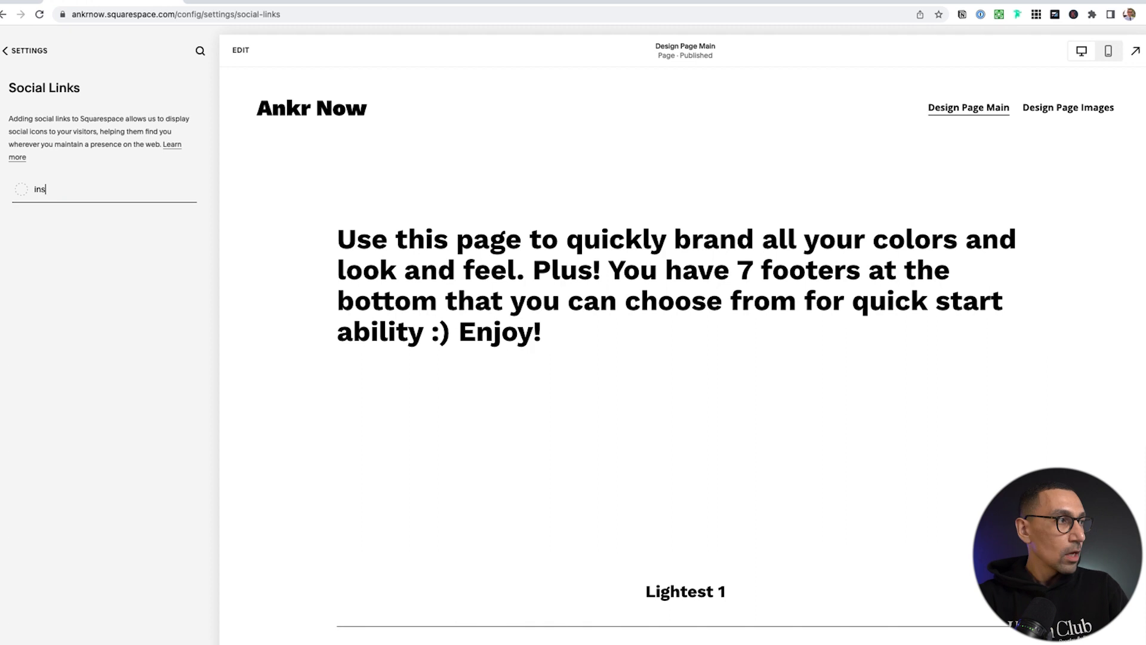
pyautogui.write('tamgr')
pyautogui.press('BackSpace')
pyautogui.press('BackSpace')
pyautogui.press('BackSpace')
pyautogui.press('BackSpace')
pyautogui.press('BackSpace')
pyautogui.write('tagram.com')
pyautogui.press('Return')
pyautogui.click(77, 252)
pyautogui.write('facebook.com')
pyautogui.press('Return')
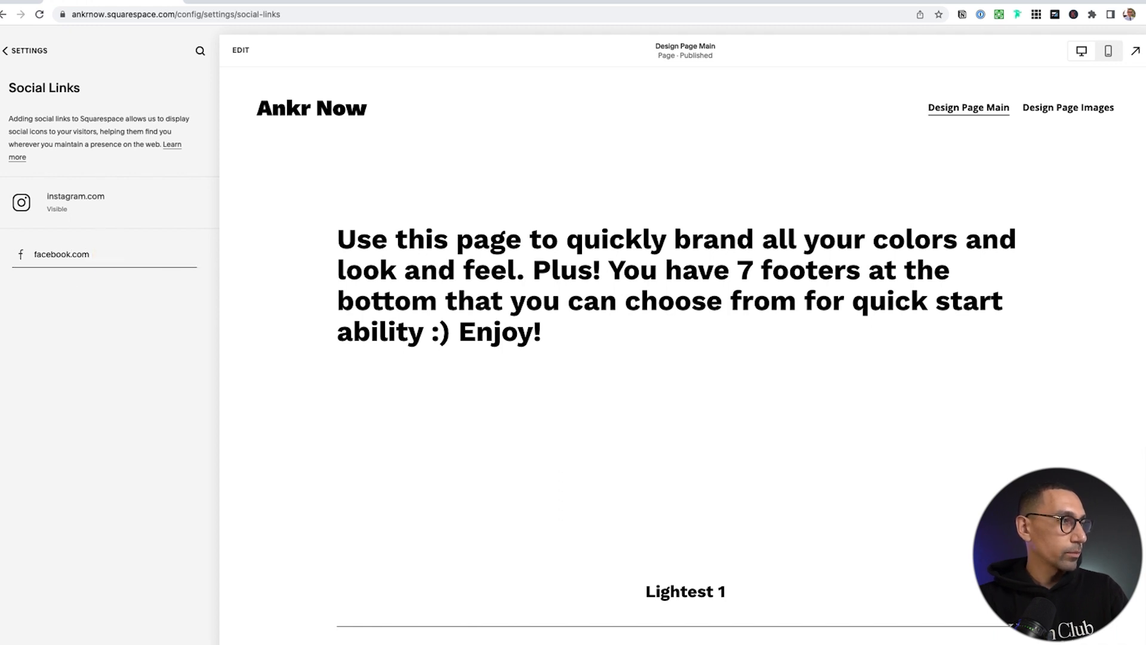
pyautogui.click(79, 305)
pyautogui.write('twitter.com')
pyautogui.press('Return')
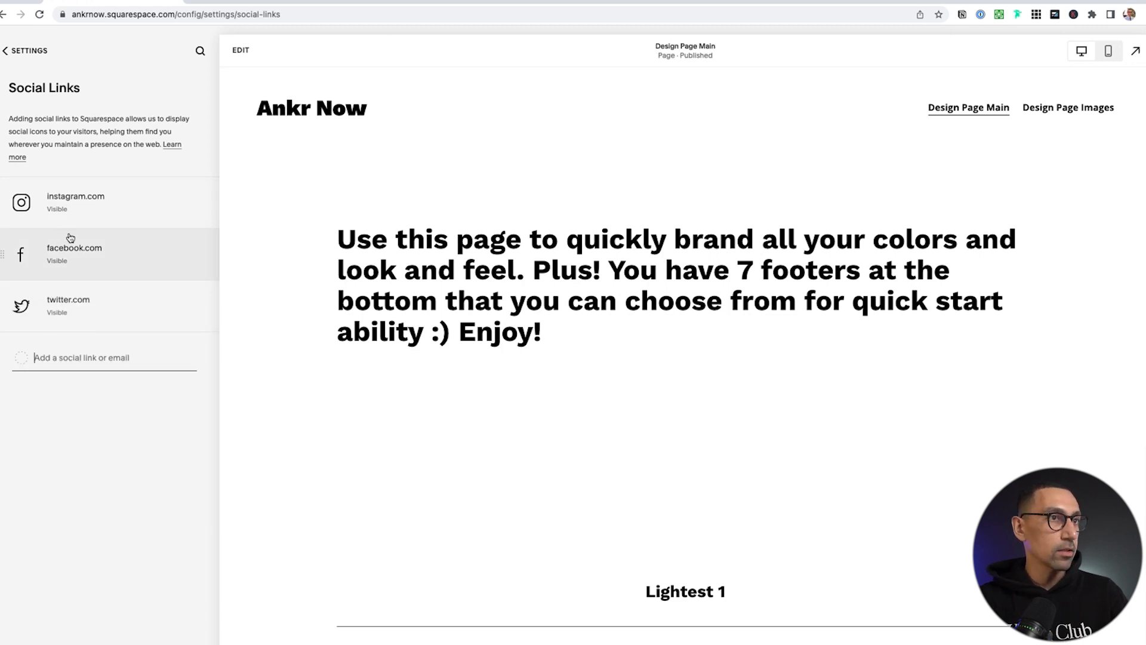
pyautogui.click(26, 51)
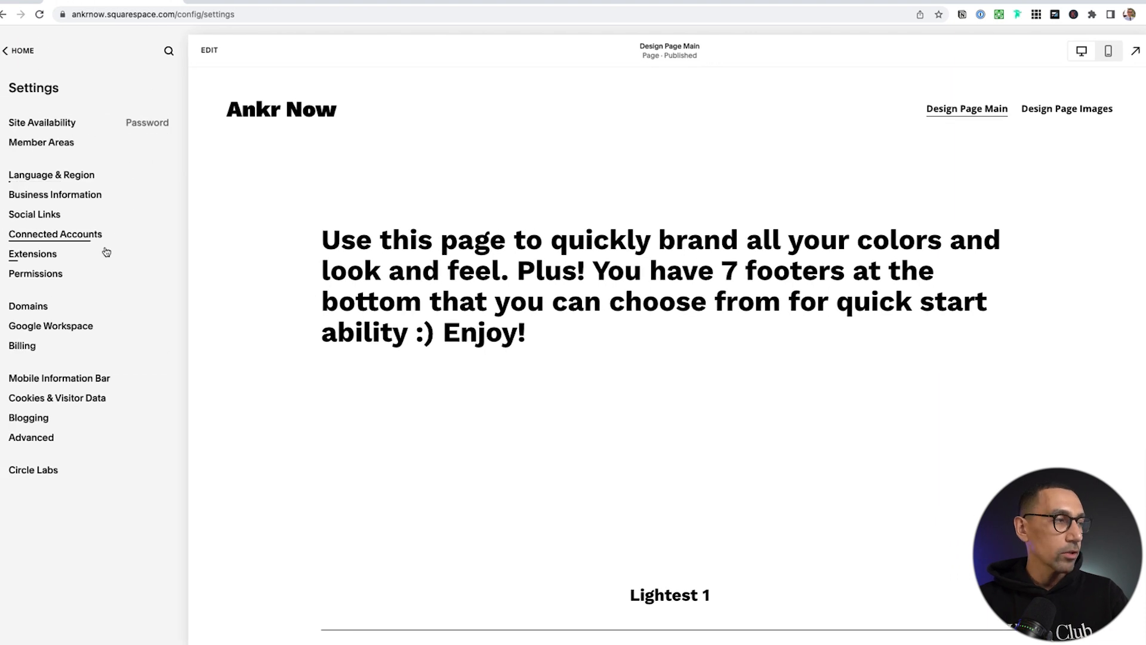
pyautogui.click(67, 235)
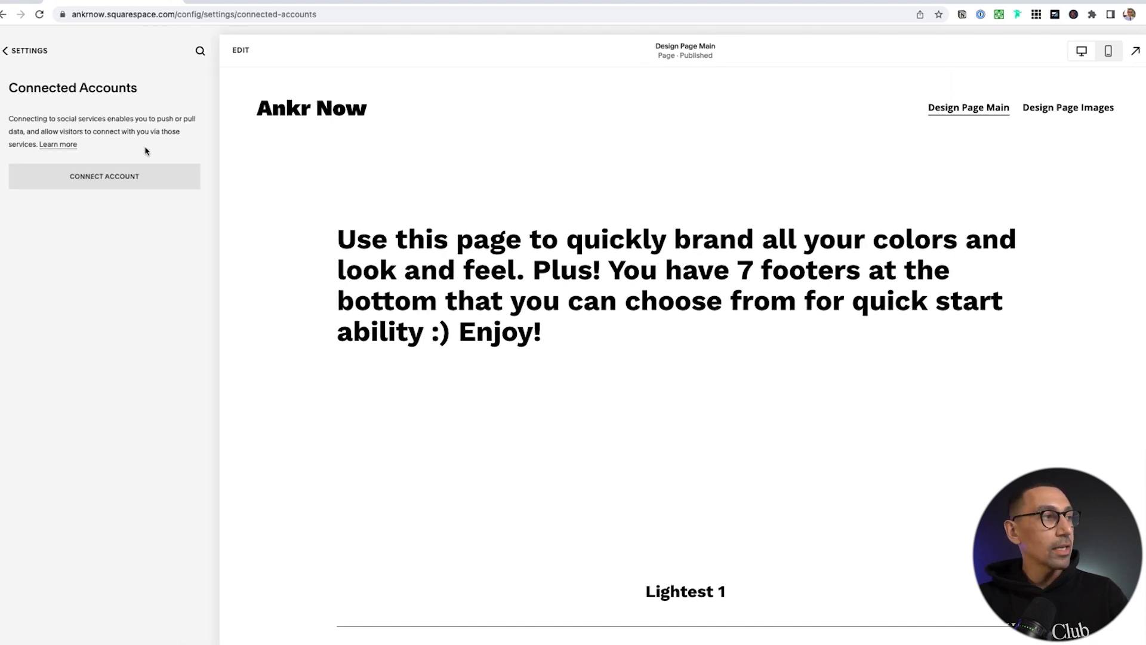
pyautogui.click(127, 182)
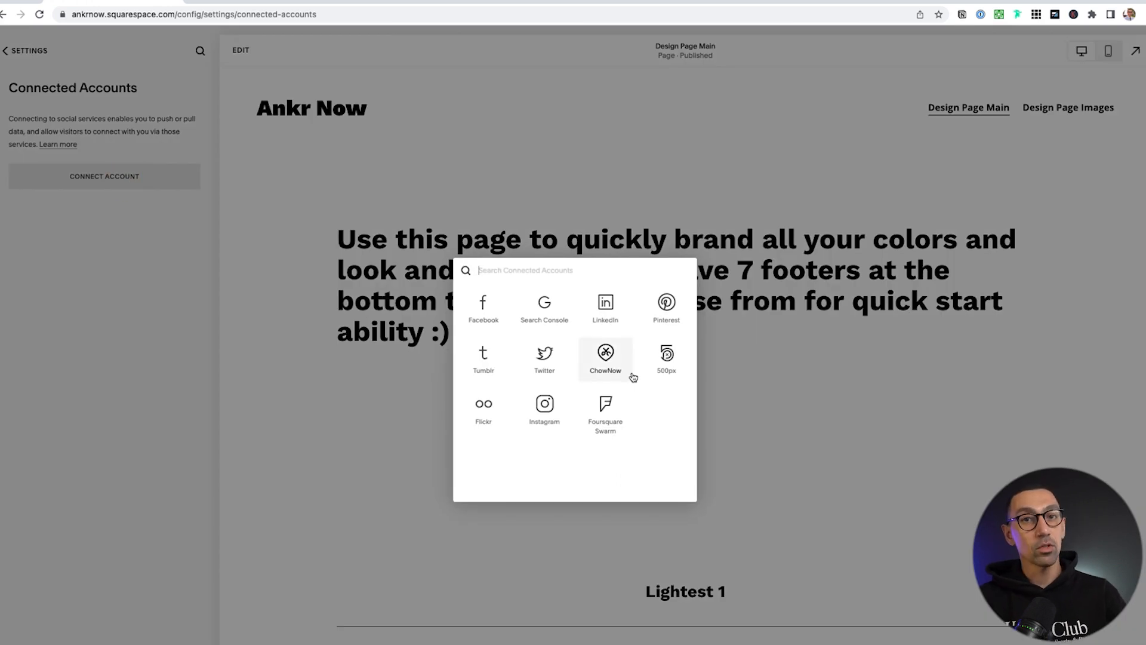
pyautogui.click(334, 242)
pyautogui.click(27, 50)
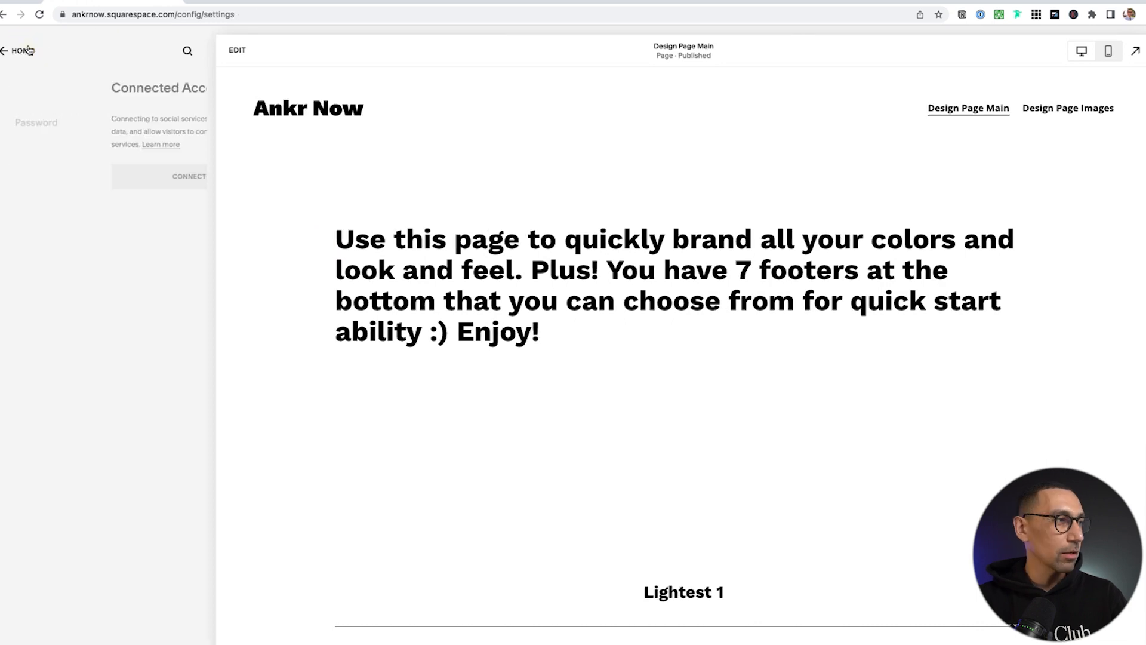
pyautogui.click(33, 254)
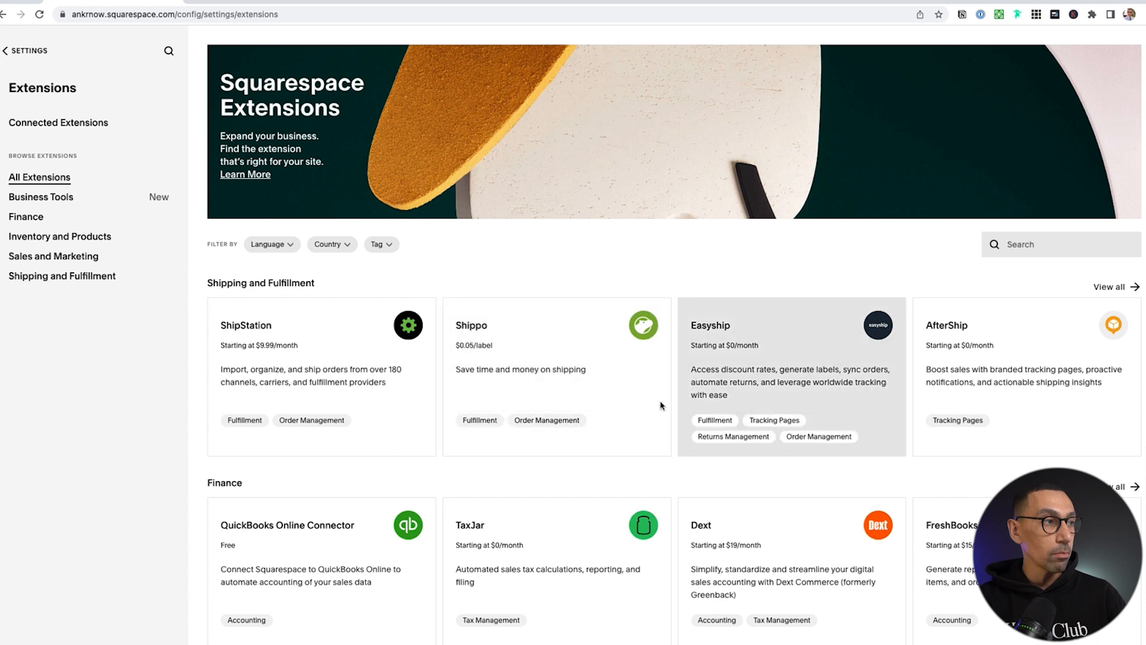
pyautogui.scroll(-5, 405, 397)
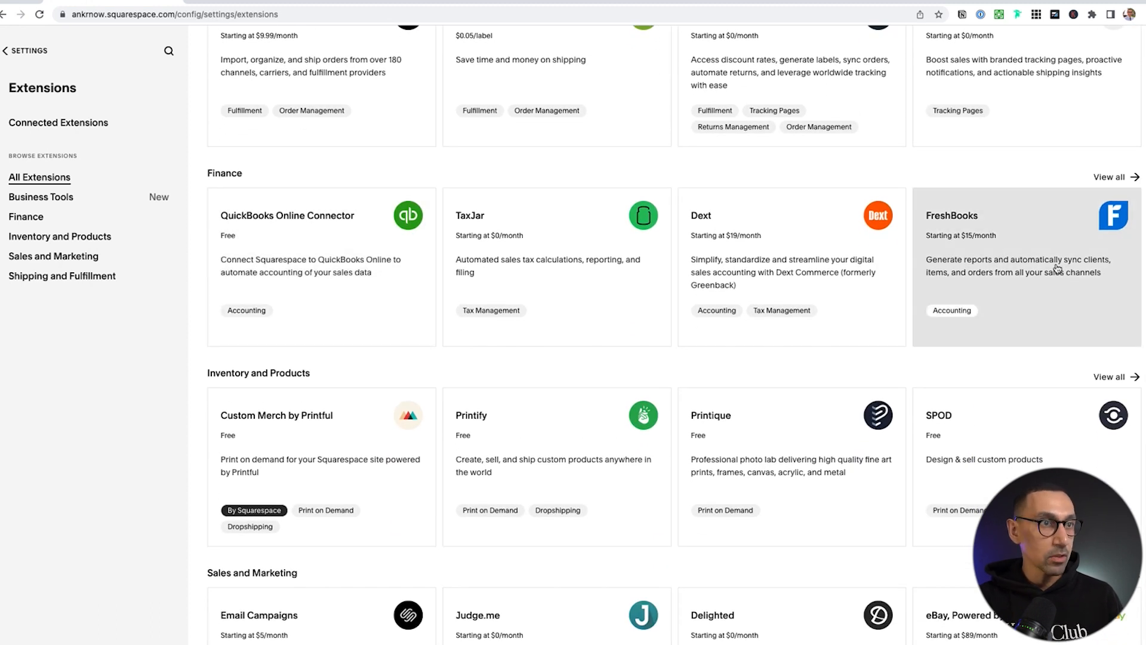
pyautogui.scroll(-4, 1054, 266)
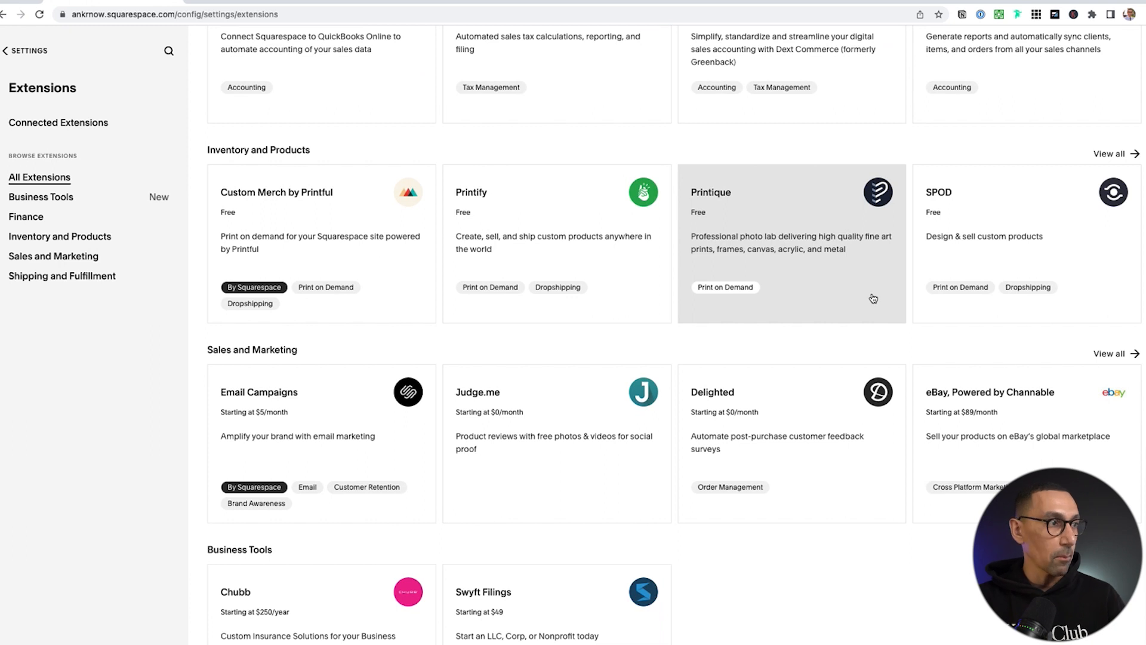
pyautogui.scroll(-1, 873, 298)
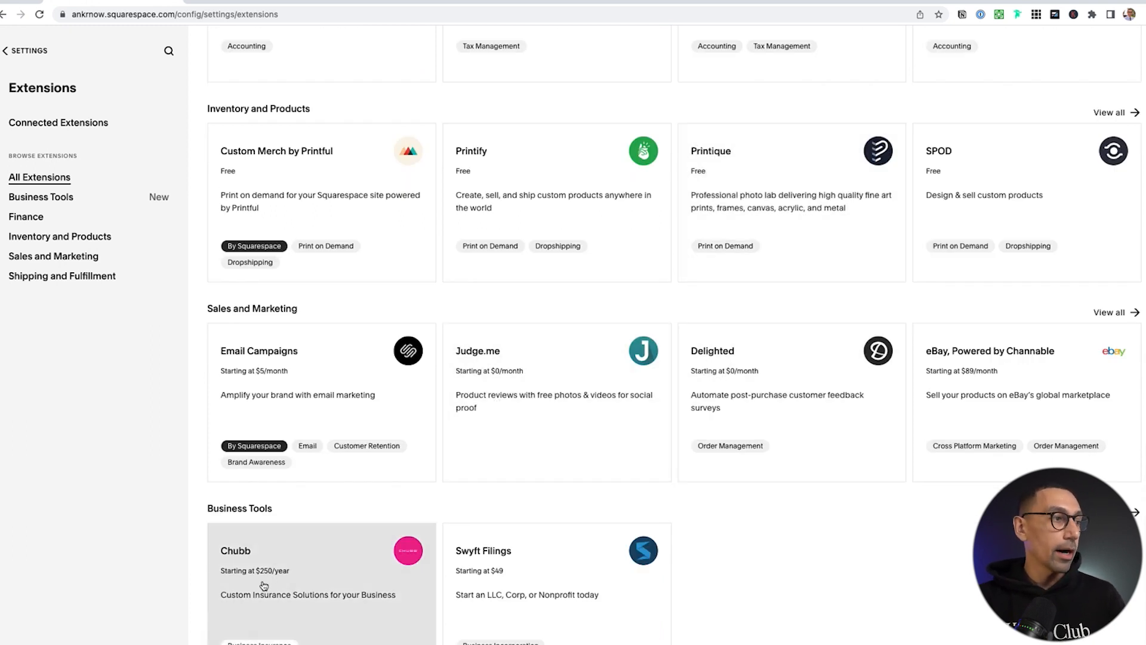
pyautogui.scroll(10, 483, 590)
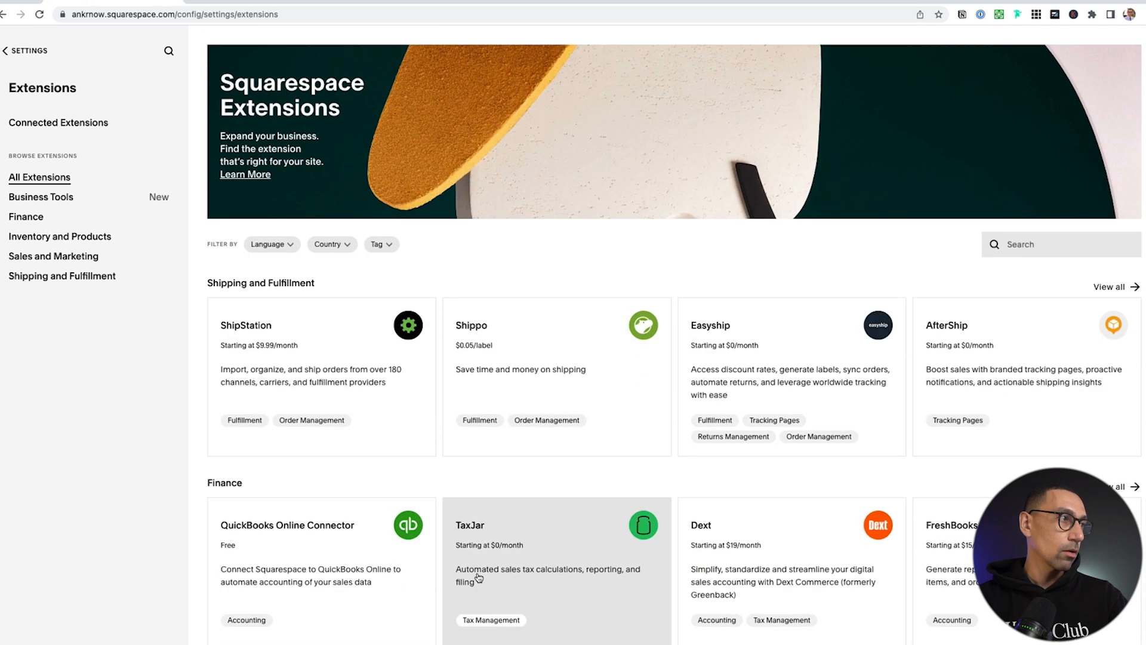
pyautogui.click(24, 54)
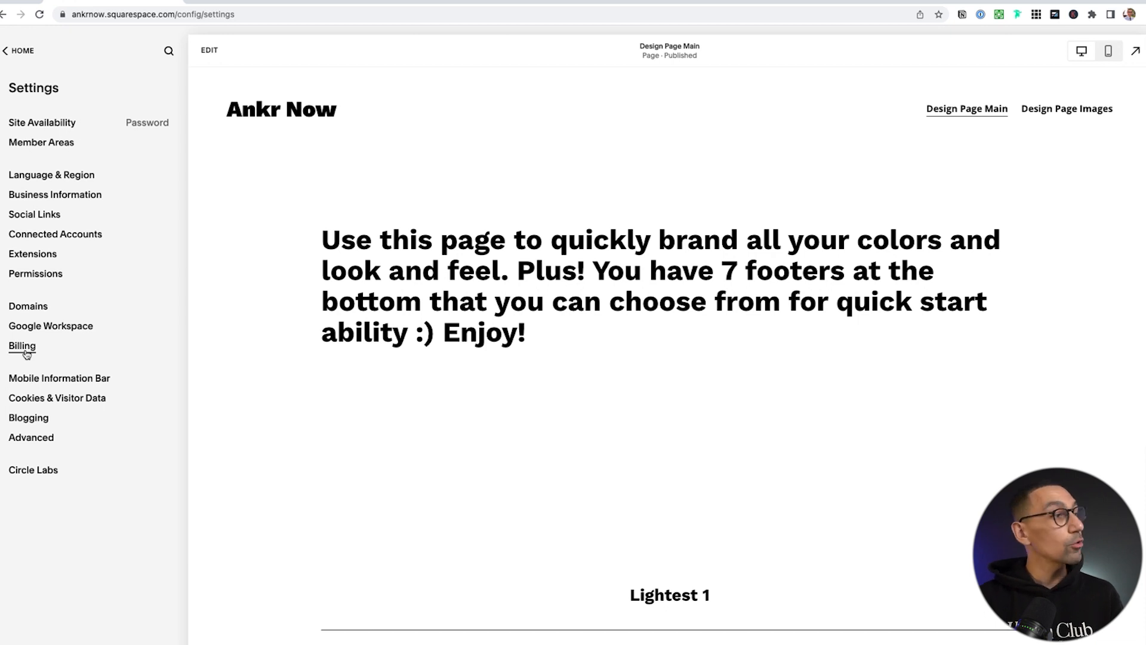
# Turn on the Light-style Mobile Information Bar and preview it at mobile width
pyautogui.click(60, 380)
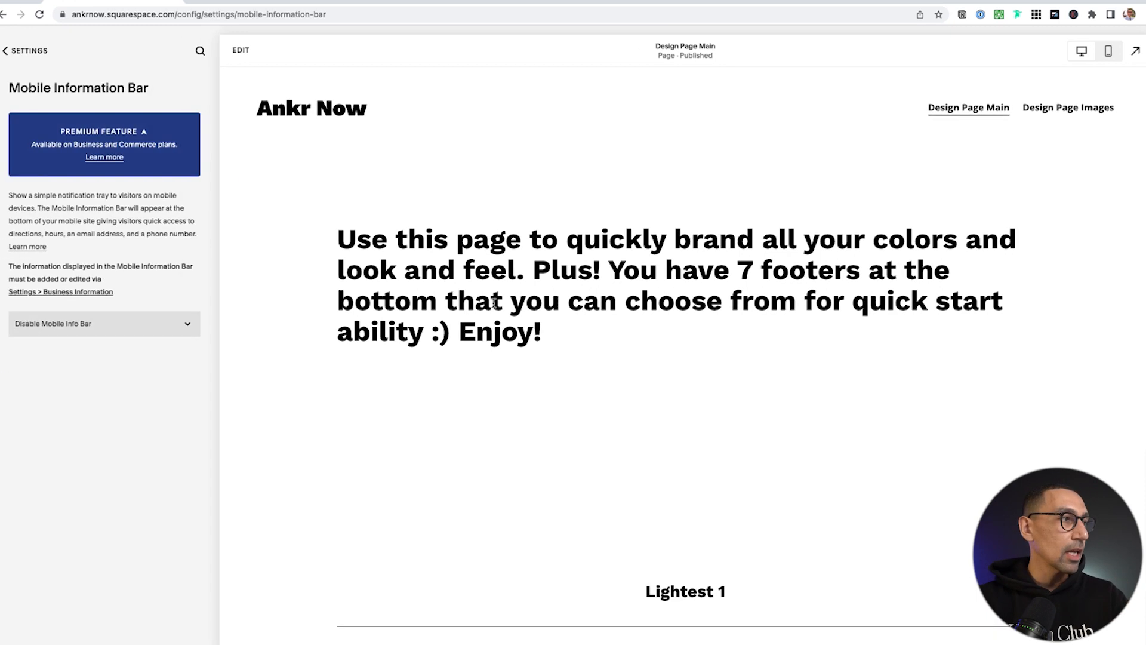
pyautogui.click(44, 330)
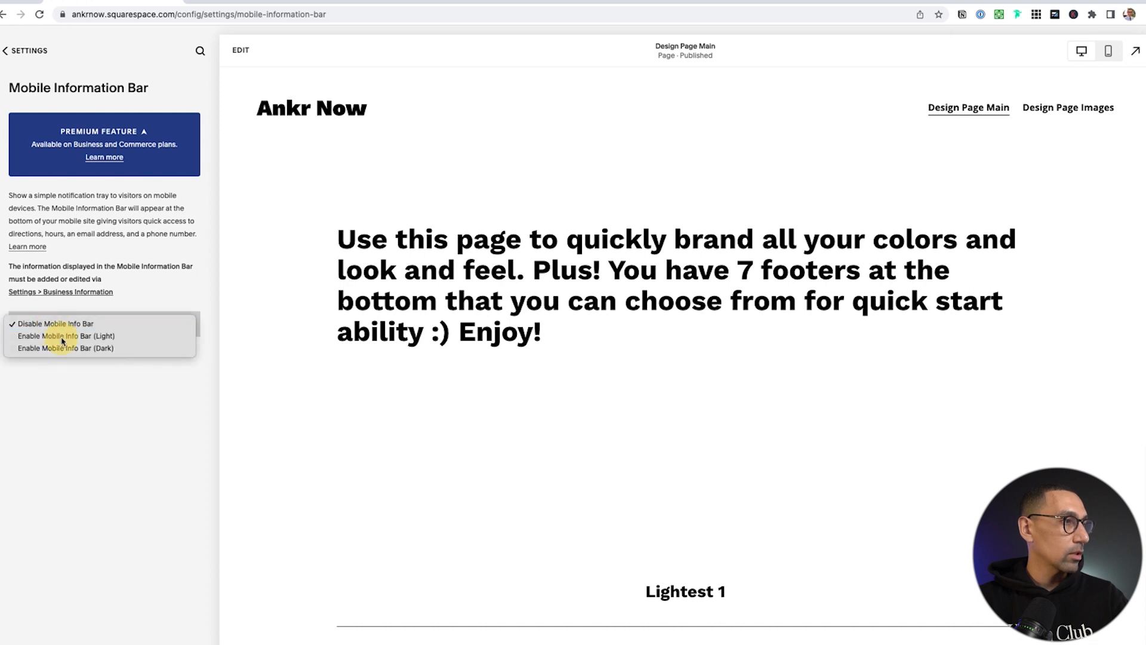
pyautogui.click(64, 335)
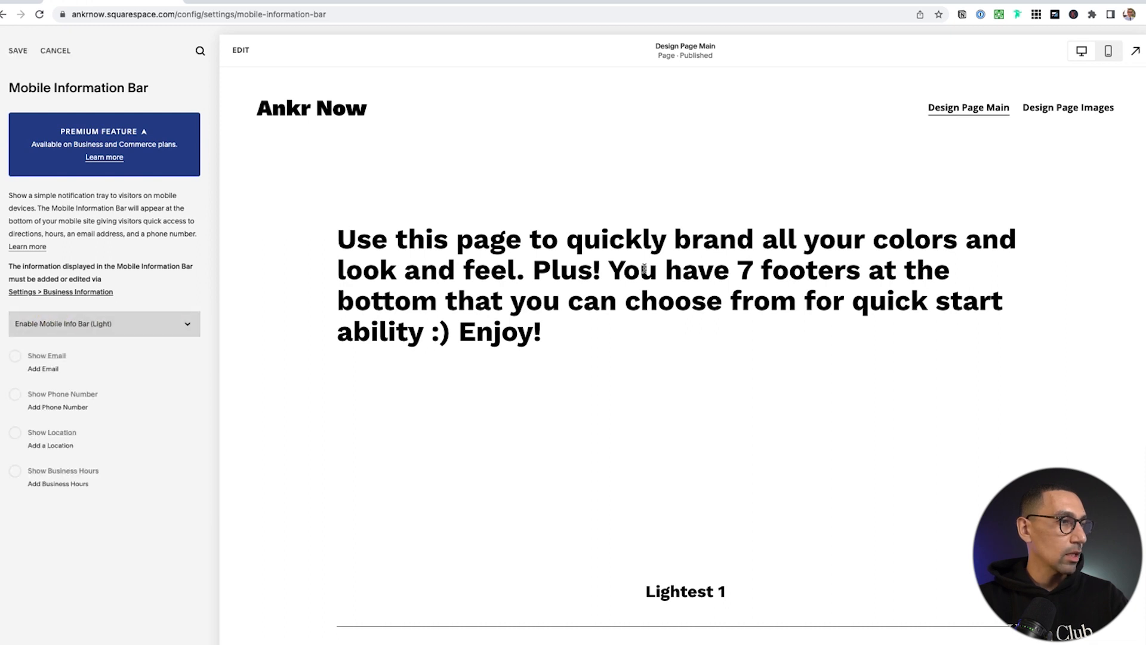
pyautogui.click(1109, 54)
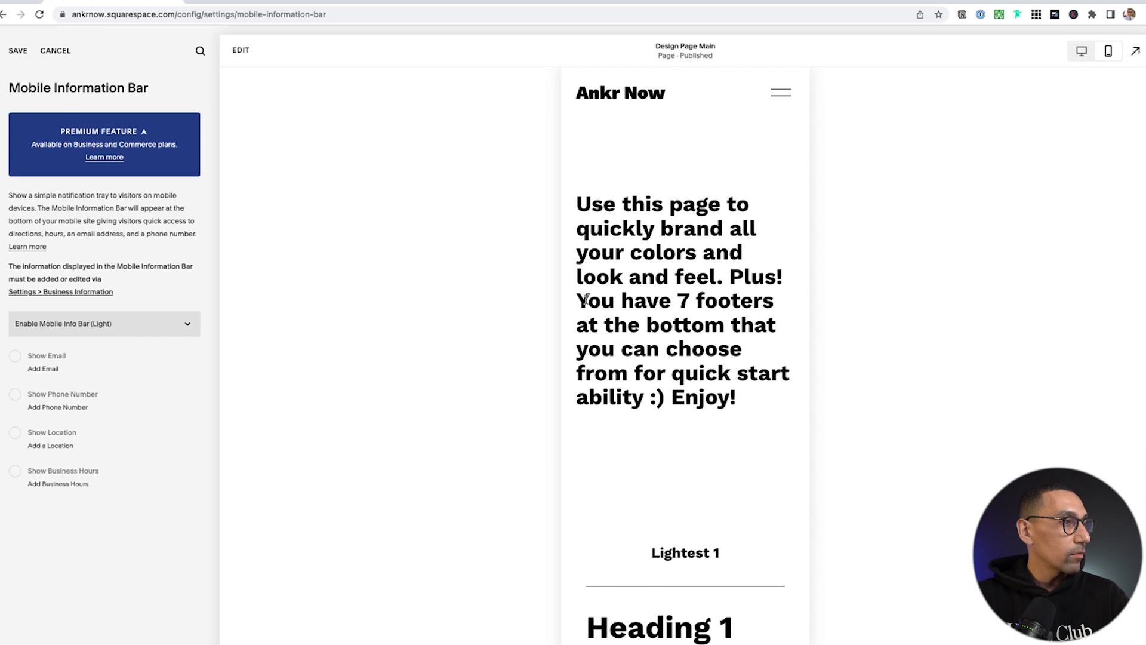
pyautogui.click(46, 358)
pyautogui.click(14, 360)
pyautogui.click(38, 371)
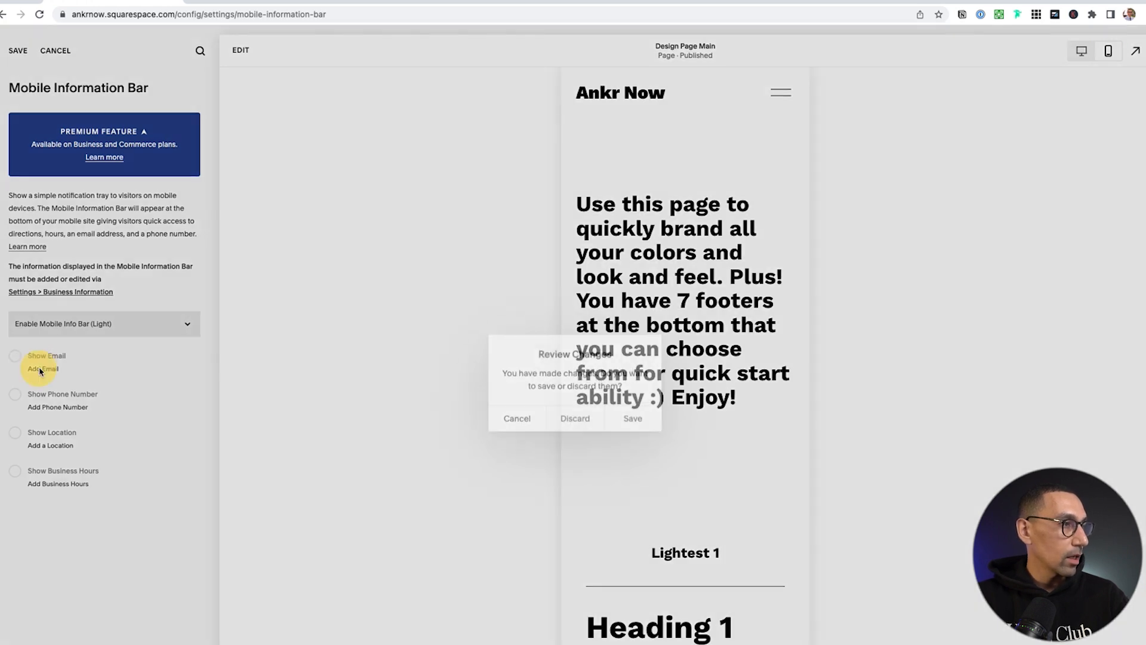
pyautogui.click(634, 417)
# Enter the contact phone number in Business Information and save
pyautogui.click(63, 185)
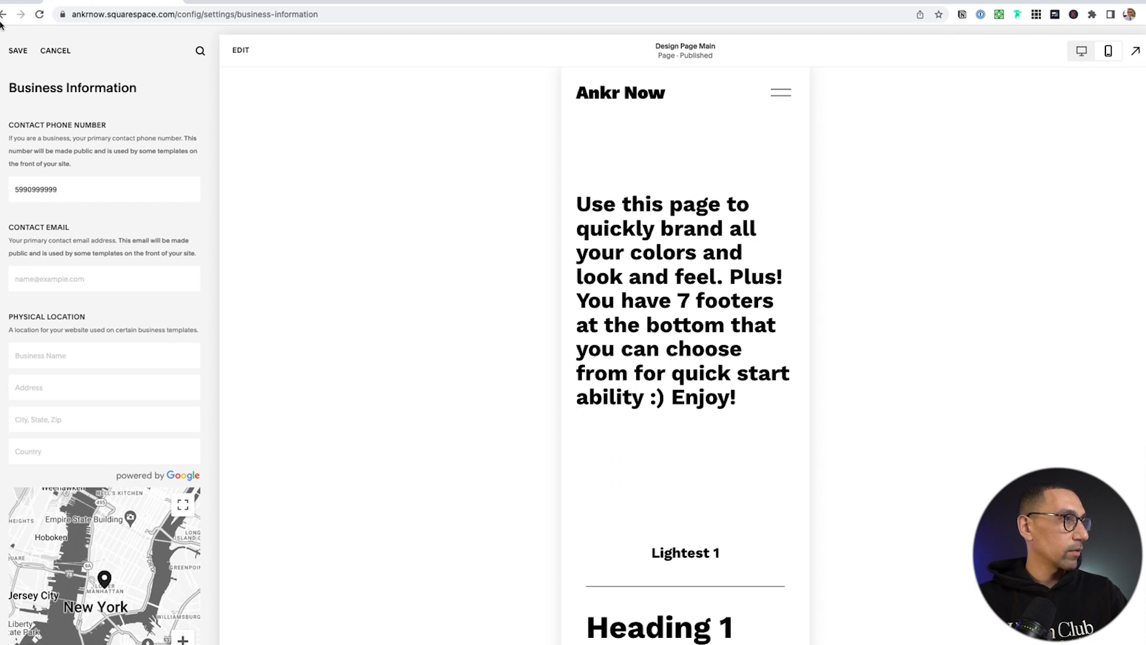
pyautogui.click(17, 52)
pyautogui.click(6, 50)
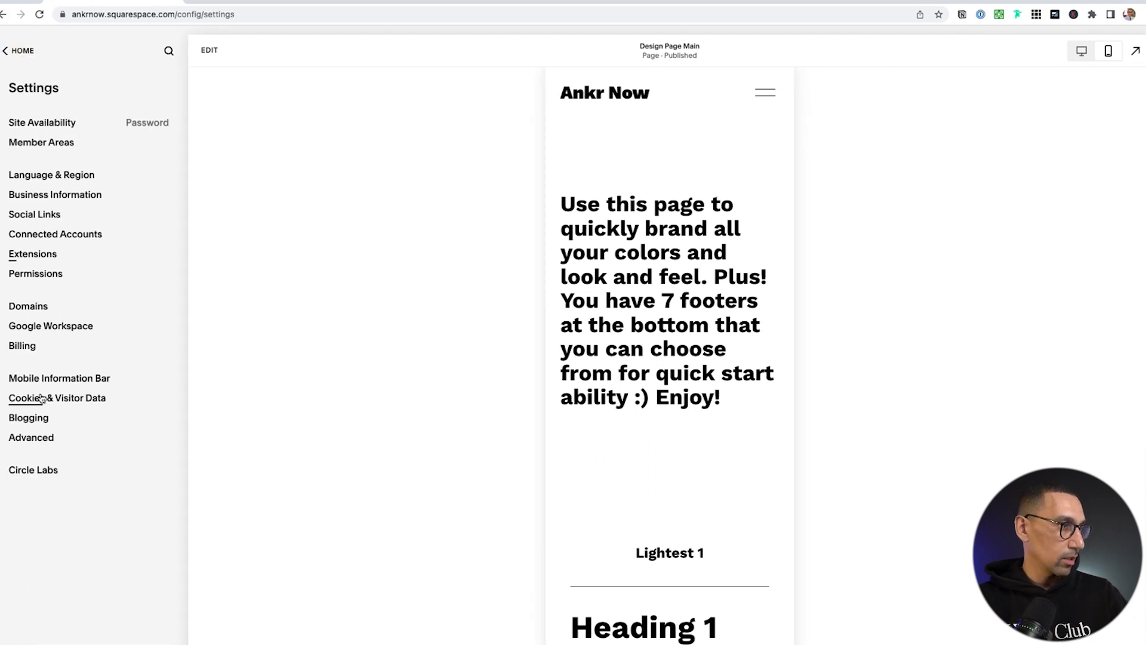
# Show the phone number in the Mobile Information Bar and save
pyautogui.click(37, 378)
pyautogui.click(17, 394)
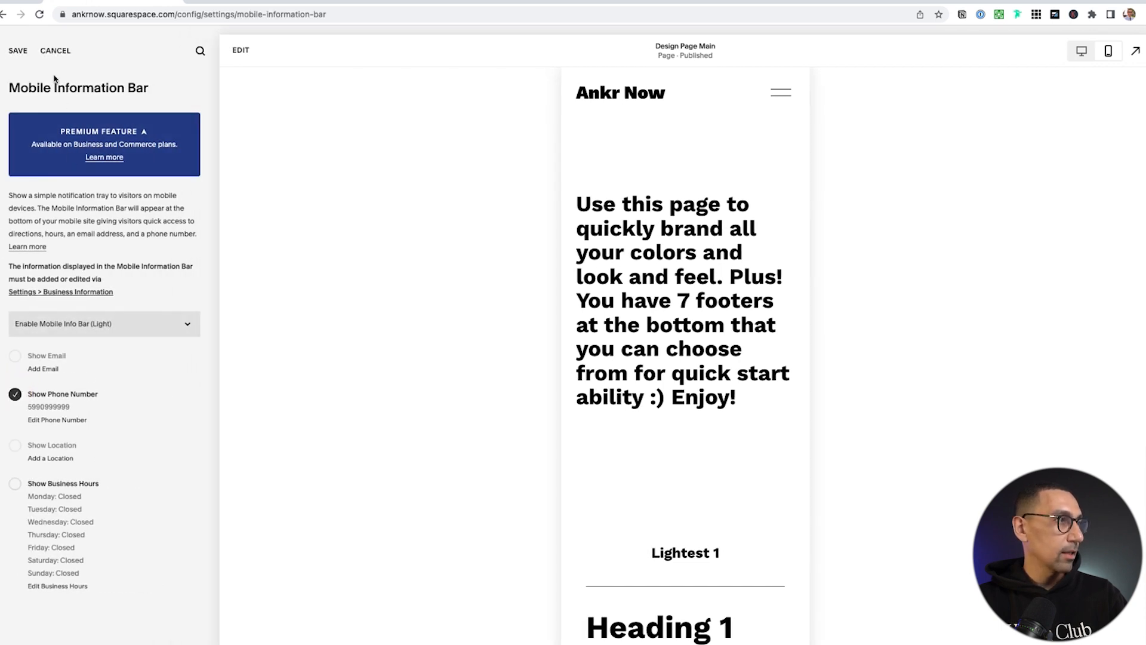
pyautogui.click(18, 50)
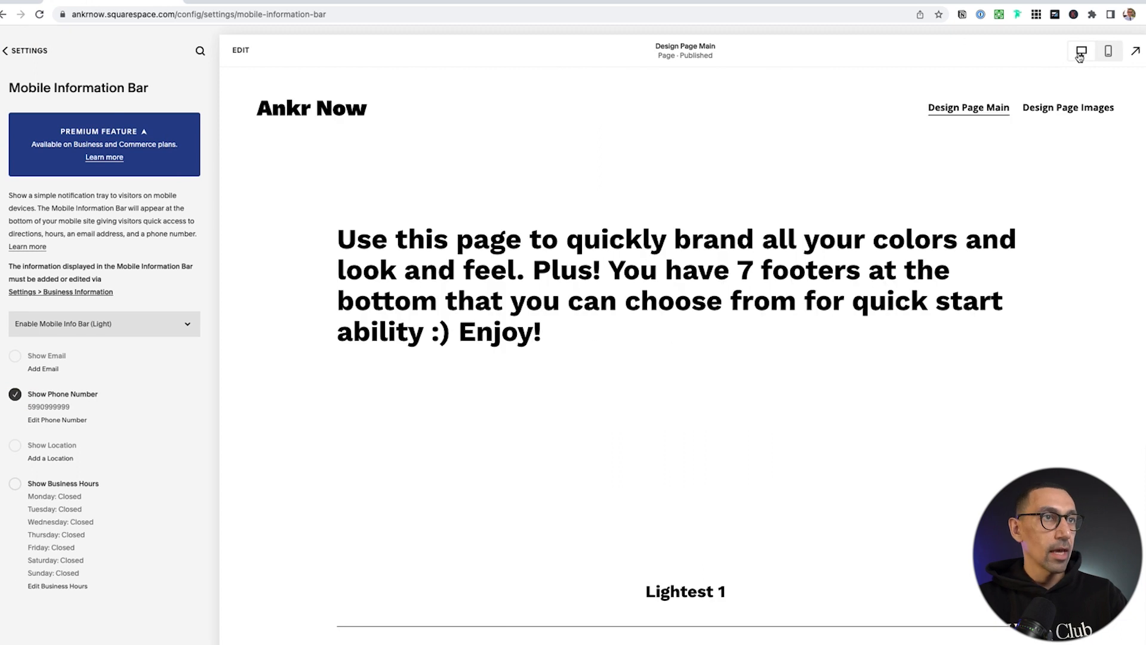
pyautogui.click(1108, 50)
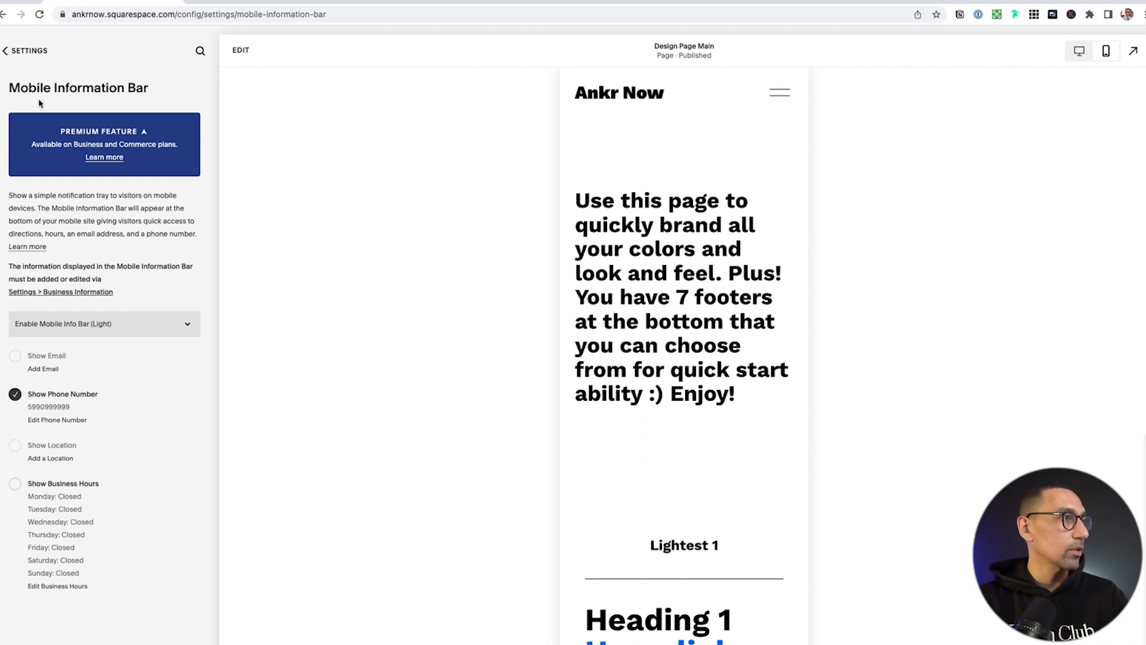
pyautogui.click(25, 51)
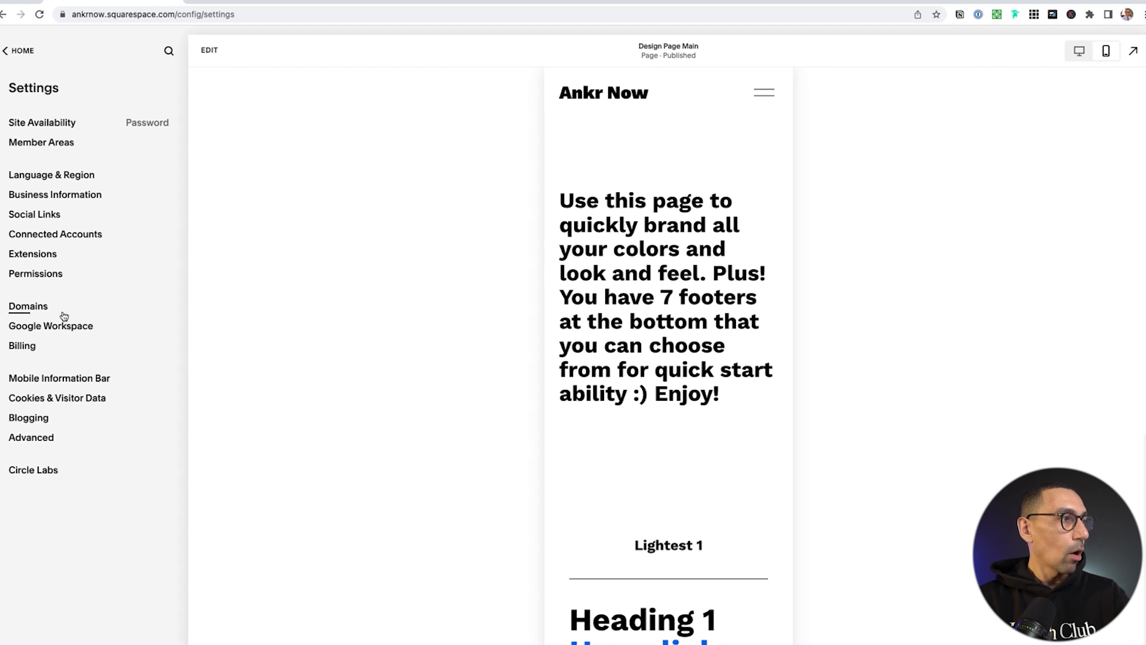
# Review the Code Injection and External API Keys pages under Advanced settings
pyautogui.click(27, 438)
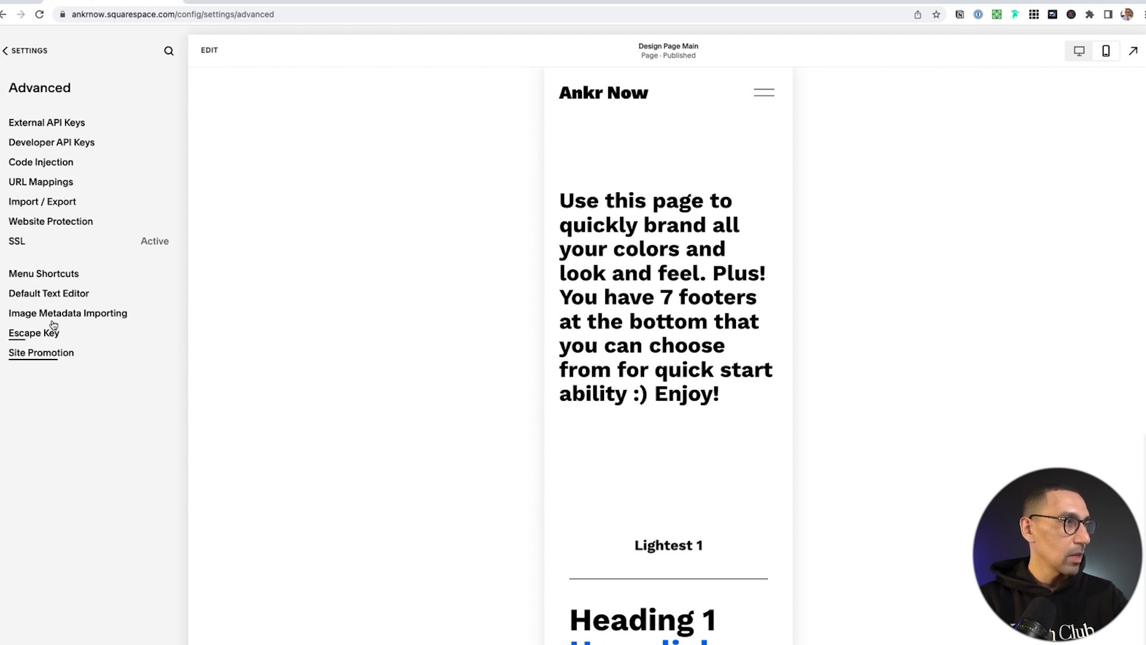
pyautogui.click(54, 165)
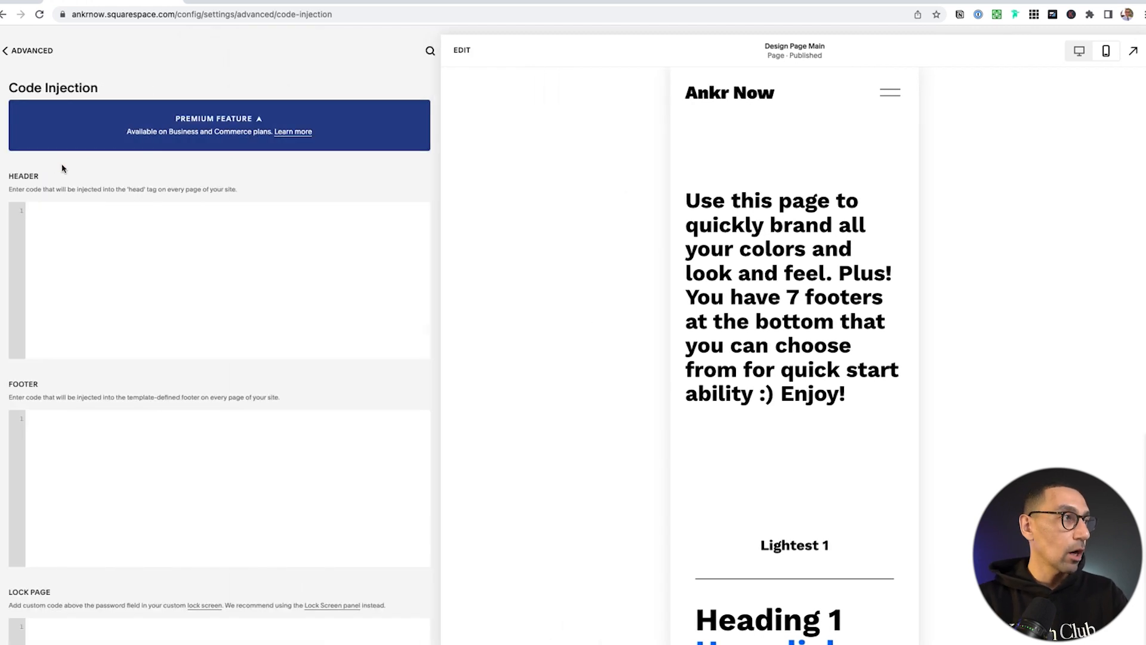
pyautogui.click(17, 51)
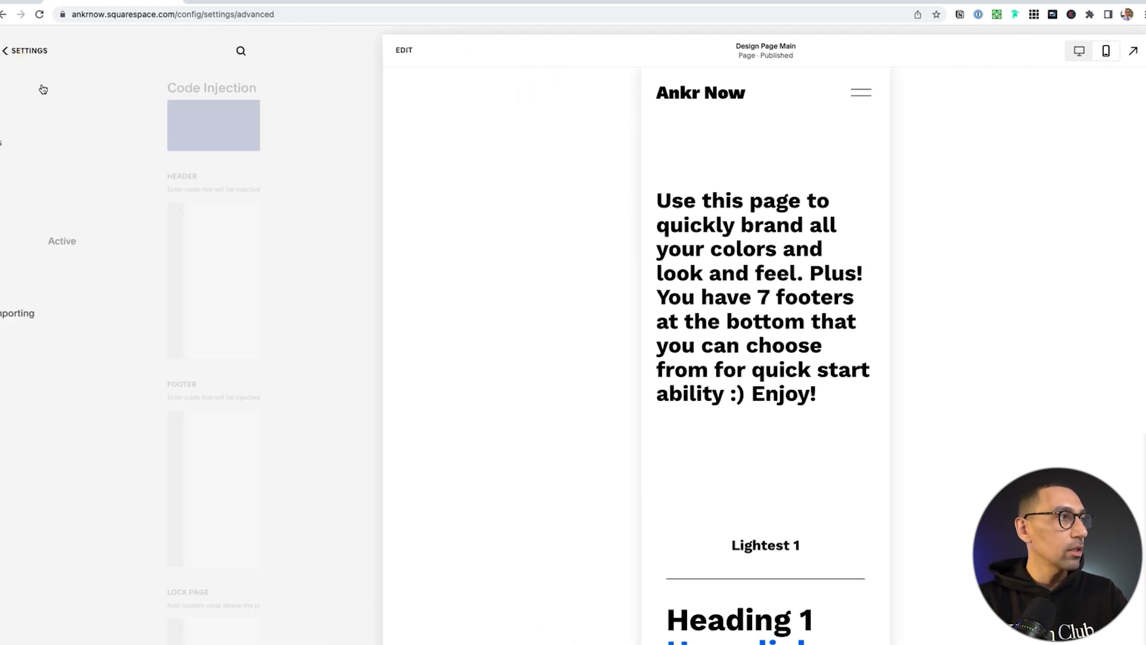
pyautogui.click(58, 123)
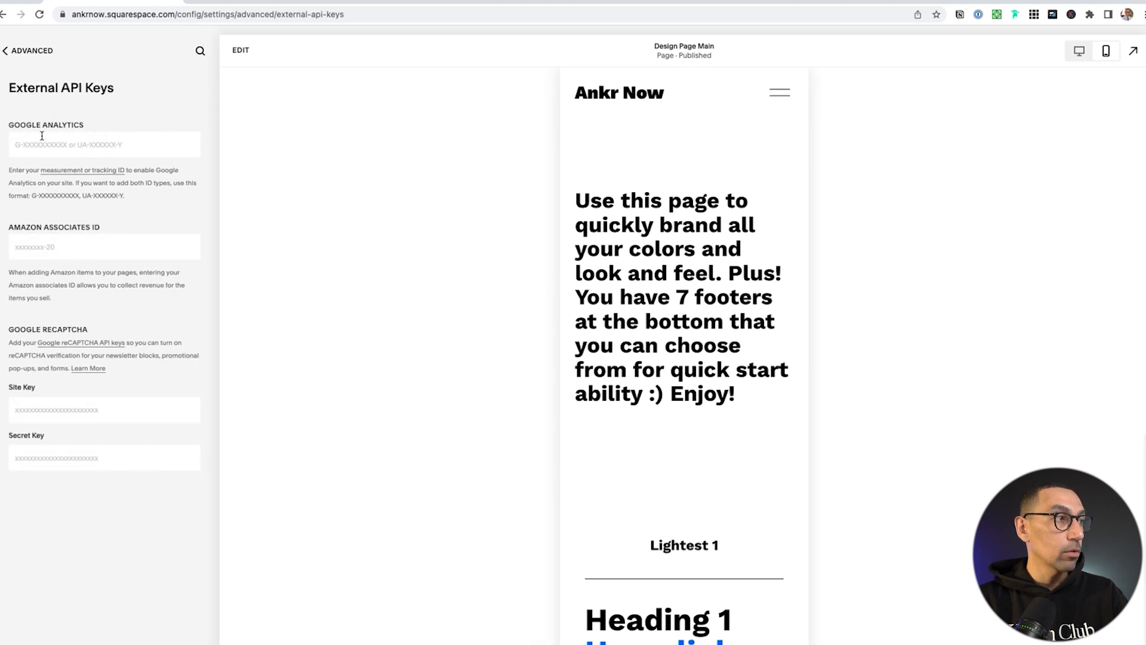
pyautogui.click(26, 50)
# Return to the main menu, switch the preview to desktop width, and show Pages
pyautogui.click(28, 51)
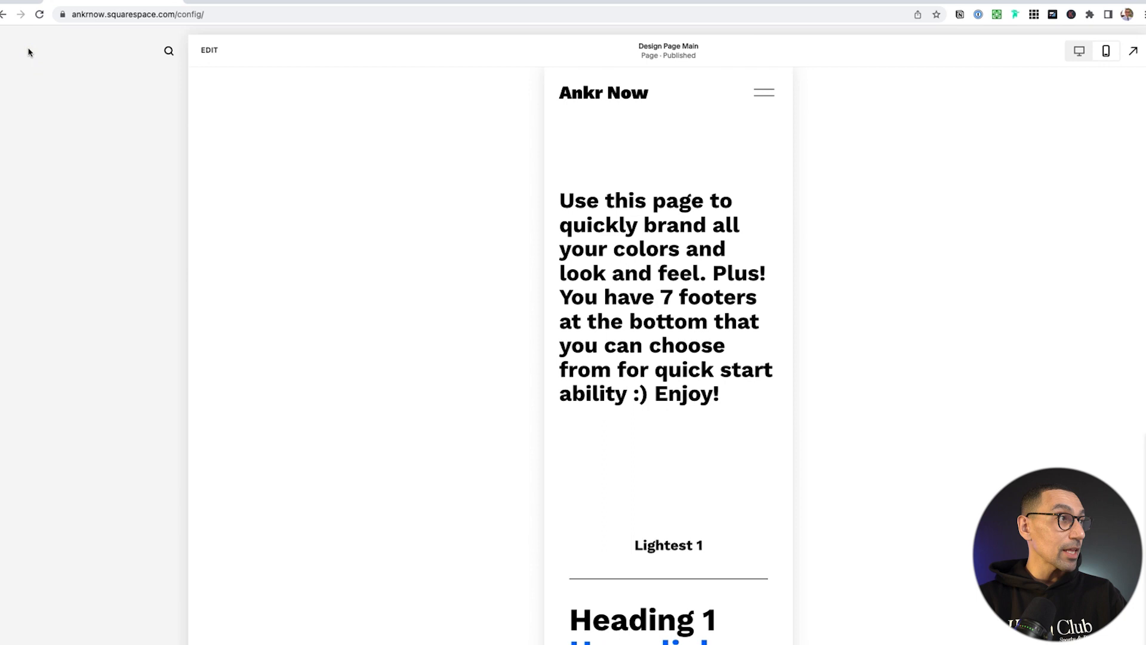
pyautogui.click(1085, 57)
pyautogui.click(30, 126)
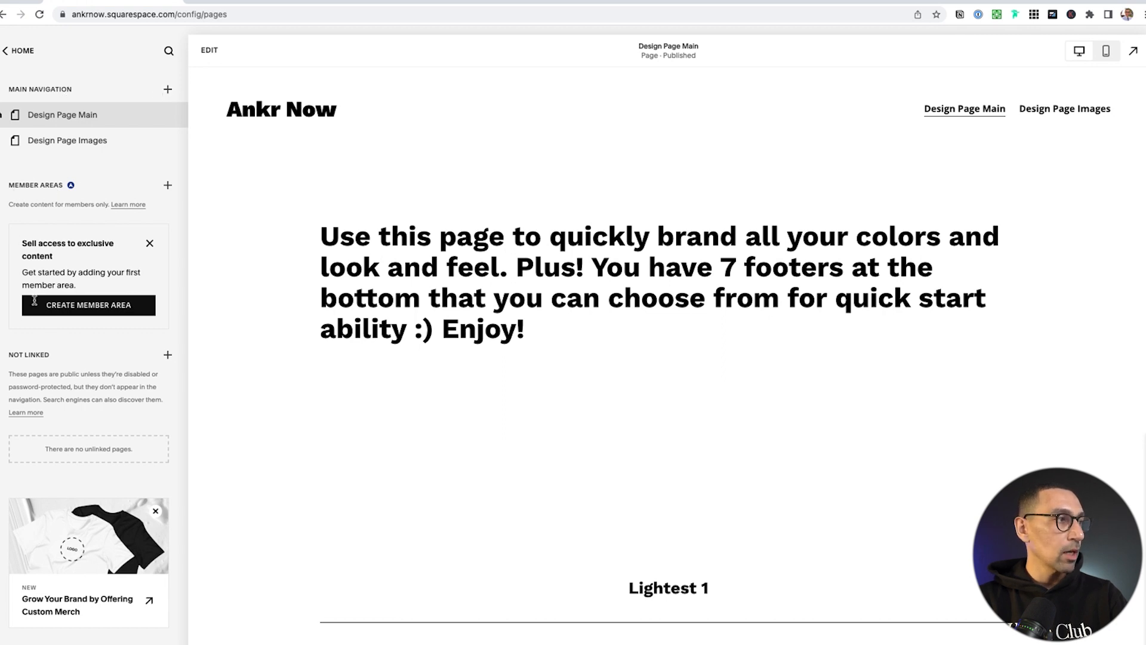
# Dismiss the 'Sell access to exclusive content' card and confirm Hide Steps
pyautogui.click(151, 245)
pyautogui.click(630, 411)
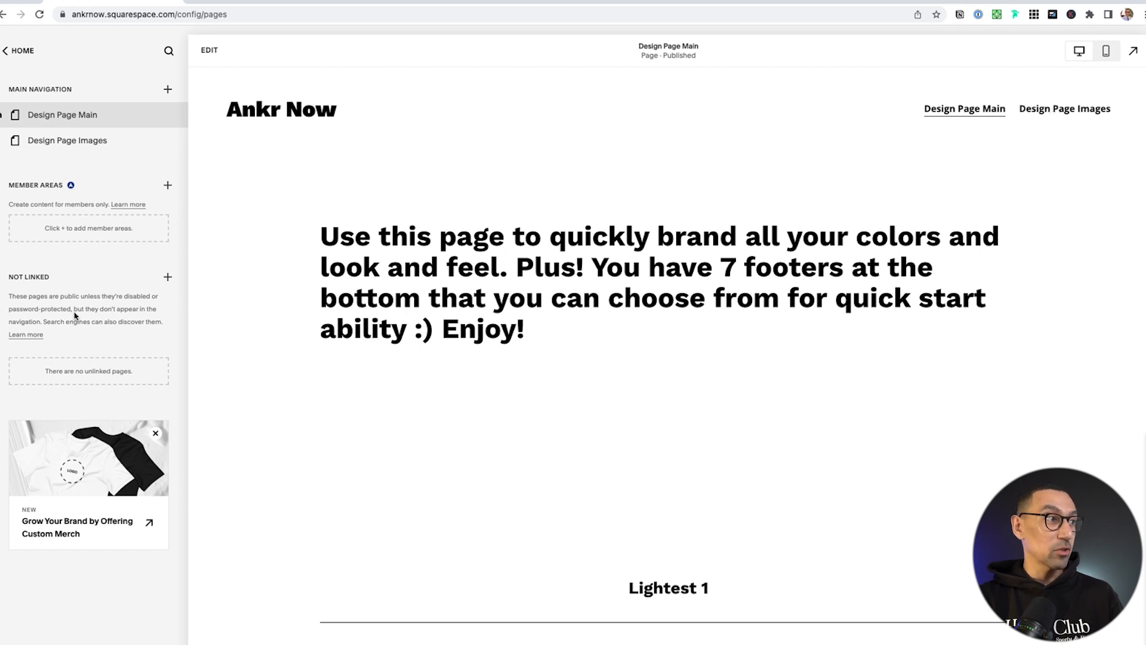
pyautogui.hotkey('ctrl', 't')
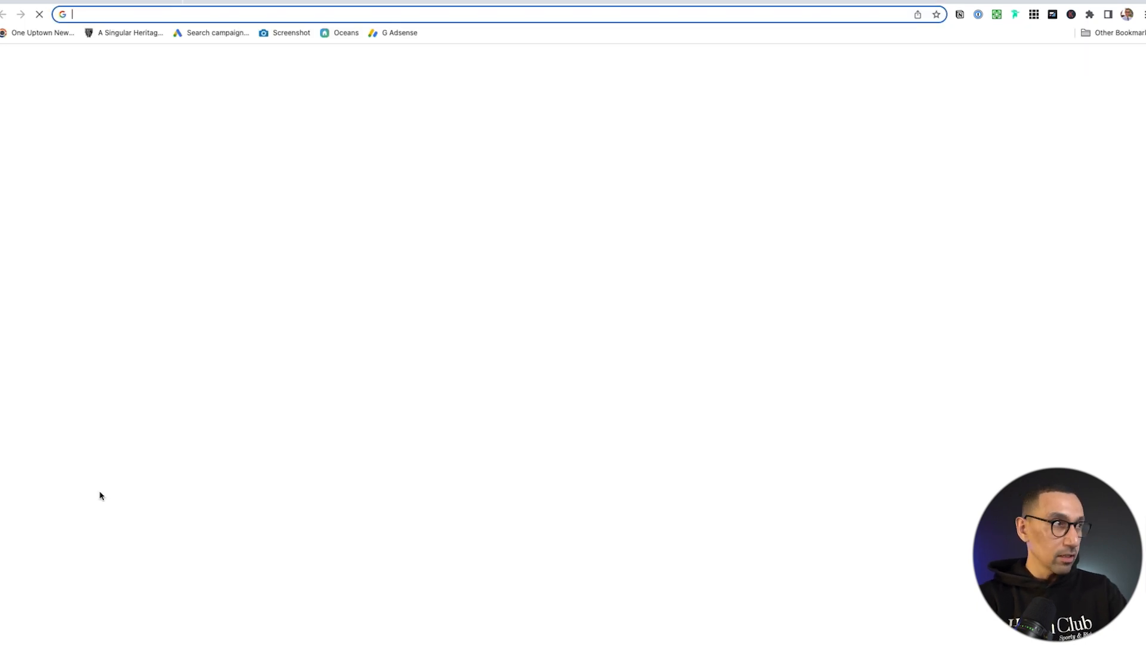
pyautogui.write('laun')
pyautogui.press('Return')
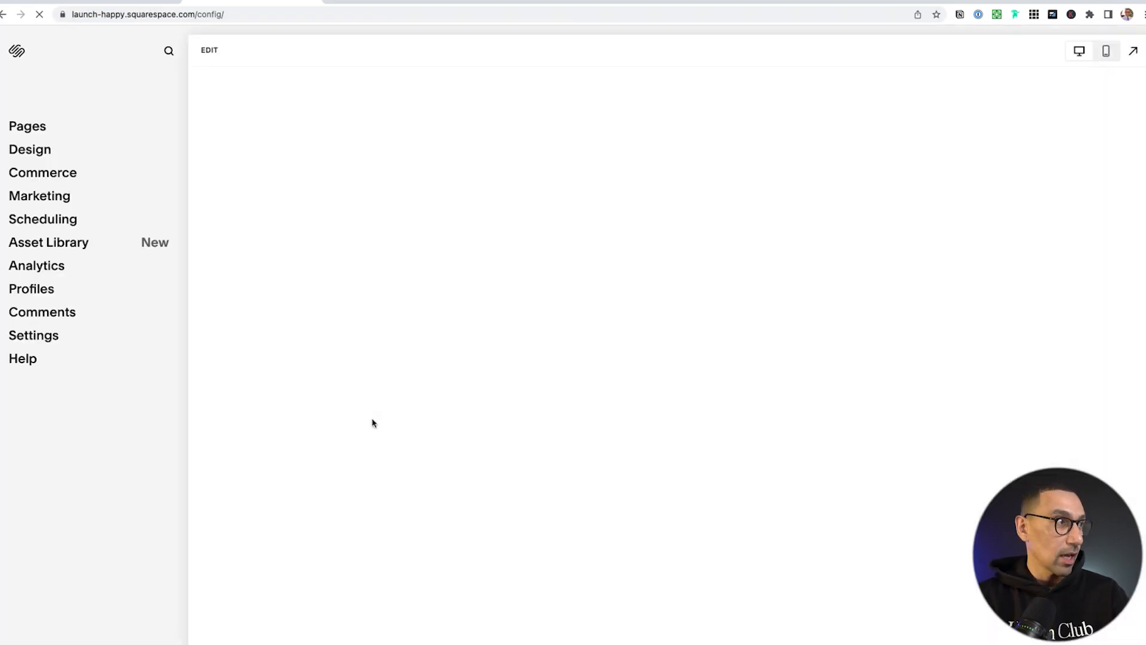
pyautogui.click(27, 126)
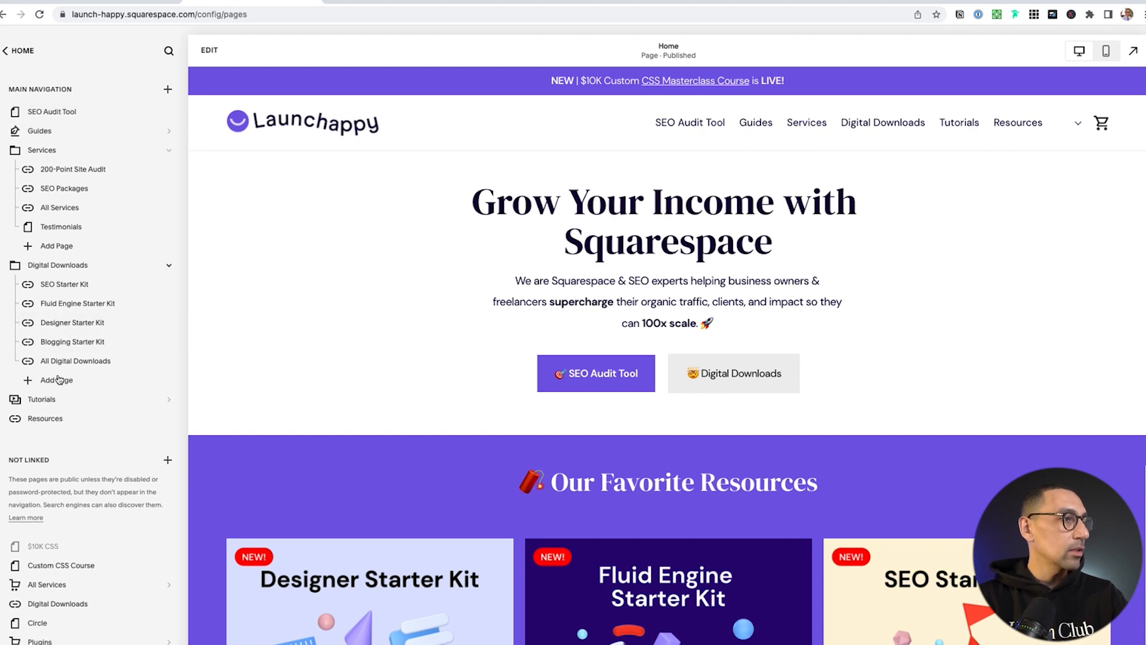
pyautogui.scroll(-5, 65, 382)
pyautogui.scroll(-3, 72, 393)
pyautogui.scroll(5, 72, 391)
pyautogui.scroll(4, 73, 389)
pyautogui.scroll(-18, 489, 382)
pyautogui.scroll(9, 495, 406)
pyautogui.scroll(-20, 518, 478)
pyautogui.scroll(-10, 518, 480)
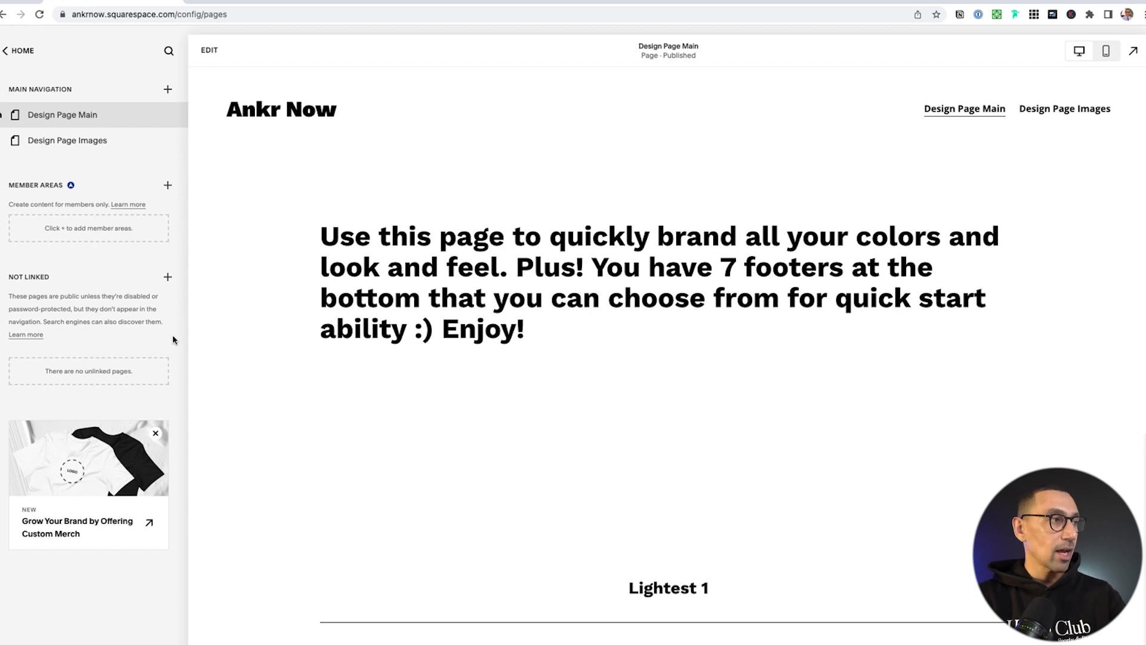
# Browse the page types for Not Linked and create a Blank Page there
pyautogui.click(168, 278)
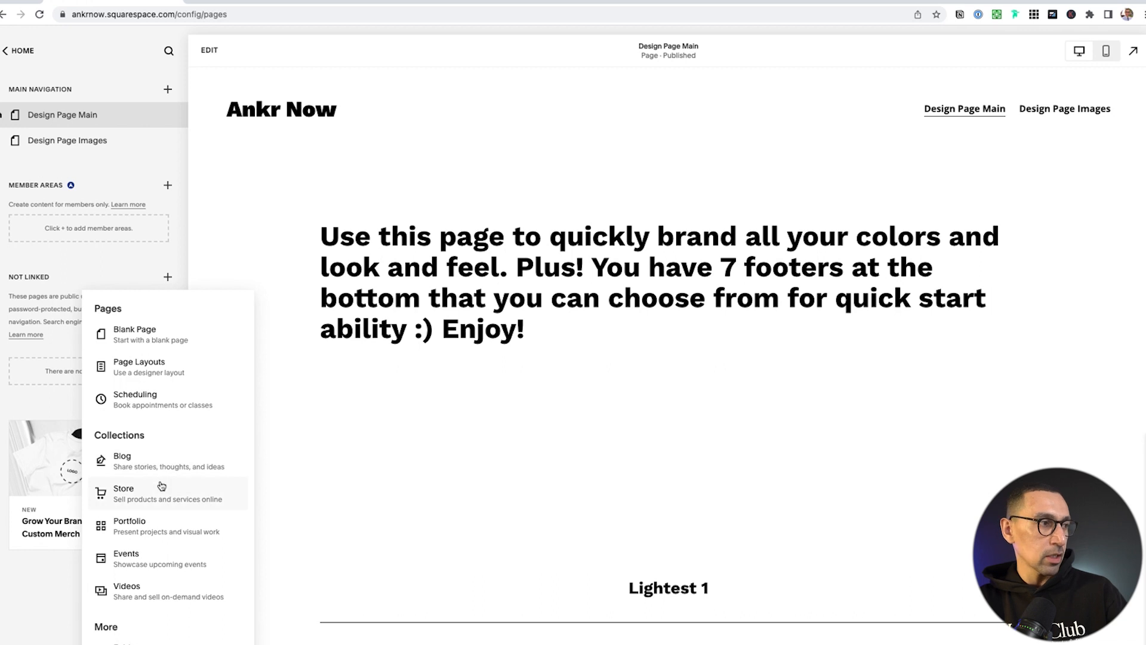
pyautogui.scroll(5, 161, 487)
pyautogui.scroll(-1, 480, 472)
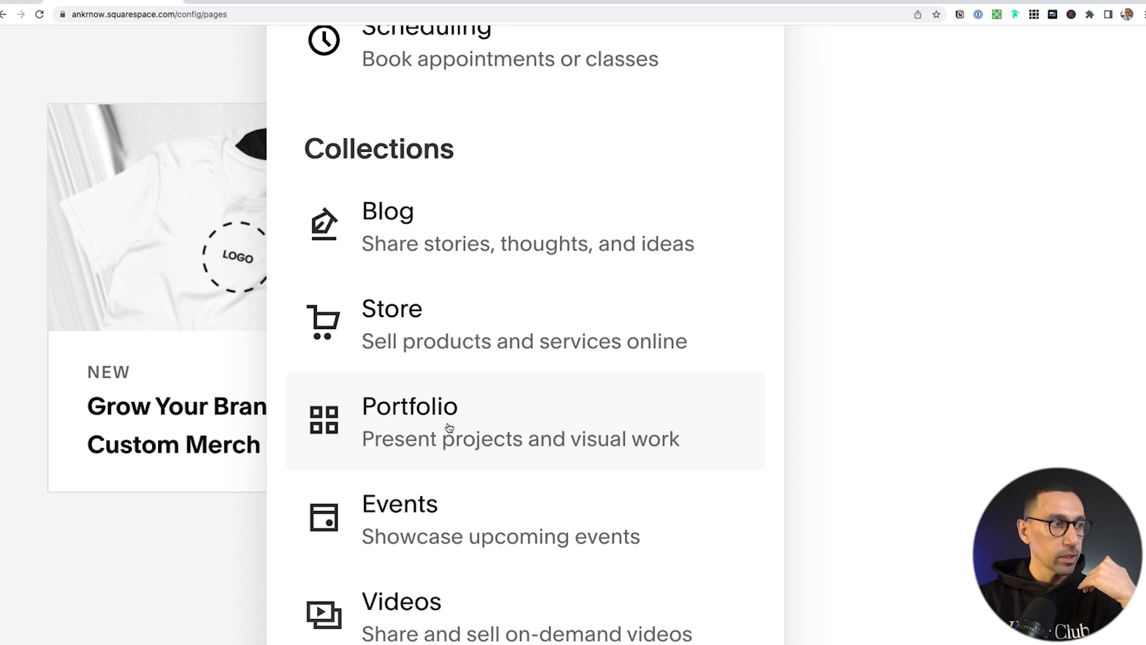
pyautogui.scroll(-3, 449, 427)
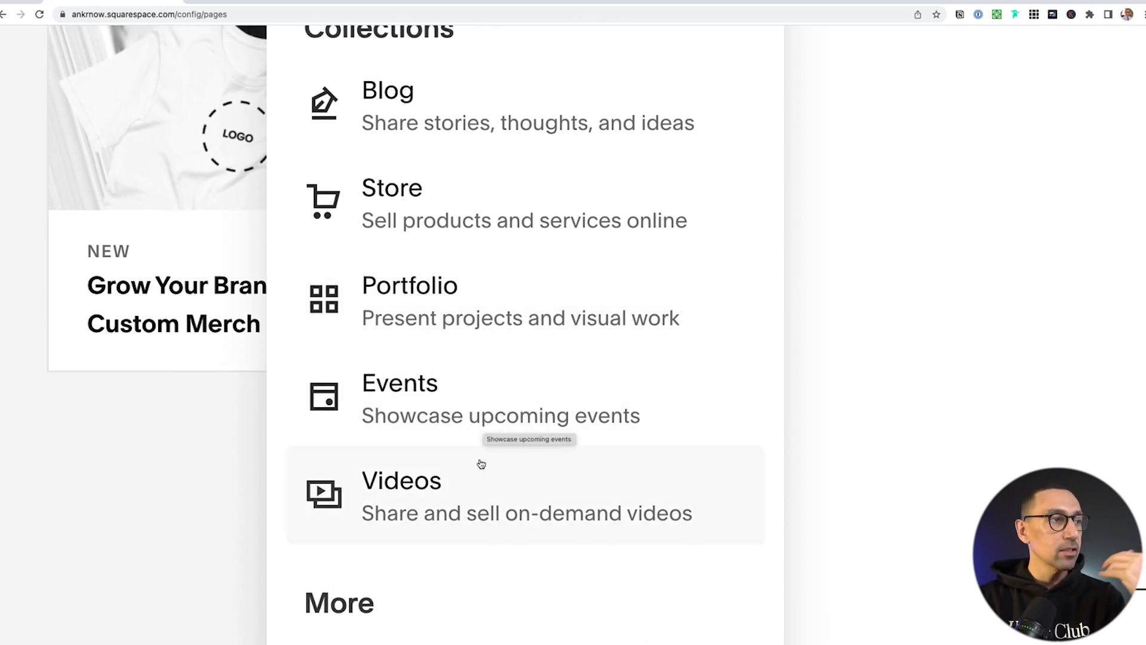
pyautogui.scroll(-1, 481, 475)
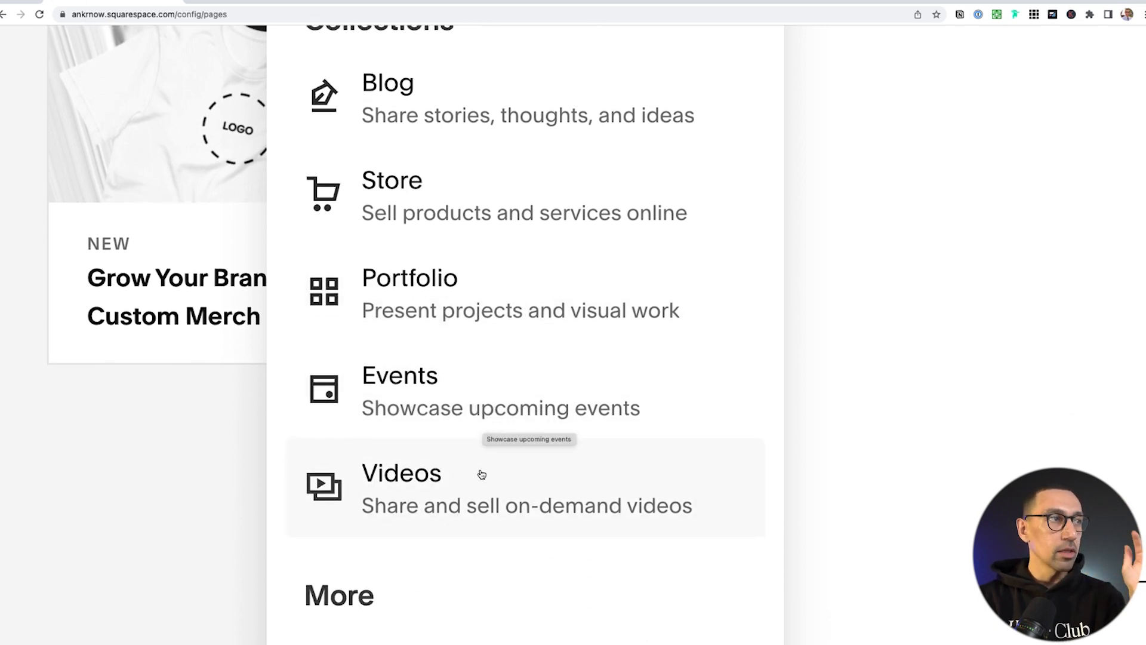
pyautogui.scroll(1, 482, 472)
pyautogui.scroll(1, 492, 117)
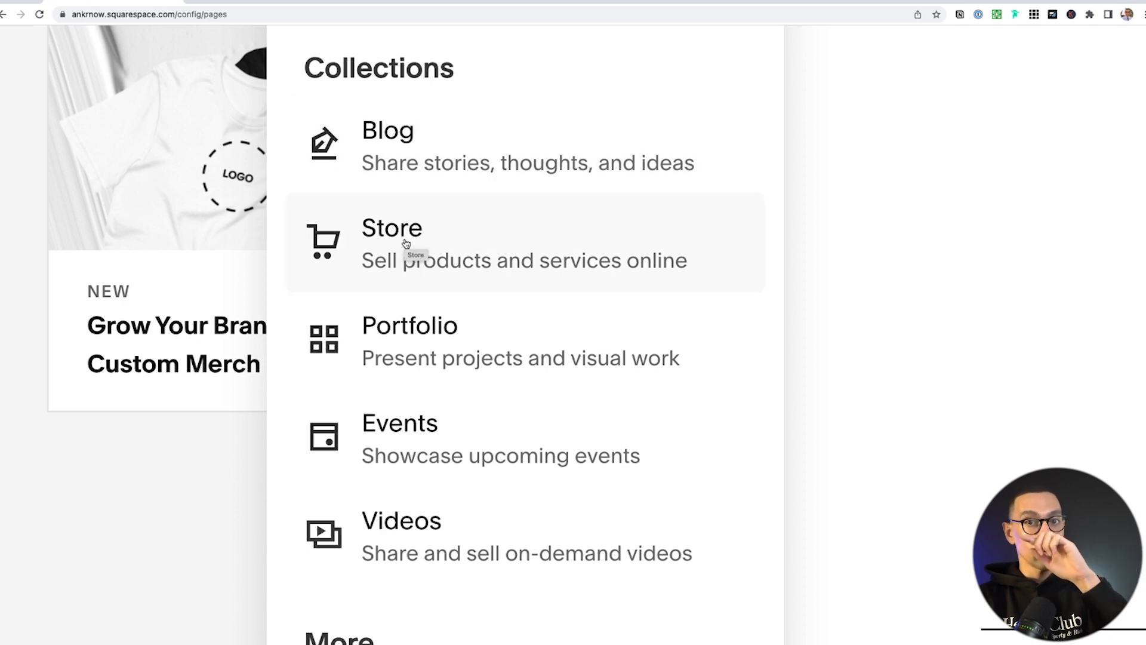
pyautogui.scroll(-4, 442, 322)
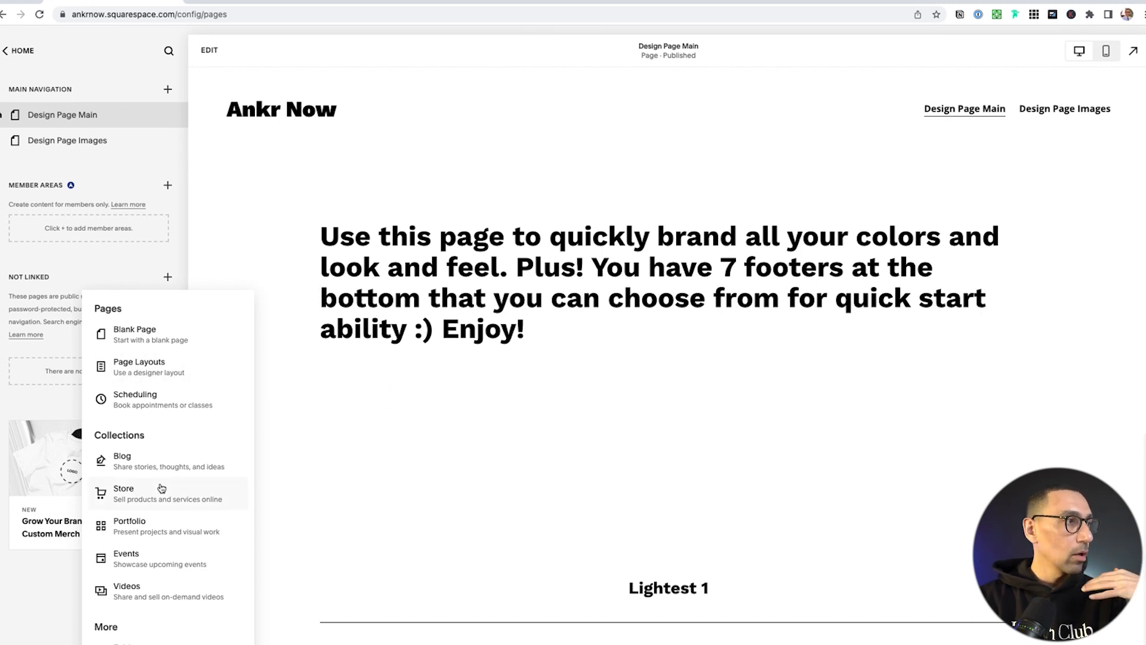
pyautogui.click(156, 337)
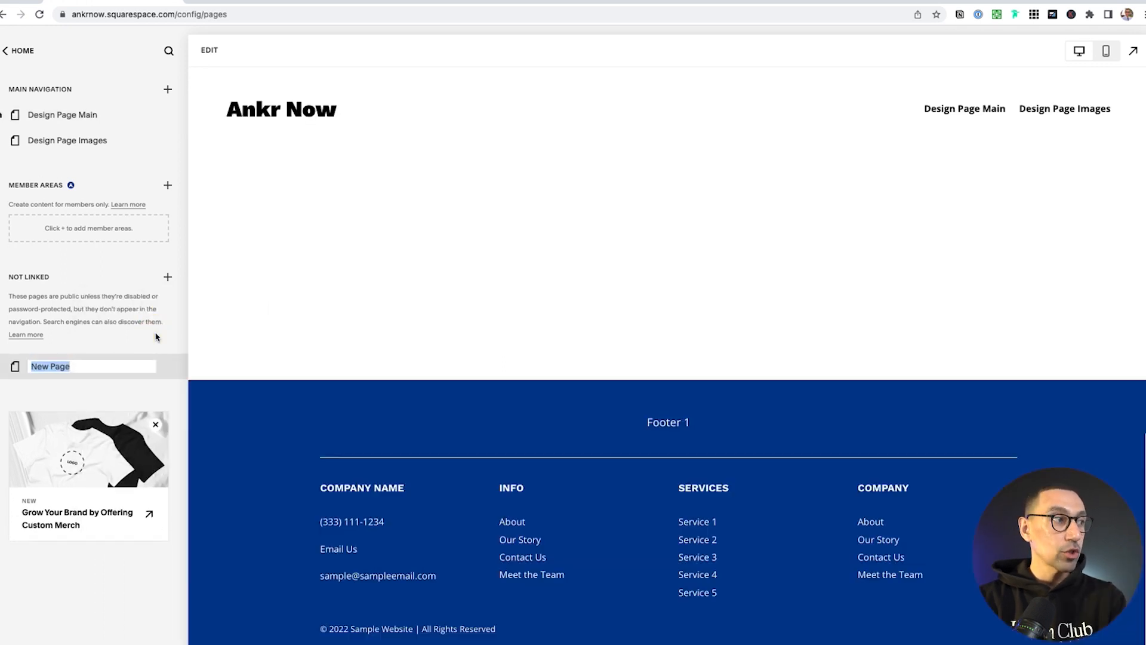
pyautogui.write('Home')
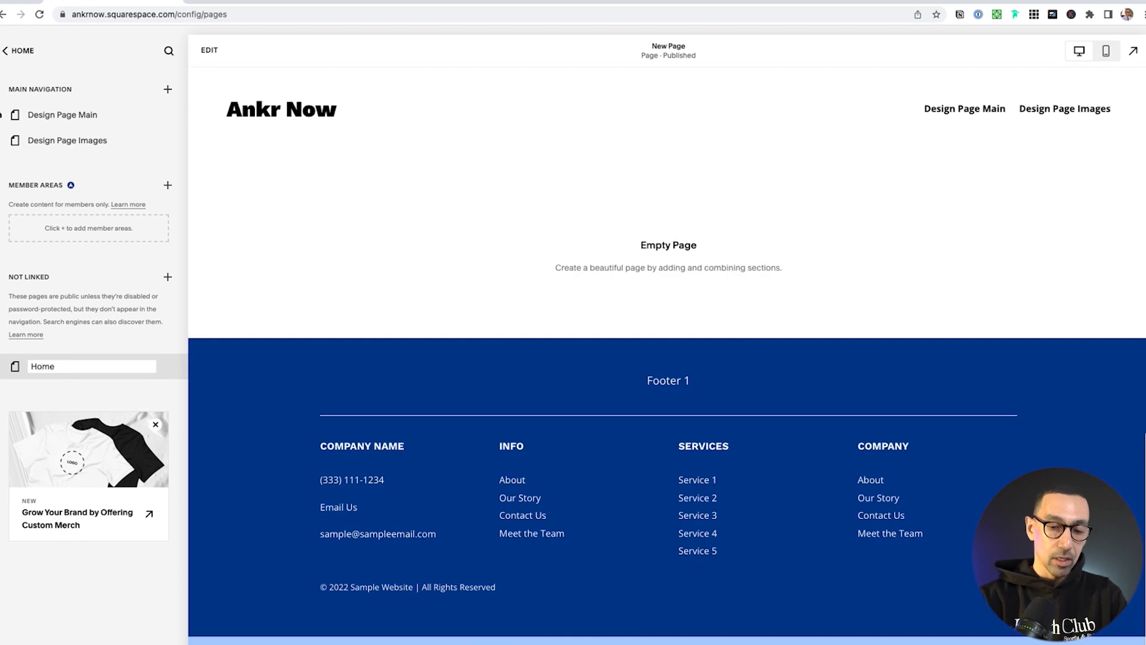
pyautogui.press('Return')
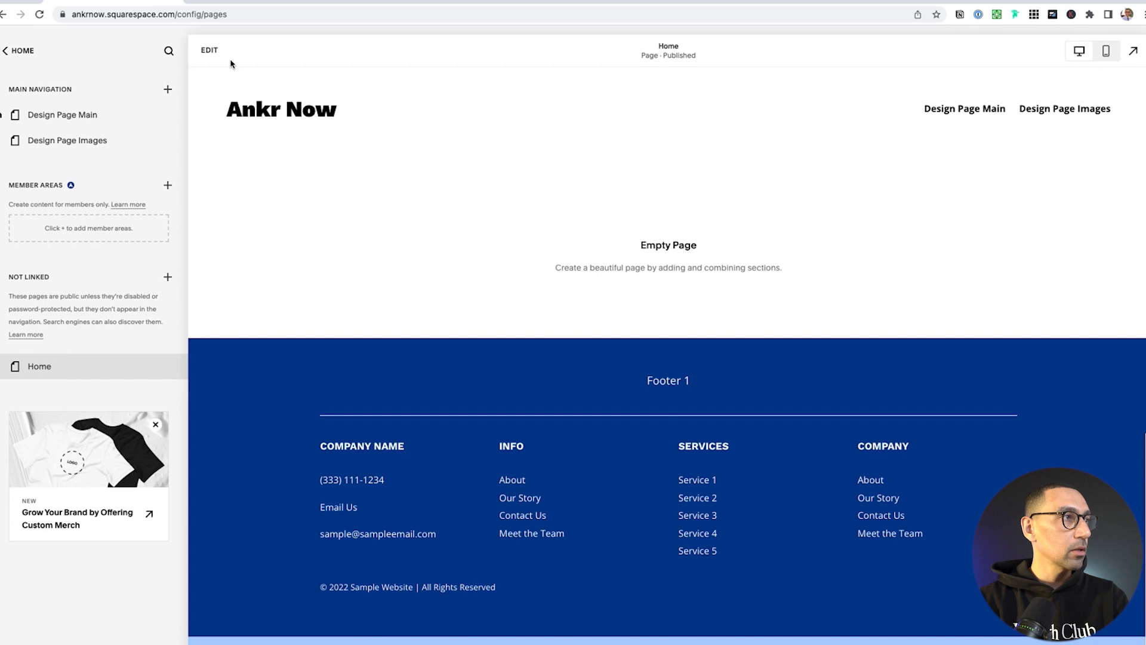
pyautogui.click(210, 52)
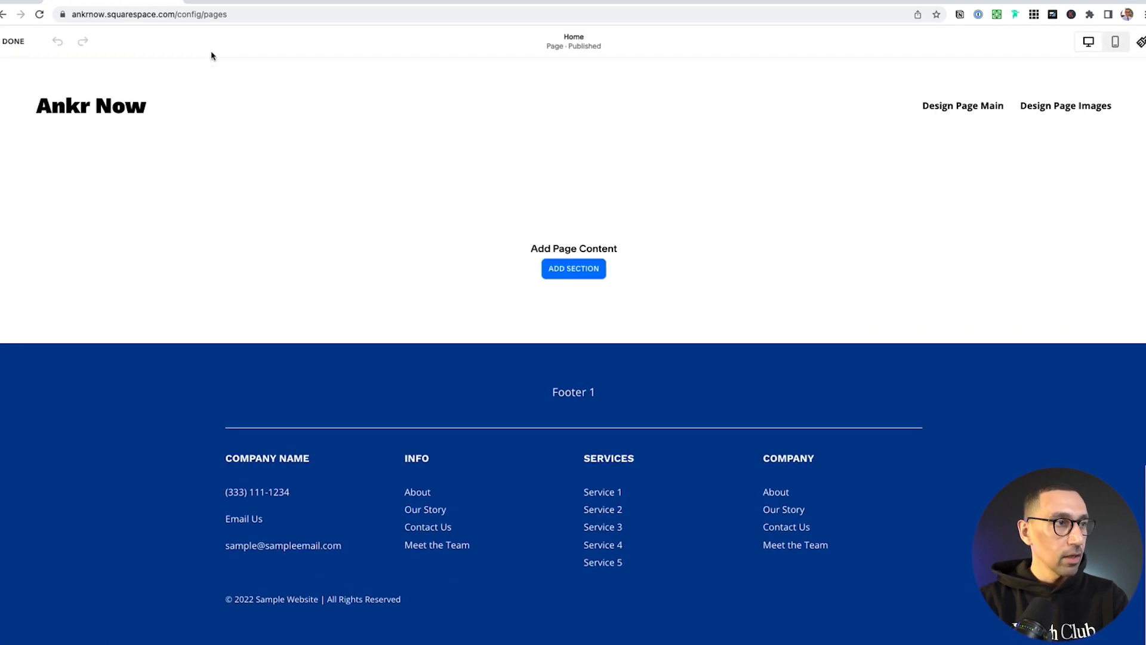
pyautogui.moveTo(569, 373)
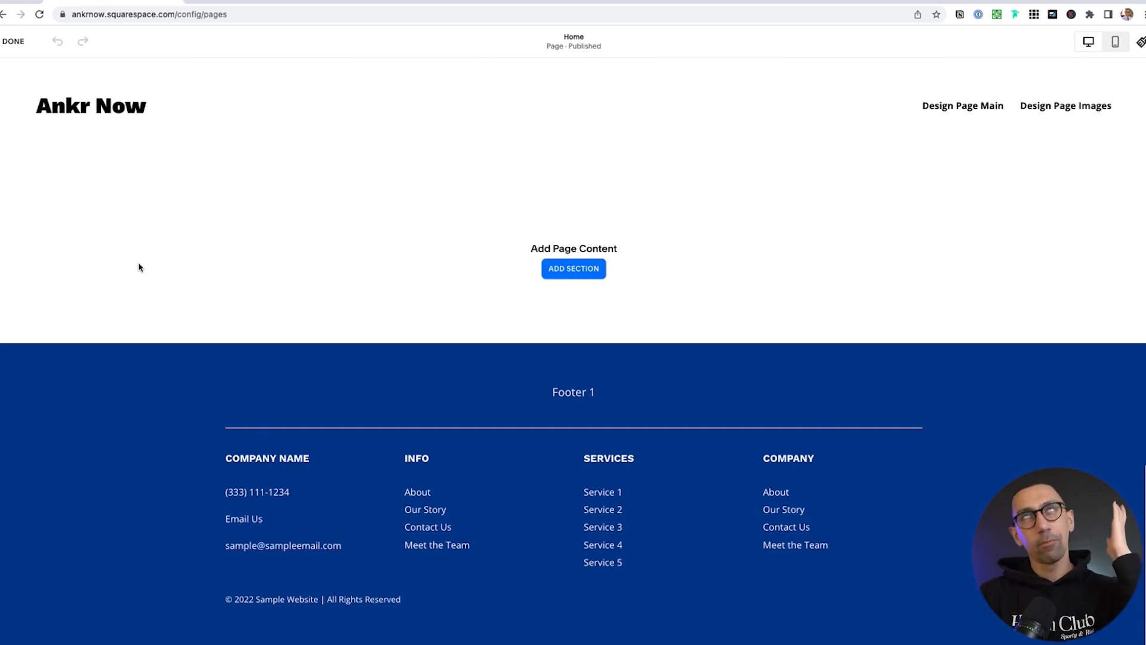
pyautogui.click(212, 267)
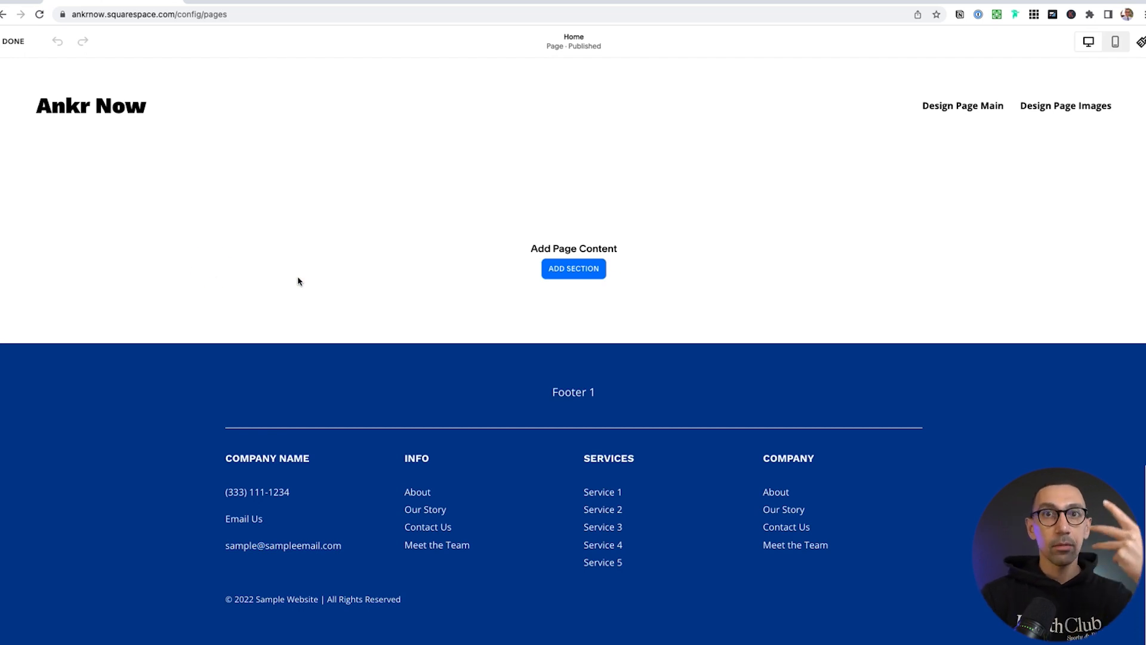
pyautogui.moveTo(445, 126)
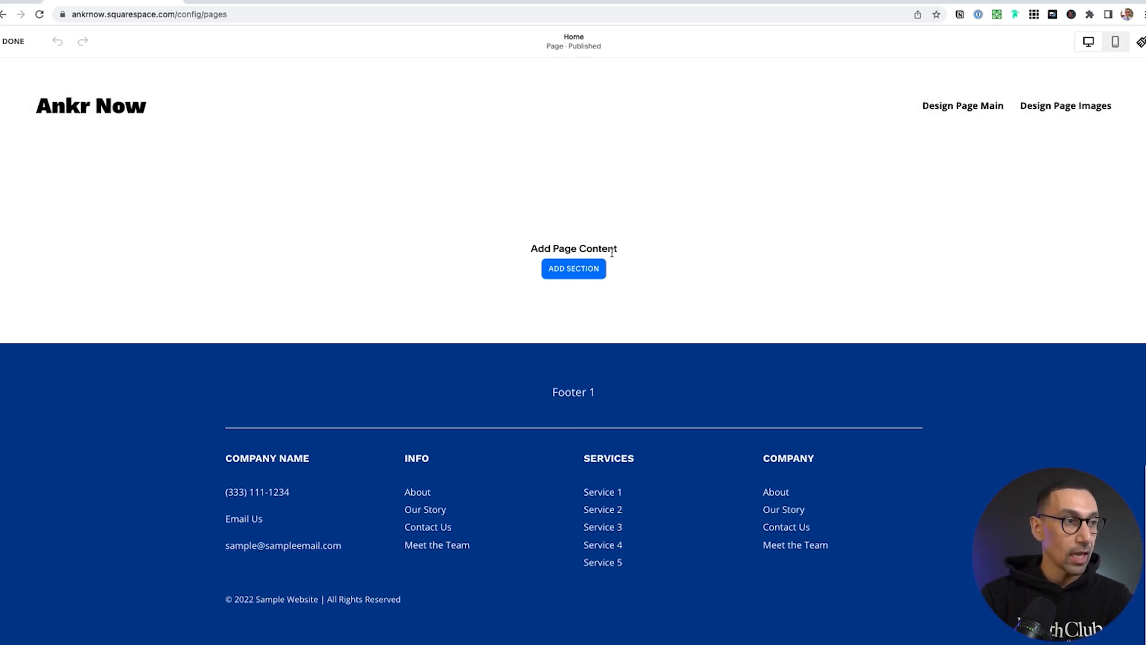
pyautogui.moveTo(681, 438)
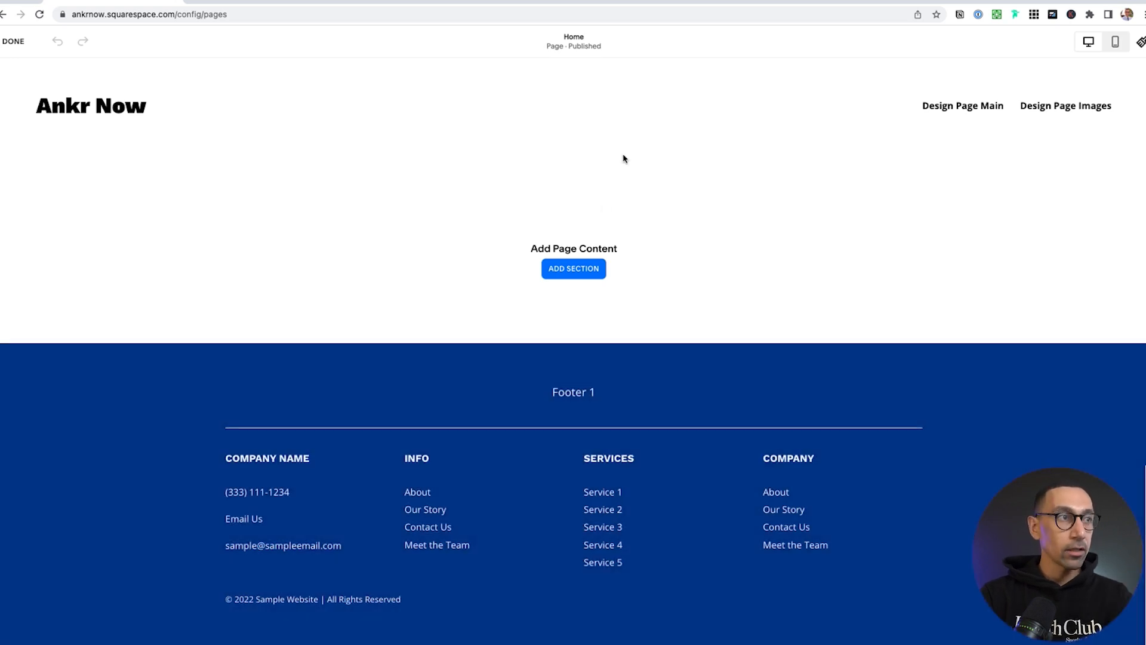
pyautogui.moveTo(636, 113)
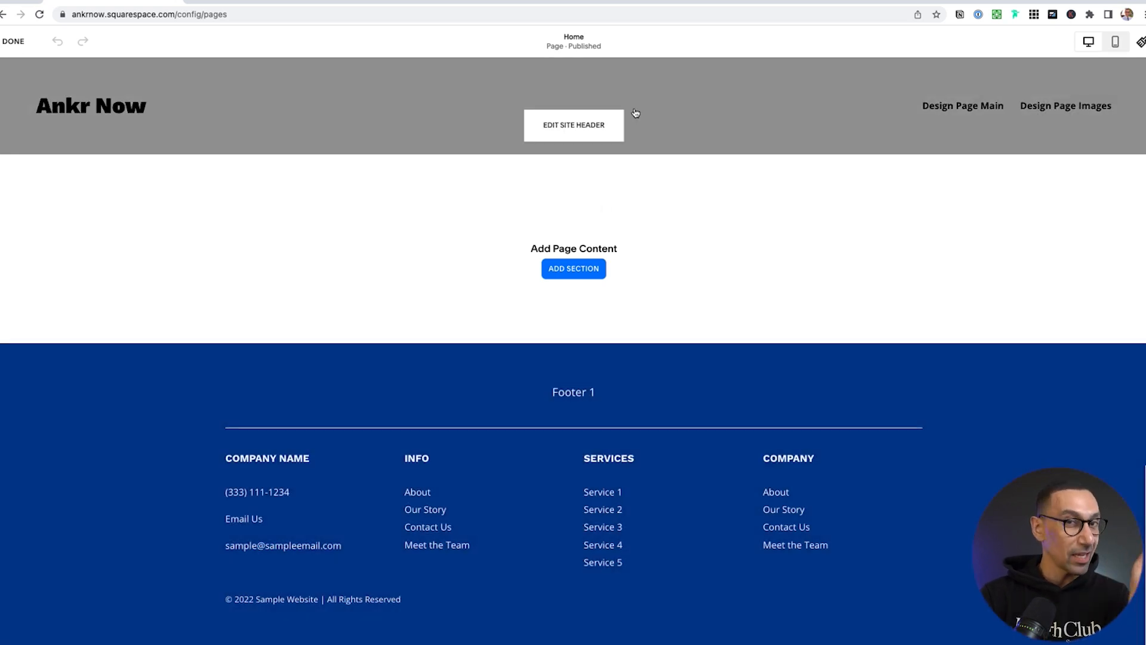
pyautogui.moveTo(647, 407)
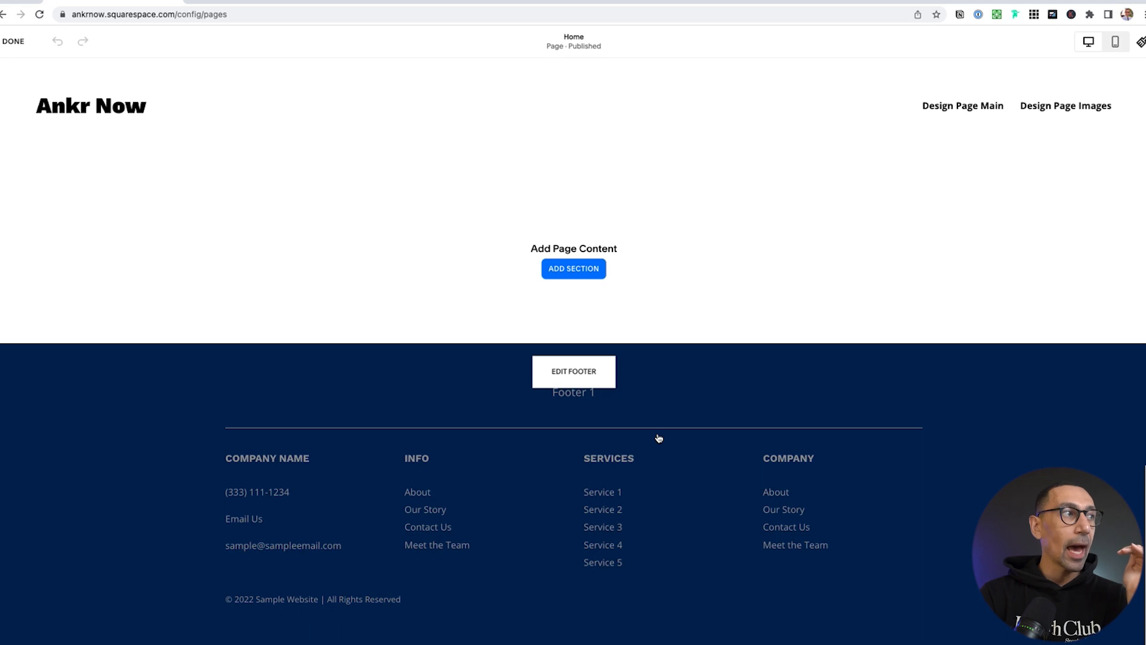
pyautogui.moveTo(647, 150)
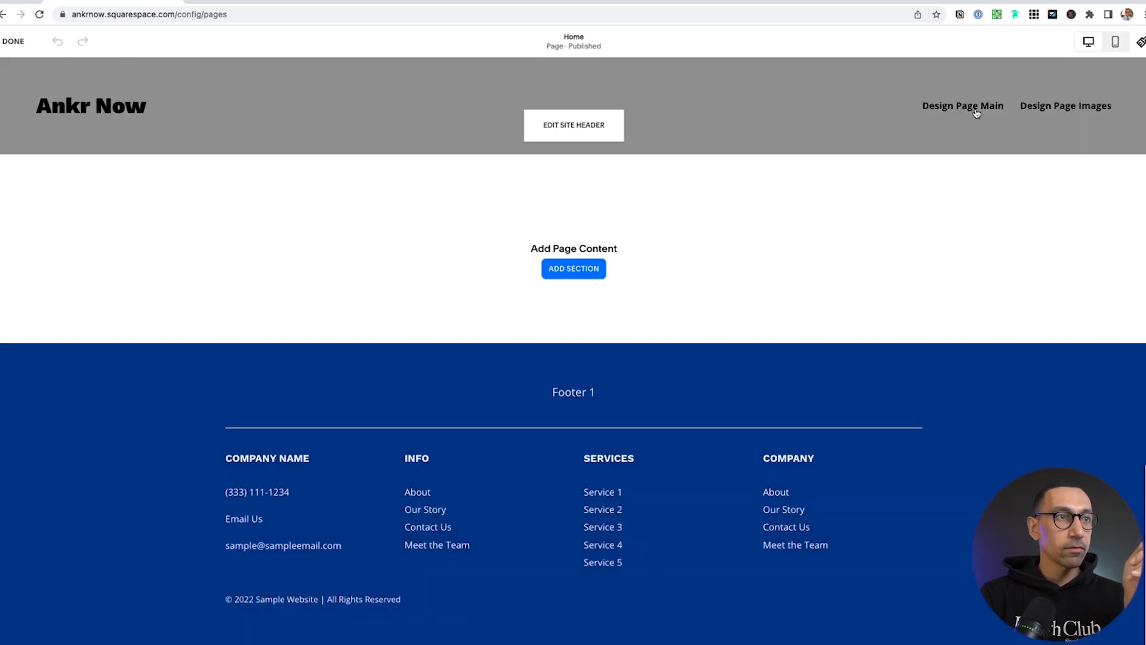
pyautogui.moveTo(852, 409)
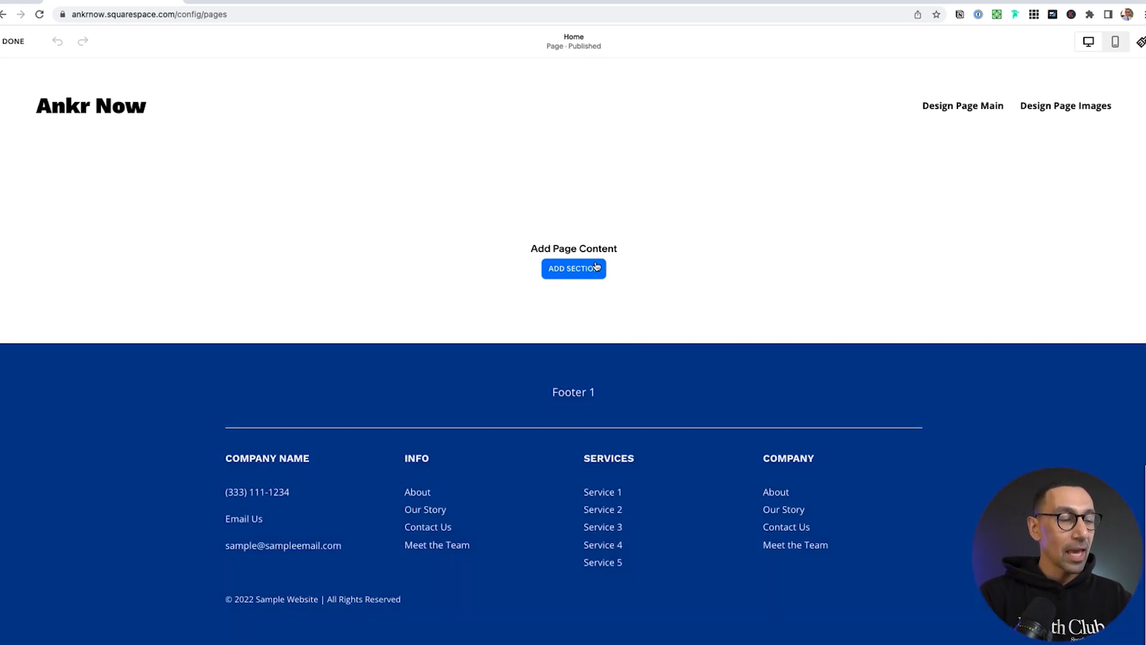
pyautogui.moveTo(582, 119)
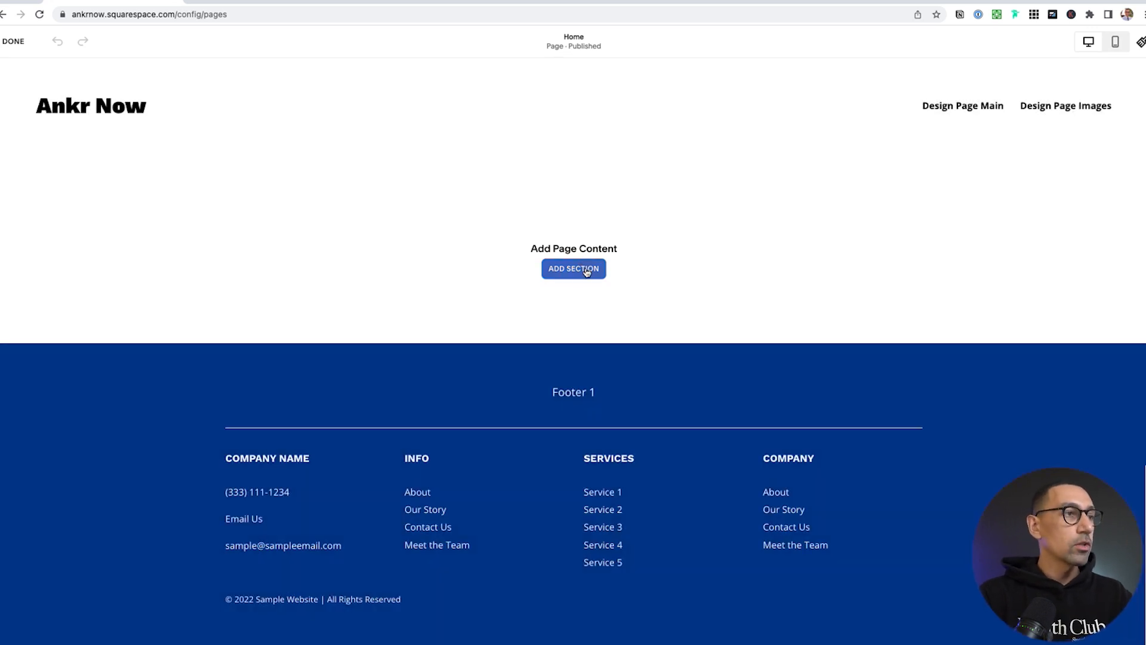
pyautogui.click(588, 270)
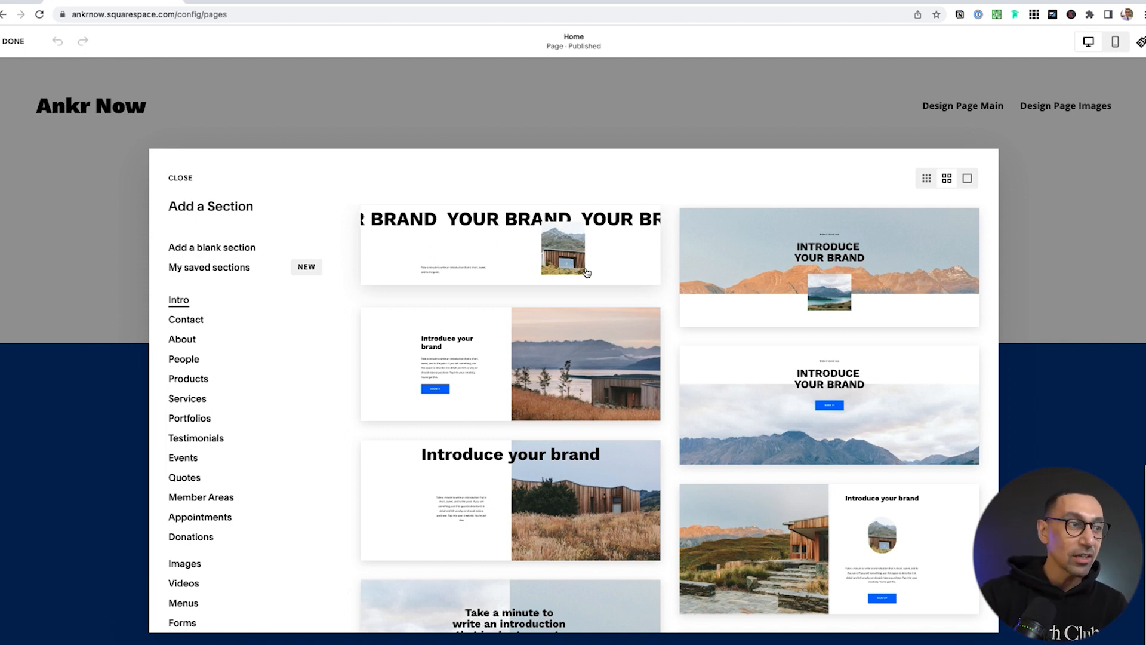
# Insert the 'Make it stand out.' Intro layout with Sign Up button over a hillside image
pyautogui.scroll(-3, 666, 407)
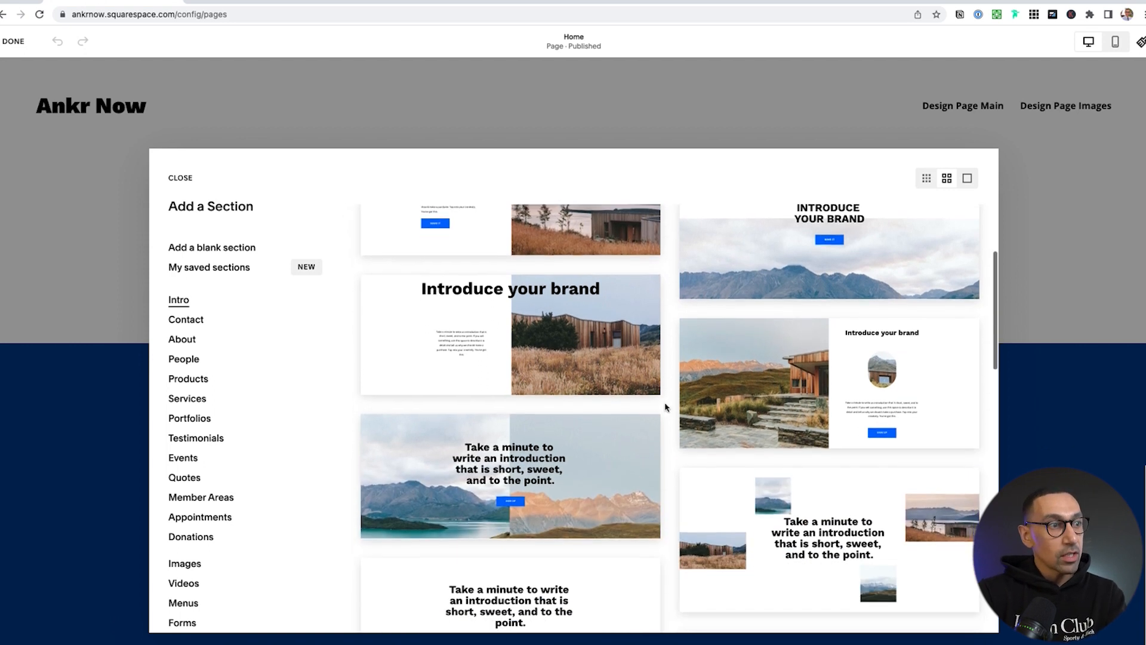
pyautogui.scroll(-4, 665, 405)
pyautogui.scroll(6, 665, 405)
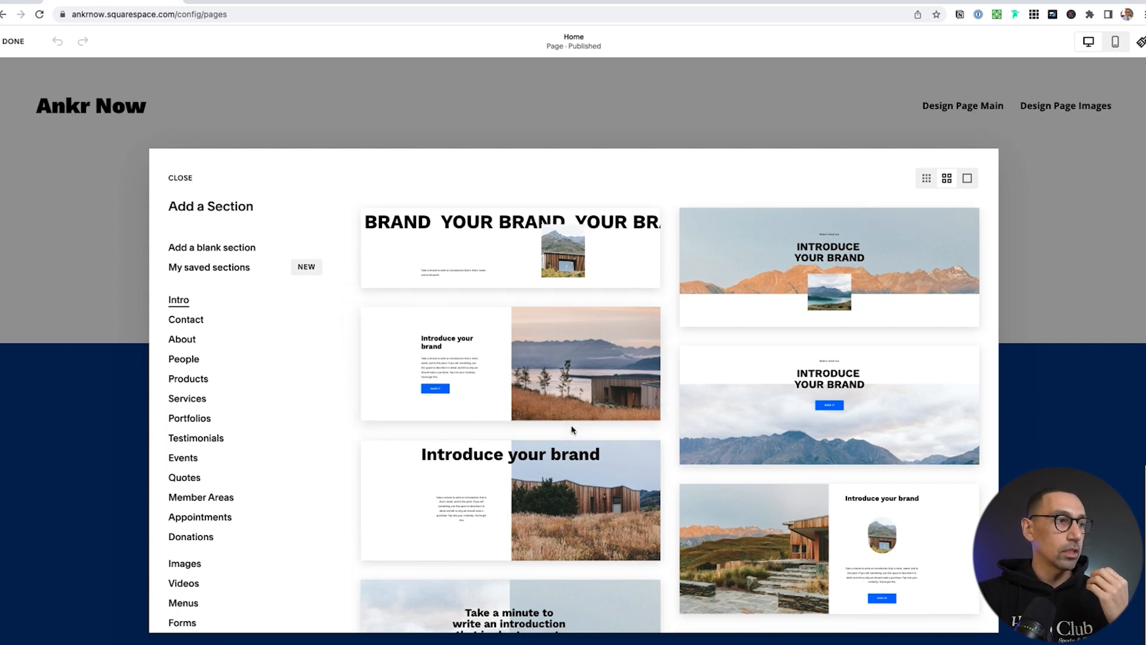
pyautogui.scroll(-3, 571, 430)
pyautogui.scroll(-5, 573, 430)
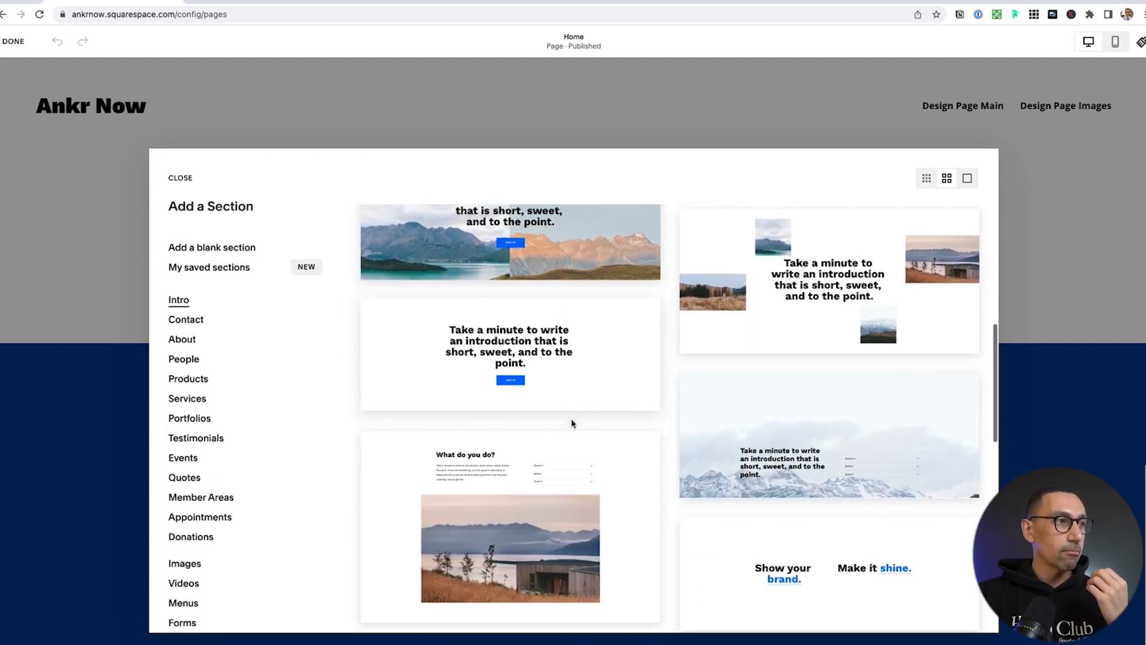
pyautogui.scroll(-10, 571, 423)
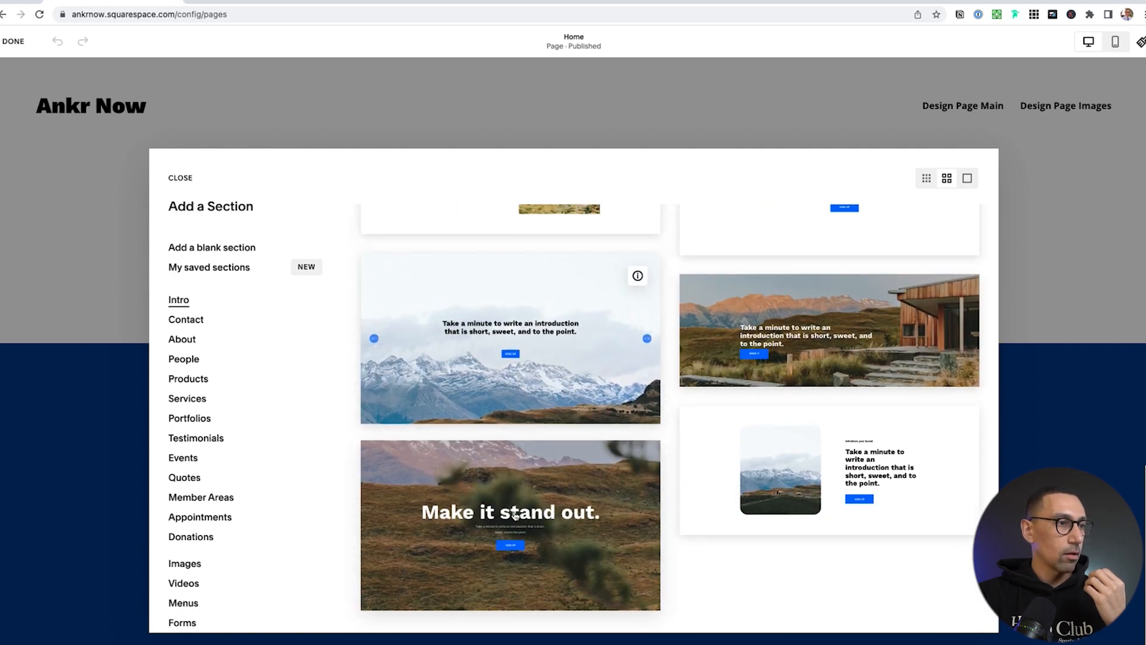
pyautogui.click(515, 515)
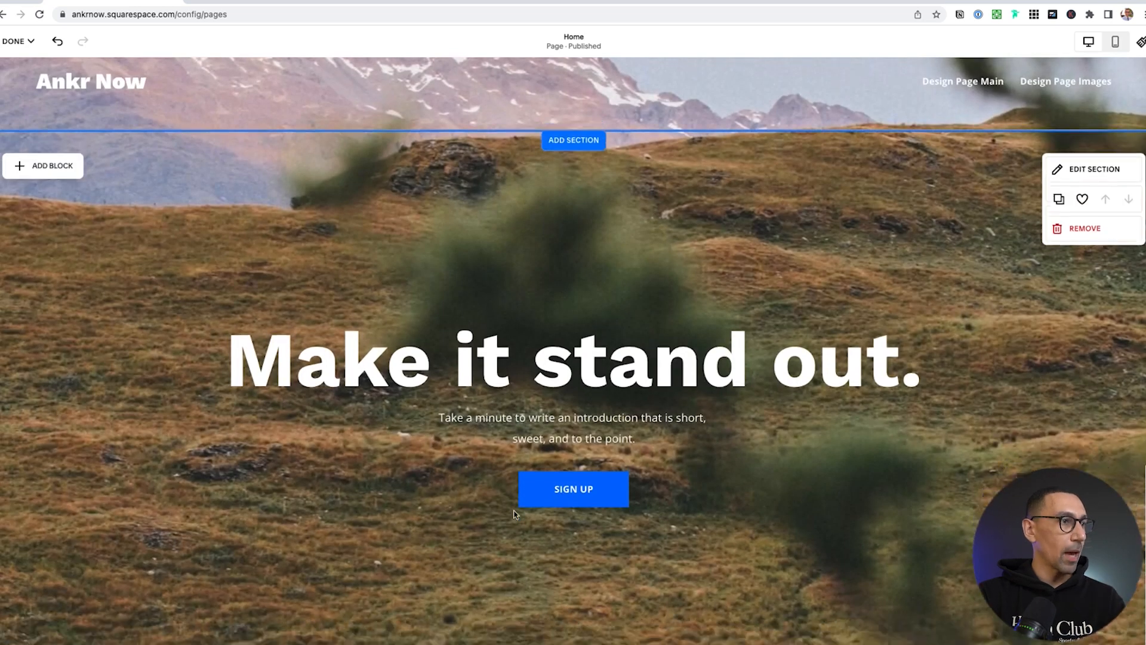
pyautogui.scroll(-5, 514, 514)
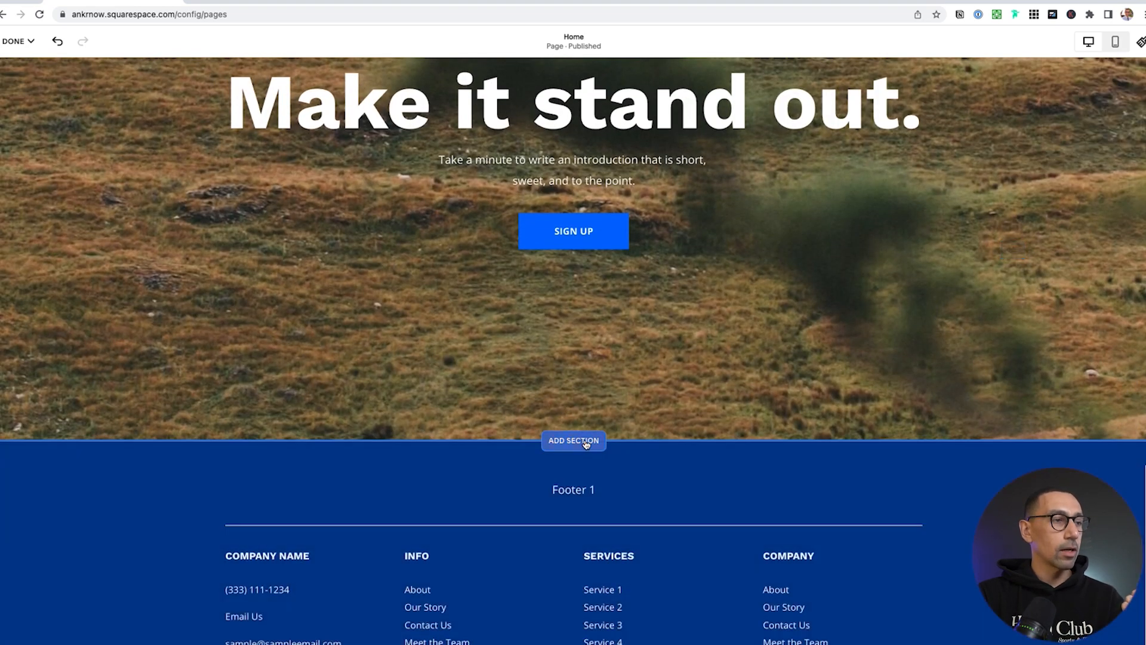
# Add the centred 'It all begins with an idea' text section from the About layouts
pyautogui.click(574, 440)
pyautogui.click(182, 339)
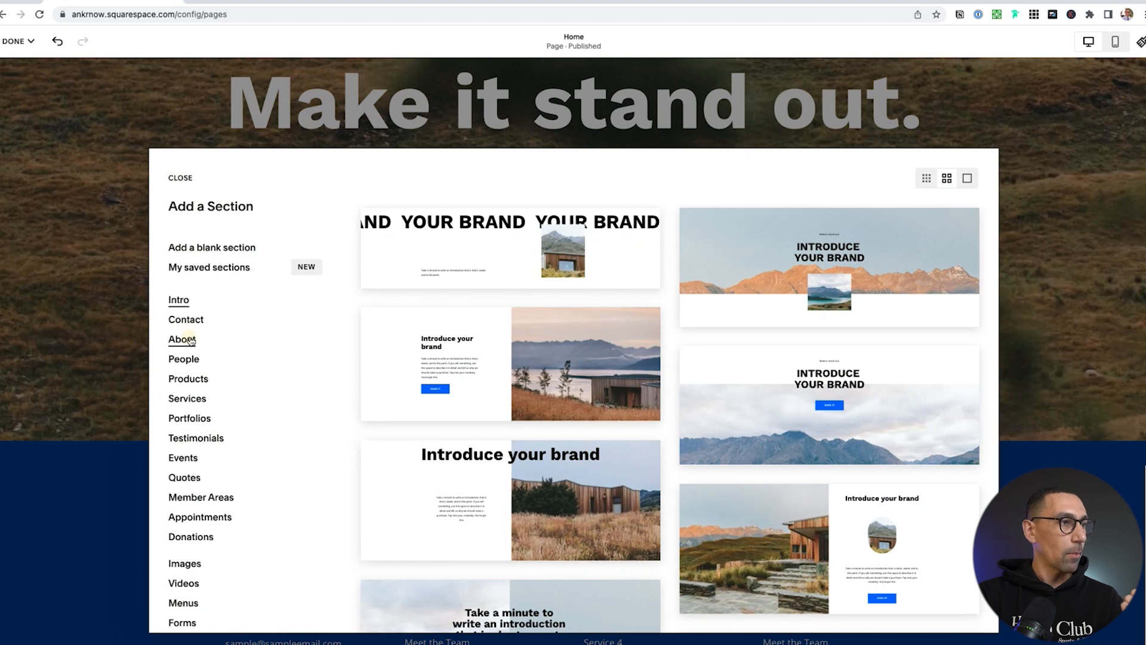
pyautogui.scroll(-1, 452, 413)
pyautogui.scroll(-10, 452, 413)
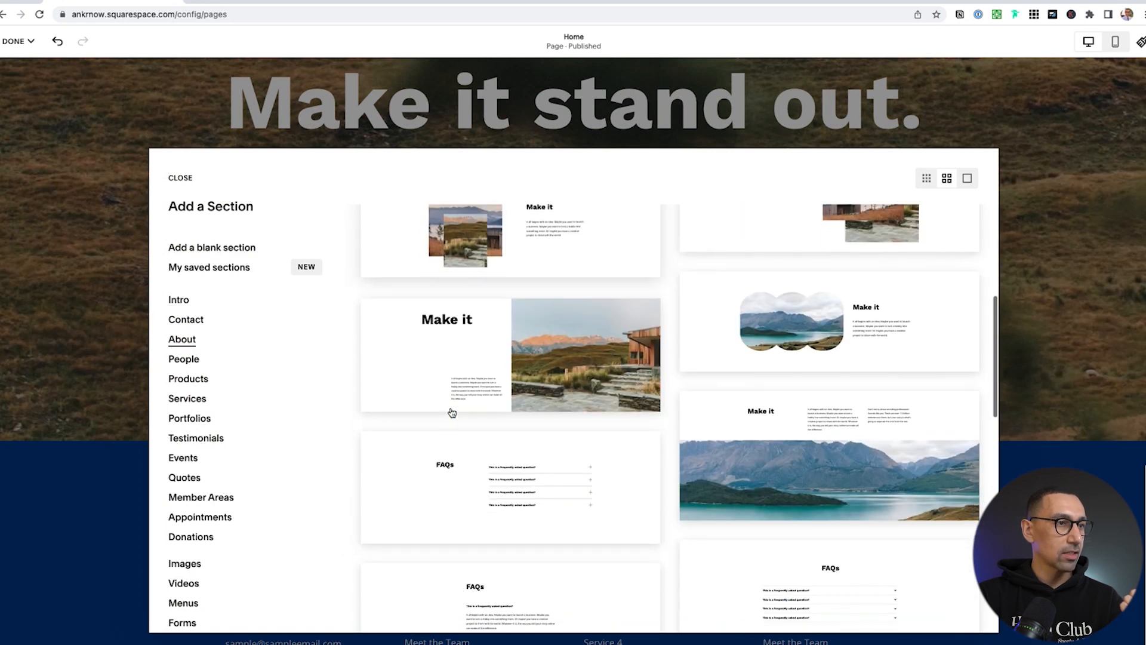
pyautogui.scroll(-5, 452, 412)
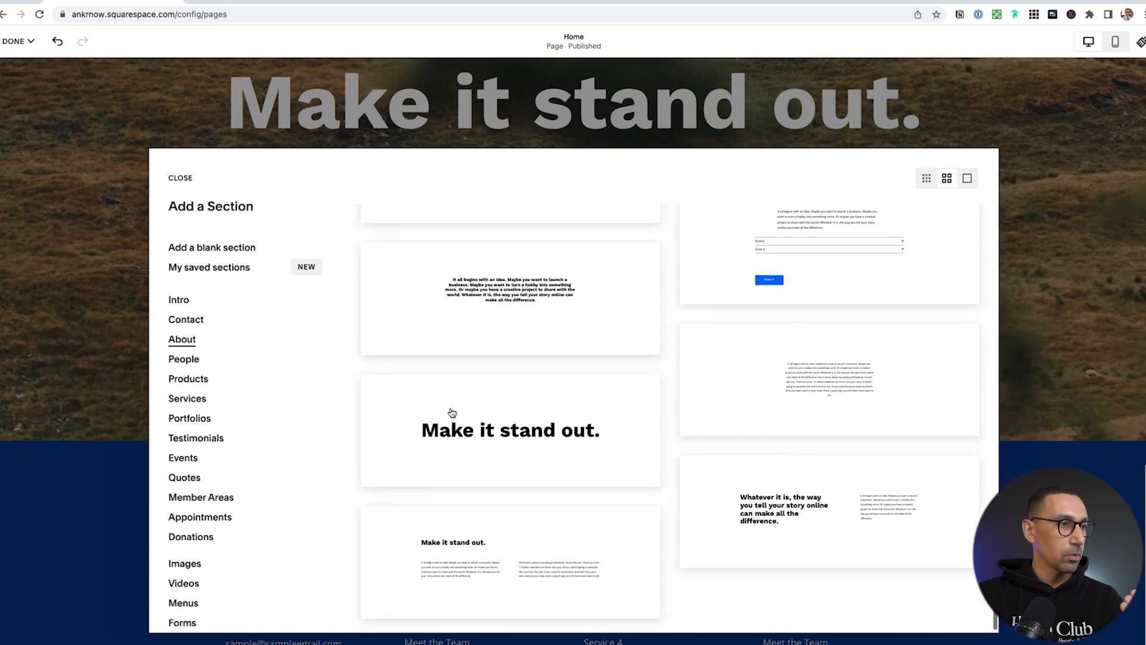
pyautogui.click(452, 415)
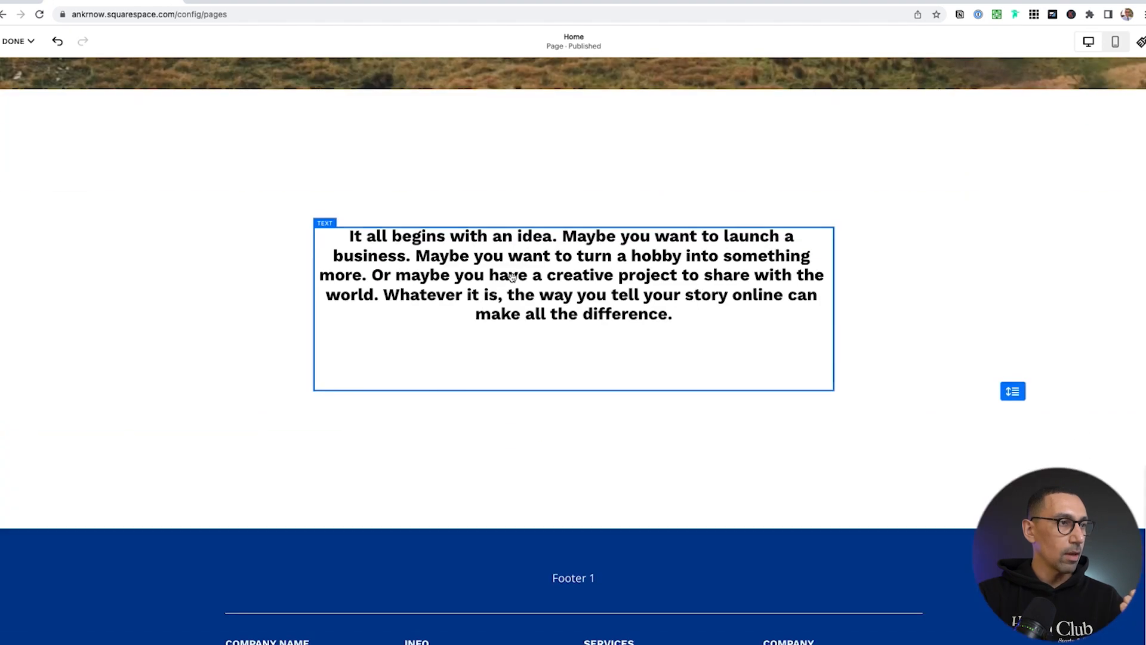
pyautogui.click(557, 295)
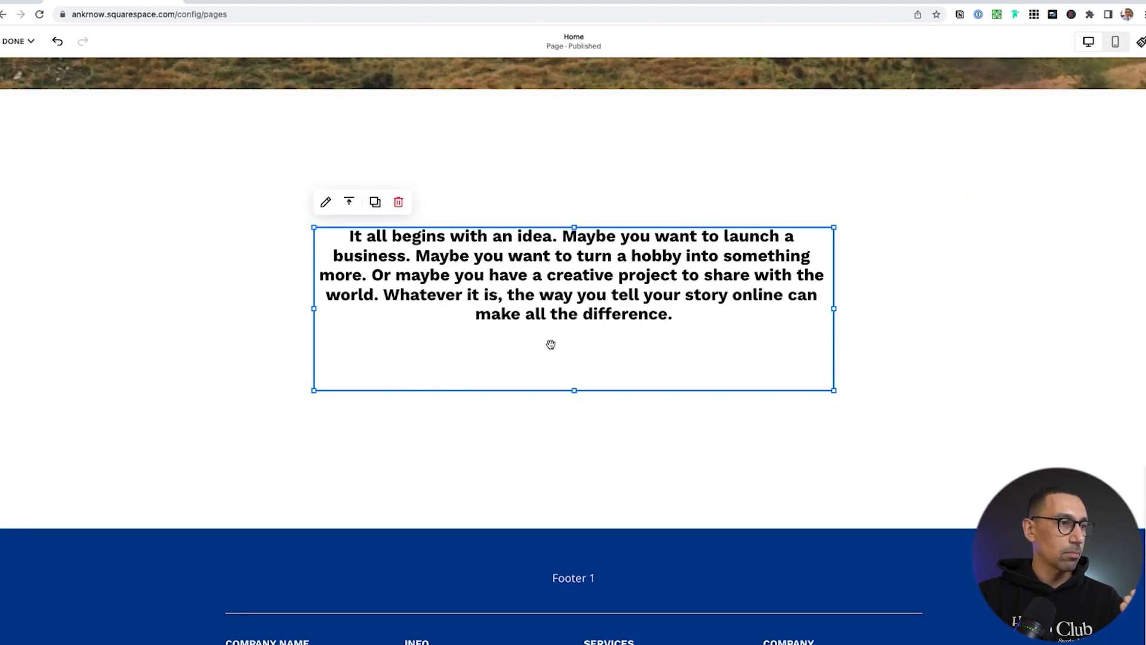
# Add the three-image Basic/Intermediate/Advanced Services section with Book buttons
pyautogui.scroll(-1, 551, 347)
pyautogui.click(570, 416)
pyautogui.click(573, 475)
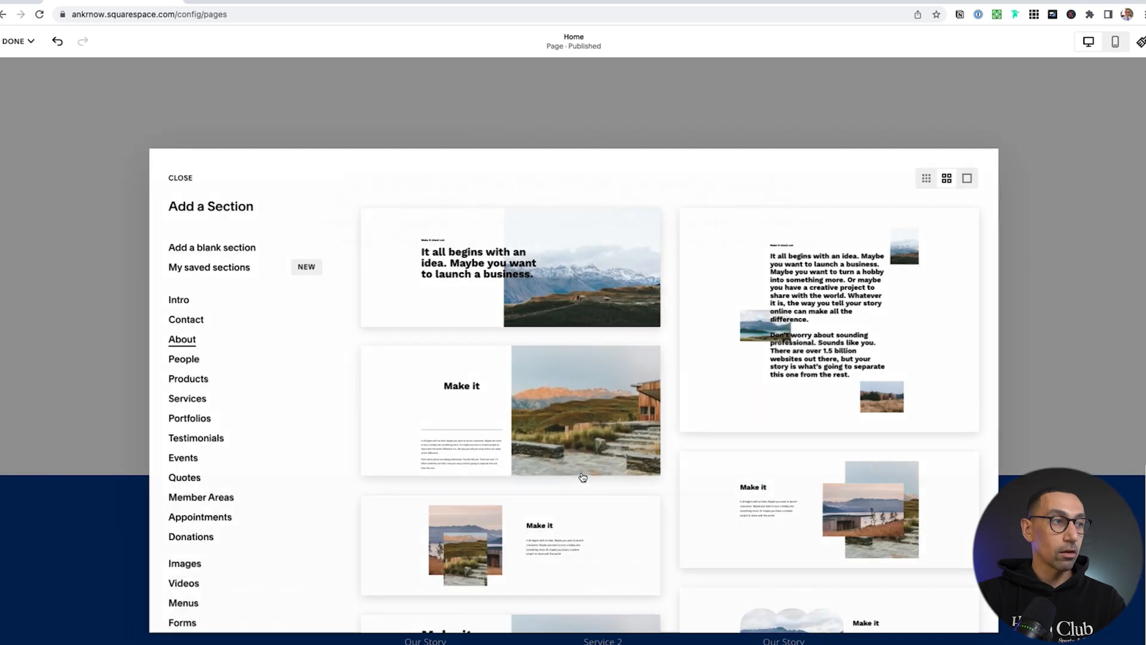
pyautogui.scroll(-5, 541, 427)
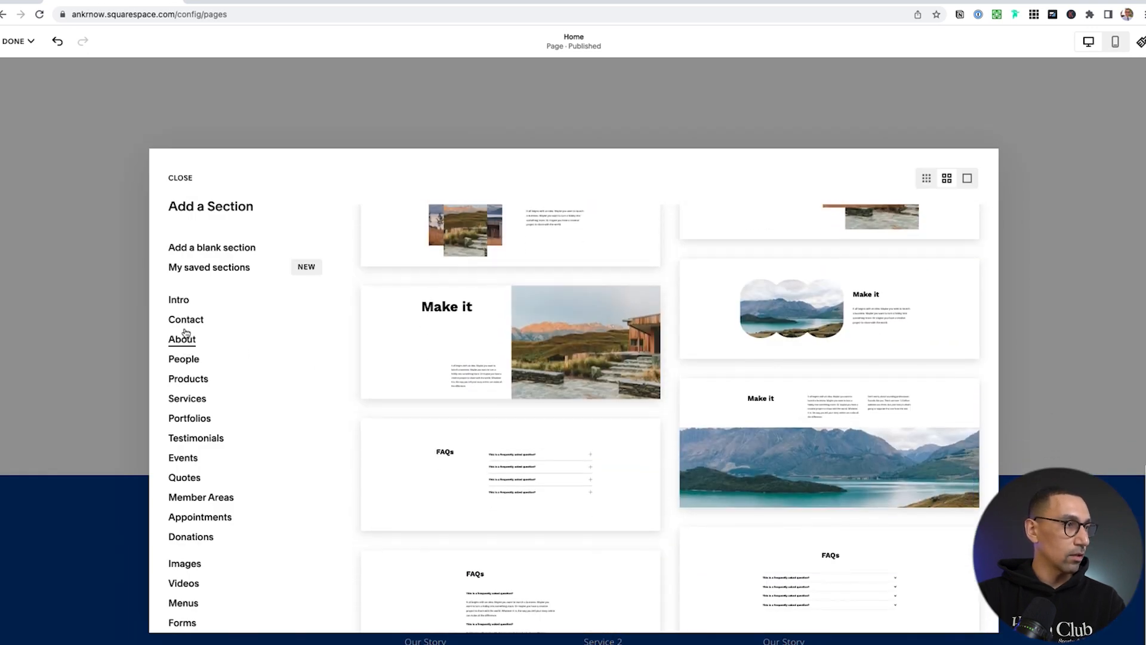
pyautogui.scroll(-5, 451, 421)
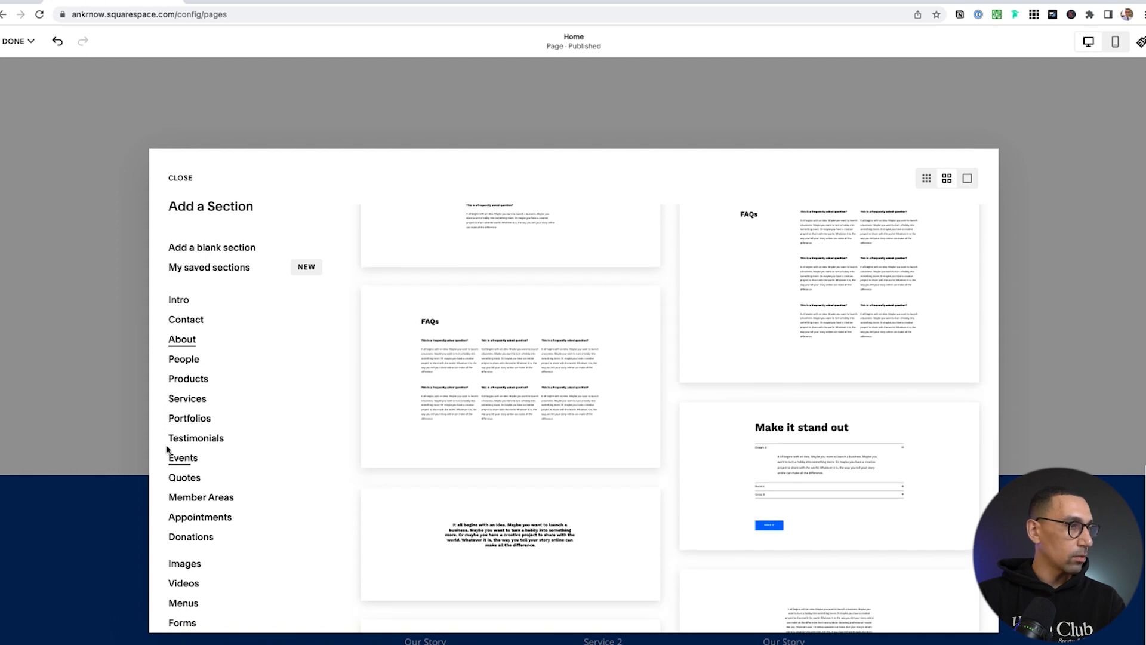
pyautogui.click(189, 398)
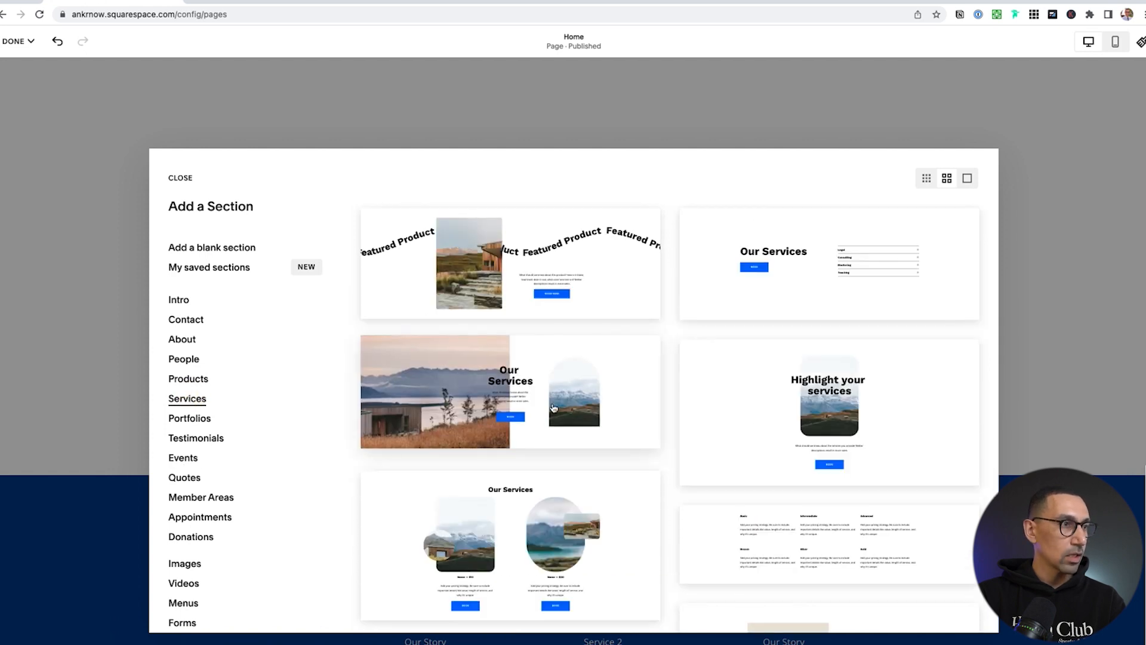
pyautogui.scroll(-4, 553, 407)
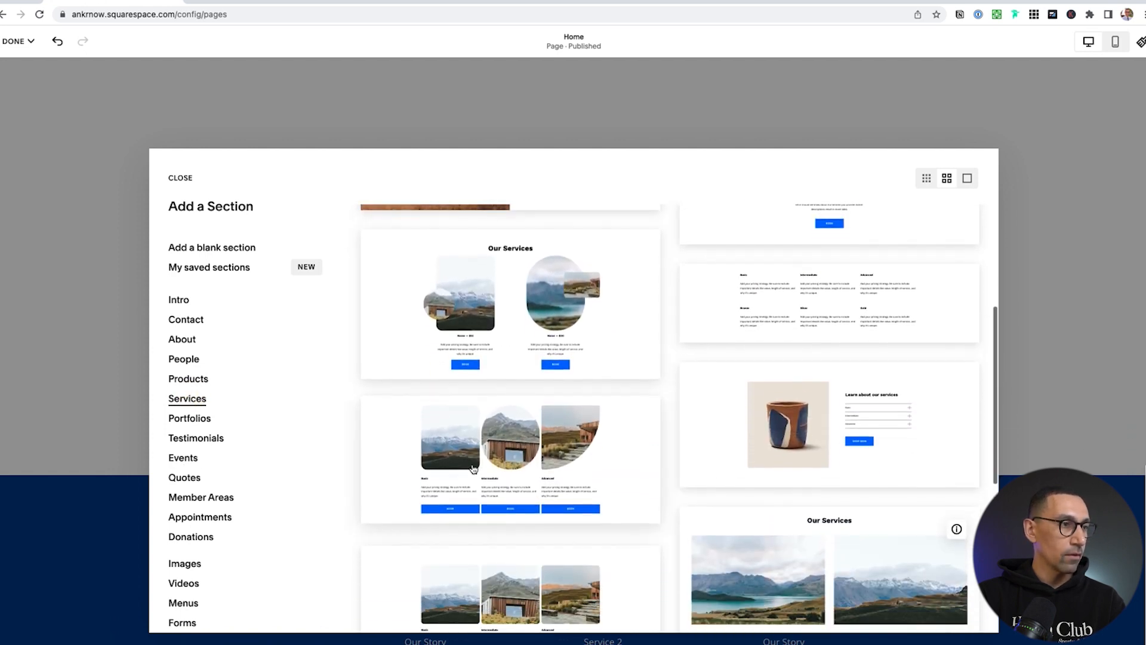
pyautogui.click(513, 436)
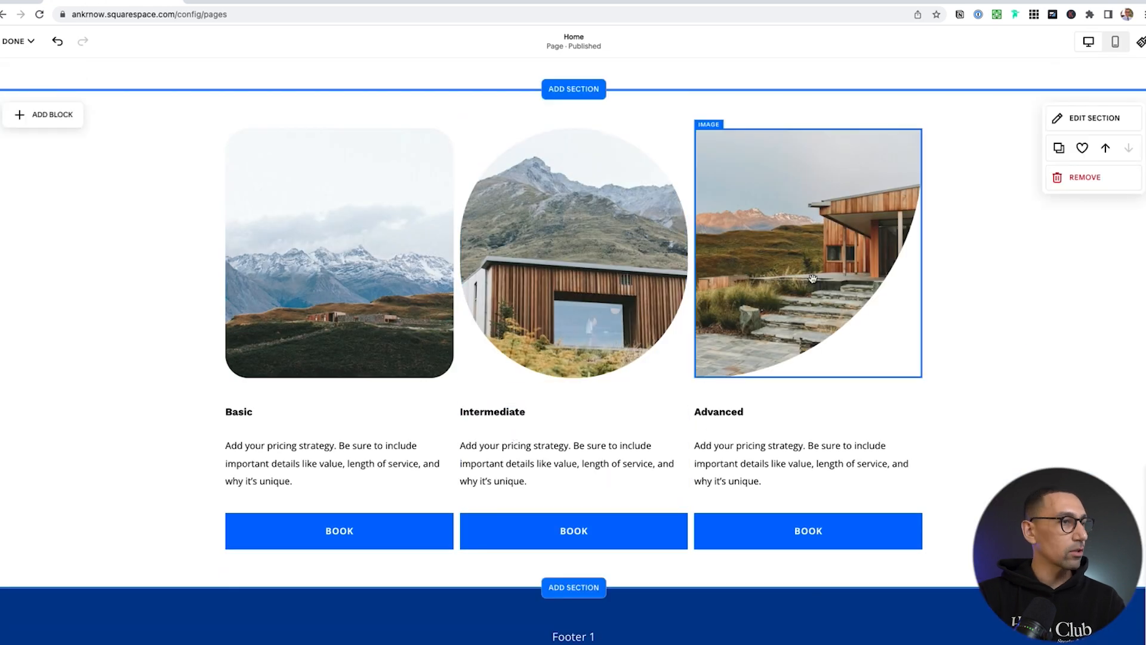
pyautogui.scroll(-5, 813, 281)
# Add the mountain-cabin intro hero section from the Intro layouts
pyautogui.click(575, 279)
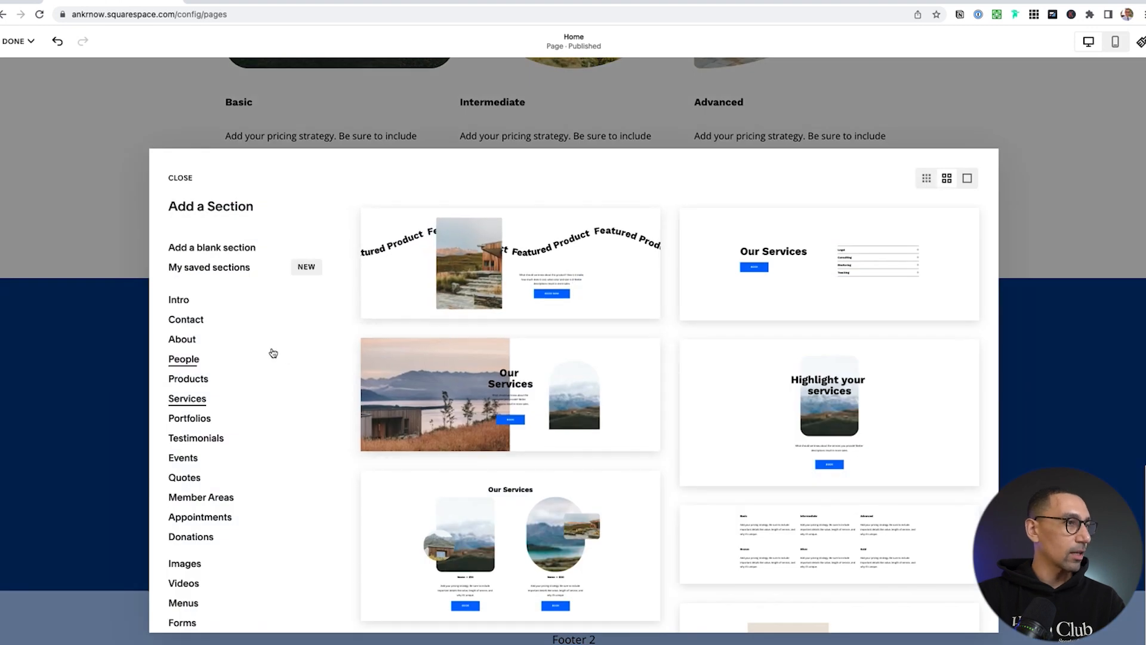
pyautogui.click(183, 340)
pyautogui.click(186, 321)
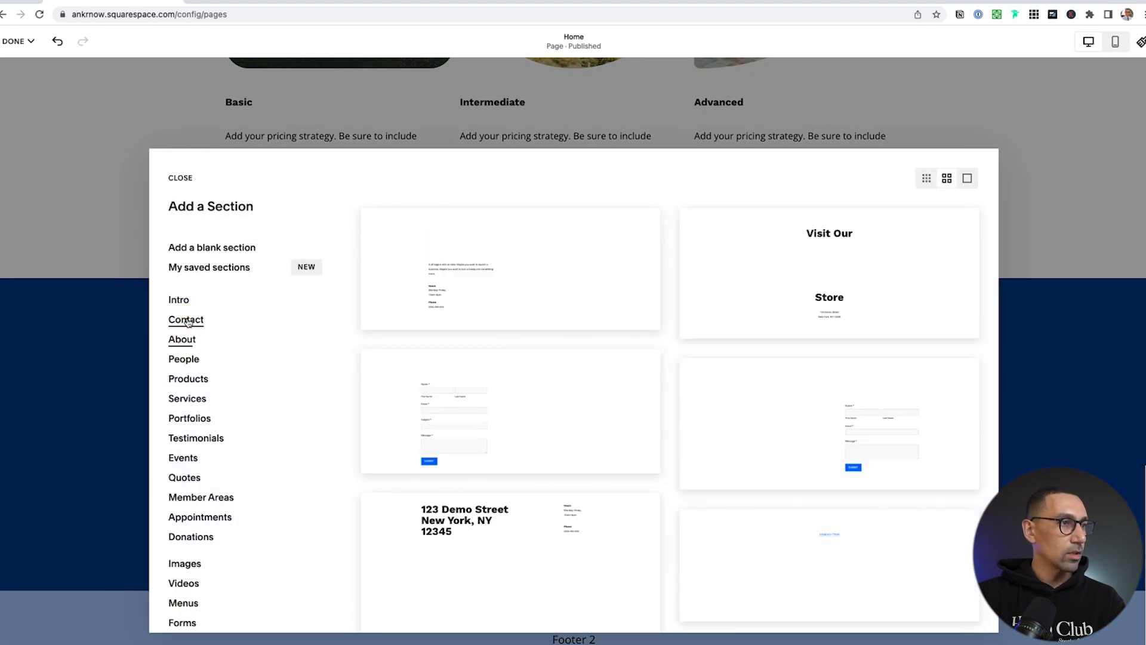
pyautogui.scroll(-2, 563, 395)
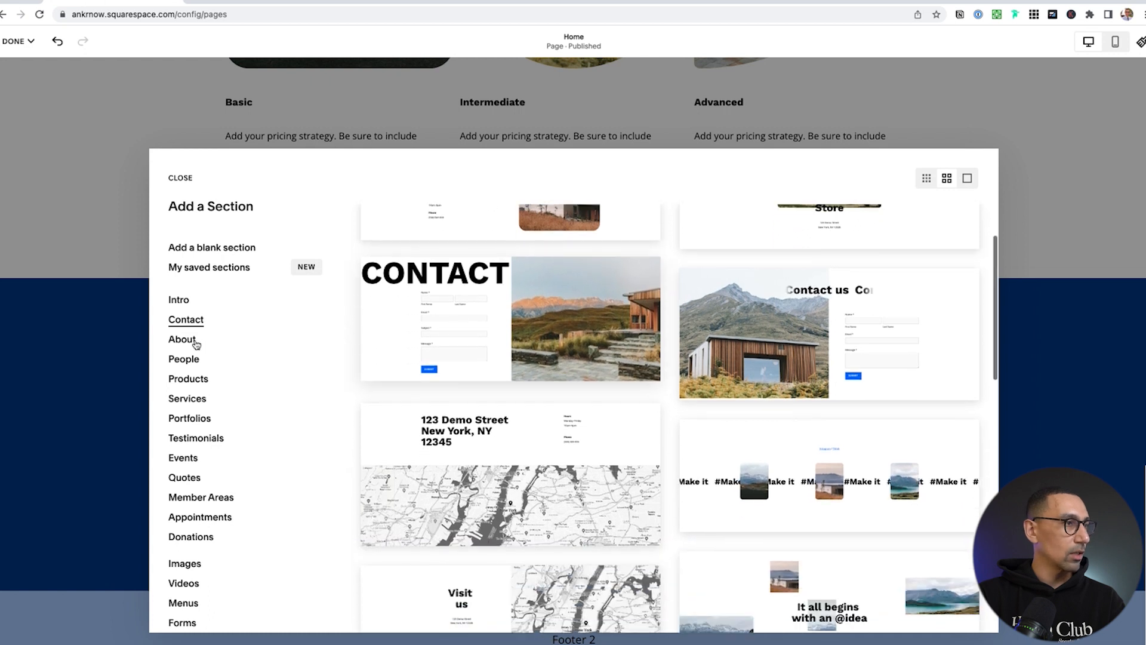
pyautogui.click(179, 299)
pyautogui.click(843, 342)
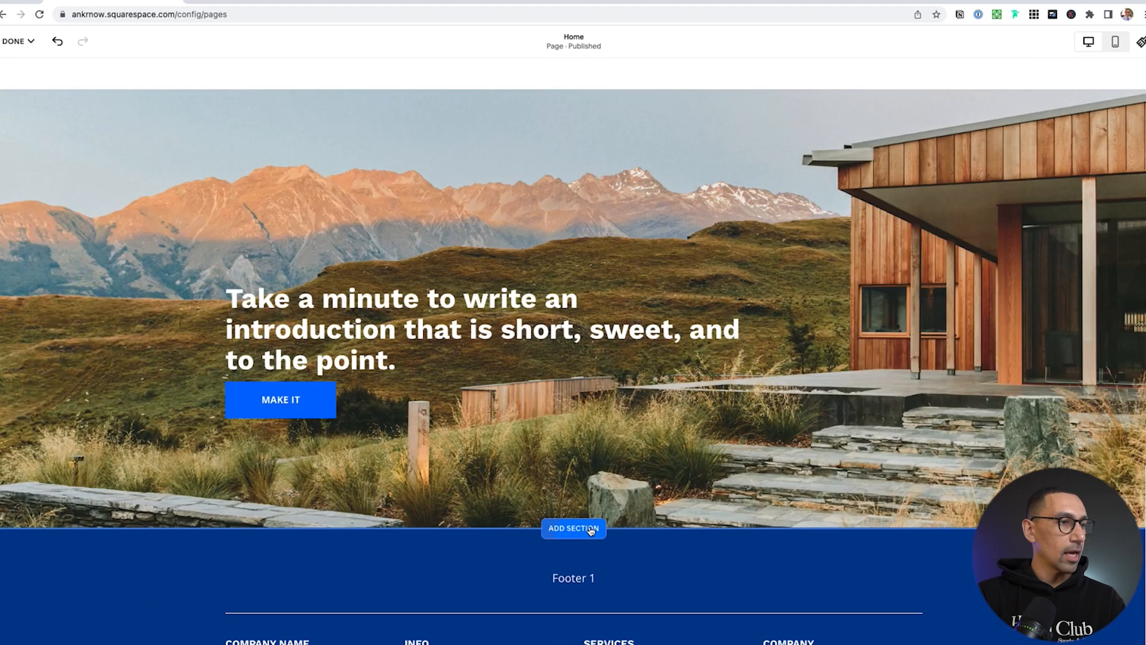
# Add the single-quote testimonial section with portrait and Quote Source
pyautogui.click(592, 527)
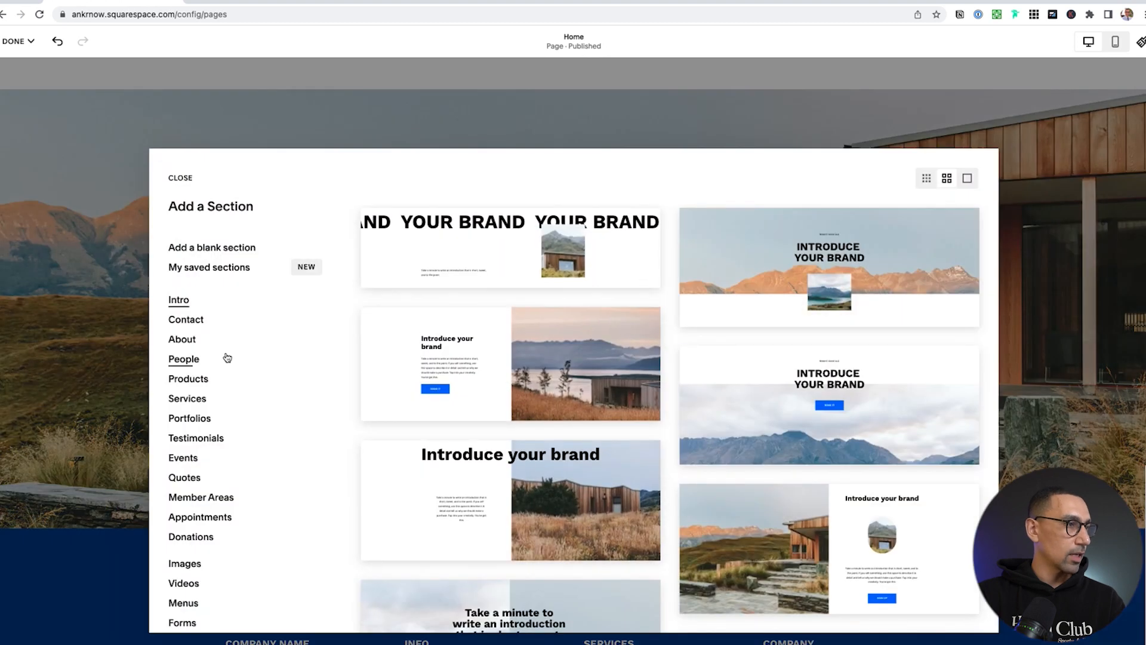
pyautogui.click(197, 437)
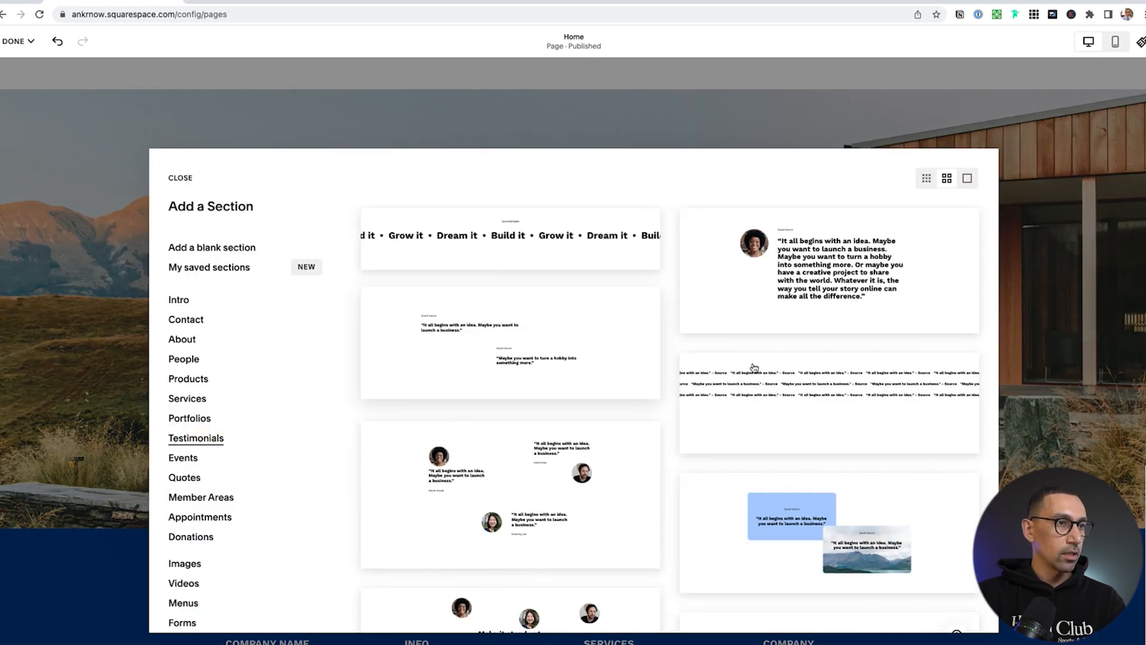
pyautogui.click(800, 257)
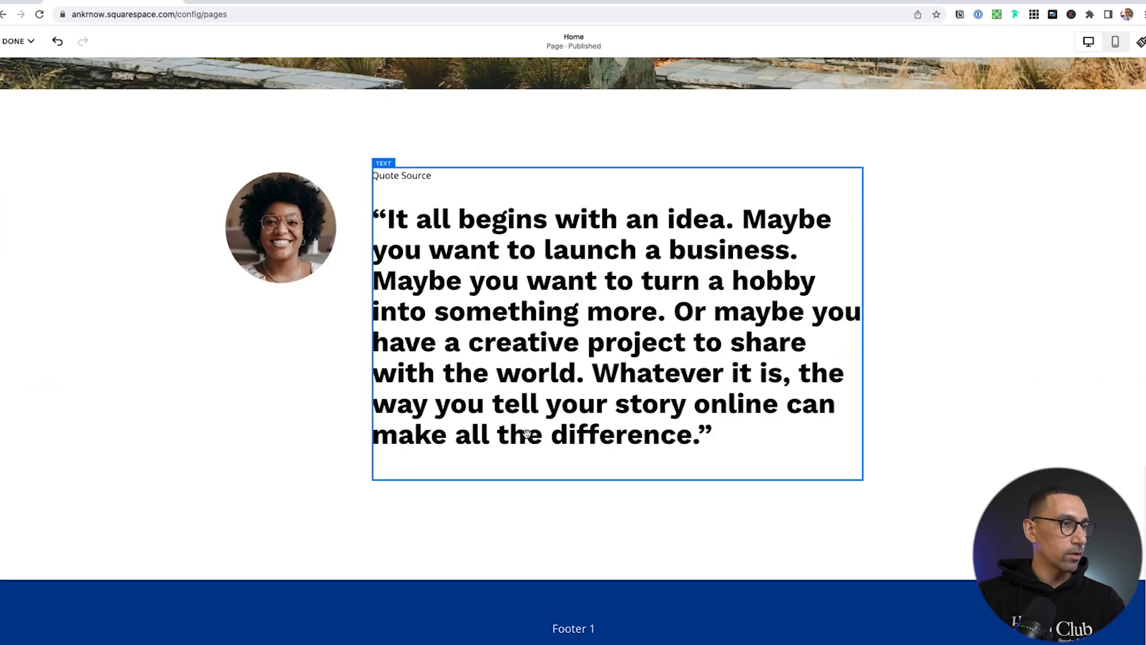
# Add another 'Make it stand out.' Intro section with the grassy mountain background
pyautogui.click(586, 509)
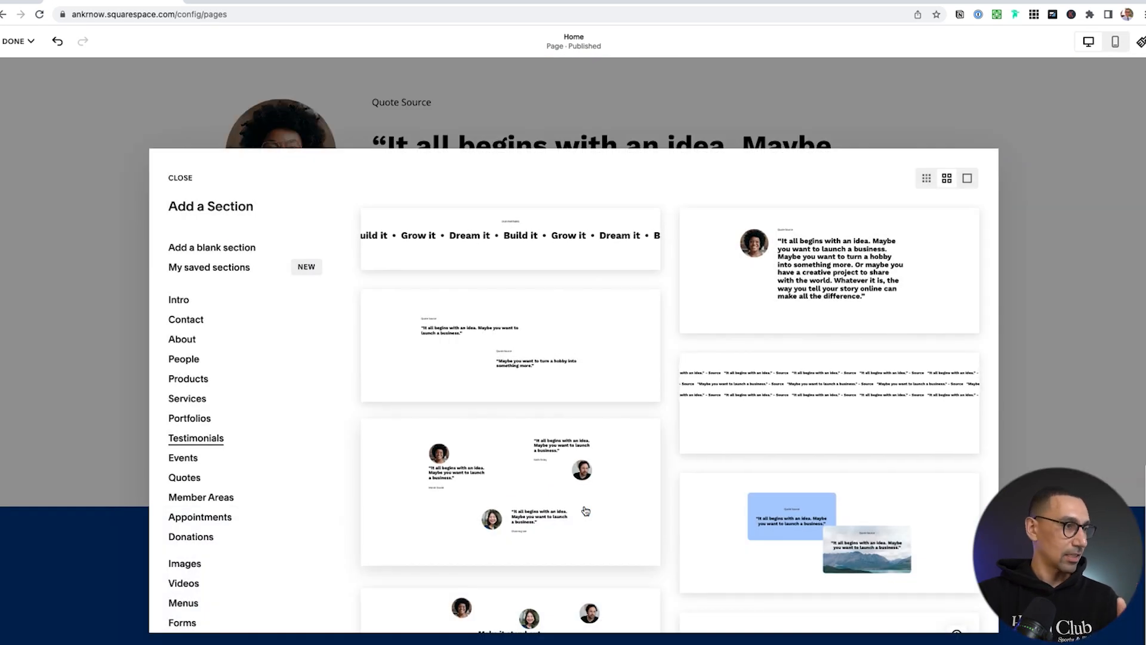
pyautogui.click(186, 320)
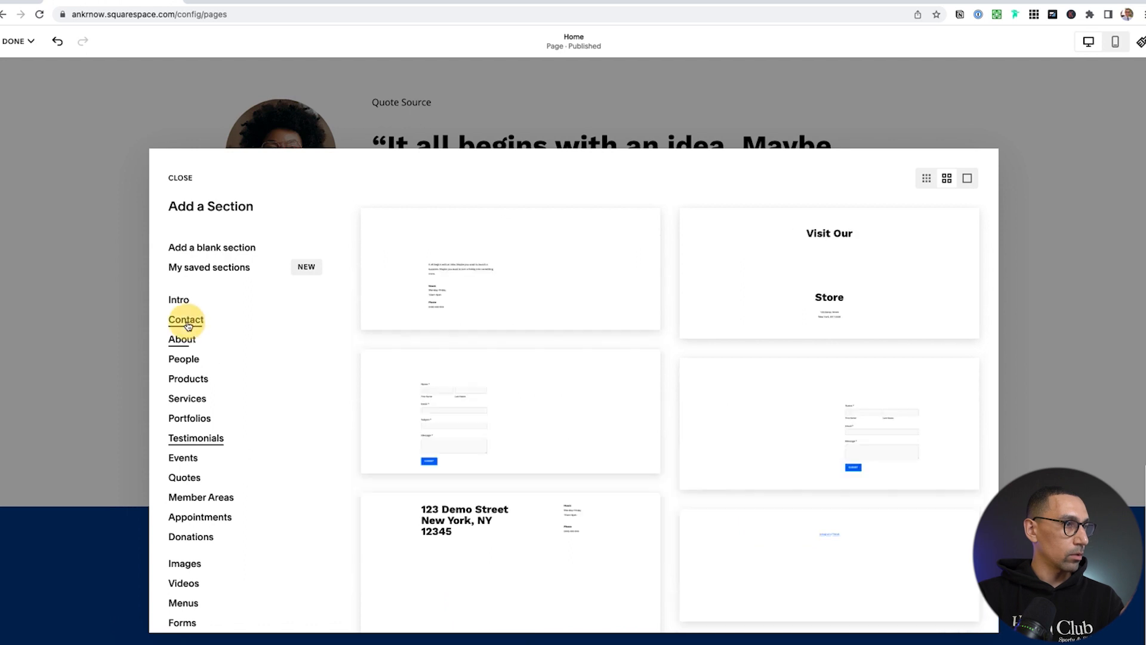
pyautogui.scroll(-10, 502, 381)
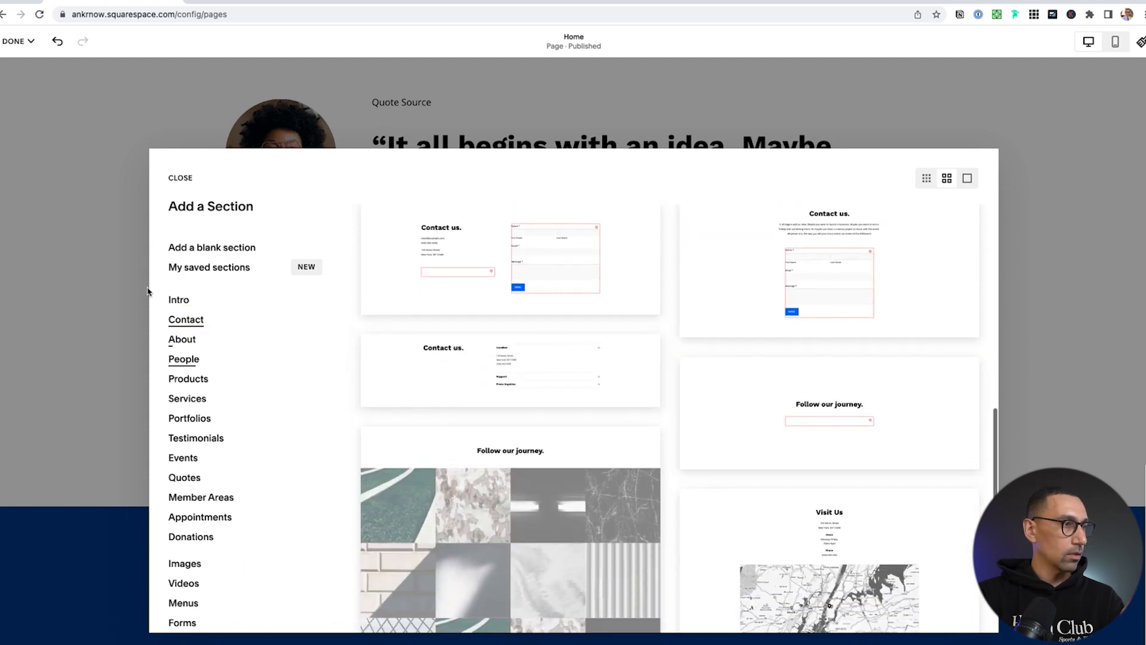
pyautogui.click(179, 300)
pyautogui.scroll(-10, 642, 363)
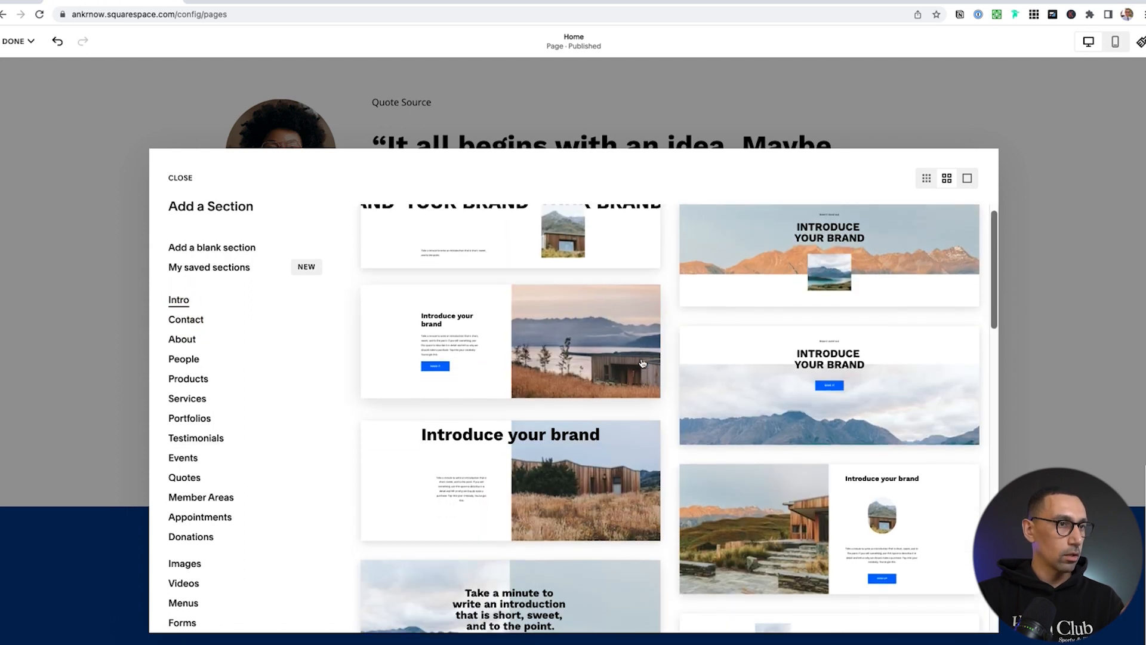
pyautogui.scroll(-5, 602, 397)
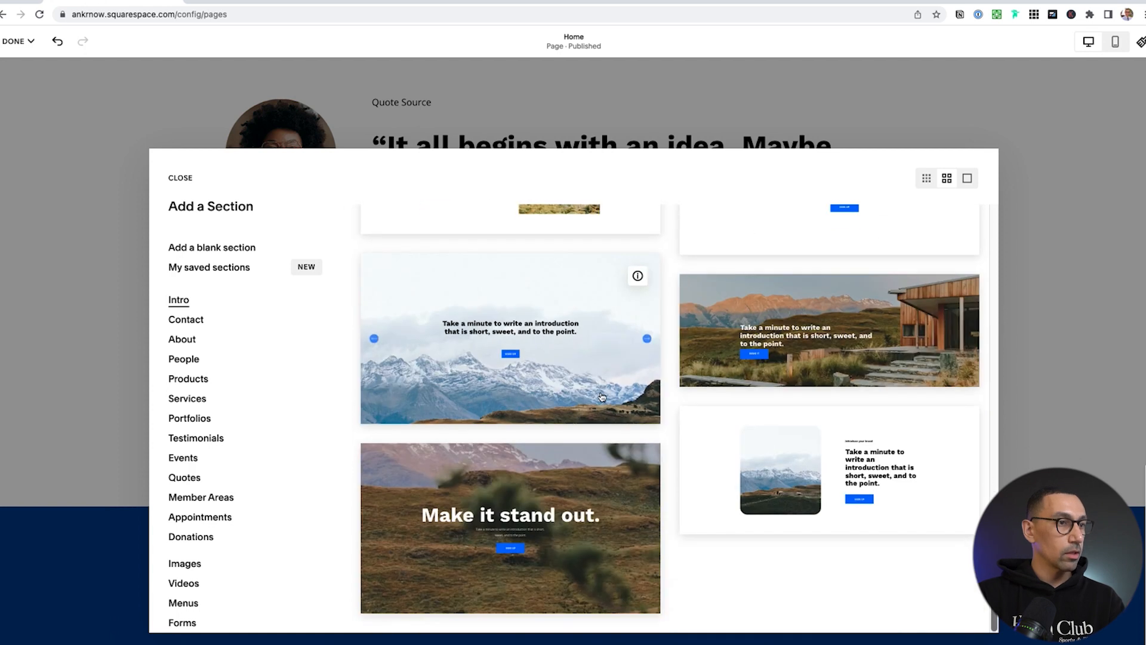
pyautogui.click(536, 511)
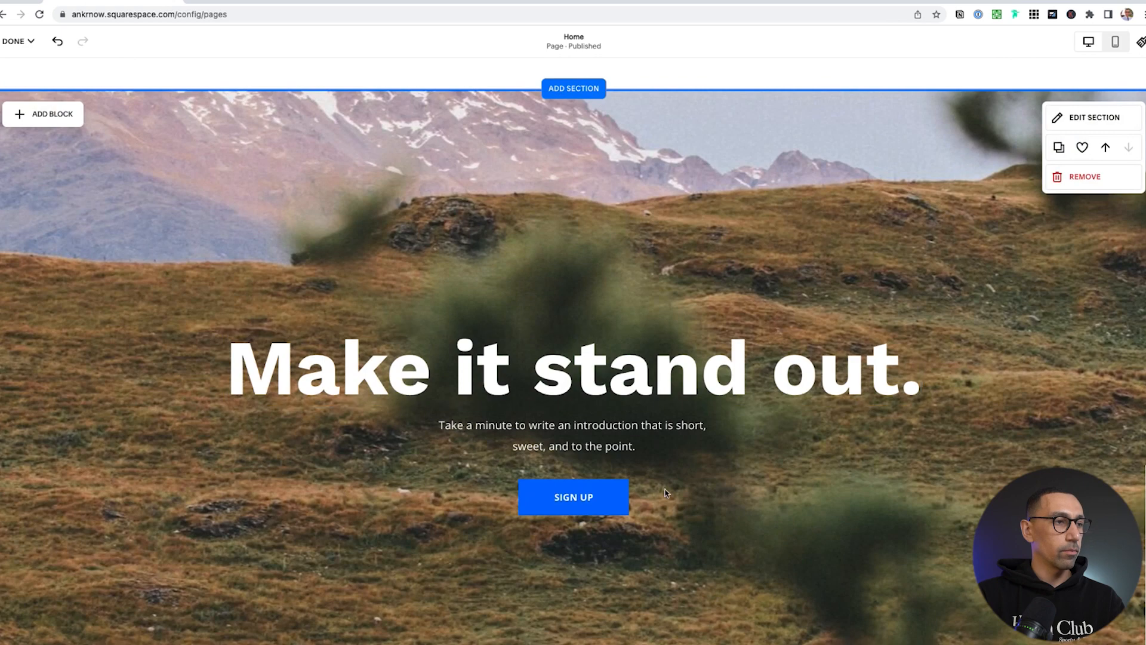
# Finish editing the Home page and save the changes
pyautogui.scroll(-3, 644, 459)
pyautogui.scroll(4, 644, 462)
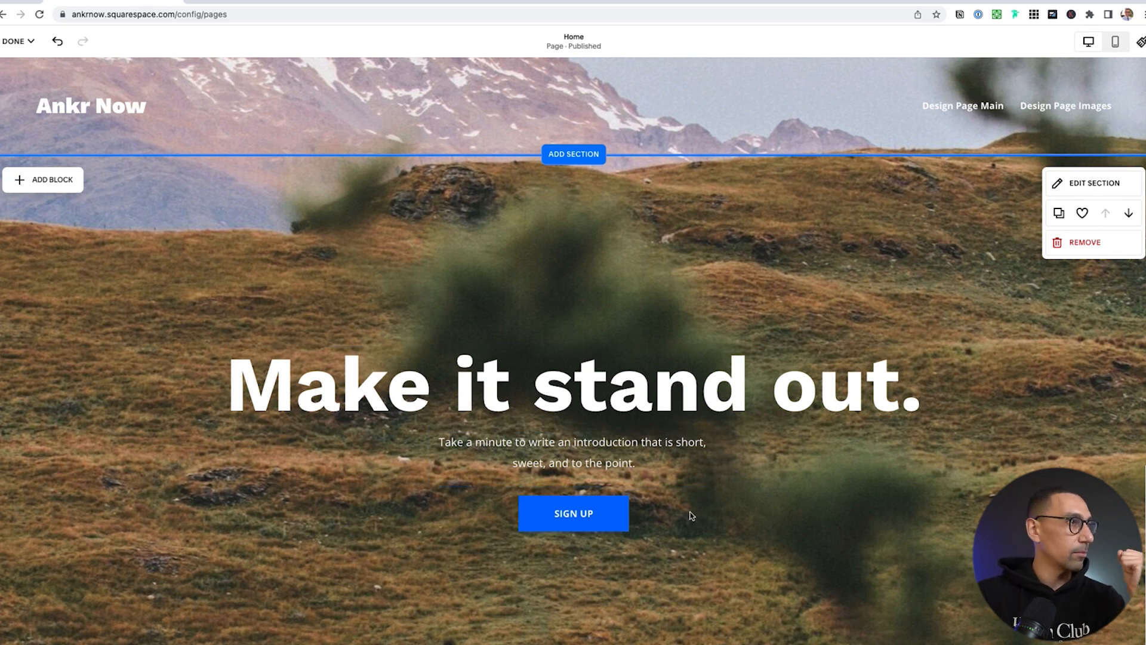
pyautogui.click(18, 40)
pyautogui.click(27, 72)
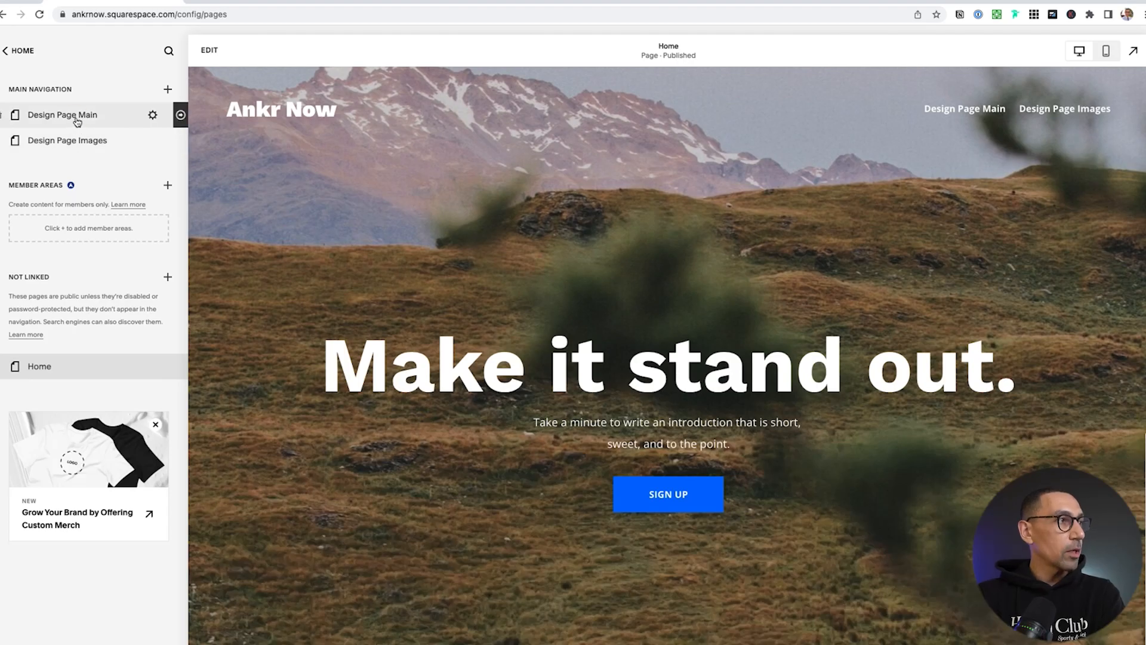
# Open Design Page Main, scroll through its style previews, and return to the main menu
pyautogui.click(76, 122)
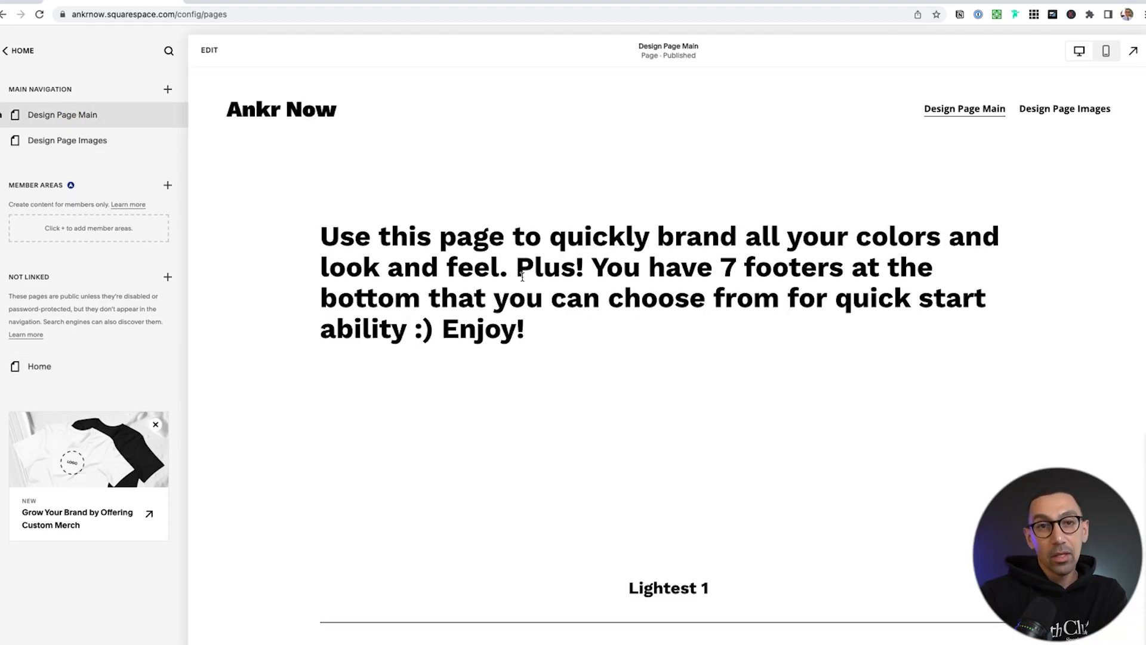
pyautogui.scroll(-5, 581, 341)
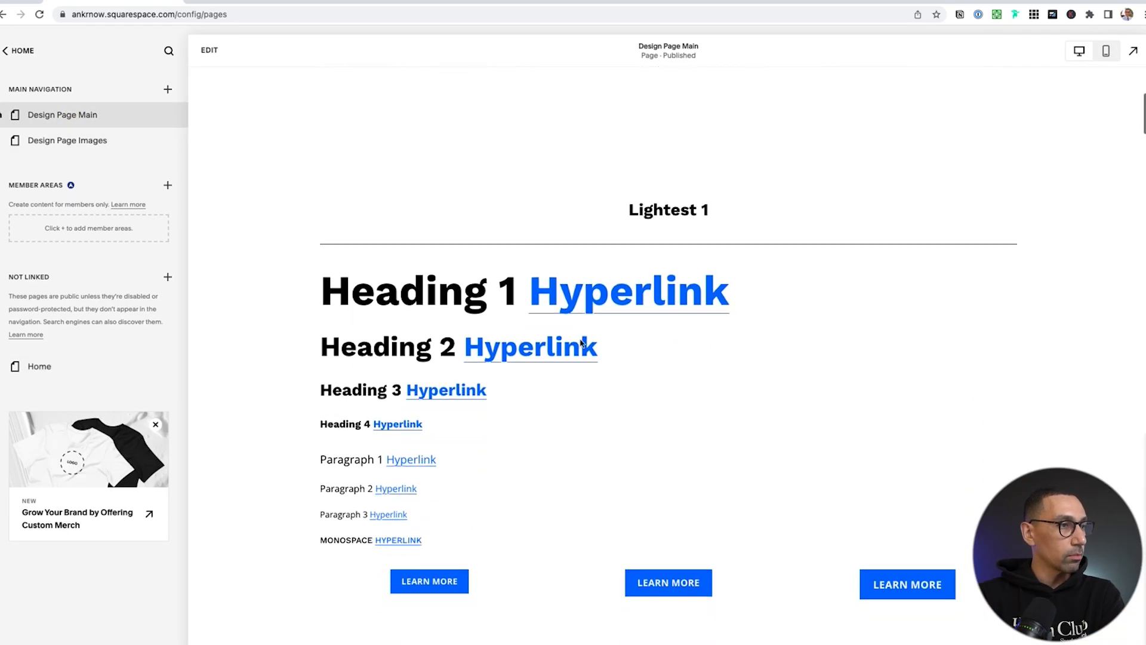
pyautogui.scroll(6, 687, 382)
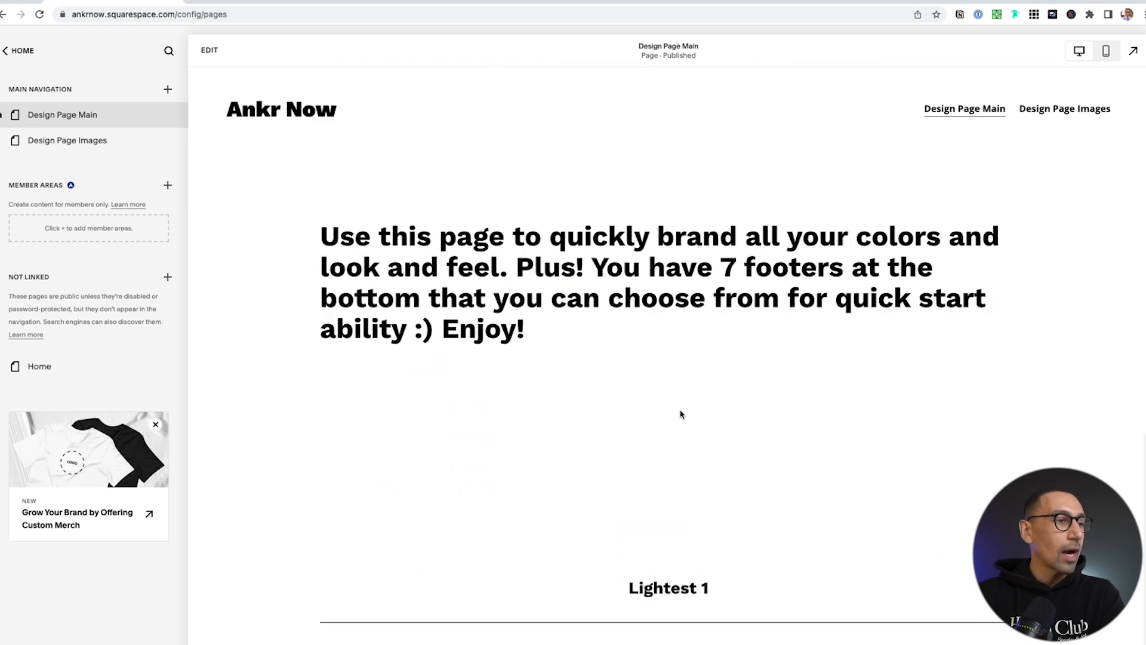
pyautogui.scroll(-20, 681, 414)
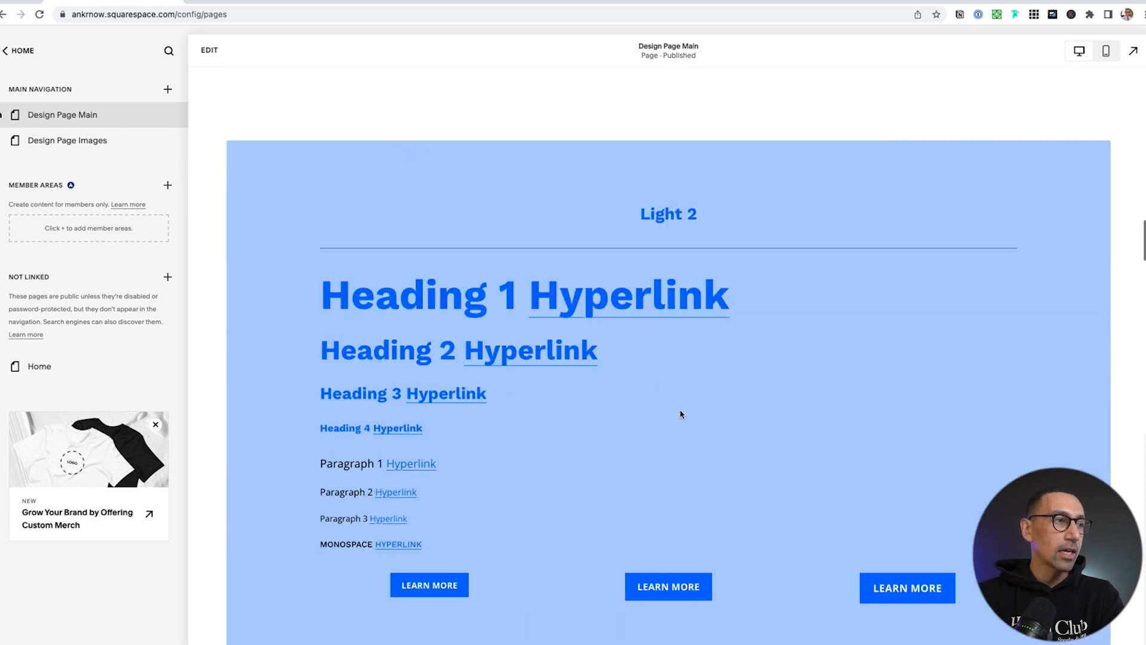
pyautogui.scroll(20, 680, 414)
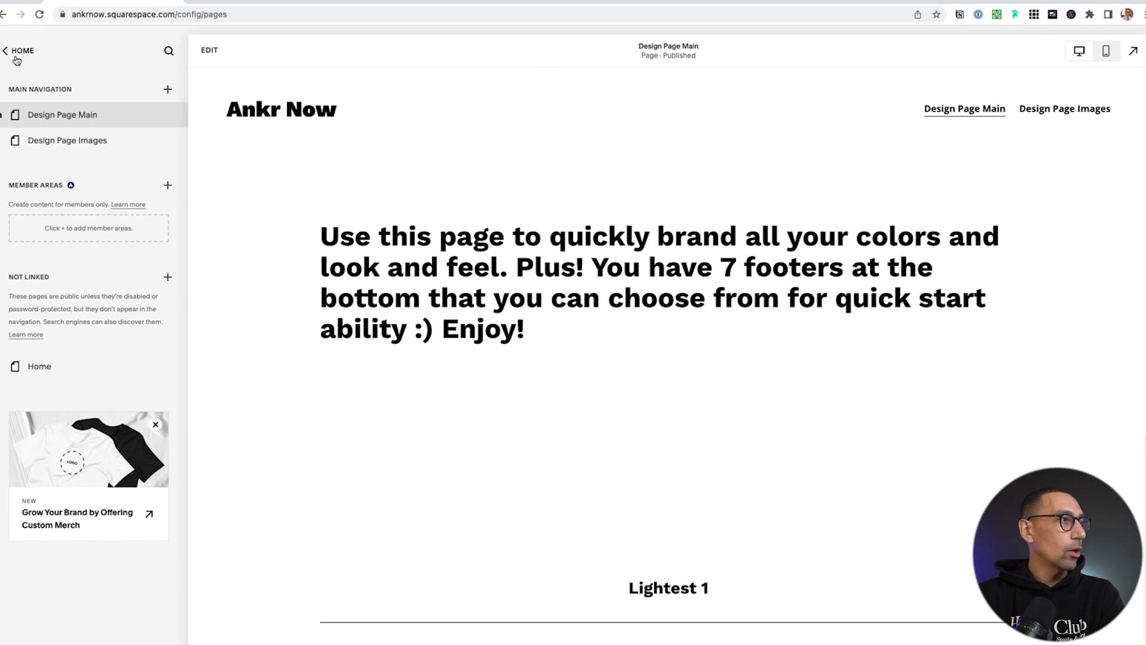
pyautogui.click(15, 50)
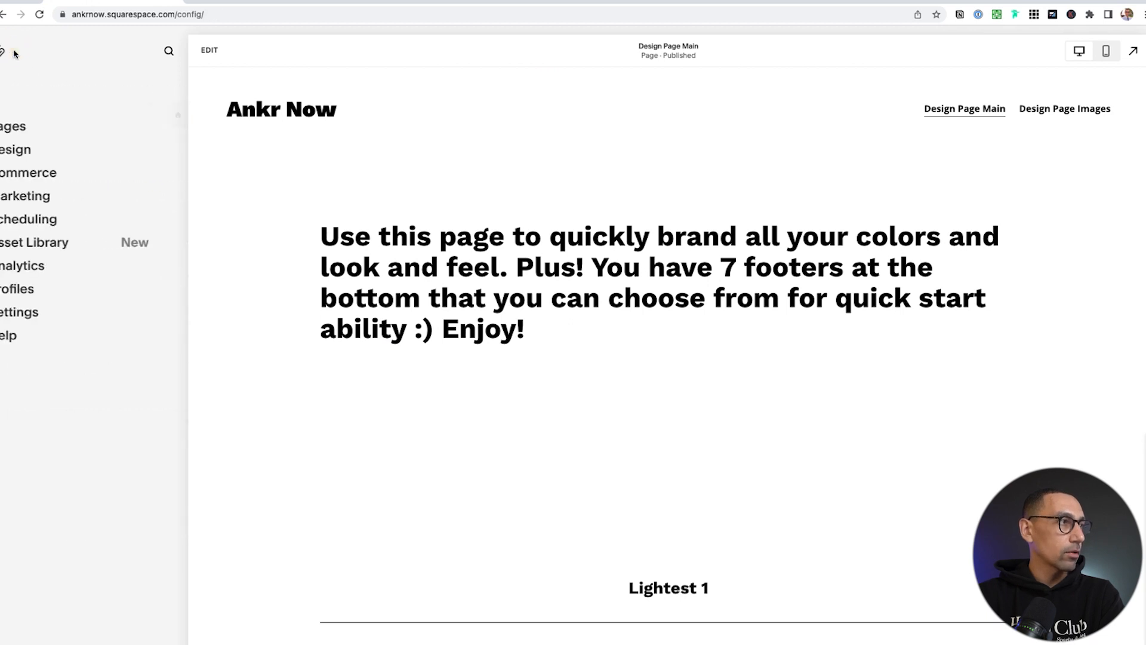
# Open Design to list Site Styles, Browser Icon, Lock Screen, Social Sharing and Custom CSS
pyautogui.click(36, 154)
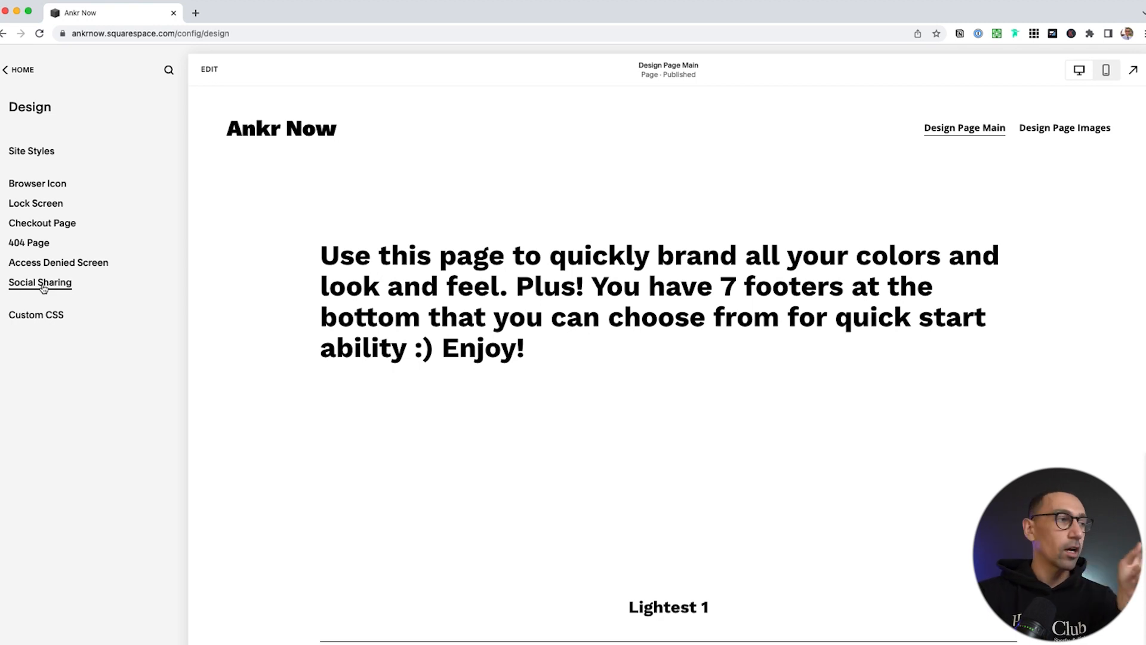
# In Site Styles > Spacing, set Page Width (Max) to 1440px and Site Margin to 3vw
pyautogui.click(38, 155)
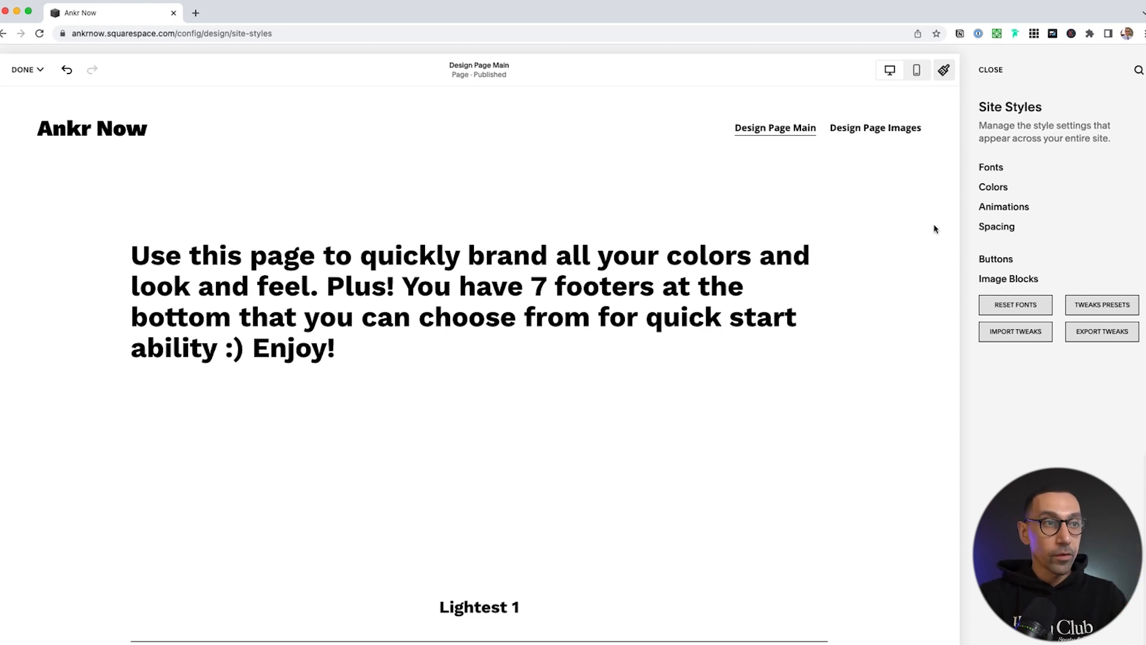
pyautogui.click(1001, 227)
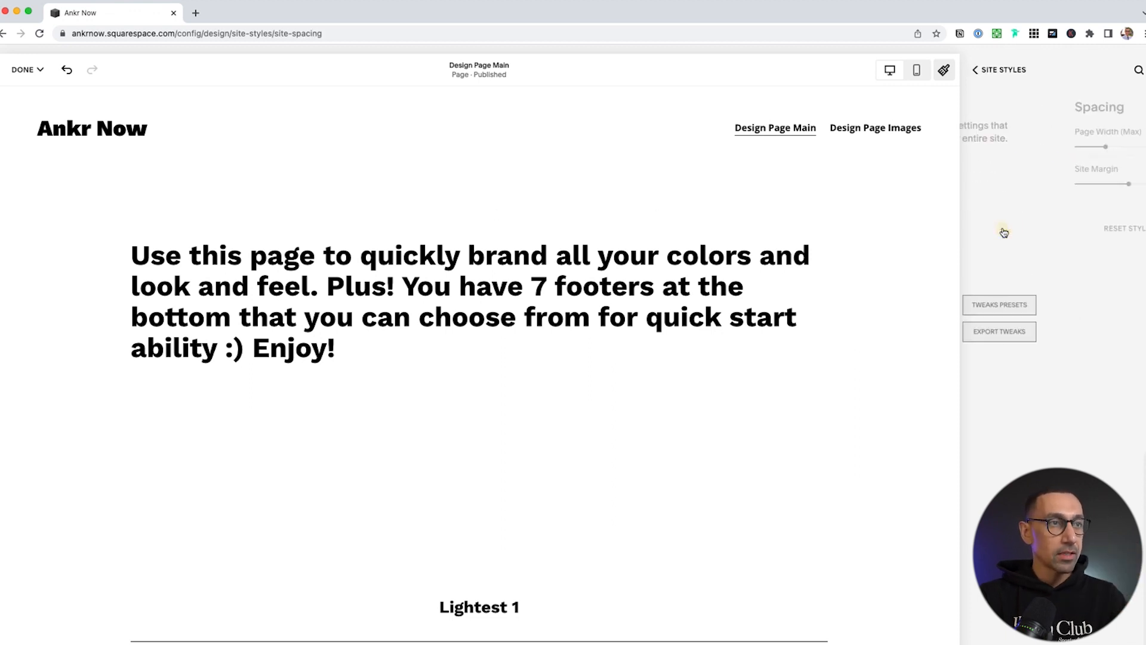
pyautogui.doubleClick(1132, 131)
pyautogui.write('1440p')
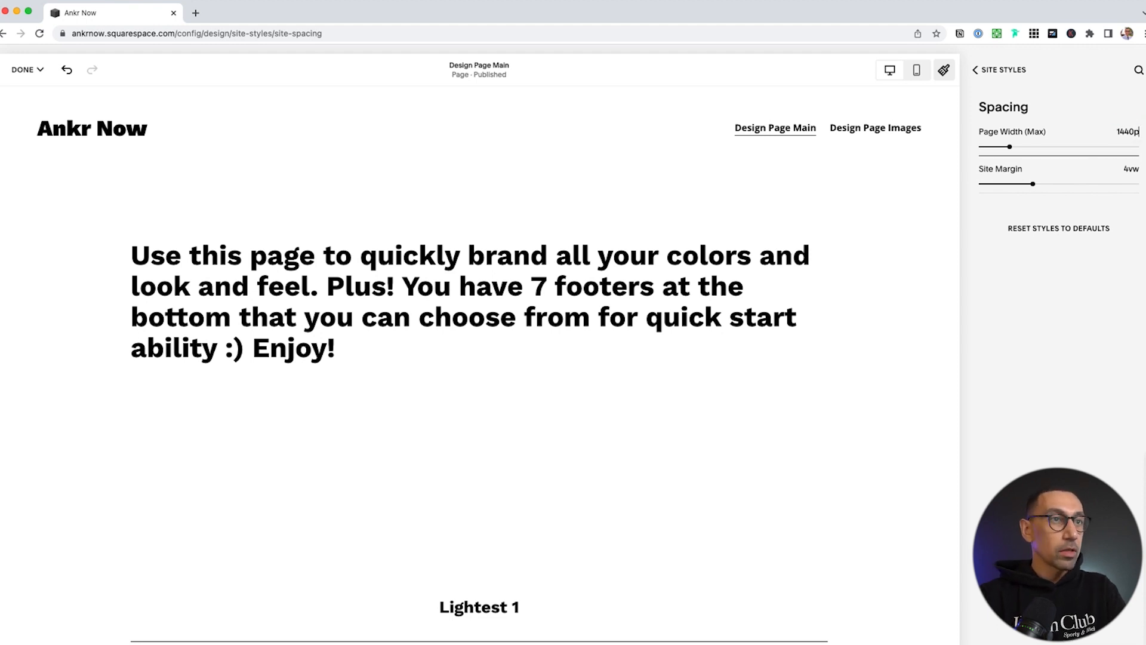
pyautogui.write('x')
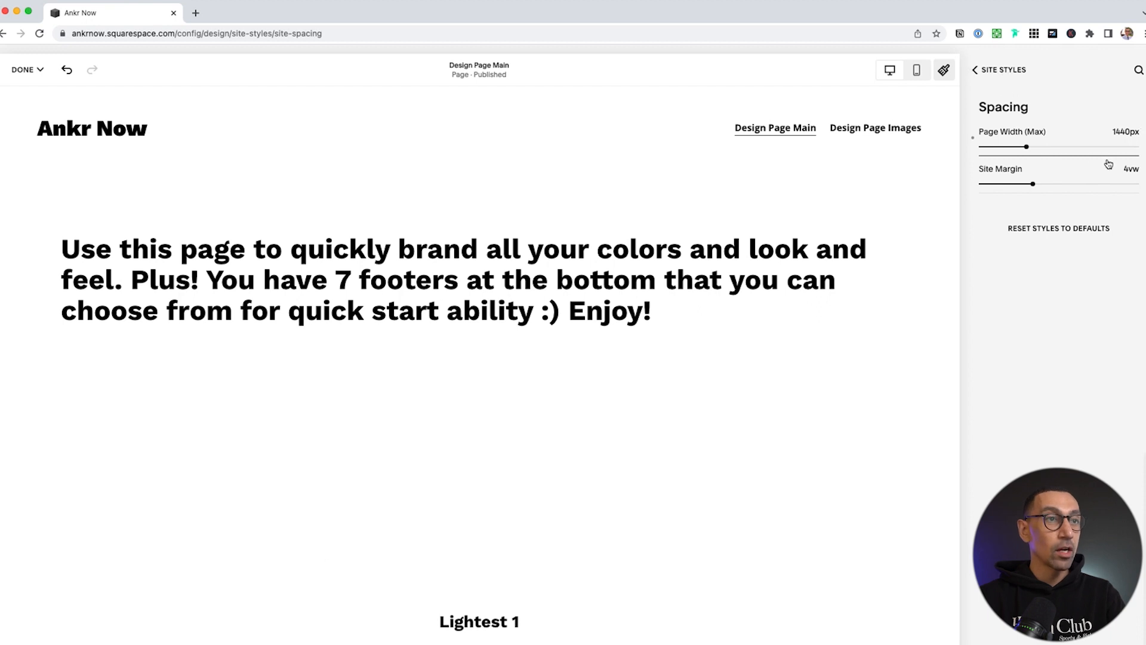
pyautogui.click(1127, 169)
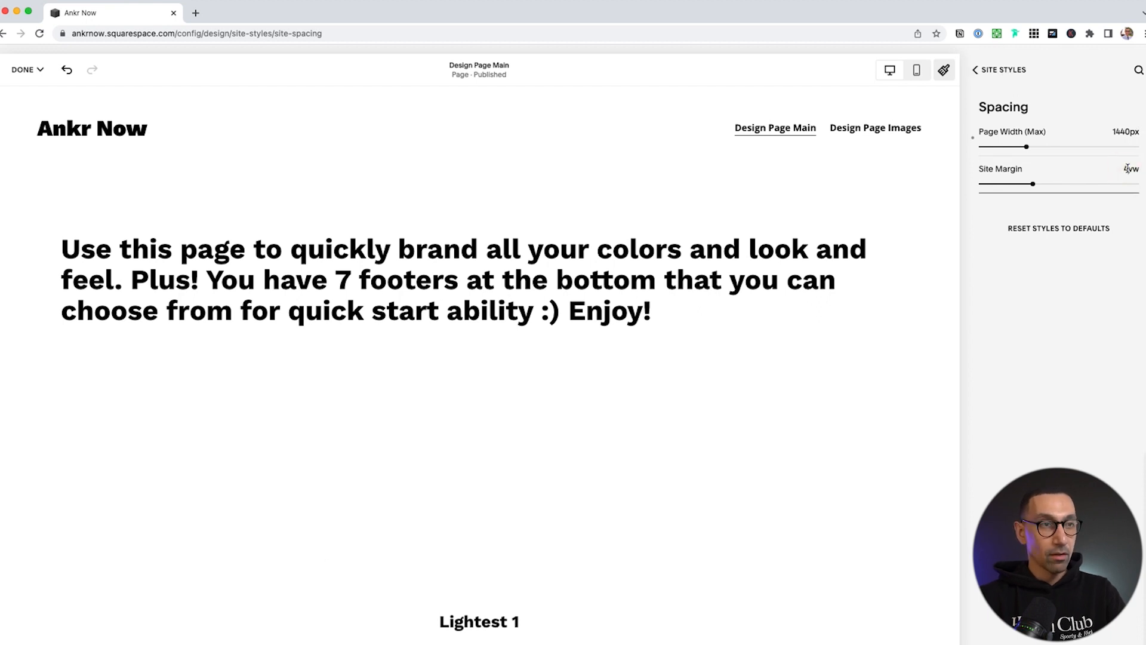
pyautogui.press('BackSpace')
pyautogui.write('3')
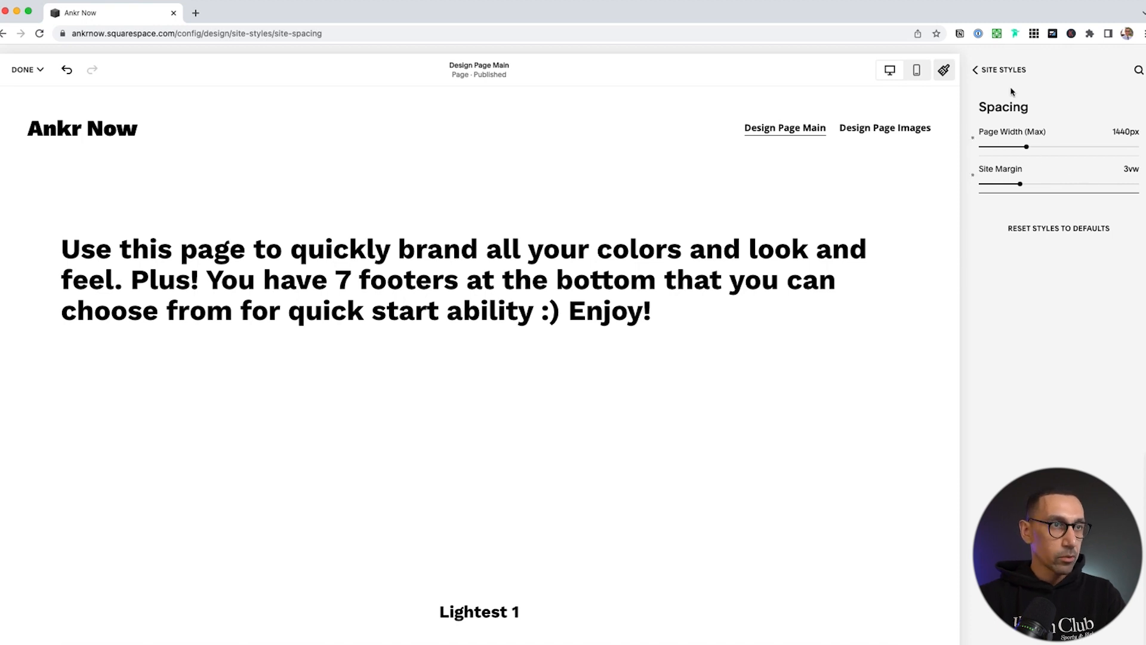
pyautogui.click(1002, 70)
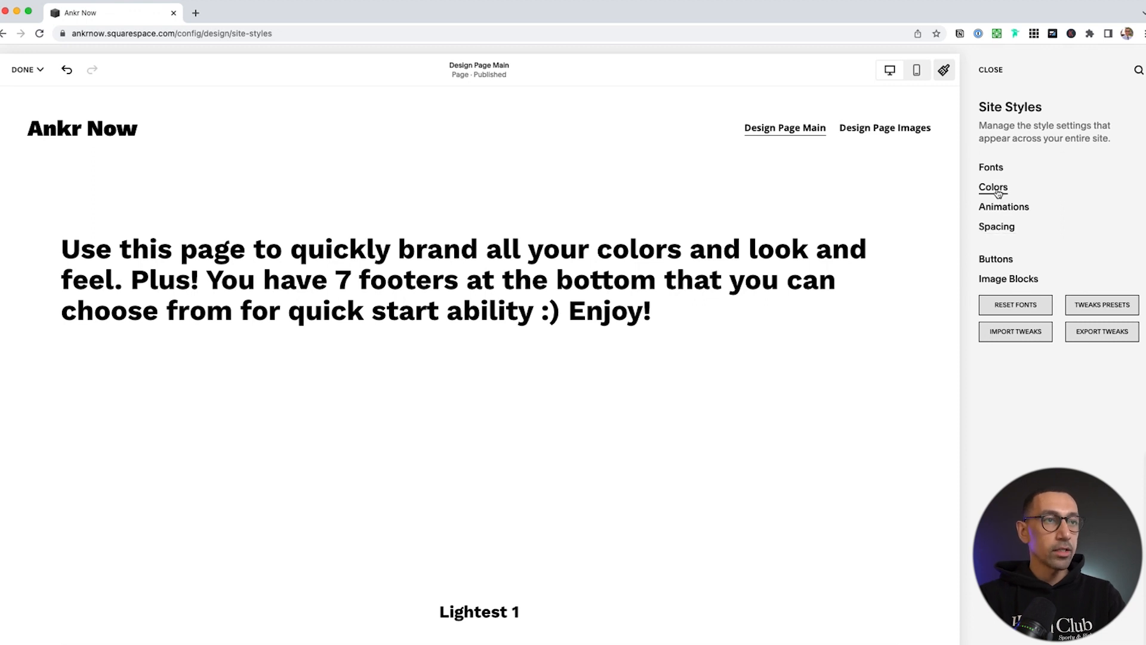
# Open Fonts in Site Styles, showing the Work Sans pack at 16px base size
pyautogui.click(992, 169)
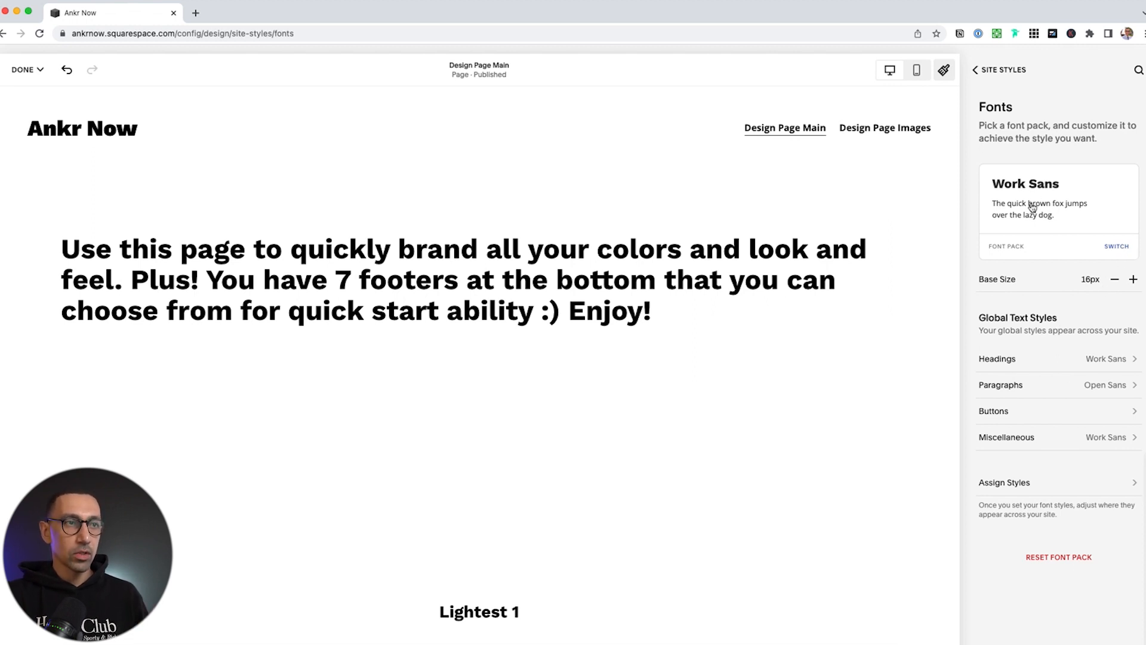
# Browse the Mixed font packs, previewing New Spirit Condensed, Halyard Micro and Ohno Blazeface
pyautogui.click(1117, 247)
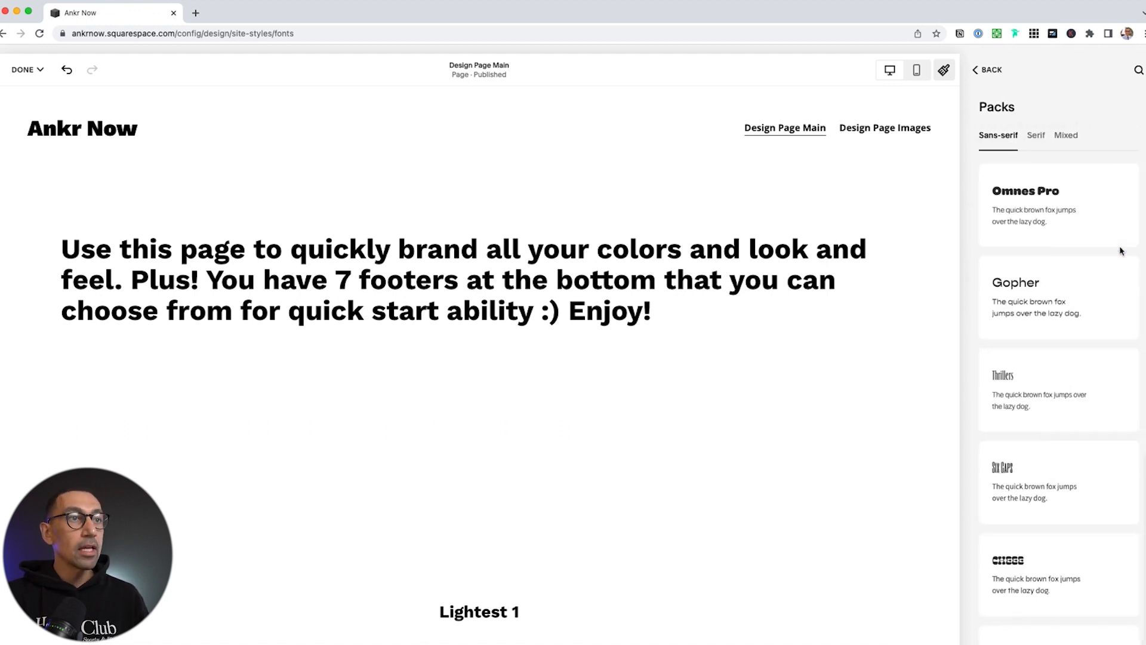
pyautogui.click(1068, 137)
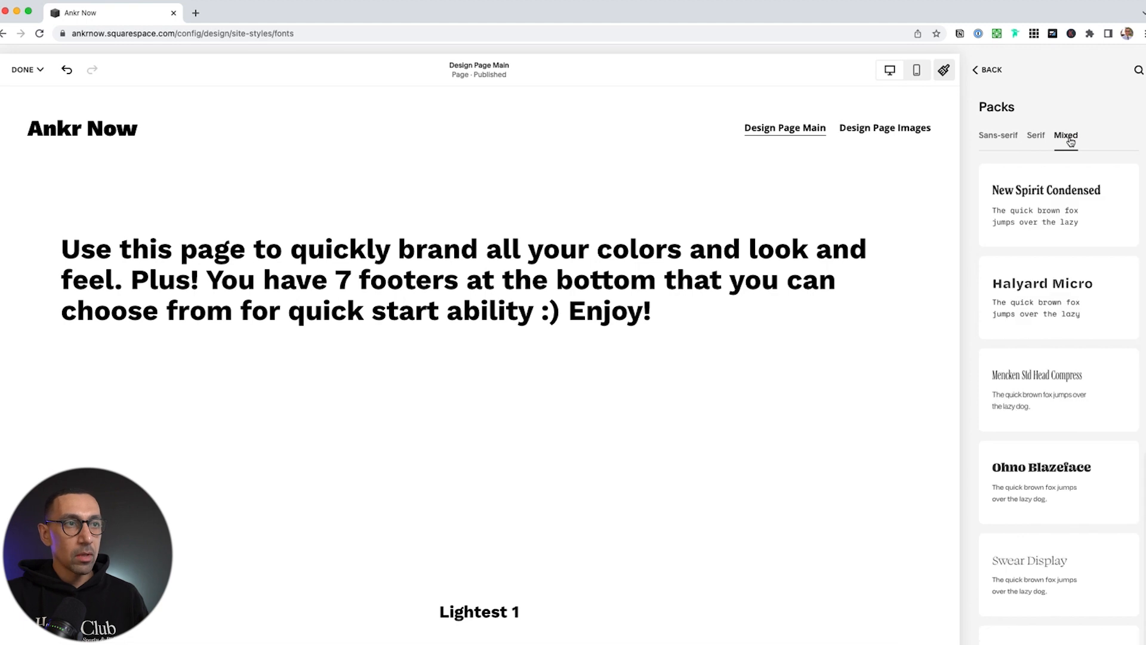
pyautogui.click(1063, 209)
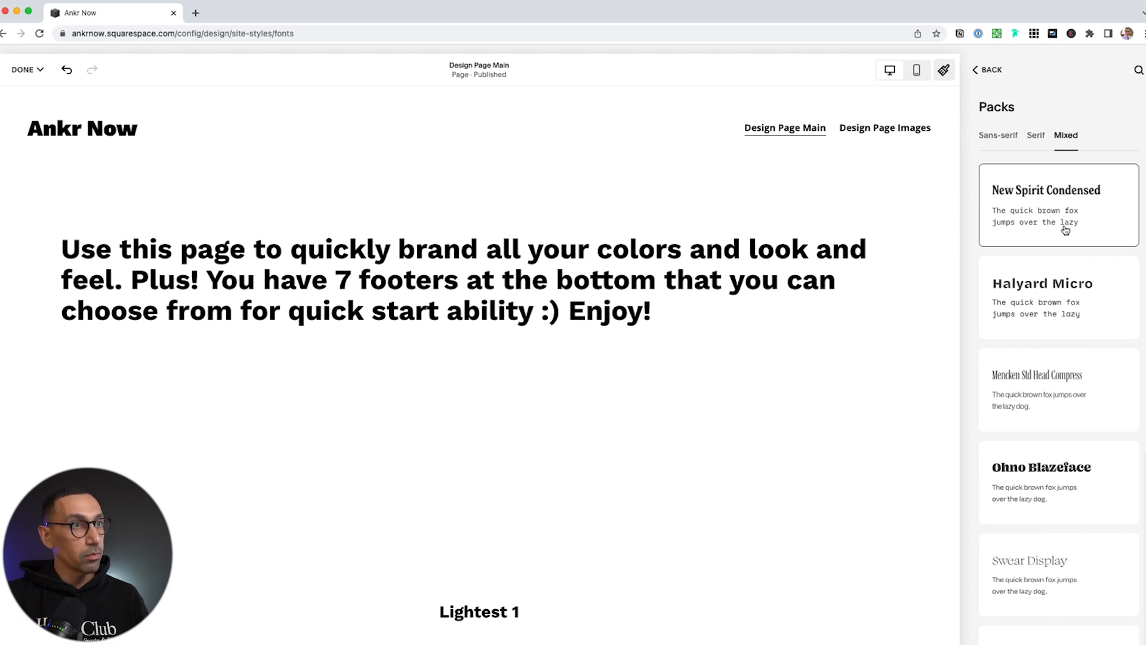
pyautogui.click(1066, 296)
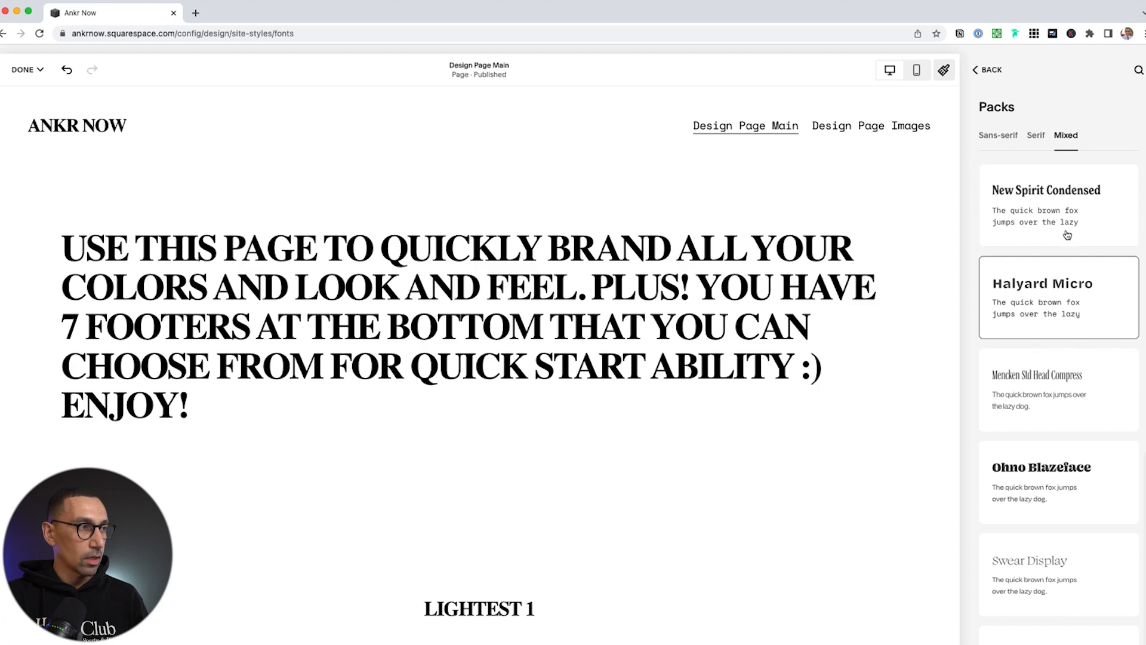
pyautogui.click(1063, 216)
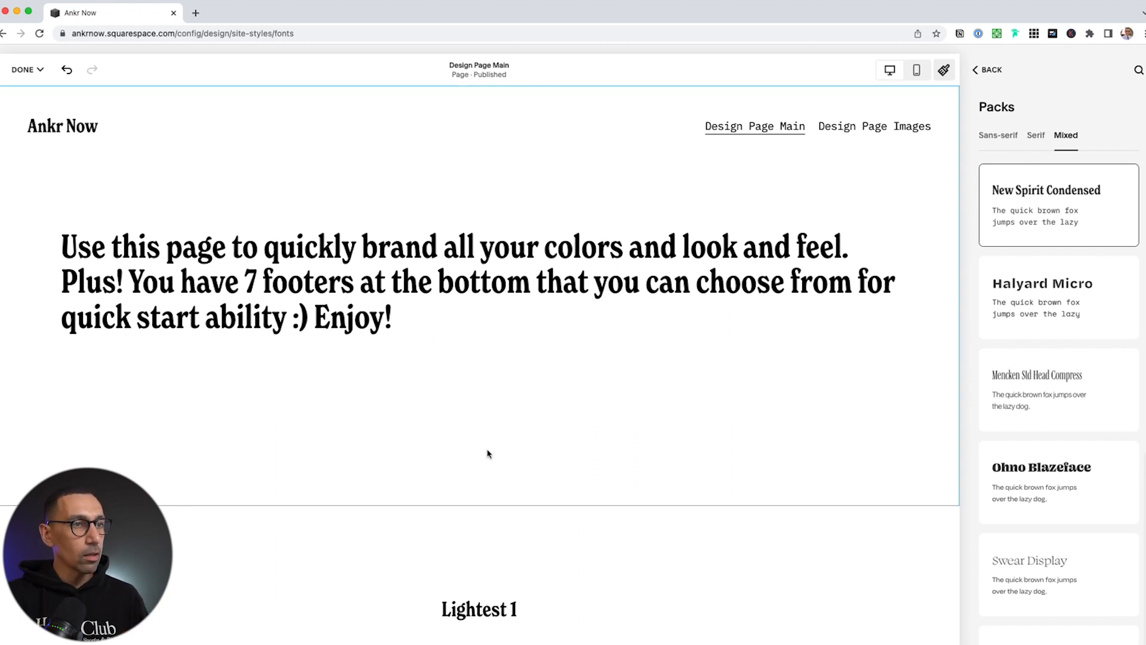
pyautogui.click(1054, 475)
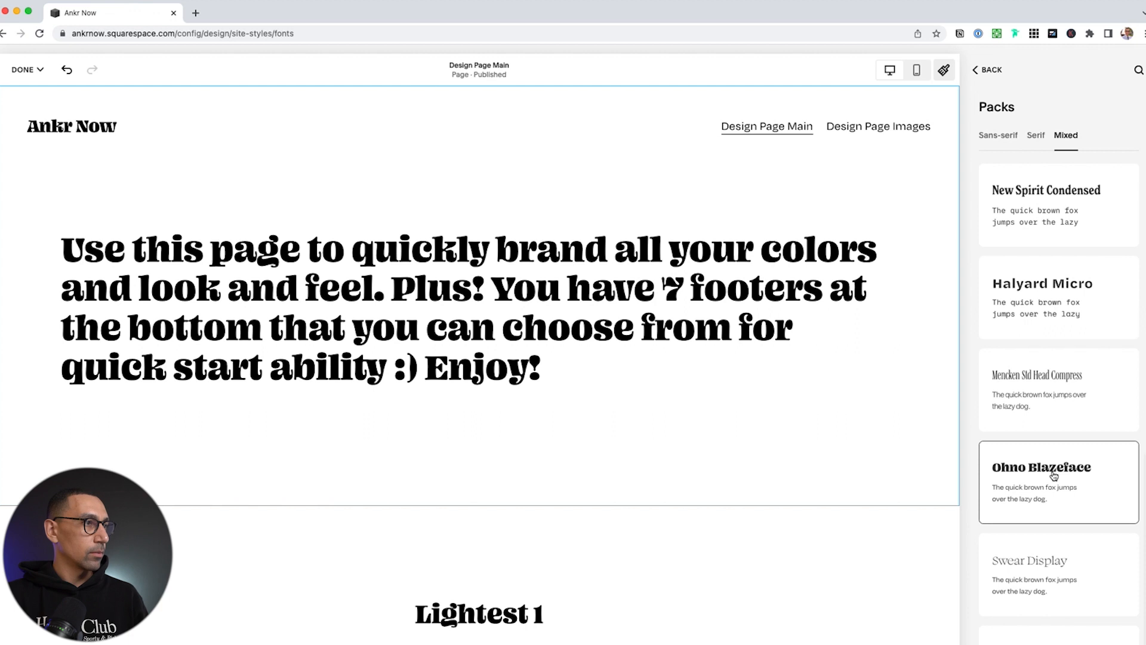
# Preview Swear Display Cilati and Beastly further down, settling on the Cormorant Infant pack
pyautogui.scroll(-10, 507, 461)
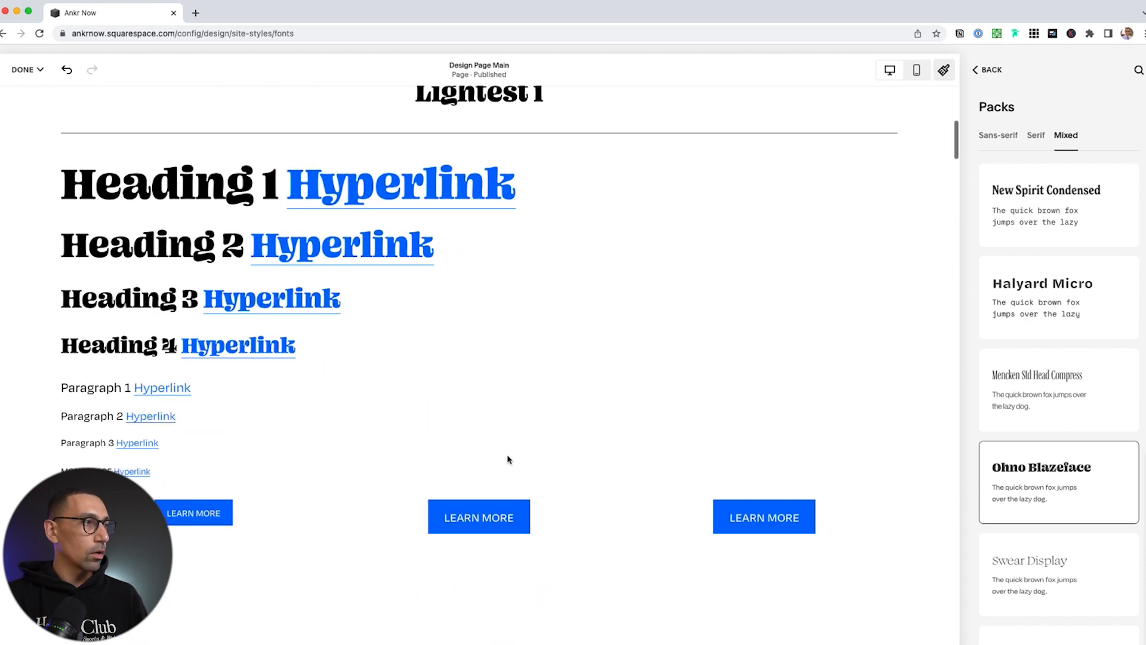
pyautogui.scroll(3, 74, 206)
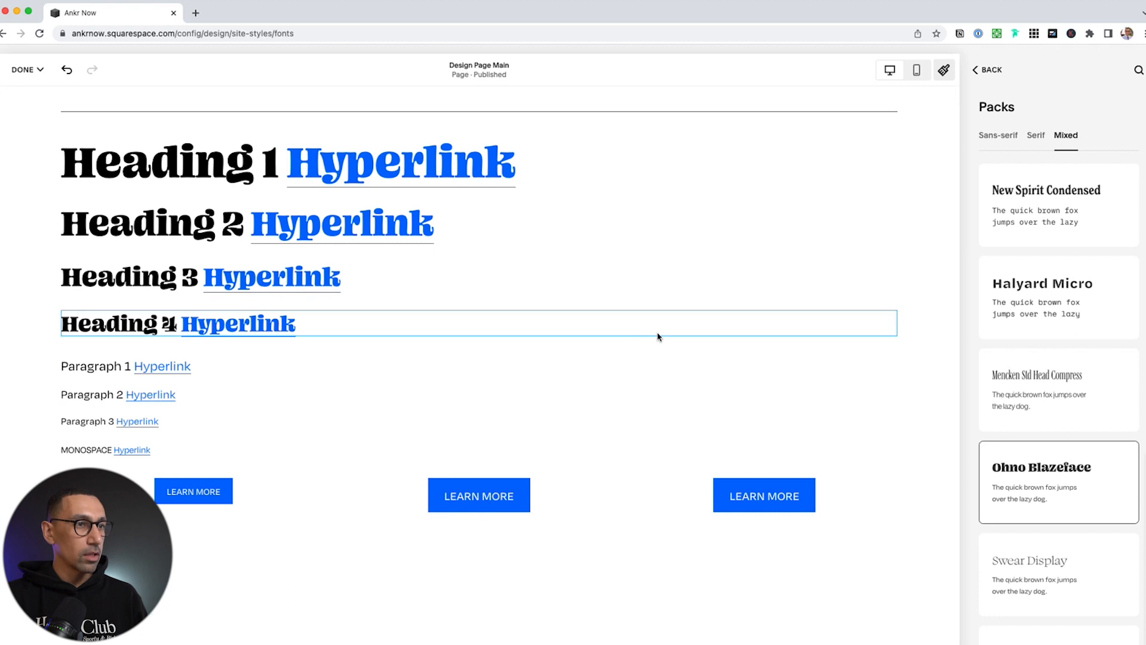
pyautogui.scroll(-1, 1043, 603)
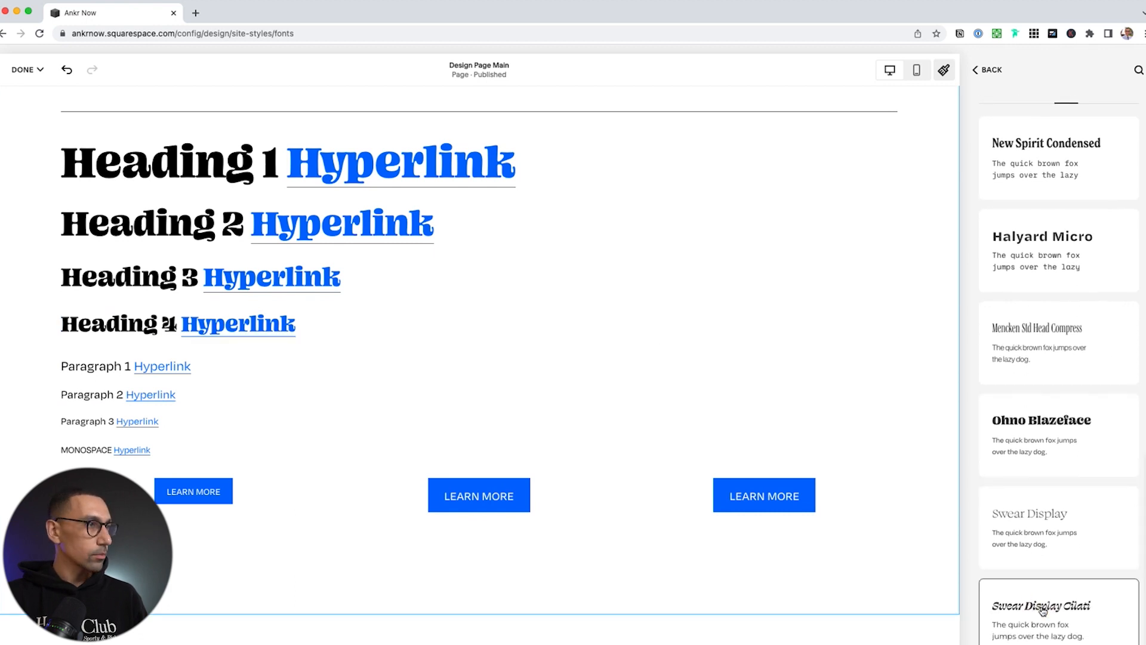
pyautogui.click(1044, 609)
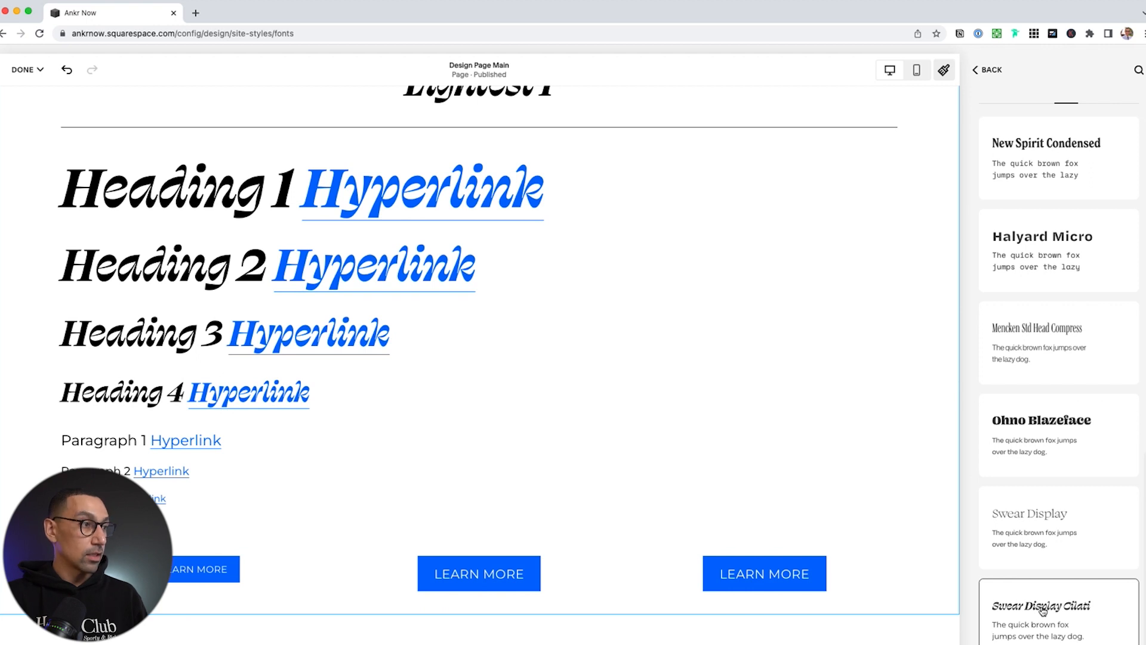
pyautogui.scroll(-5, 1043, 609)
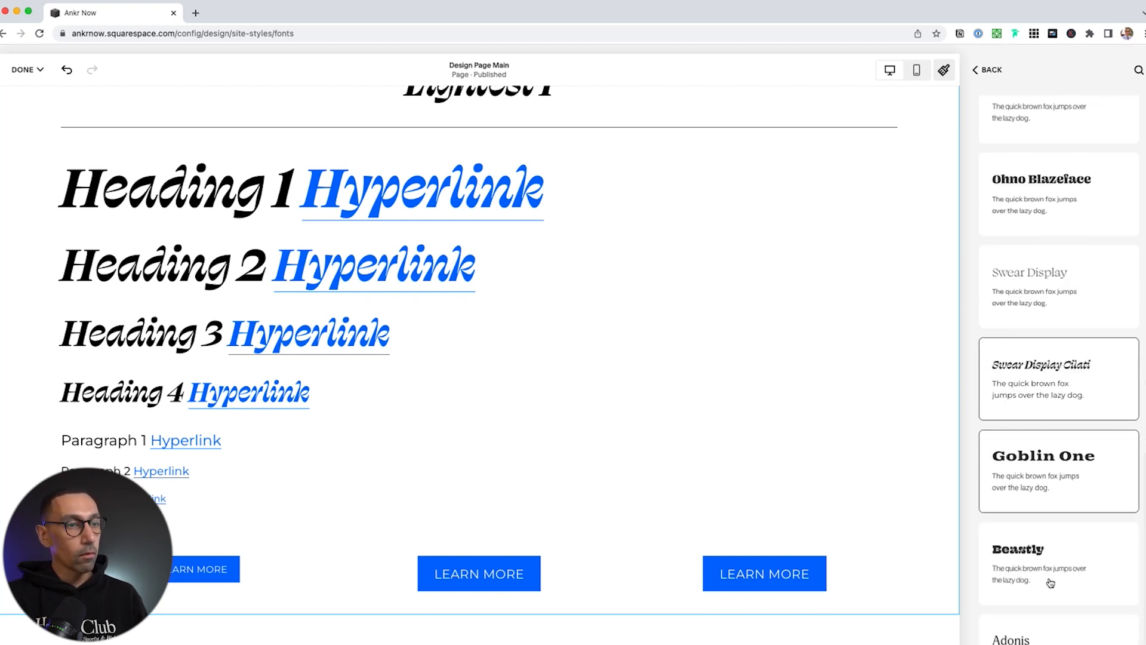
pyautogui.click(1038, 542)
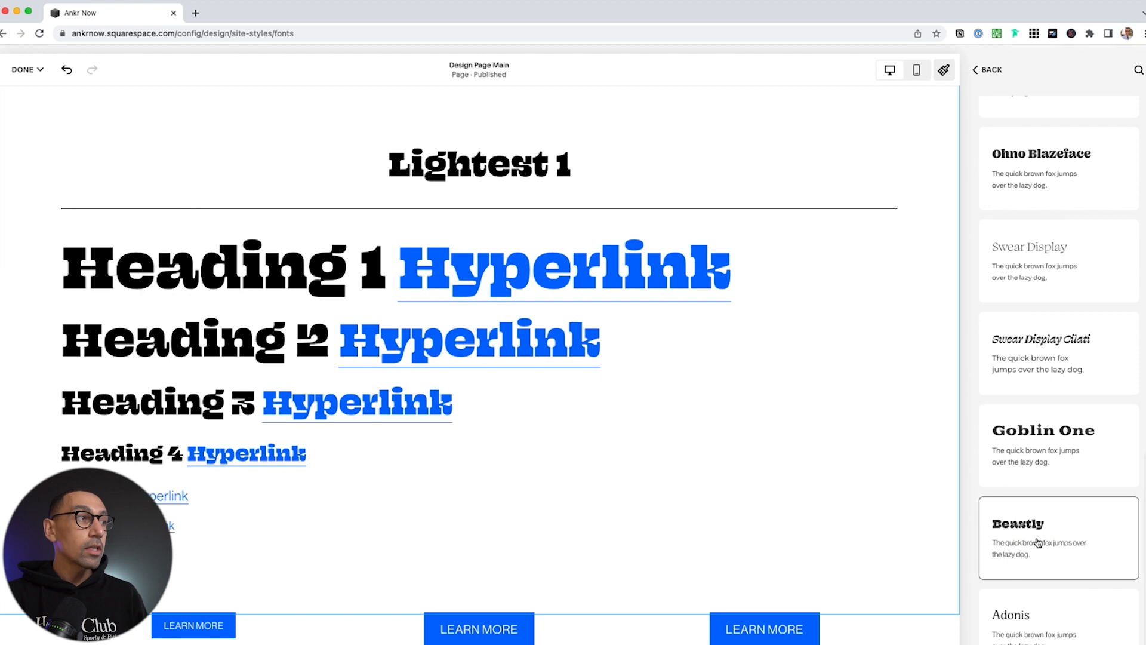
pyautogui.scroll(-7, 1038, 542)
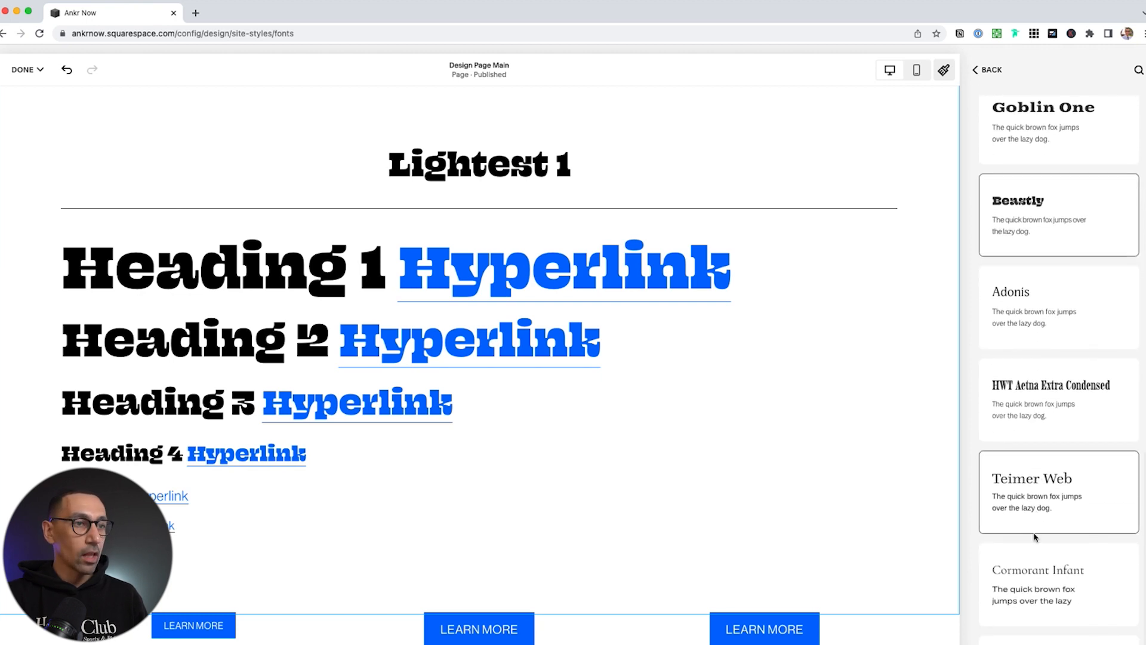
pyautogui.click(1036, 538)
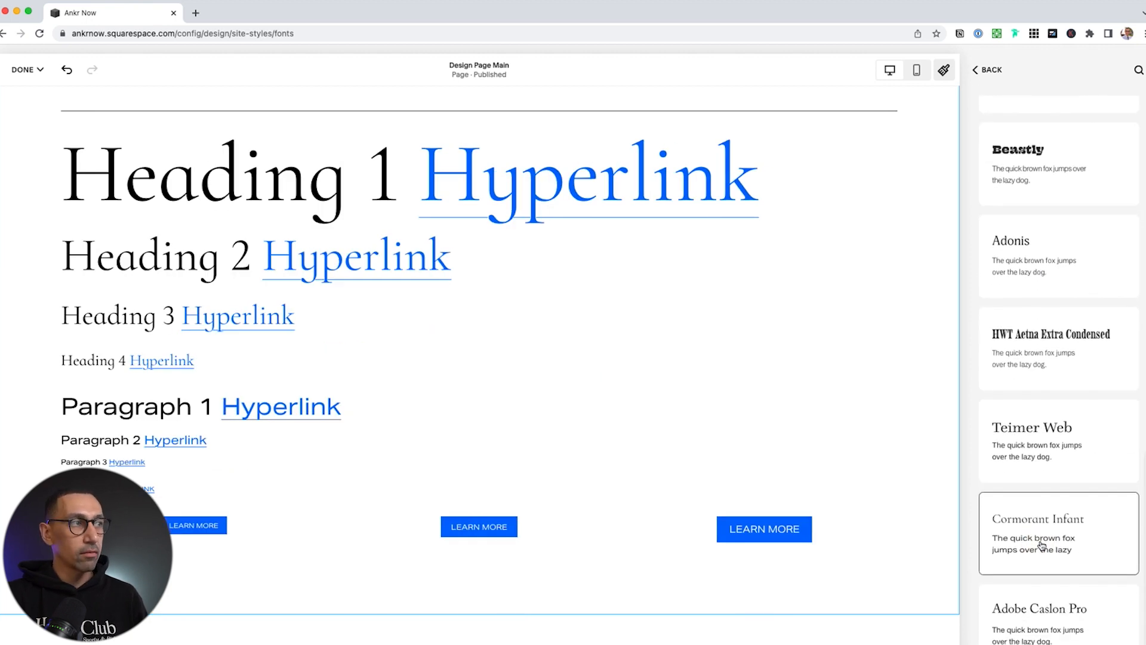
pyautogui.scroll(-2, 1042, 543)
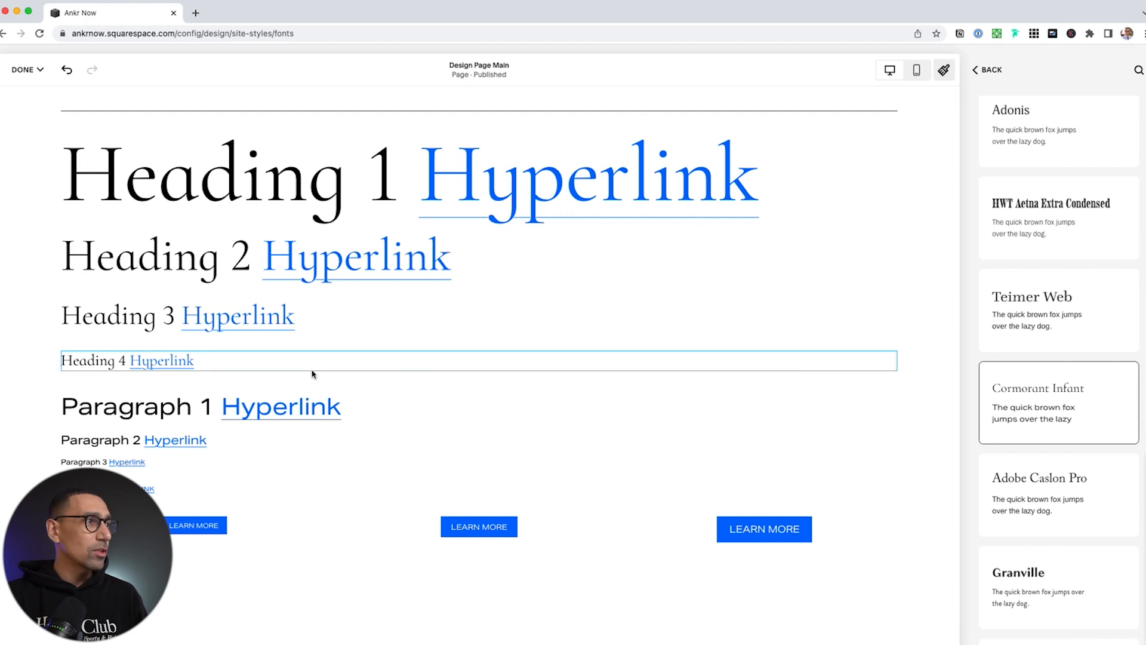
pyautogui.scroll(-3, 1066, 552)
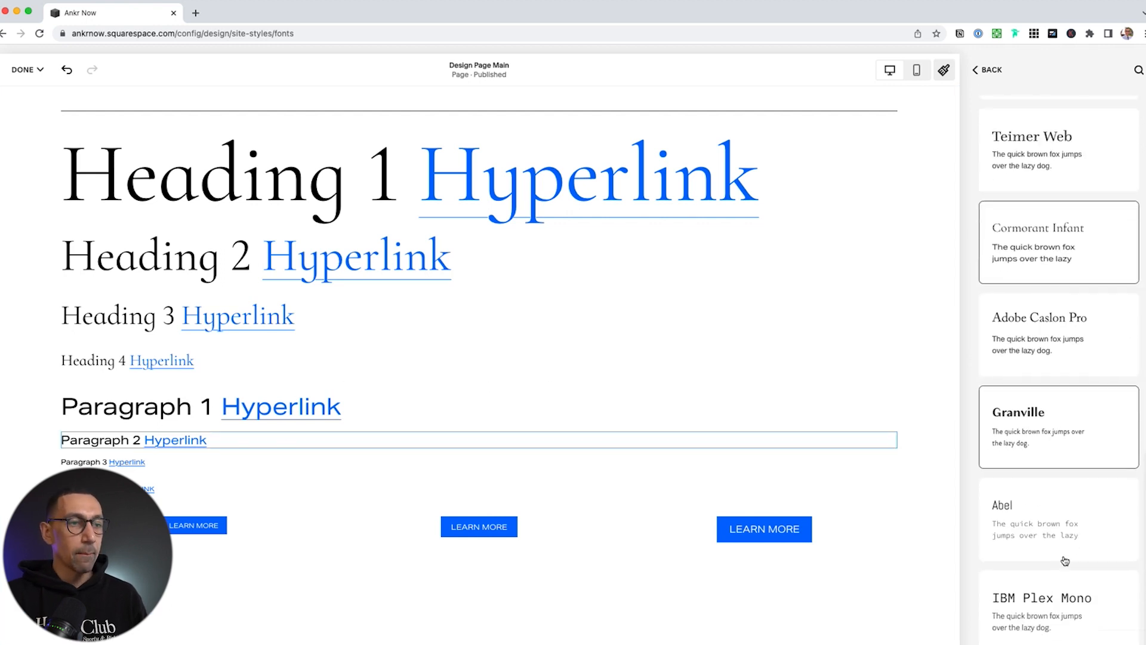
pyautogui.scroll(8, 1045, 538)
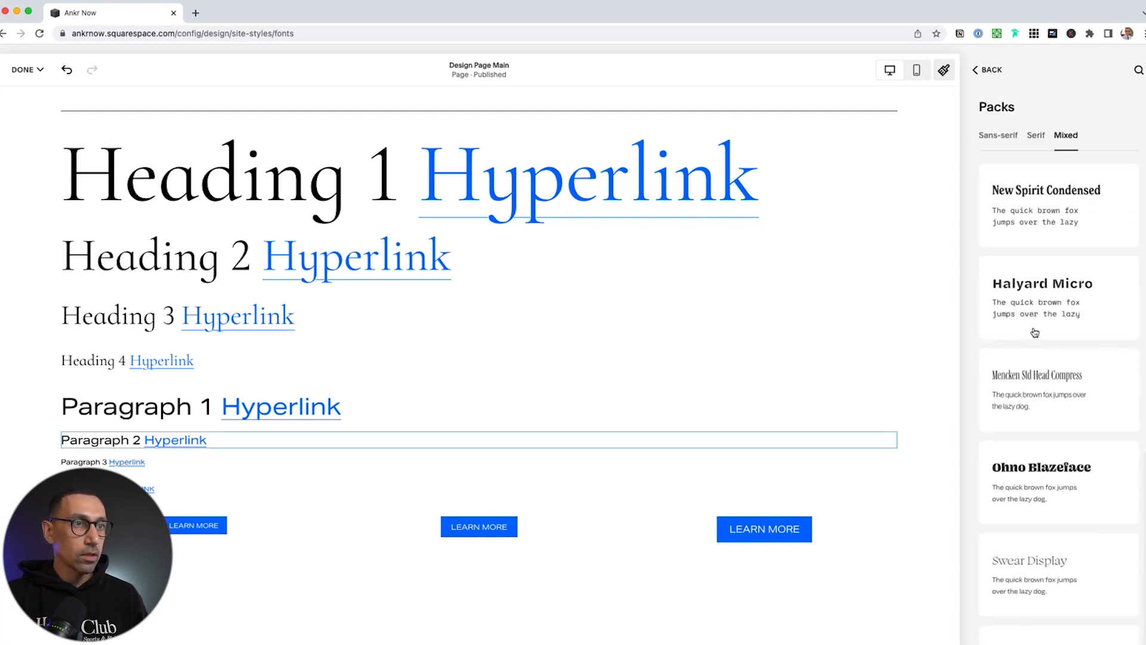
# Compare Halyard Micro and Mencken Std Head Compress, then apply the New Spirit Condensed font pack
pyautogui.click(1057, 286)
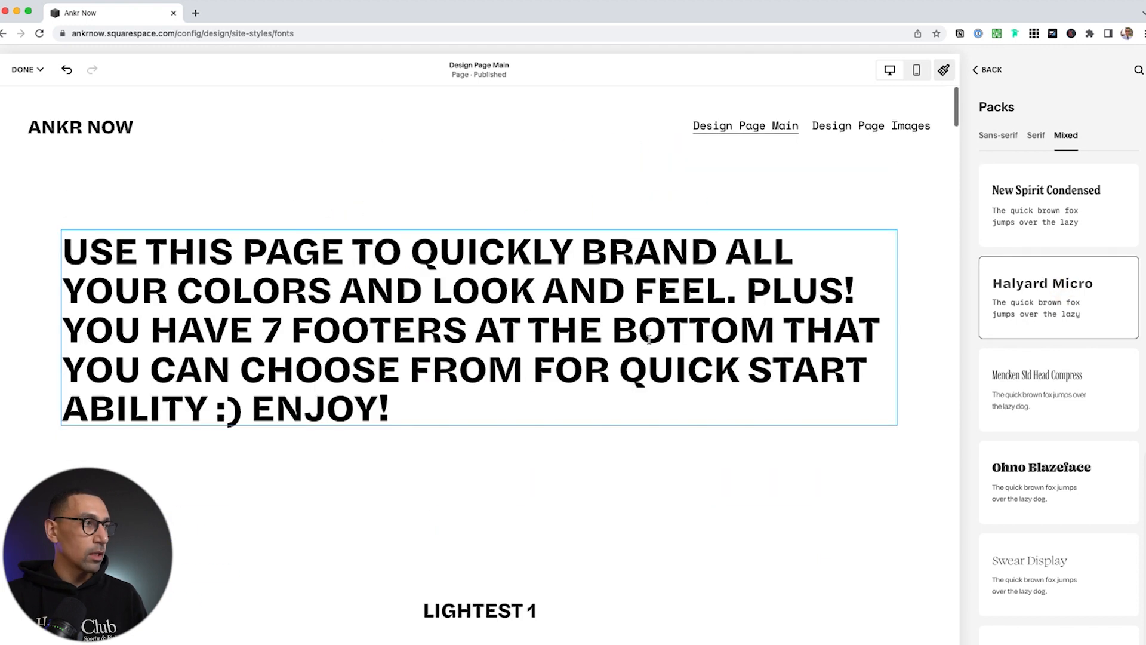
pyautogui.click(1069, 384)
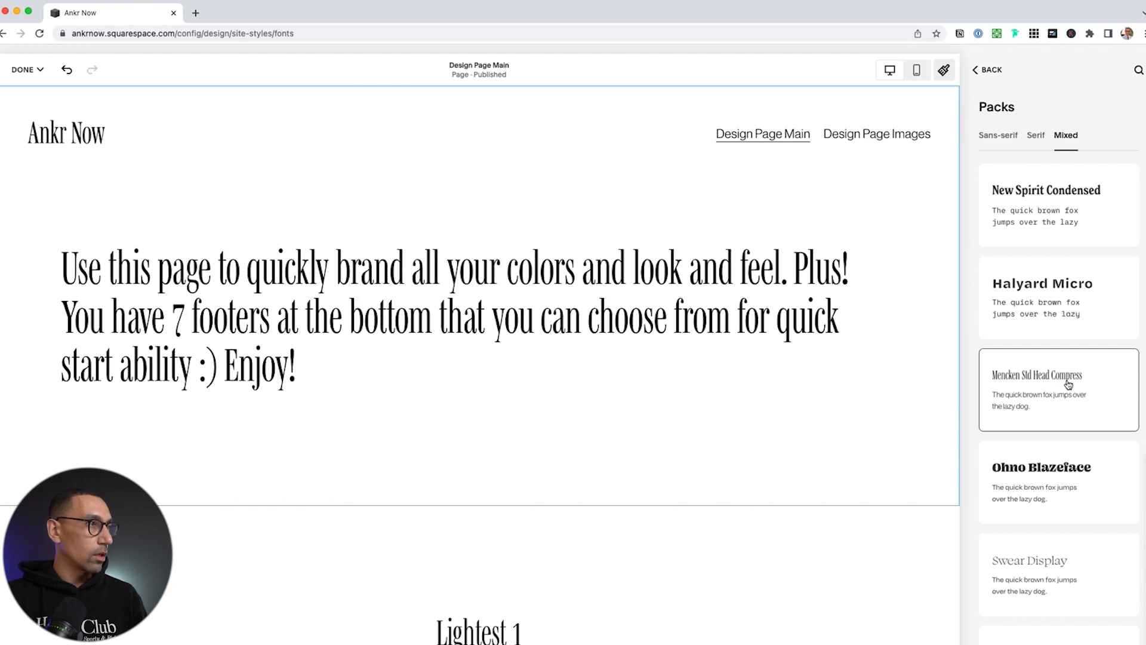
pyautogui.click(1051, 242)
pyautogui.scroll(-8, 521, 507)
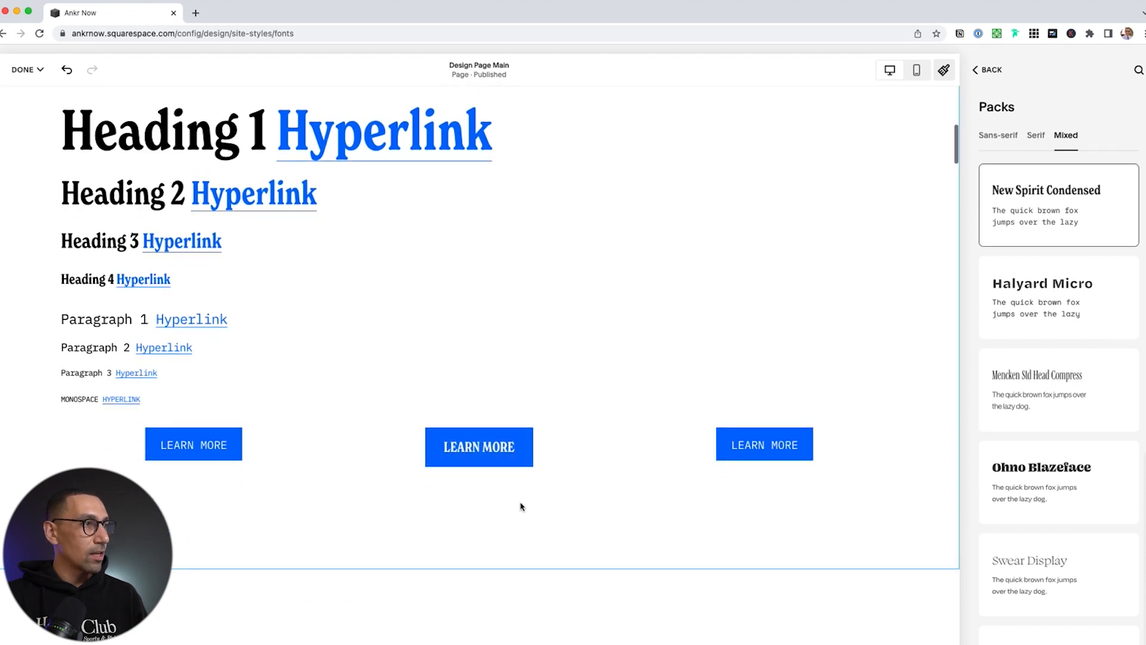
pyautogui.scroll(-6, 521, 506)
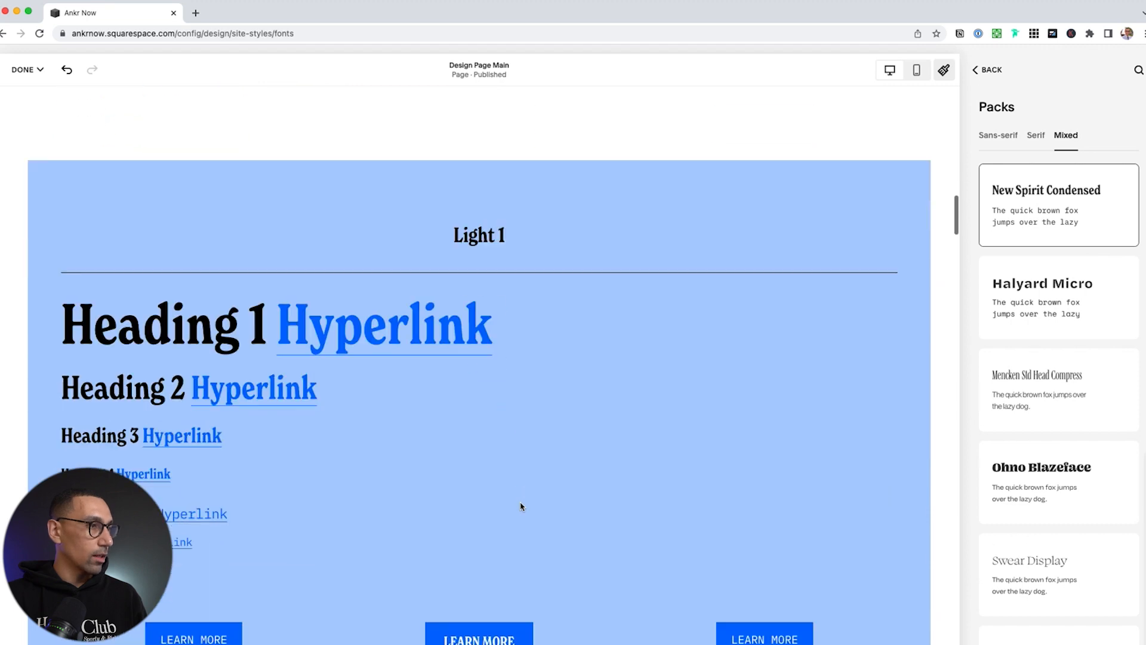
pyautogui.scroll(-20, 522, 506)
pyautogui.scroll(-20, 522, 506)
pyautogui.scroll(-4, 521, 507)
pyautogui.scroll(12, 519, 504)
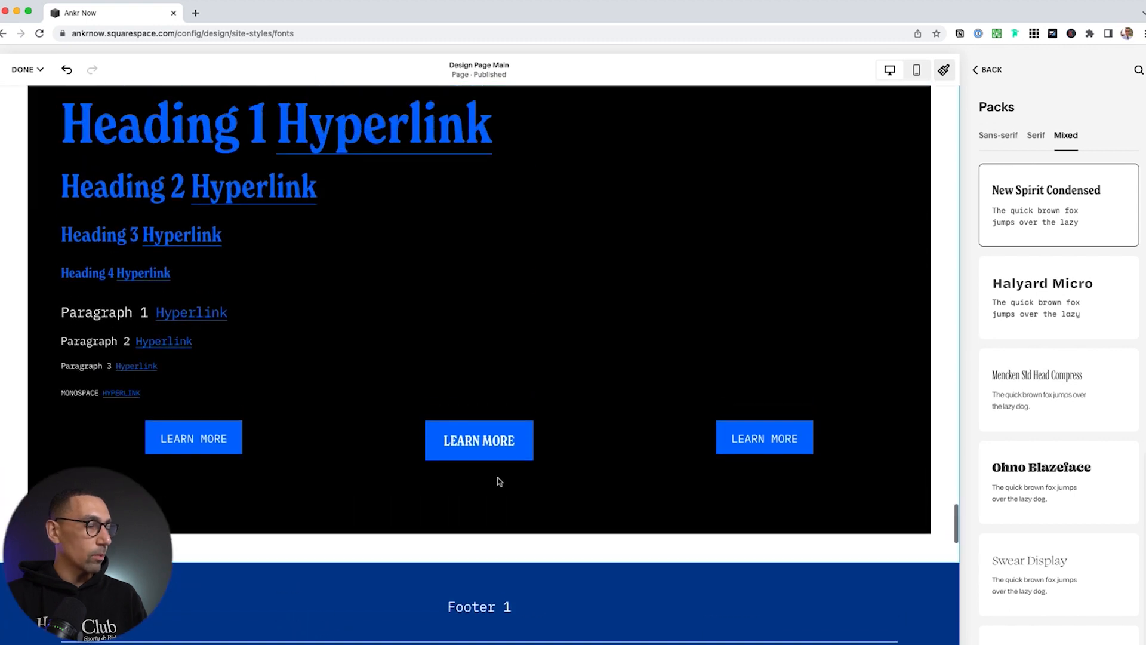
pyautogui.scroll(15, 500, 481)
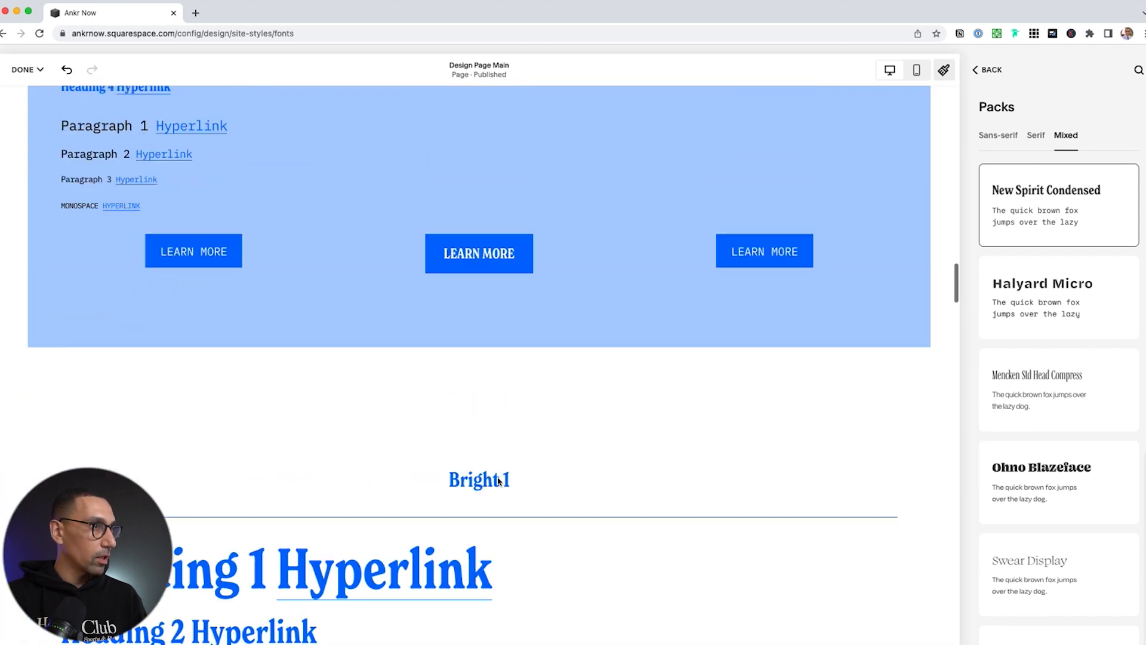
pyautogui.scroll(7, 498, 479)
pyautogui.scroll(-5, 430, 418)
pyautogui.scroll(1, 262, 331)
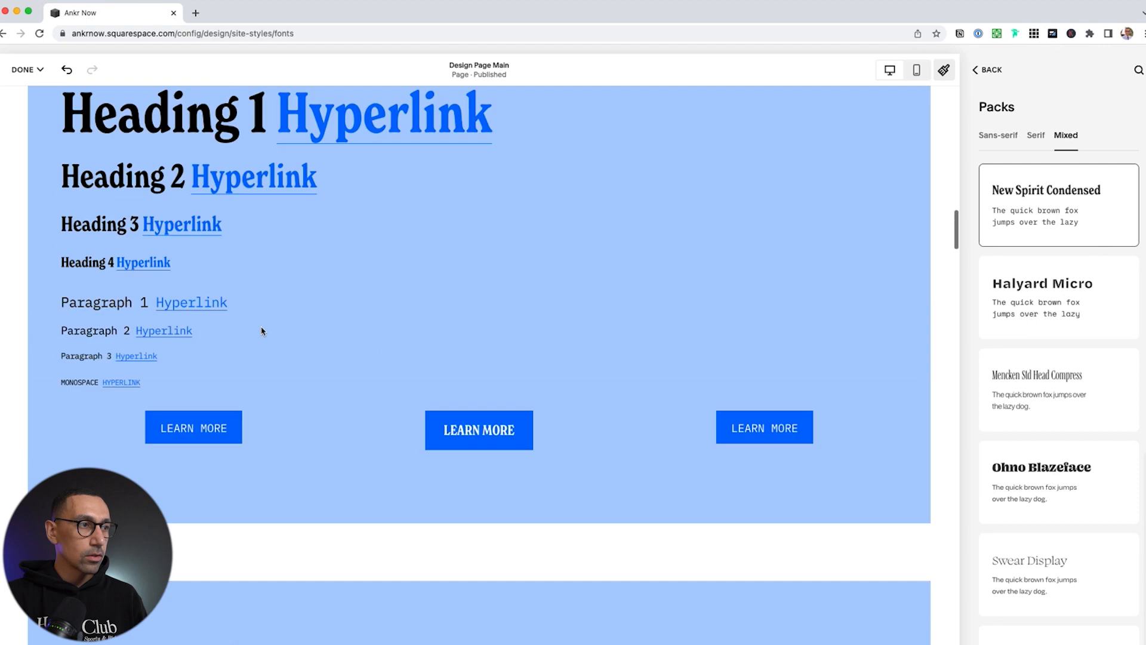
pyautogui.scroll(20, 262, 331)
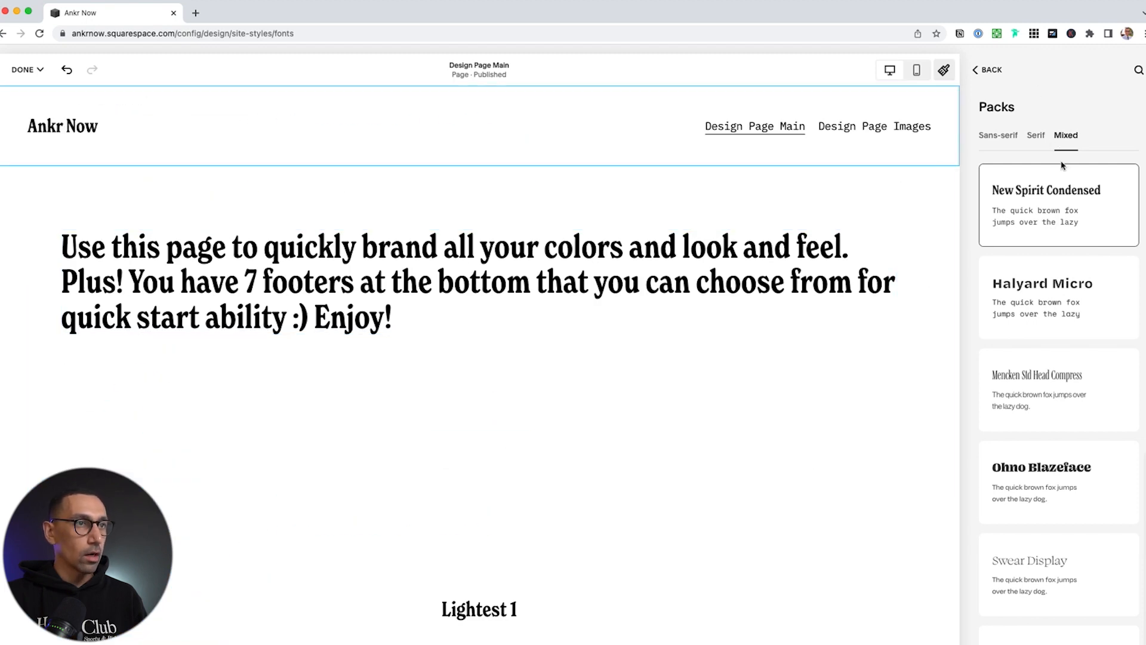
# Go back to the main font settings and open the Headings style settings
pyautogui.click(991, 71)
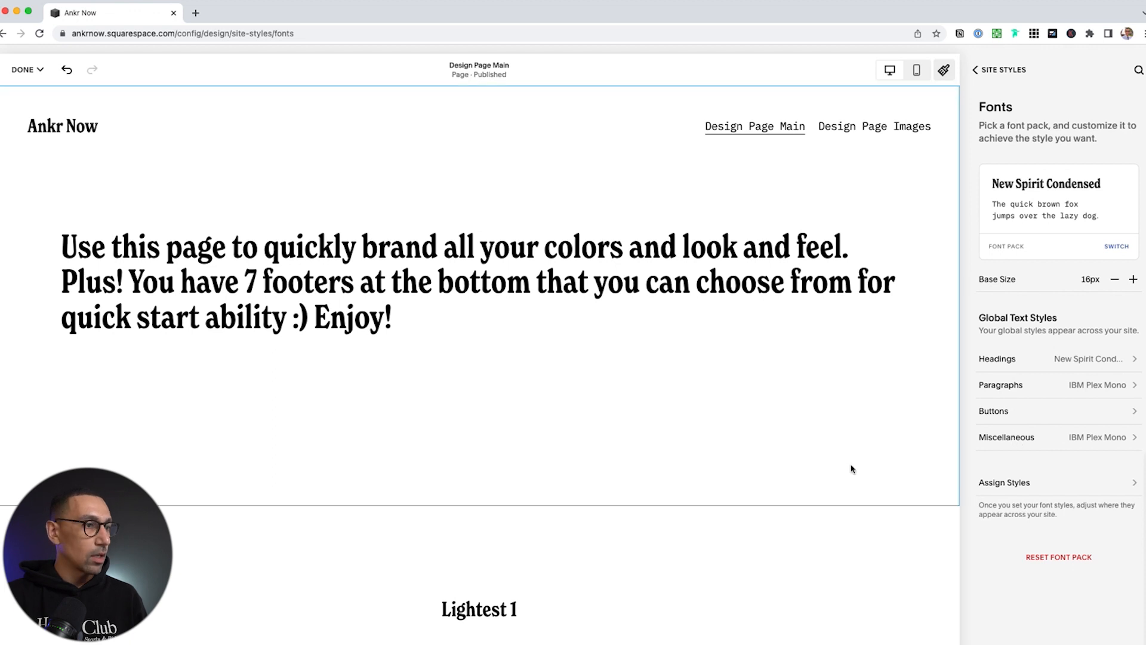
pyautogui.scroll(-8, 852, 468)
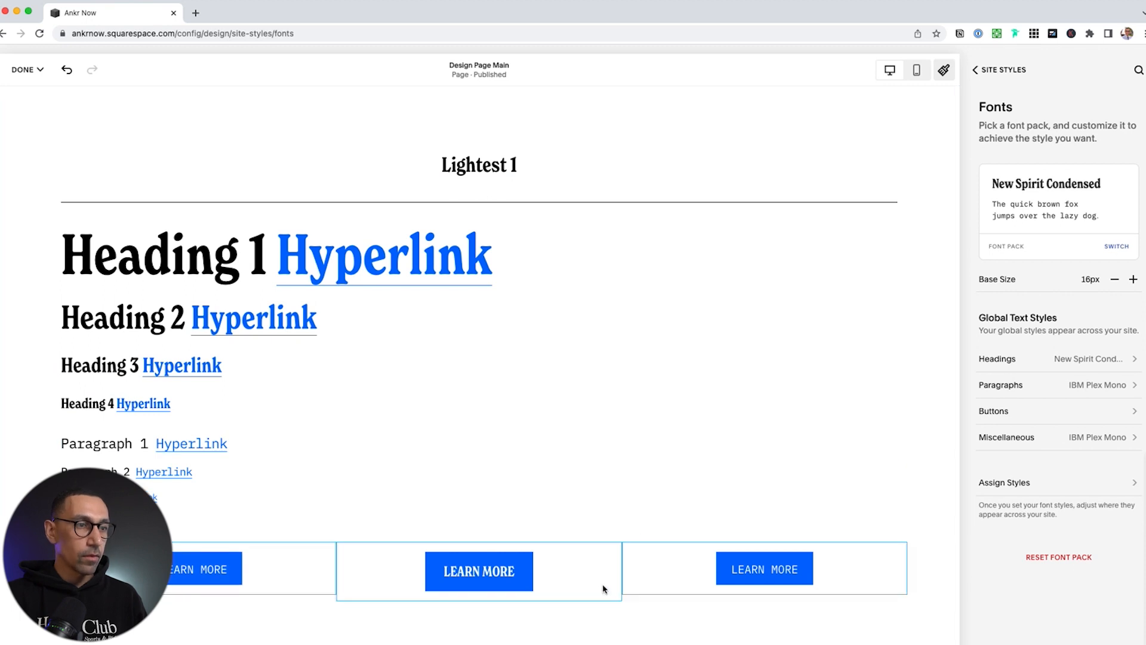
pyautogui.scroll(7, 627, 317)
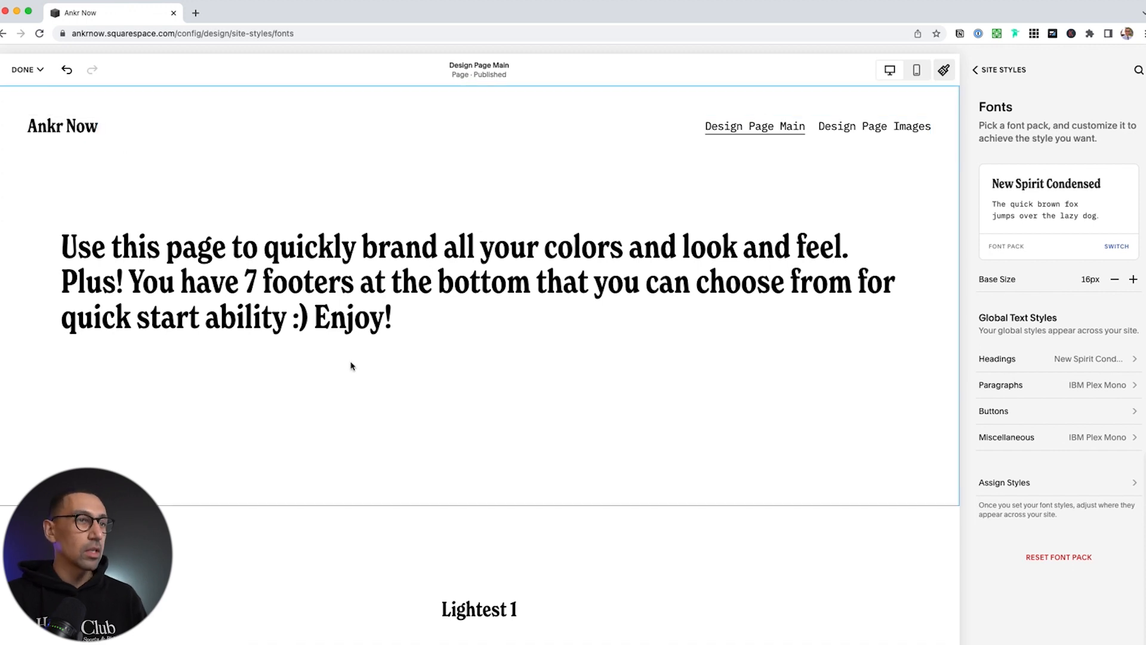
pyautogui.scroll(-8, 351, 363)
pyautogui.scroll(2, 351, 365)
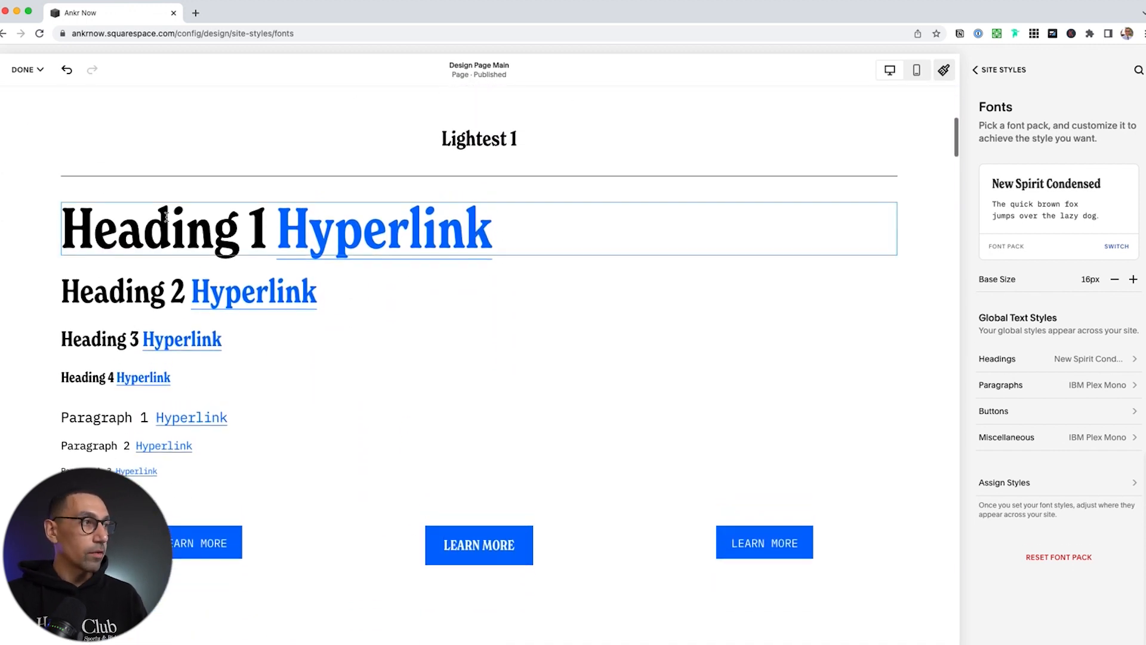
pyautogui.click(1075, 360)
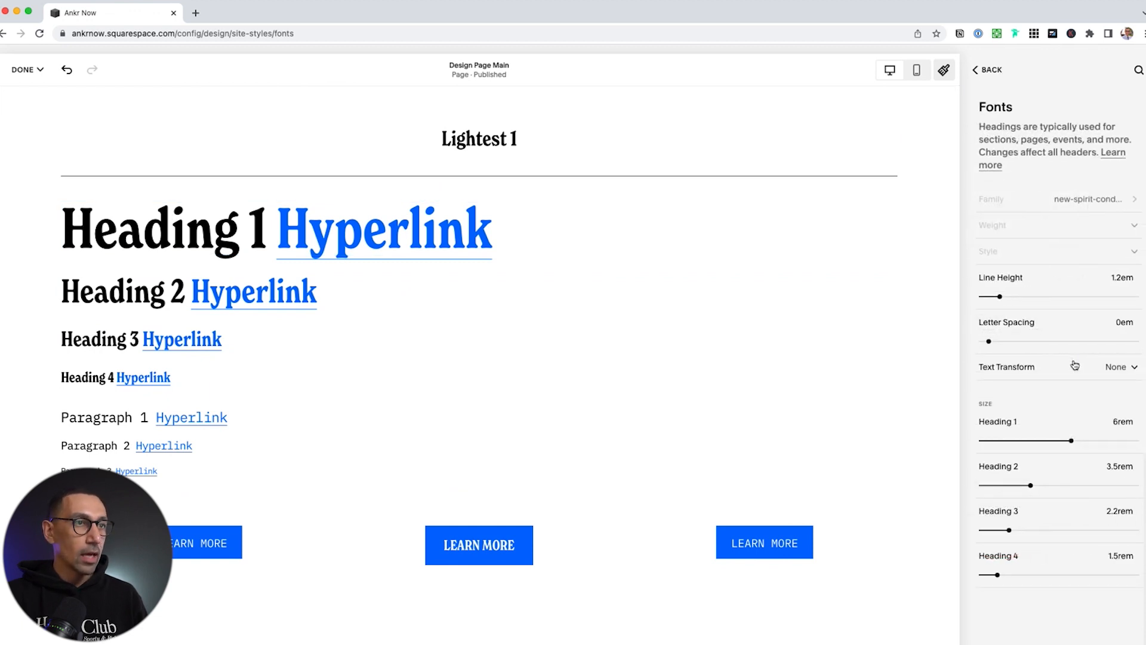
# Set the heading font weight to 700 after briefly trying 300
pyautogui.click(1128, 232)
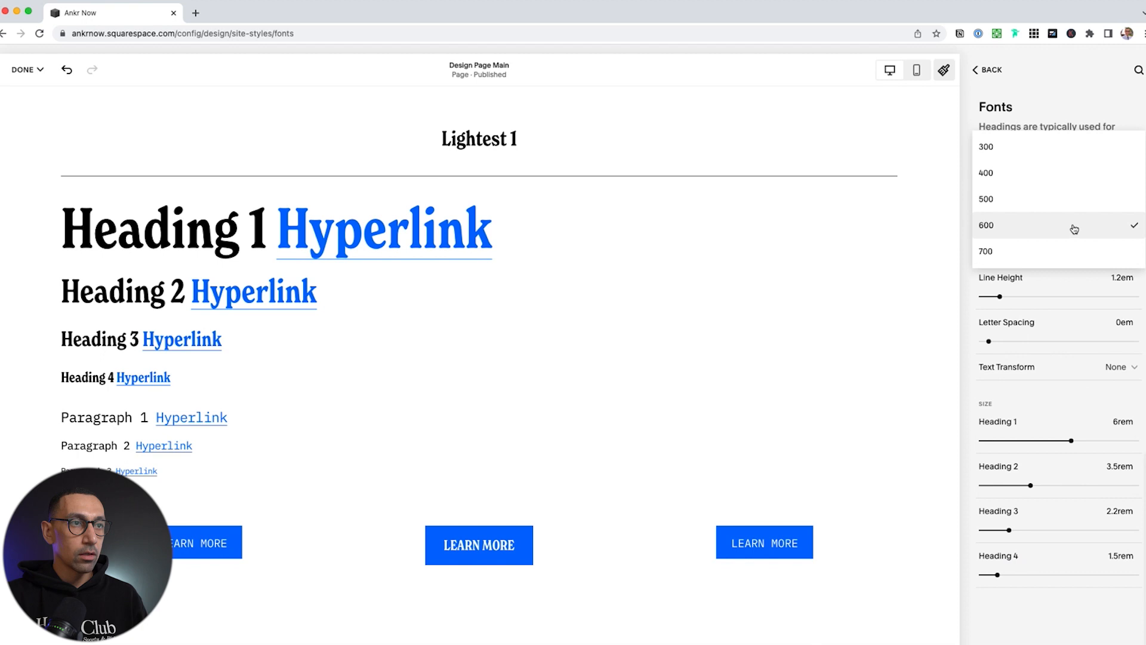
pyautogui.click(1023, 153)
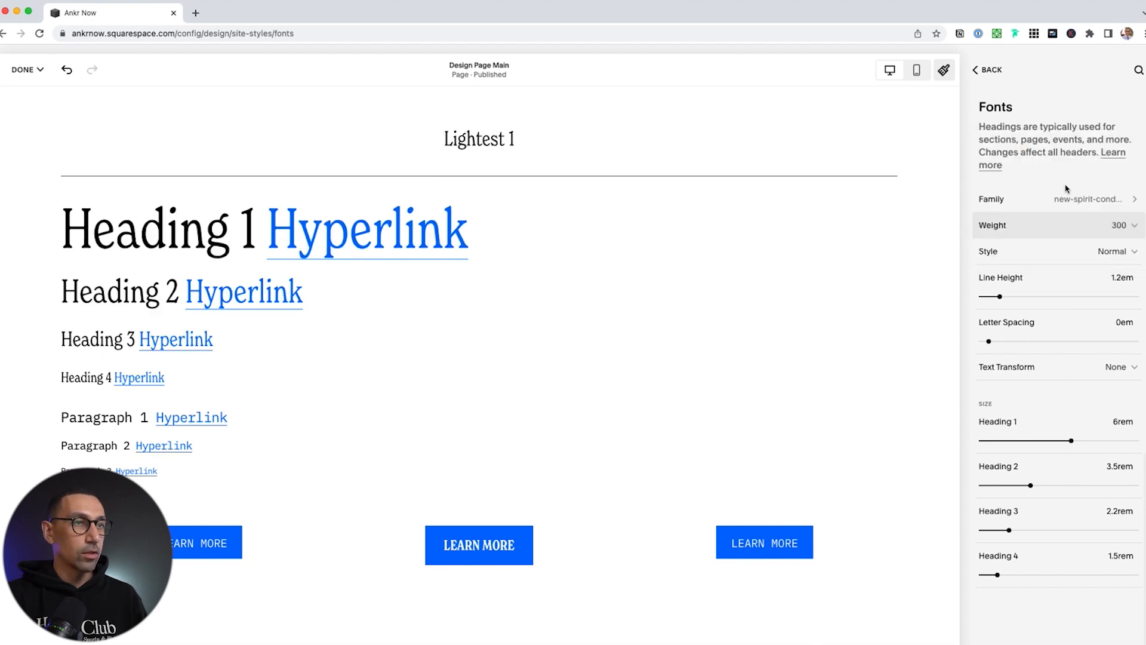
pyautogui.click(1118, 225)
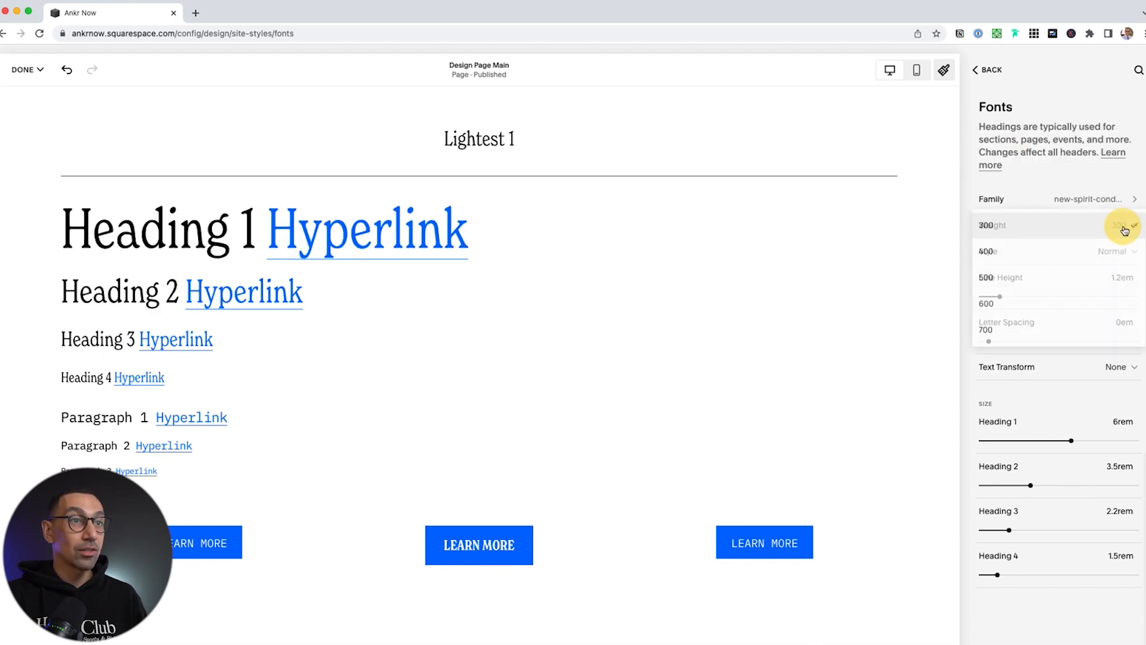
pyautogui.click(1052, 325)
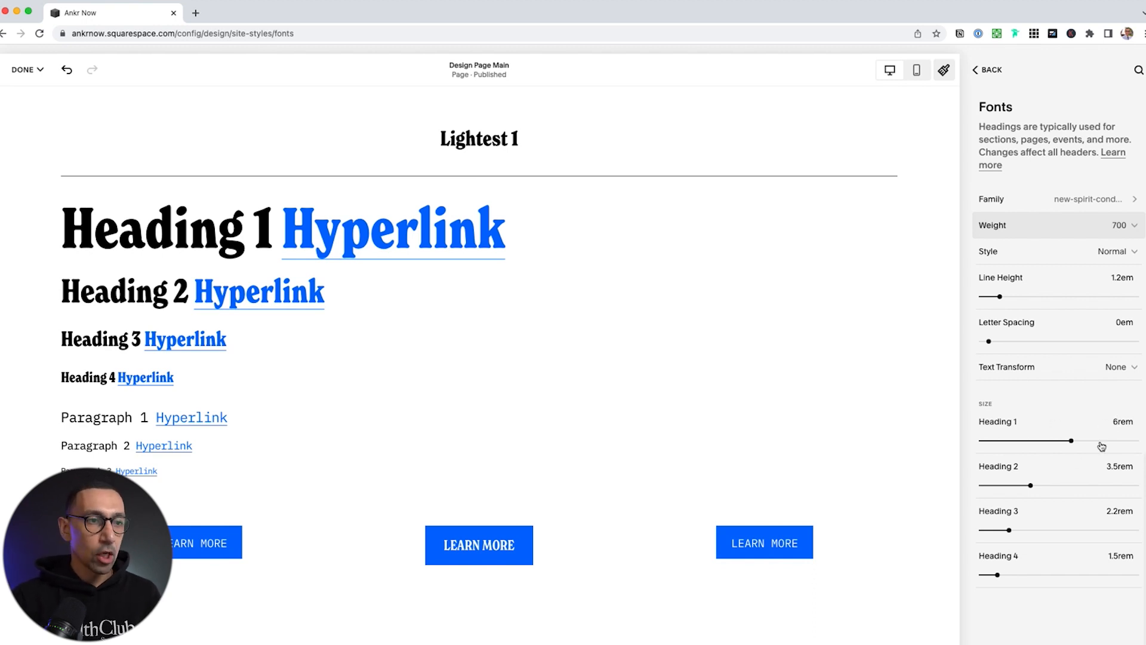
# Set the Heading 1 size to 6rem
pyautogui.click(1009, 440)
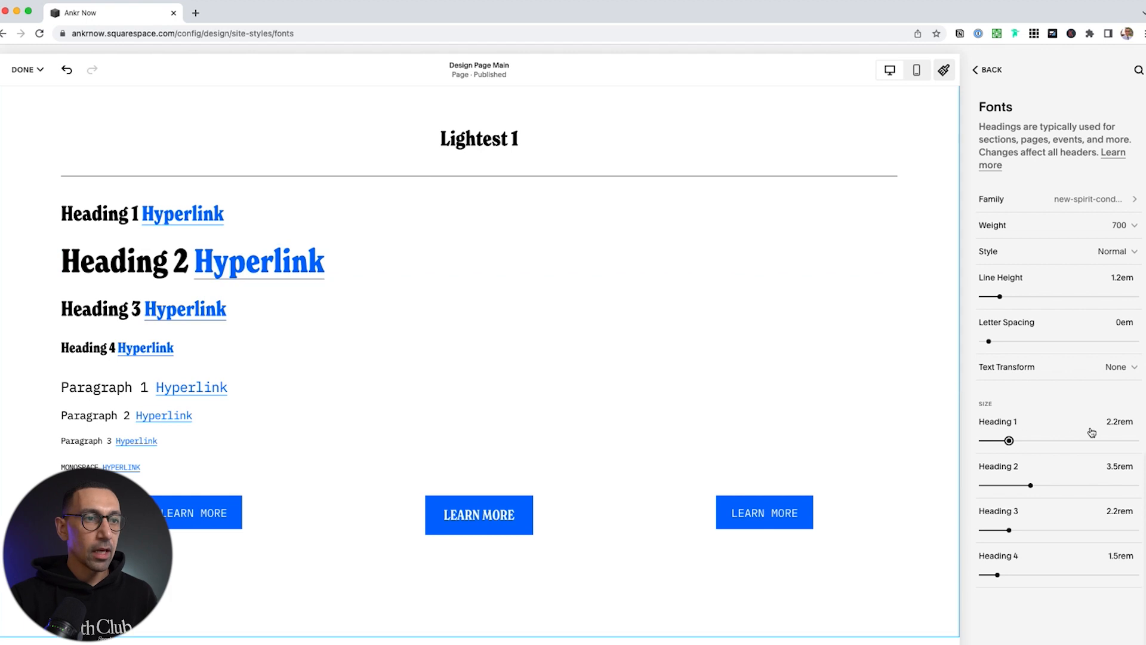
pyautogui.click(1118, 424)
pyautogui.press('BackSpace')
pyautogui.press('BackSpace')
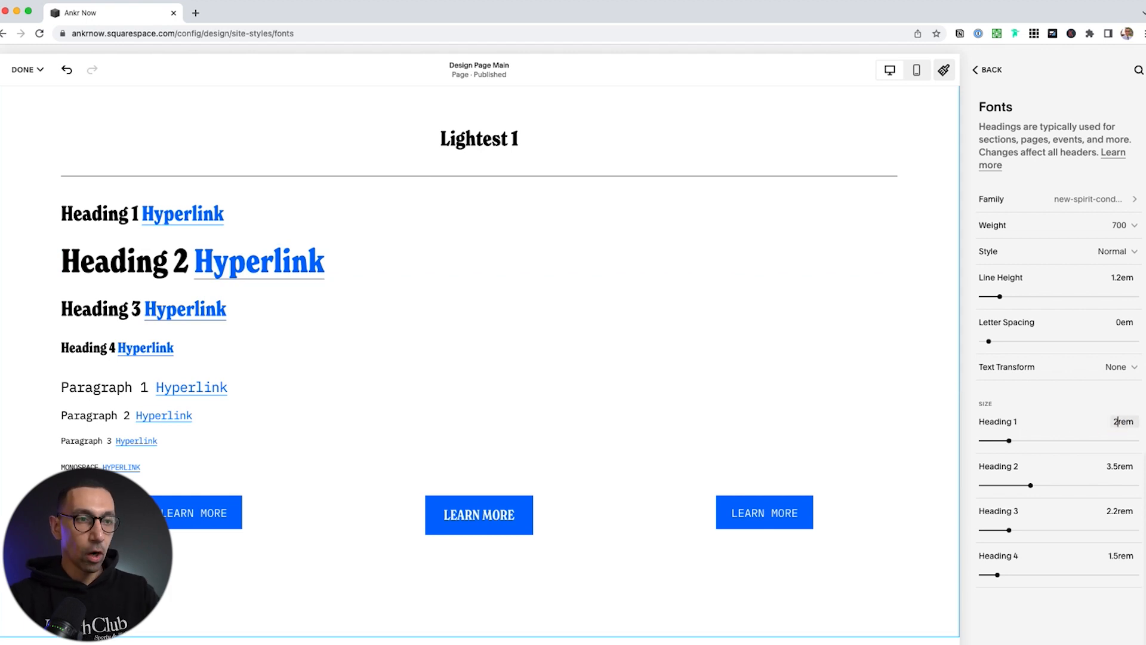
pyautogui.write('6')
pyautogui.press('Return')
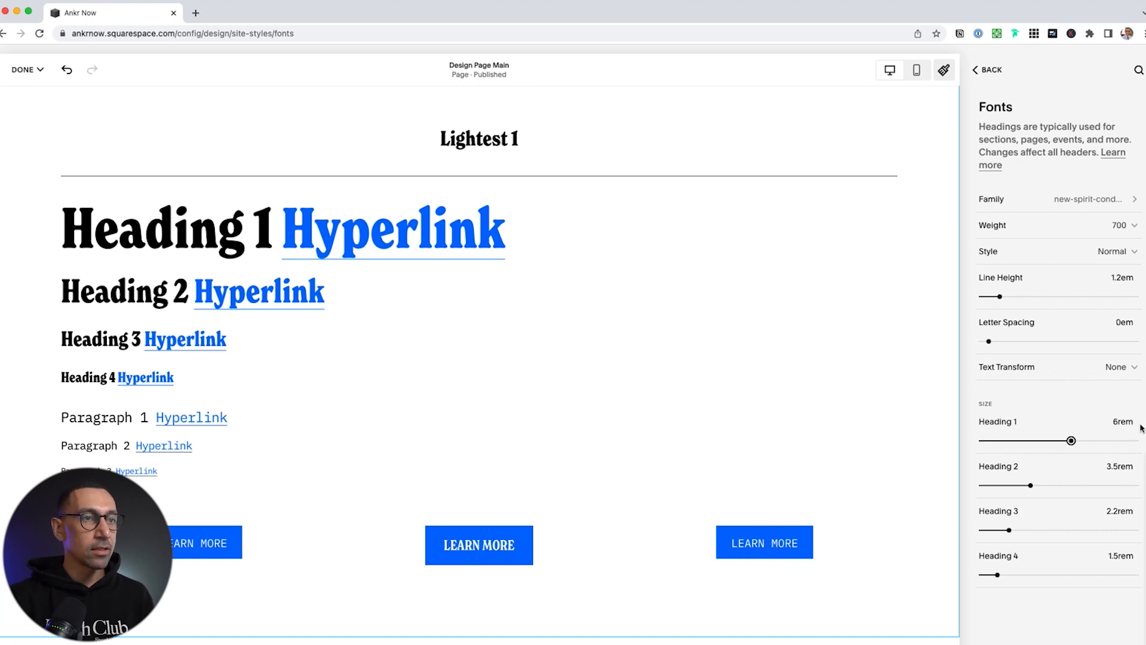
pyautogui.press('super+t')
# Search Chrome for 'css rem what does it mean', then return to the Ankr Now editor tab
pyautogui.write('css ')
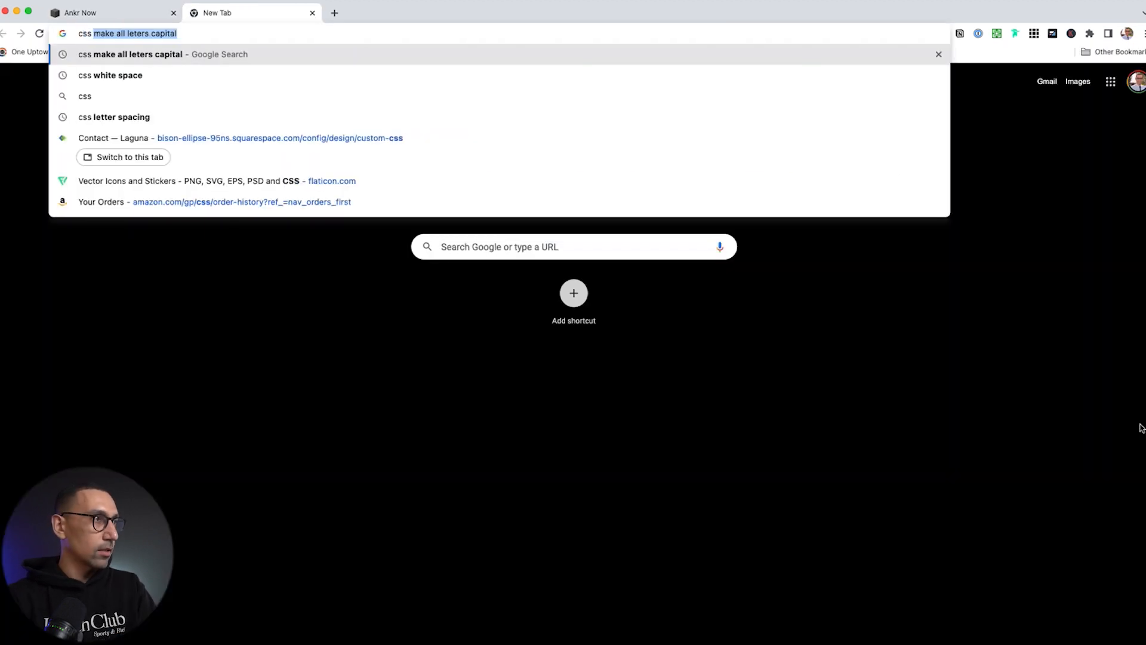
pyautogui.write('rem what does it mean')
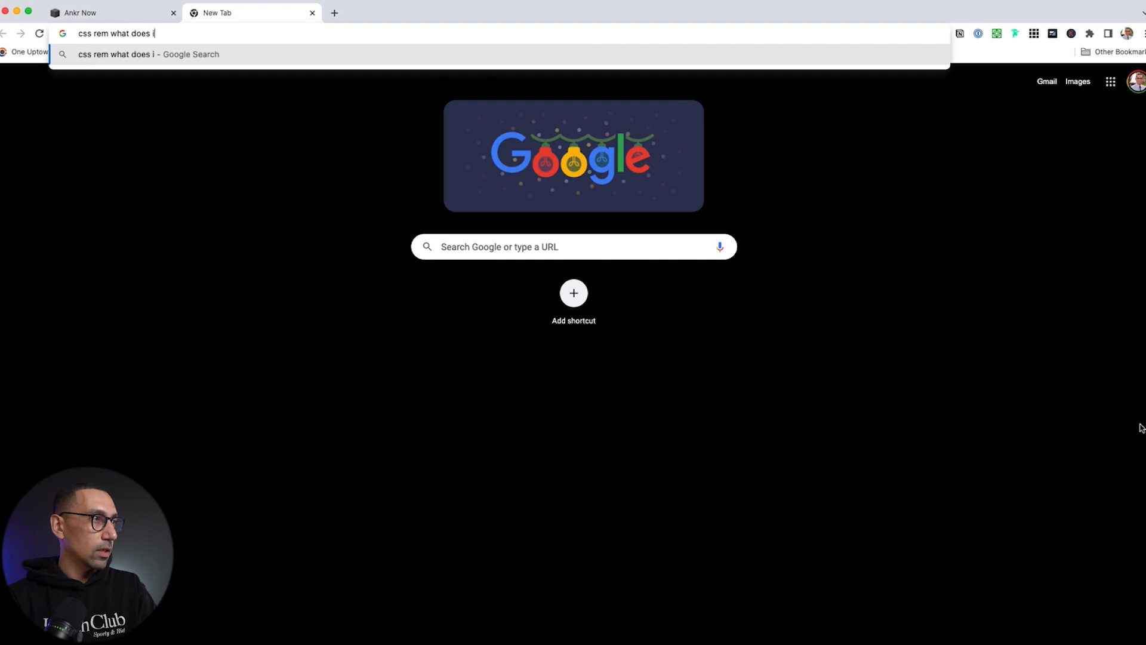
pyautogui.press('Return')
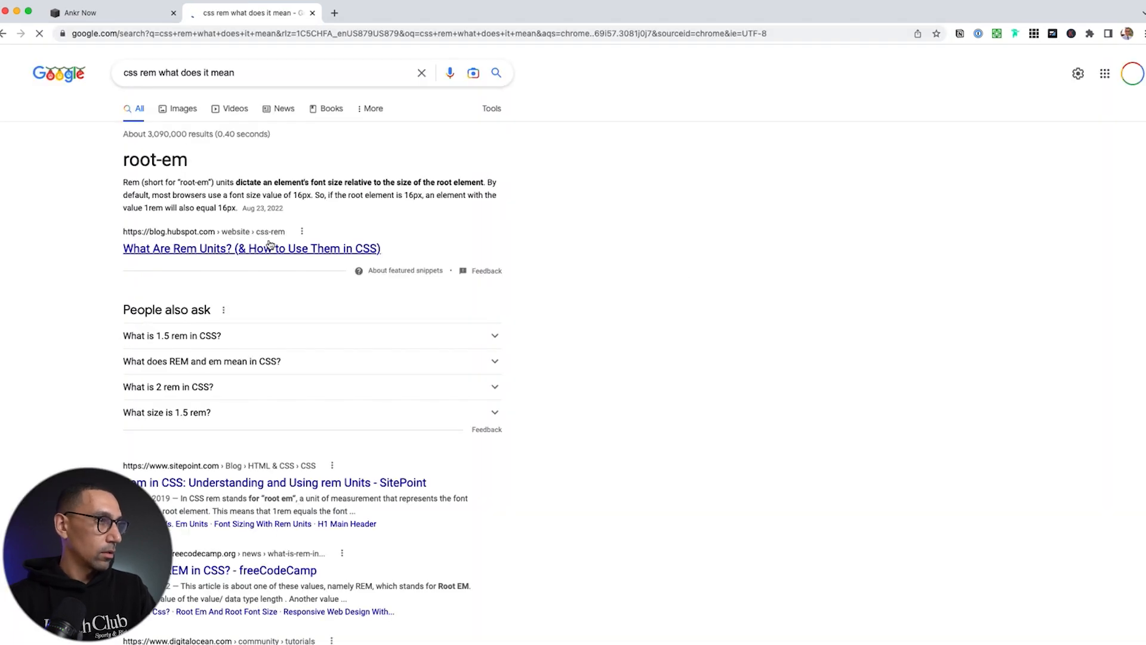
pyautogui.scroll(5, 269, 246)
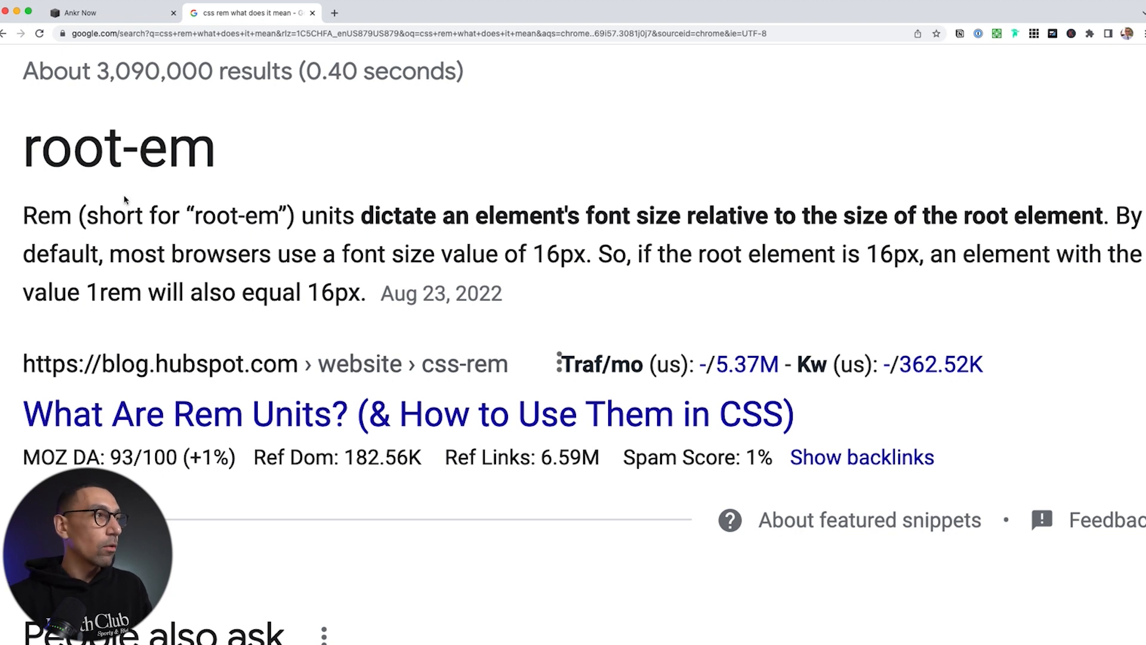
pyautogui.click(120, 14)
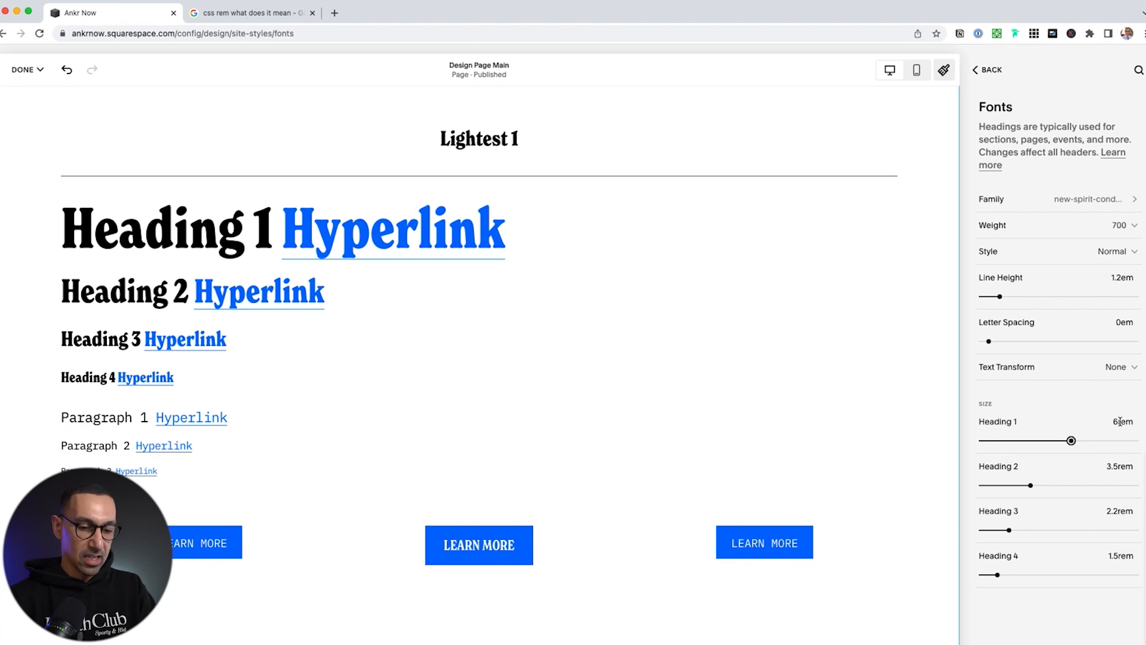
pyautogui.press('super+space')
pyautogui.write('16*')
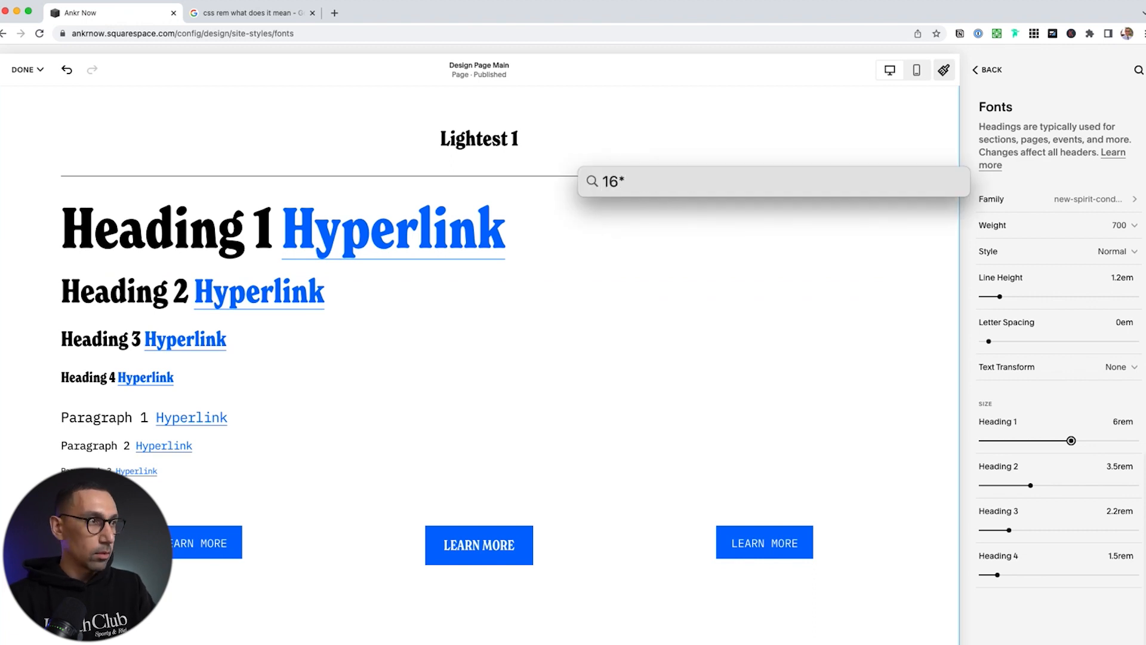
pyautogui.write('6')
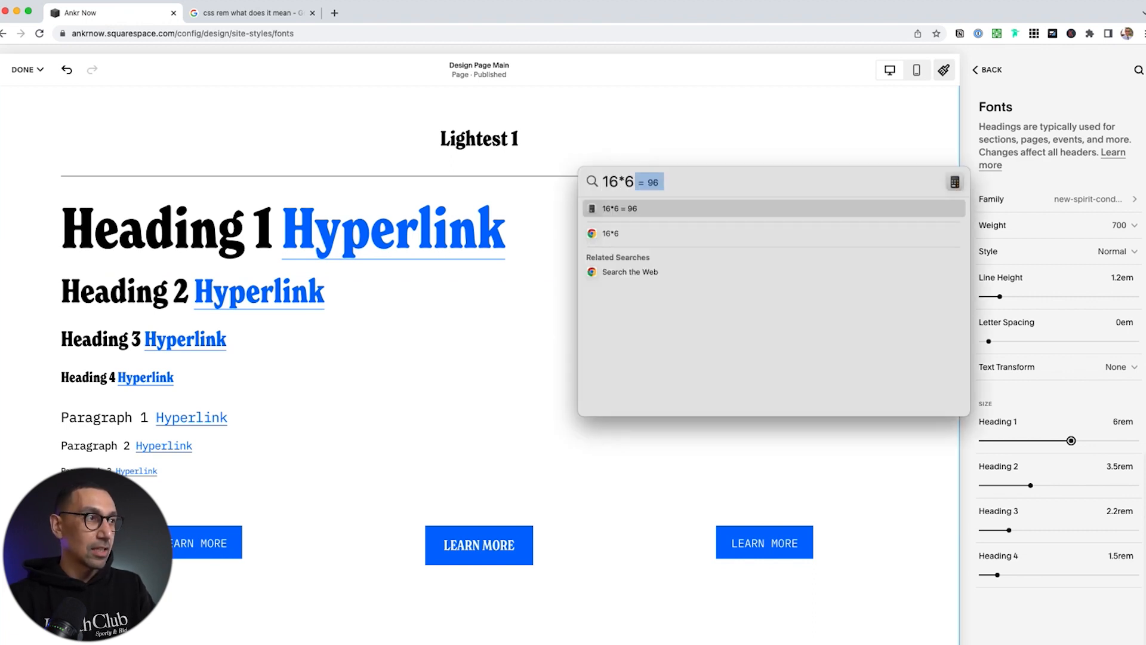
pyautogui.press('Escape')
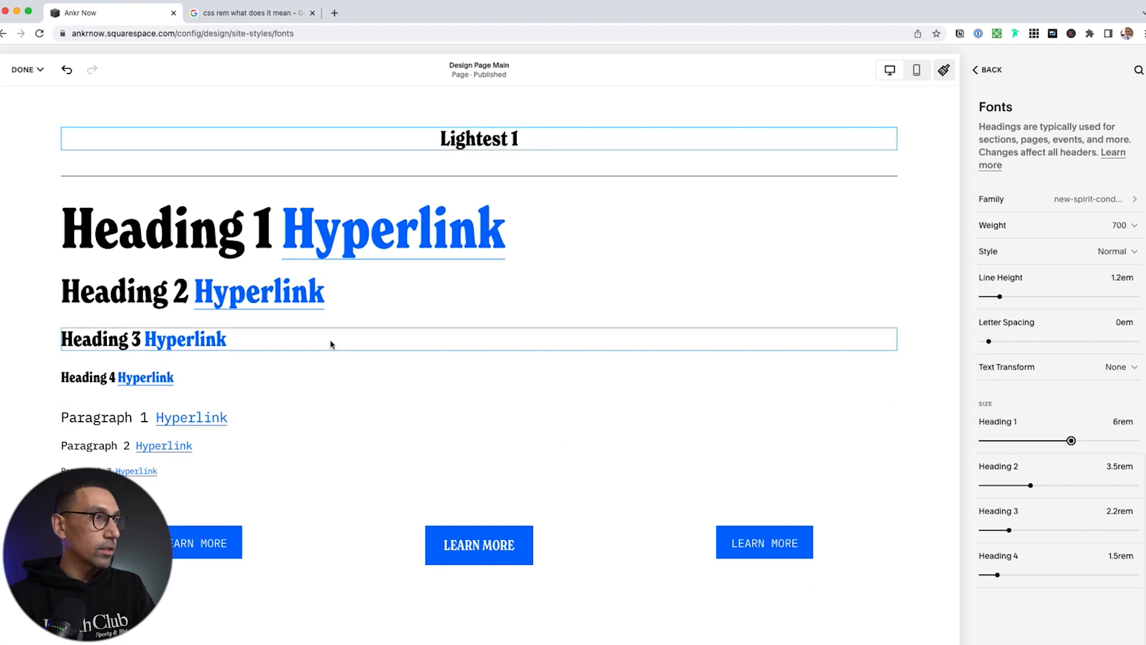
pyautogui.click(1122, 421)
pyautogui.write('96px')
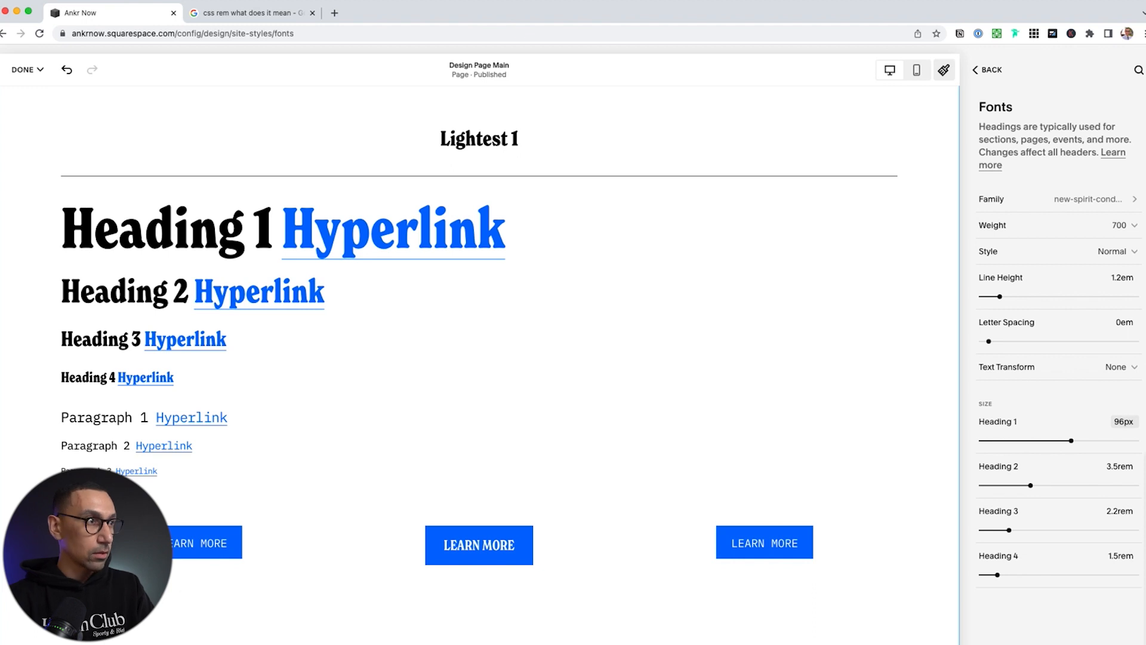
pyautogui.press('Return')
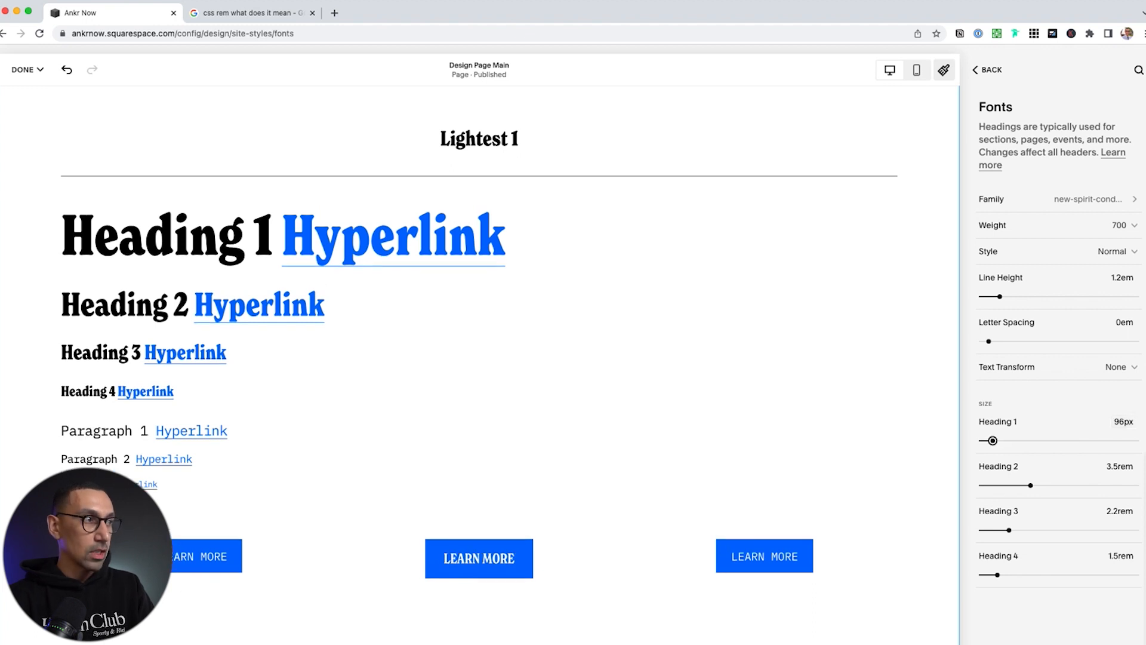
pyautogui.click(1123, 421)
pyautogui.click(1124, 421)
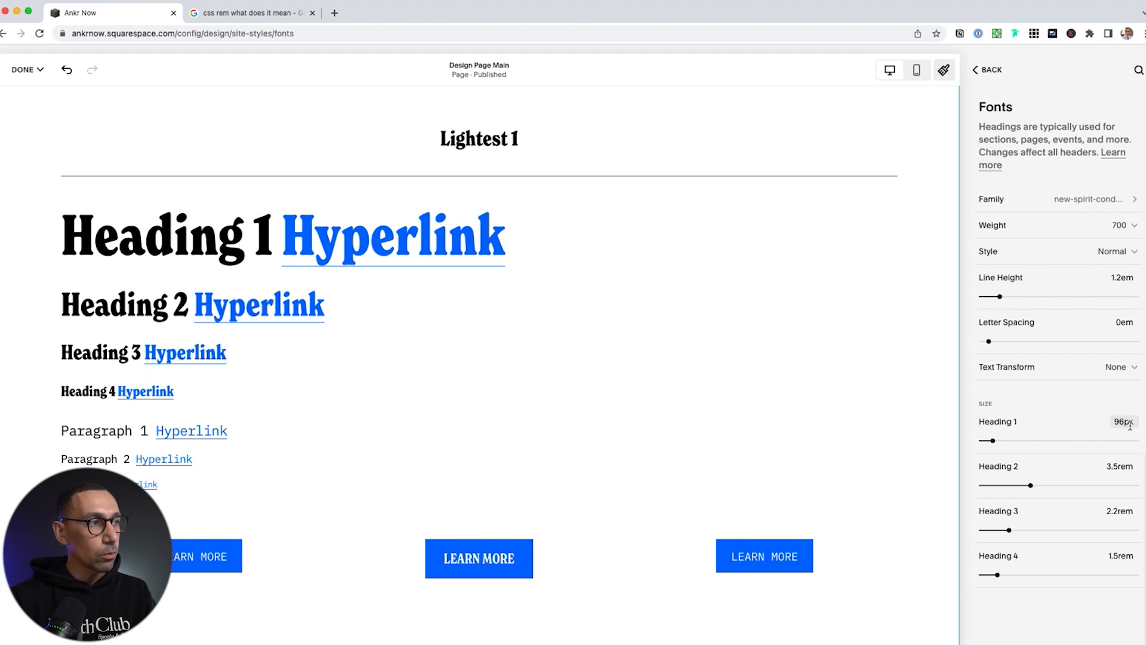
pyautogui.click(918, 71)
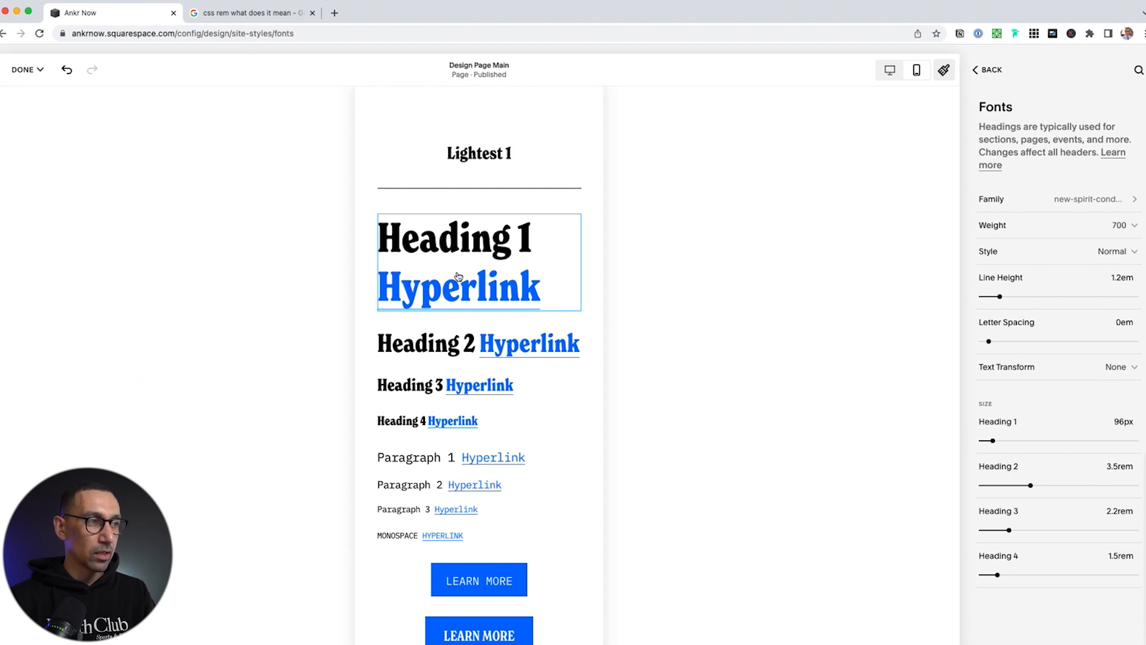
pyautogui.click(891, 70)
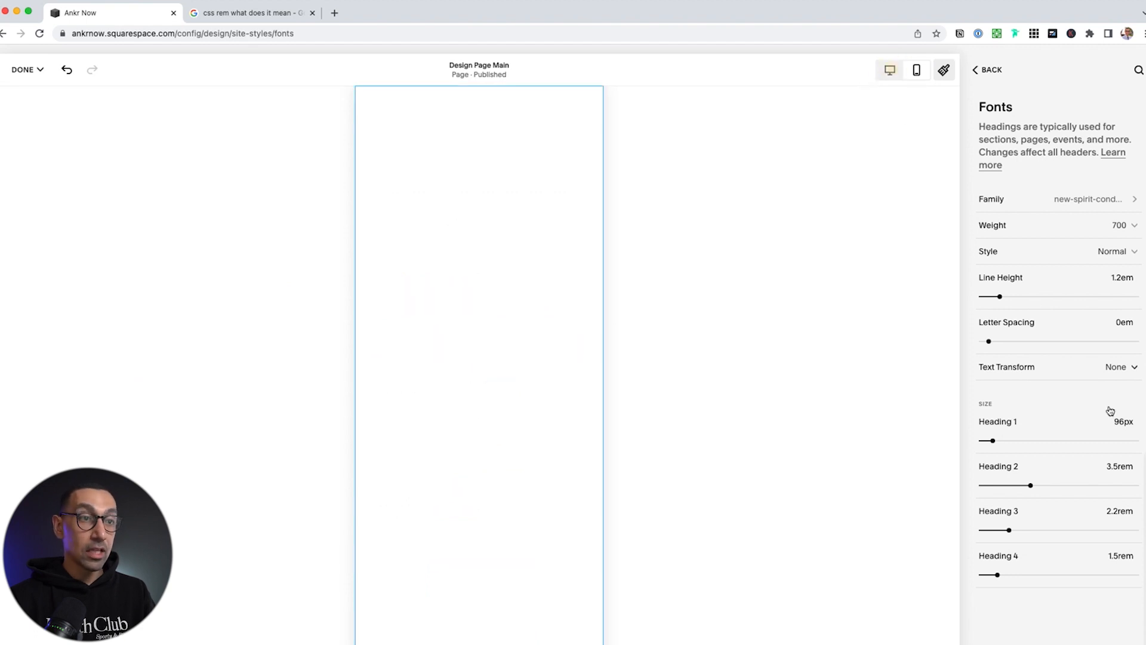
pyautogui.click(1124, 422)
pyautogui.write('6rem')
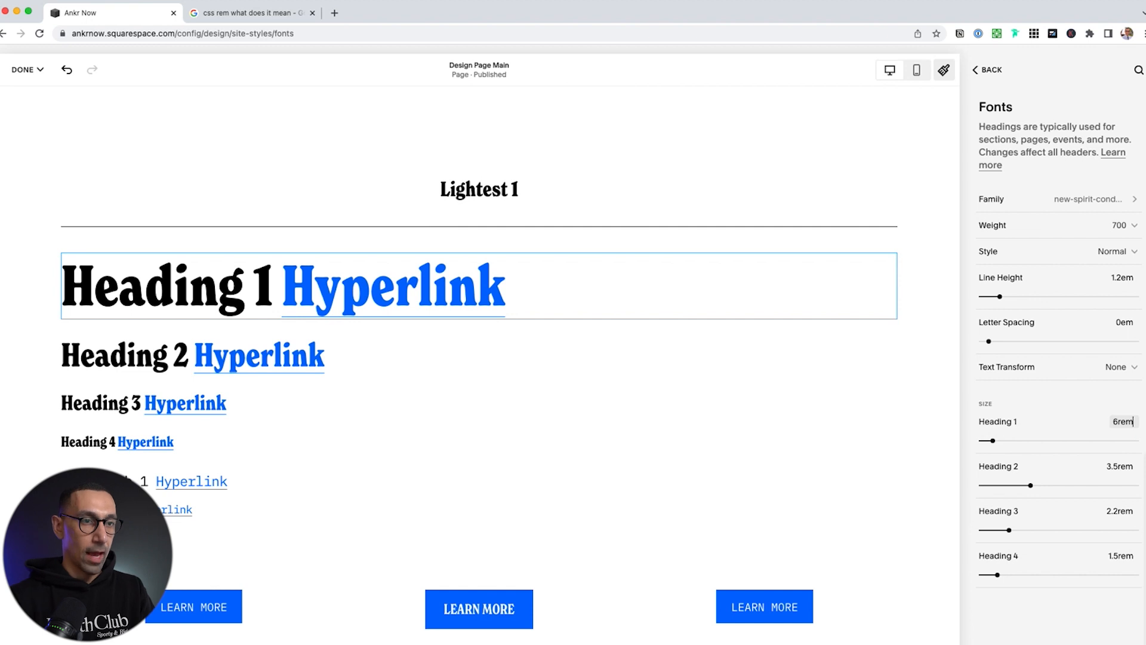
pyautogui.press('Return')
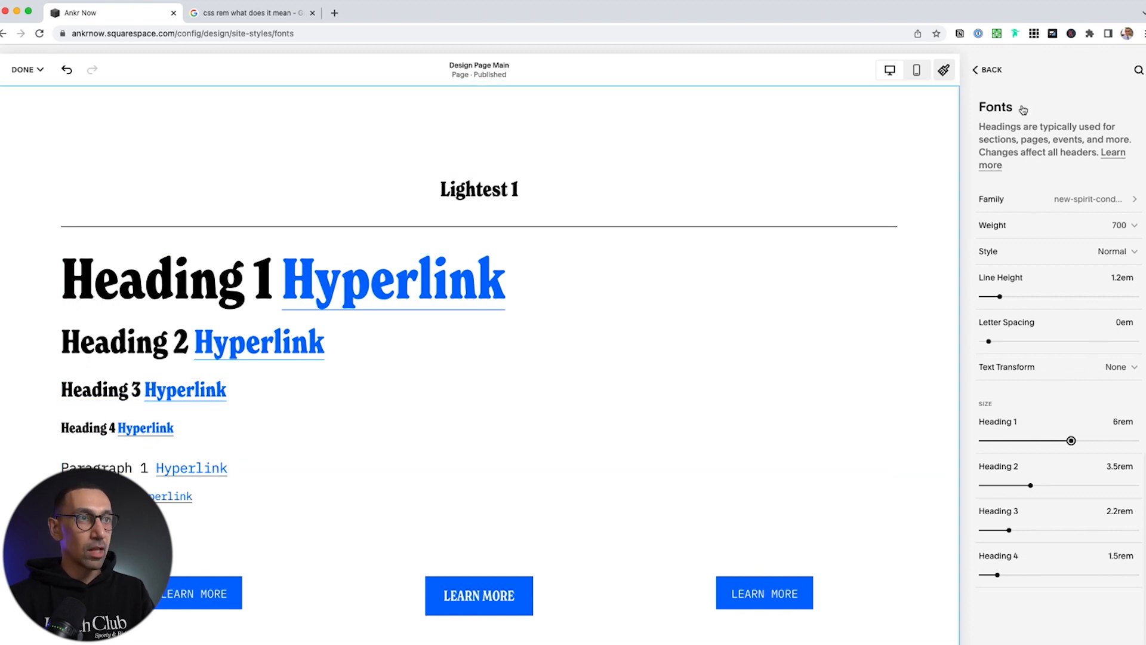
# Set Paragraph 3 to 1rem, Paragraph 2 to 1.4rem and Paragraph 1 to 1.8rem
pyautogui.click(993, 70)
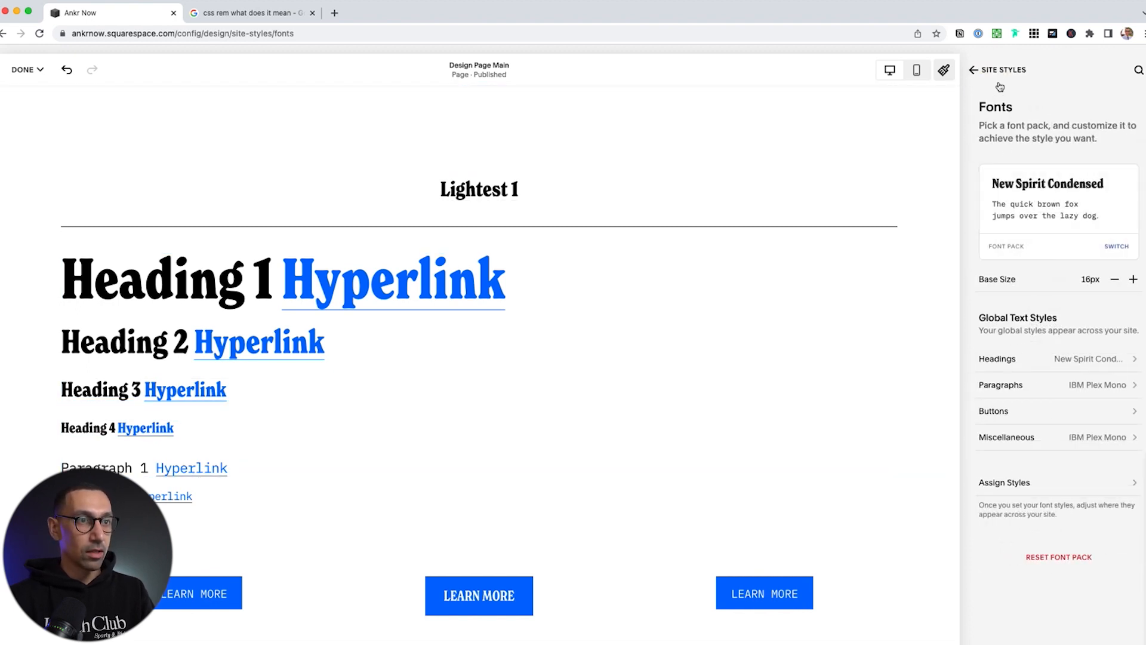
pyautogui.click(1055, 384)
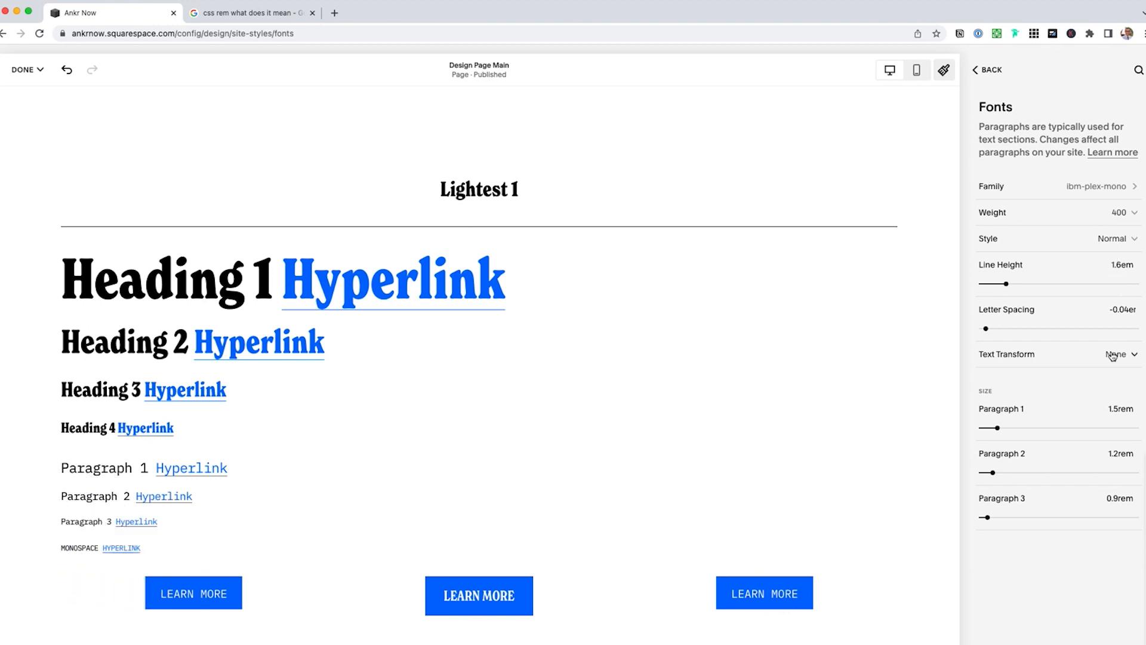
pyautogui.click(1119, 499)
pyautogui.press('Up')
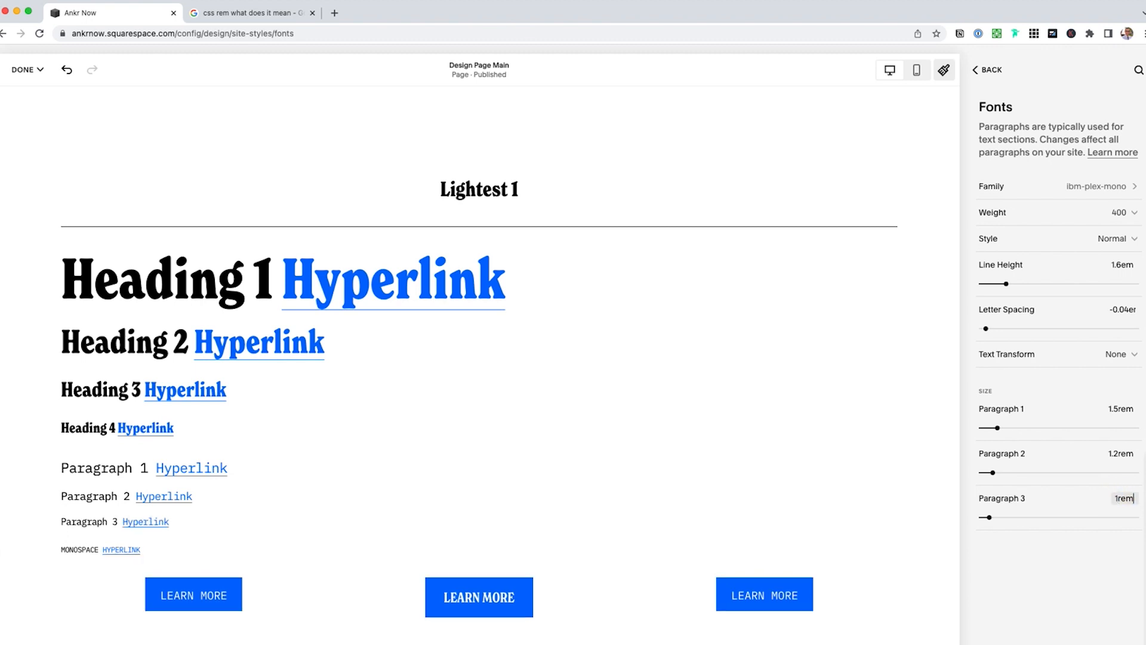
pyautogui.click(1118, 453)
pyautogui.press('Up')
pyautogui.press('Up')
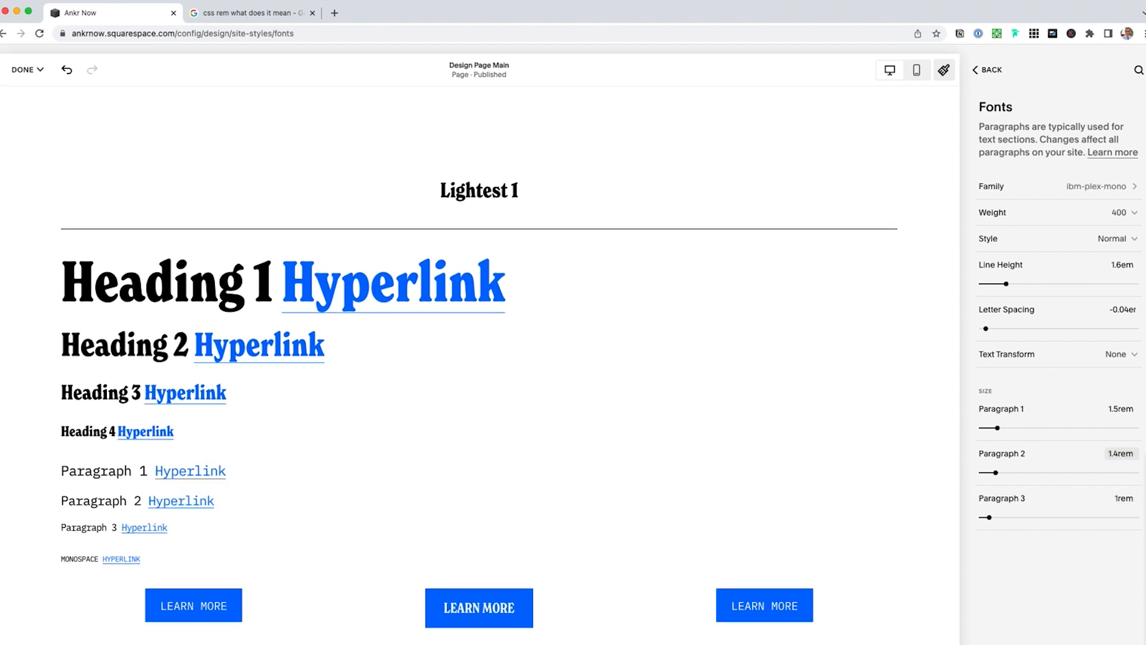
pyautogui.click(1116, 407)
pyautogui.press('Up')
pyautogui.press('Up')
pyautogui.press('Up')
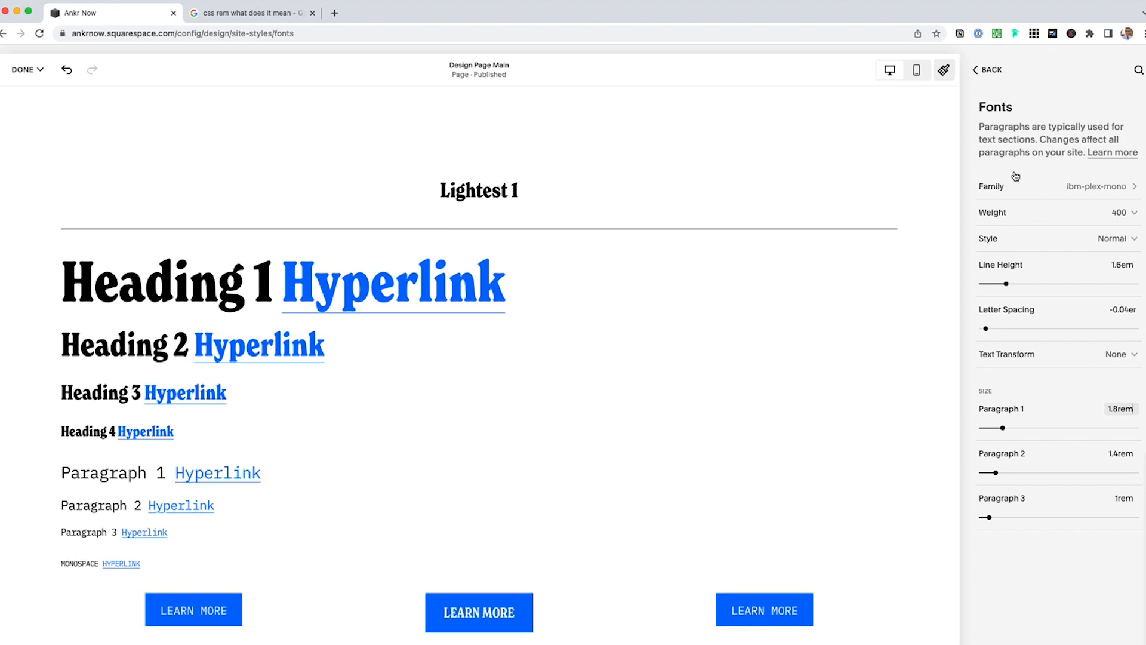
pyautogui.click(989, 71)
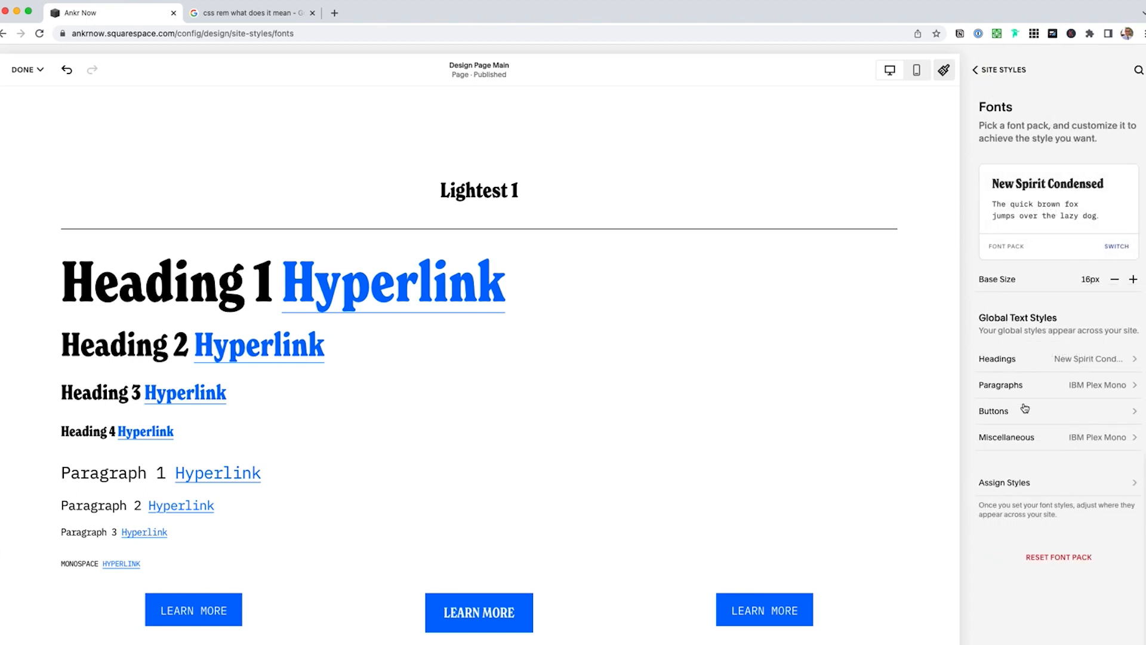
pyautogui.click(1027, 484)
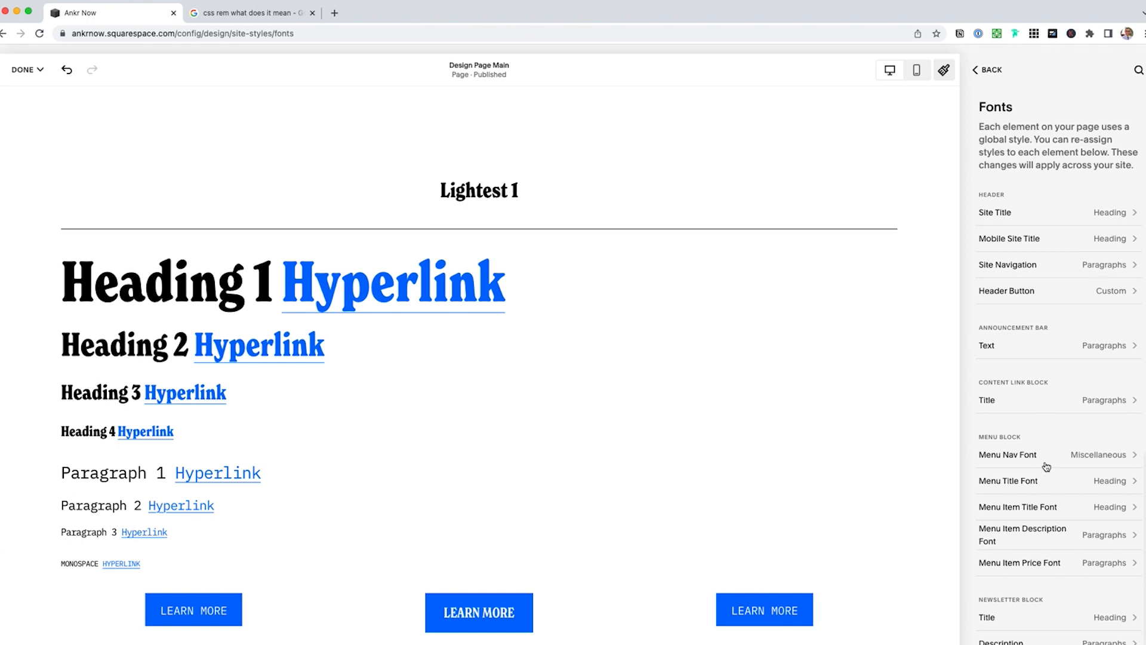
# Go back from Assign Styles through Fonts to the main Site Styles menu
pyautogui.click(990, 71)
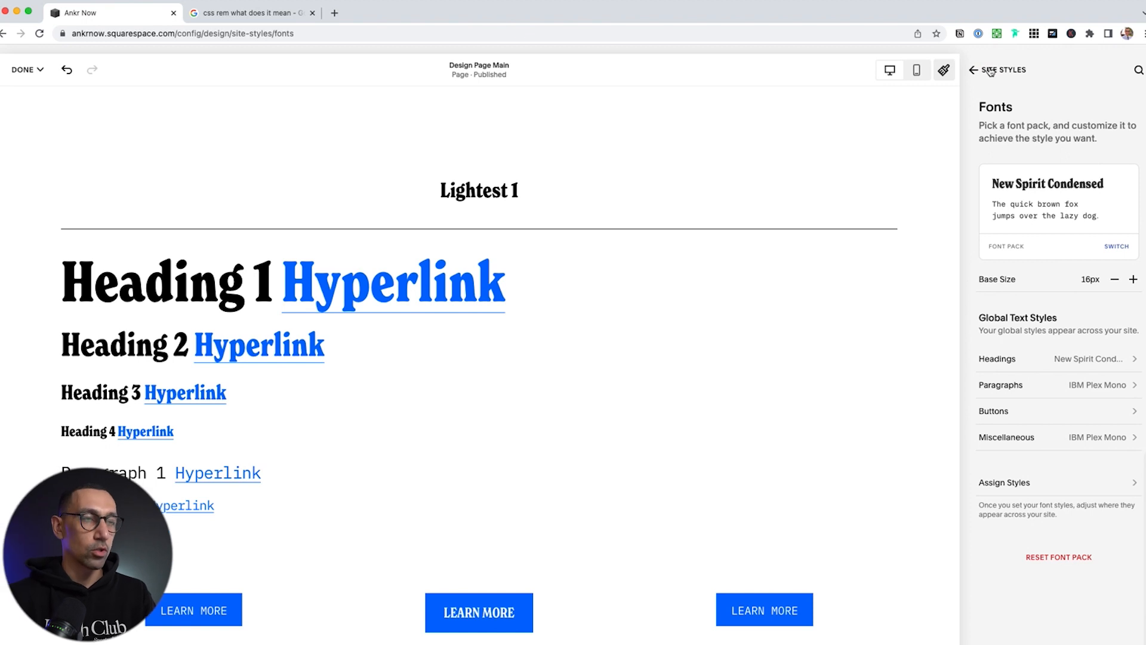
pyautogui.click(989, 71)
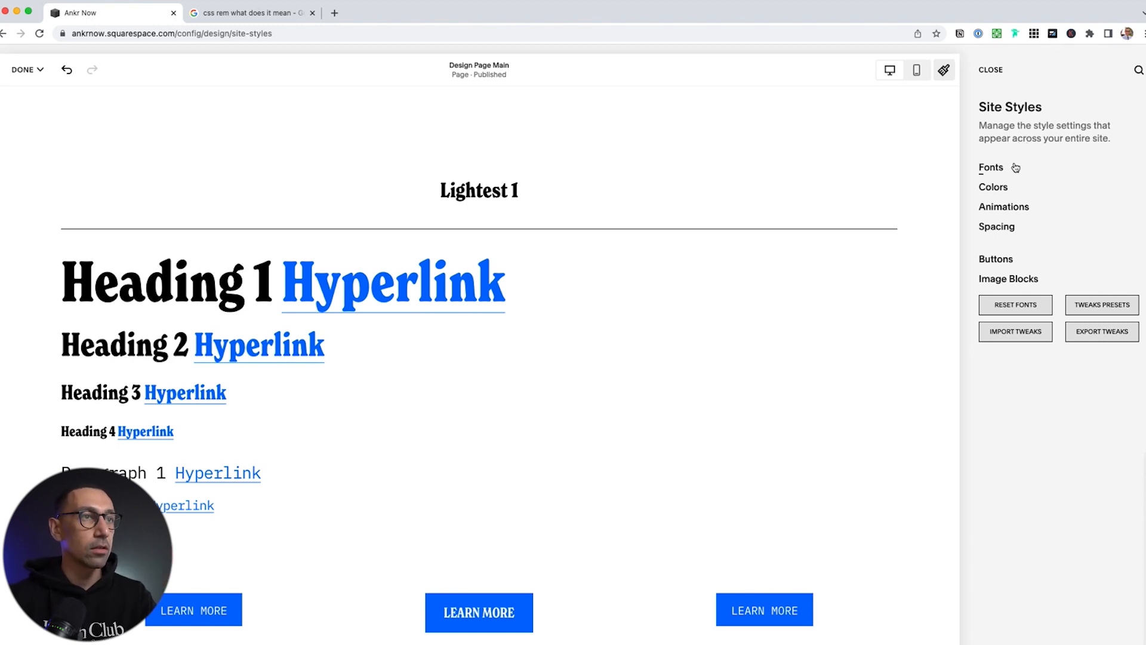
# Review the colour themes under Colors, then open the Palette Editor for the five site colours
pyautogui.click(993, 187)
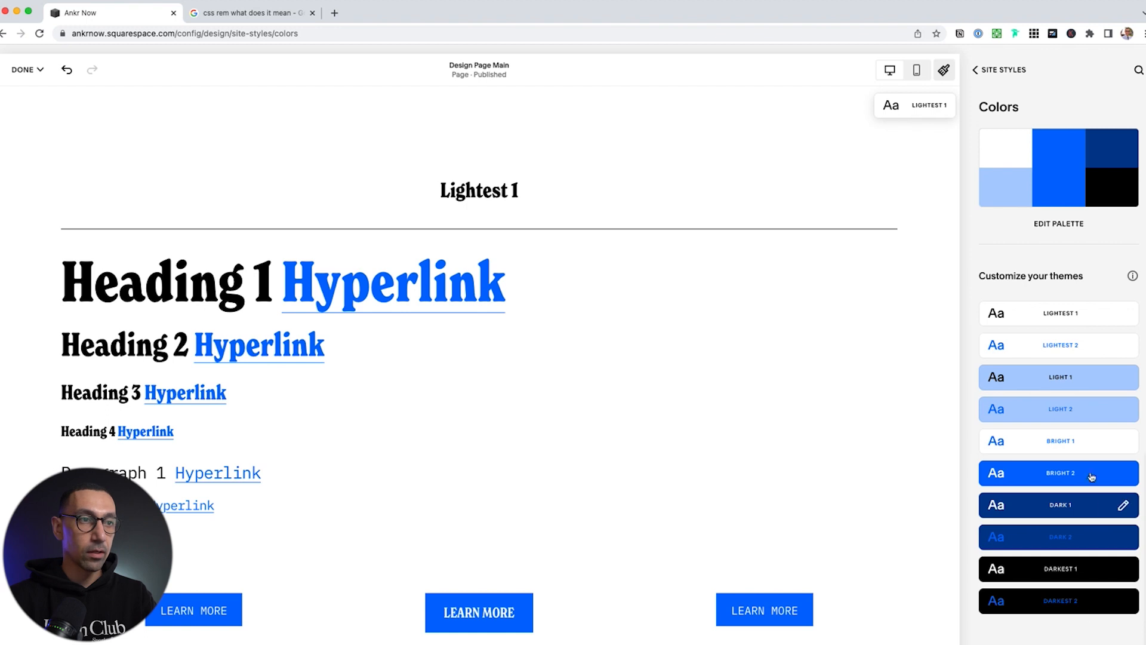
pyautogui.moveTo(440, 191); pyautogui.dragTo(511, 191)
pyautogui.scroll(-3, 533, 377)
pyautogui.scroll(-15, 532, 376)
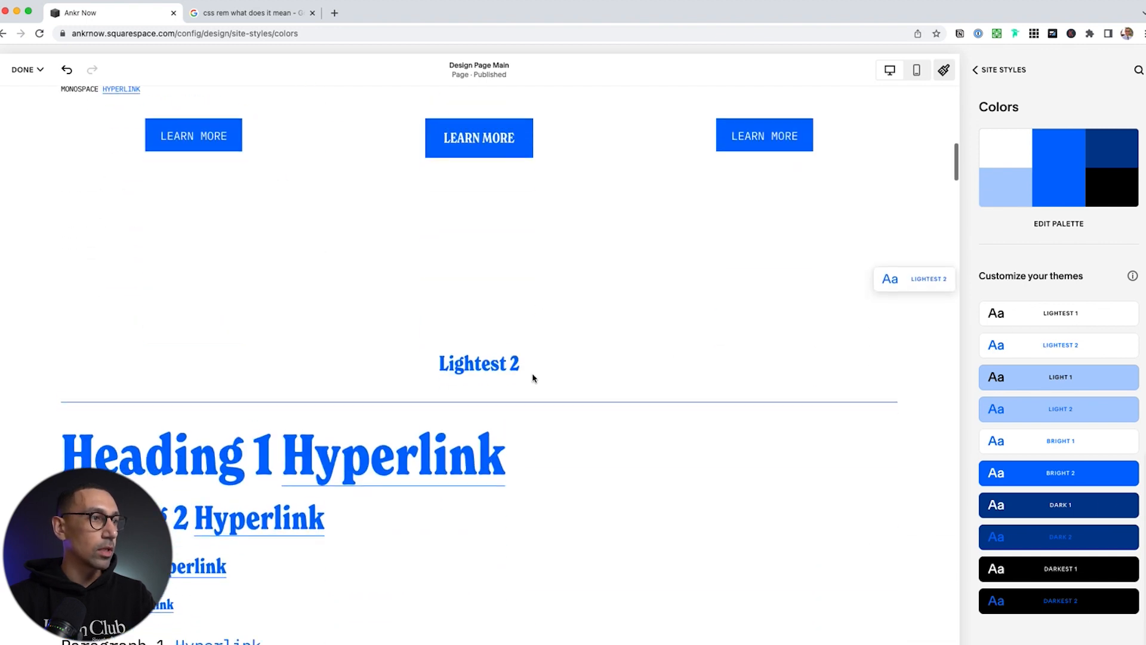
pyautogui.scroll(-3, 498, 443)
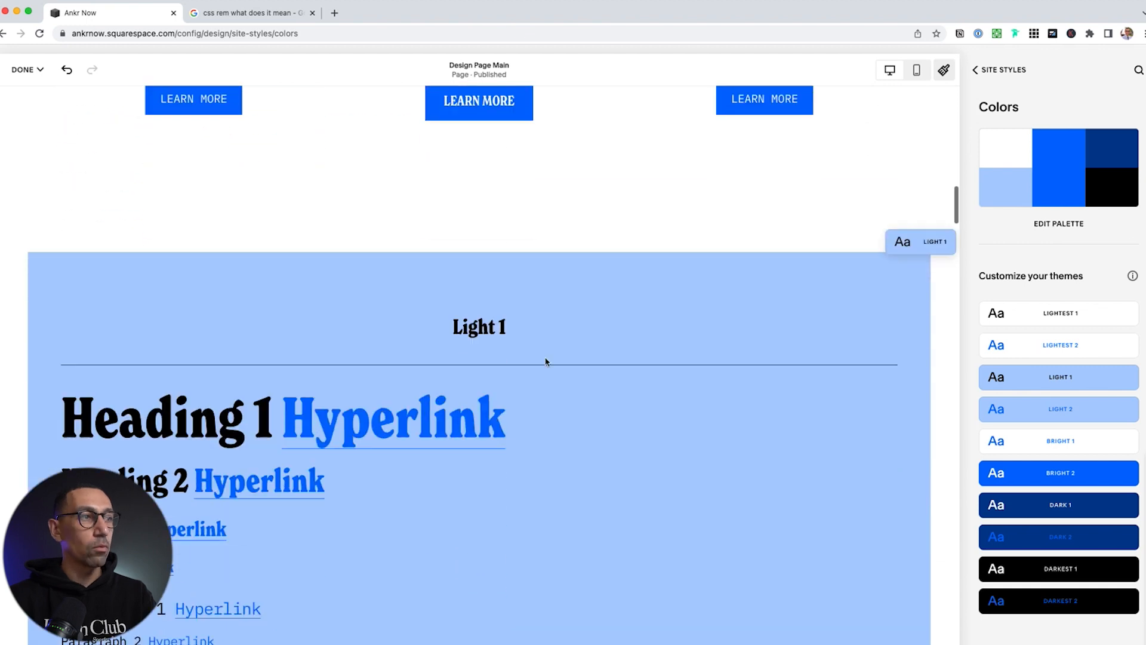
pyautogui.scroll(-10, 530, 464)
pyautogui.scroll(-4, 469, 495)
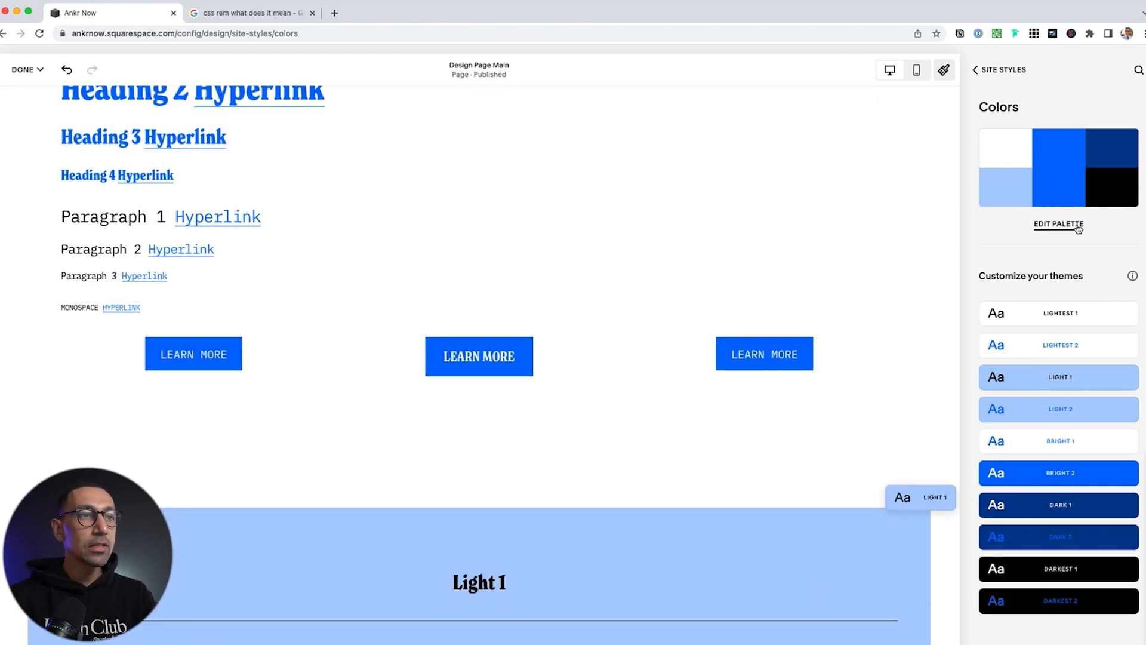
pyautogui.click(1079, 228)
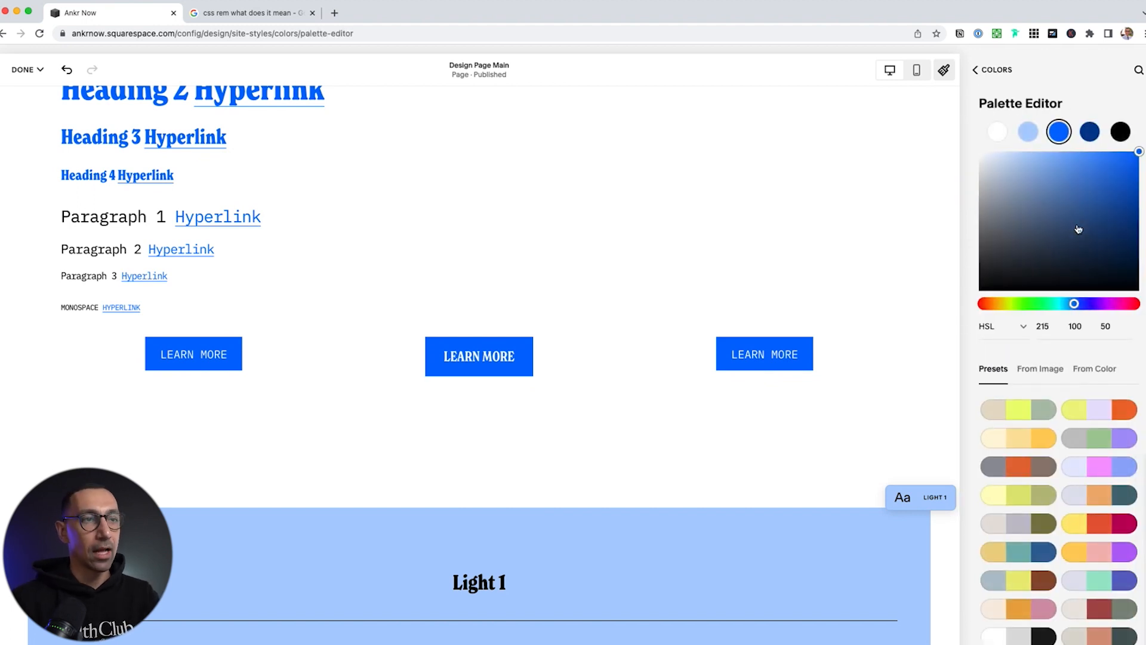
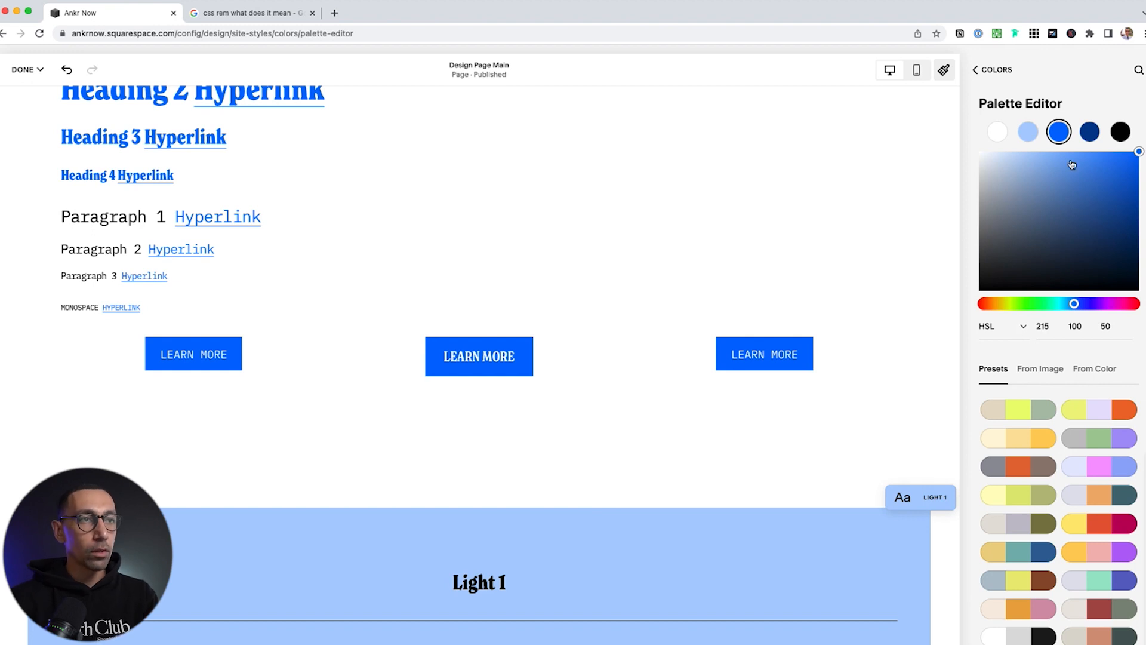
# Replace the palette's bright blue accent colour with the dark green hex #375328
pyautogui.click(1030, 136)
pyautogui.click(1059, 130)
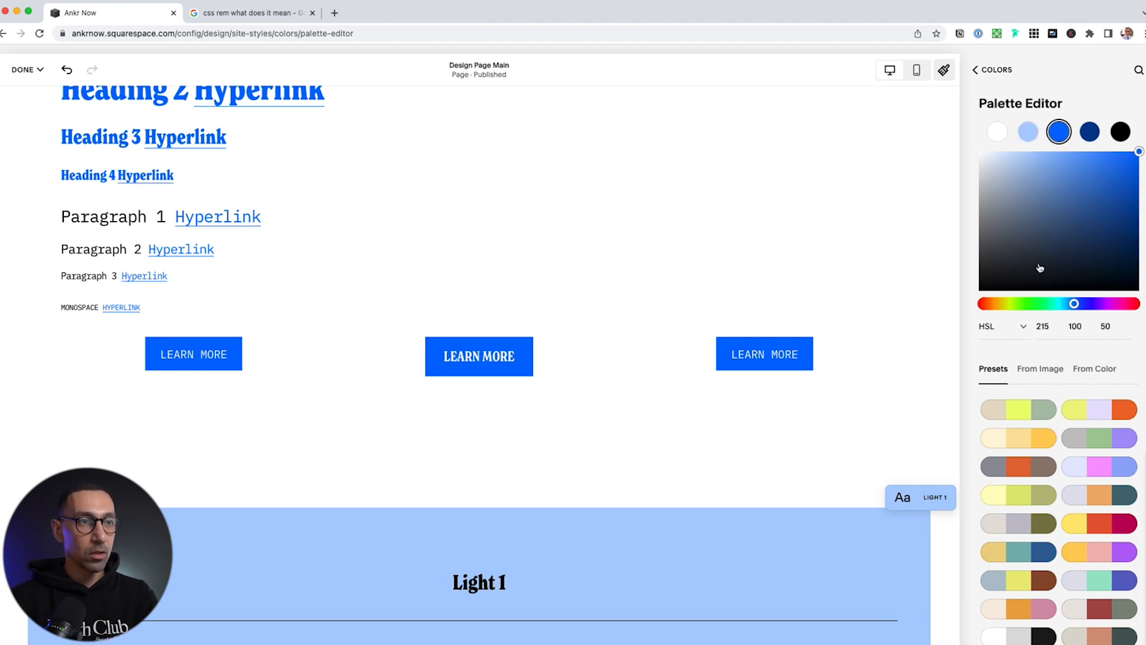
pyautogui.click(1013, 325)
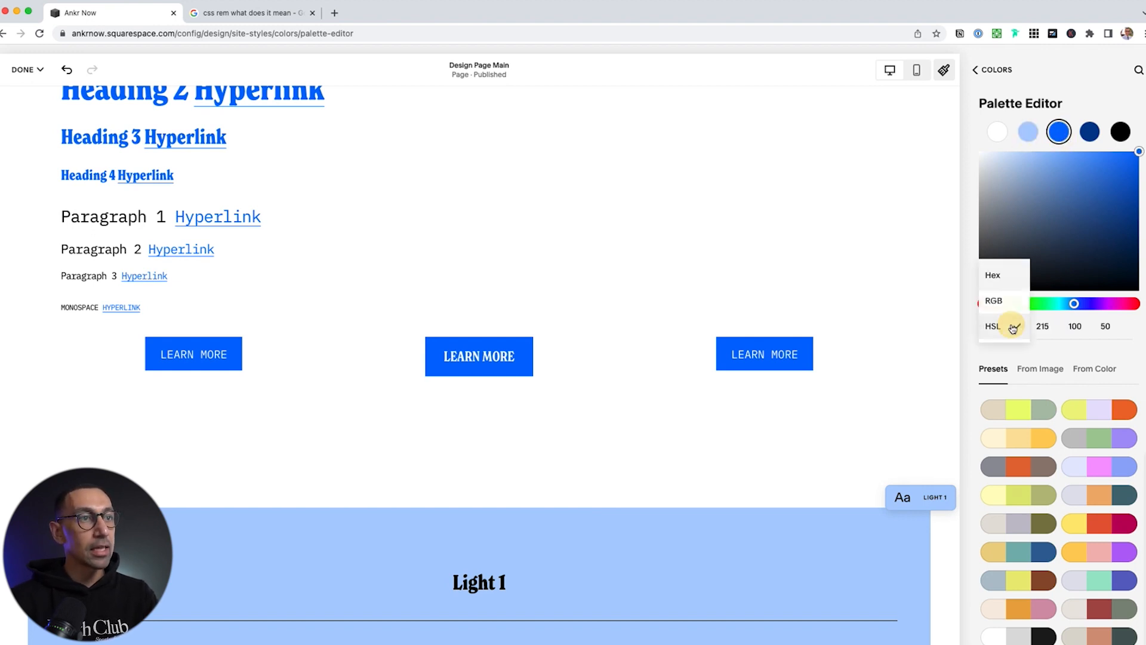
pyautogui.click(996, 274)
pyautogui.doubleClick(1062, 326)
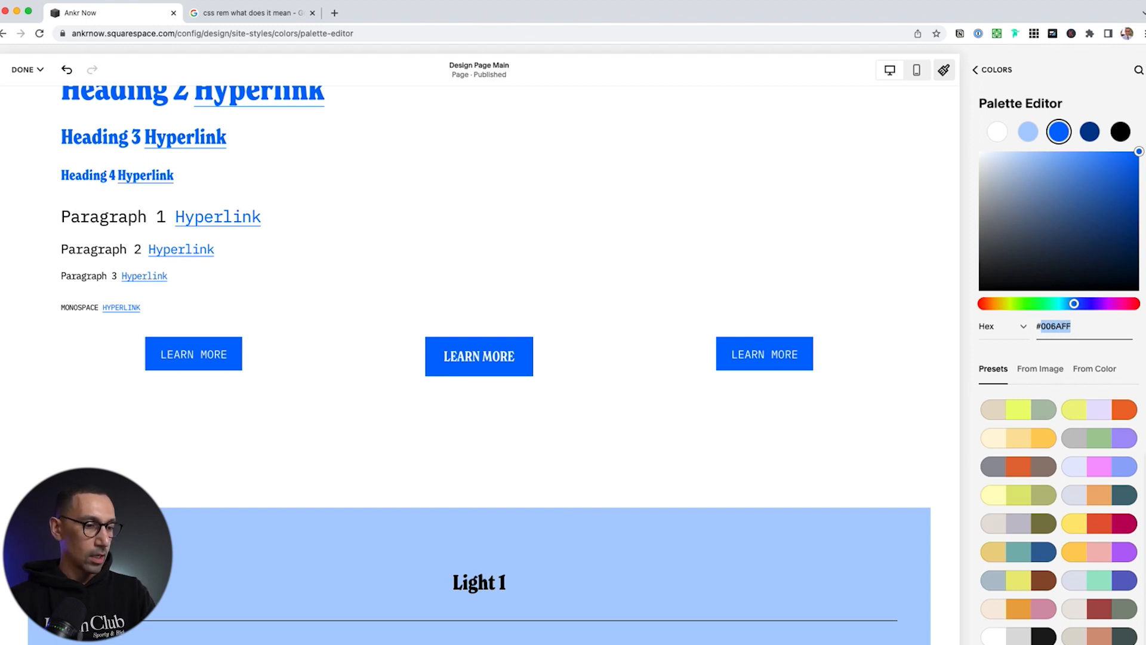
pyautogui.write('#375328')
pyautogui.tripleClick(1065, 326)
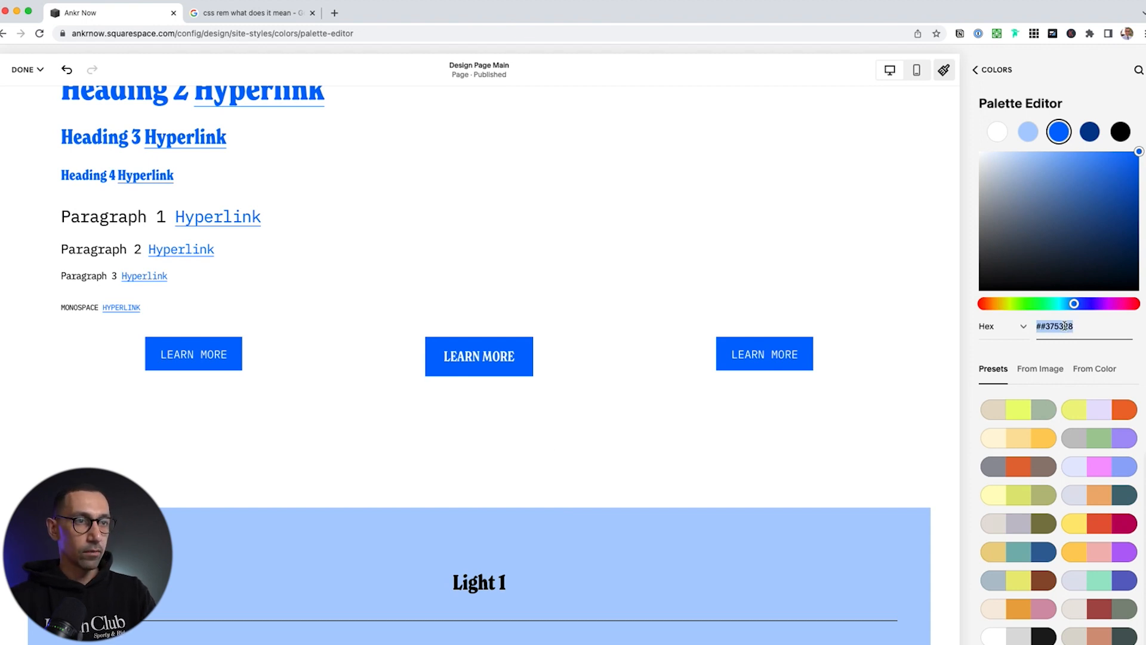
pyautogui.write('#375328')
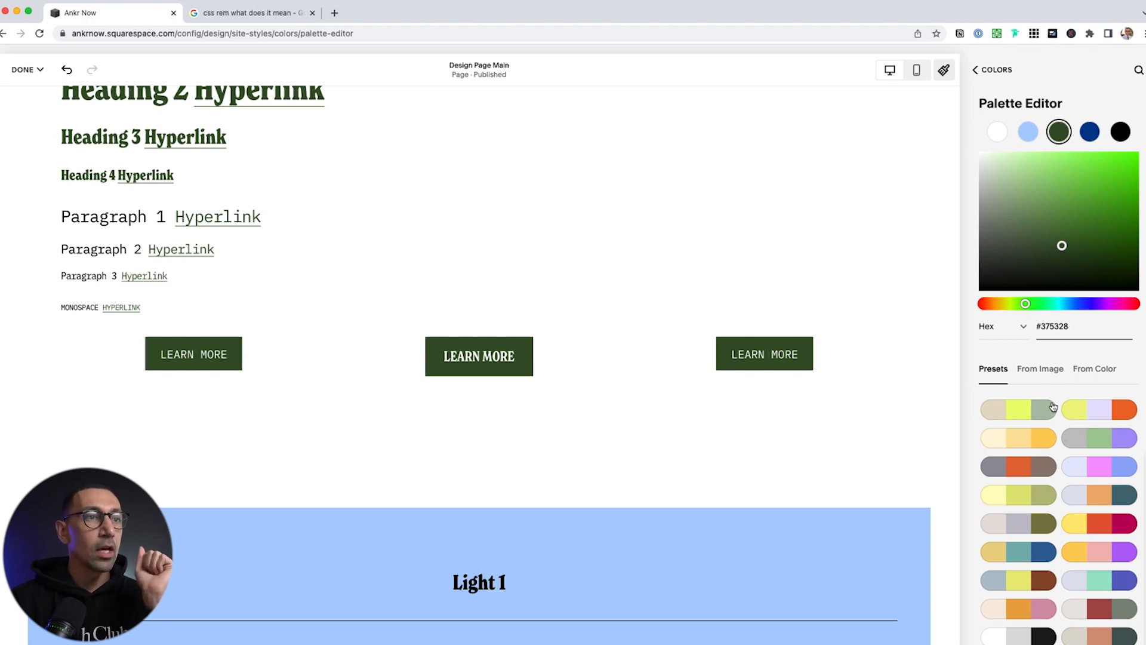
pyautogui.click(1046, 374)
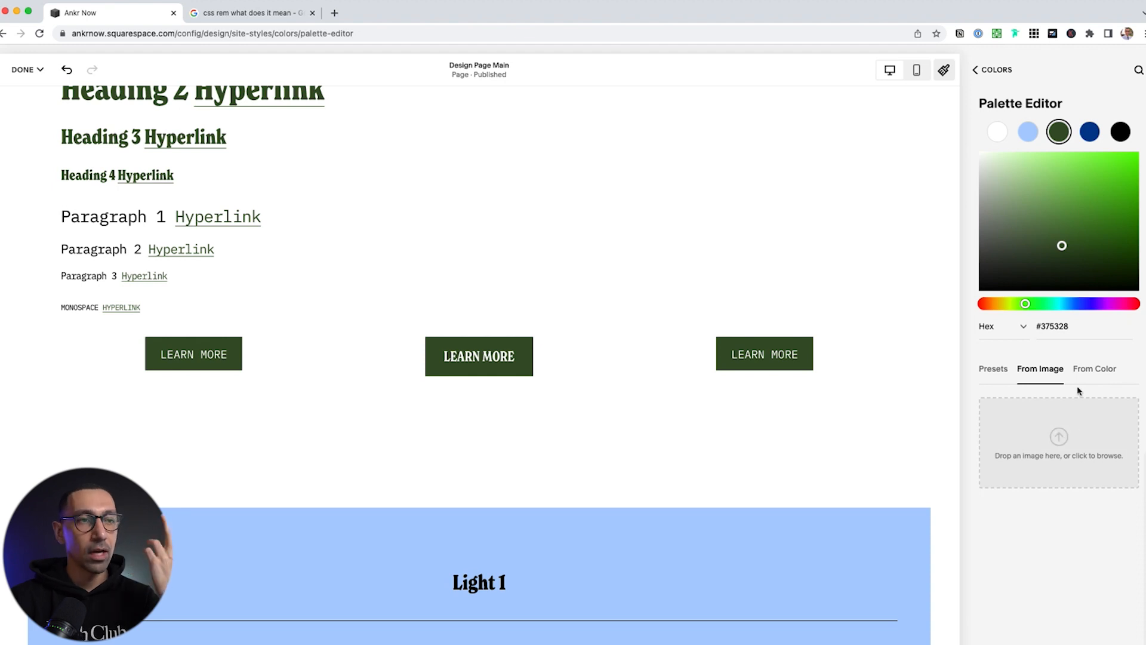
# Generate palettes from the green colour and preview the Analogous II scheme
pyautogui.click(1091, 374)
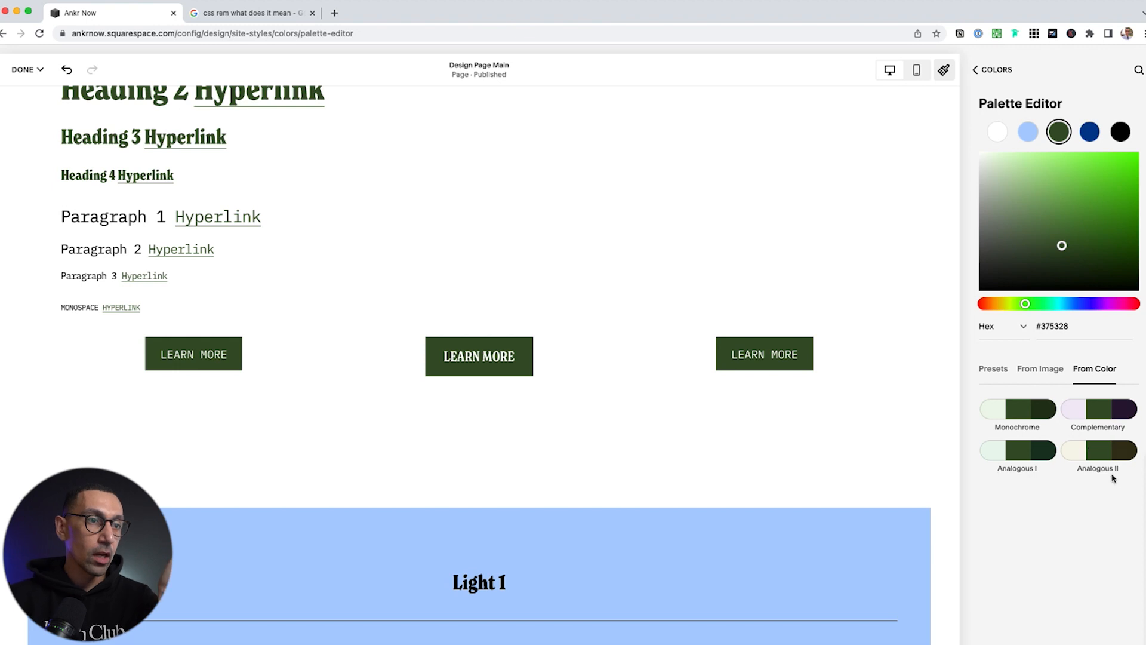
pyautogui.click(1101, 452)
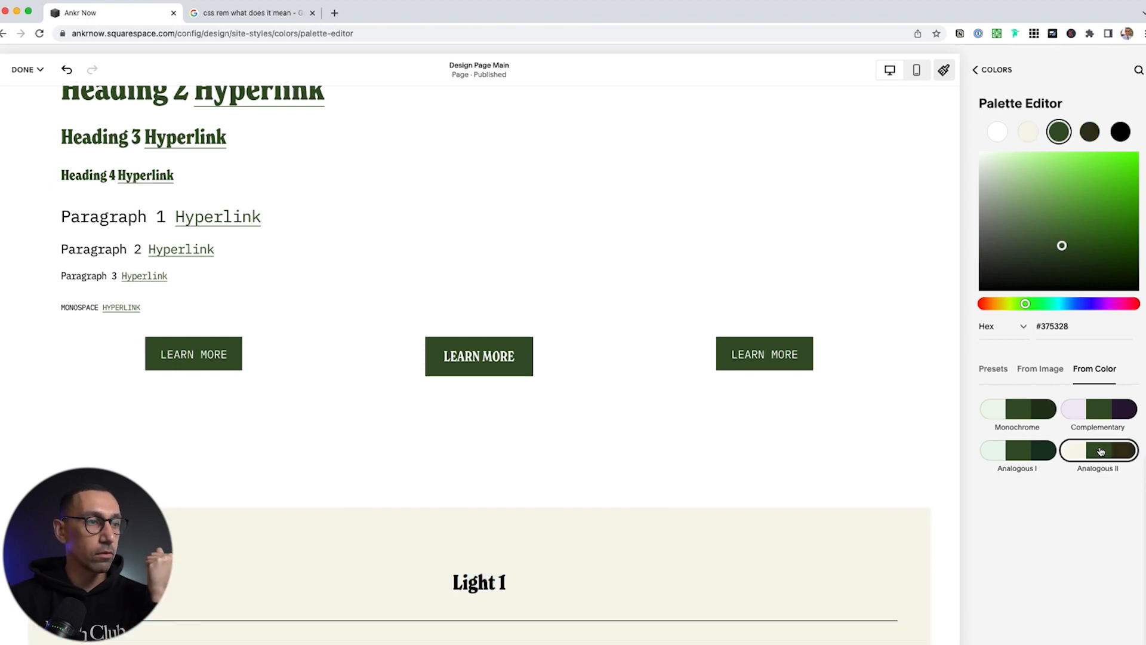
pyautogui.scroll(-10, 625, 507)
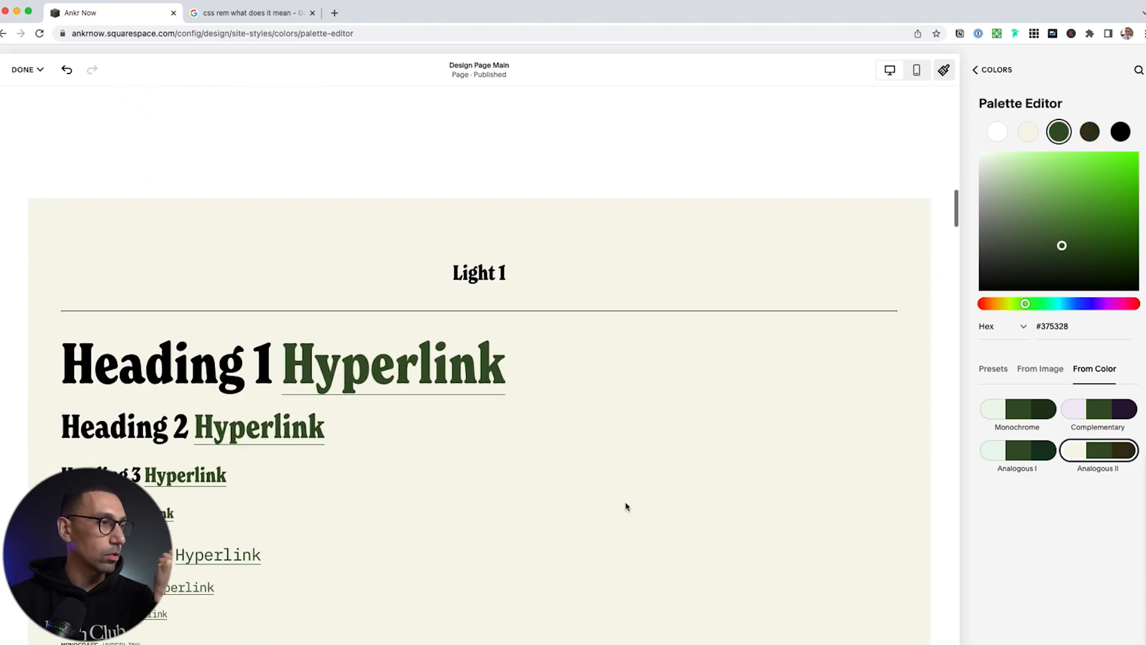
pyautogui.scroll(-14, 626, 506)
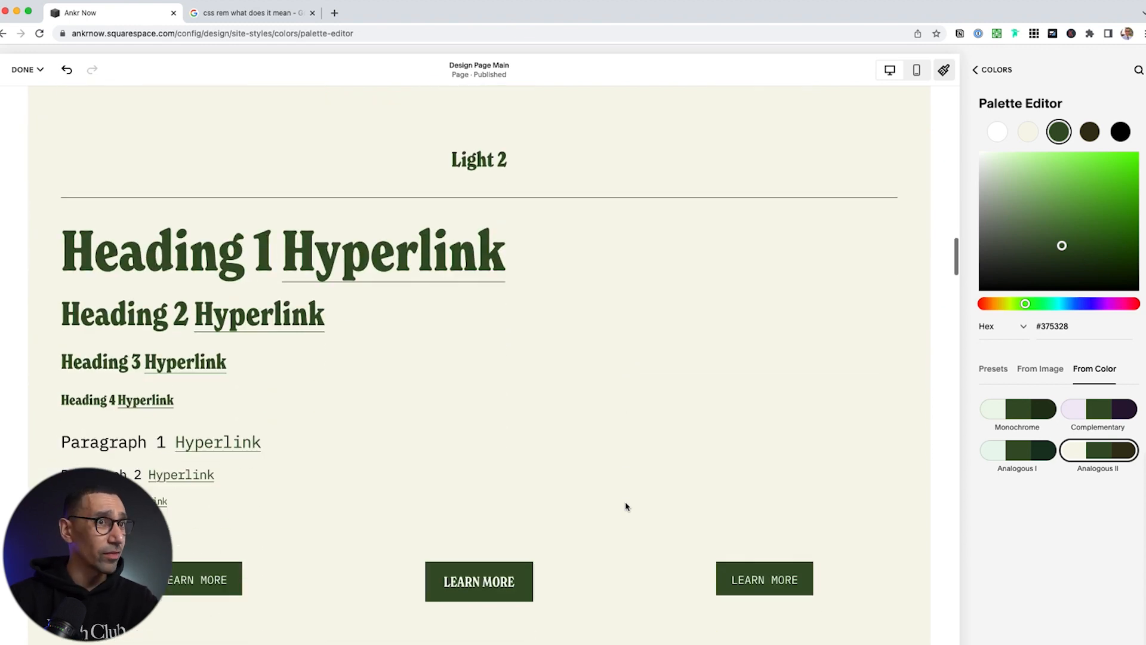
pyautogui.scroll(-15, 625, 506)
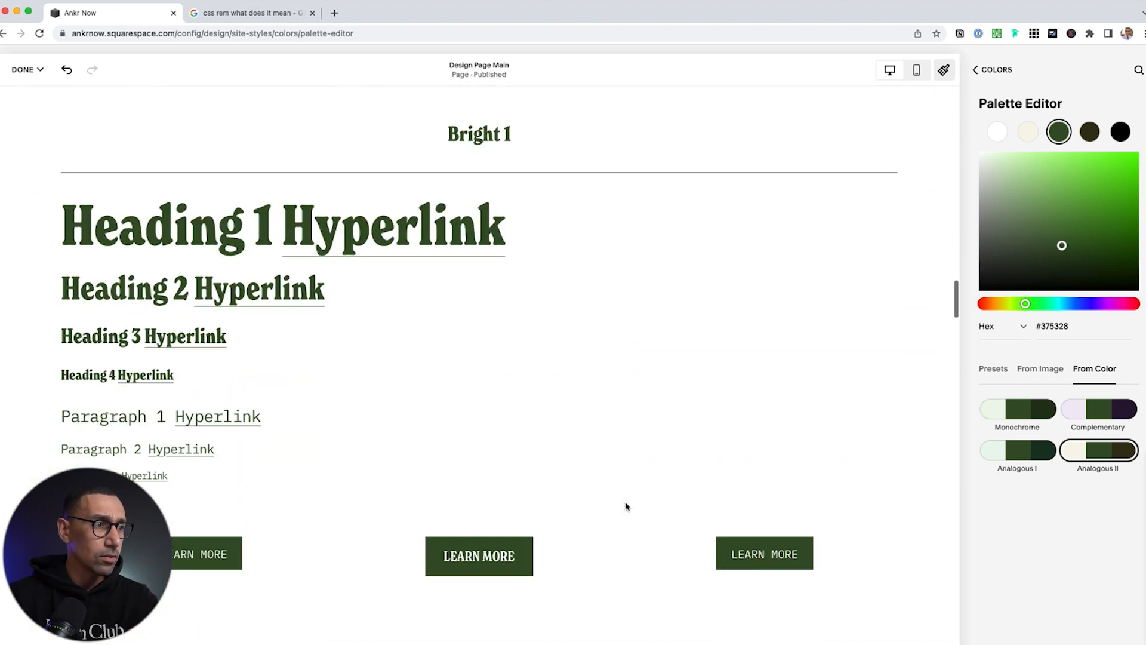
pyautogui.scroll(-15, 627, 507)
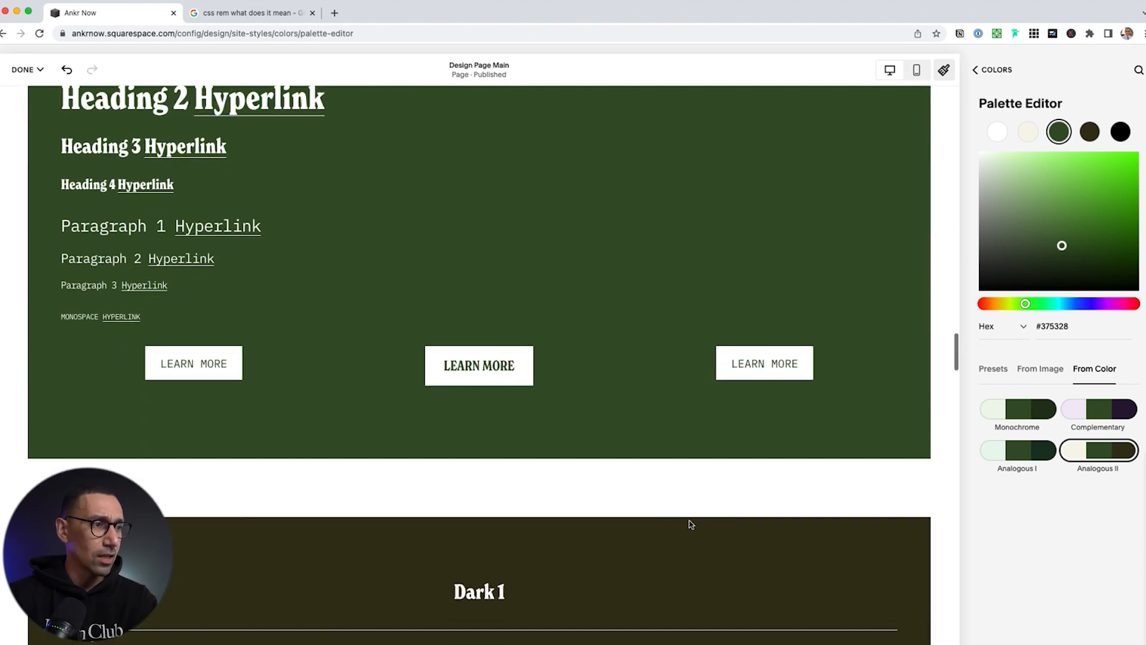
pyautogui.scroll(-12, 739, 527)
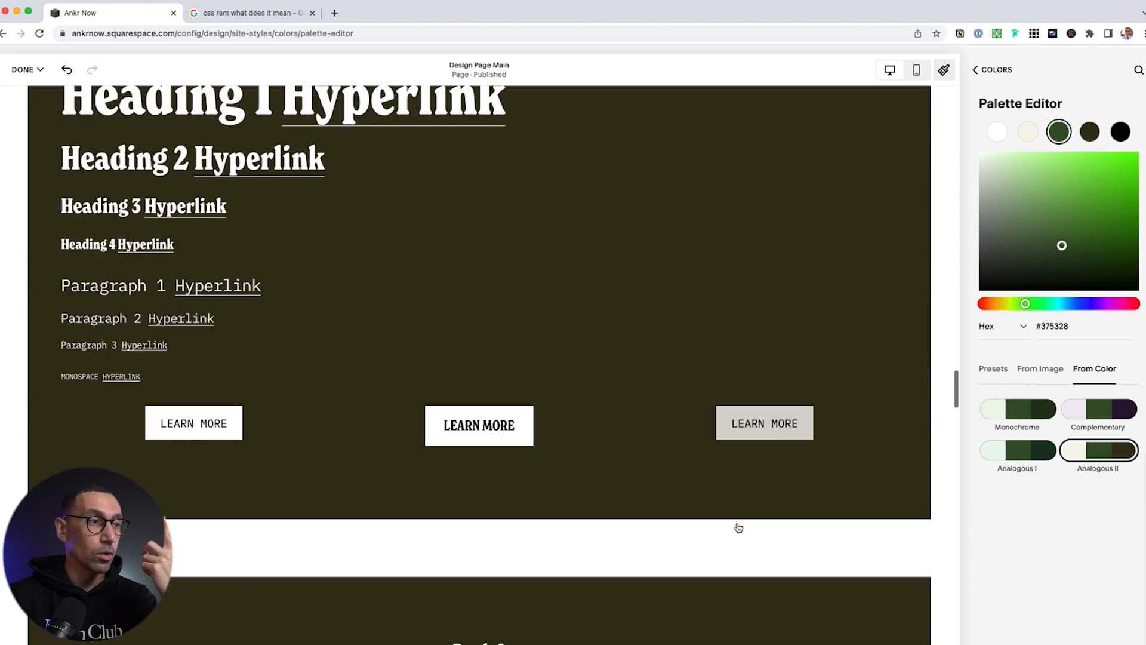
# Compare Analogous I and Complementary, then apply the Monochrome palette
pyautogui.click(1021, 458)
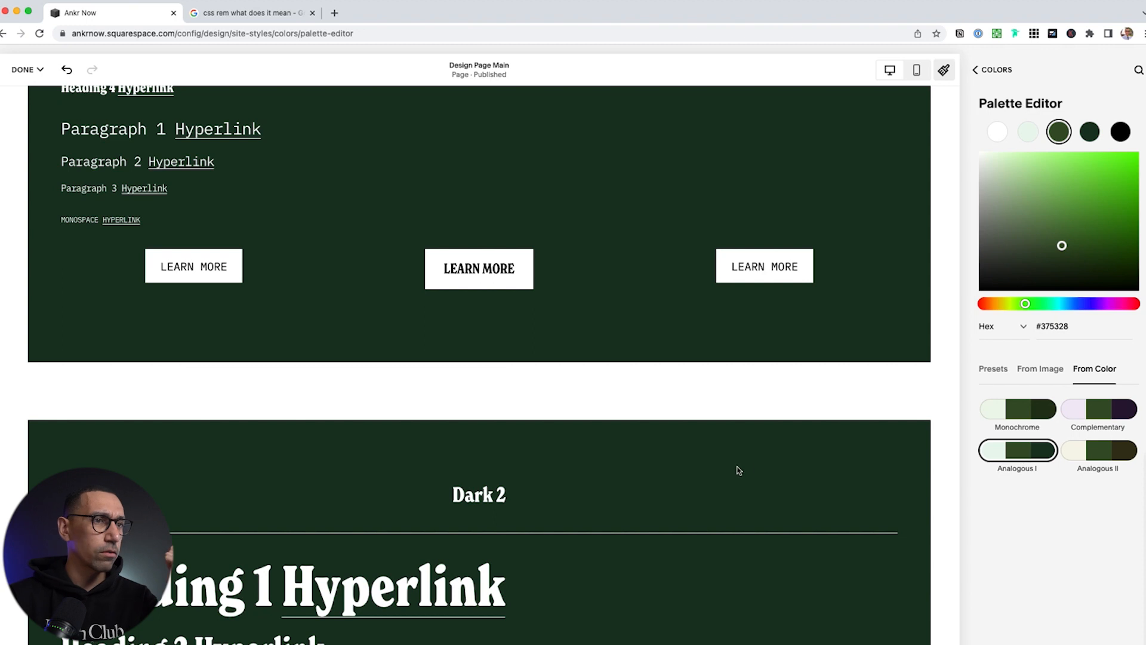
pyautogui.scroll(15, 754, 486)
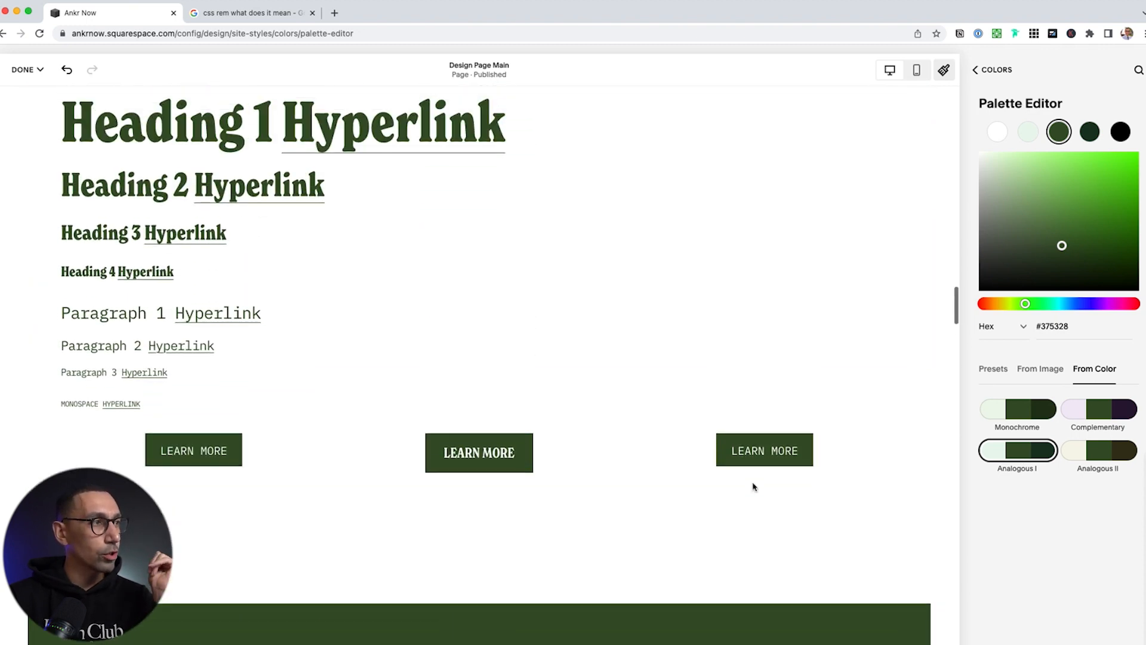
pyautogui.scroll(1, 753, 487)
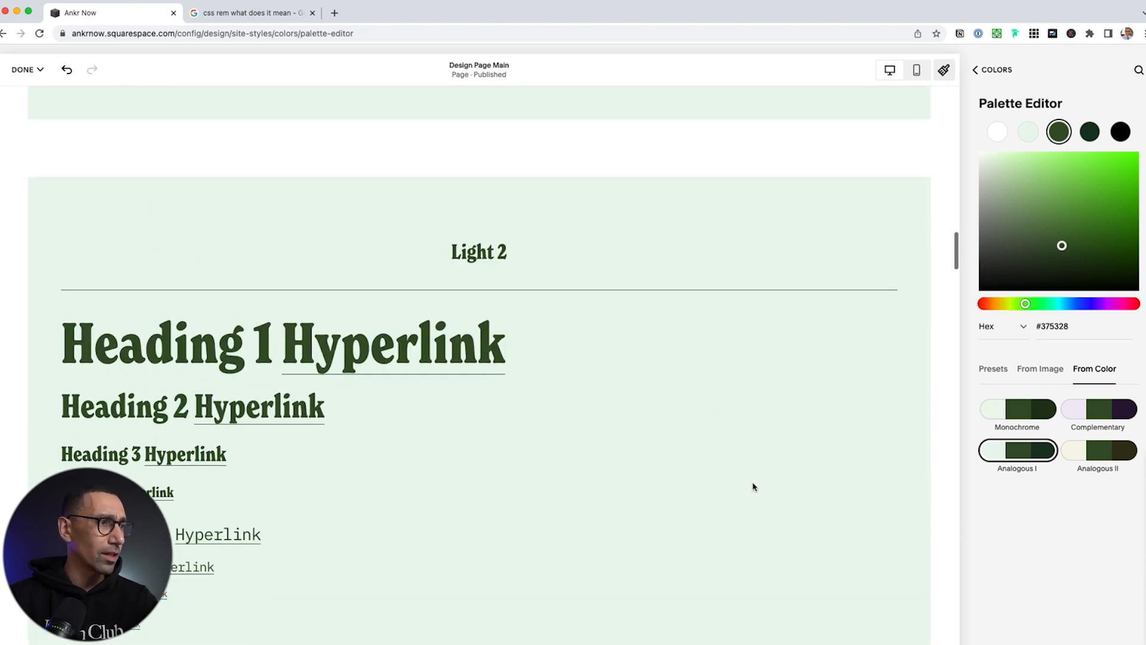
pyautogui.scroll(3, 754, 487)
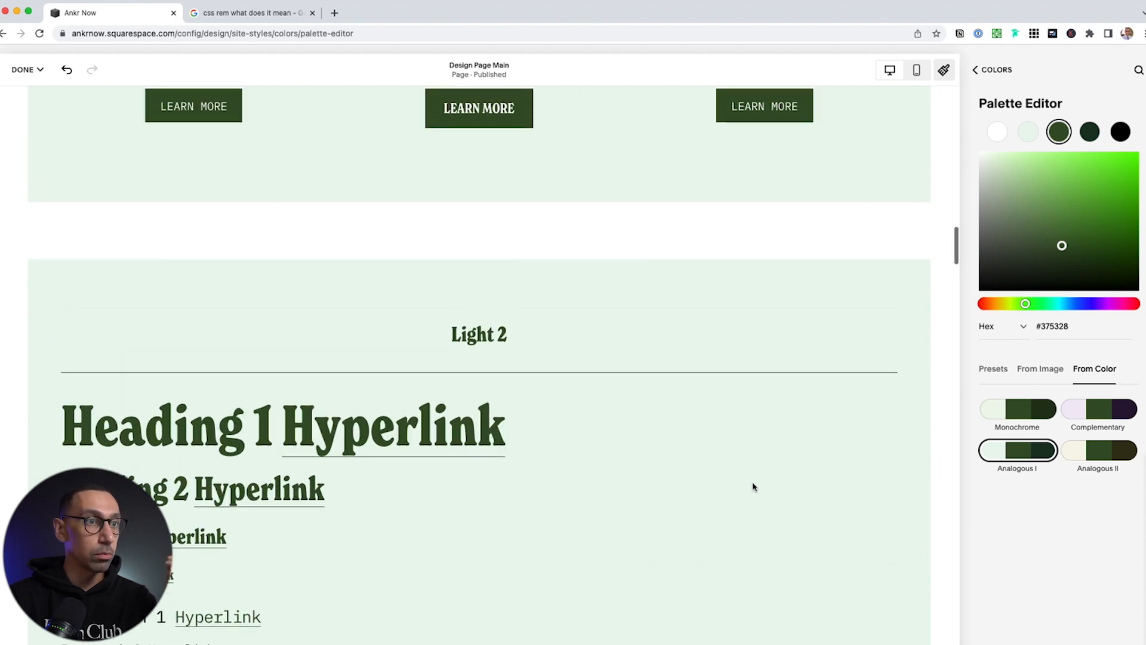
pyautogui.click(1109, 411)
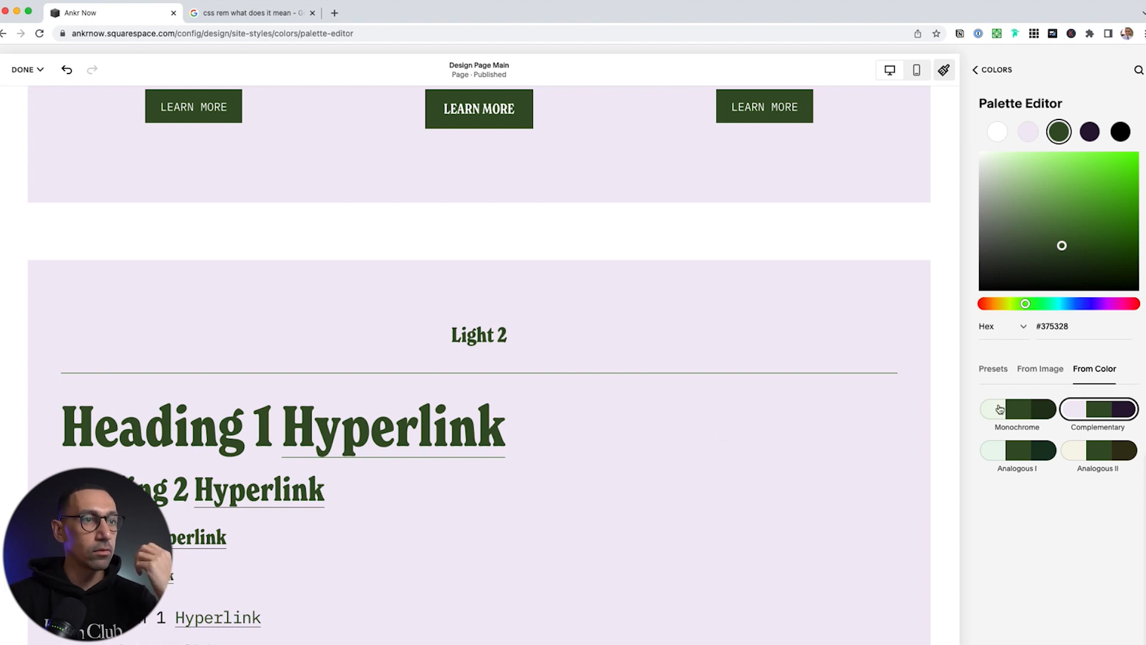
pyautogui.click(1027, 412)
pyautogui.scroll(3, 653, 455)
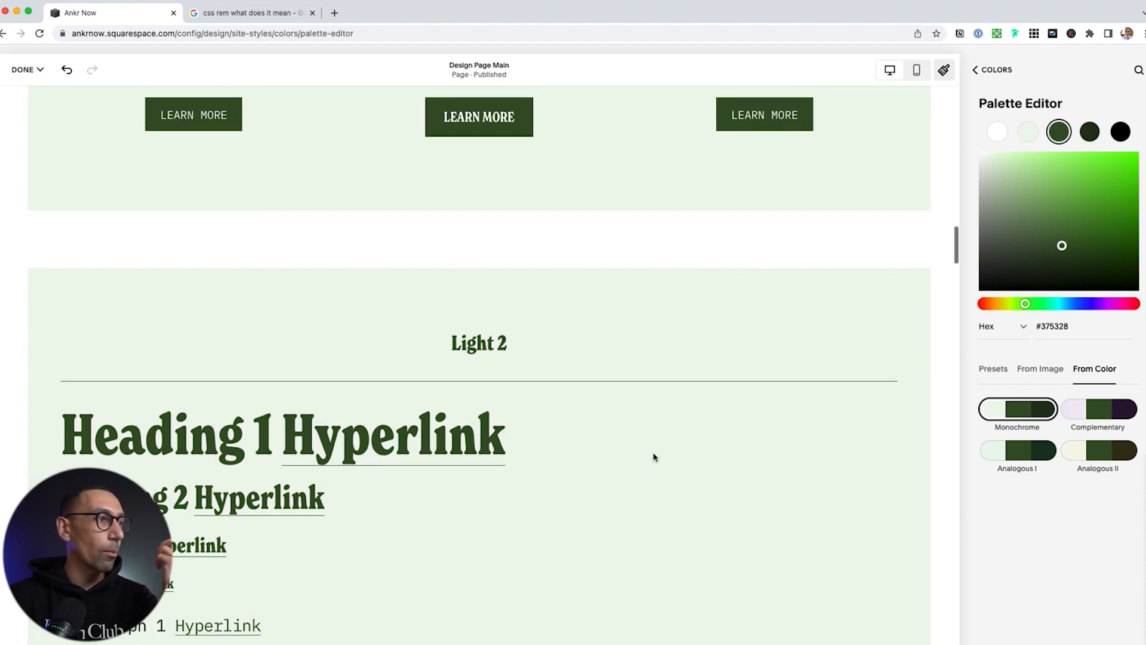
pyautogui.scroll(-9, 653, 456)
pyautogui.scroll(3, 653, 456)
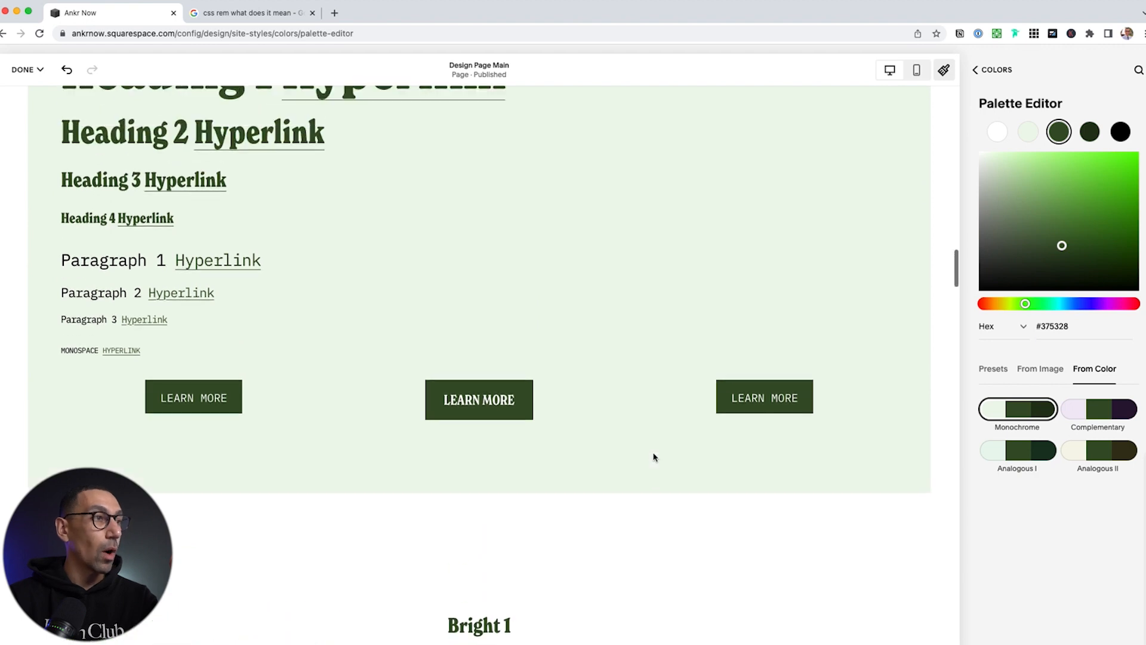
# Recheck Analogous I, keep Monochrome, and return to the Colors overview
pyautogui.click(1035, 455)
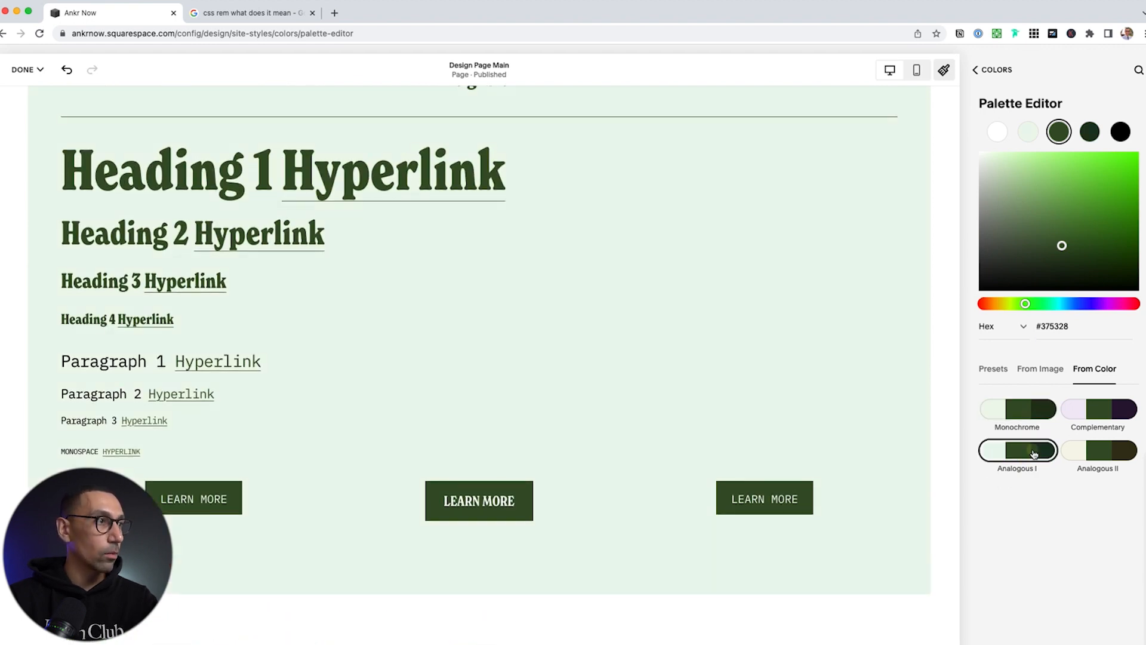
pyautogui.click(1026, 409)
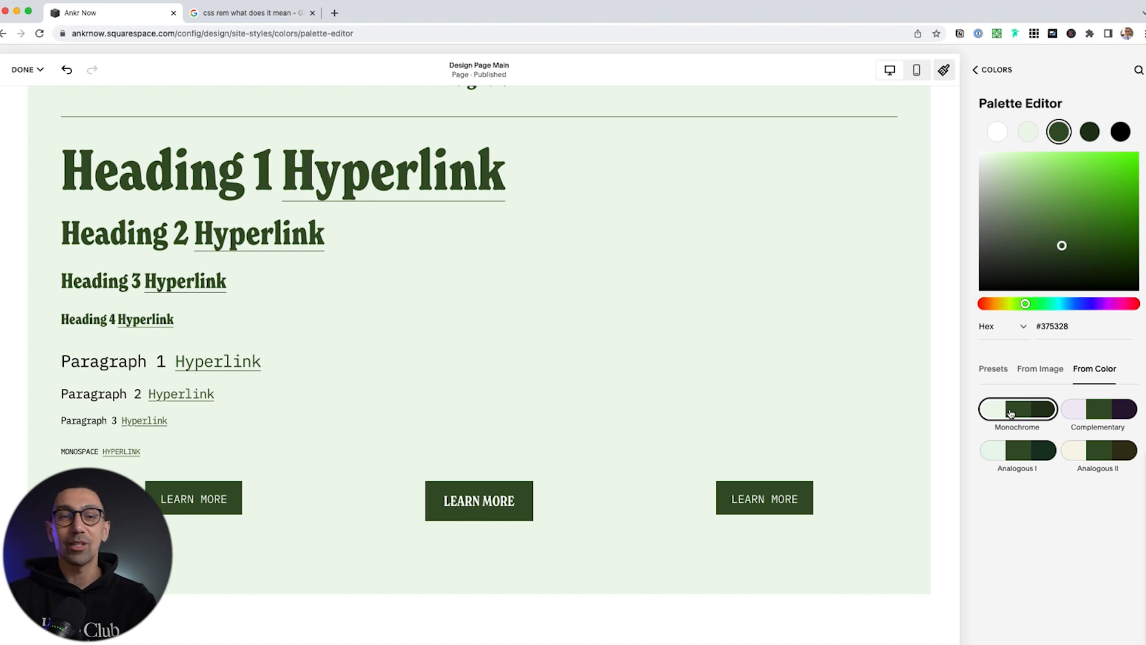
pyautogui.scroll(-20, 532, 388)
pyautogui.scroll(-20, 532, 388)
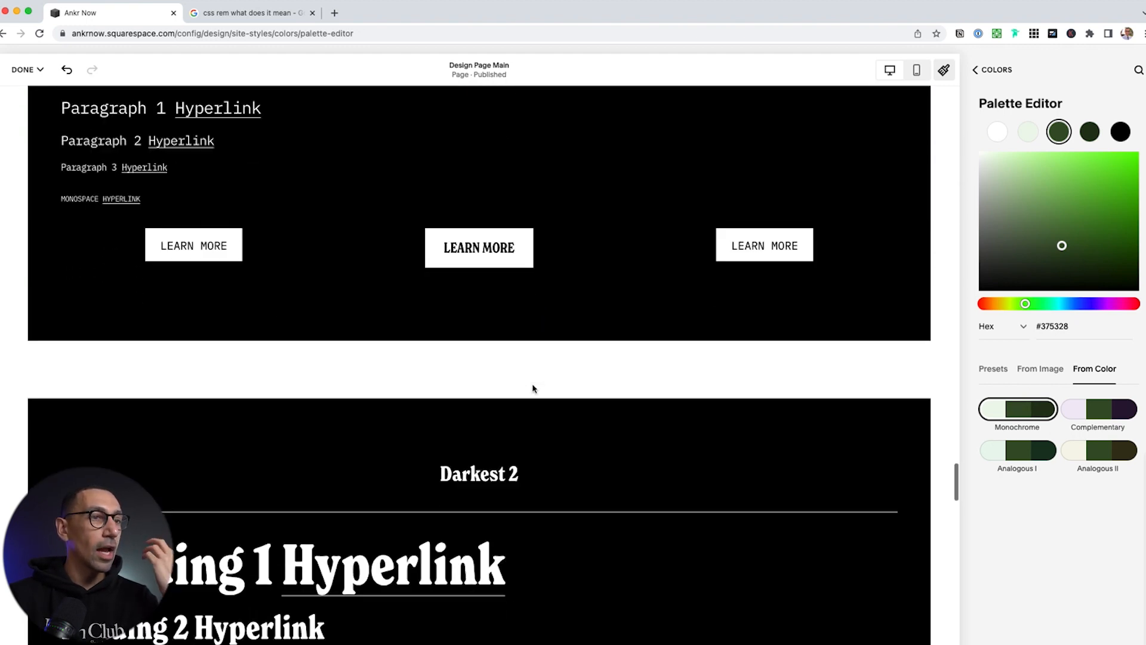
pyautogui.scroll(-8, 533, 389)
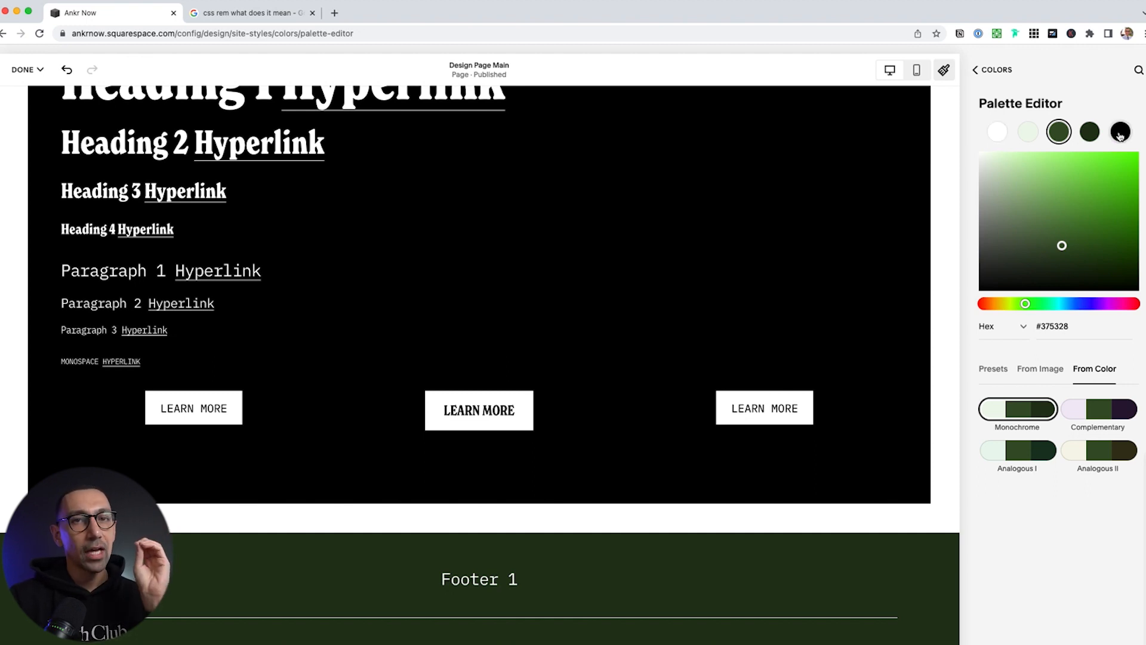
pyautogui.click(996, 70)
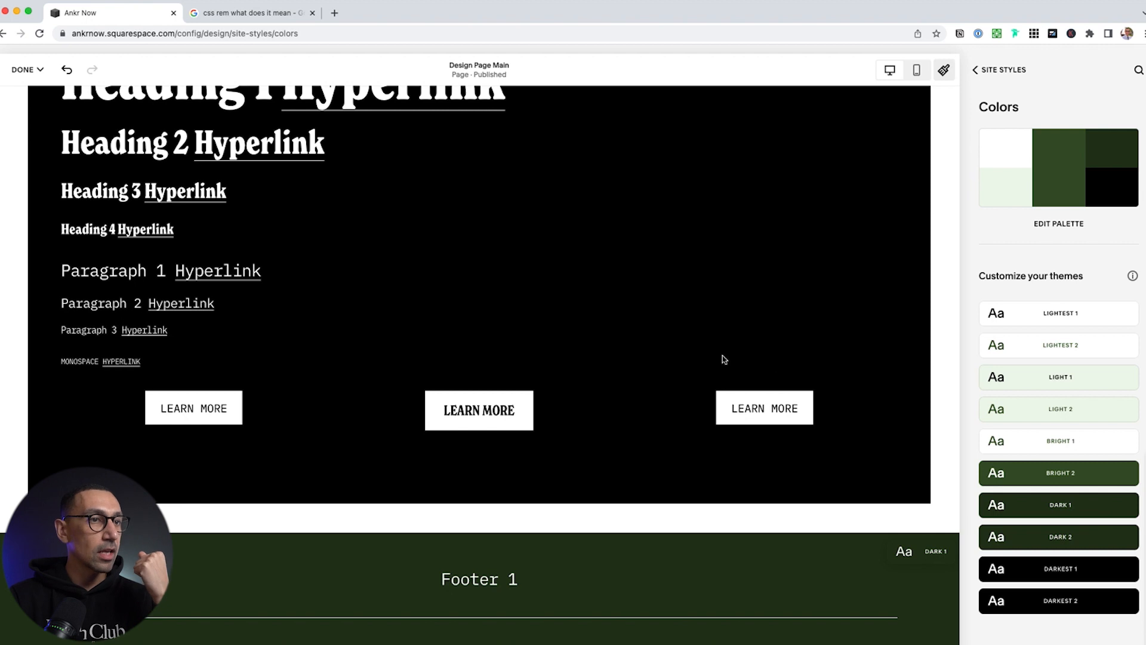
# Scroll up to the Light 1 theme and open its Edit Theme panel
pyautogui.scroll(20, 722, 359)
pyautogui.scroll(15, 722, 358)
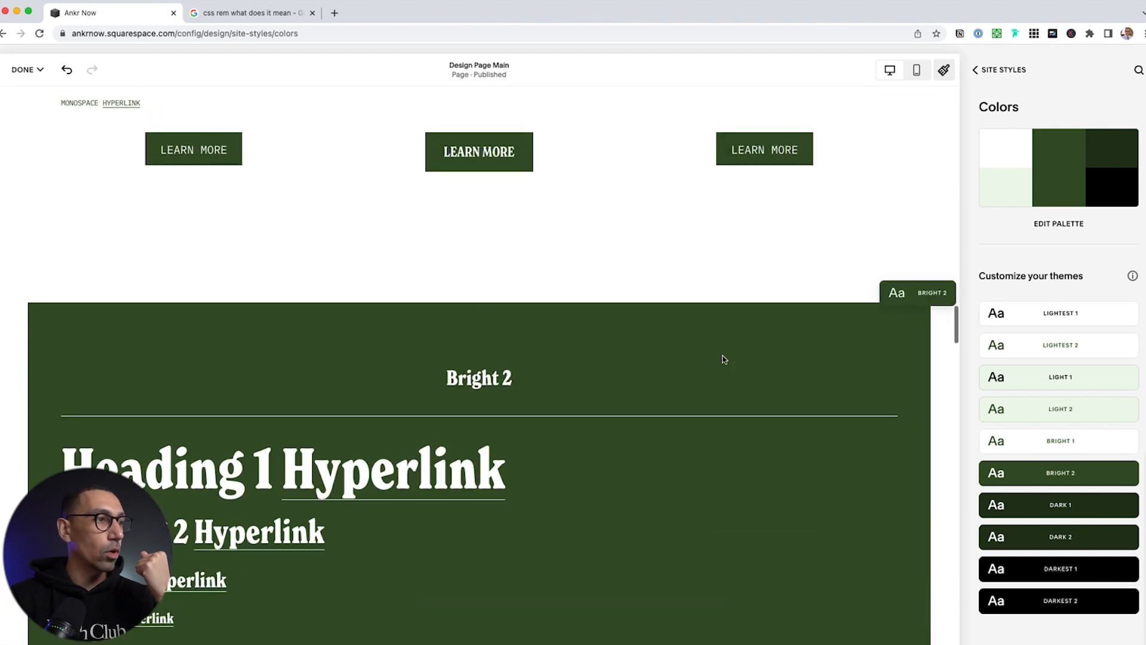
pyautogui.scroll(15, 723, 359)
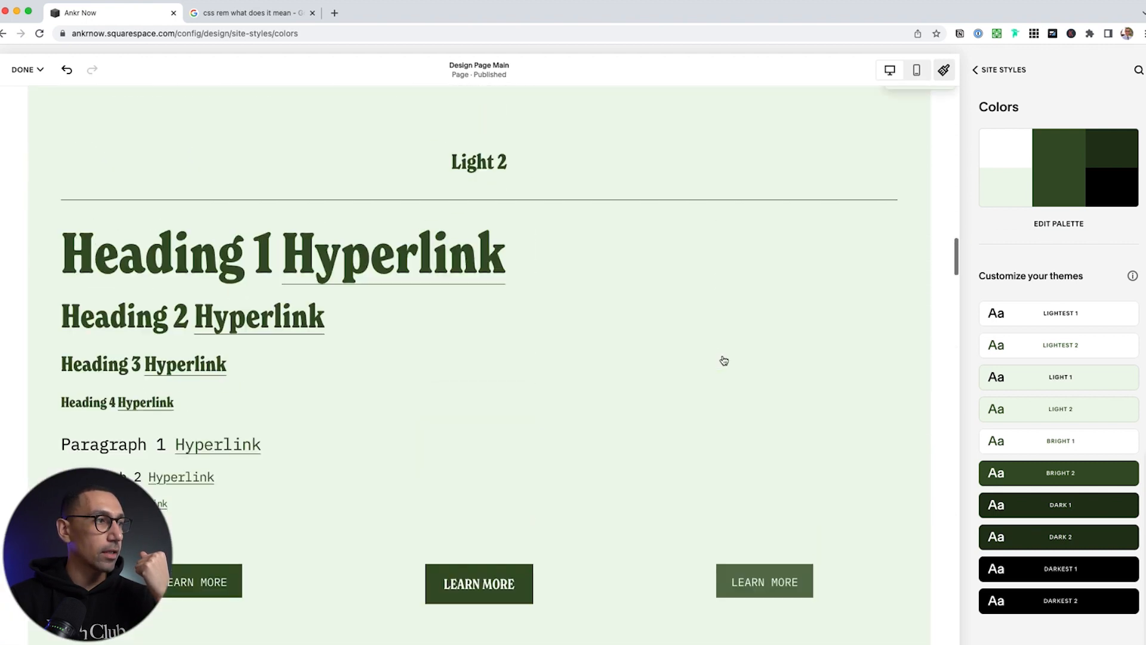
pyautogui.scroll(5, 722, 360)
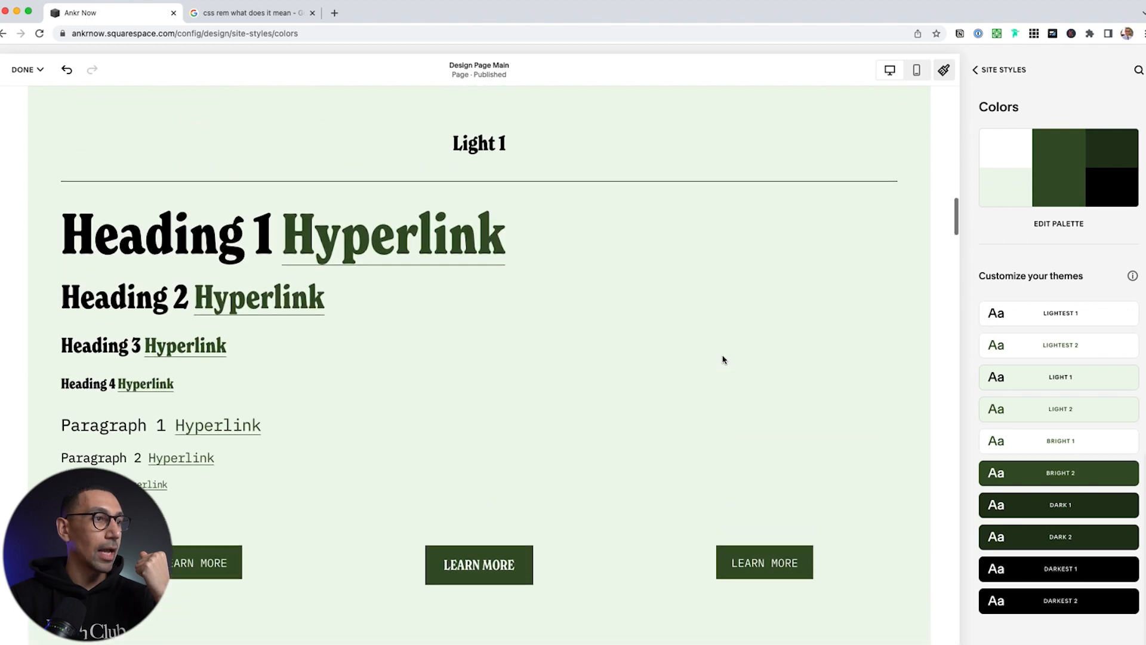
pyautogui.moveTo(1124, 434)
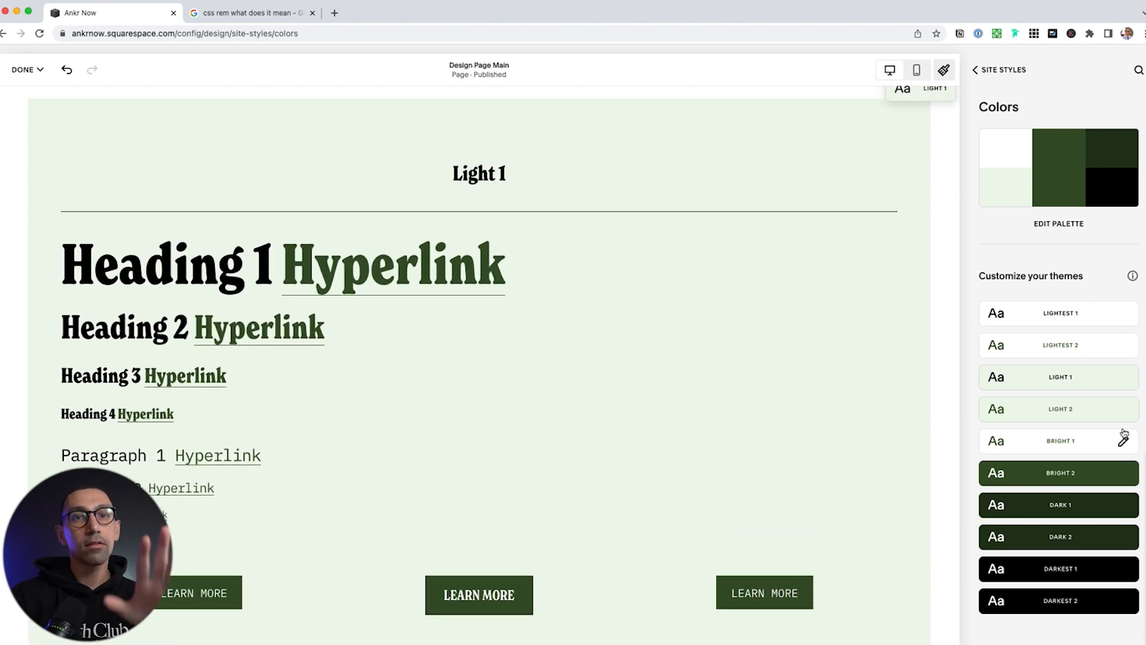
pyautogui.moveTo(1055, 382)
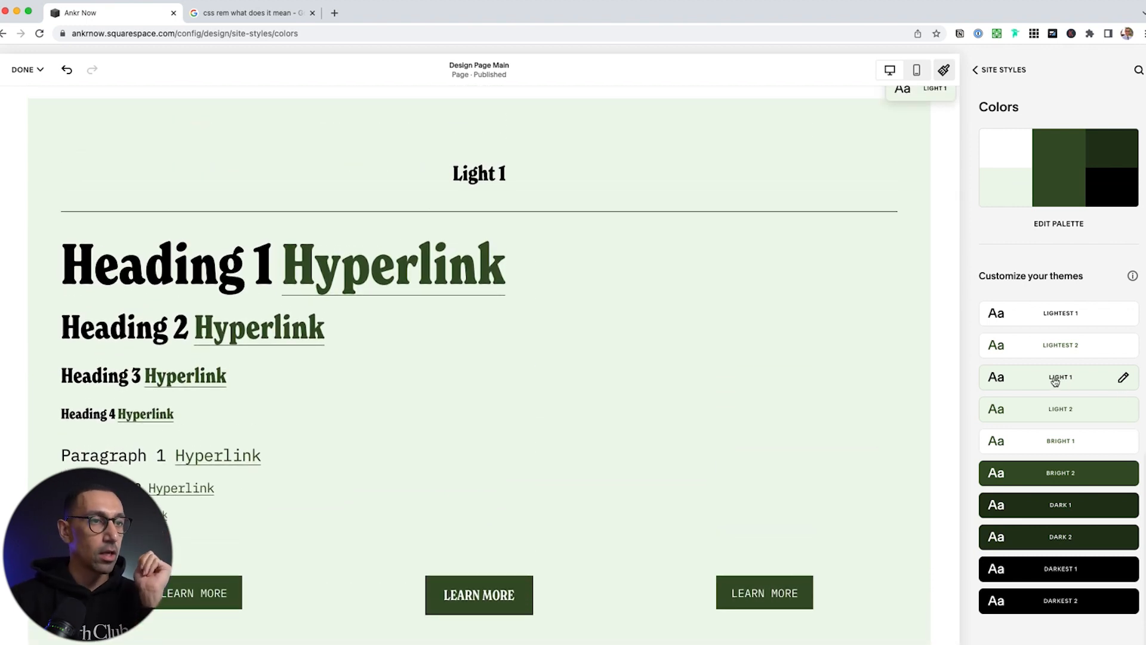
pyautogui.click(1124, 379)
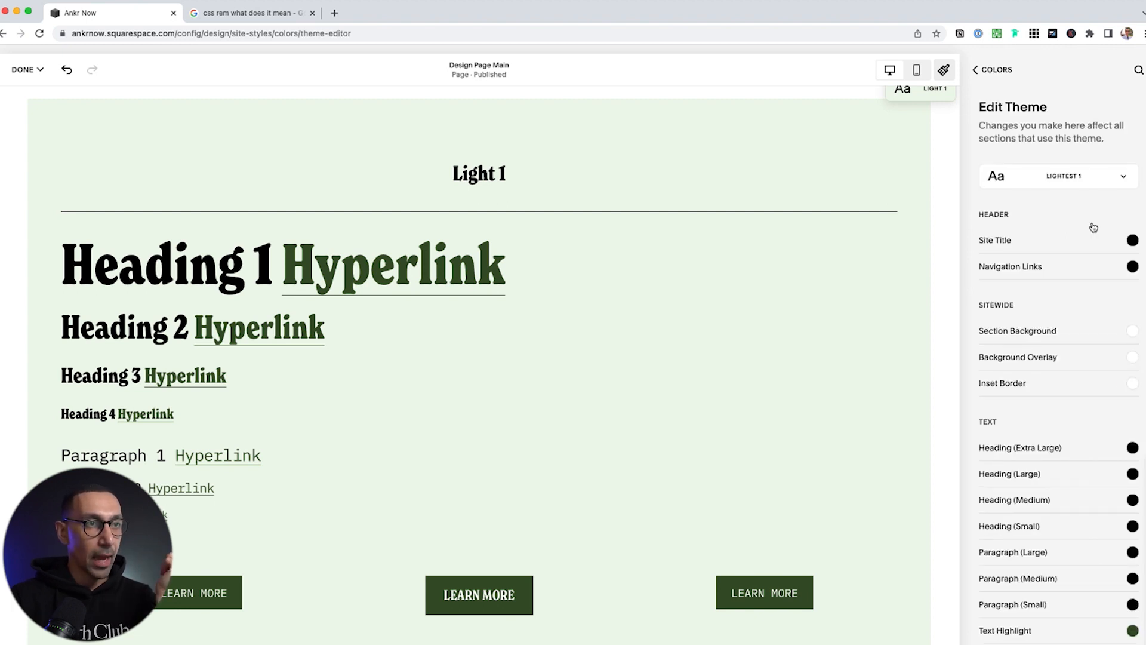
# Set the Light 1 section background to the custom grey #D6D6D6
pyautogui.click(1070, 177)
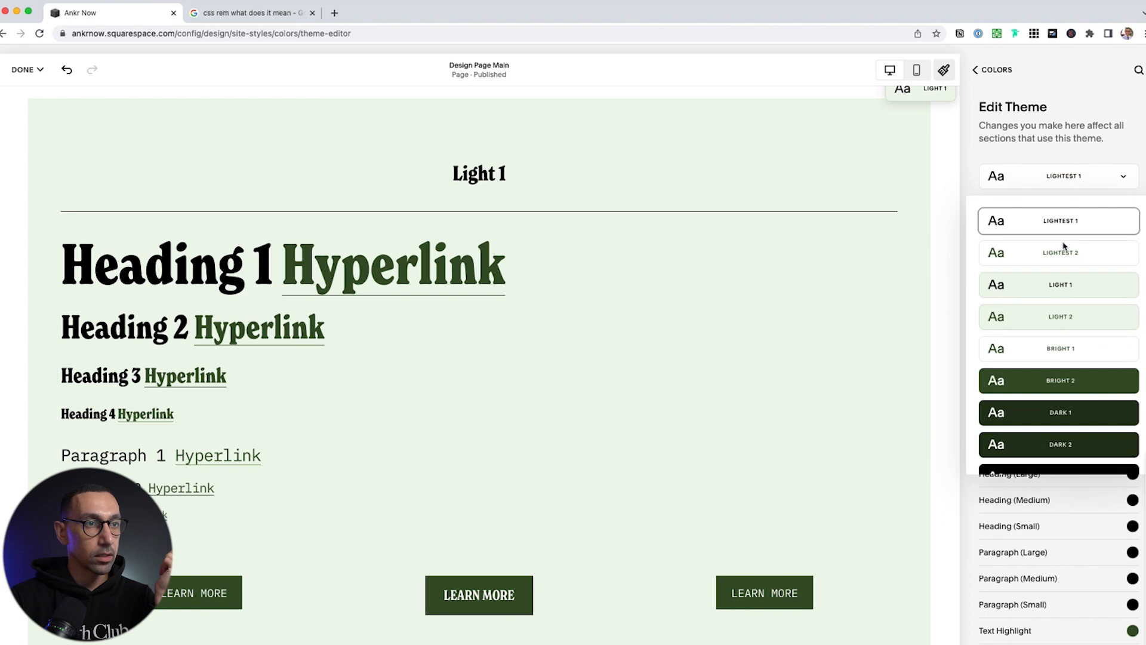
pyautogui.click(1066, 285)
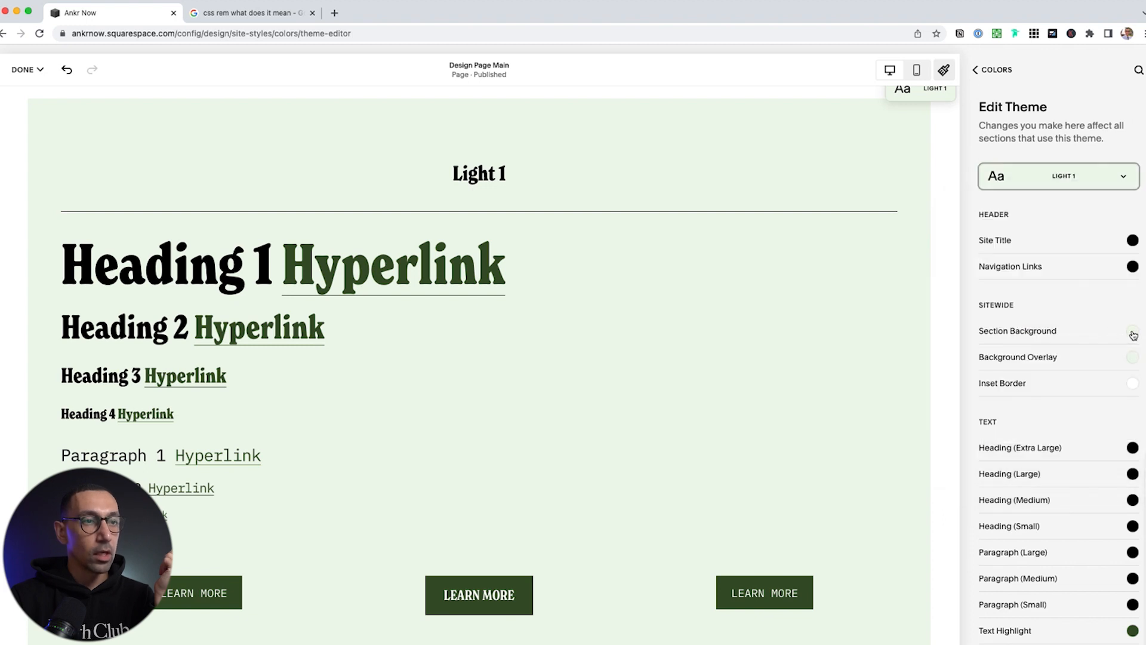
pyautogui.click(1132, 333)
pyautogui.click(1107, 273)
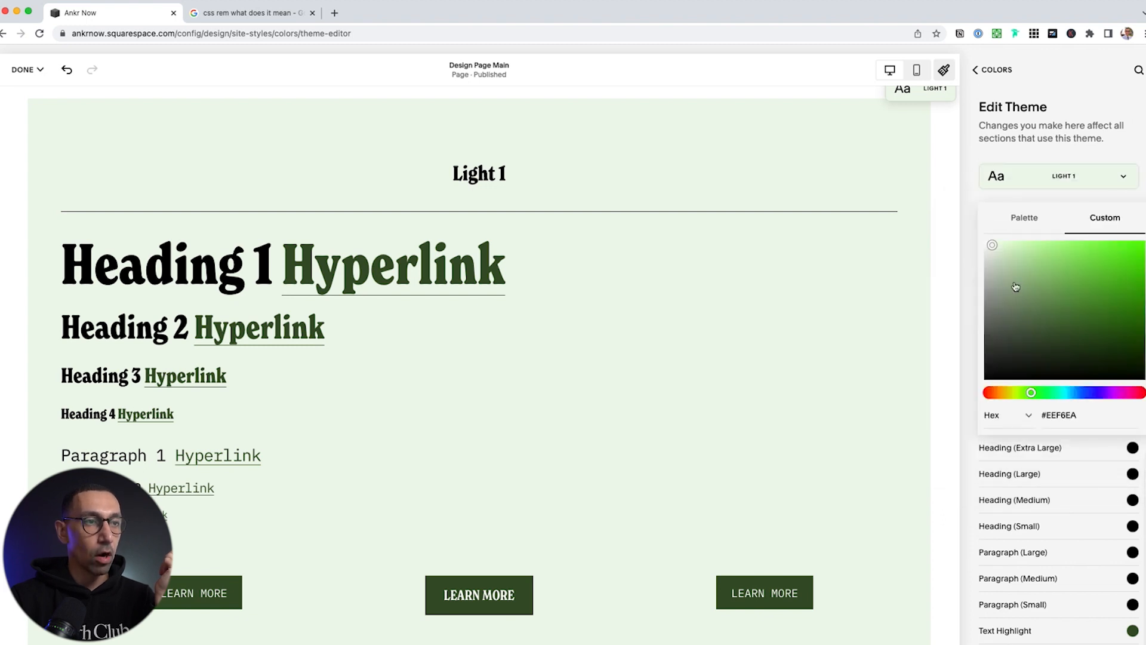
pyautogui.click(986, 262)
pyautogui.moveTo(986, 263); pyautogui.dragTo(979, 267)
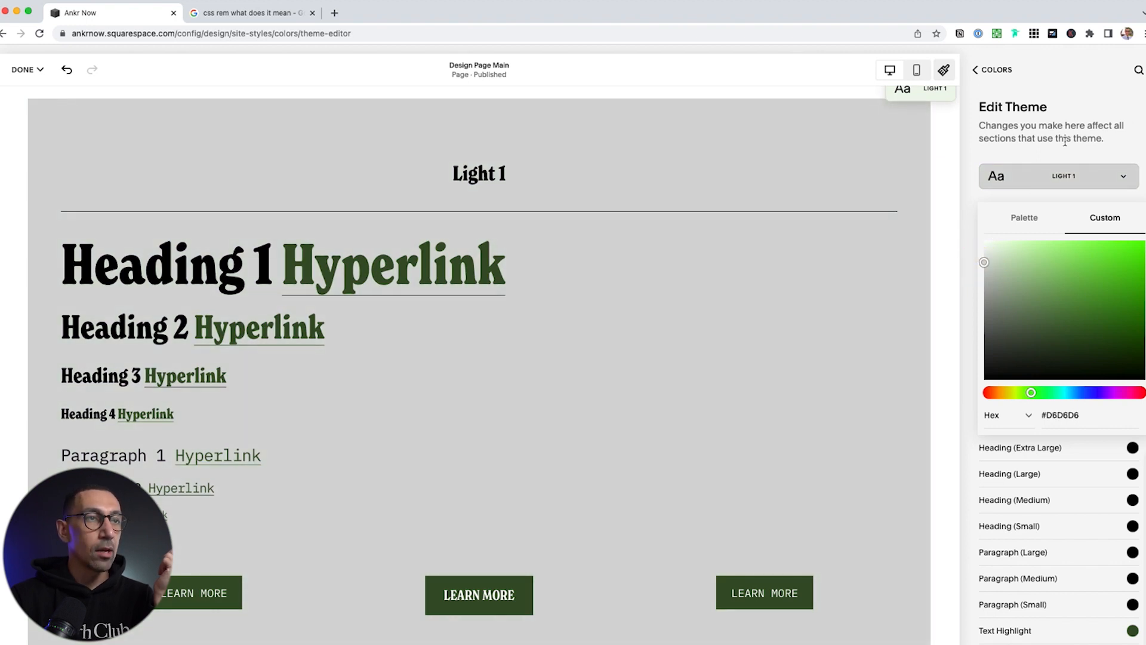
pyautogui.click(1117, 125)
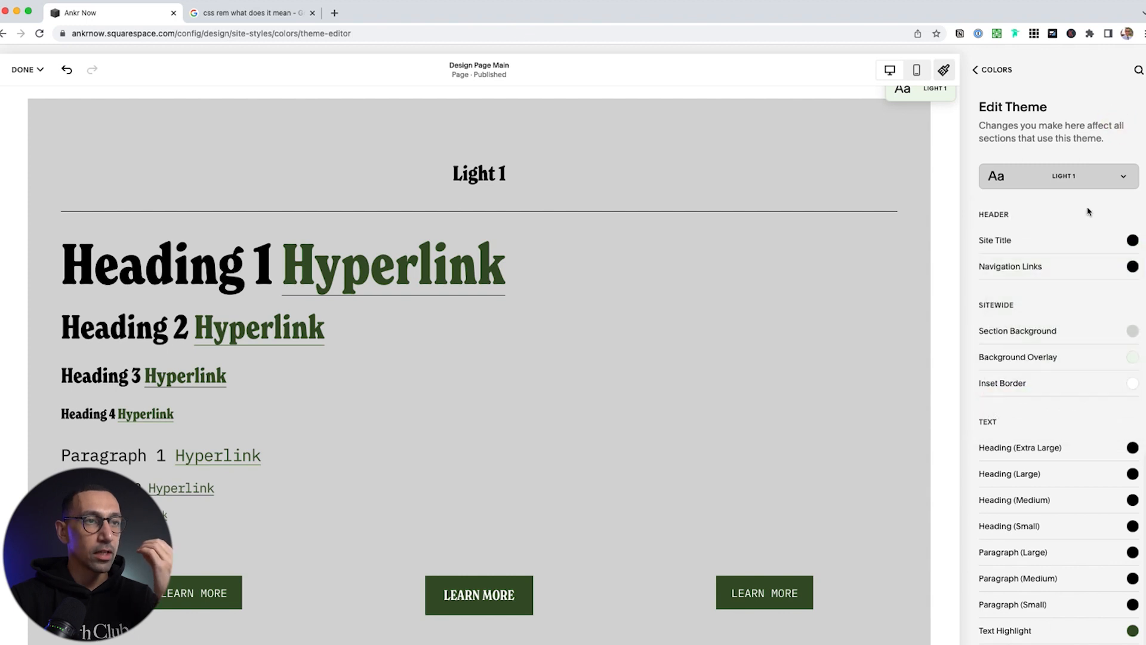
pyautogui.click(1132, 332)
pyautogui.press('super+c')
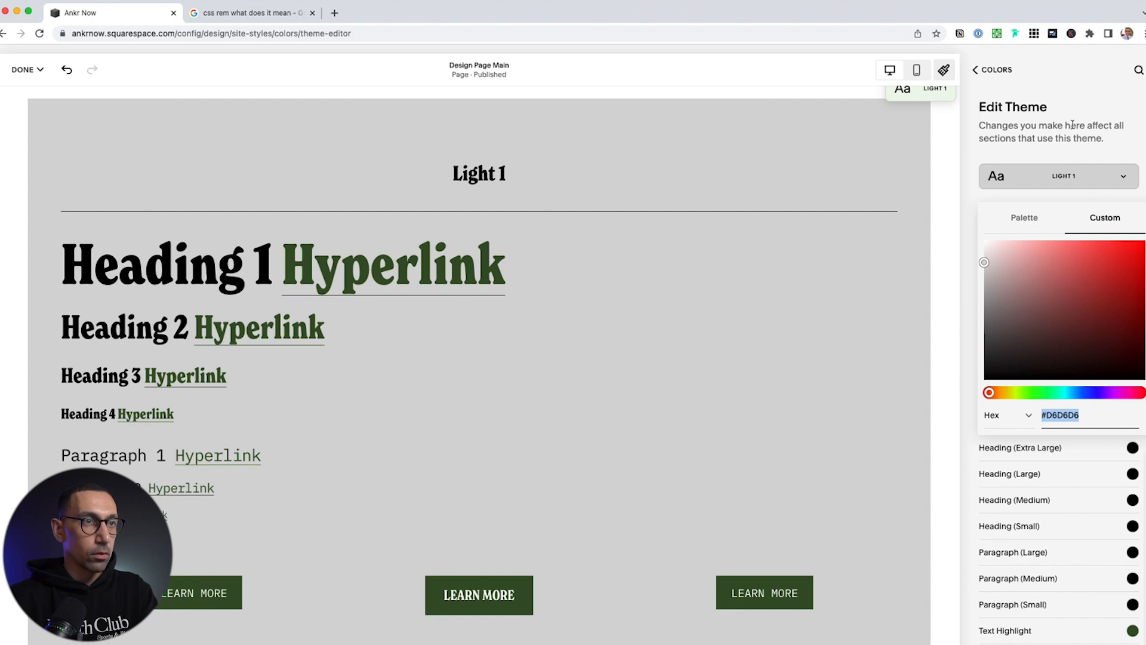
pyautogui.click(1074, 119)
# Set the Light 1 background overlay to grey #D6D6D6 as well
pyautogui.click(1136, 357)
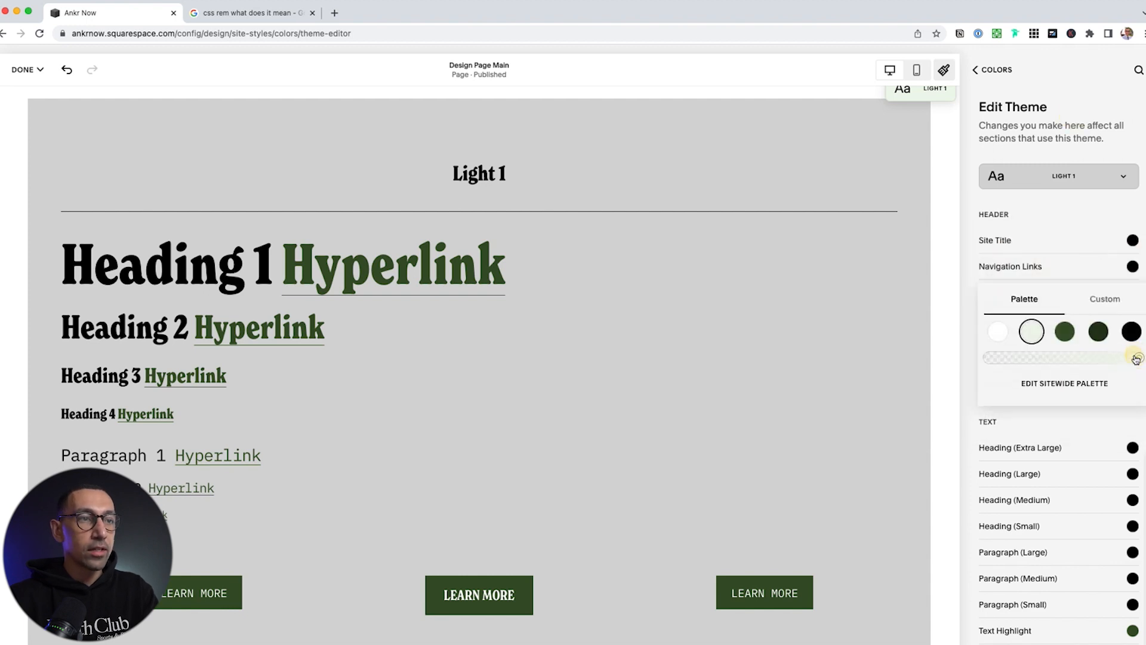
pyautogui.click(1102, 299)
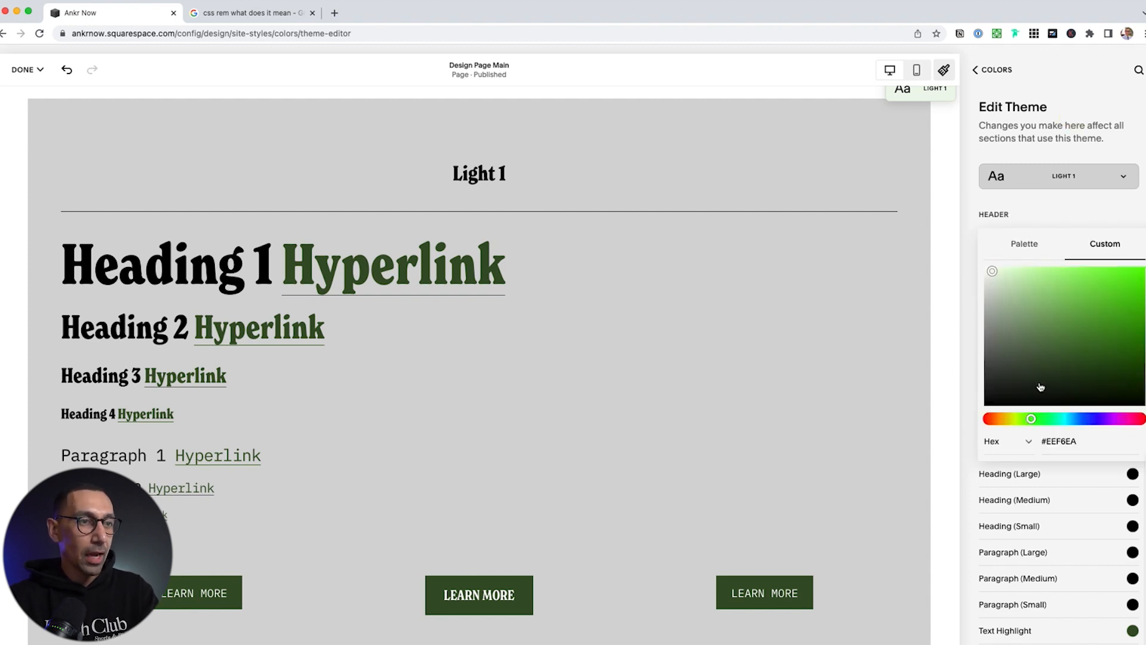
pyautogui.tripleClick(1062, 441)
pyautogui.press('super+v')
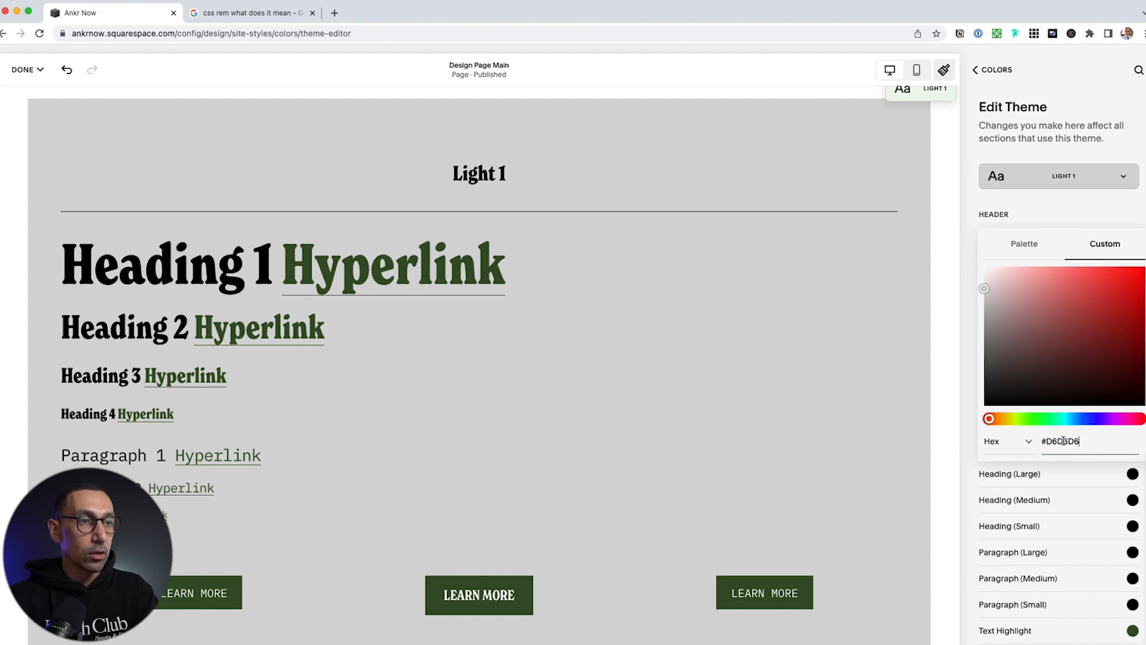
pyautogui.click(1071, 144)
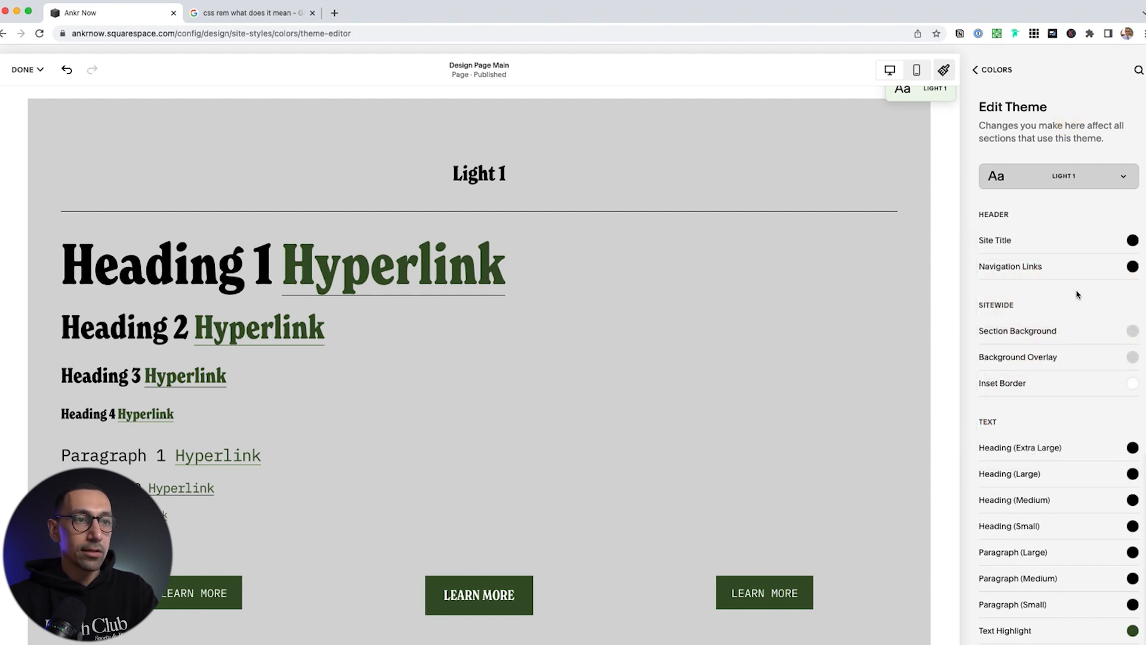
pyautogui.scroll(-3, 1078, 292)
# Make Light 1's text links on background black from the palette
pyautogui.scroll(-3, 1129, 399)
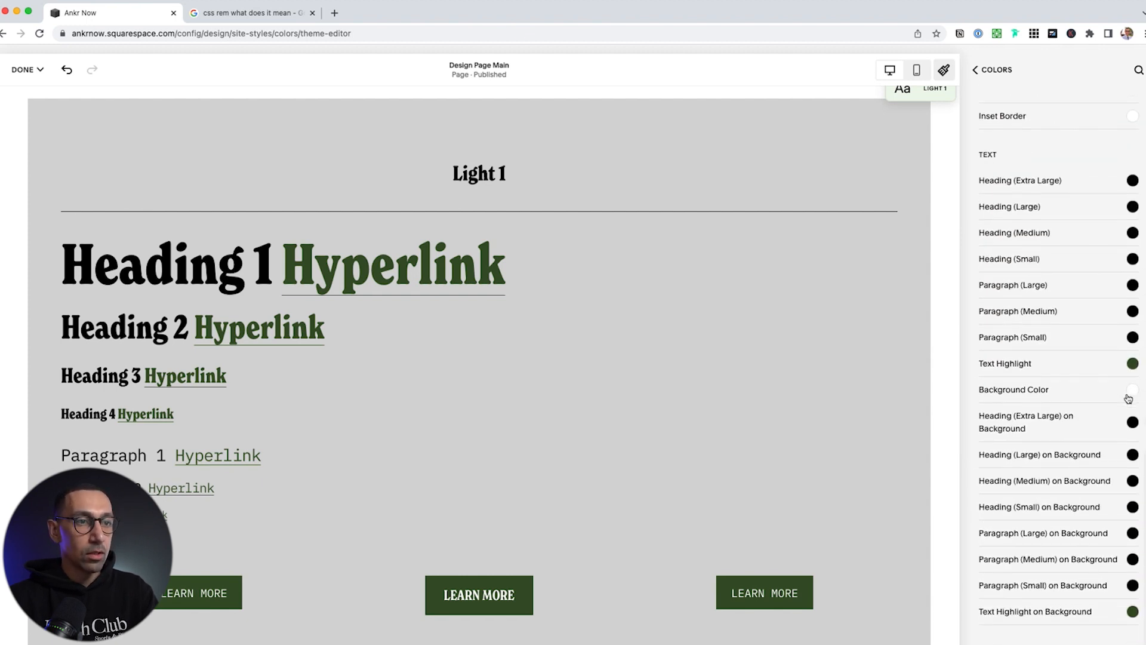
pyautogui.scroll(-2, 1127, 442)
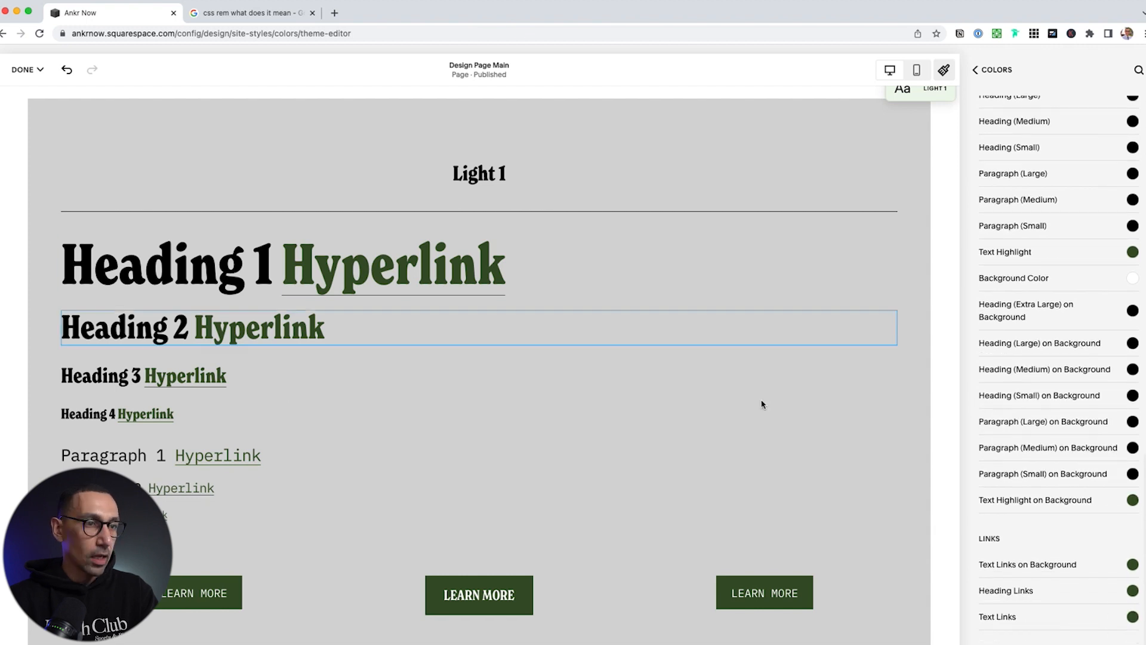
pyautogui.scroll(-2, 1105, 537)
pyautogui.click(1132, 487)
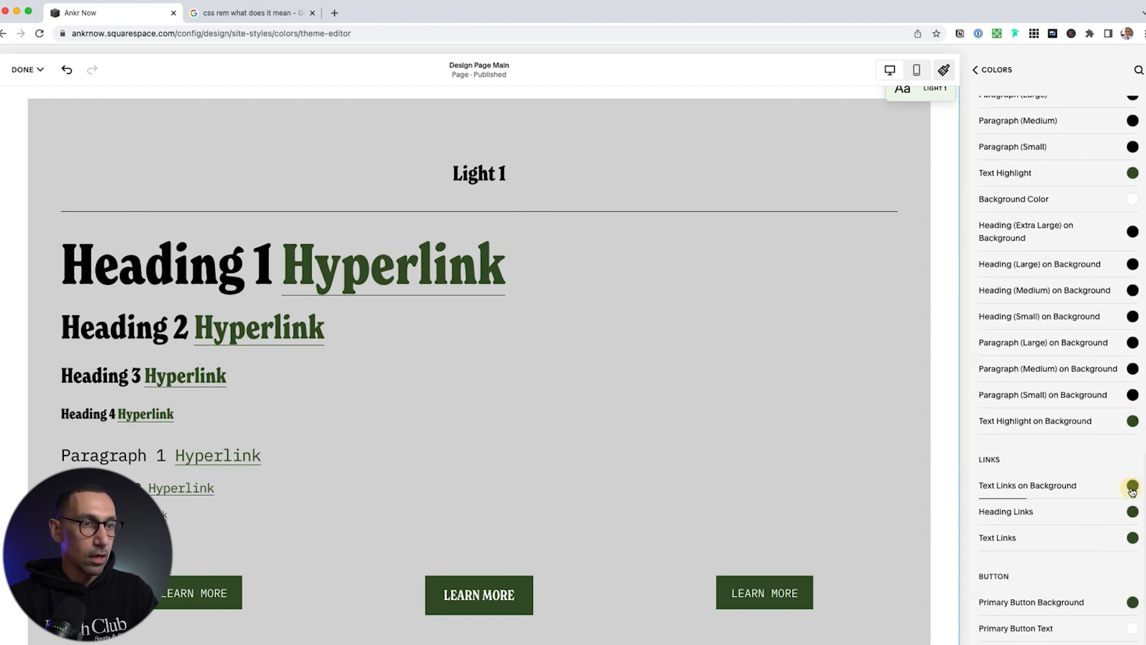
pyautogui.click(1027, 373)
pyautogui.click(1131, 460)
pyautogui.click(969, 371)
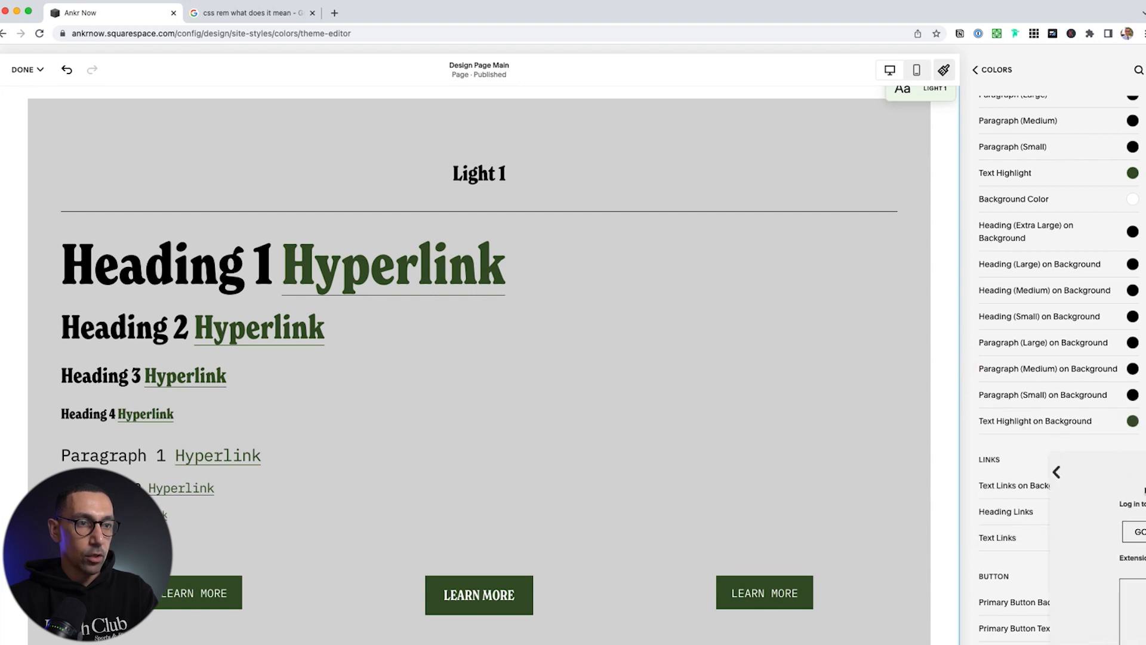
# Make heading links and text links black, then go back to the theme list
pyautogui.click(1132, 511)
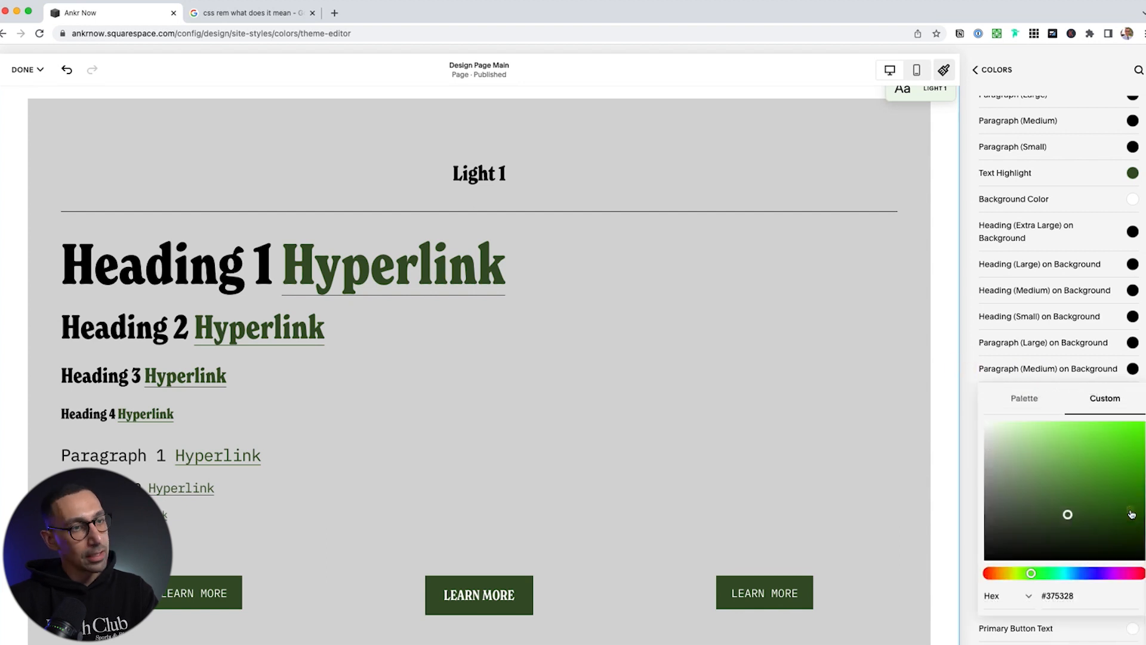
pyautogui.click(1024, 397)
pyautogui.click(1133, 481)
pyautogui.click(972, 425)
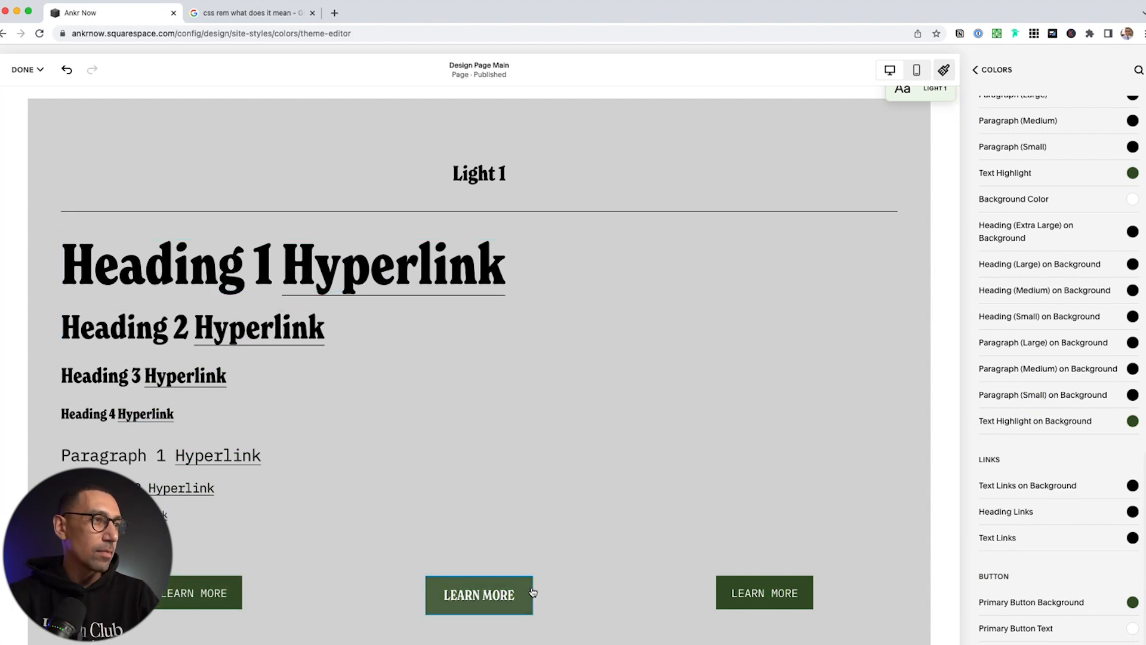
pyautogui.scroll(-10, 550, 494)
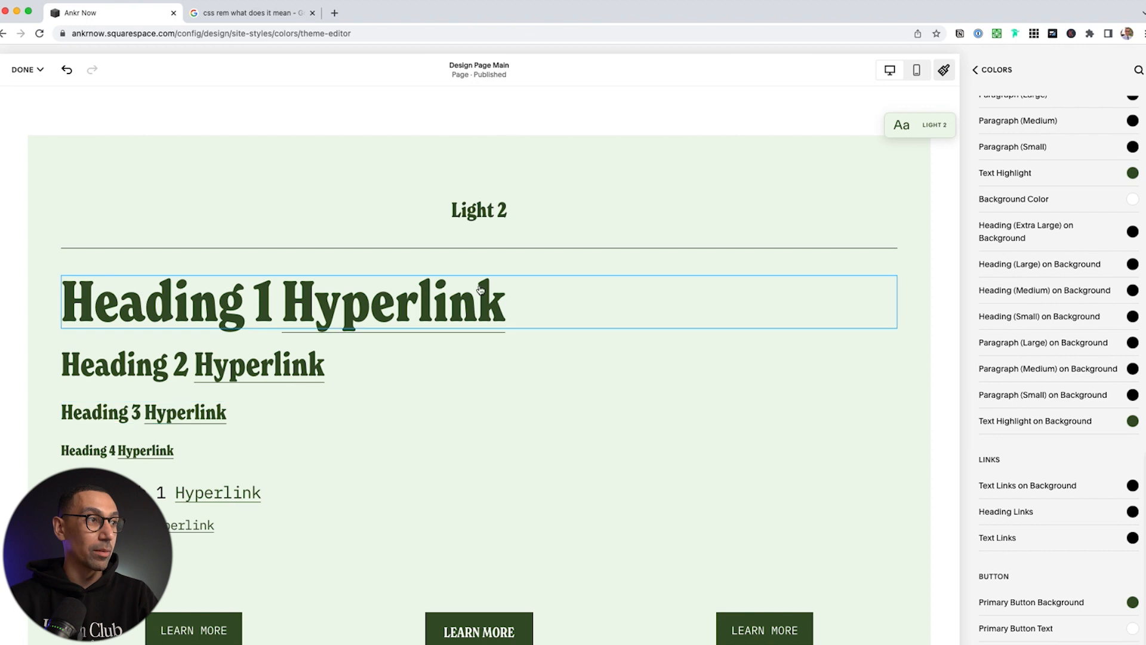
pyautogui.scroll(-3, 495, 449)
pyautogui.scroll(-20, 495, 449)
pyautogui.scroll(-15, 496, 446)
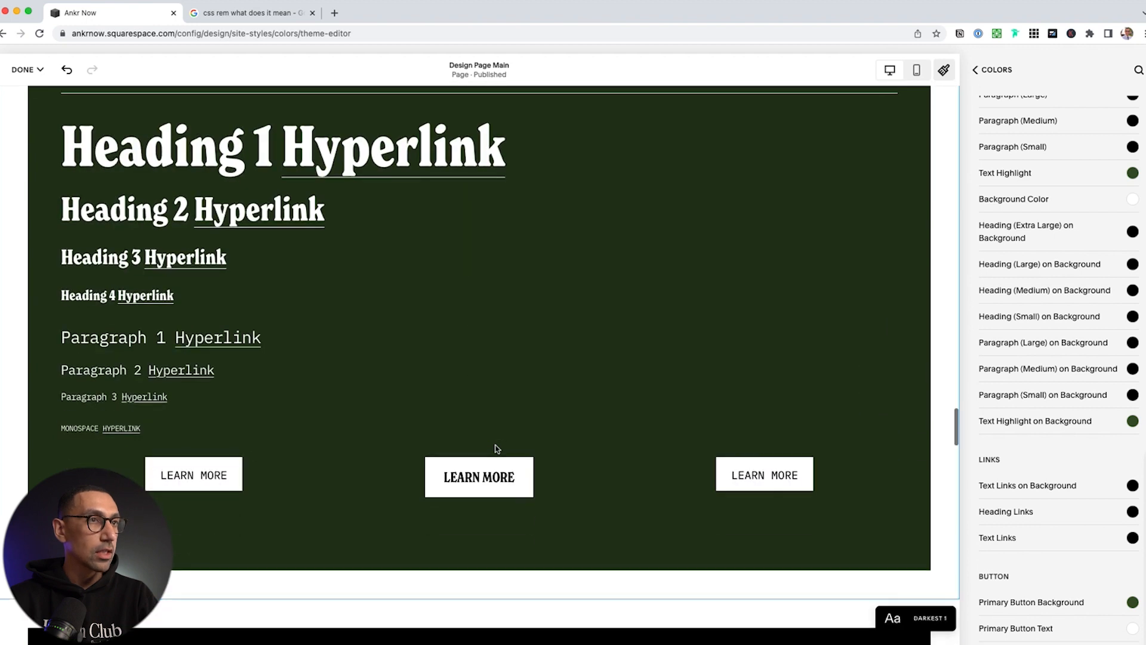
pyautogui.scroll(15, 495, 449)
pyautogui.click(985, 70)
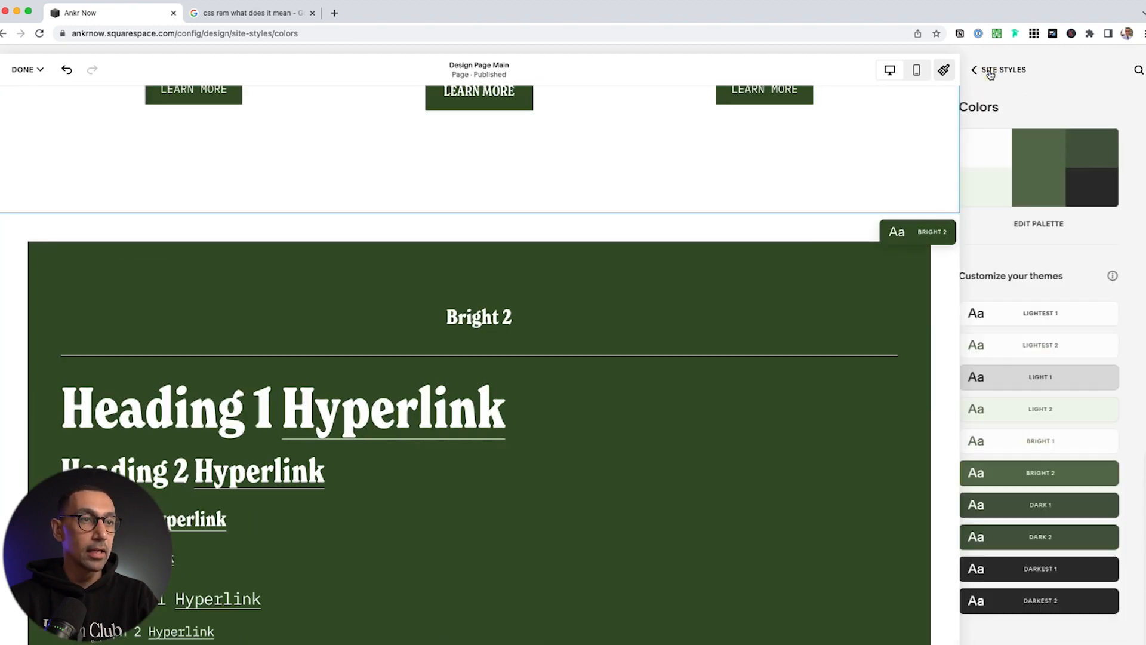
# Open the primary button styles: Square shape, 0px outline, 1.336em and 0.8em padding
pyautogui.click(991, 70)
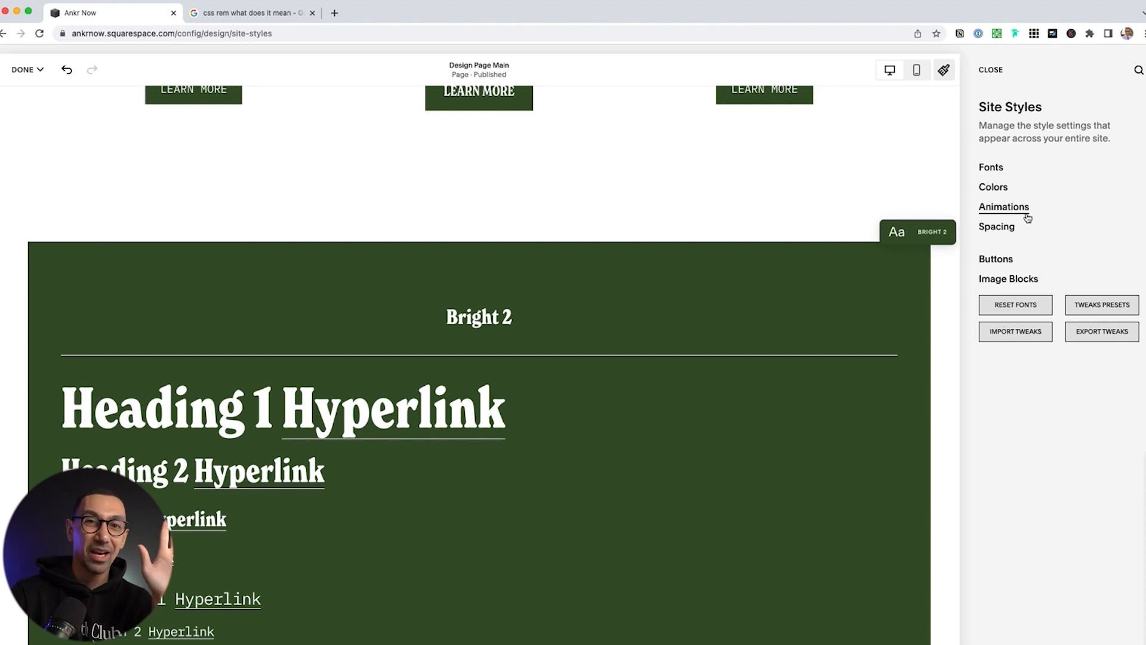
pyautogui.click(996, 259)
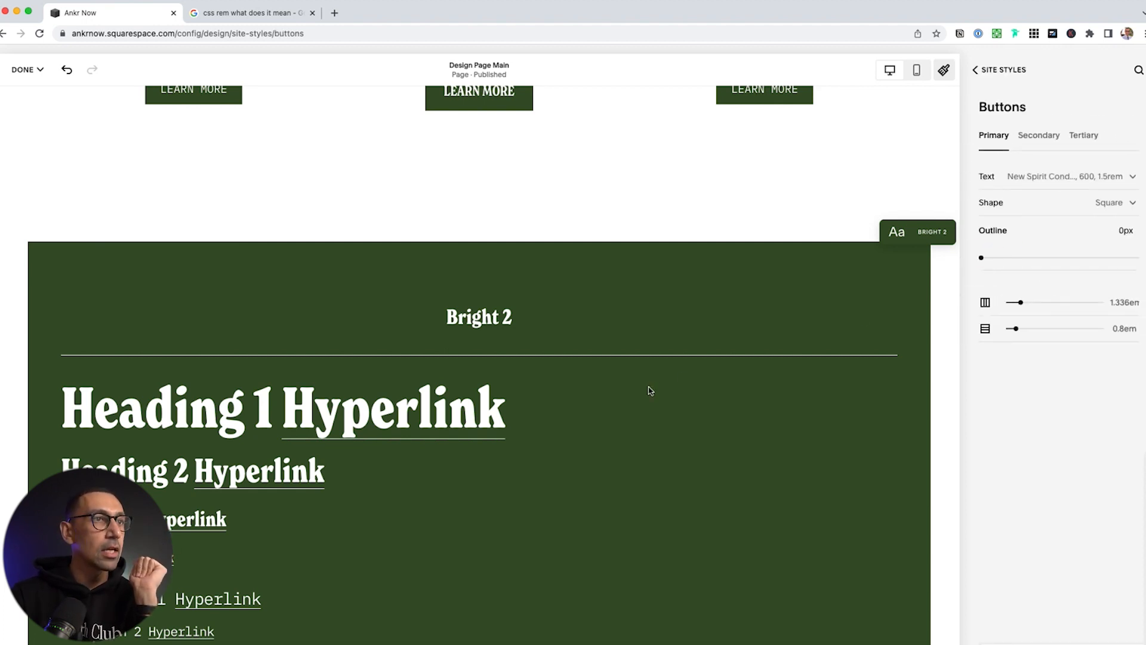
pyautogui.scroll(-7, 653, 388)
pyautogui.scroll(2, 650, 392)
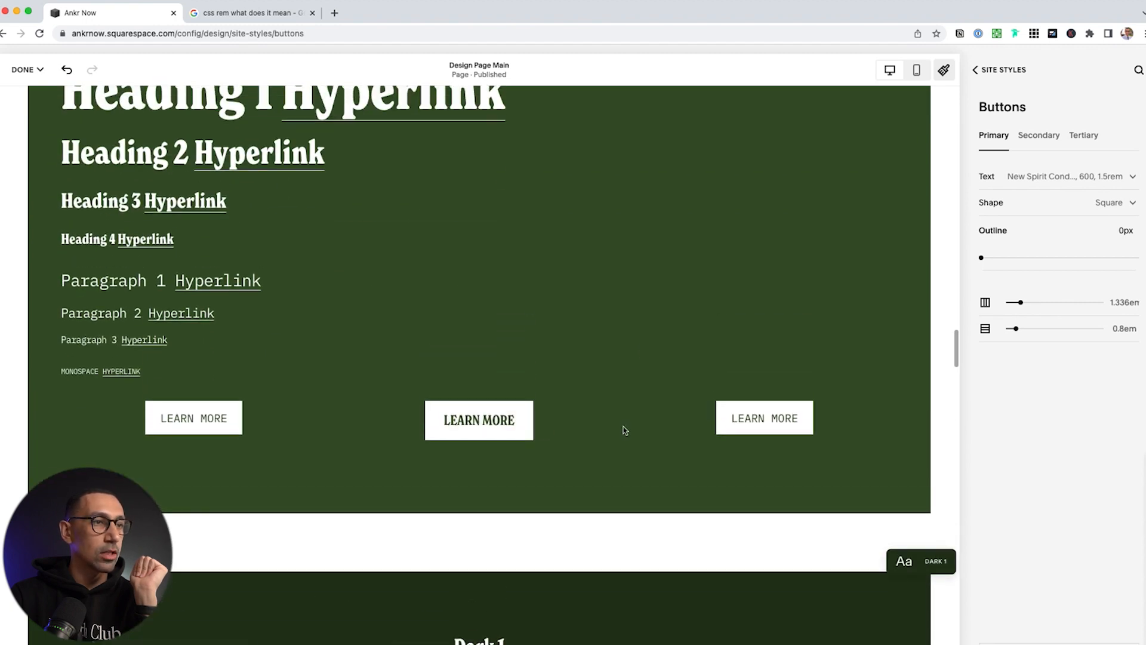
pyautogui.scroll(1, 629, 430)
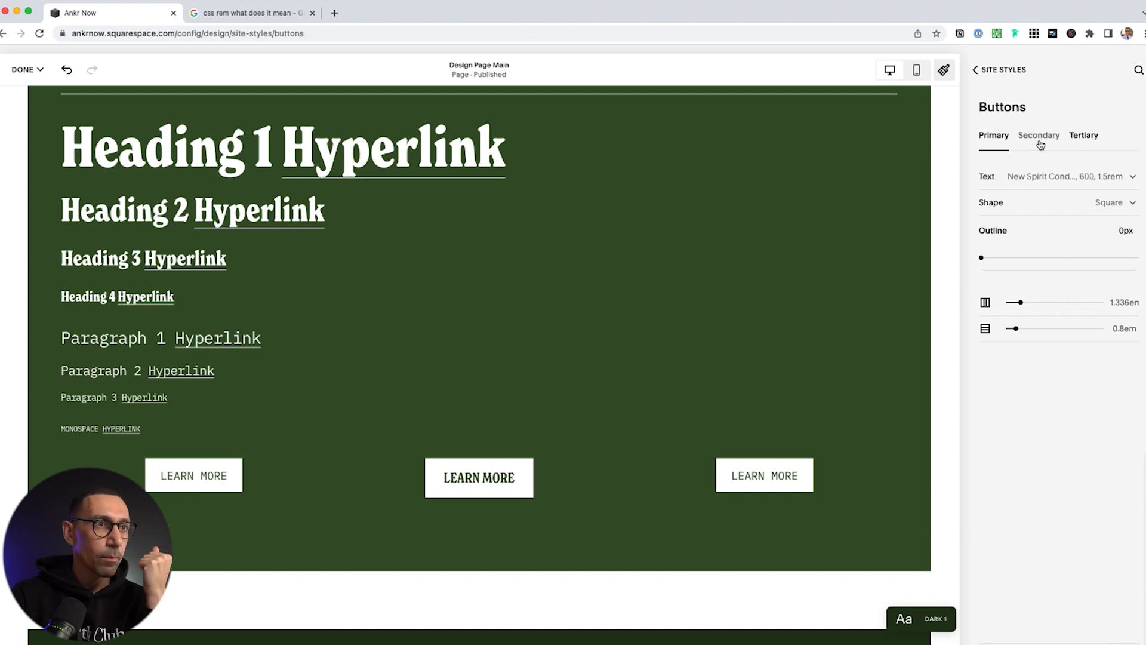
# Make primary buttons Oval with no fill and a 2px outline
pyautogui.click(1109, 206)
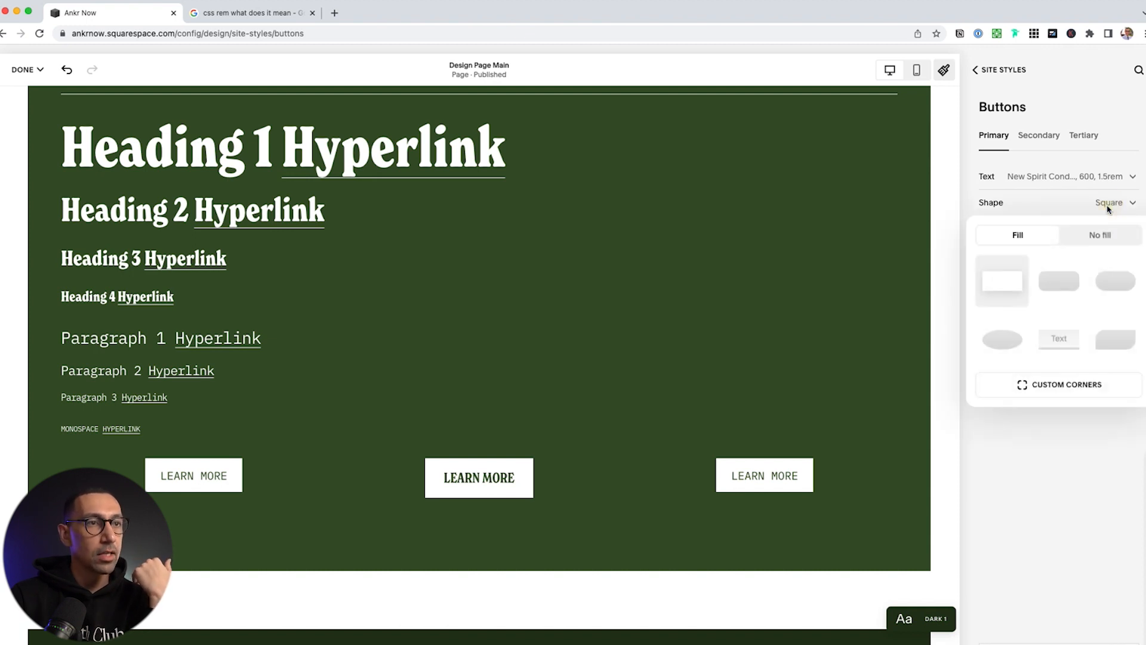
pyautogui.click(1009, 334)
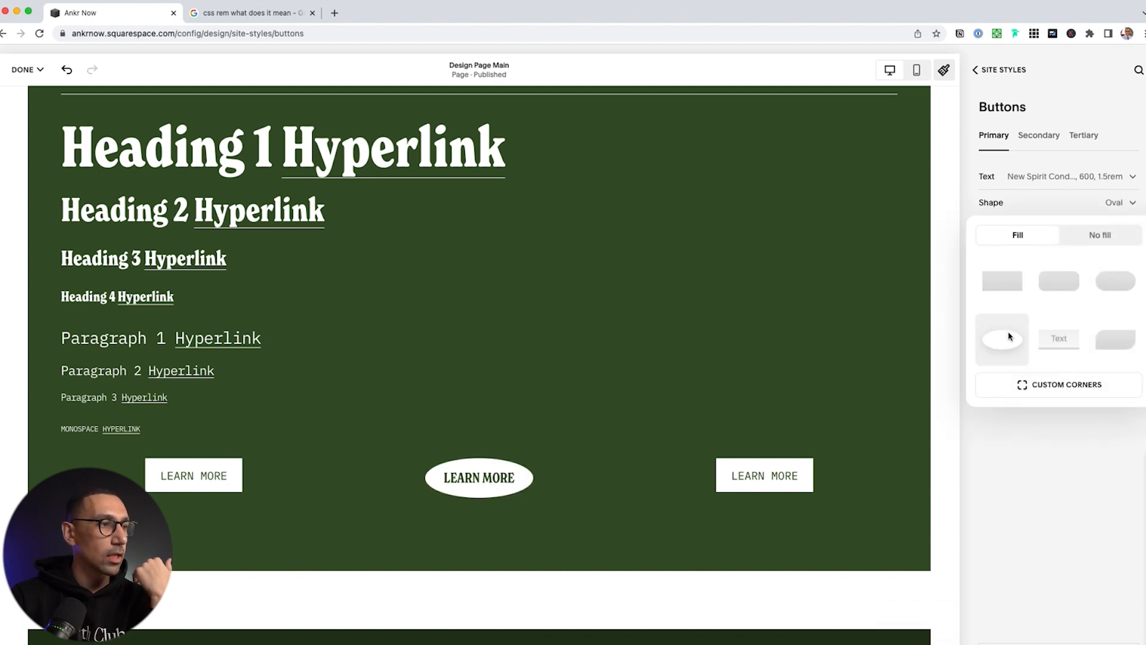
pyautogui.click(1111, 236)
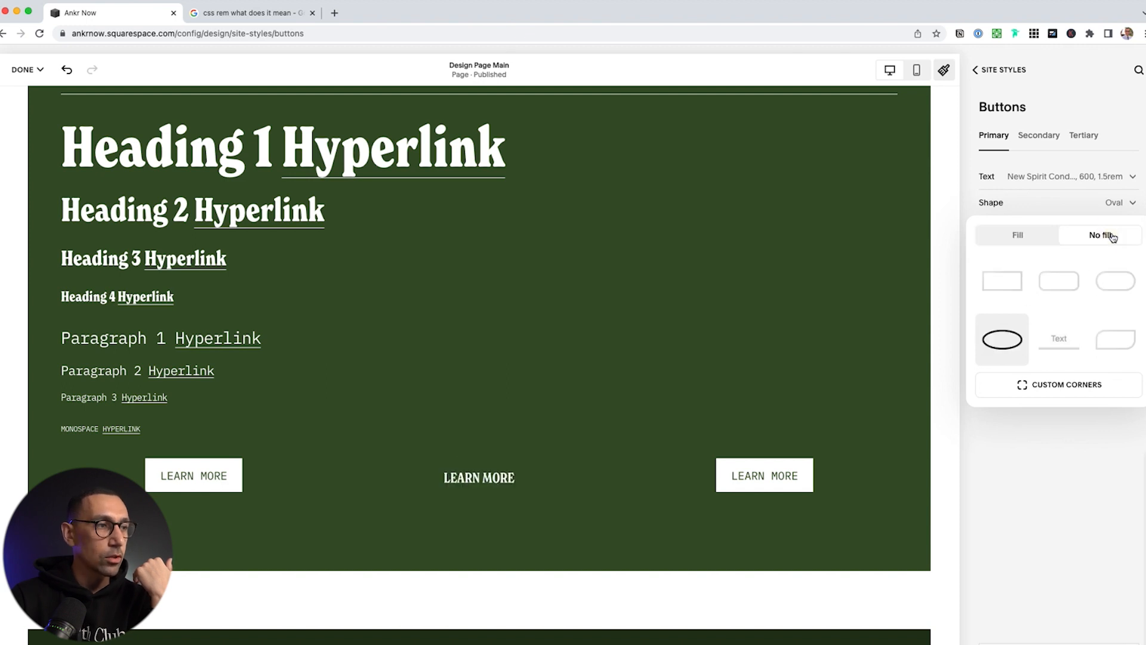
pyautogui.click(1082, 479)
pyautogui.click(1123, 232)
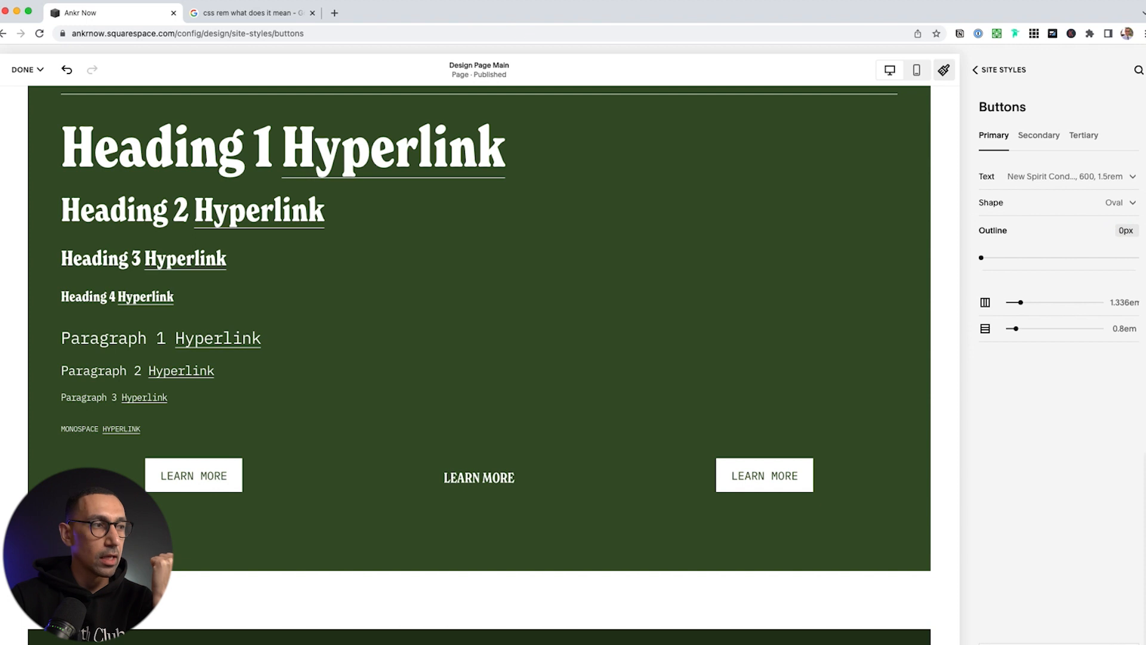
pyautogui.write('2')
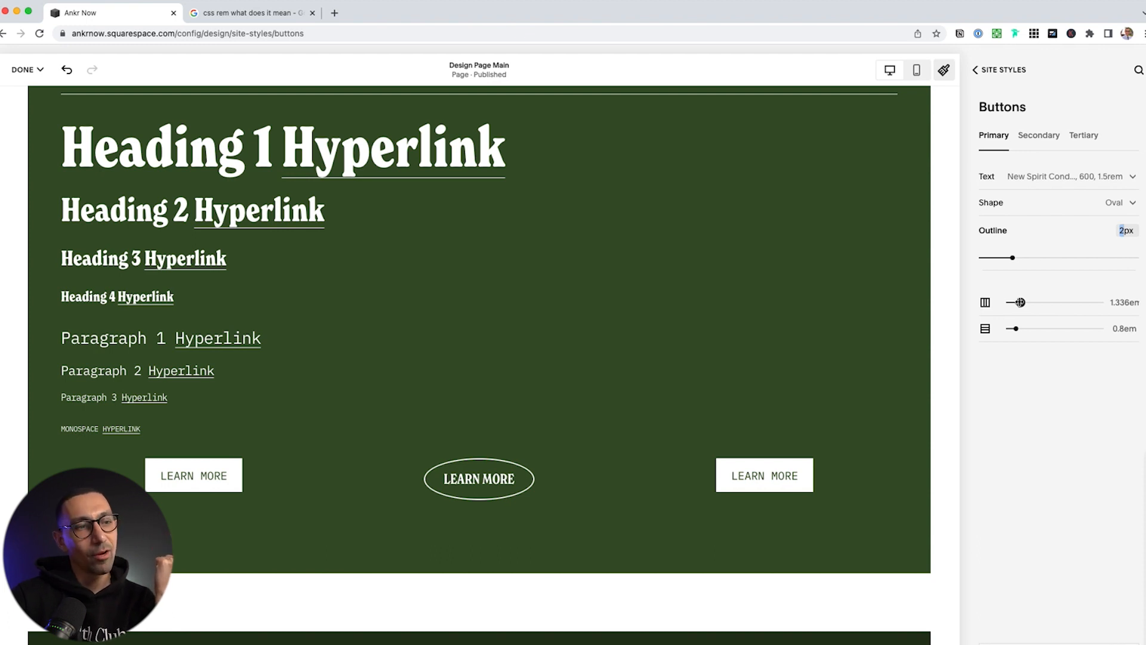
pyautogui.click(1040, 449)
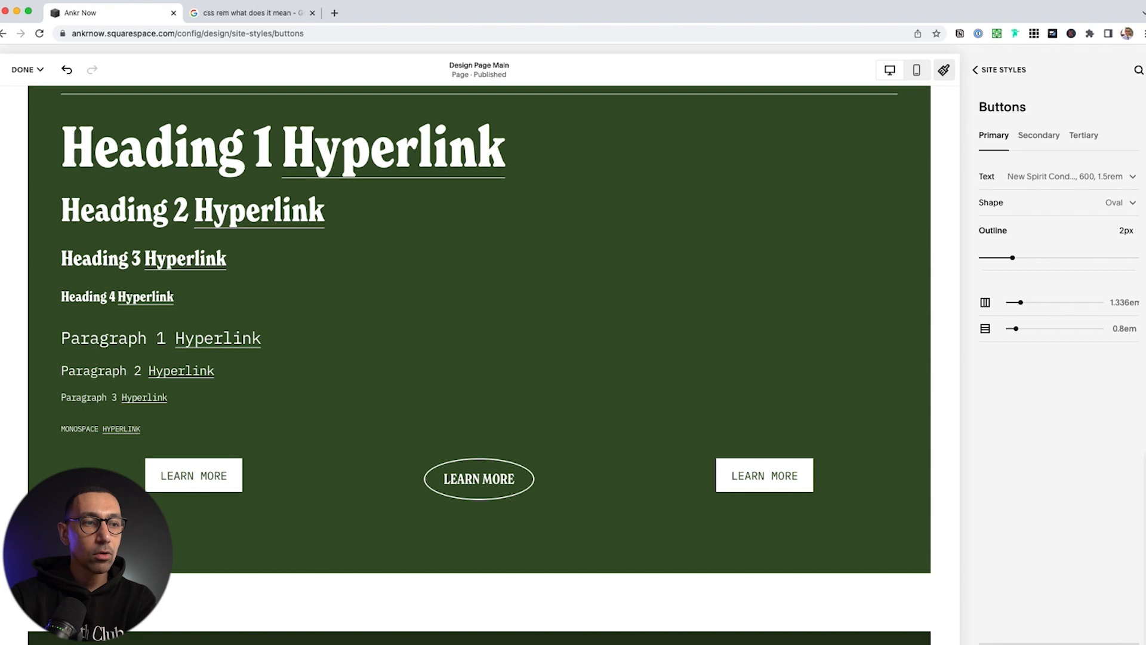
pyautogui.click(1070, 643)
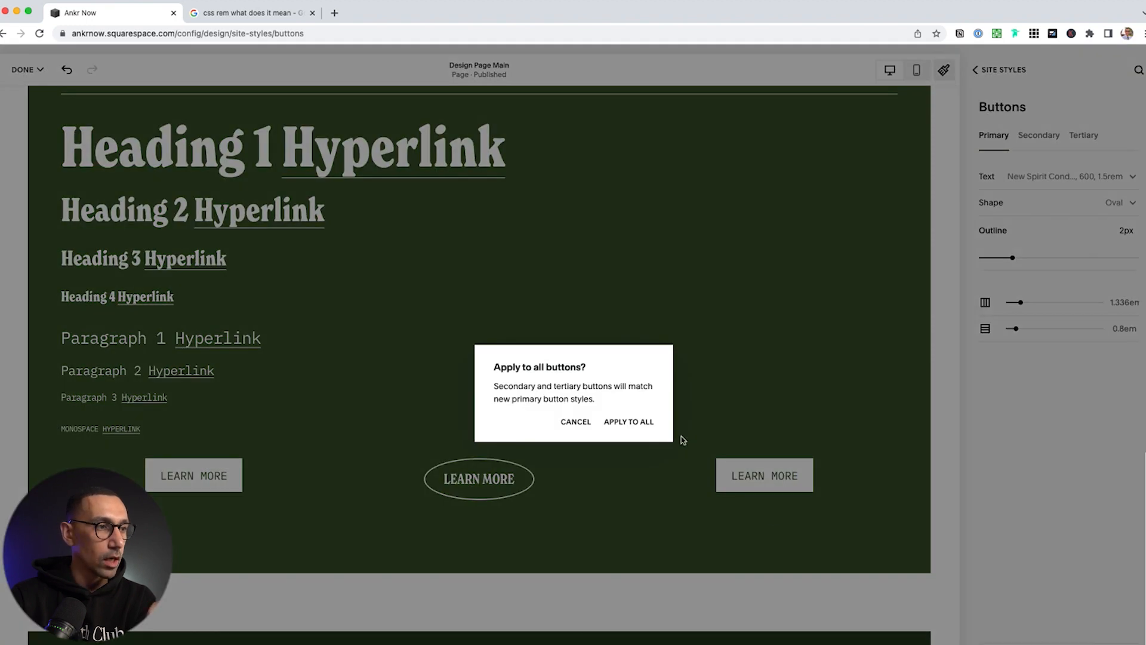
# Apply the oval style to all buttons, then switch primary buttons to a solid Fill
pyautogui.click(643, 423)
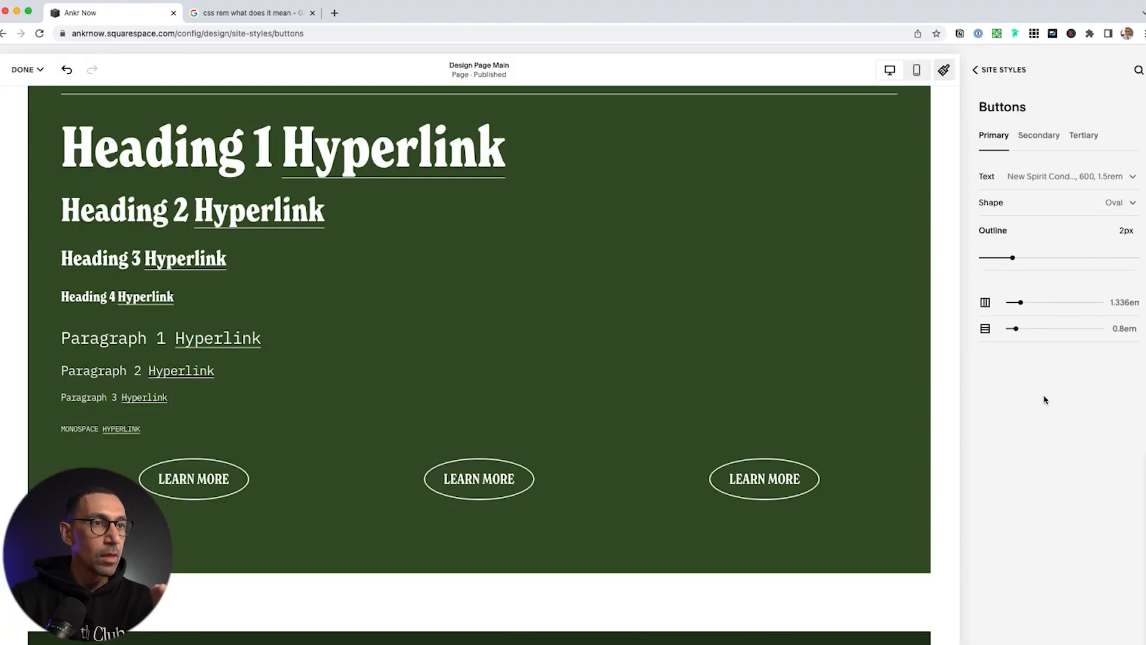
pyautogui.click(1114, 204)
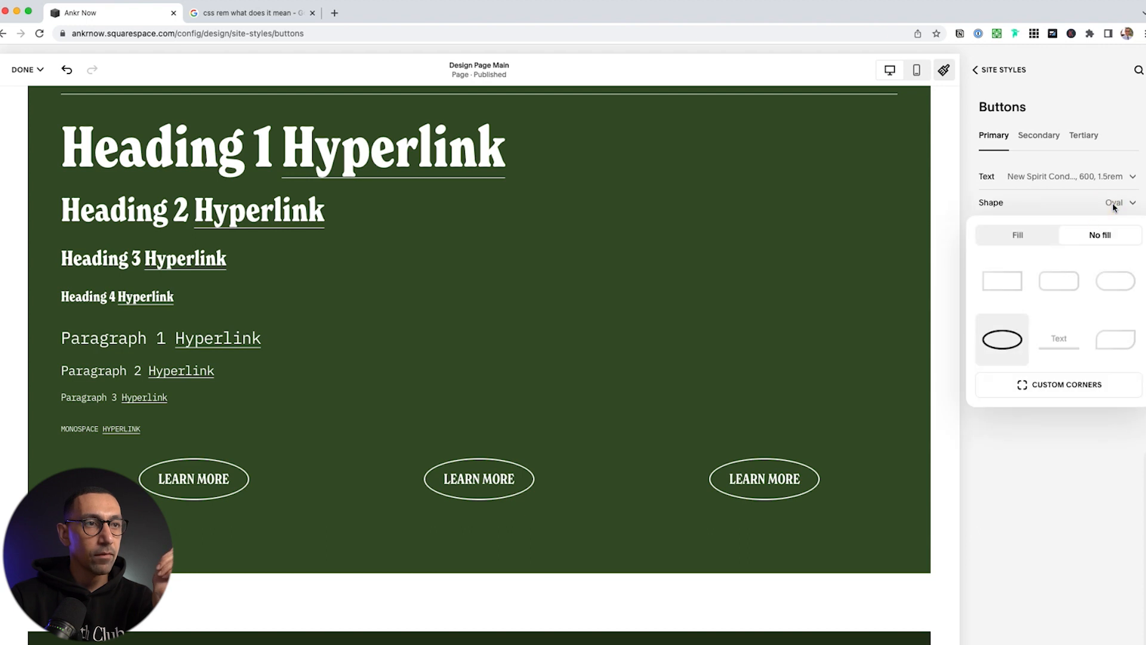
pyautogui.click(1018, 235)
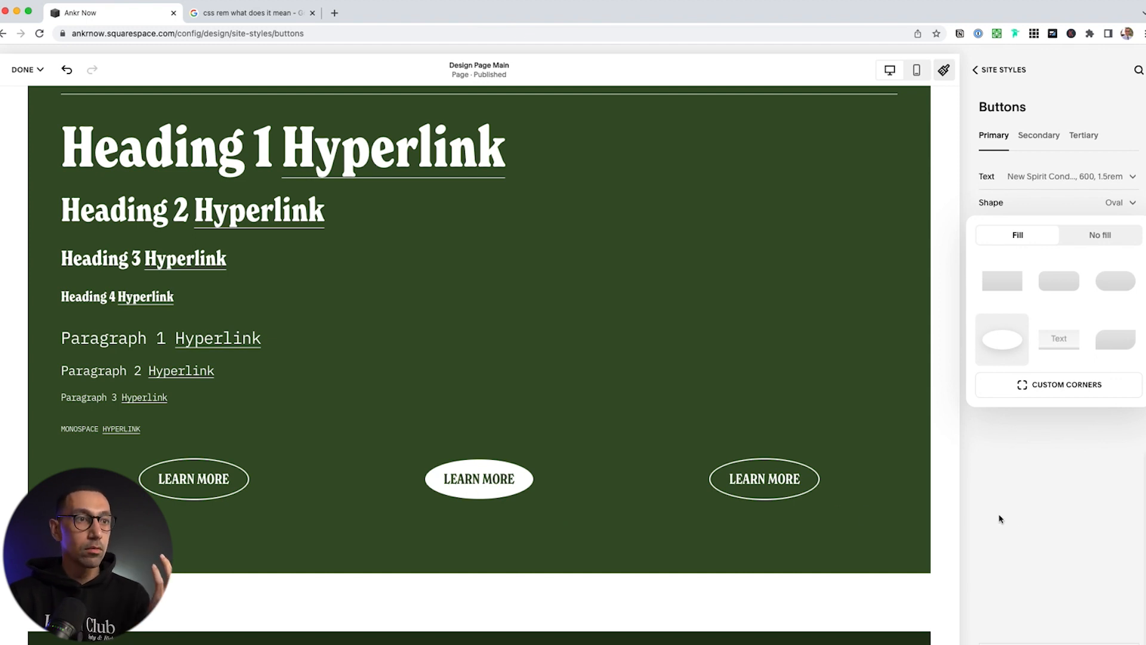
pyautogui.click(1039, 519)
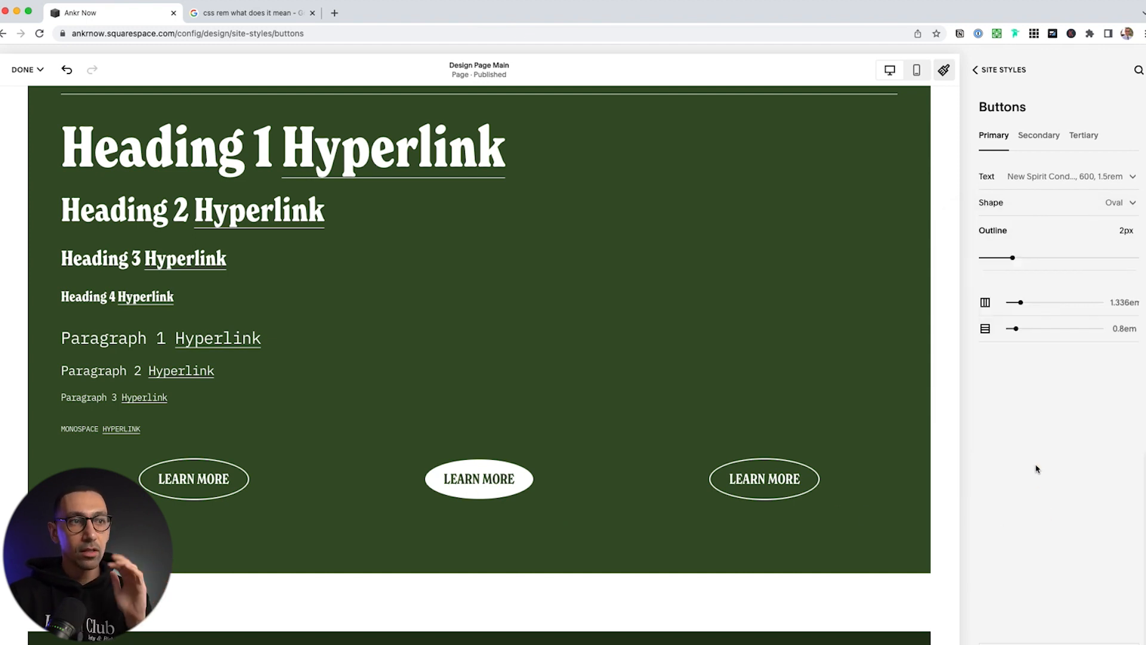
pyautogui.click(1001, 70)
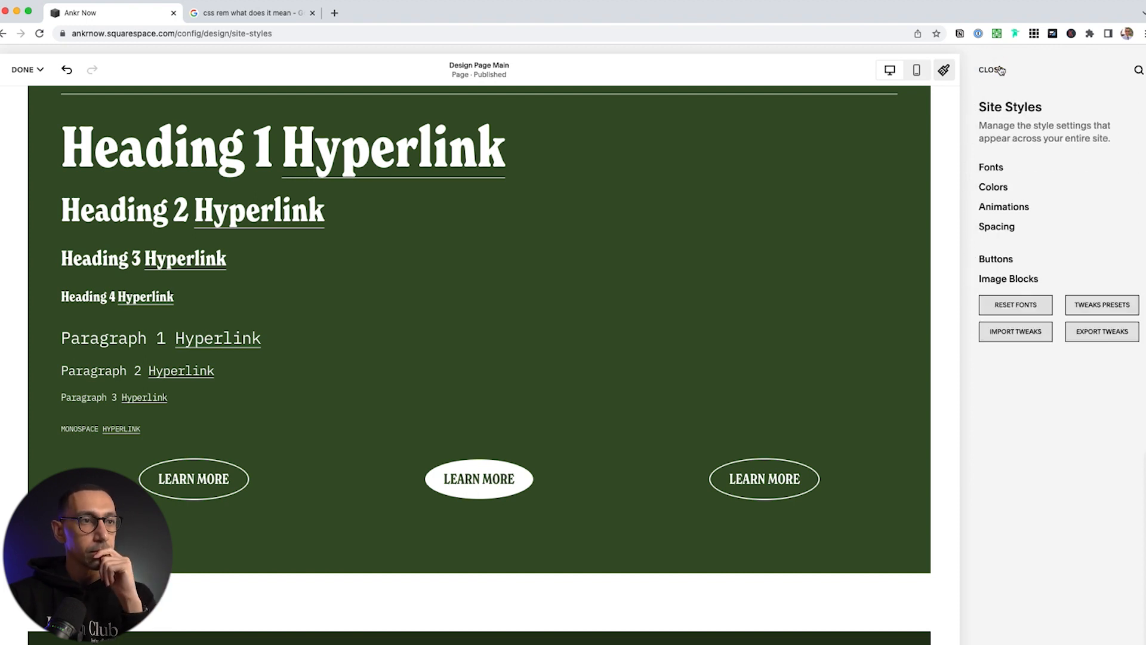
# Close Site Styles, save the design changes, and open the Pages list
pyautogui.click(1001, 70)
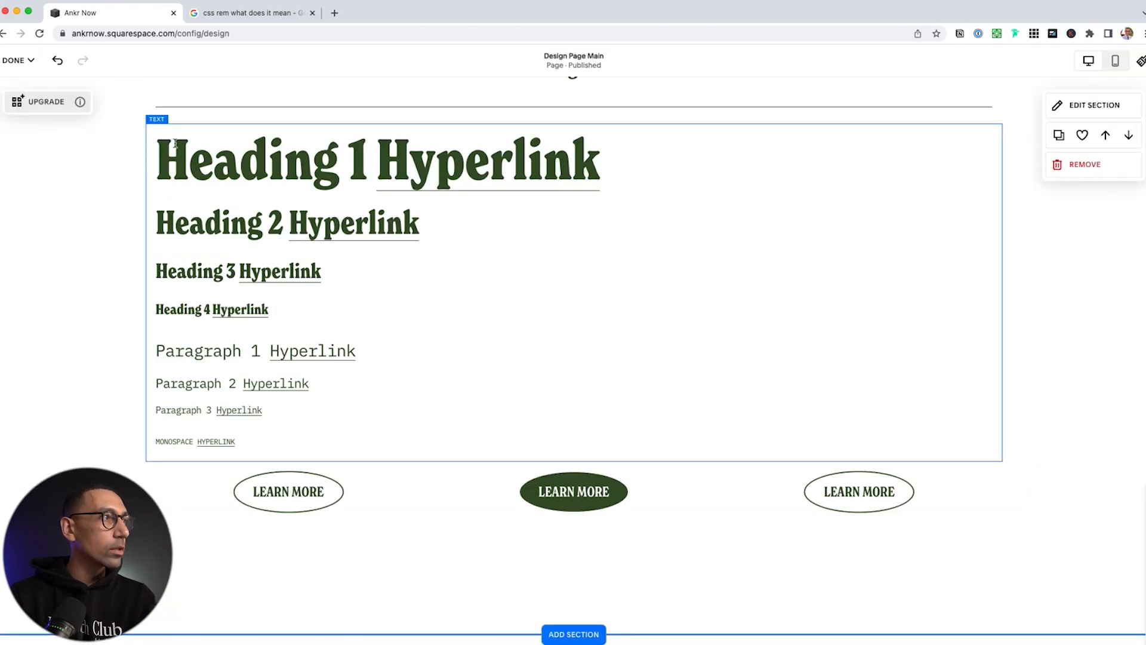
pyautogui.click(17, 60)
pyautogui.click(28, 95)
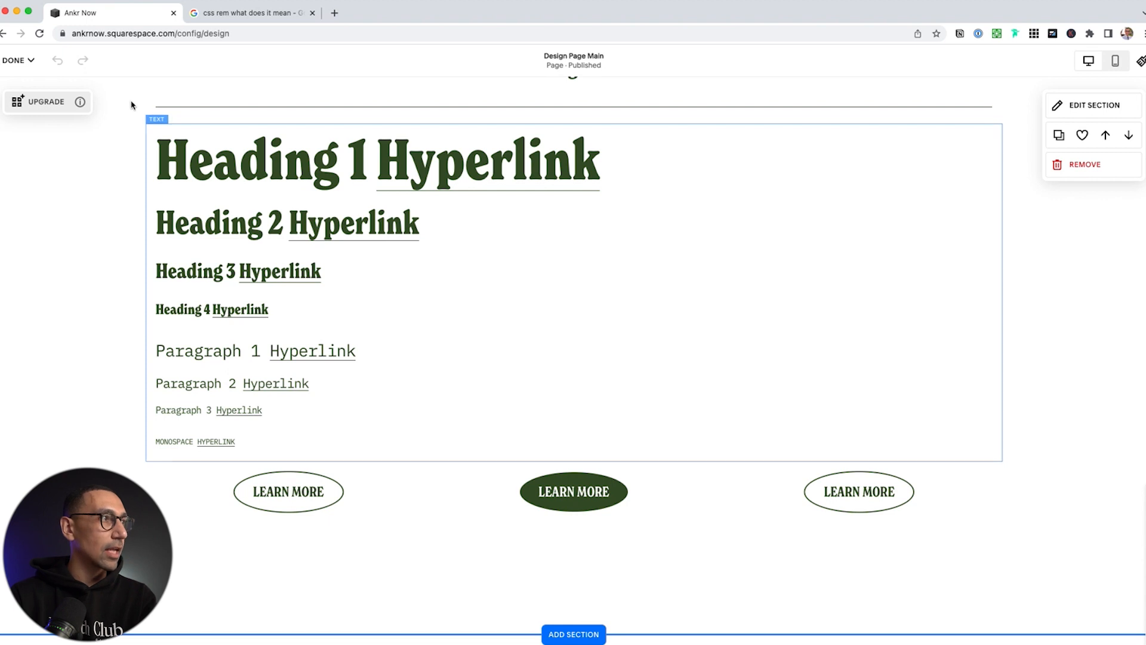
pyautogui.click(18, 60)
pyautogui.click(21, 96)
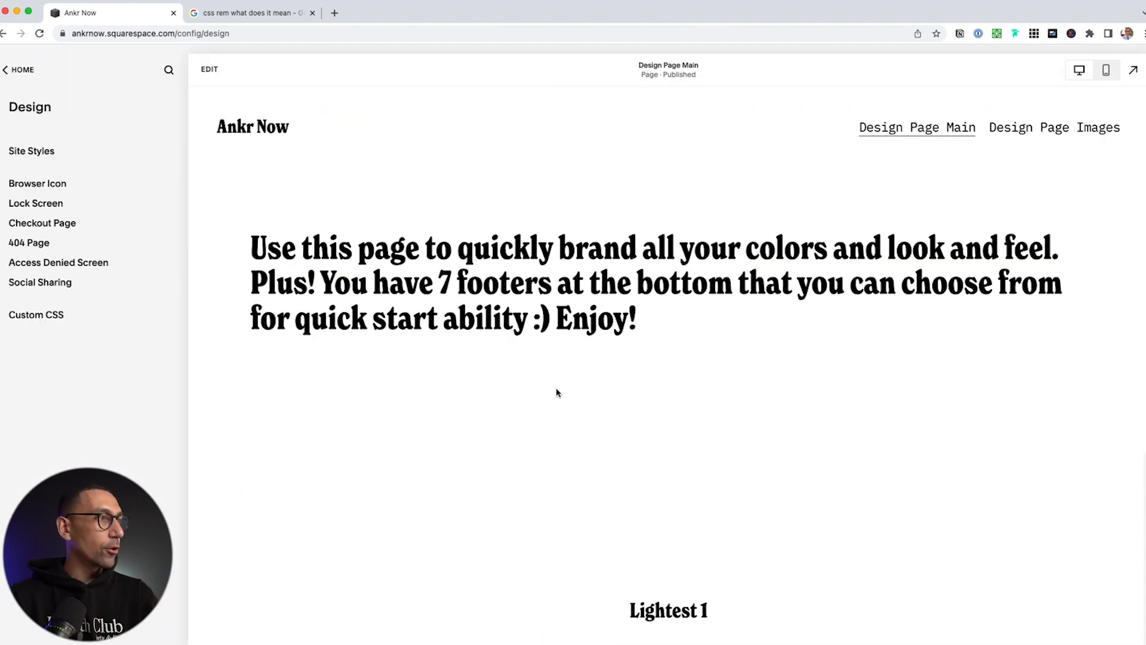
pyautogui.click(19, 69)
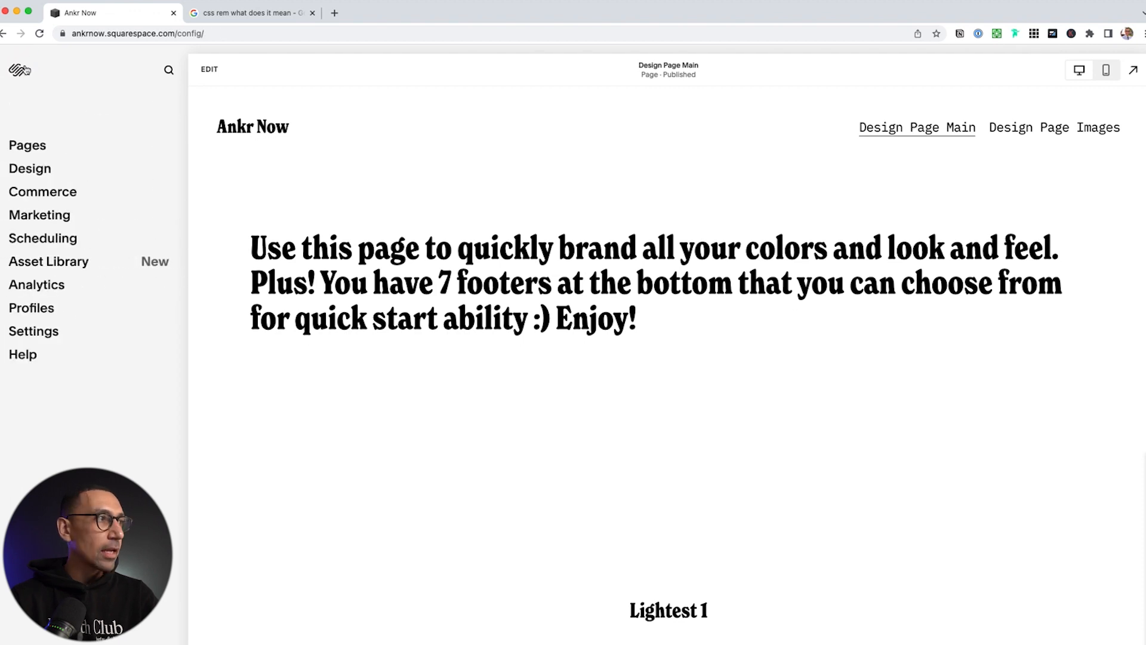
pyautogui.click(26, 146)
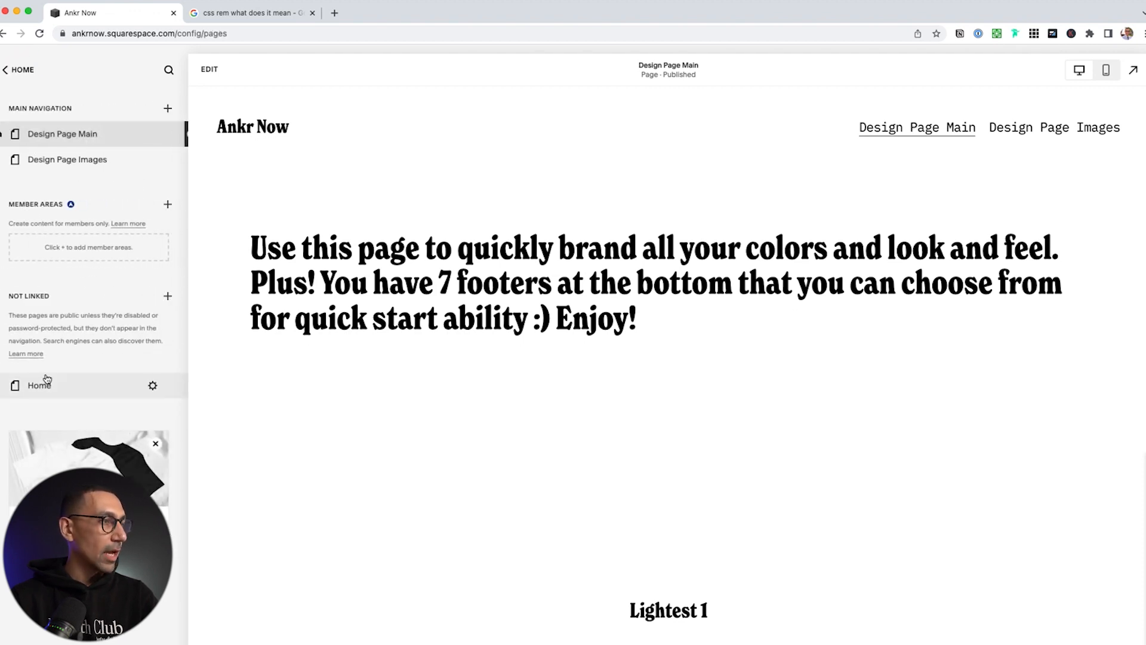
# Open the Home page, scroll down to the footers and back up, and enter edit mode
pyautogui.click(49, 389)
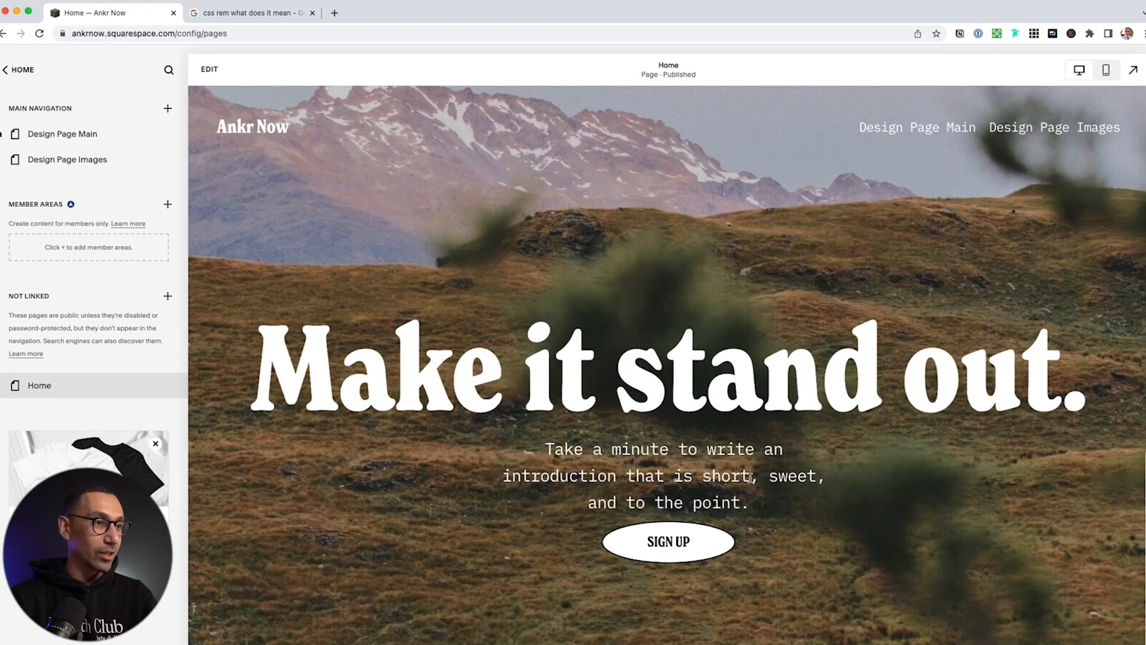
pyautogui.scroll(-10, 751, 477)
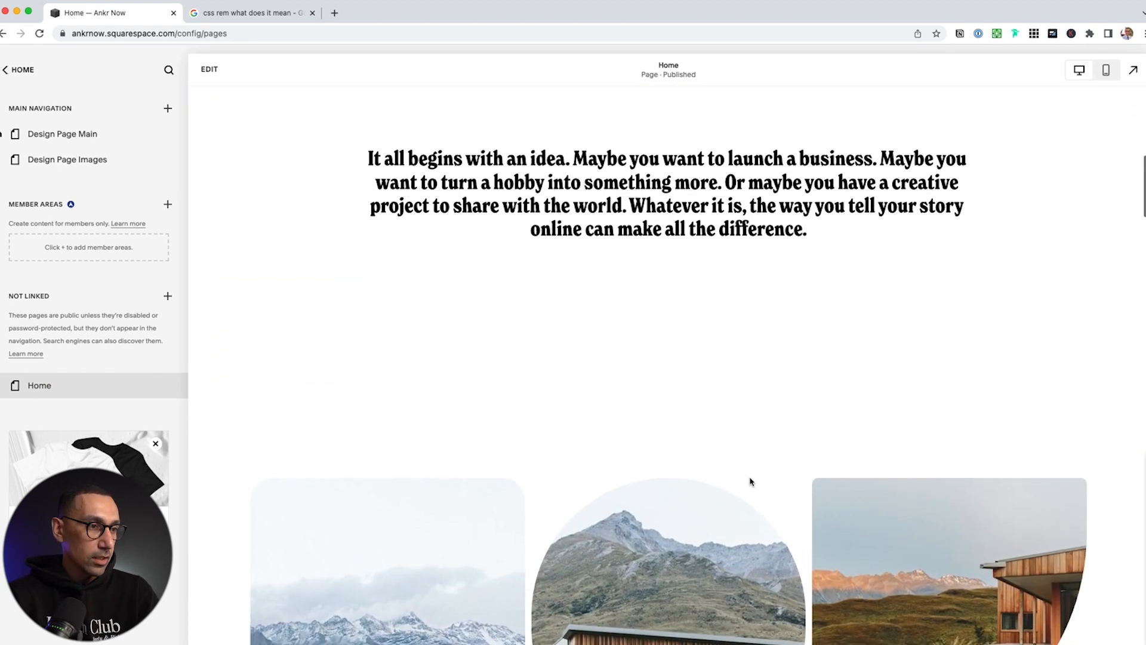
pyautogui.scroll(-10, 750, 481)
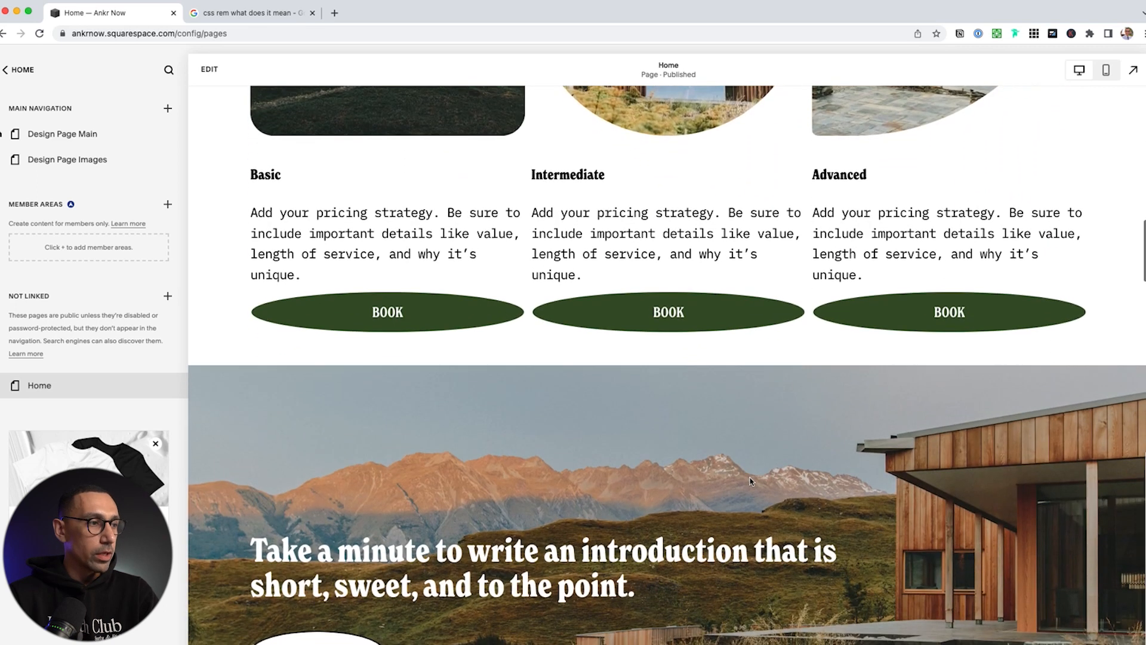
pyautogui.scroll(-10, 751, 481)
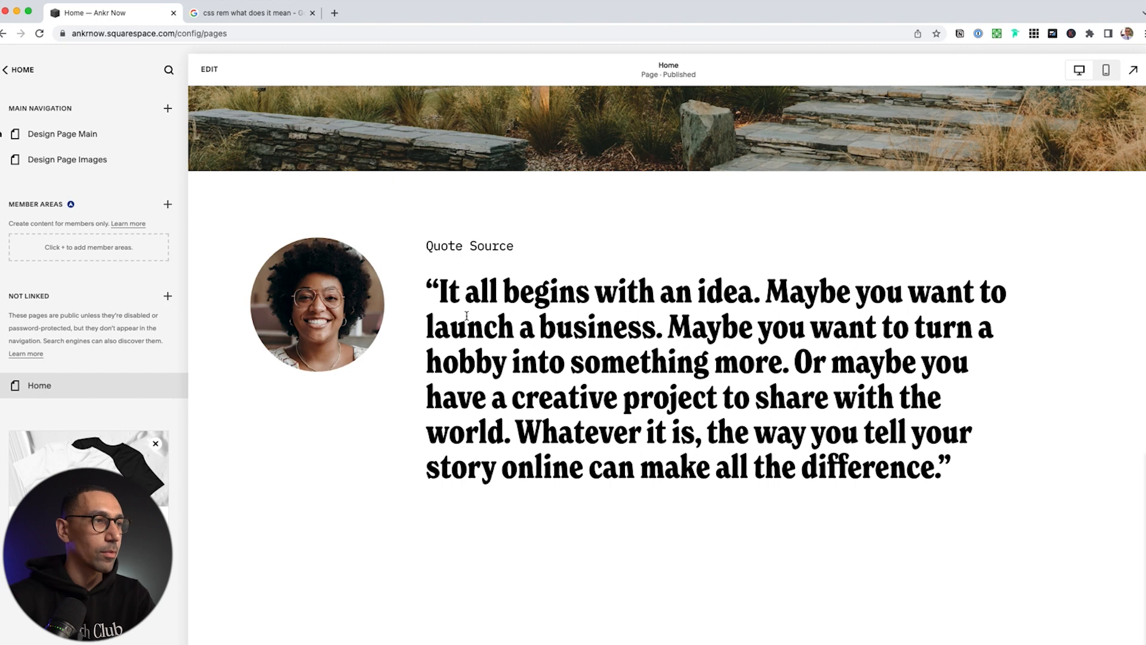
pyautogui.scroll(-15, 502, 387)
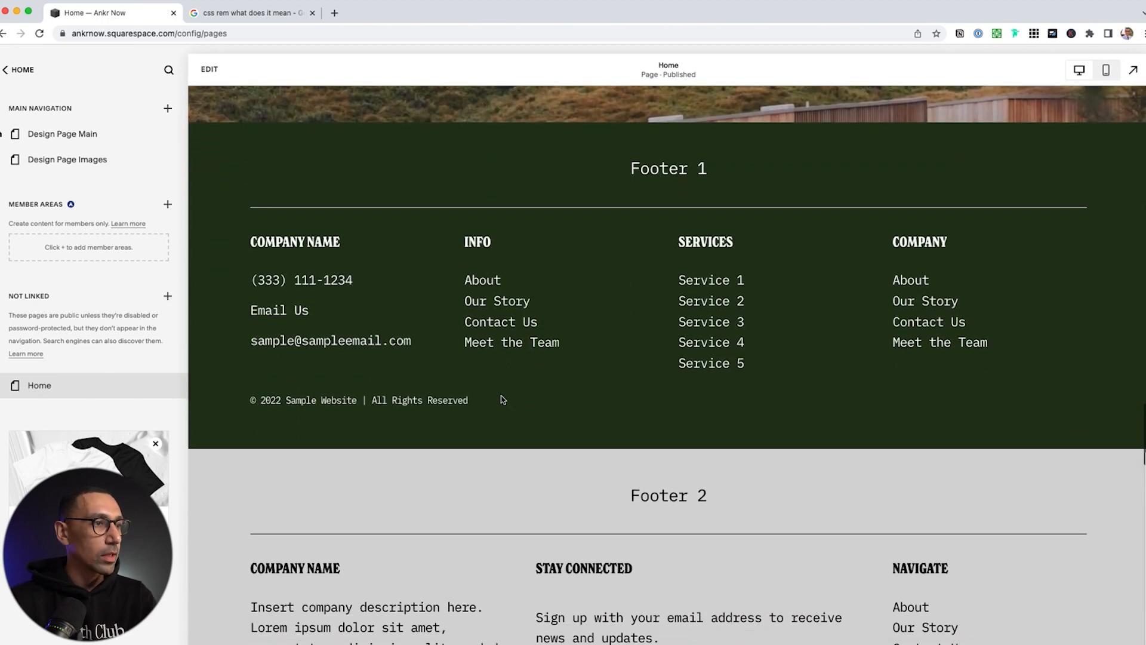
pyautogui.scroll(15, 501, 397)
pyautogui.scroll(10, 502, 397)
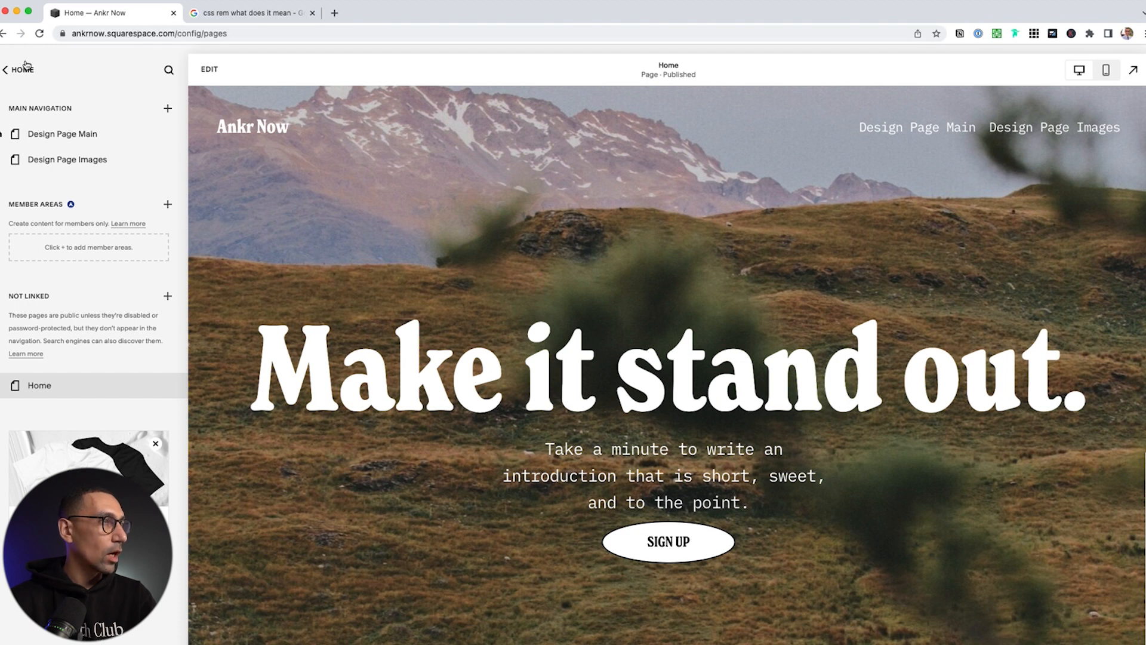
pyautogui.click(210, 70)
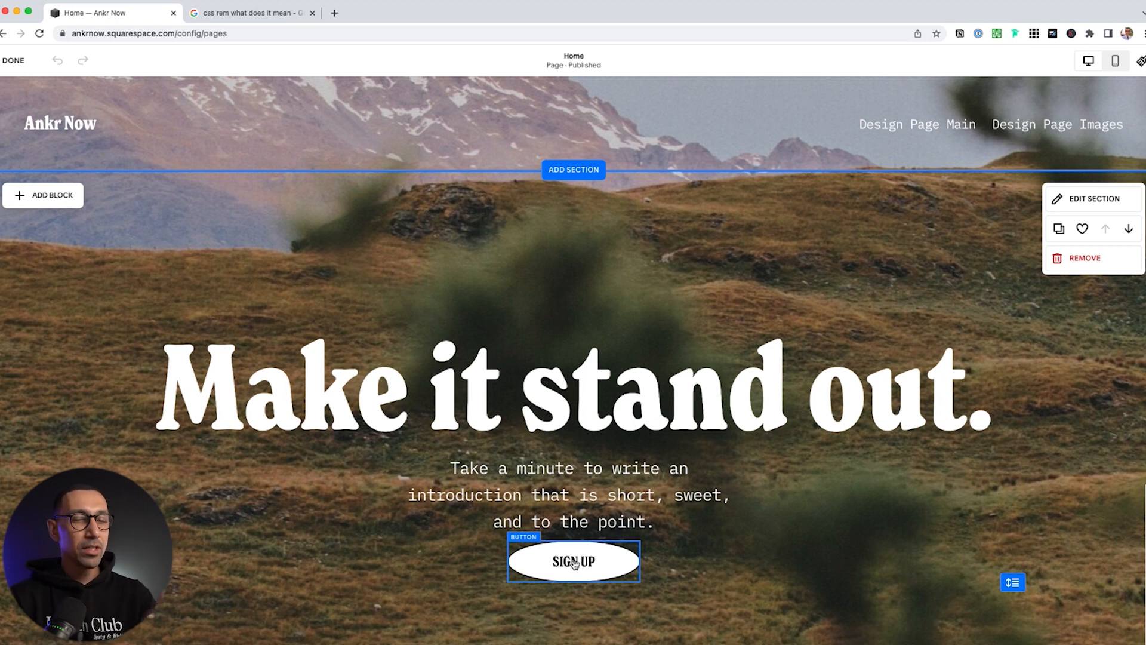
# Open the Add a Section picker between the hero and the following section
pyautogui.scroll(-5, 568, 542)
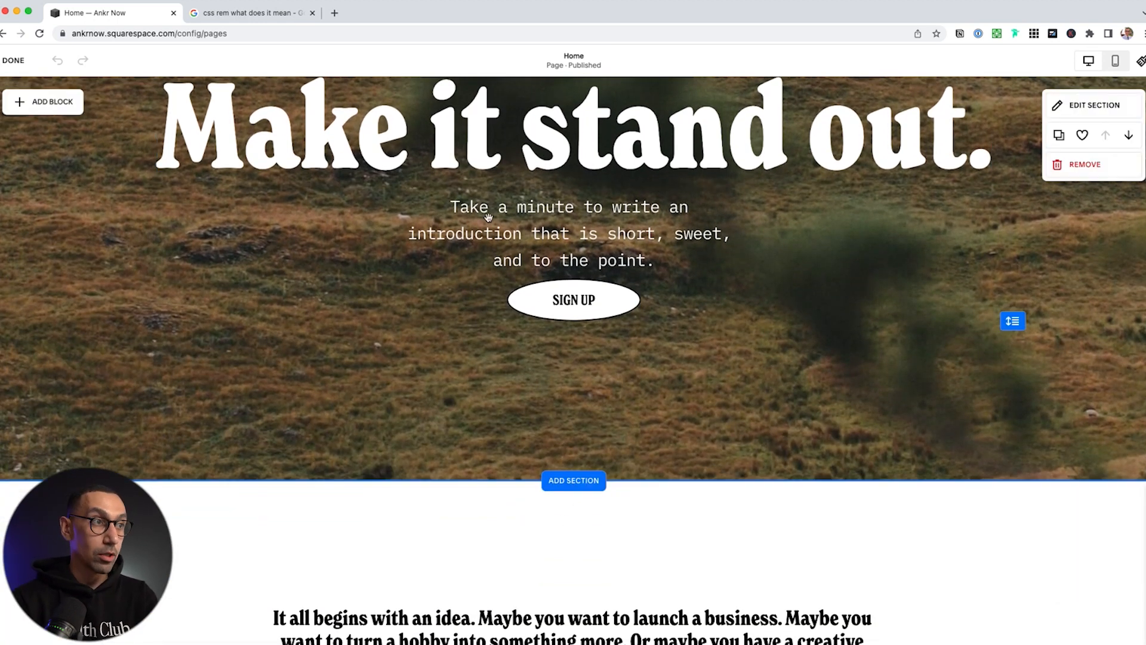
pyautogui.click(572, 480)
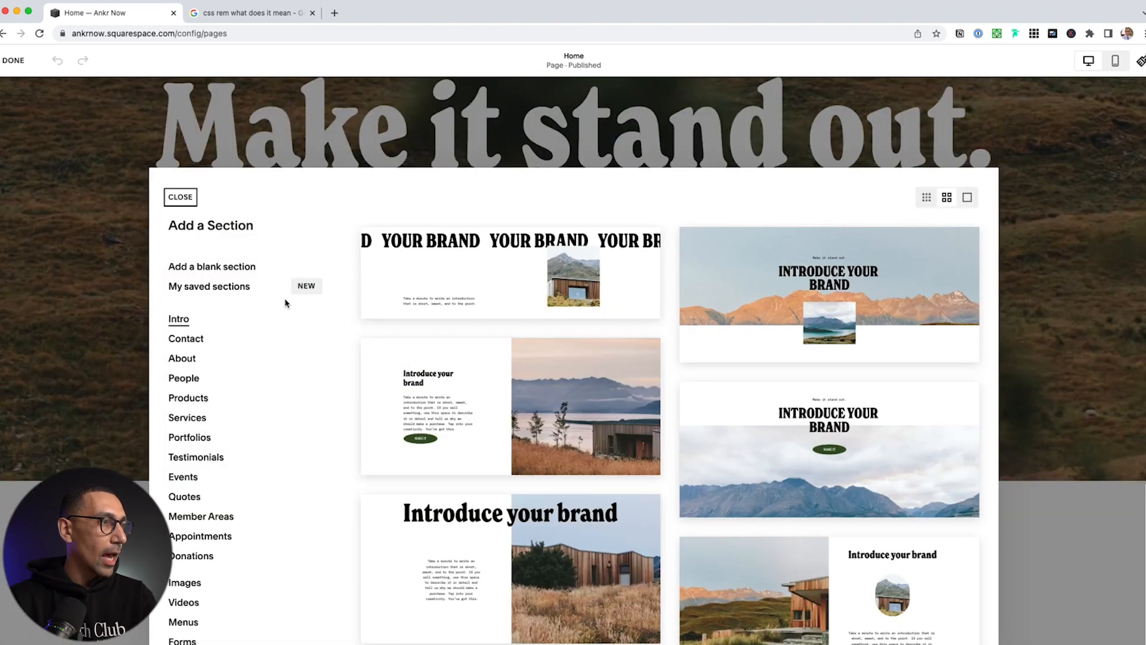
# Insert a blank section under the hero and open its block picker
pyautogui.click(227, 272)
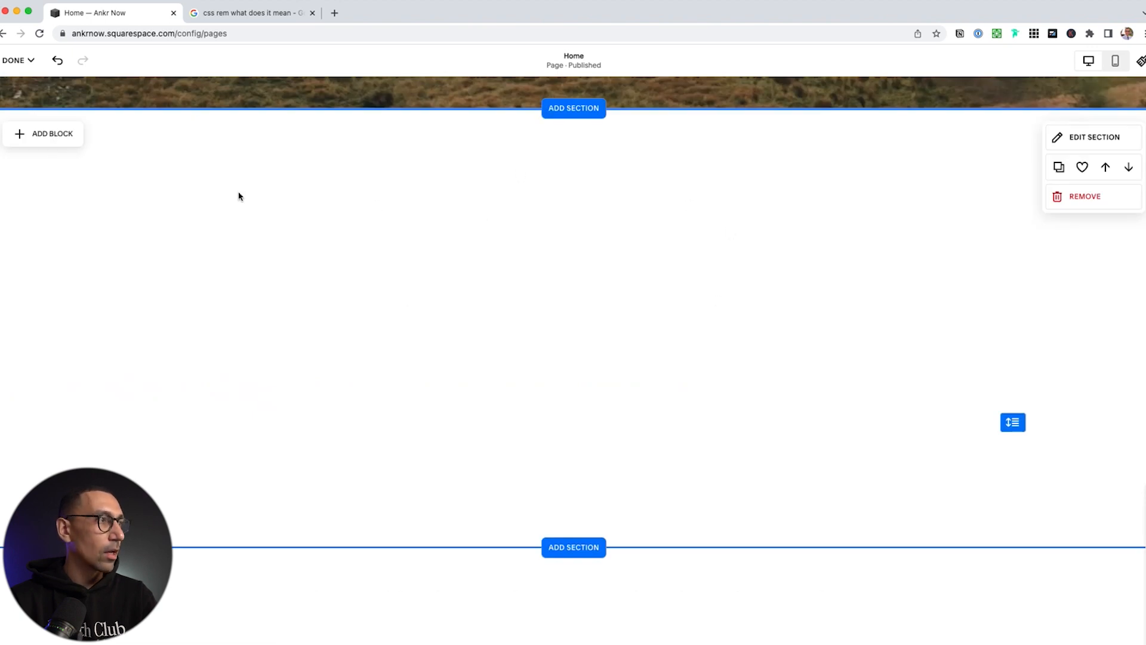
pyautogui.click(68, 141)
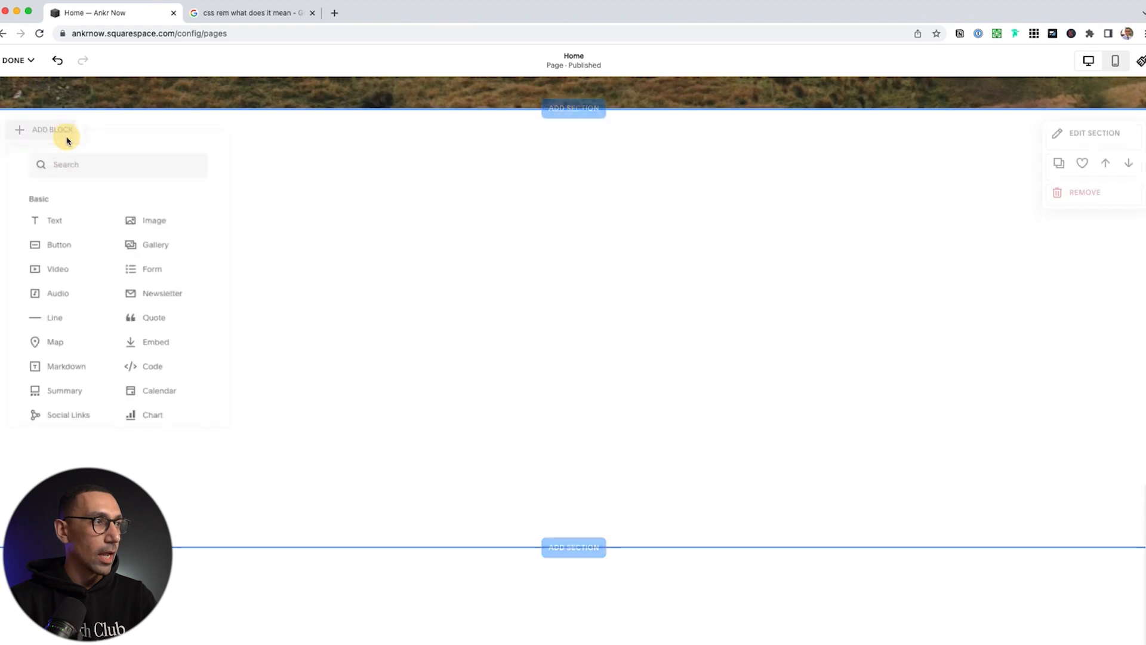
# Add a Text block, show the grid, then centre it and stretch it wider and taller
pyautogui.click(49, 219)
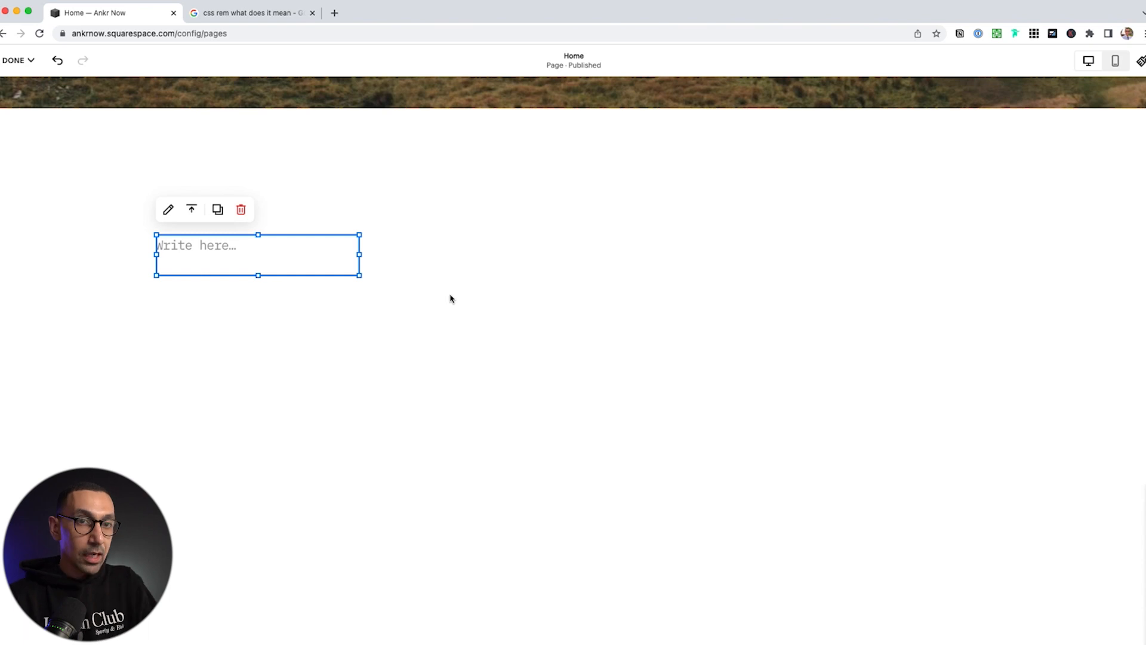
pyautogui.press('g')
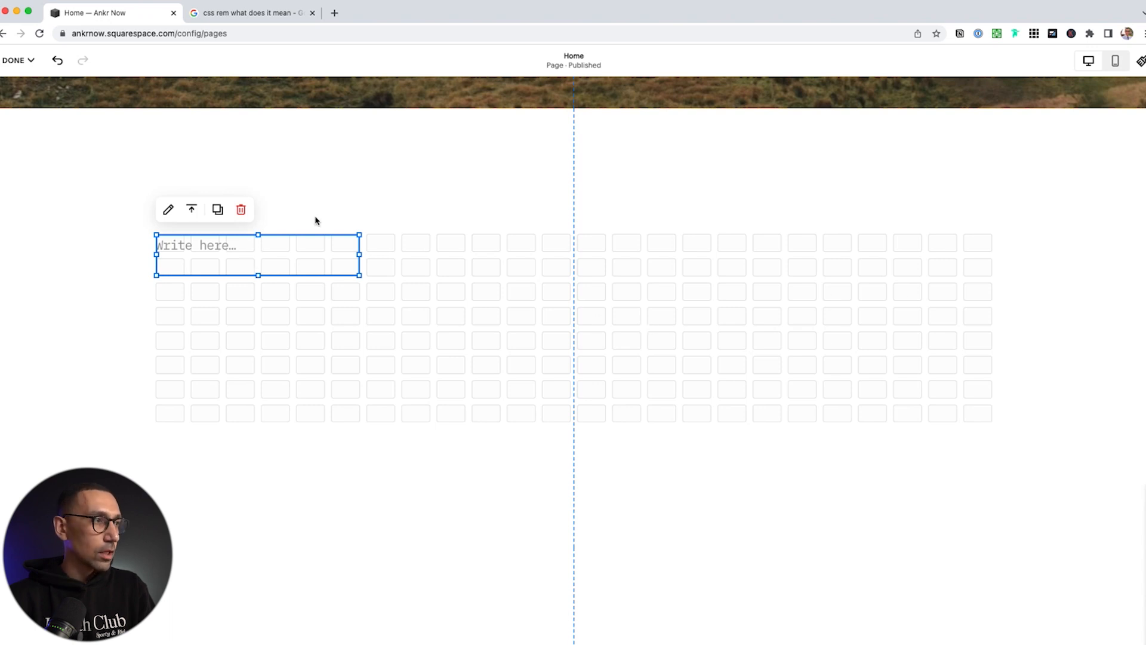
pyautogui.moveTo(315, 239); pyautogui.dragTo(454, 239)
pyautogui.moveTo(499, 274); pyautogui.dragTo(853, 329)
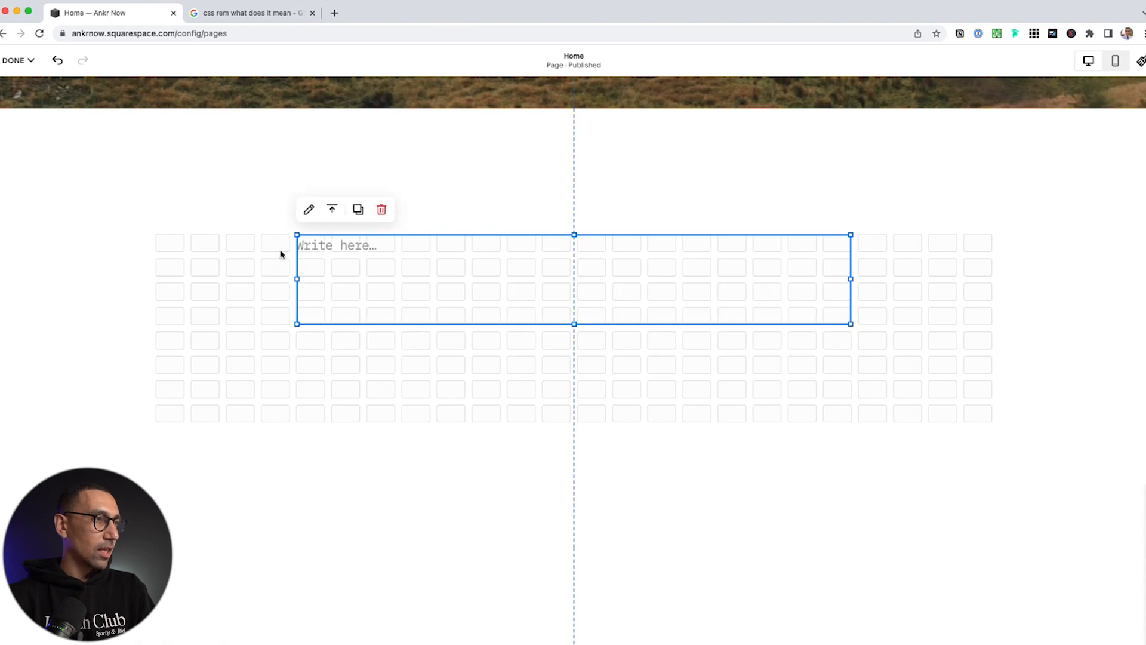
# Type 'We are the best' into the text block and make it Heading 1
pyautogui.click(359, 253)
pyautogui.click(358, 246)
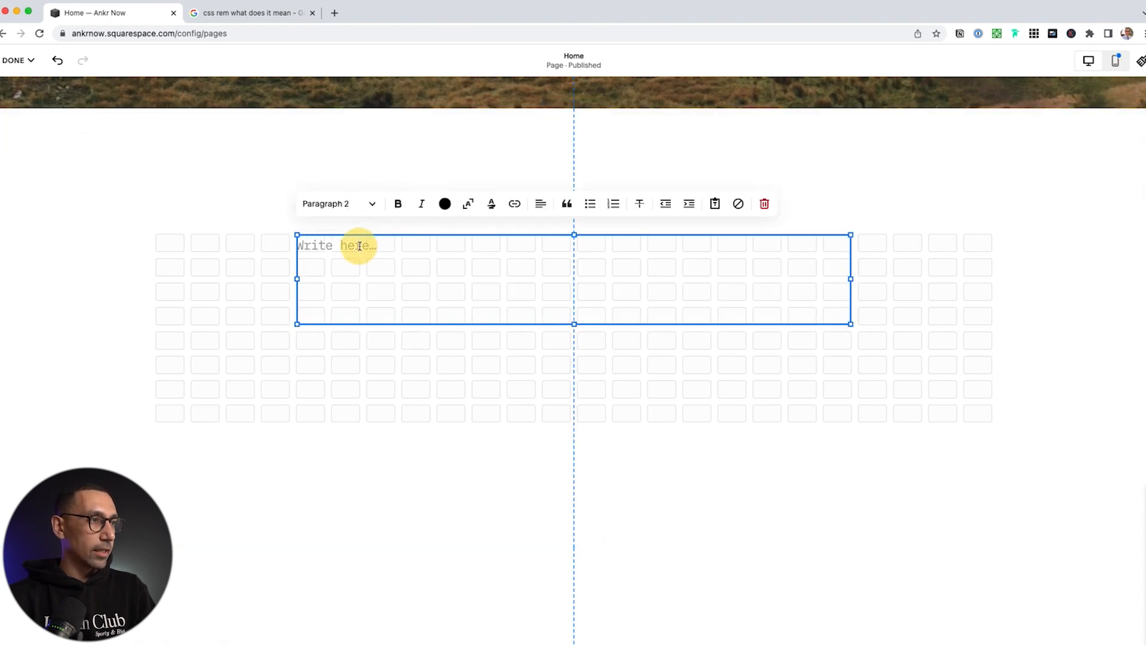
pyautogui.write('We are the best!')
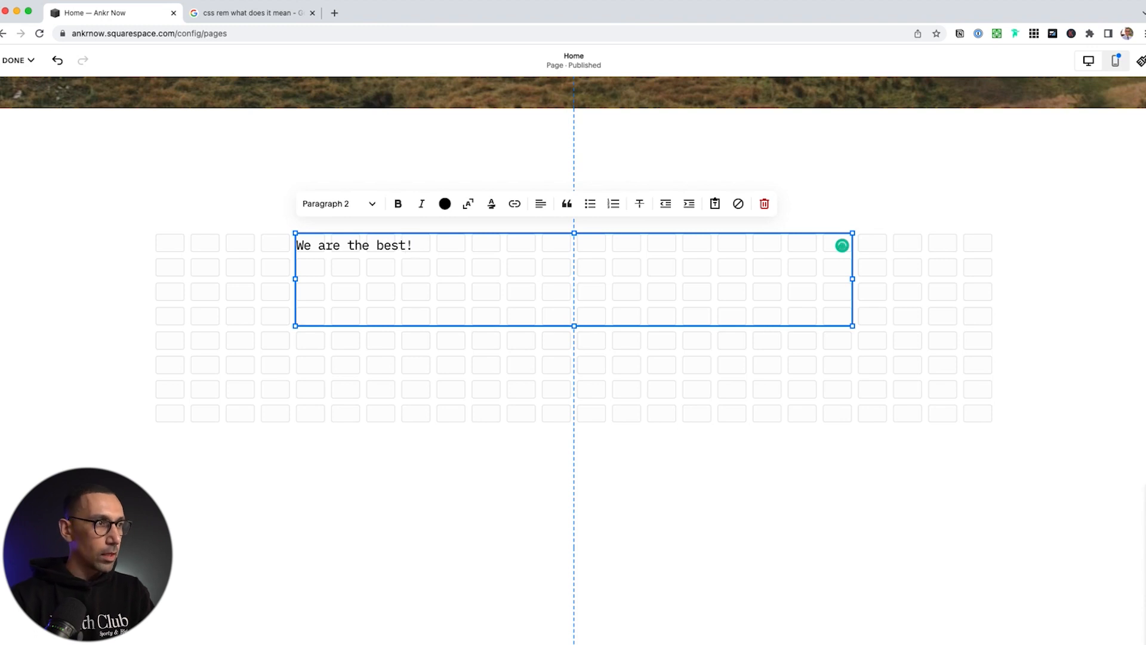
pyautogui.click(346, 205)
pyautogui.click(346, 235)
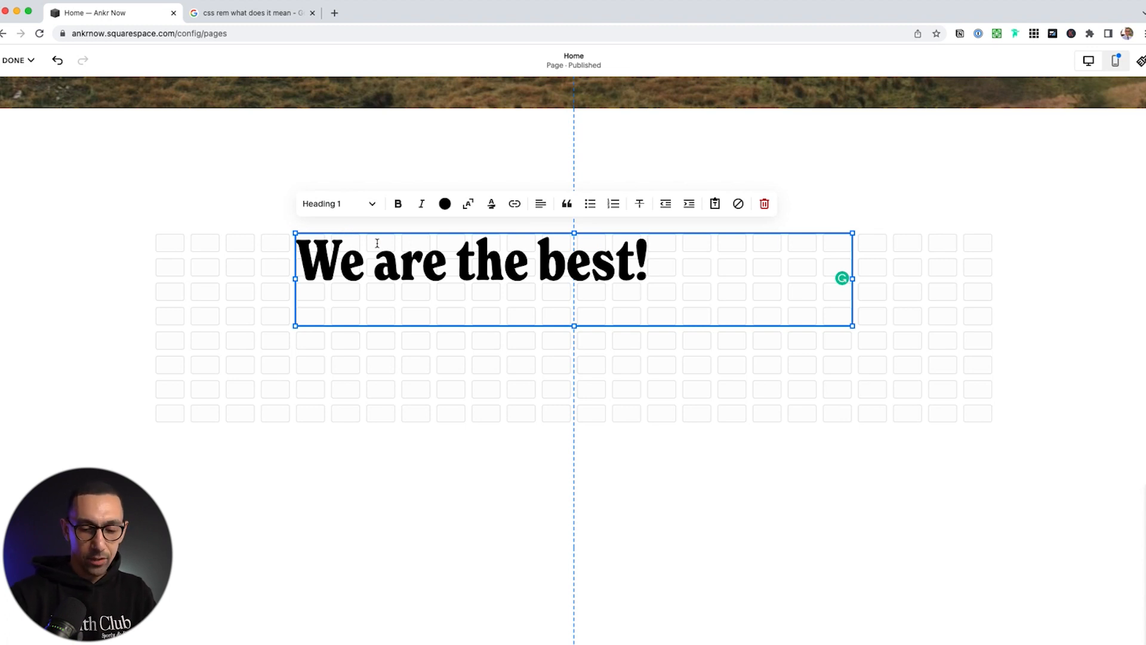
# Centre the 'We are the best!' heading, then deselect it and open the block list
pyautogui.press('super+z')
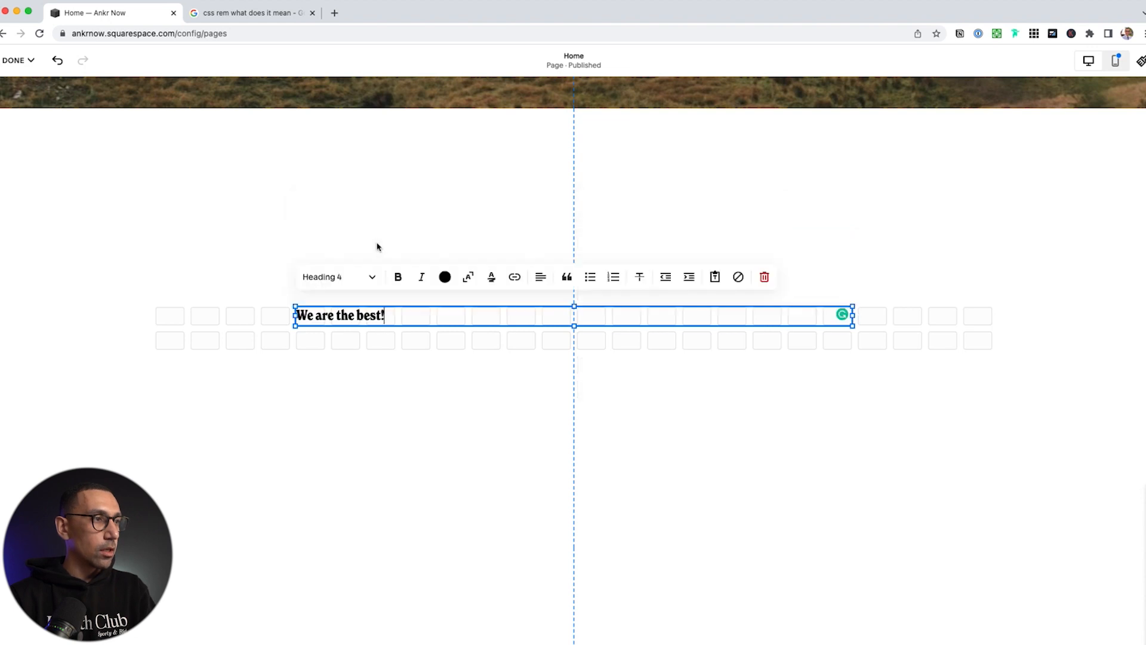
pyautogui.press('super+z')
pyautogui.press('super+z')
pyautogui.press('super+z')
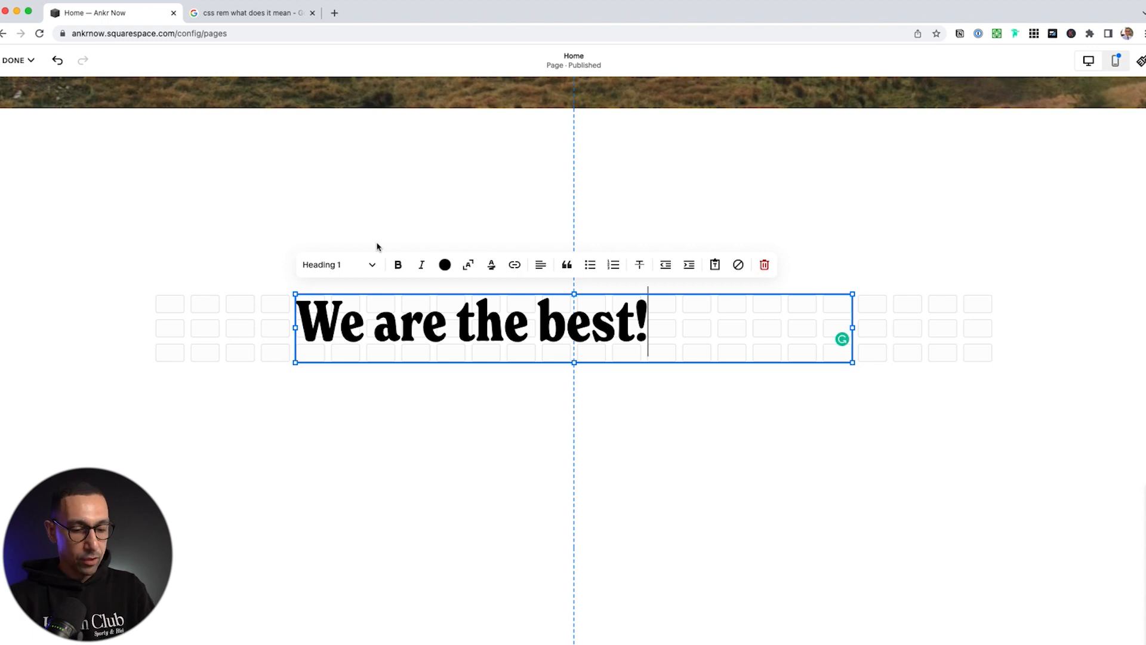
pyautogui.press('super+z')
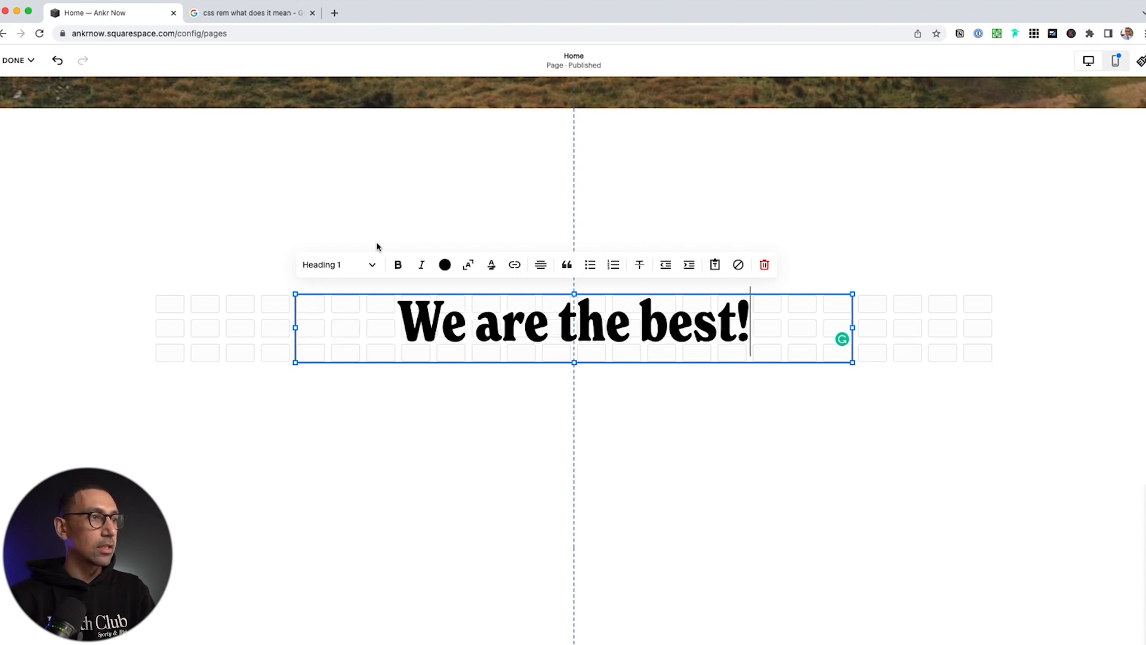
pyautogui.click(541, 264)
pyautogui.click(544, 266)
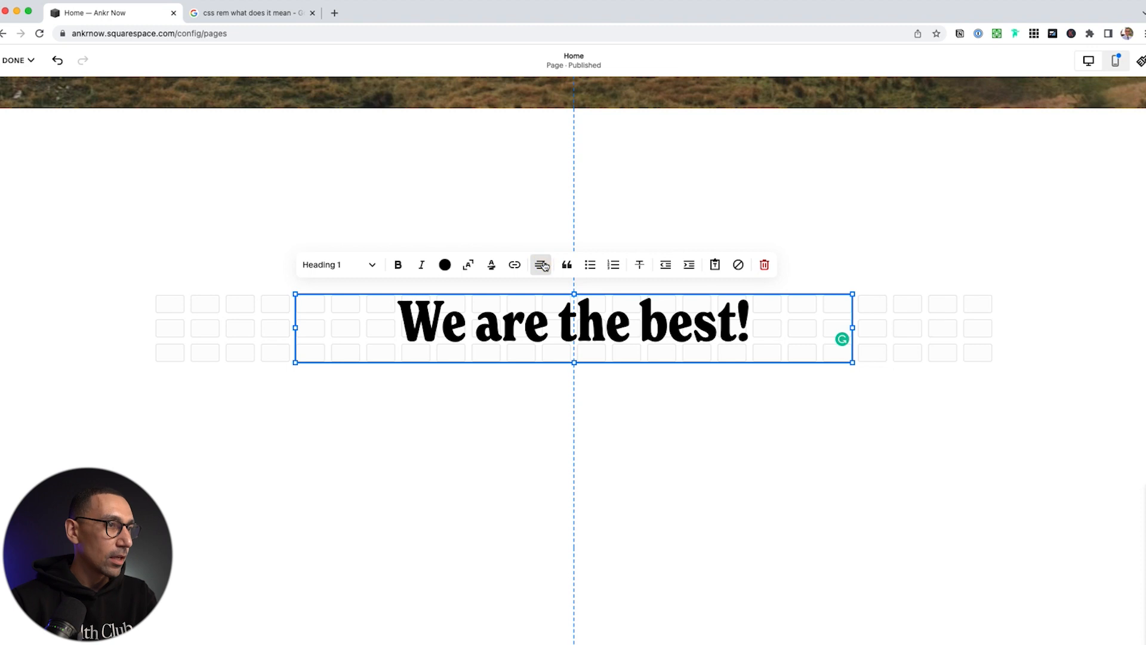
pyautogui.click(200, 328)
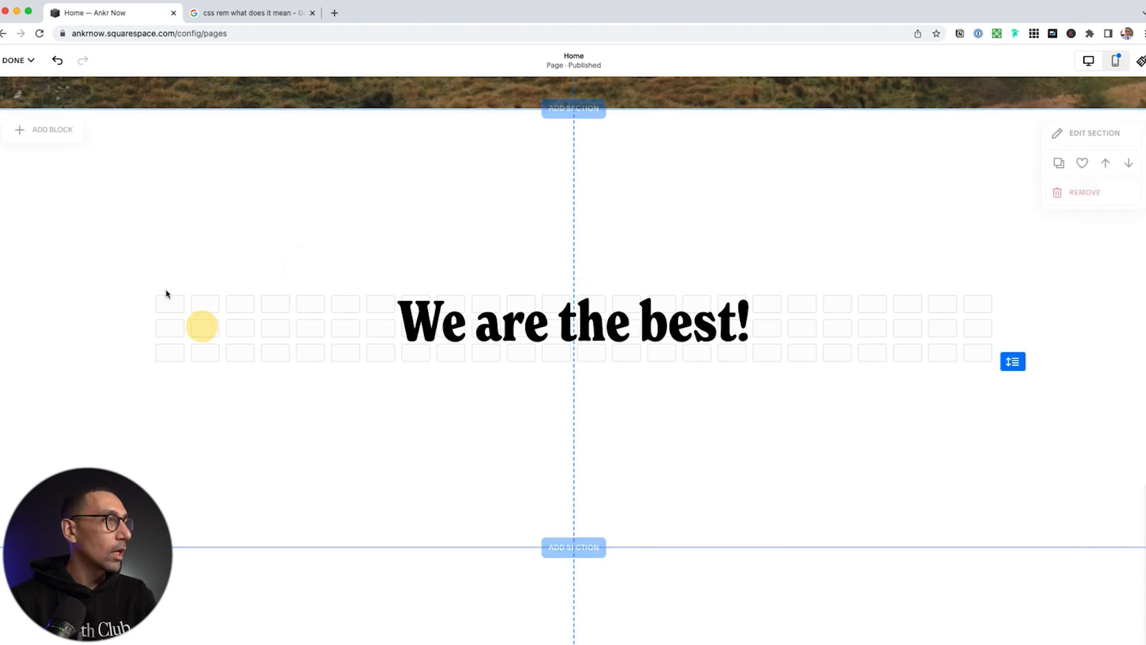
pyautogui.click(37, 133)
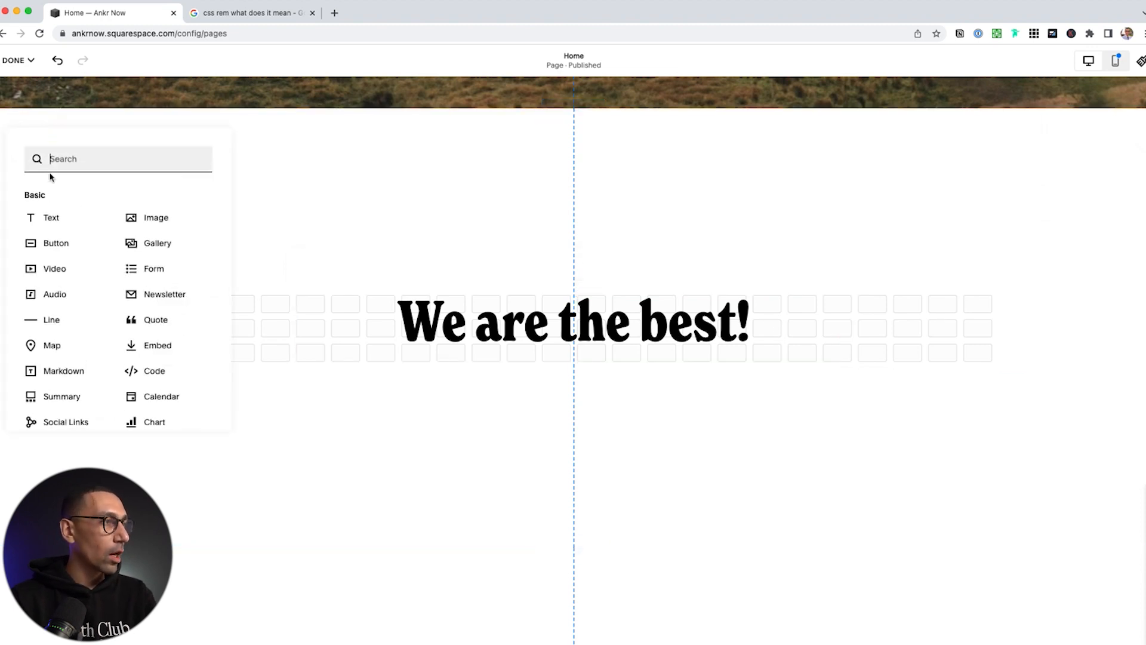
# Add a text block below the heading and paste in the lorem ipsum bio
pyautogui.click(51, 219)
pyautogui.moveTo(313, 297); pyautogui.dragTo(713, 364)
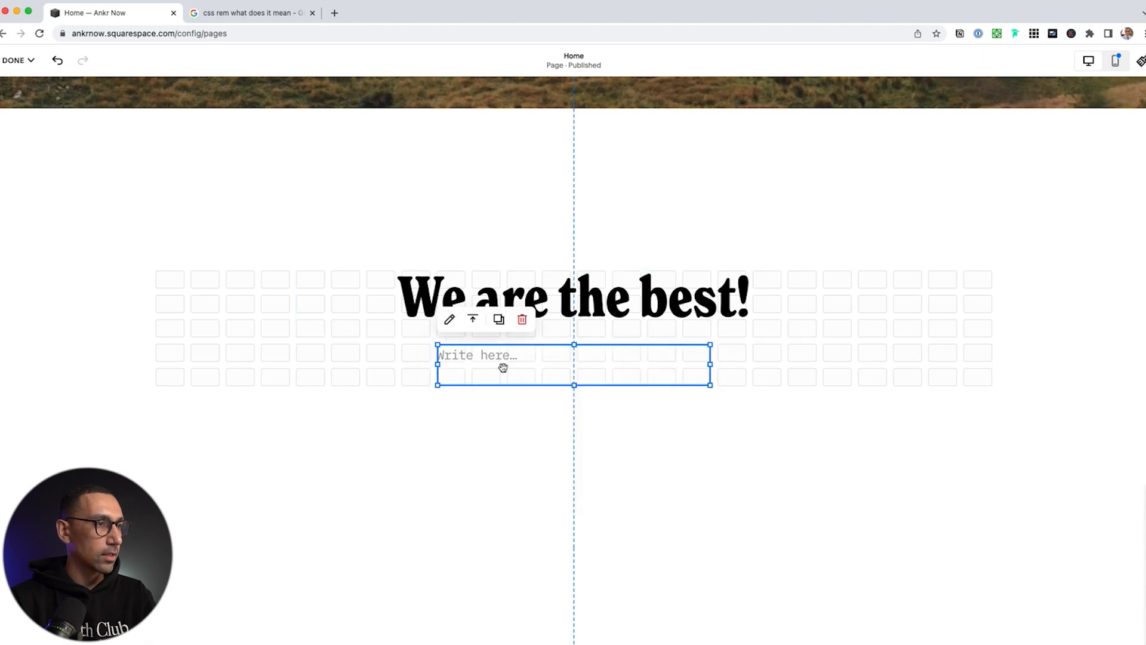
pyautogui.click(462, 358)
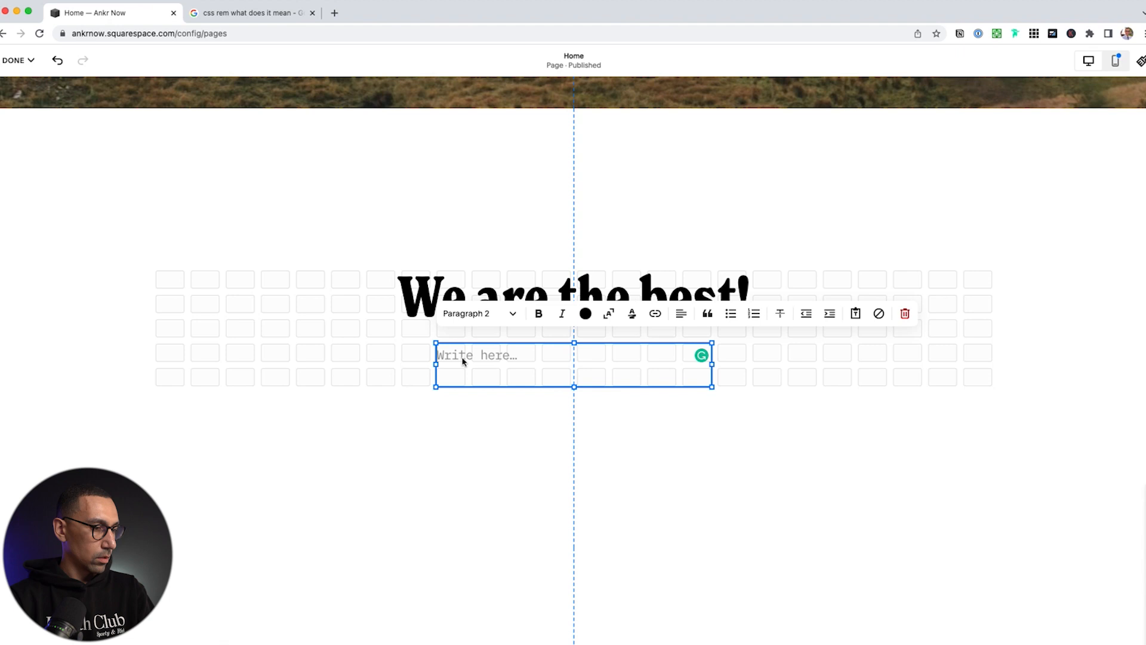
pyautogui.press('super+v')
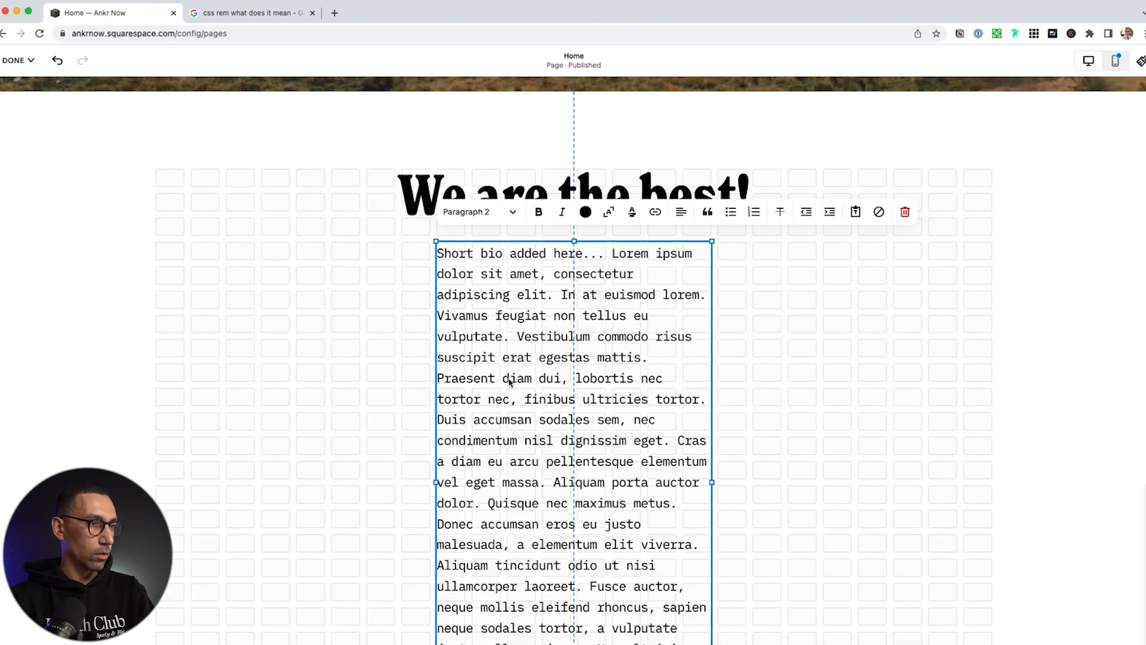
# Trim the bio to three lines and centre-align the paragraph
pyautogui.keyDown('shift'); pyautogui.click(453, 379); pyautogui.keyUp('shift')
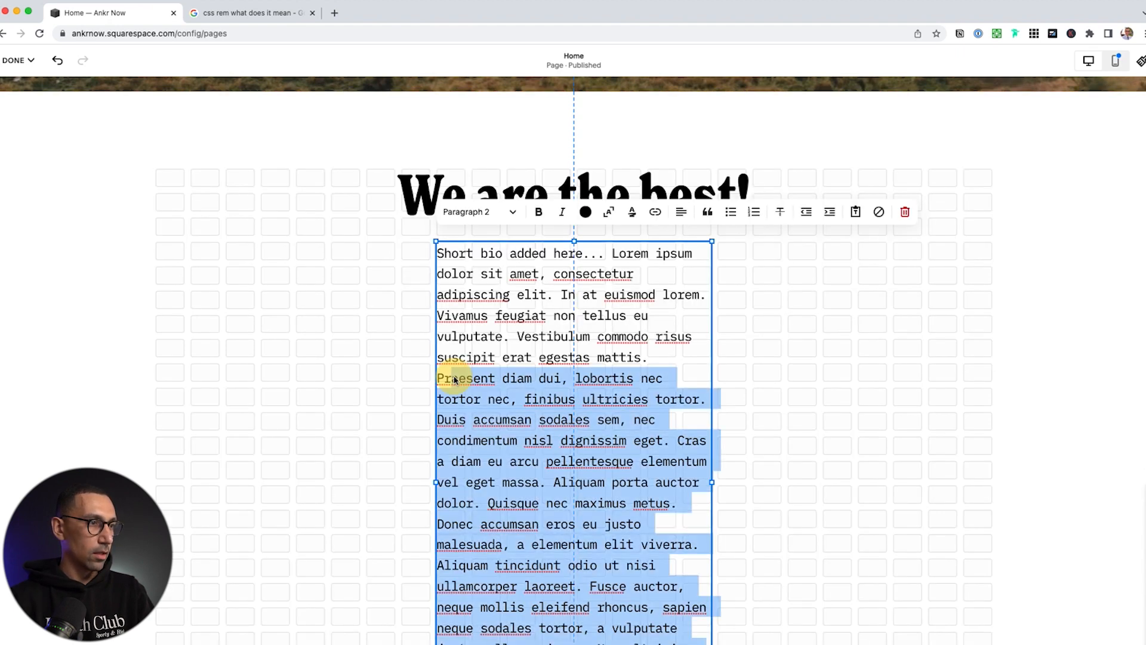
pyautogui.press('BackSpace')
pyautogui.press('BackSpace')
pyautogui.press('BackSpace')
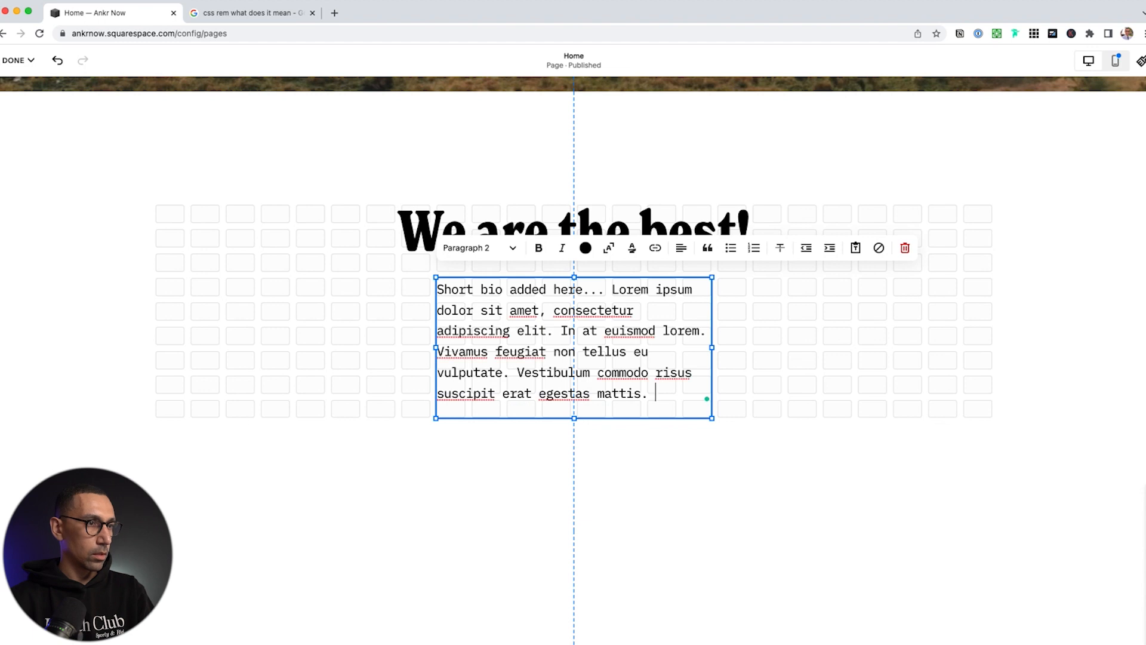
pyautogui.keyDown('shift'); pyautogui.click(458, 352); pyautogui.keyUp('shift')
pyautogui.press('BackSpace')
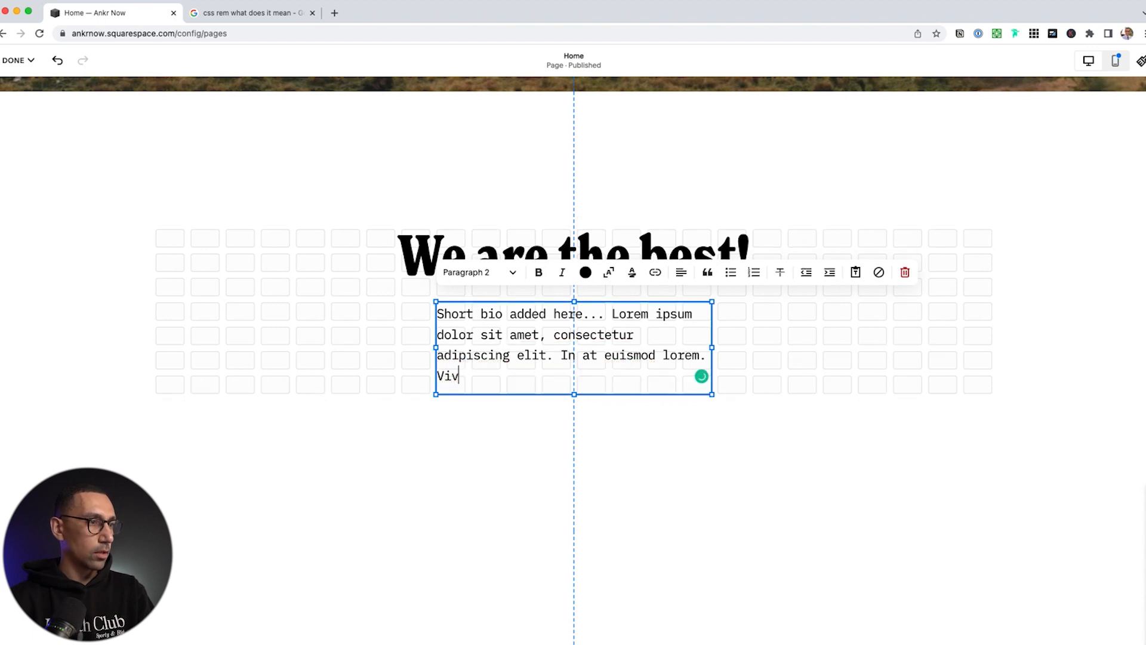
pyautogui.press('BackSpace')
pyautogui.press('BackSpace')
pyautogui.press('super+a')
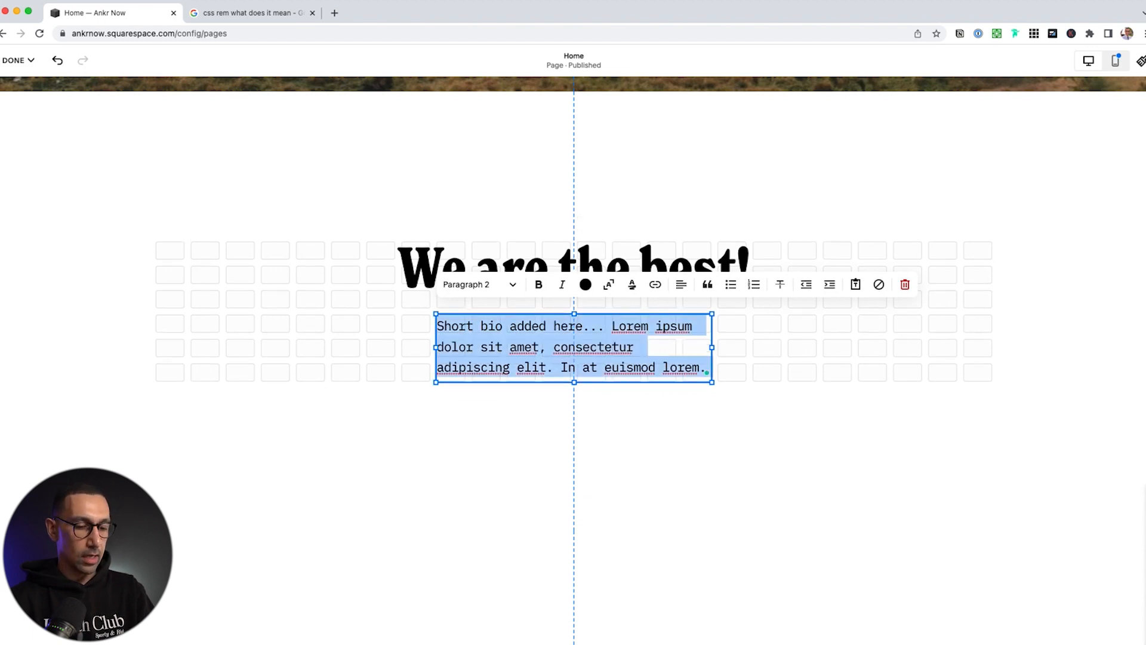
pyautogui.press('super+shift+e')
pyautogui.click(756, 351)
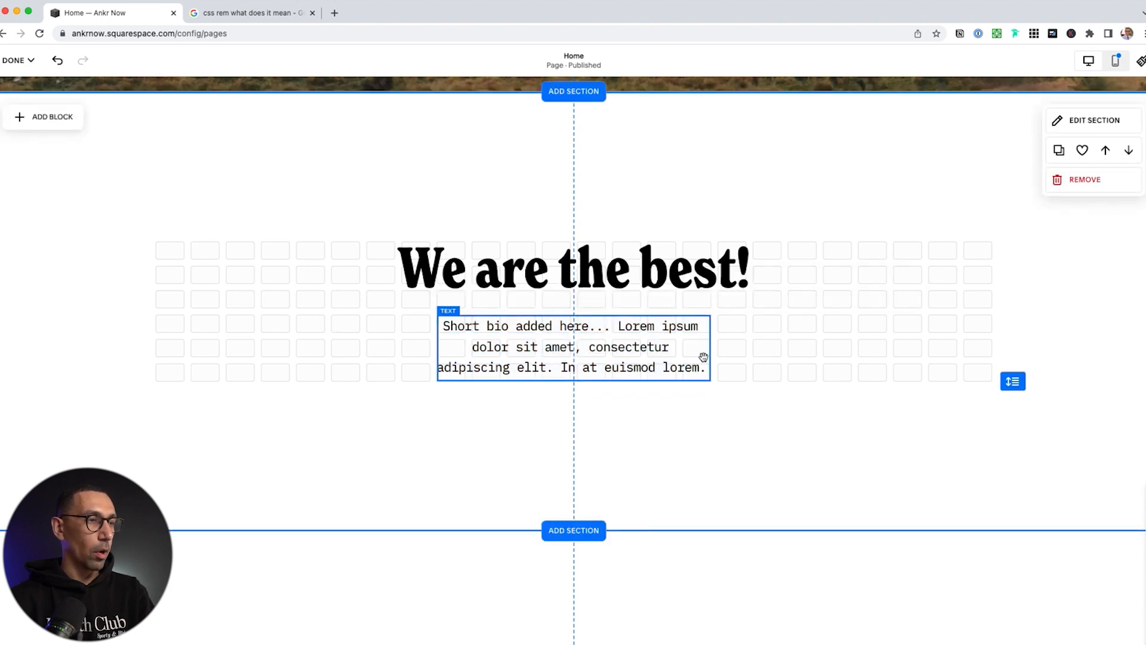
# Search 'butt', add a Button block, and centre the Learn More button under the bio
pyautogui.click(38, 115)
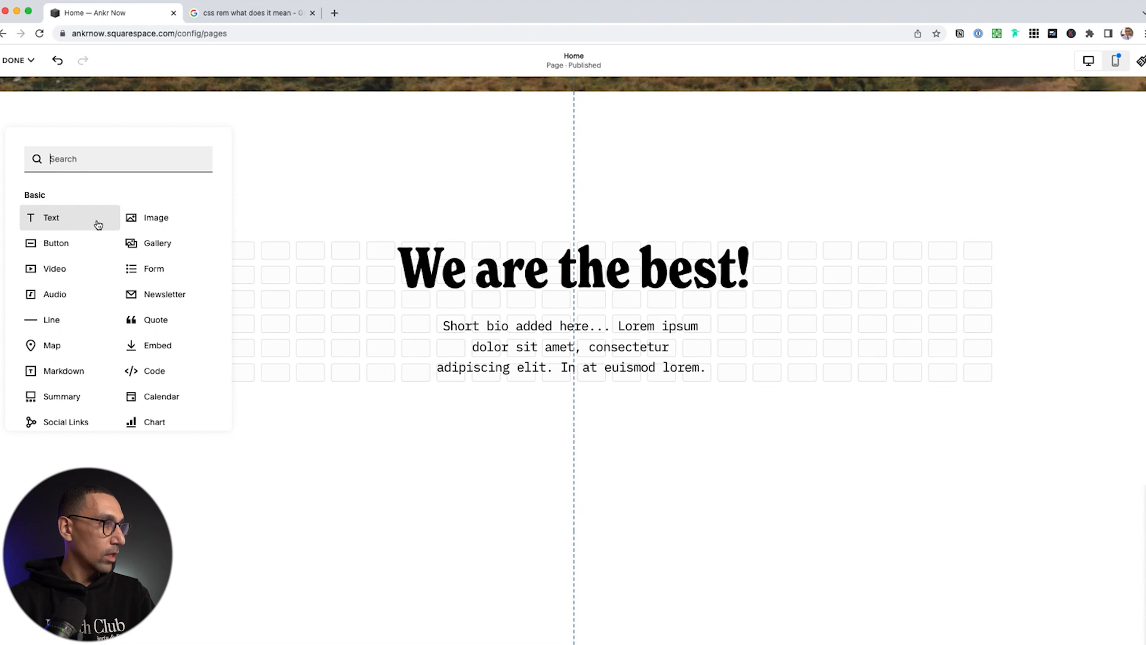
pyautogui.write('butt')
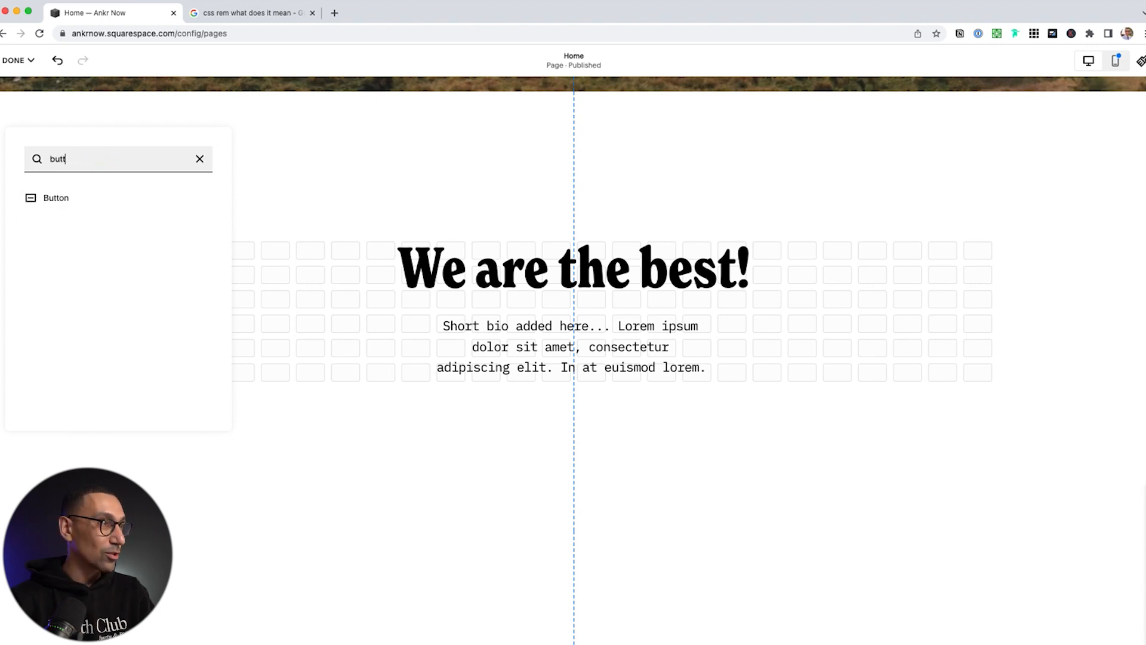
pyautogui.click(53, 201)
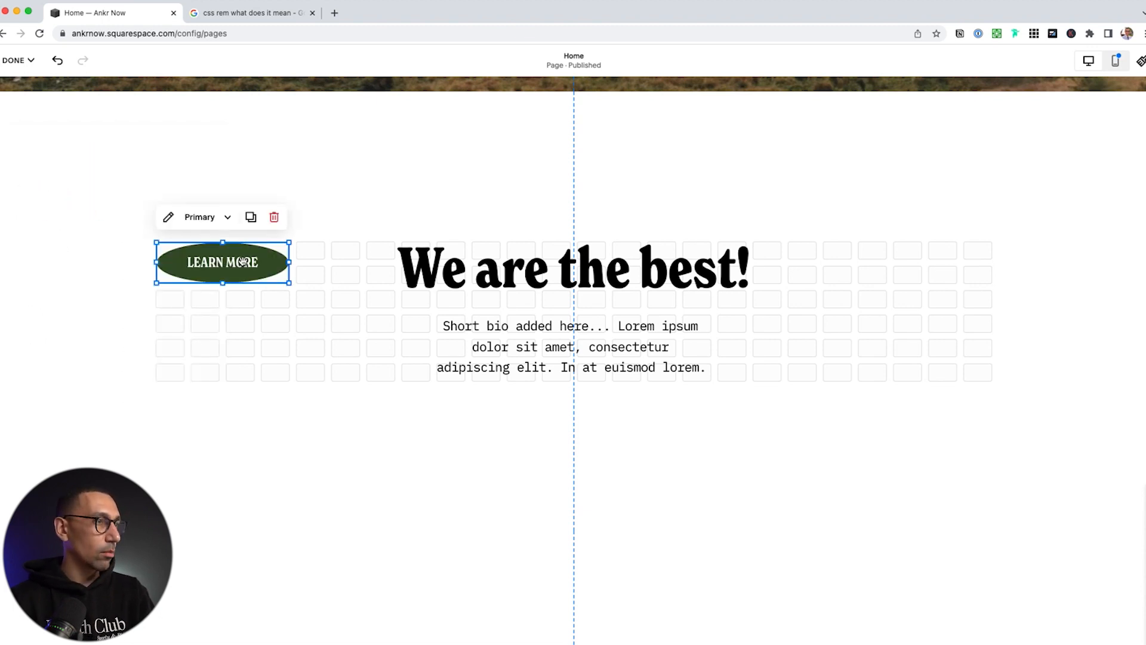
pyautogui.moveTo(293, 296); pyautogui.dragTo(602, 415)
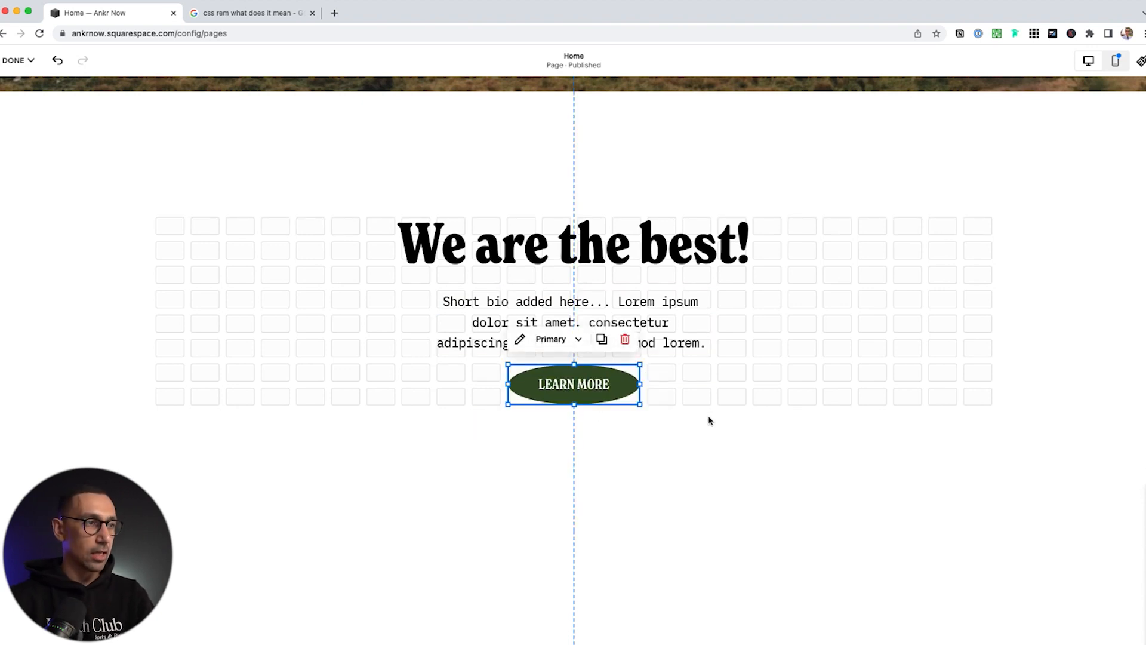
pyautogui.click(845, 346)
pyautogui.scroll(3, 814, 398)
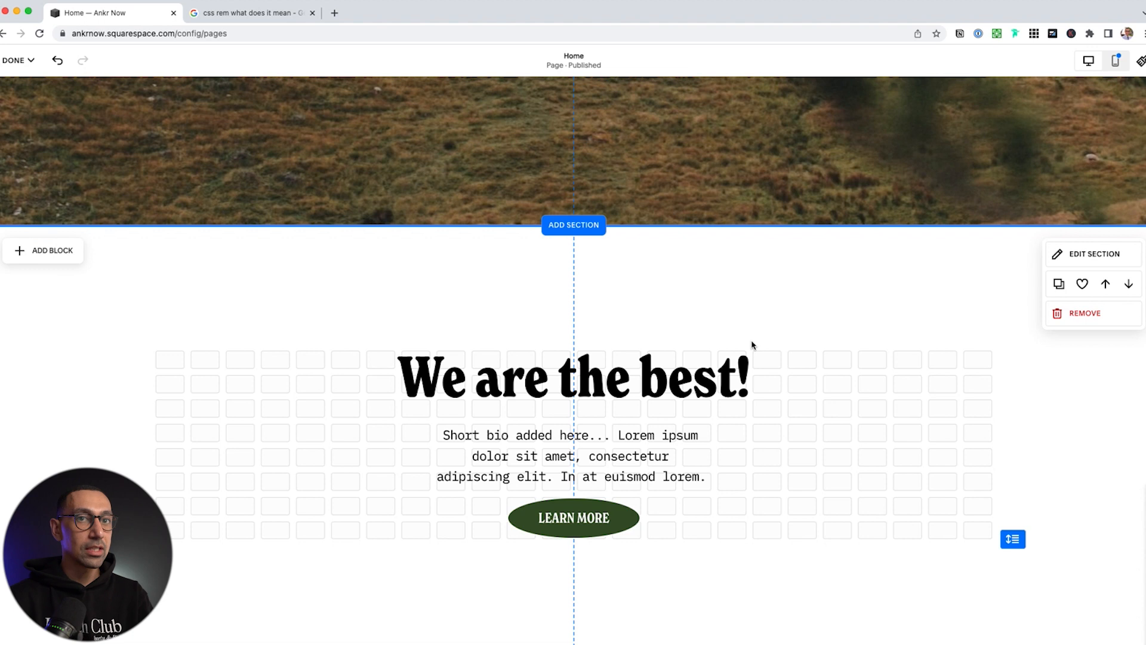
# Give the section an art background, shuffling the swirl before settling on the brush-stroke pattern
pyautogui.click(1108, 257)
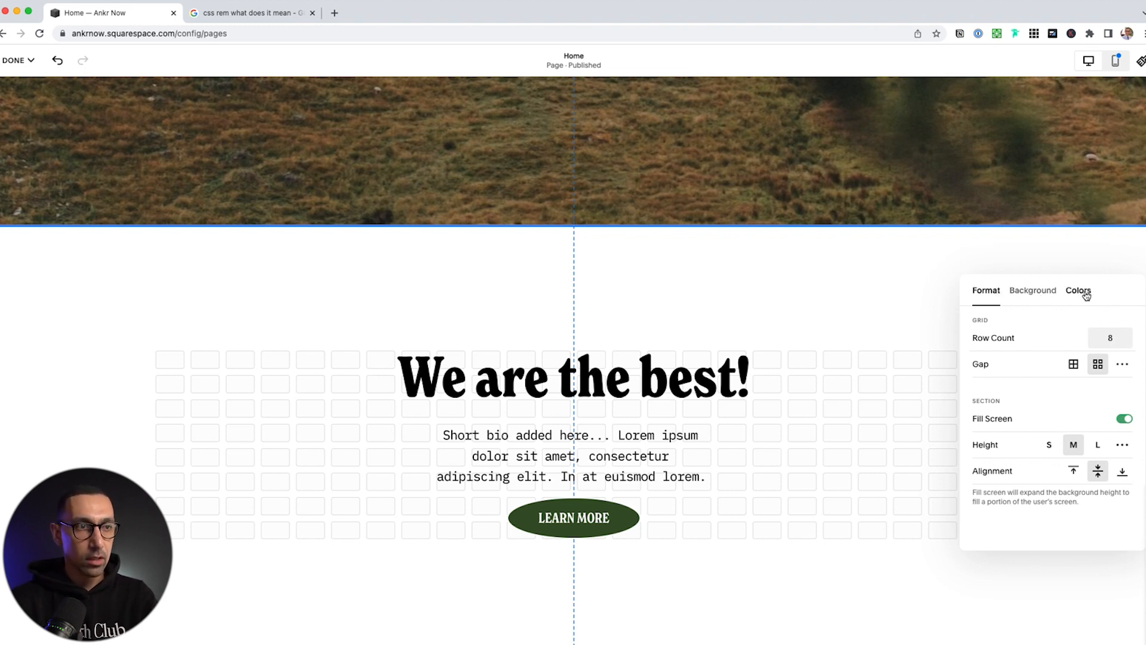
pyautogui.click(1033, 292)
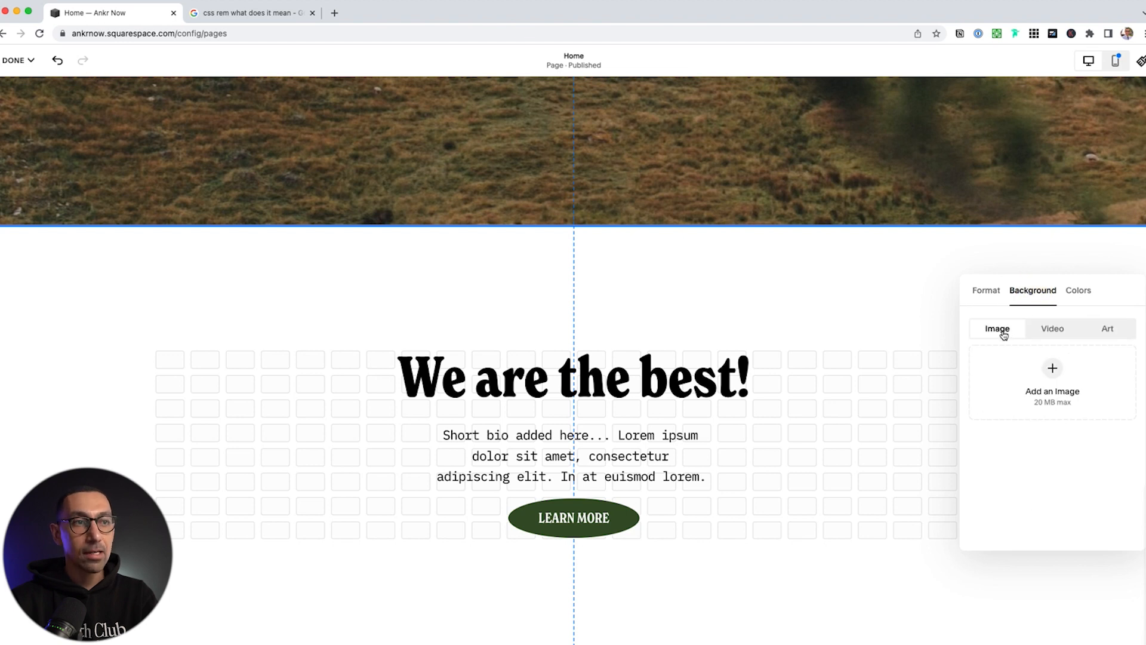
pyautogui.click(1109, 330)
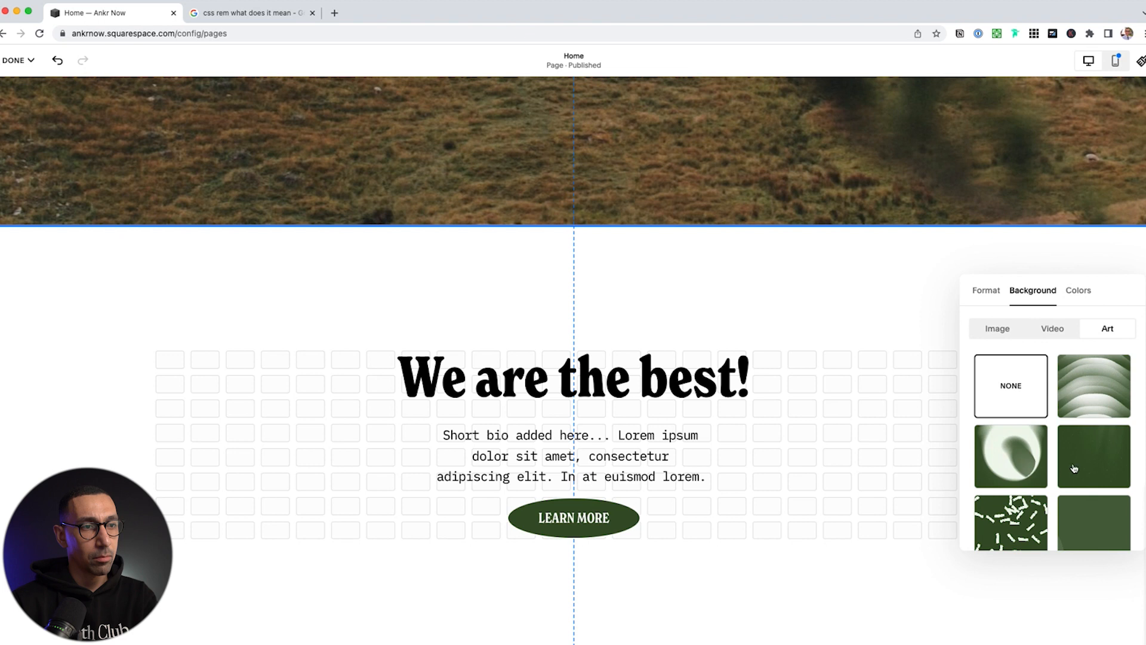
pyautogui.click(1011, 463)
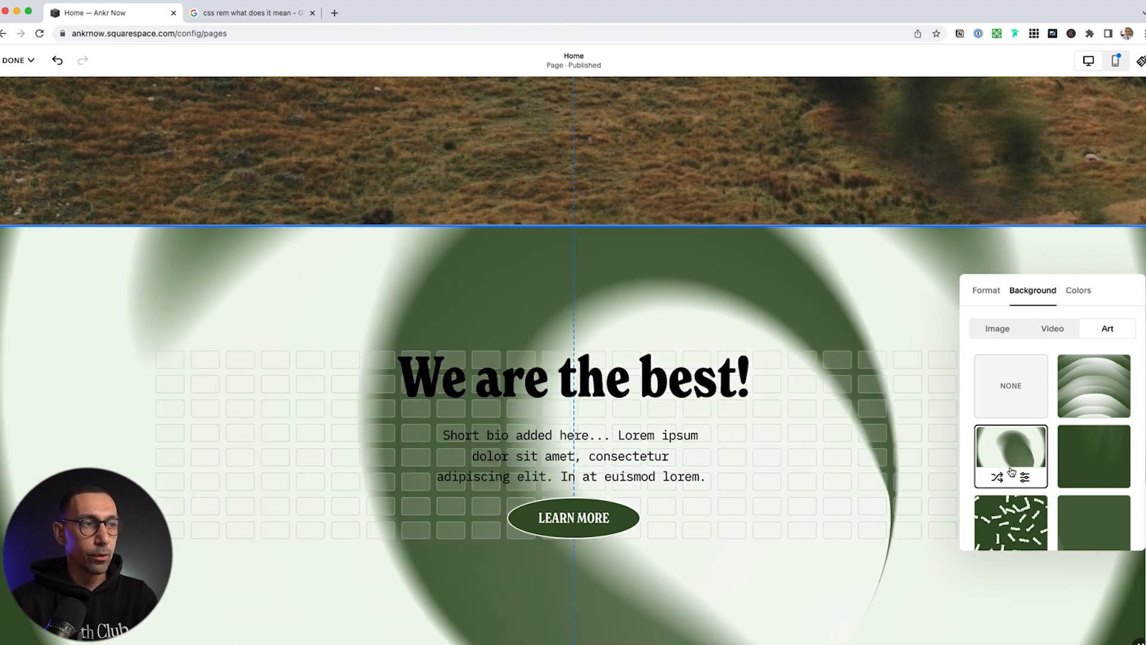
pyautogui.click(997, 478)
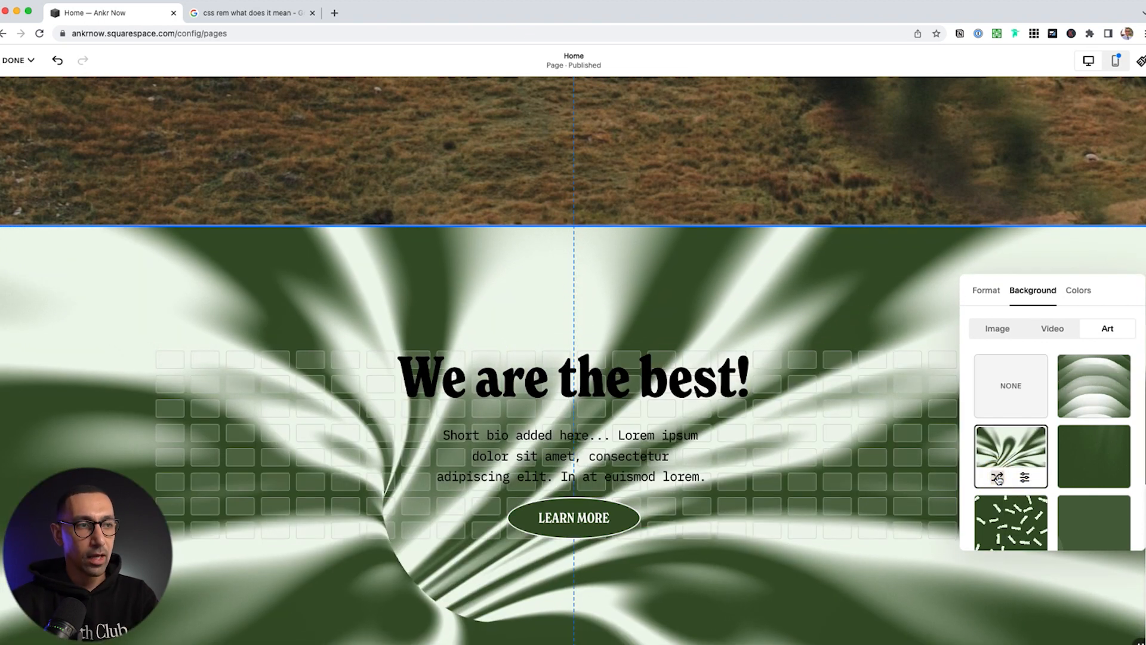
pyautogui.click(997, 478)
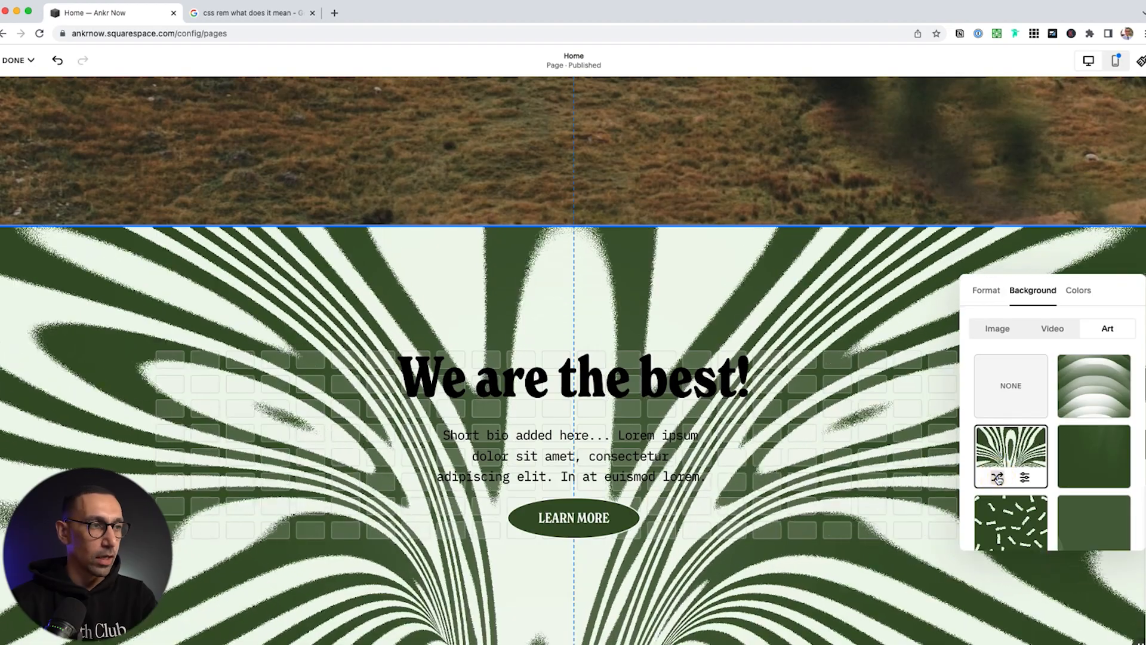
pyautogui.click(997, 477)
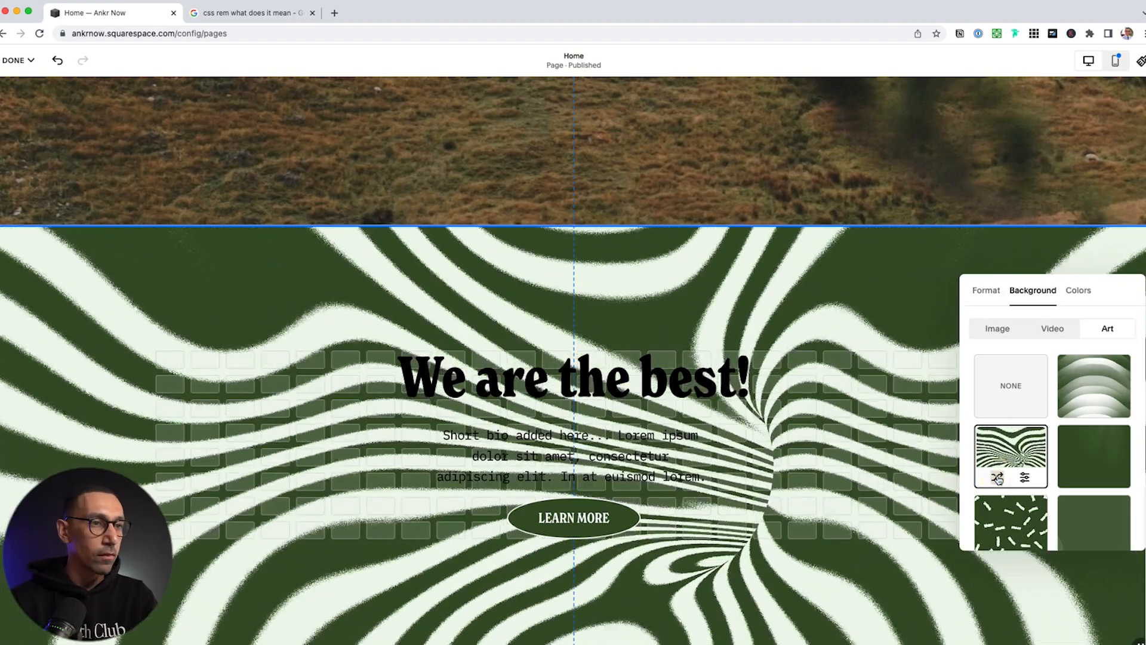
pyautogui.click(998, 477)
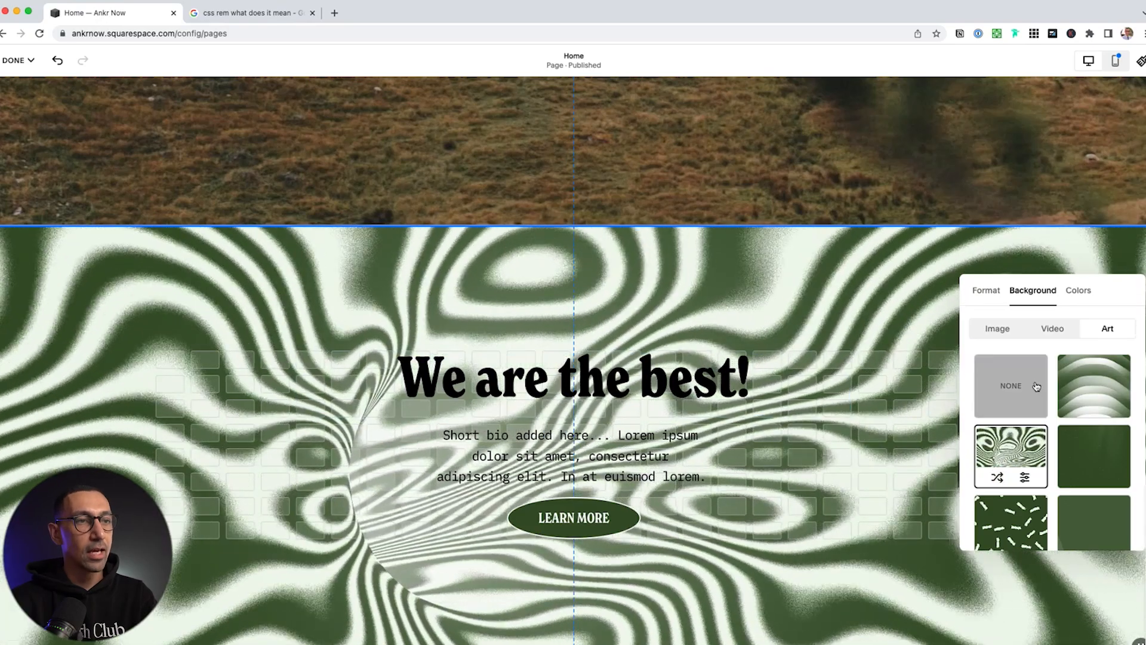
pyautogui.scroll(-2, 1086, 432)
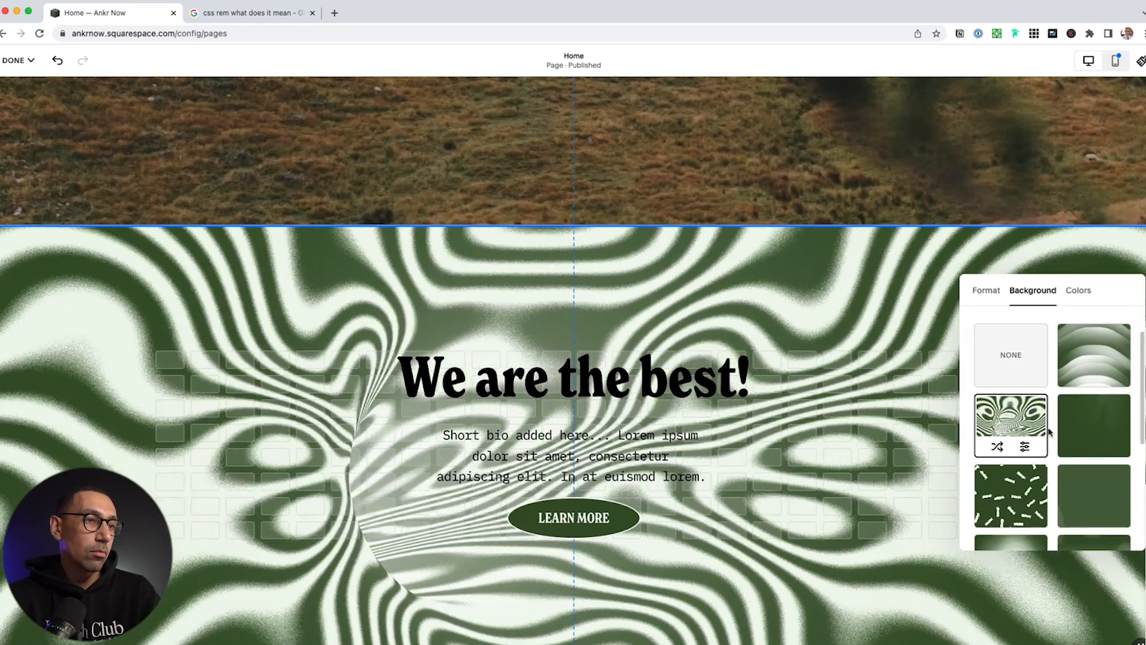
pyautogui.click(1020, 478)
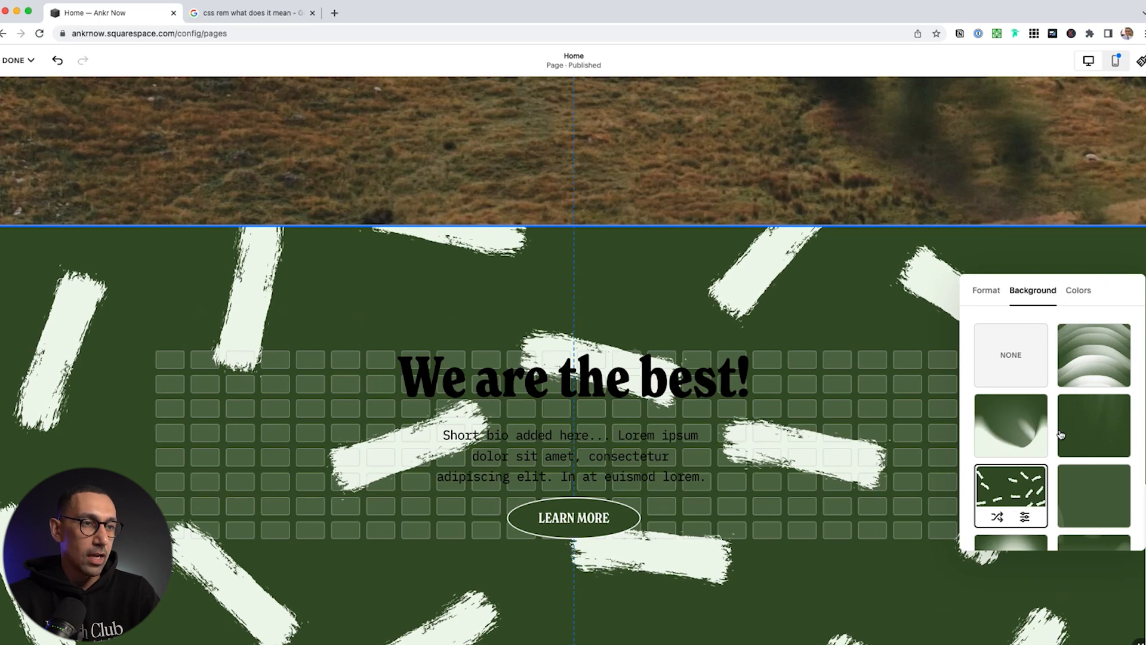
# Try the Lightest 1, Darkest 1 and Bright 2 colour themes, keeping Lightest 1
pyautogui.click(1081, 291)
pyautogui.scroll(2, 1066, 372)
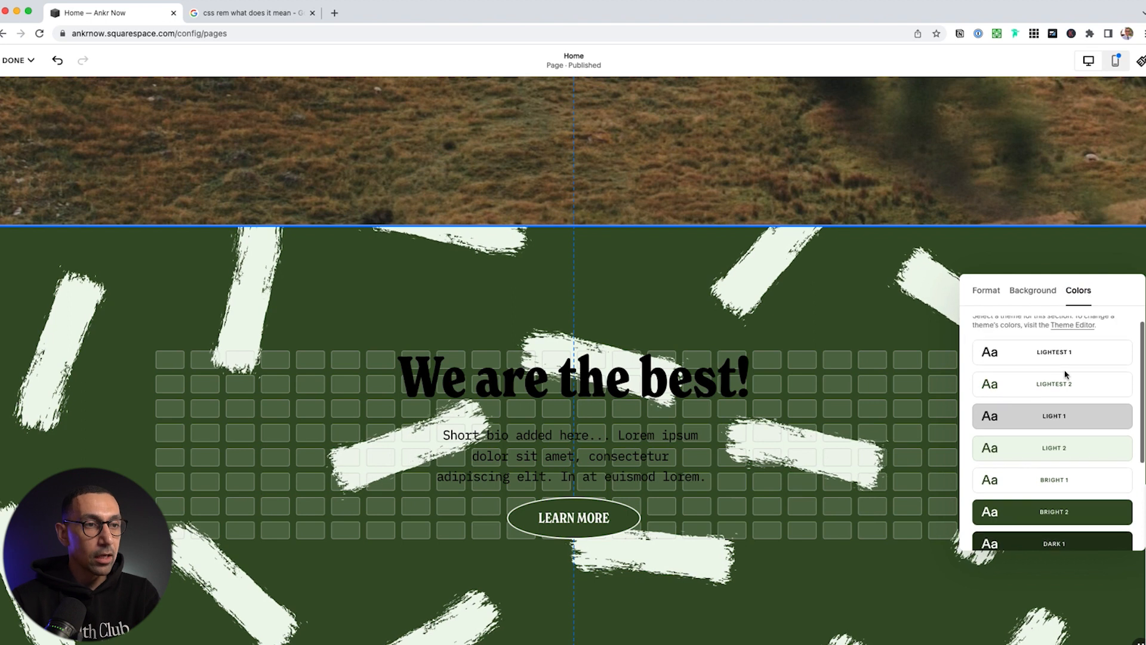
pyautogui.scroll(-5, 1066, 418)
pyautogui.scroll(5, 1066, 497)
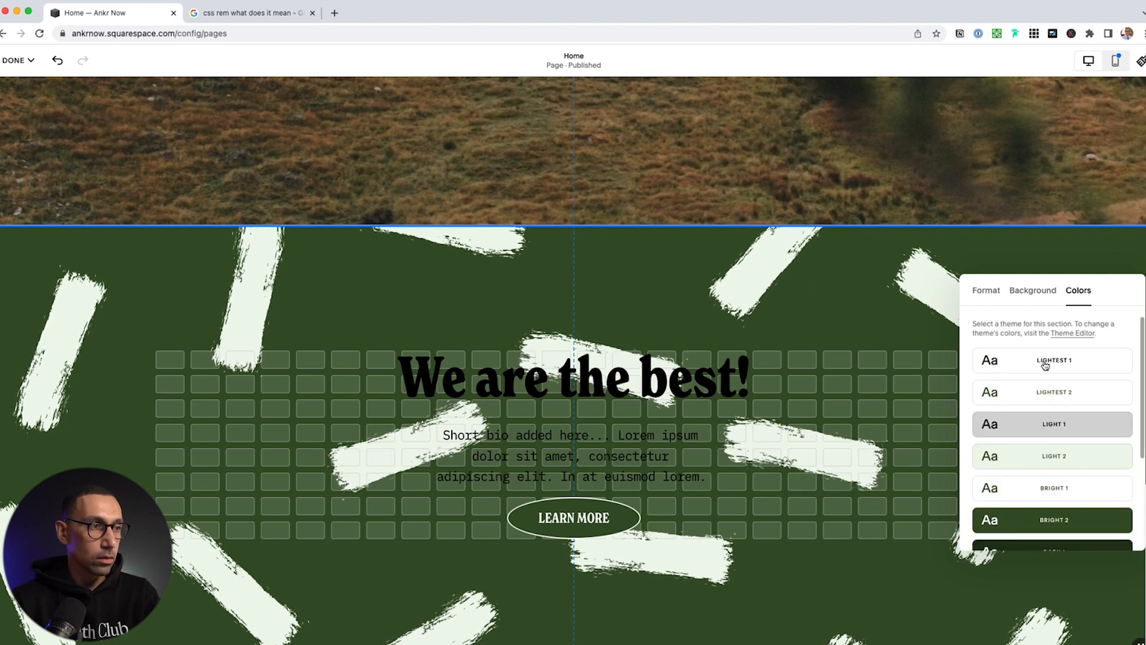
pyautogui.click(1067, 361)
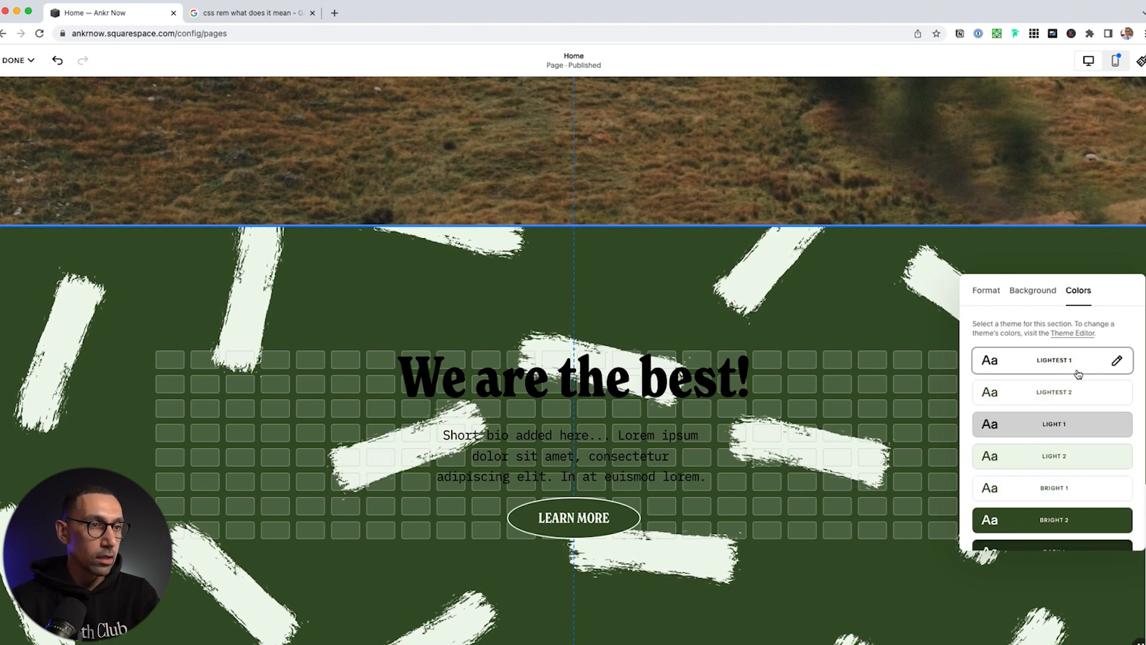
pyautogui.scroll(-5, 1078, 374)
pyautogui.click(1076, 467)
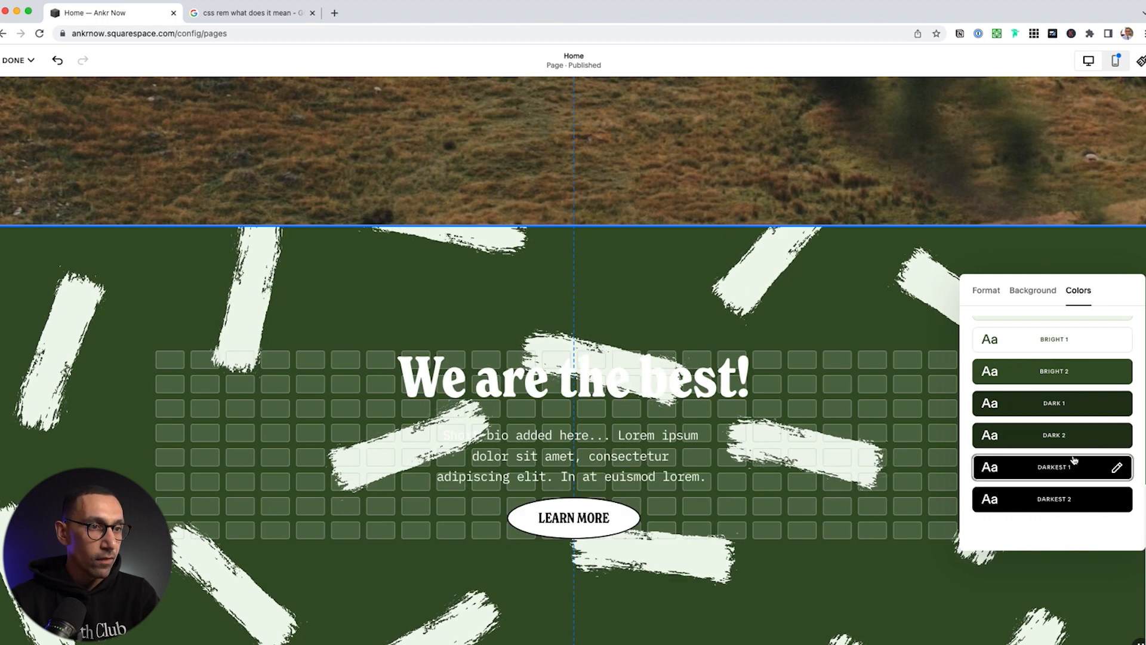
pyautogui.click(1057, 371)
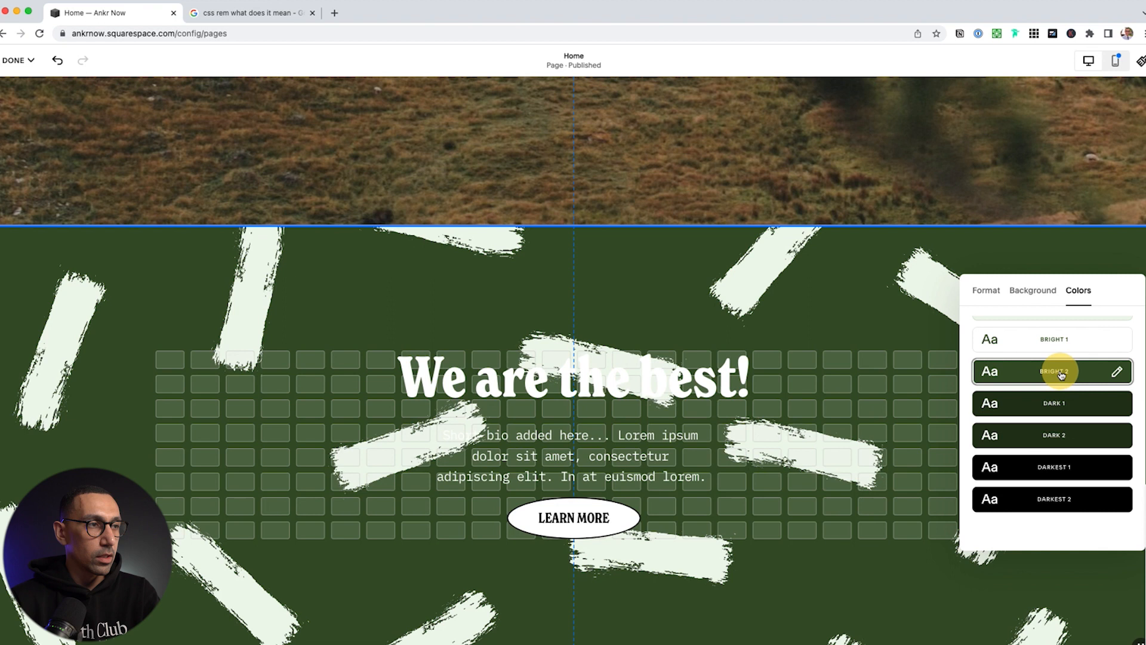
pyautogui.scroll(5, 1057, 371)
pyautogui.click(1055, 371)
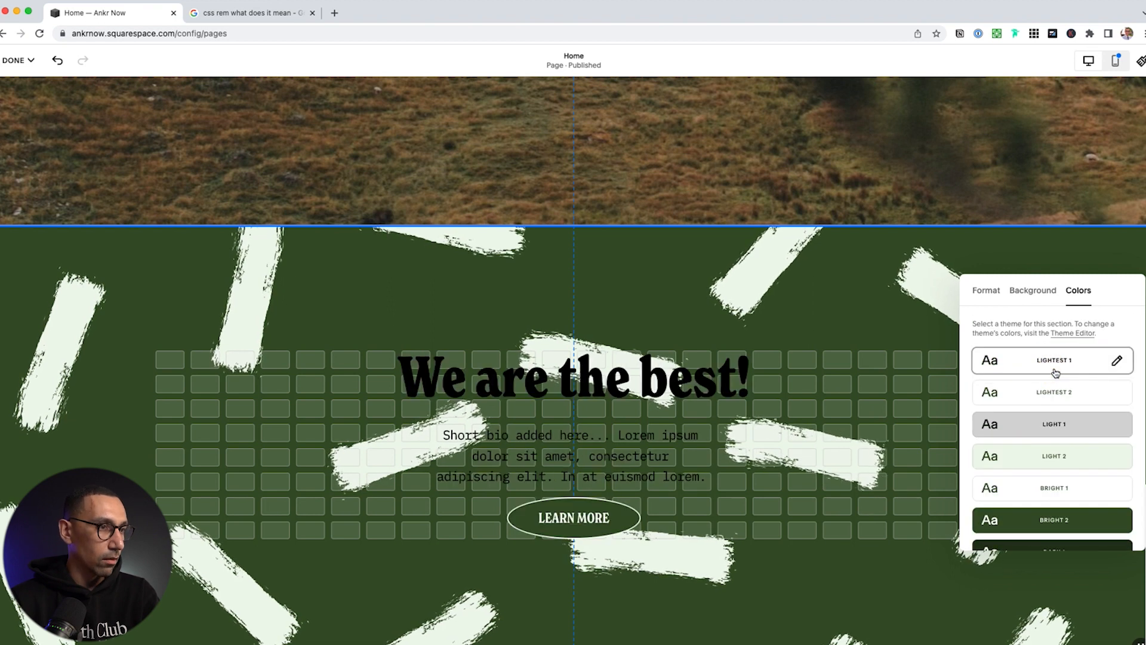
pyautogui.click(833, 446)
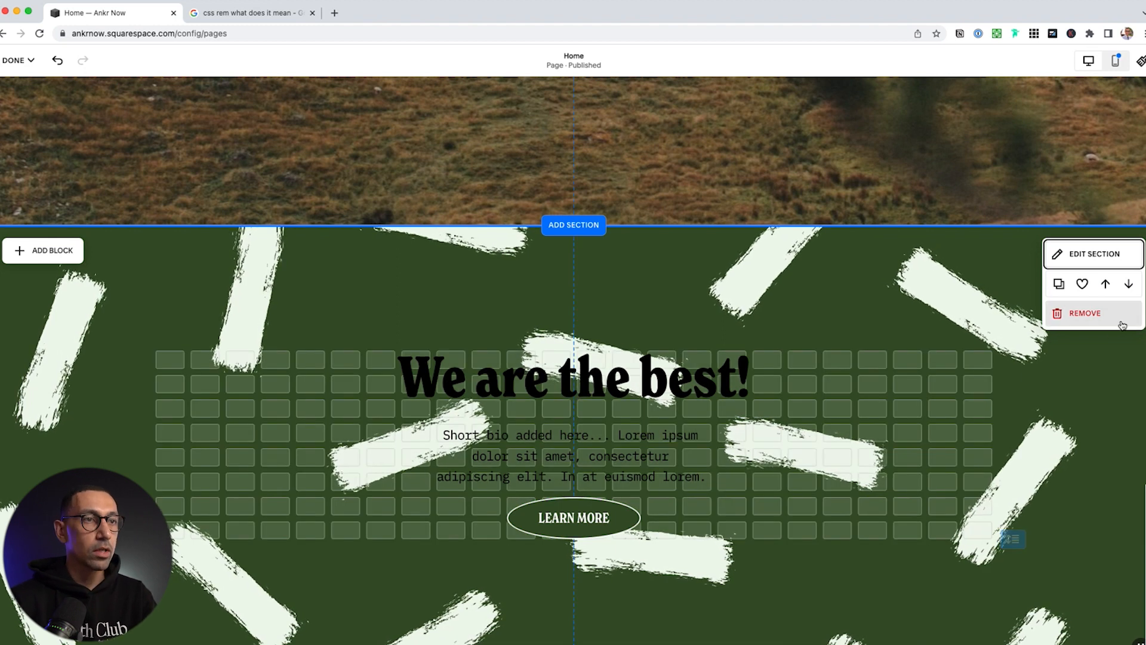
# Replace the background with the snowy mountain peaks photo from the free stock images
pyautogui.click(1095, 254)
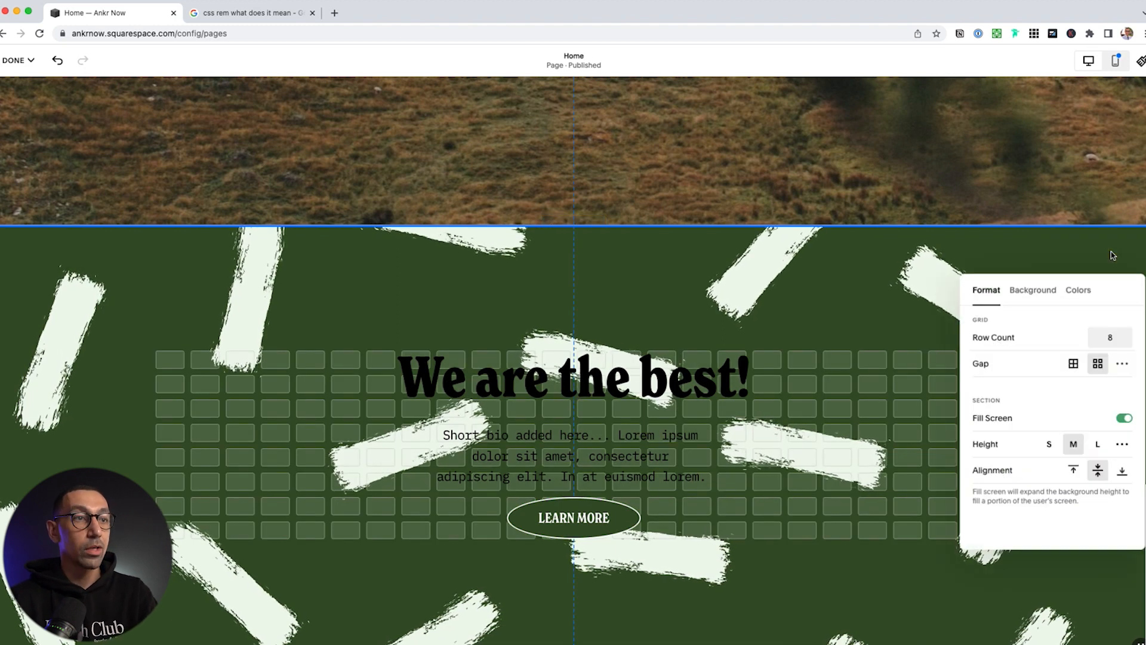
pyautogui.click(1032, 292)
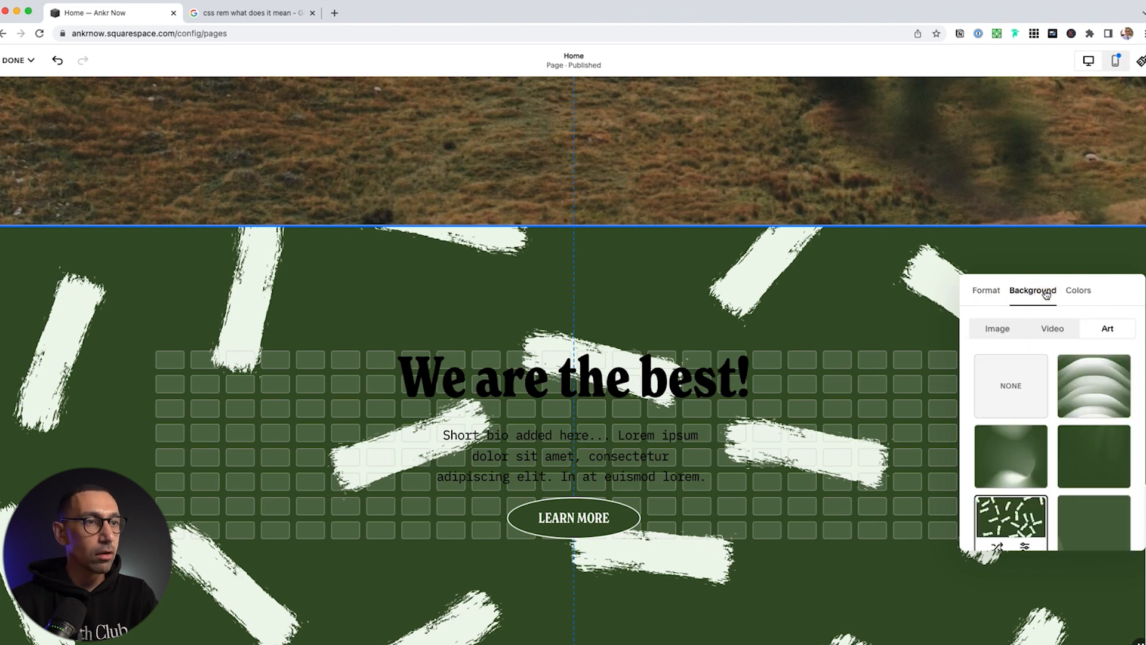
pyautogui.click(994, 328)
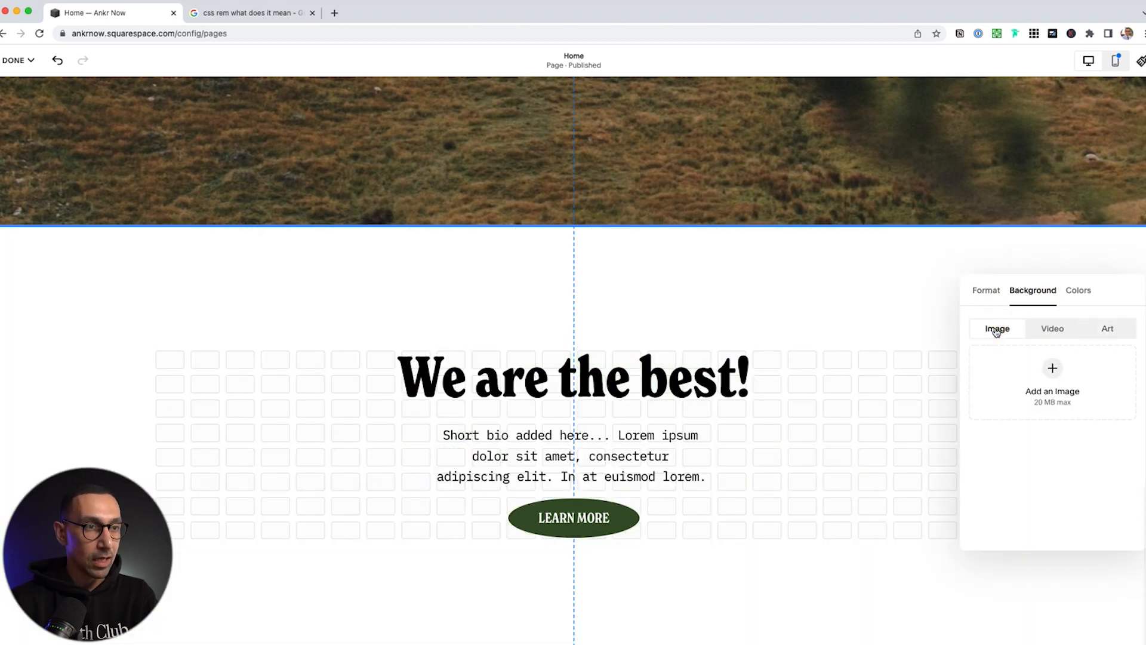
pyautogui.click(1053, 369)
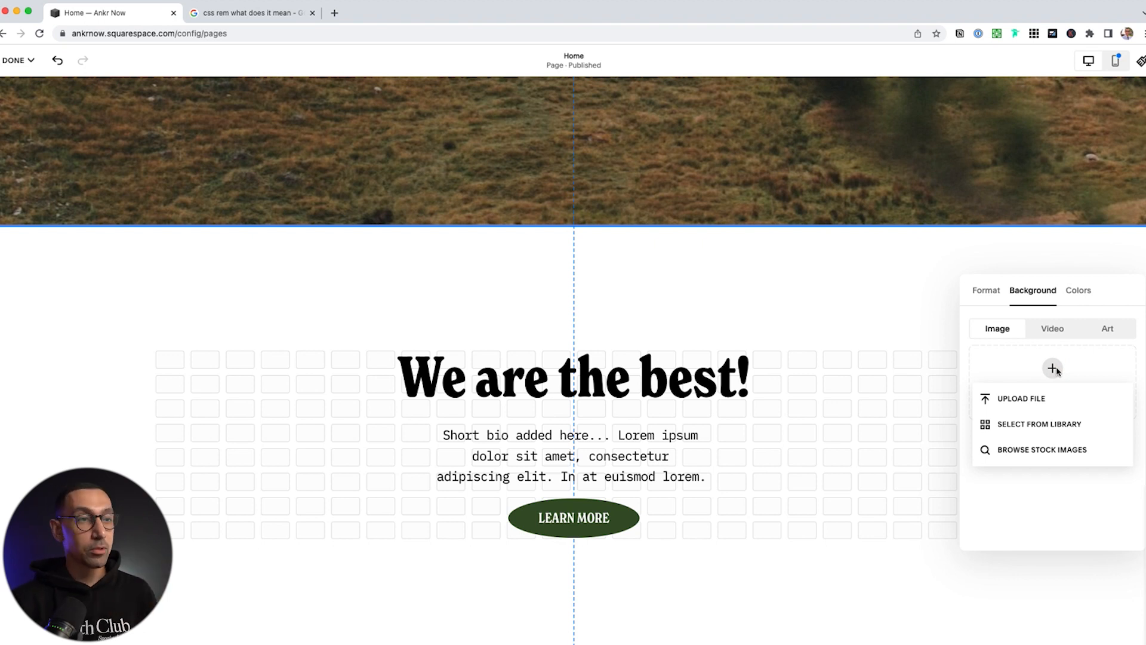
pyautogui.click(1042, 425)
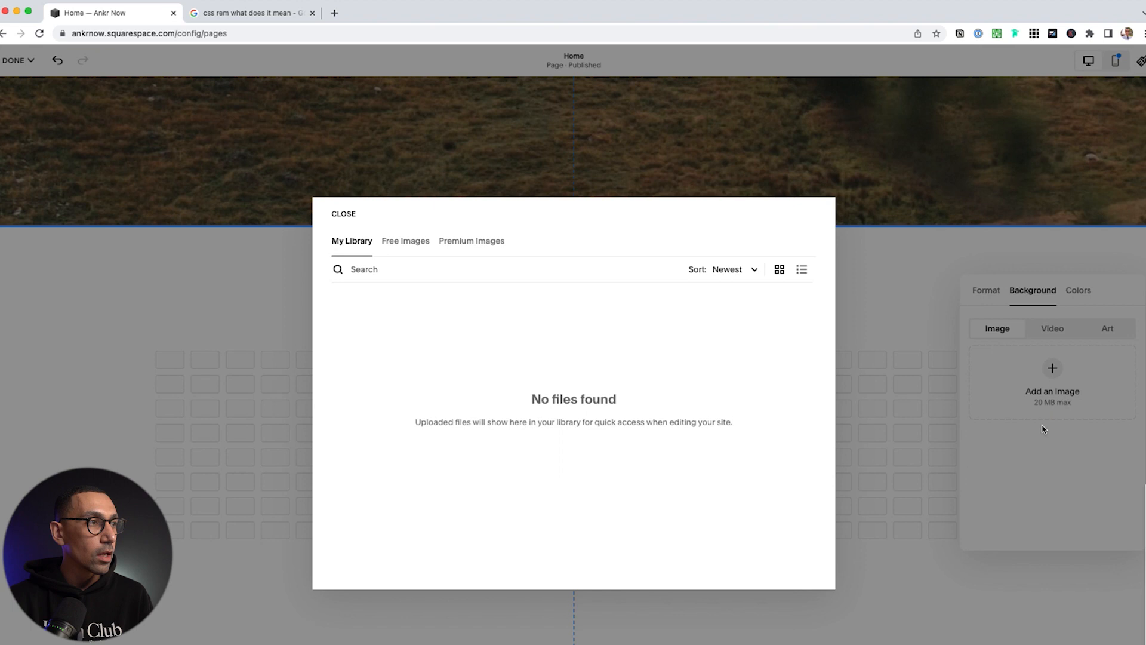
pyautogui.click(402, 244)
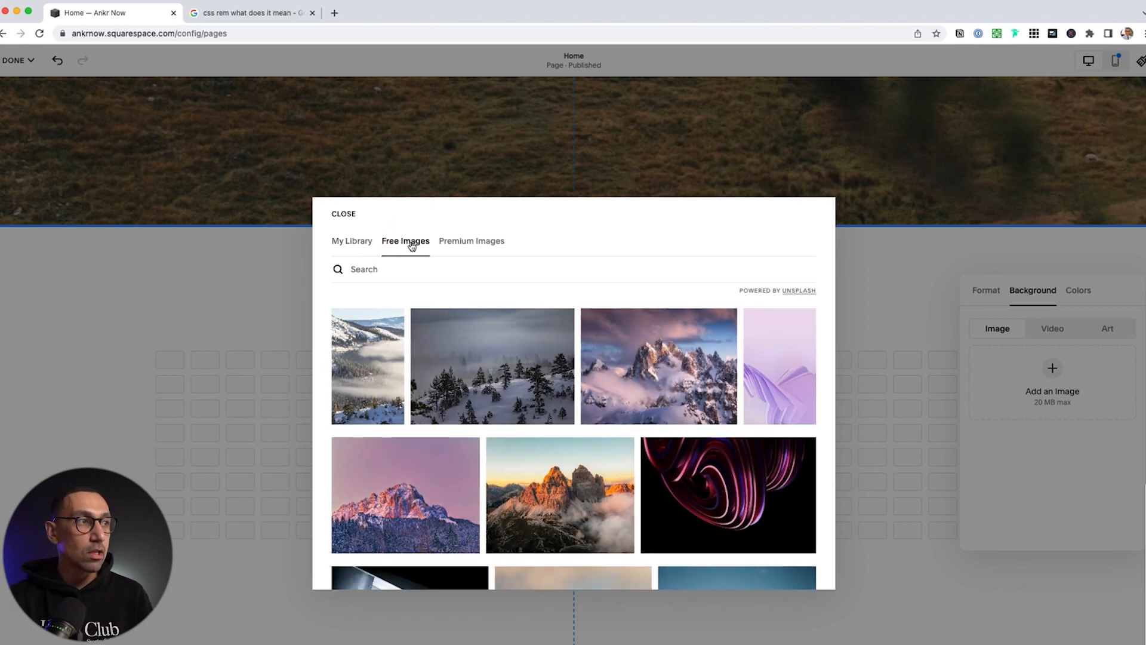
pyautogui.click(475, 244)
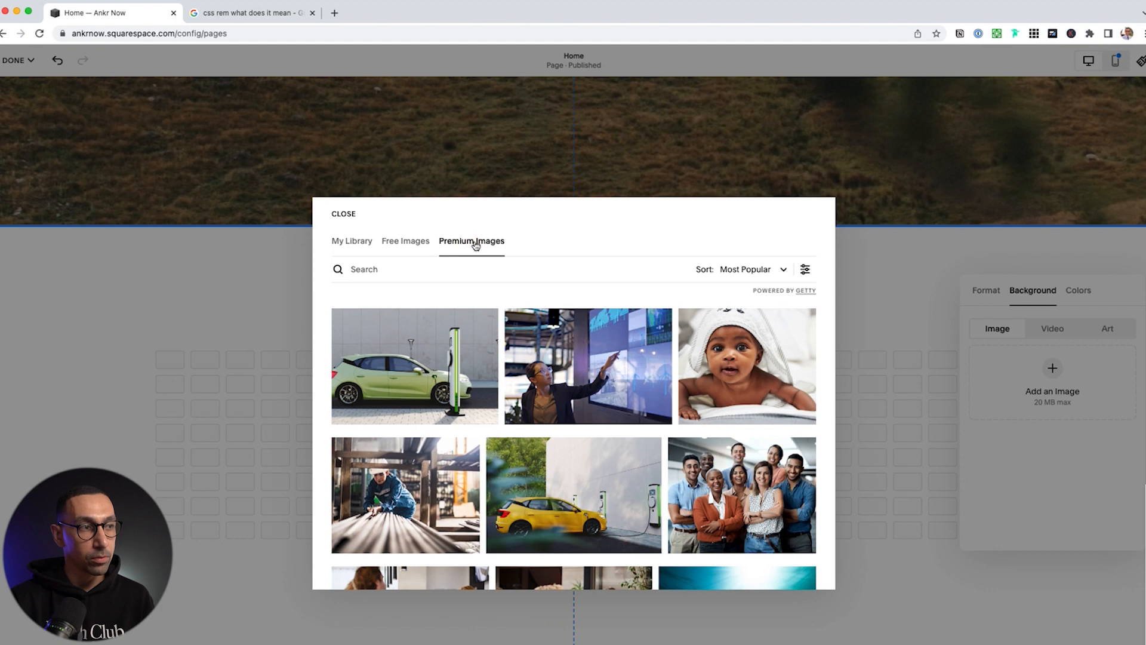
pyautogui.click(408, 244)
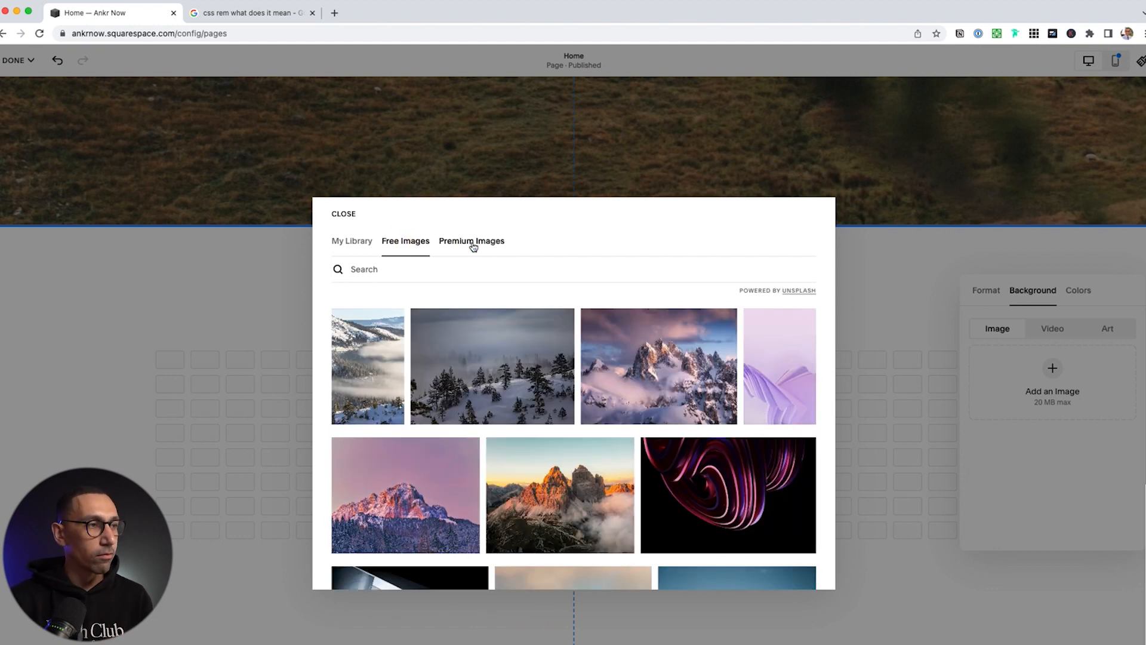
pyautogui.click(652, 360)
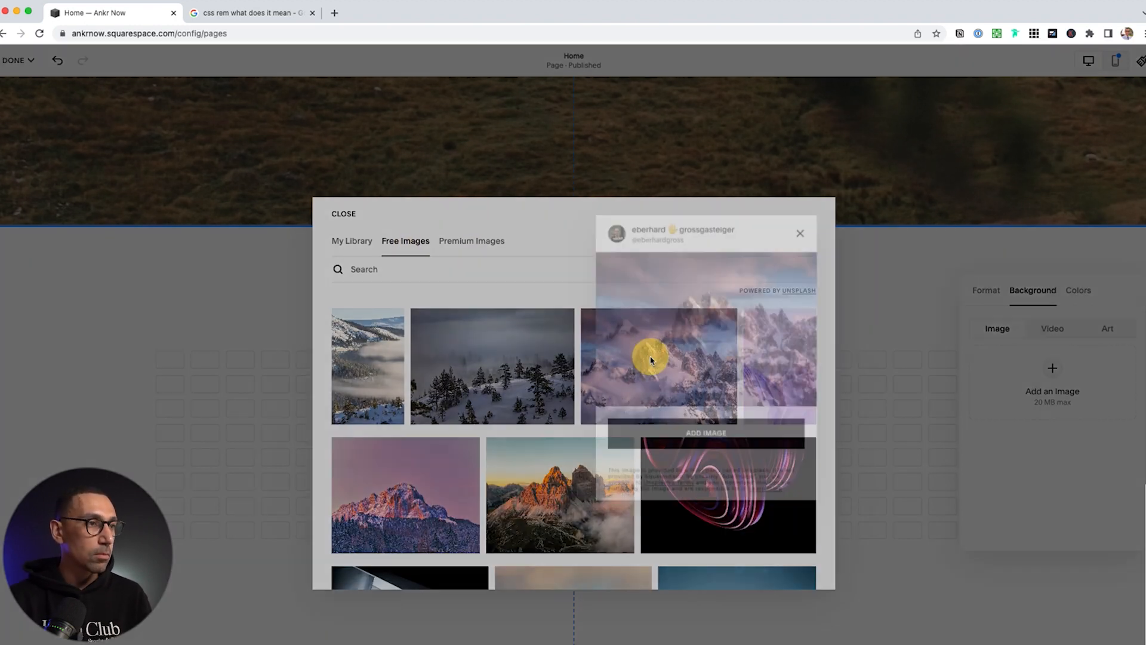
pyautogui.click(715, 440)
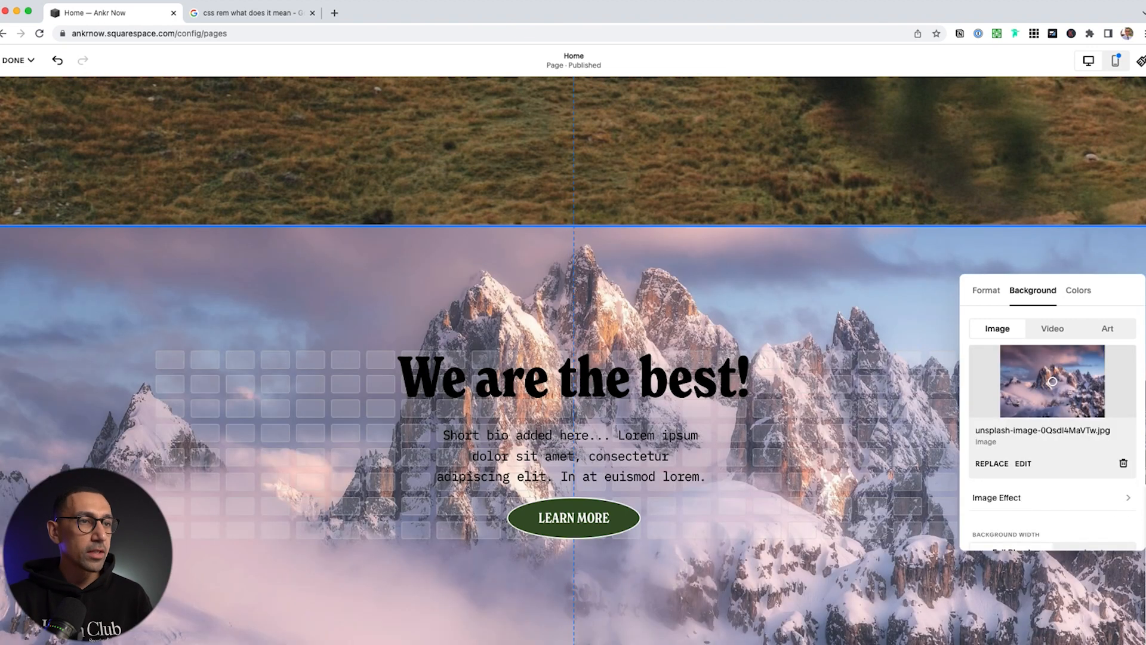
# Apply the Darkest 1 colour theme and adjust the image overlay opacity
pyautogui.scroll(-3, 1027, 479)
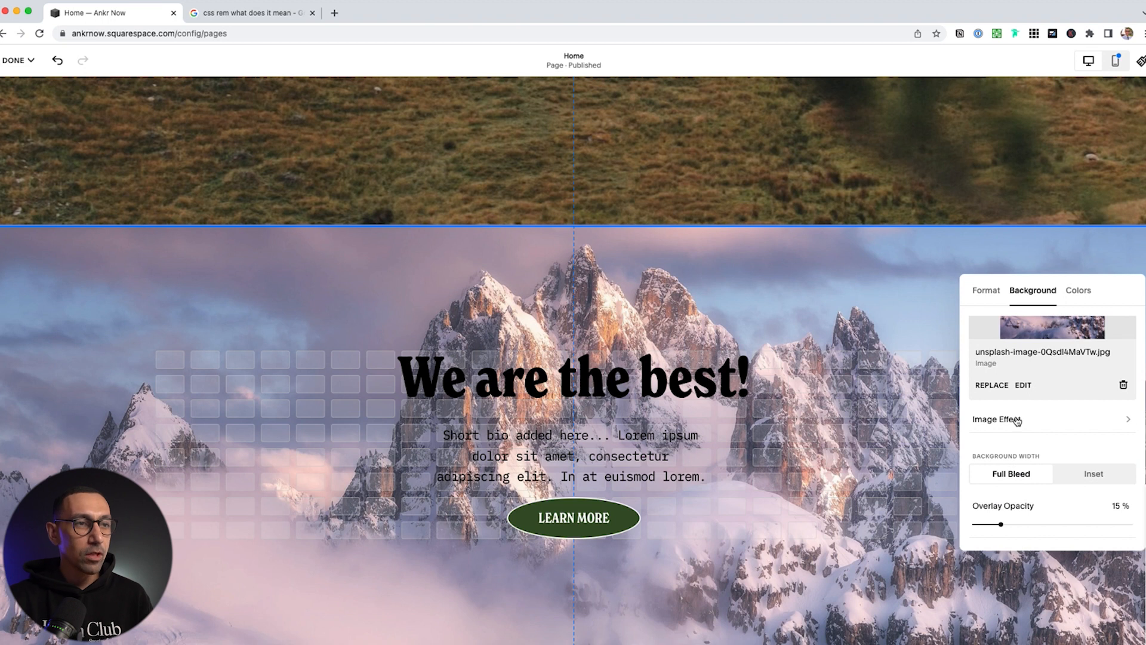
pyautogui.click(1103, 528)
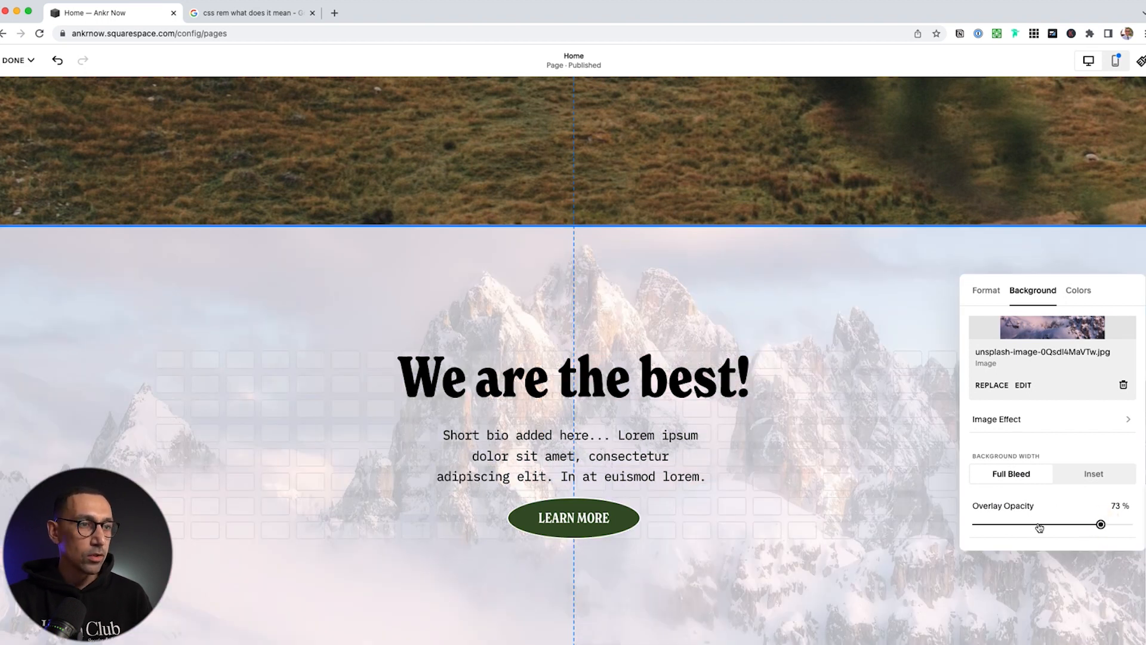
pyautogui.click(1094, 526)
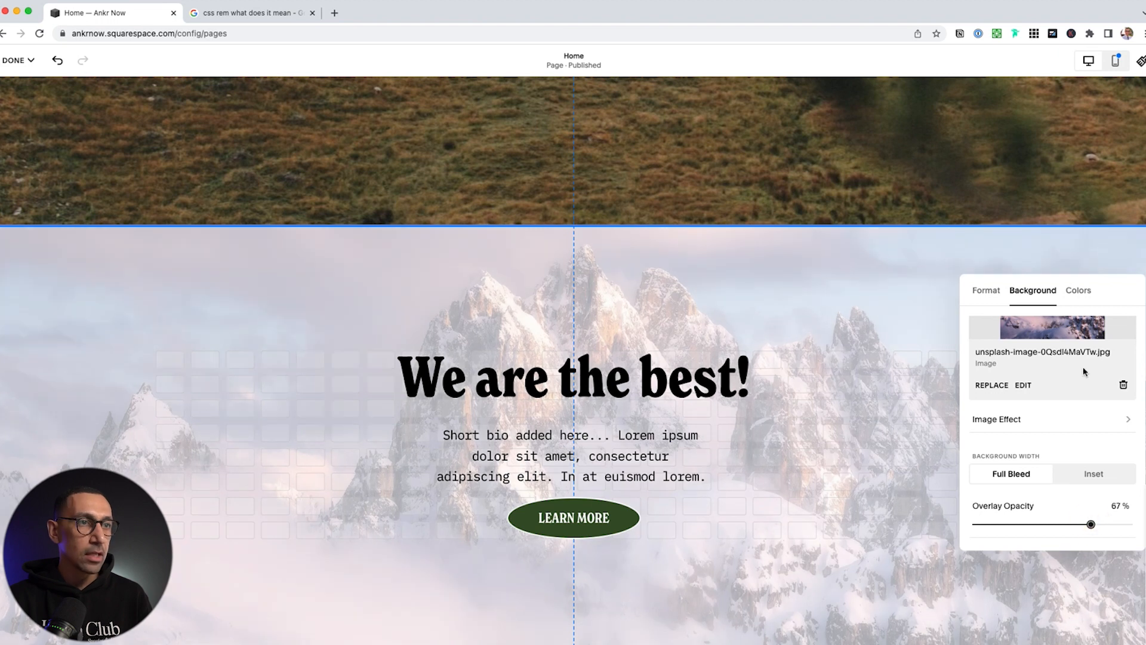
pyautogui.click(1081, 293)
pyautogui.scroll(-2, 1071, 406)
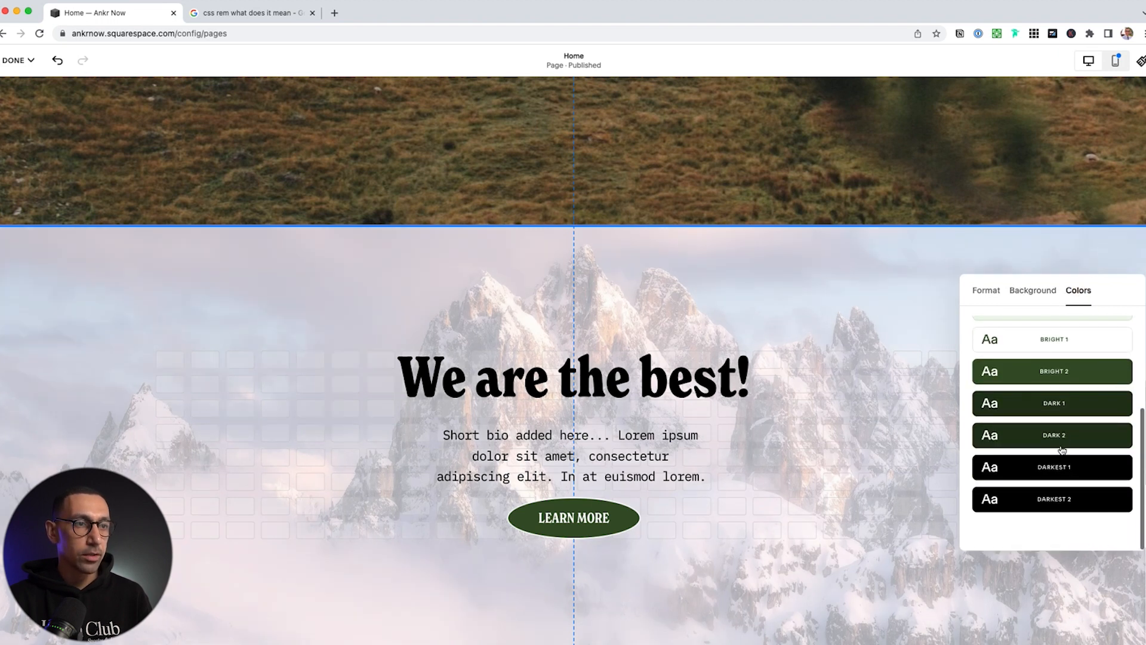
pyautogui.click(1063, 468)
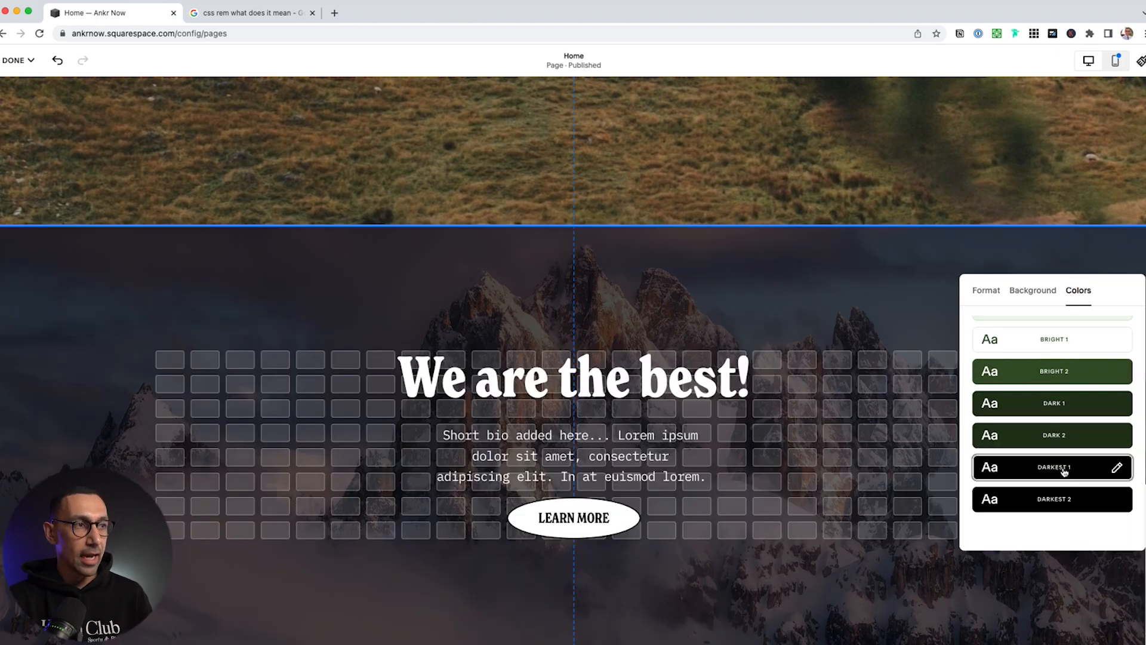
pyautogui.click(1033, 290)
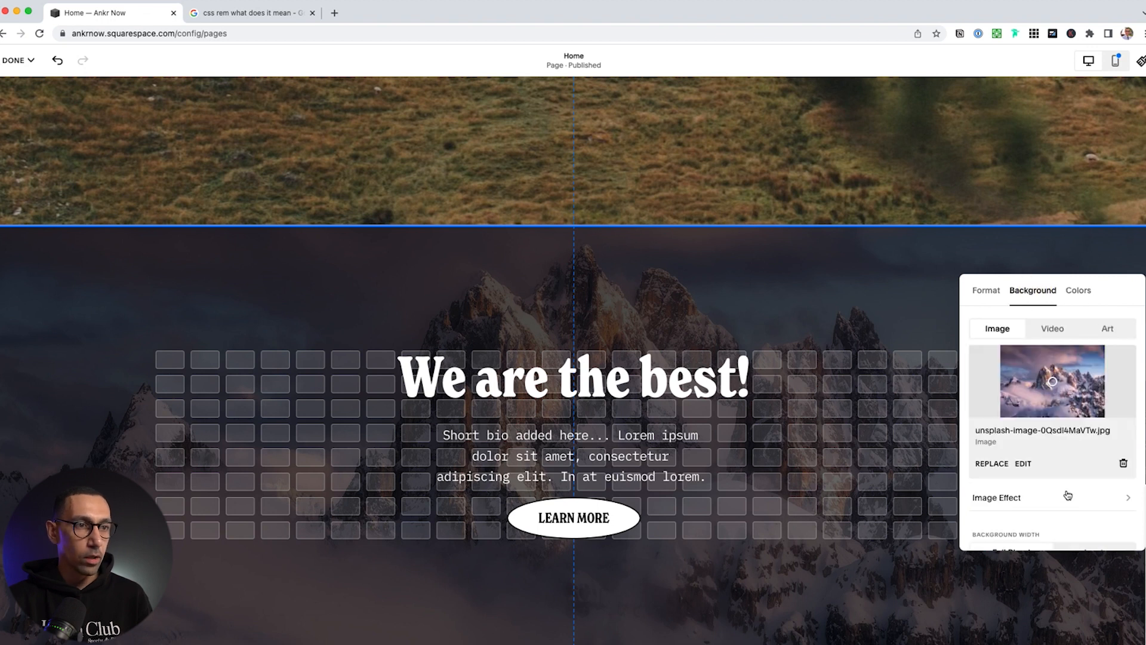
pyautogui.scroll(-1, 1069, 504)
pyautogui.scroll(-1, 1069, 505)
pyautogui.moveTo(1094, 524)
pyautogui.mouseDown()
pyautogui.moveTo(993, 524)
pyautogui.moveTo(1072, 522)
pyautogui.mouseUp()
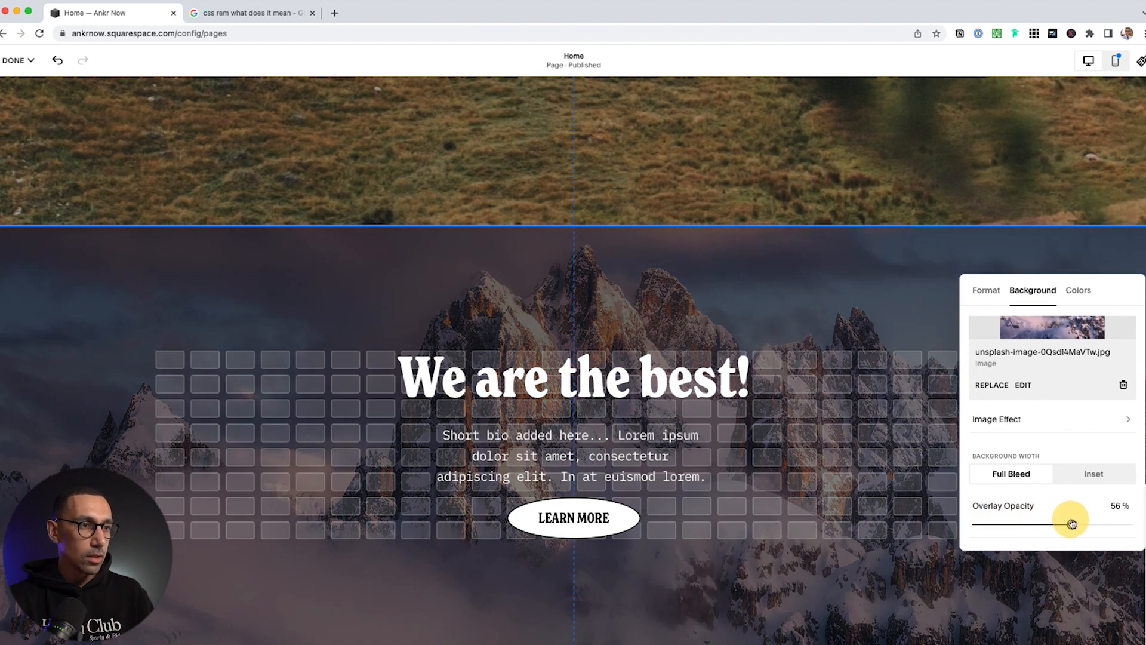
pyautogui.click(887, 471)
pyautogui.scroll(-2, 883, 501)
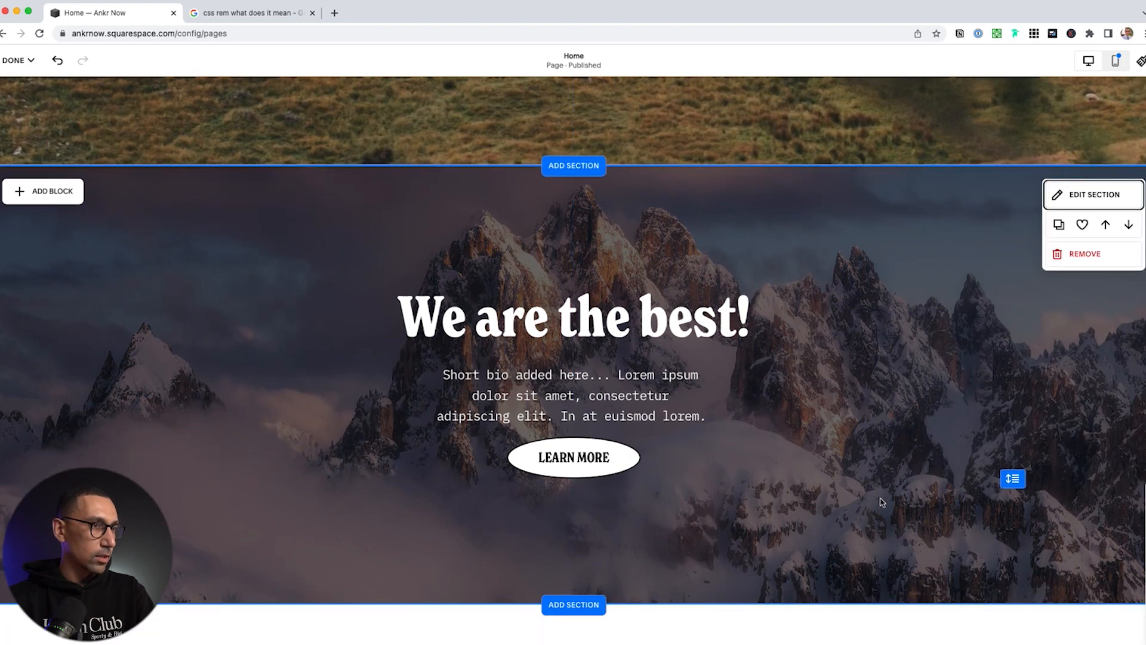
# Set the background image overlay opacity to 33%
pyautogui.click(1095, 203)
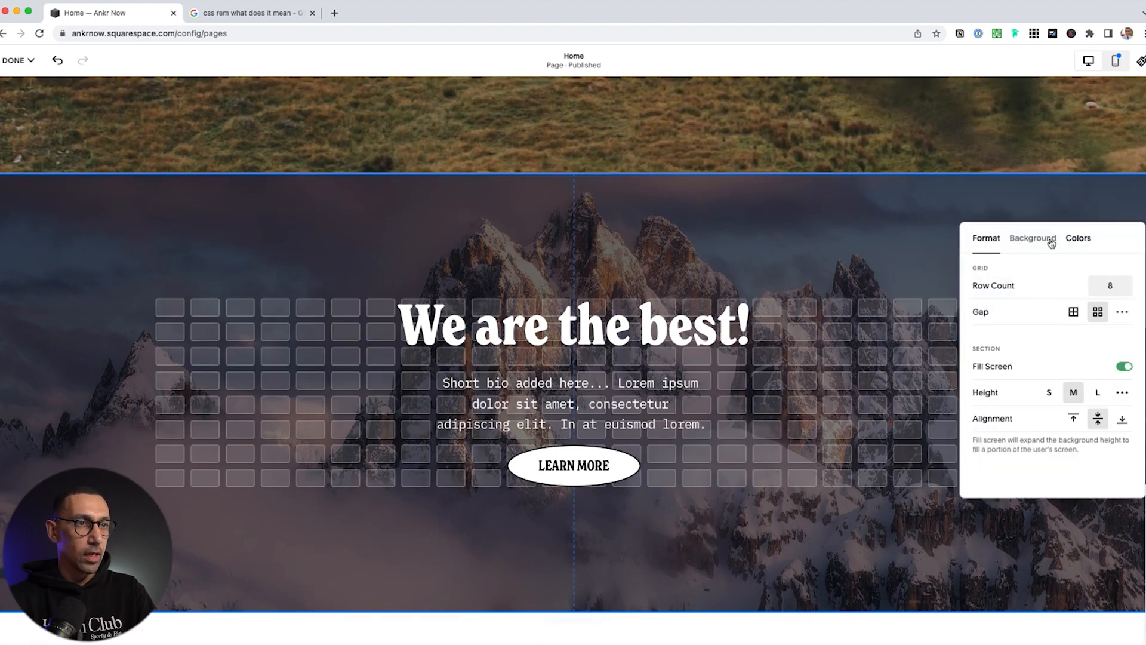
pyautogui.click(1039, 239)
pyautogui.scroll(-2, 1037, 440)
pyautogui.click(1032, 472)
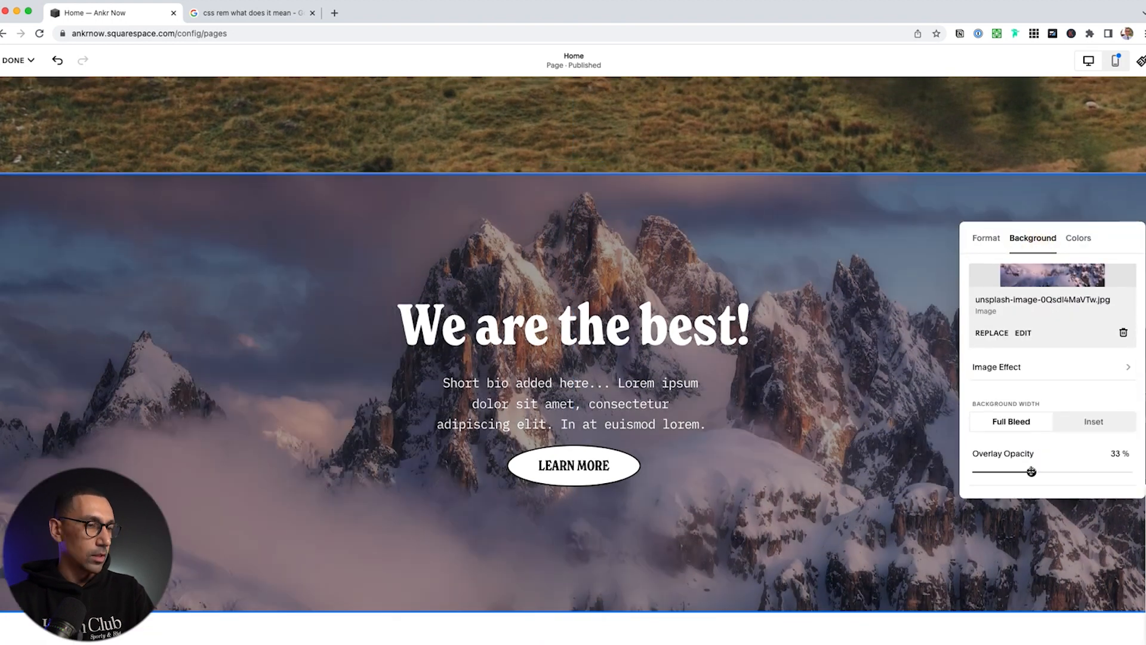
pyautogui.scroll(2, 1048, 399)
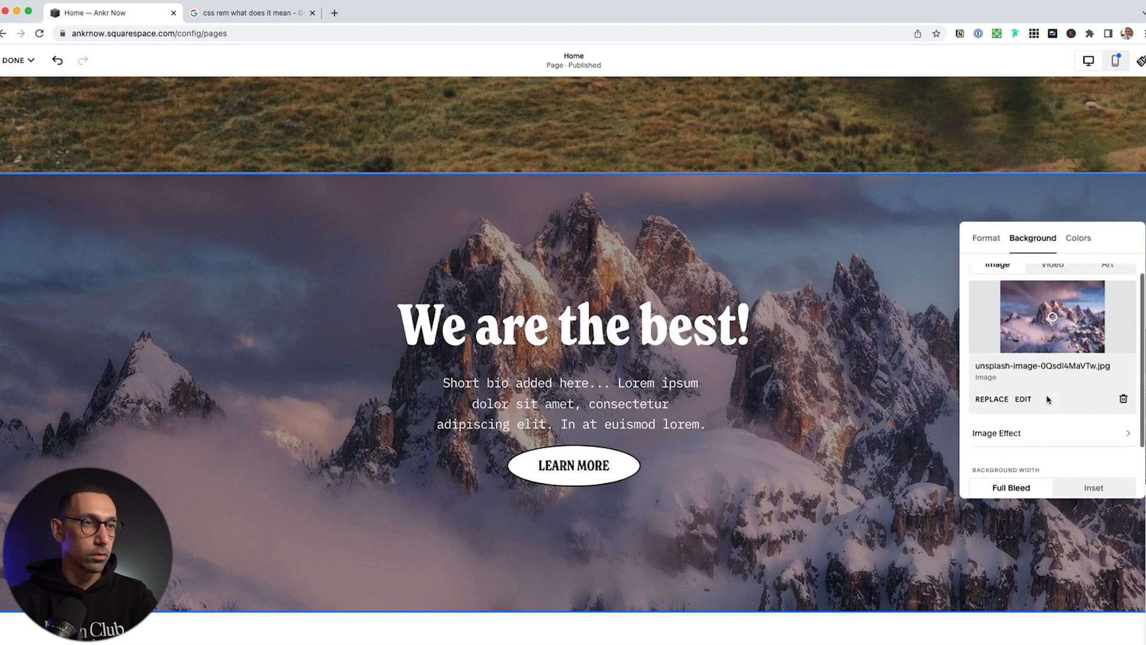
pyautogui.click(991, 237)
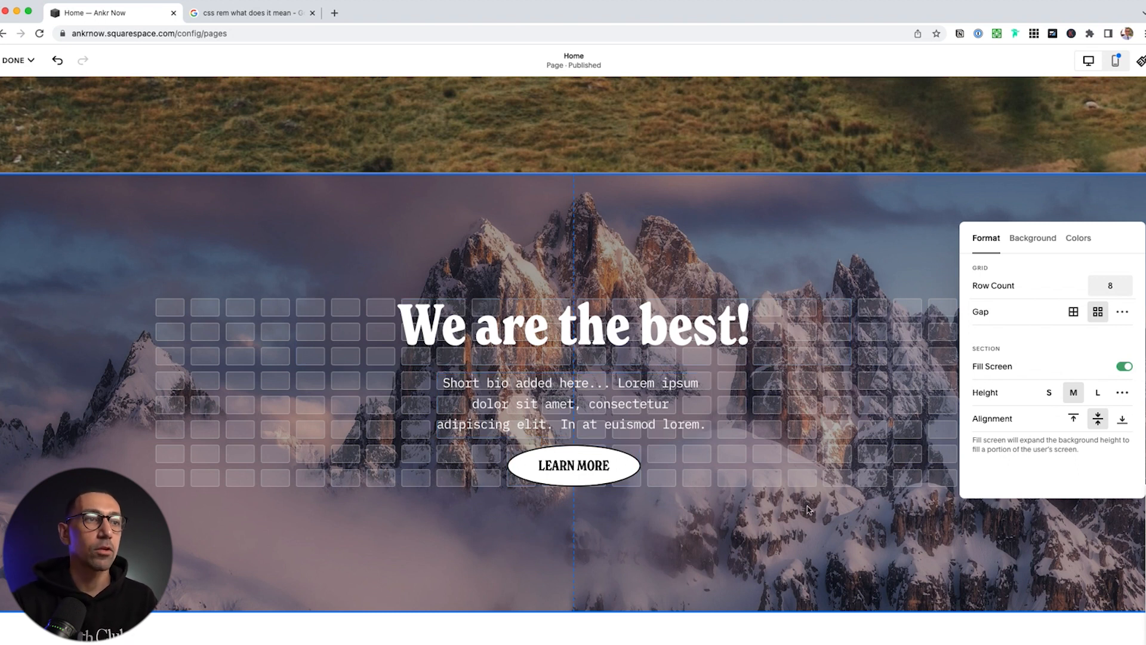
# Set section height to L, raise the row count to 27, then bring it back to 8
pyautogui.click(1098, 393)
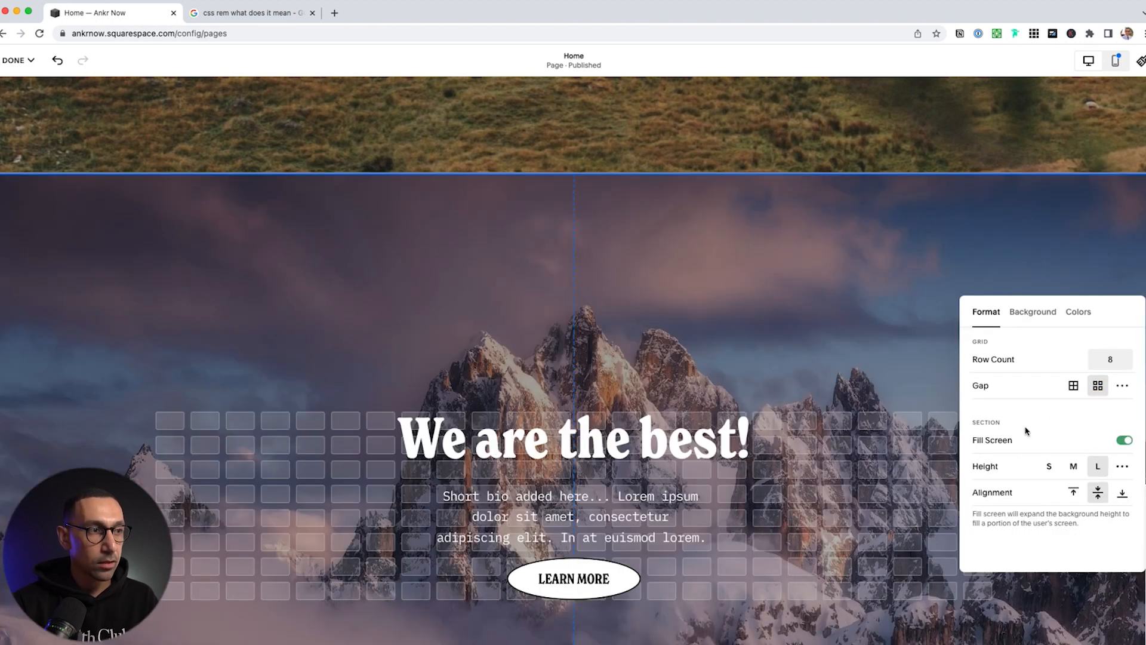
pyautogui.scroll(-3, 985, 448)
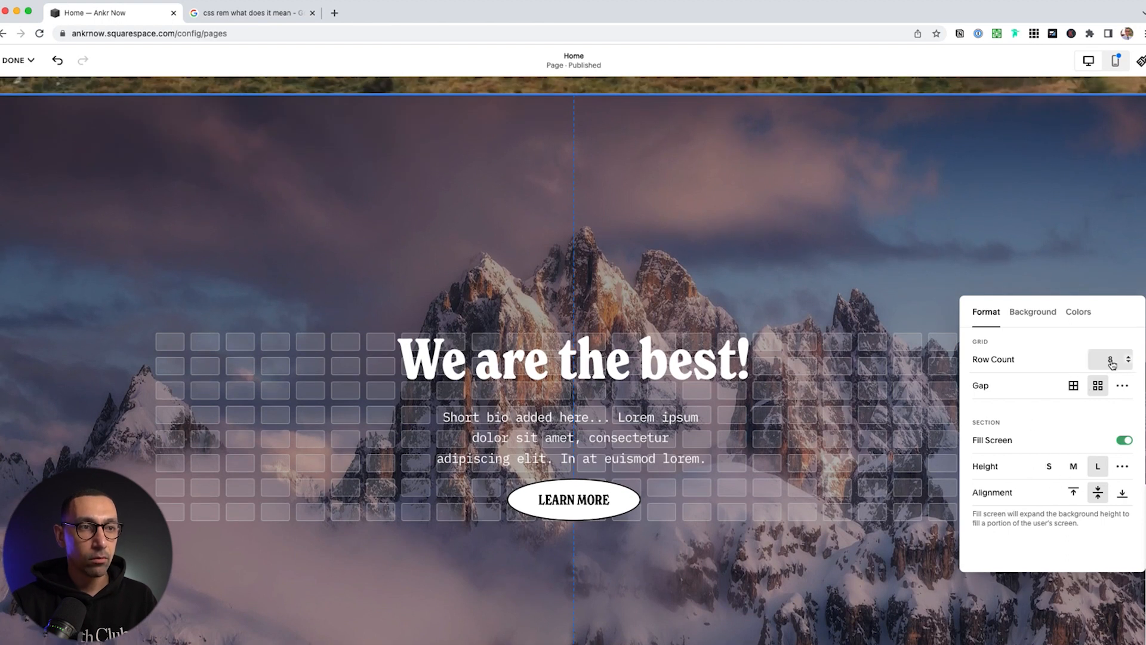
pyautogui.click(1129, 355)
pyautogui.tripleClick(1129, 356)
pyautogui.tripleClick(1129, 356)
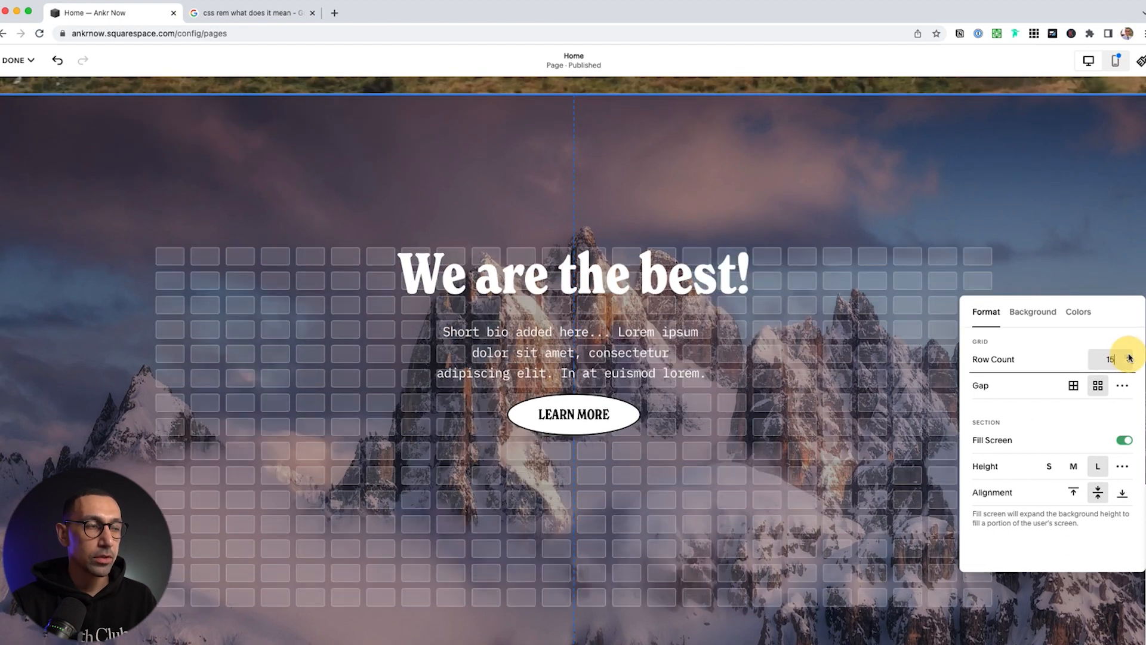
pyautogui.doubleClick(1128, 356)
pyautogui.tripleClick(1128, 357)
pyautogui.tripleClick(1129, 356)
pyautogui.doubleClick(1129, 356)
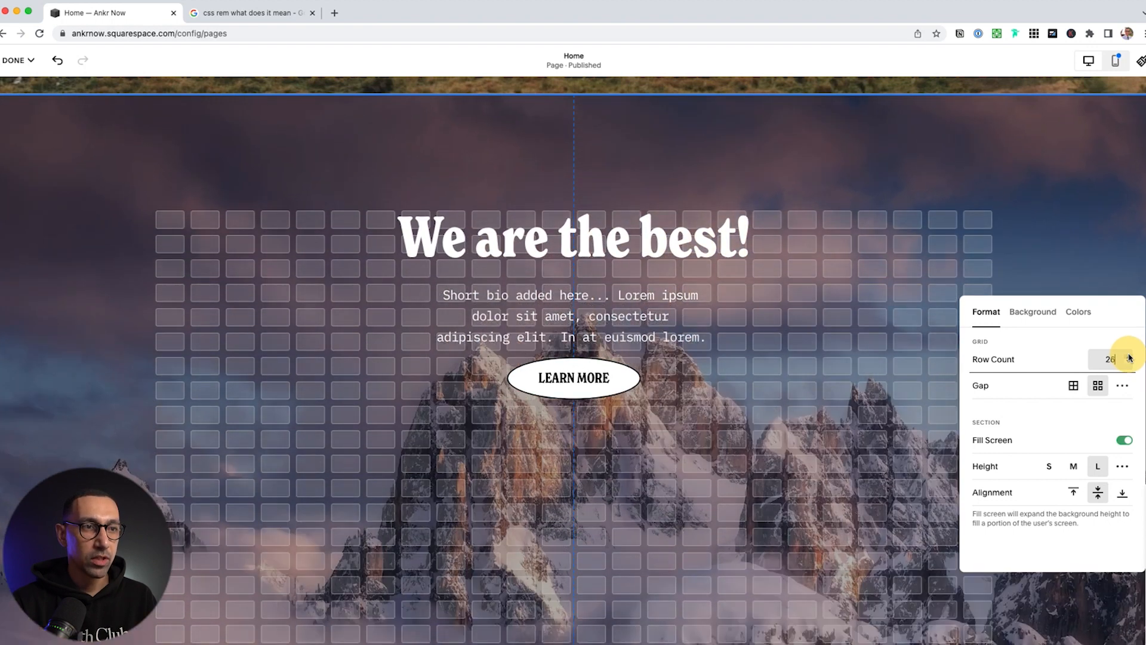
pyautogui.doubleClick(1129, 357)
pyautogui.tripleClick(1129, 363)
pyautogui.doubleClick(1130, 362)
pyautogui.tripleClick(1130, 363)
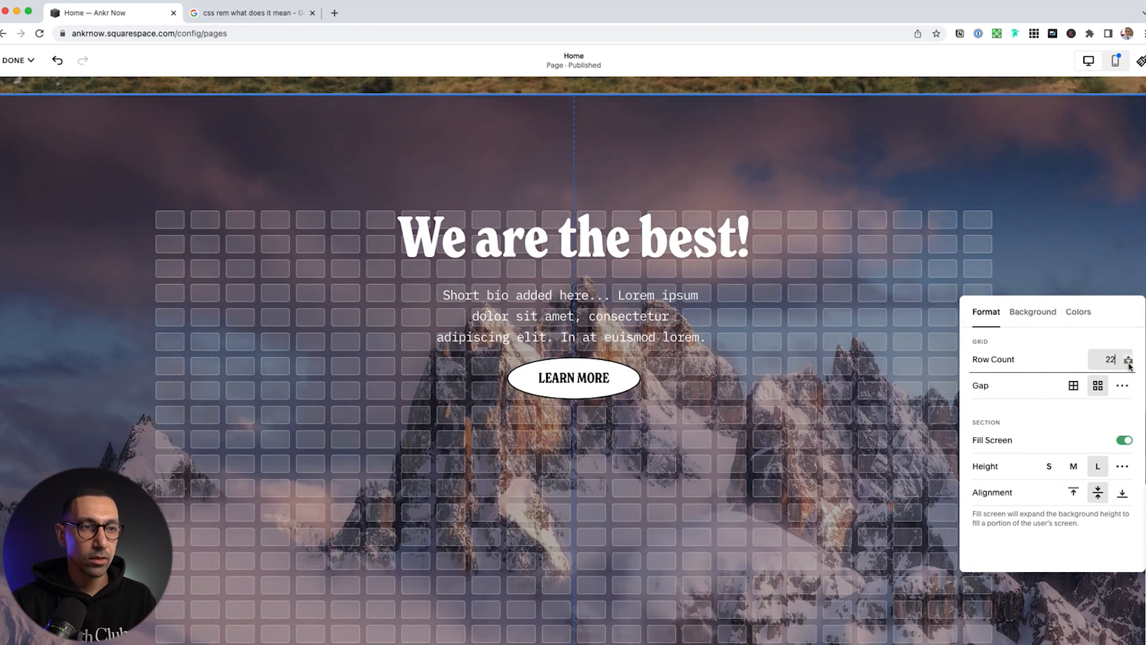
pyautogui.tripleClick(1129, 362)
pyautogui.doubleClick(1129, 362)
pyautogui.doubleClick(1129, 363)
pyautogui.doubleClick(1129, 363)
pyautogui.doubleClick(1129, 362)
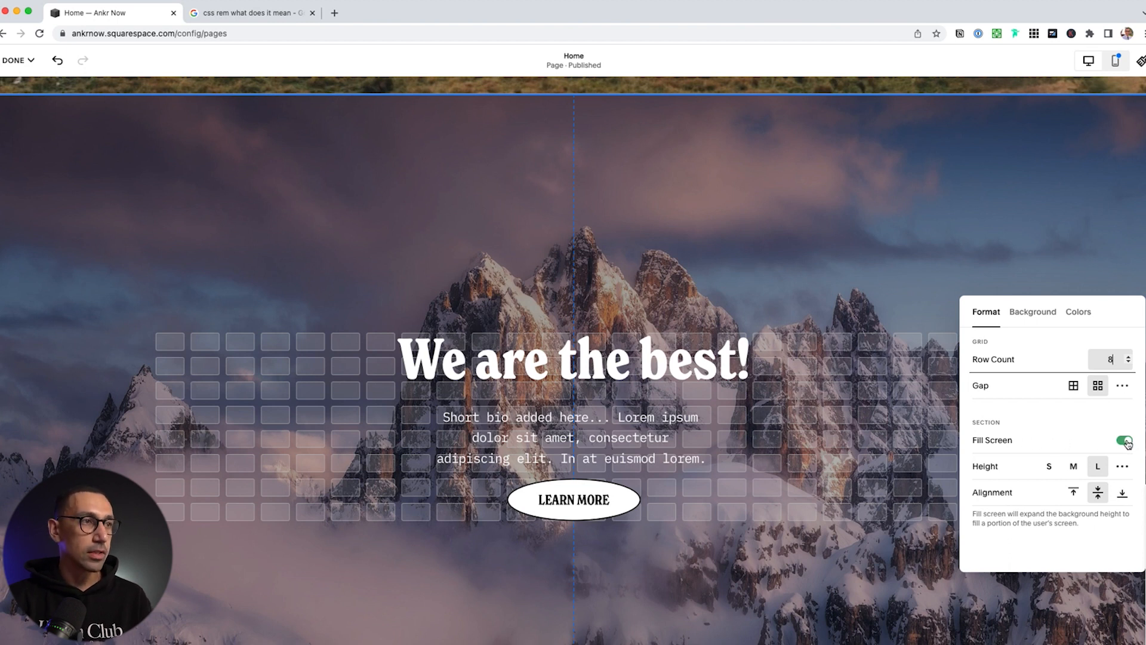
# Insert an intro section below the hero with text on the left and image on the right
pyautogui.scroll(-5, 597, 388)
pyautogui.click(624, 352)
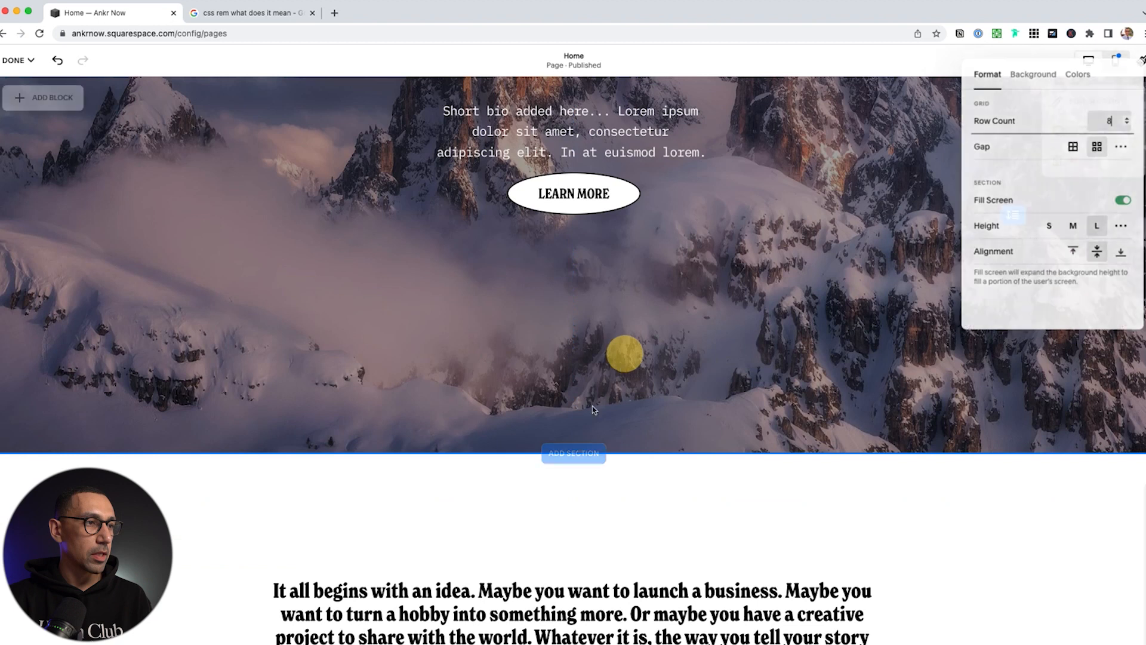
pyautogui.click(575, 454)
pyautogui.press('Escape')
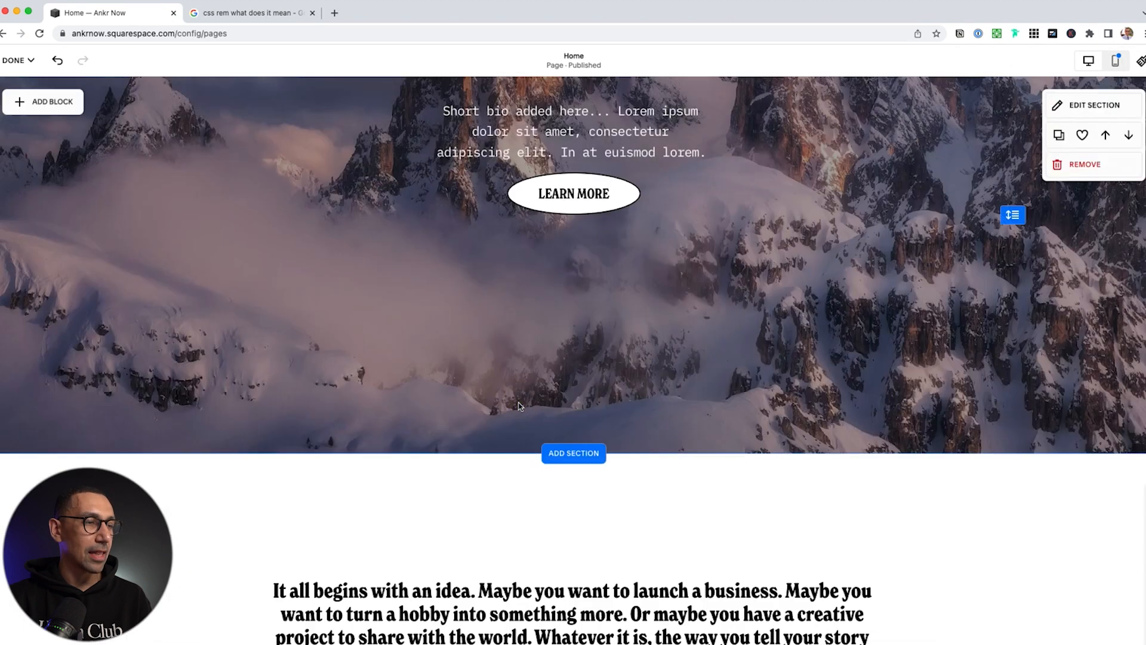
pyautogui.scroll(-9, 657, 428)
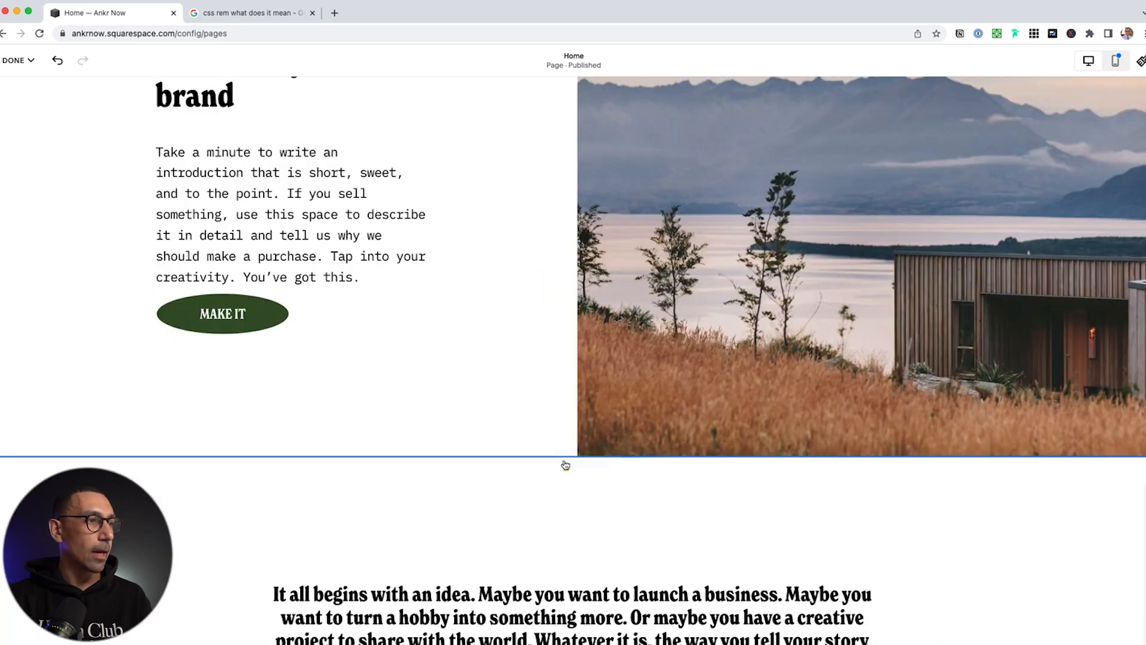
pyautogui.click(564, 466)
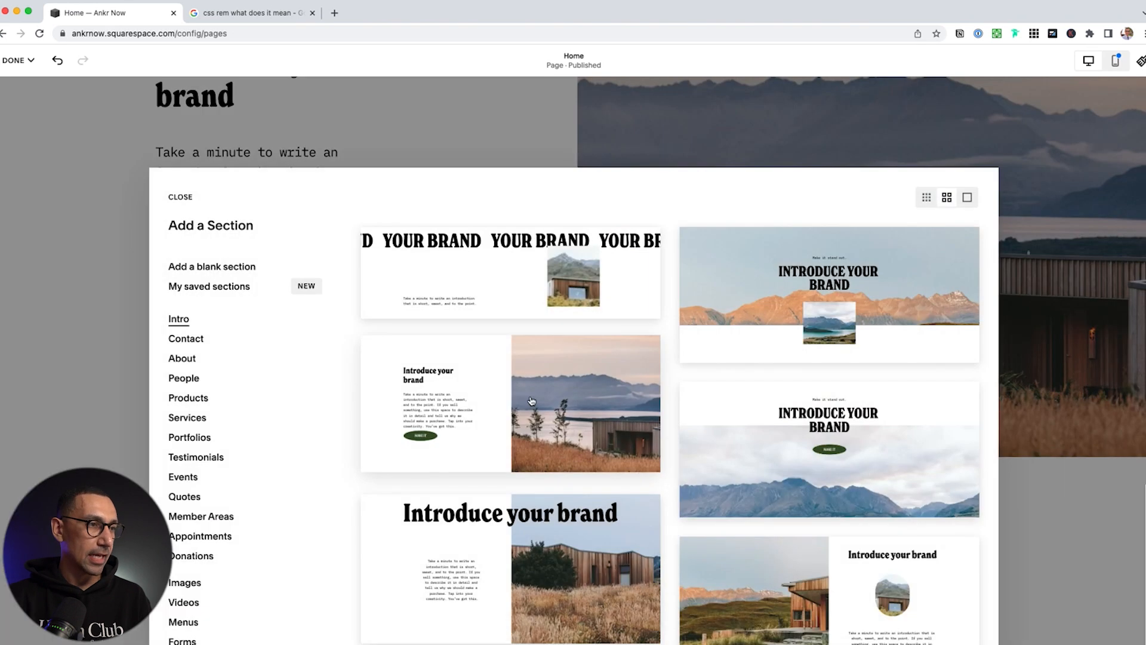
pyautogui.click(532, 400)
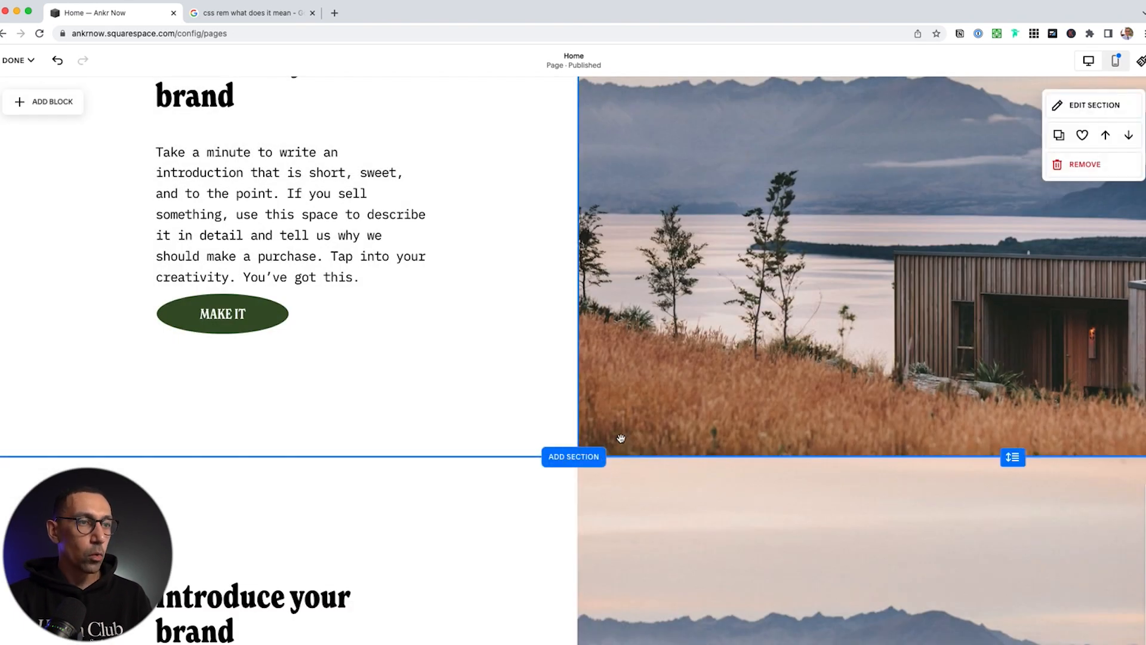
# In the new section's format settings, try Fill Screen and medium/large heights, then turn Fill Screen off
pyautogui.click(1096, 488)
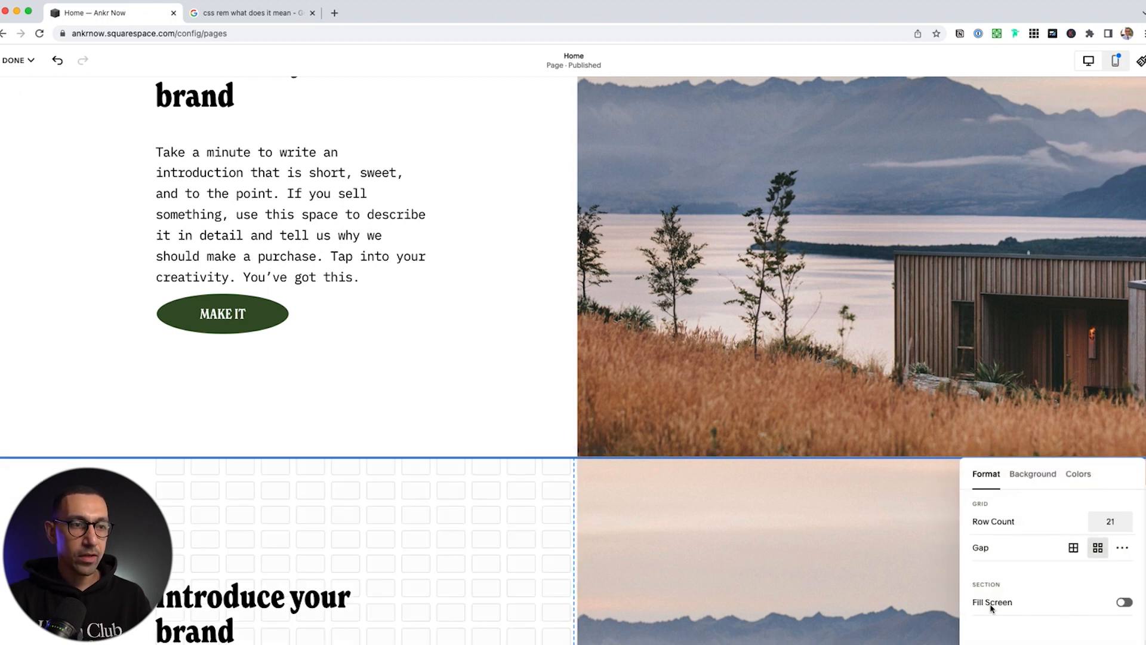
pyautogui.click(1125, 603)
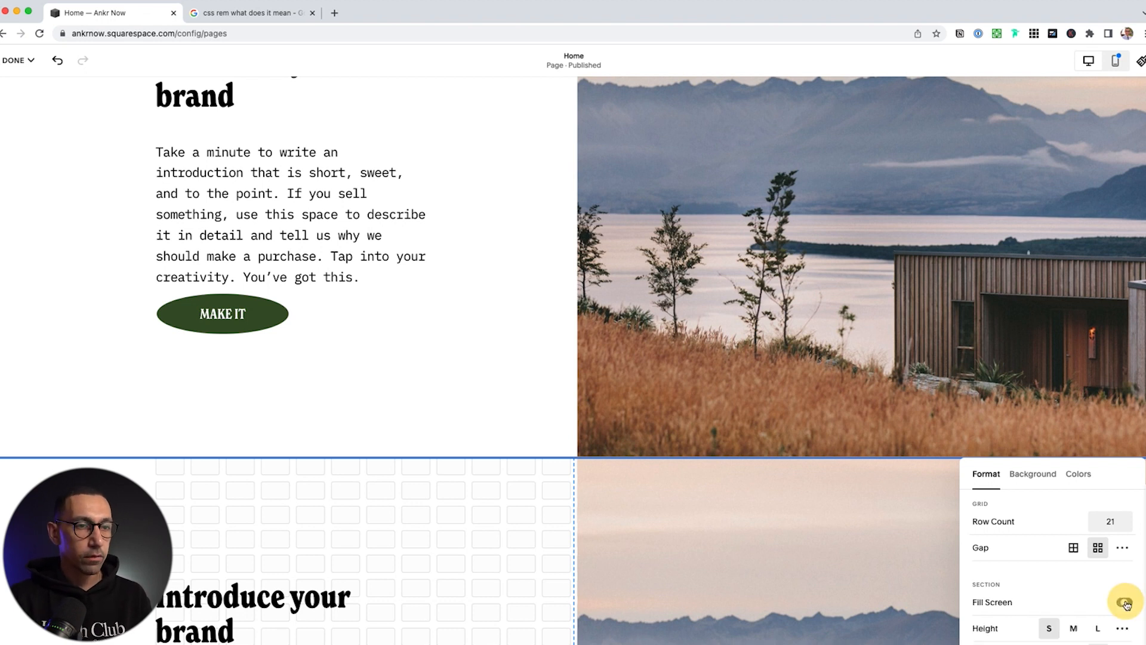
pyautogui.scroll(-3, 724, 594)
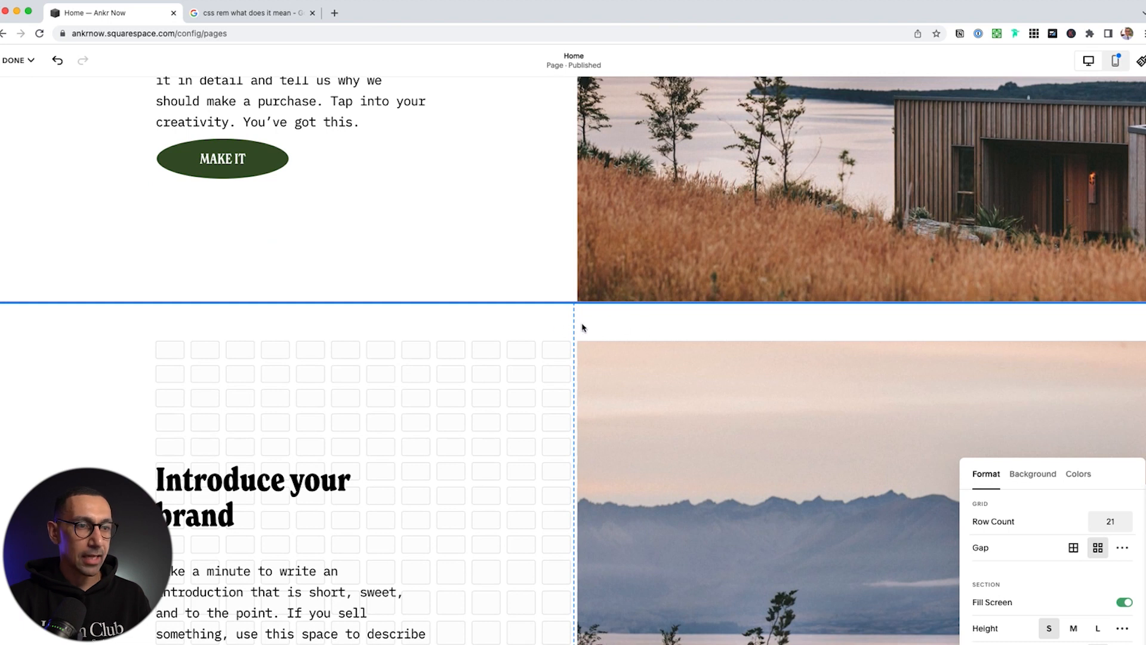
pyautogui.click(1073, 628)
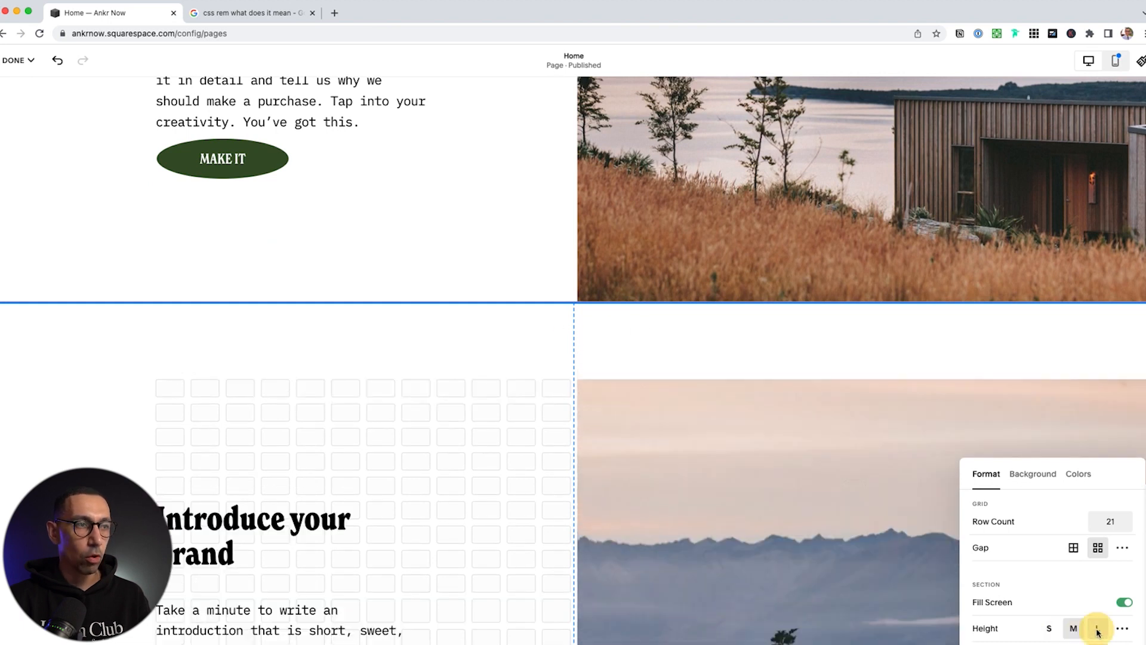
pyautogui.click(1098, 628)
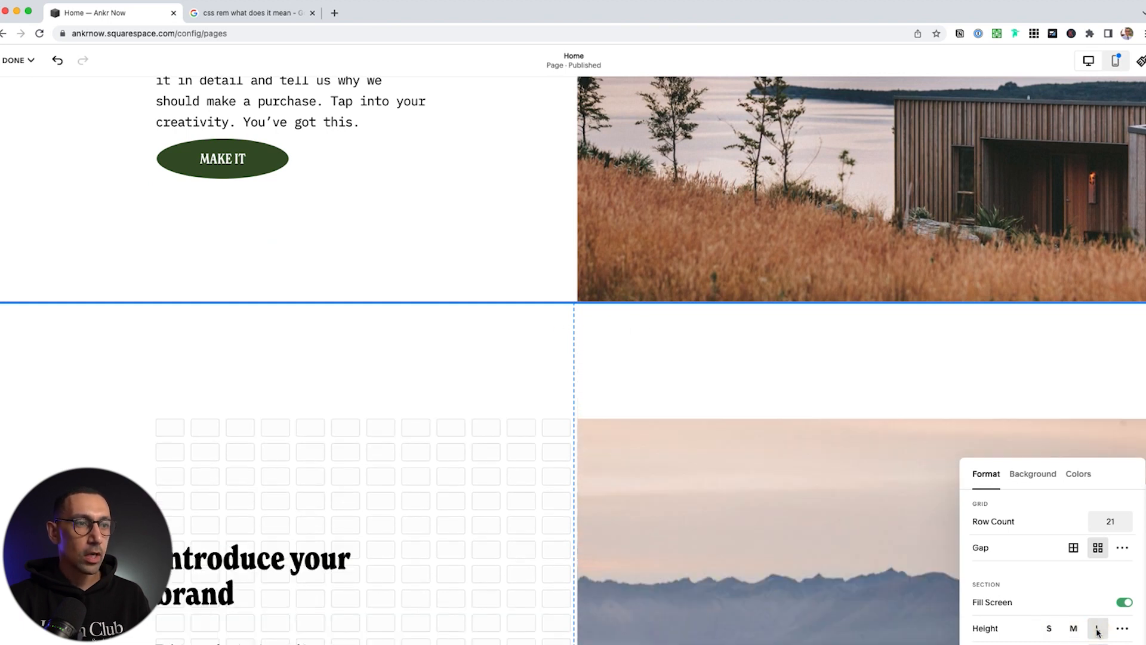
pyautogui.click(1126, 602)
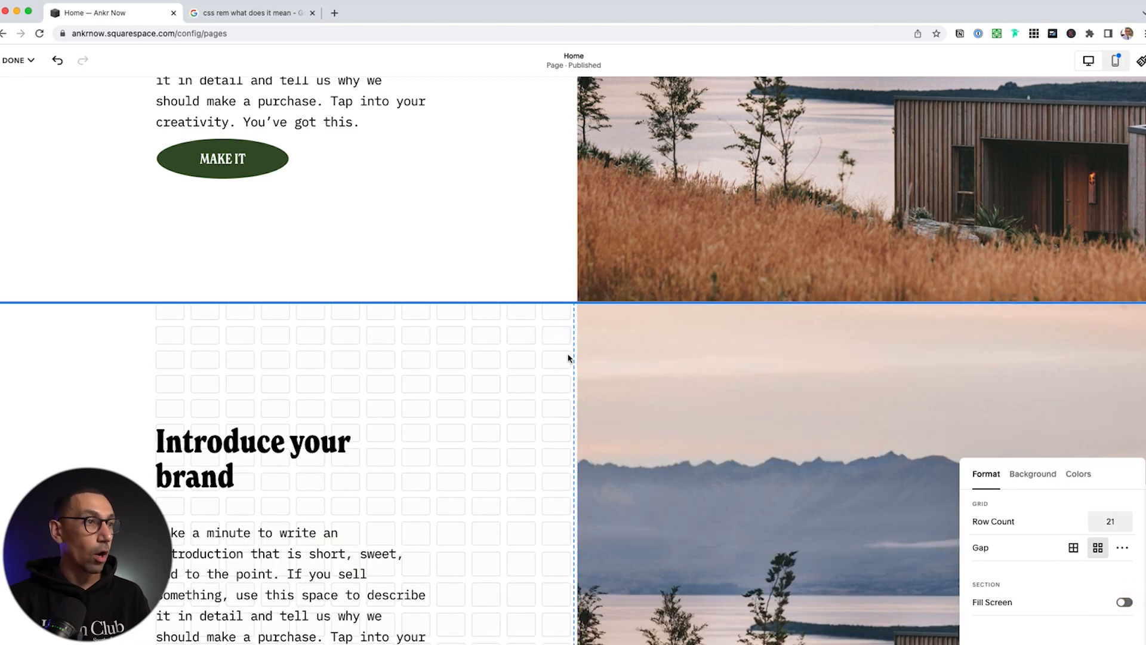
pyautogui.scroll(-3, 530, 338)
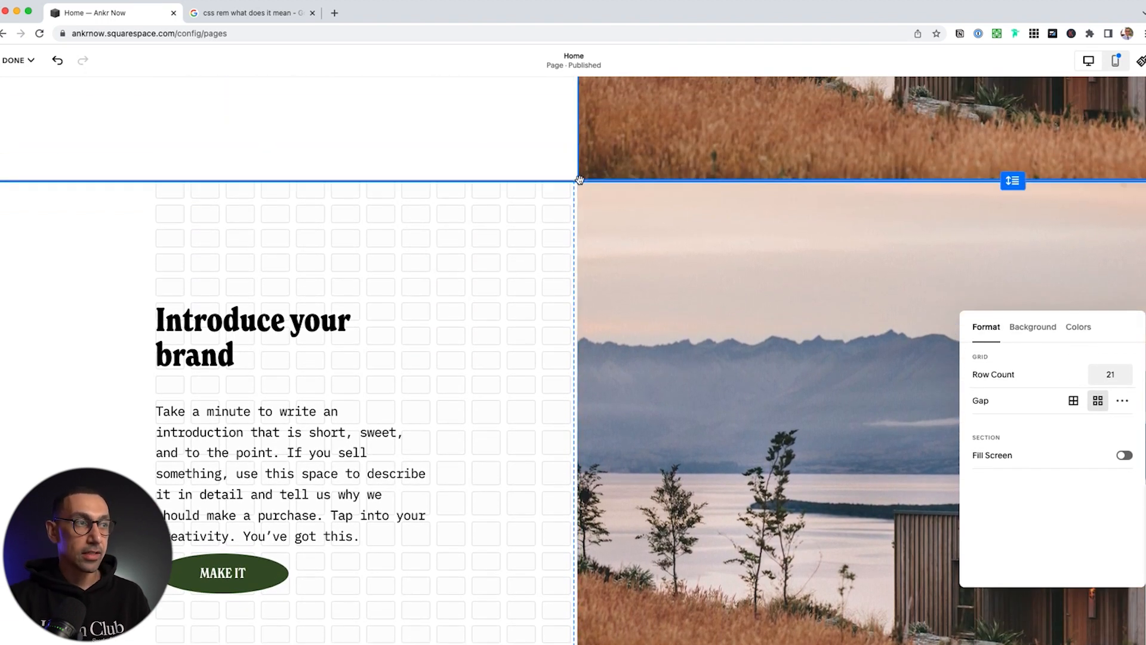
# Move the heading, paragraph and button into the right half and the lake photo into the left half
pyautogui.scroll(1, 581, 215)
pyautogui.scroll(-2, 487, 388)
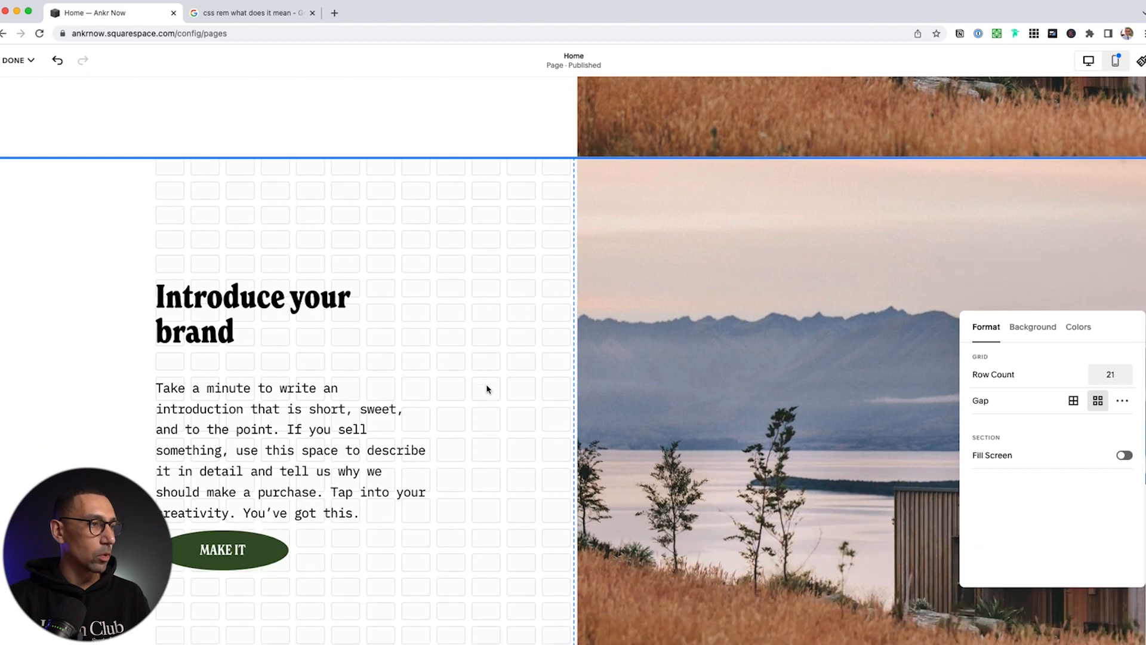
pyautogui.moveTo(292, 569); pyautogui.dragTo(218, 256)
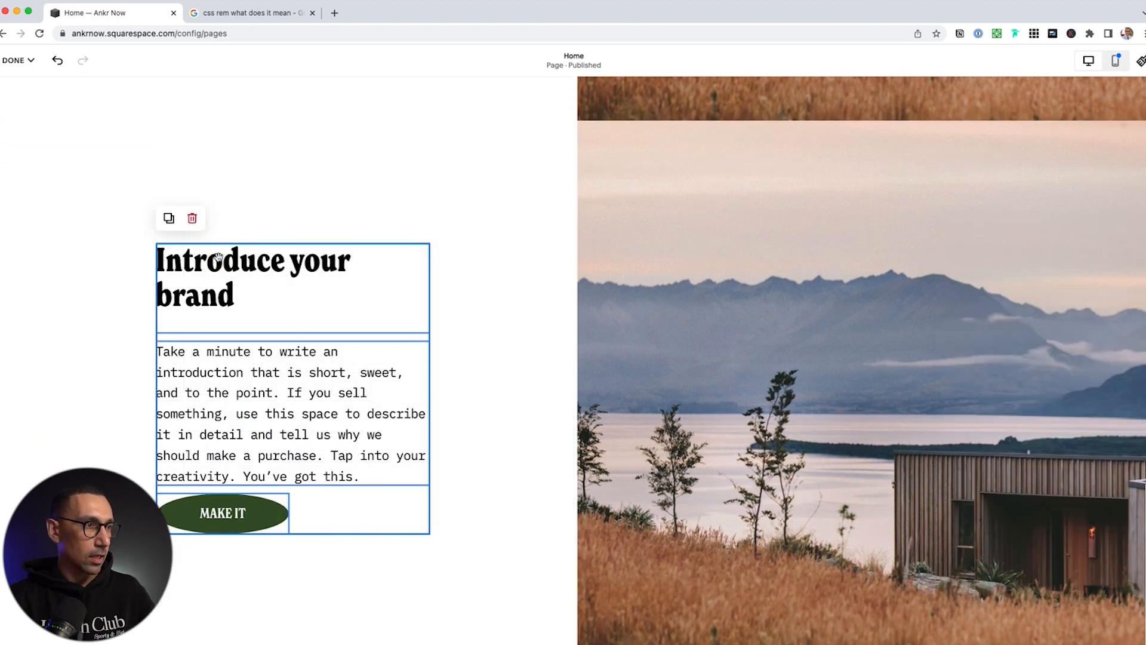
pyautogui.press('Right')
pyautogui.press('Right')
pyautogui.press('Right')
pyautogui.press('Right')
pyautogui.press('Right')
pyautogui.press('Right')
pyautogui.press('Right')
pyautogui.press('Right')
pyautogui.press('Right')
pyautogui.press('Right')
pyautogui.press('Right')
pyautogui.press('Right')
pyautogui.press('Right')
pyautogui.press('Right')
pyautogui.press('Right')
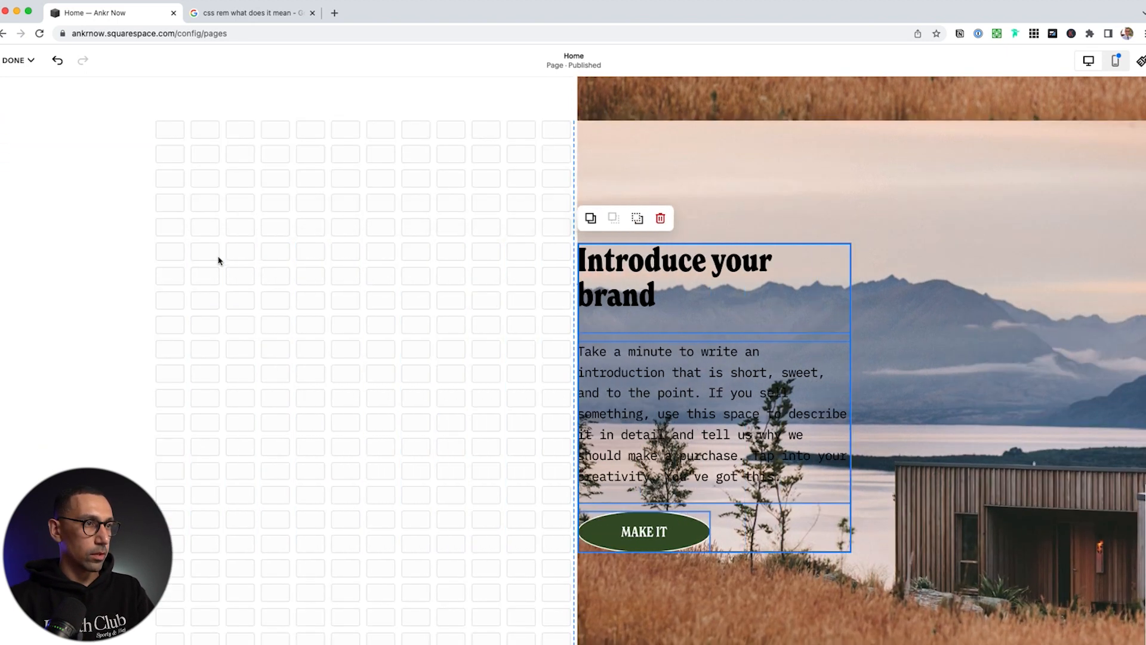
pyautogui.press('Left')
pyautogui.press('Left')
pyautogui.moveTo(937, 194); pyautogui.dragTo(485, 197)
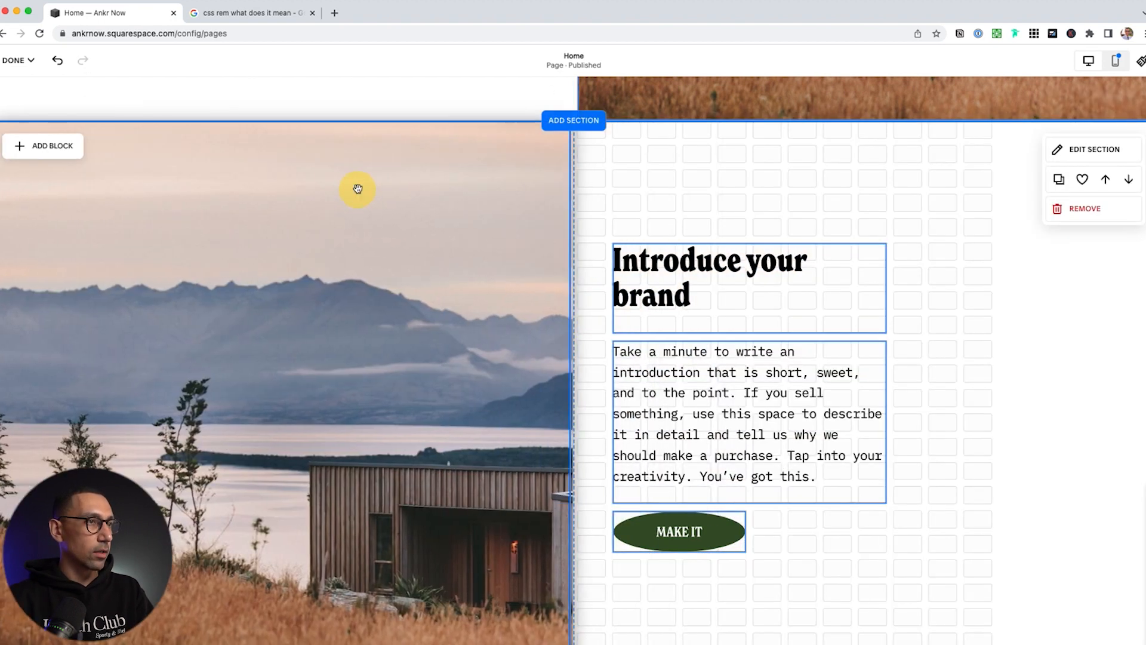
pyautogui.click(350, 193)
pyautogui.click(633, 176)
pyautogui.scroll(3, 633, 180)
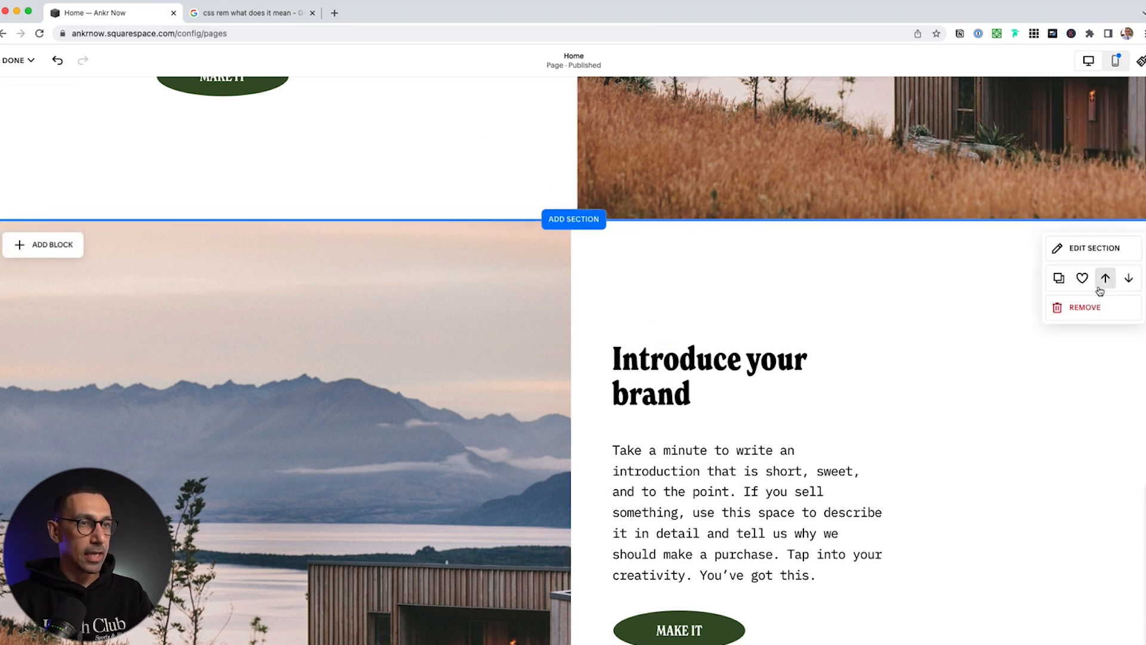
# Set the grid Gap to none in both 'Introduce your brand' sections
pyautogui.click(1113, 247)
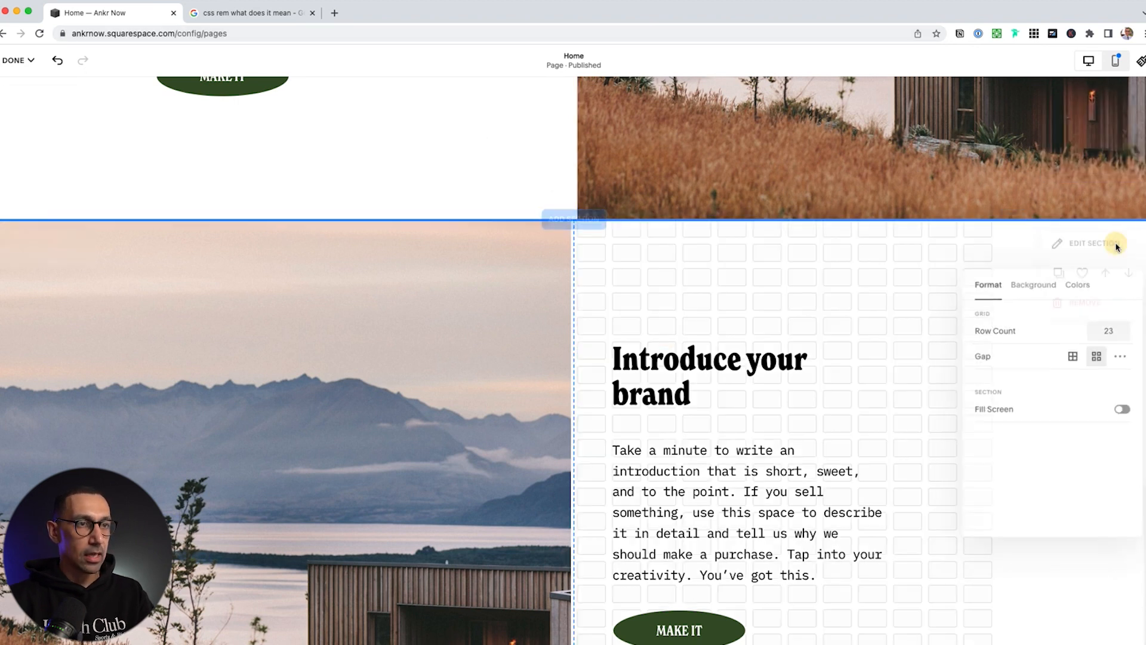
pyautogui.click(1074, 355)
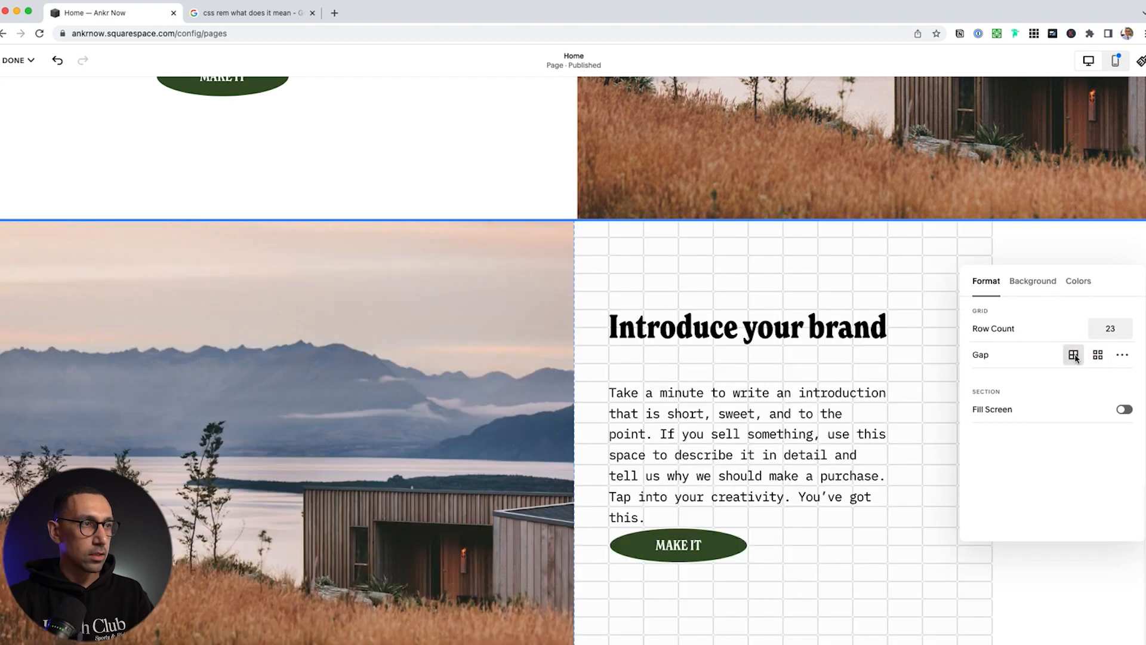
pyautogui.scroll(3, 606, 295)
pyautogui.click(471, 257)
pyautogui.scroll(4, 570, 262)
pyautogui.click(1078, 127)
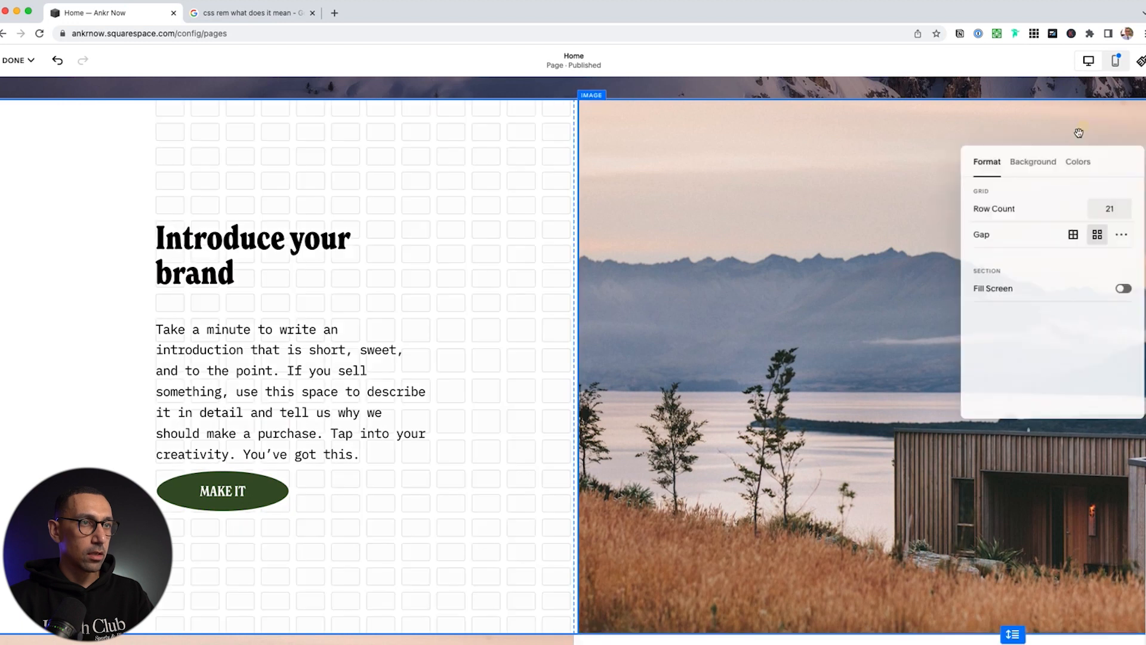
pyautogui.click(1074, 234)
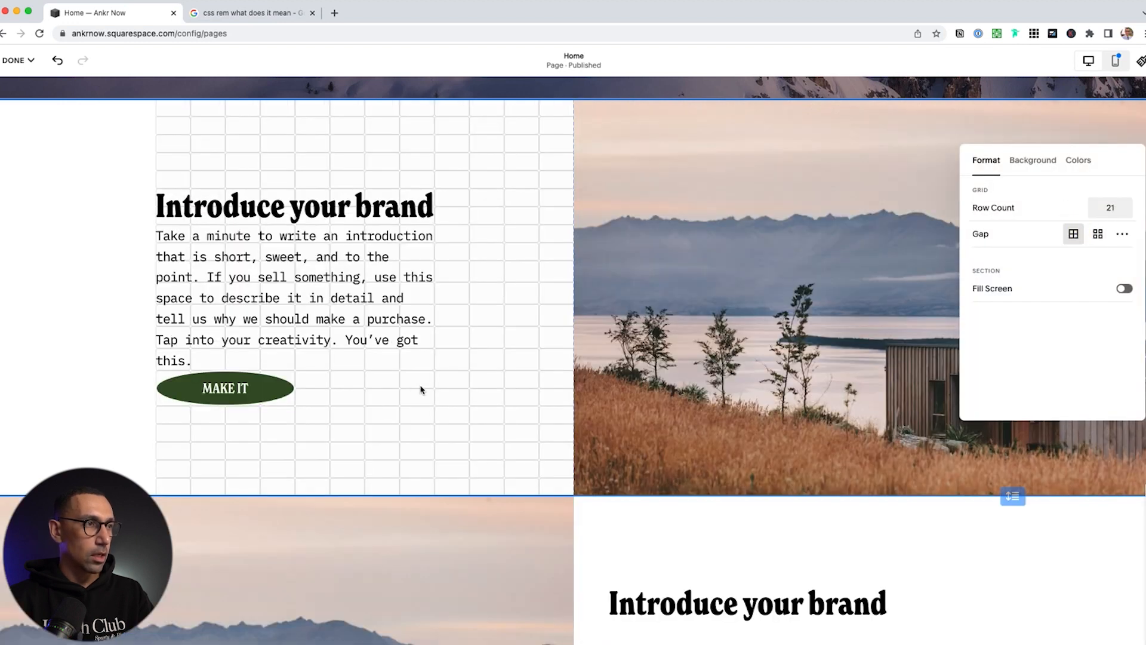
pyautogui.click(473, 412)
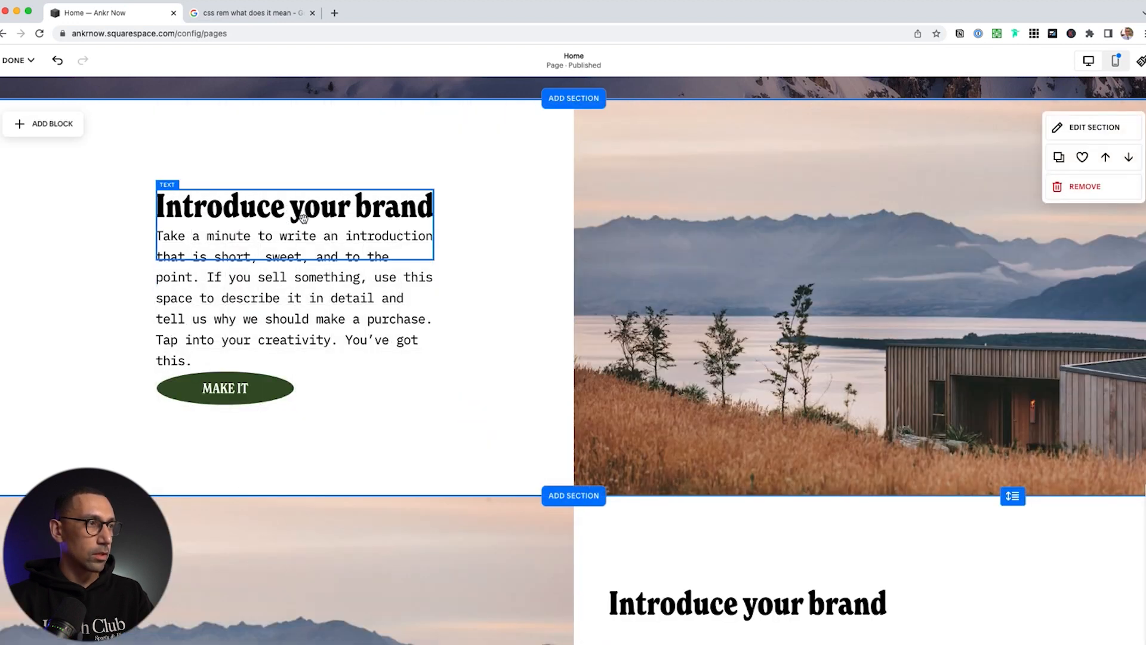
# Drag the lake photos taller in both the lower and upper intro sections
pyautogui.click(307, 217)
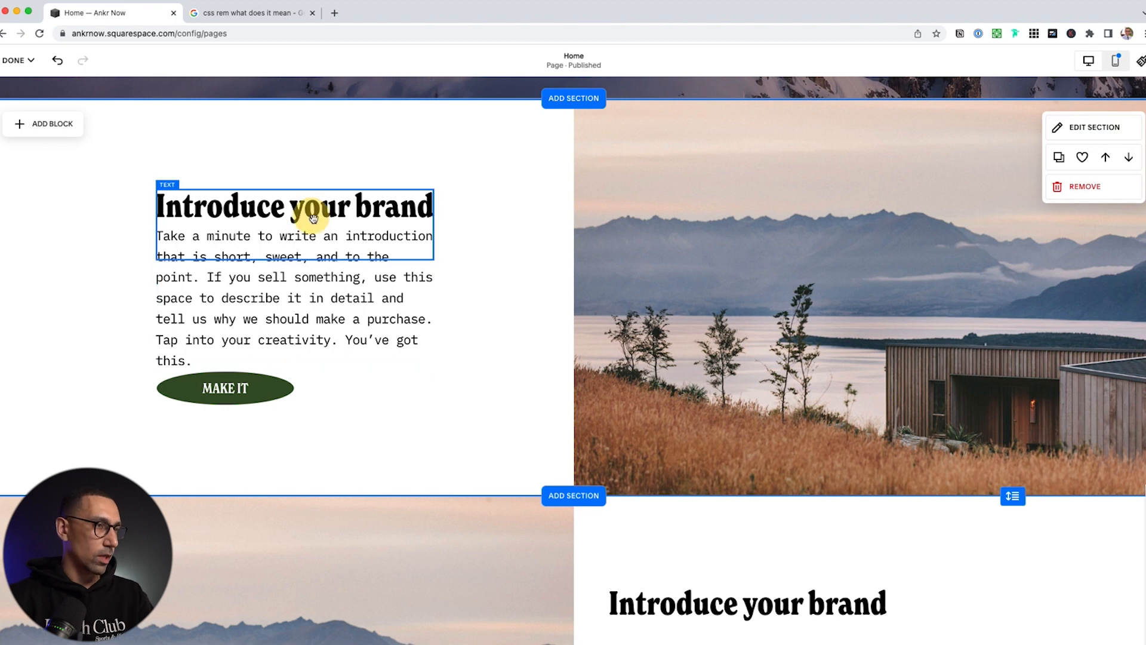
pyautogui.scroll(-6, 420, 335)
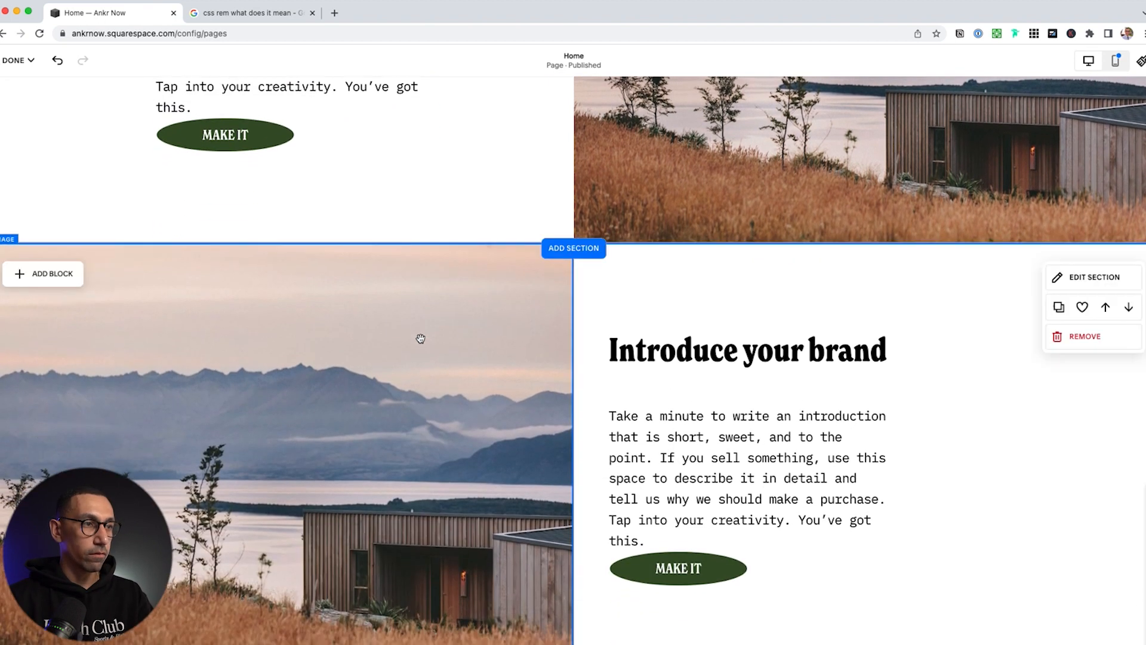
pyautogui.click(255, 506)
pyautogui.moveTo(285, 559); pyautogui.dragTo(347, 470)
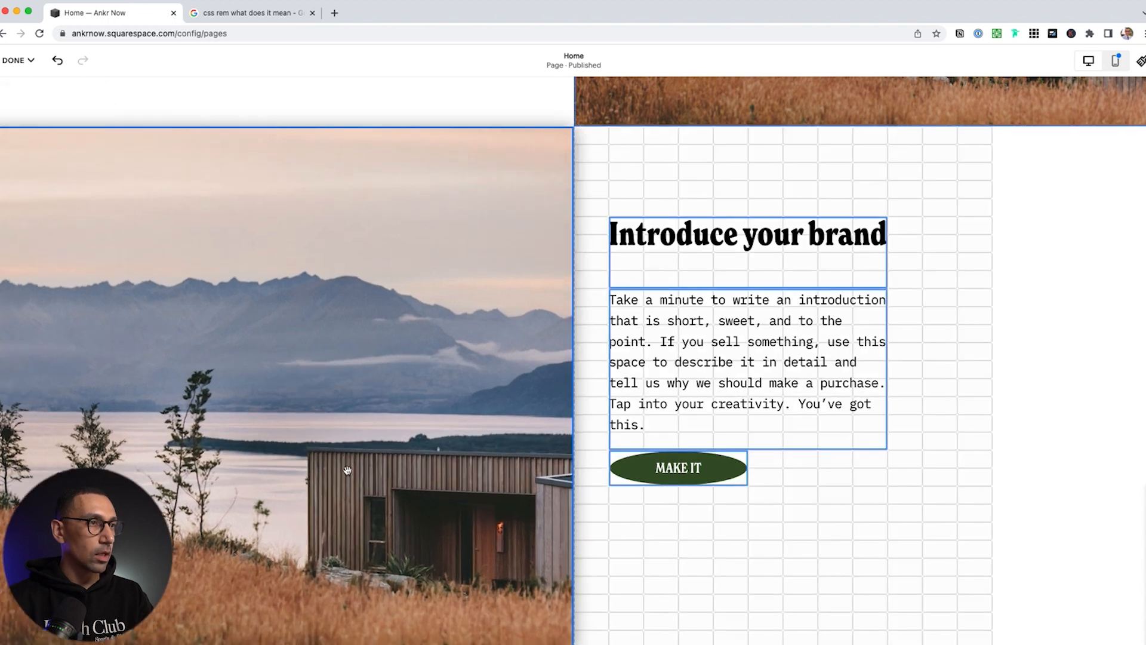
pyautogui.scroll(4, 348, 470)
pyautogui.click(718, 261)
pyautogui.moveTo(875, 372); pyautogui.dragTo(877, 459)
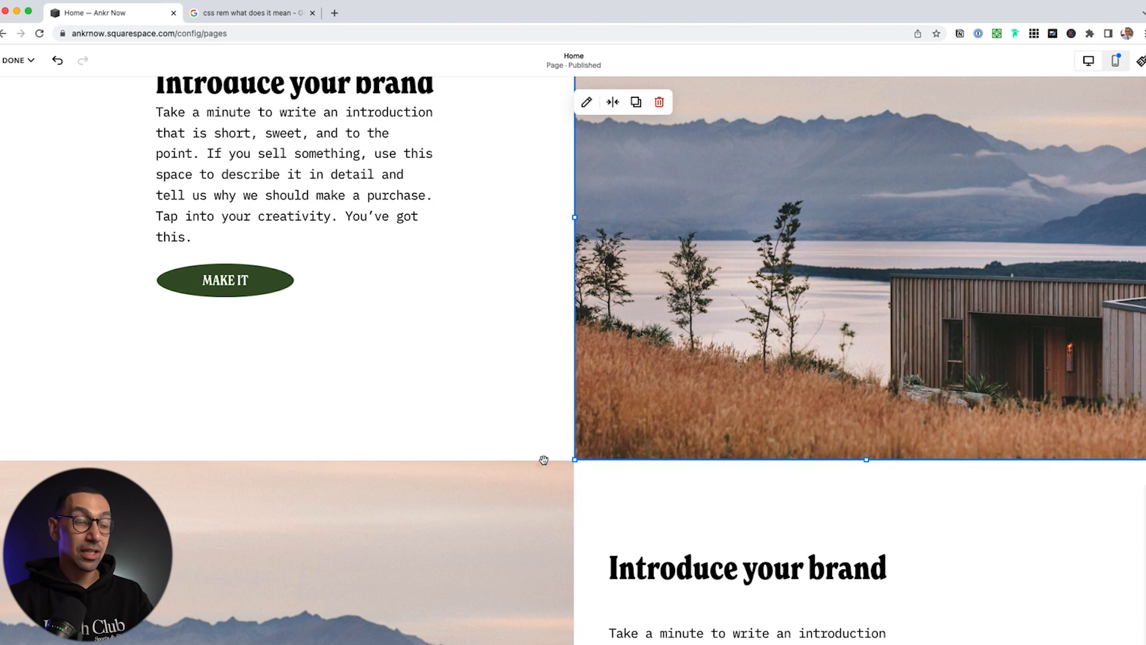
pyautogui.scroll(2, 456, 323)
# Nudge the paragraph and MAKE IT button down a row and shorten the heading block
pyautogui.click(233, 395)
pyautogui.keyDown('shift'); pyautogui.click(269, 276); pyautogui.keyUp('shift')
pyautogui.press('Down')
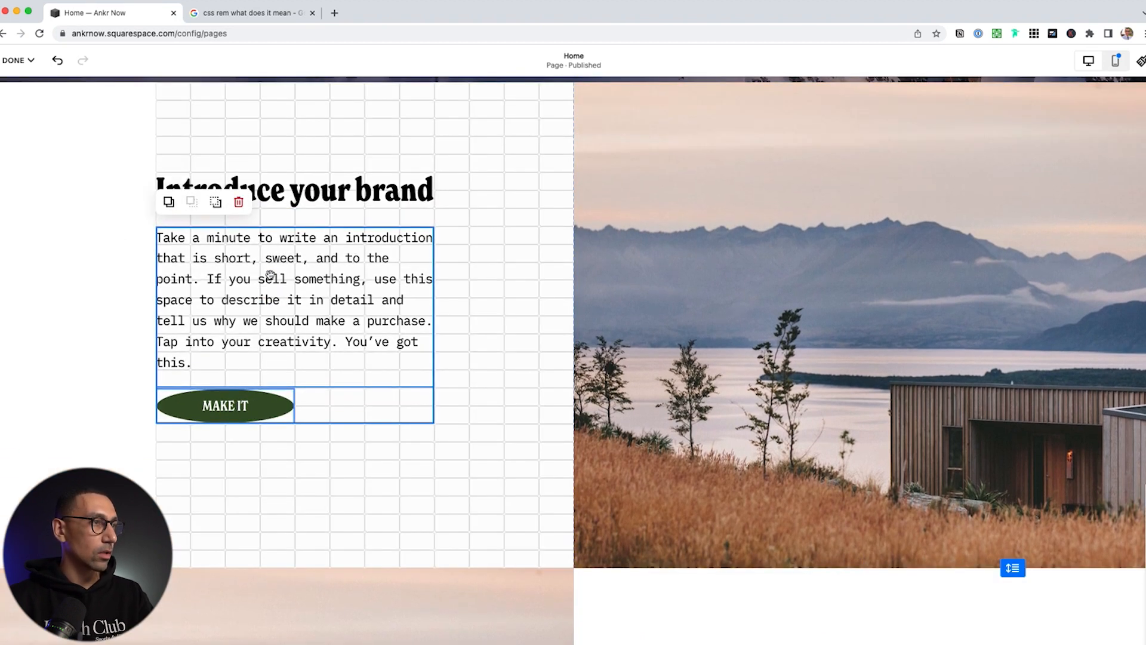
pyautogui.click(437, 200)
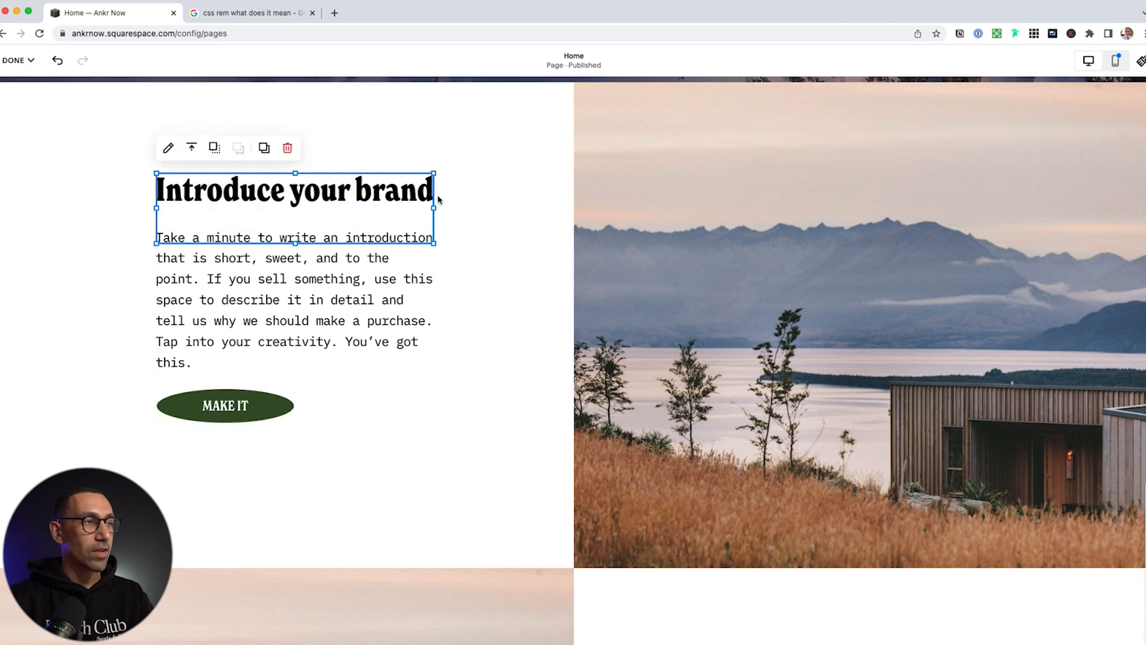
pyautogui.moveTo(296, 243); pyautogui.dragTo(295, 208)
pyautogui.click(517, 214)
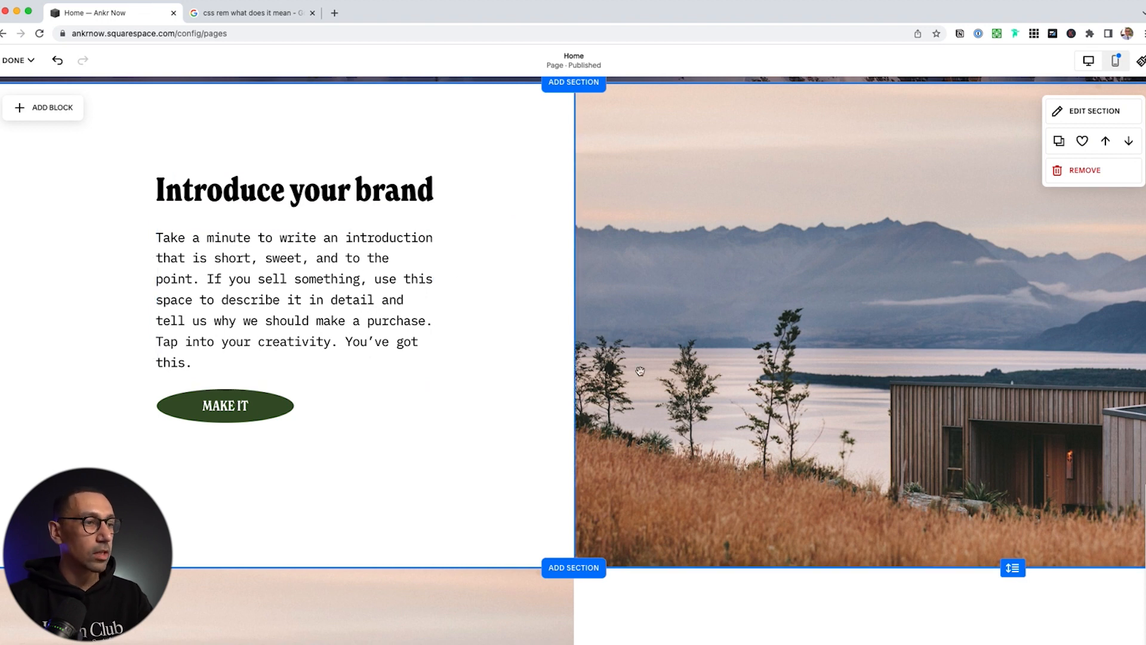
pyautogui.scroll(-7, 640, 371)
pyautogui.click(695, 505)
pyautogui.moveTo(695, 508); pyautogui.dragTo(696, 527)
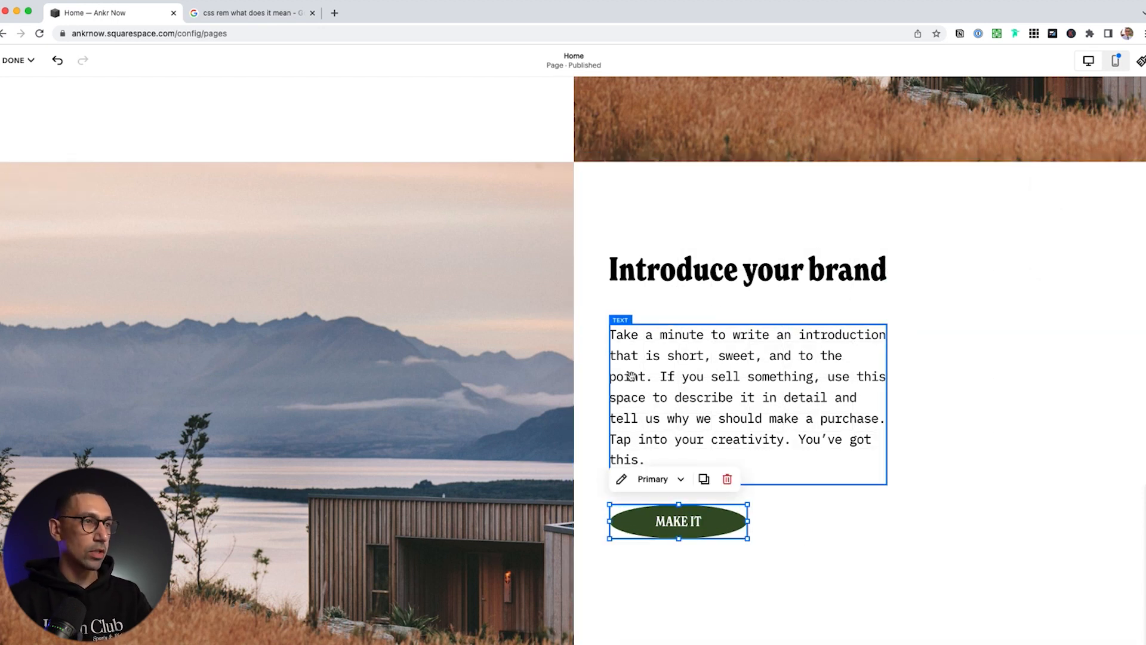
pyautogui.scroll(-2, 633, 377)
pyautogui.scroll(16, 633, 376)
pyautogui.scroll(3, 633, 380)
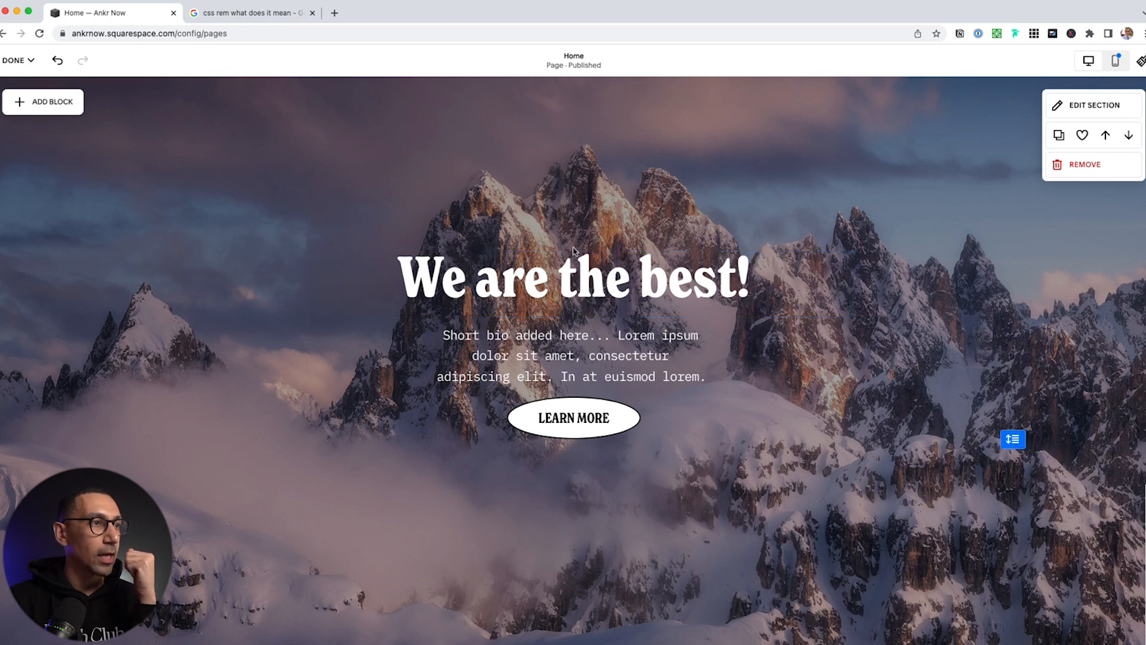
# Add a text block, shift heading, bio and button down, and place the block widened above the heading
pyautogui.click(52, 105)
pyautogui.click(52, 217)
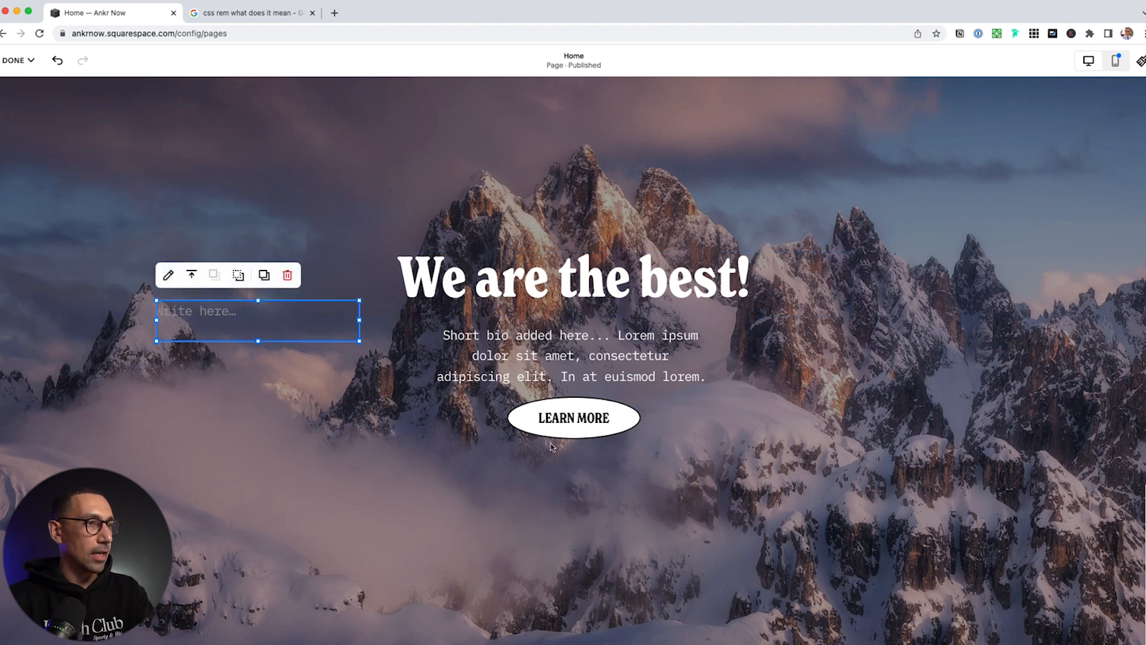
pyautogui.click(589, 420)
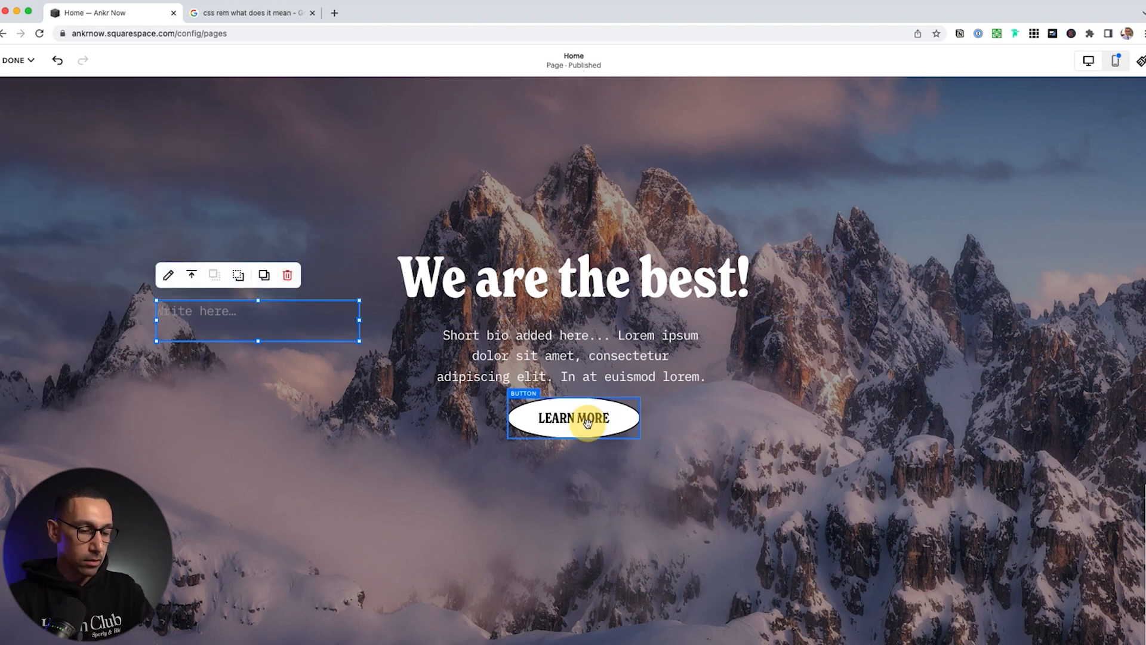
pyautogui.keyDown('shift'); pyautogui.click(657, 337); pyautogui.keyUp('shift')
pyautogui.keyDown('shift'); pyautogui.click(678, 270); pyautogui.keyUp('shift')
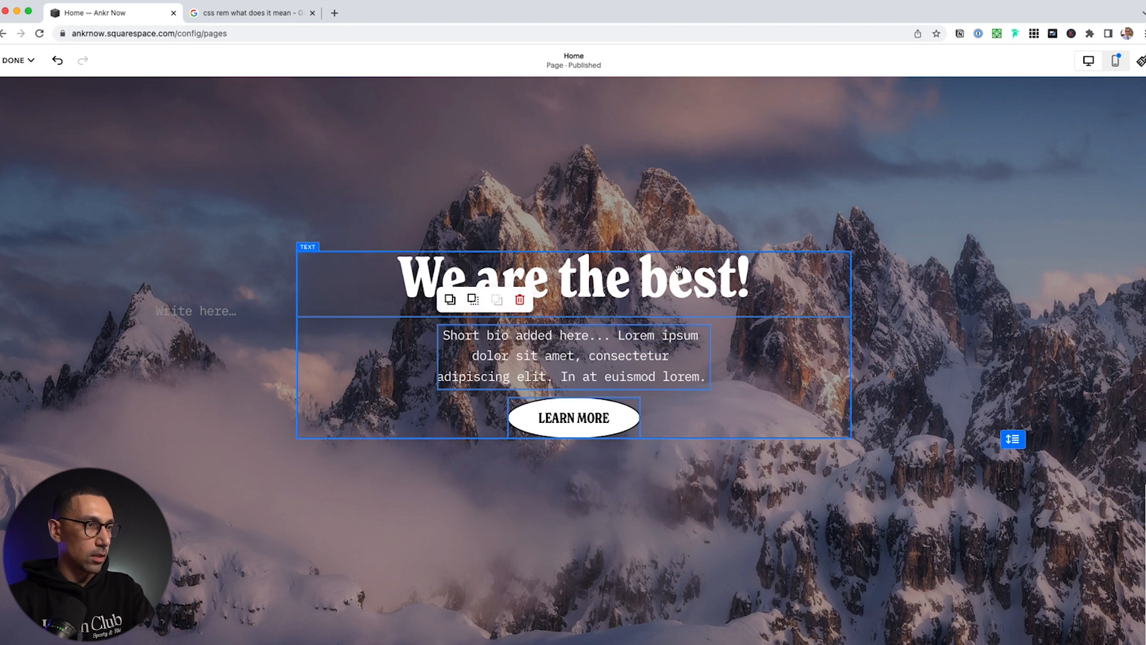
pyautogui.moveTo(678, 270); pyautogui.dragTo(678, 273)
pyautogui.moveTo(213, 286); pyautogui.dragTo(489, 238)
pyautogui.moveTo(640, 249); pyautogui.dragTo(712, 248)
# Type 'COMPANY VALUE' in the new block, make it bold and centred, and shorten the block
pyautogui.click(500, 243)
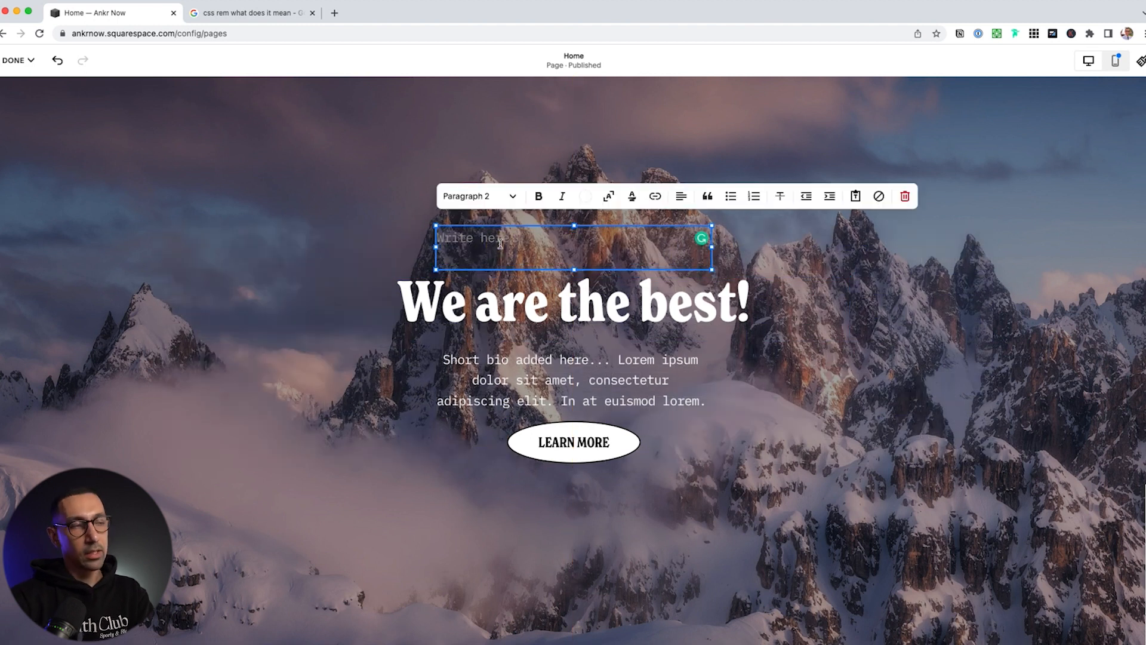
pyautogui.click(500, 243)
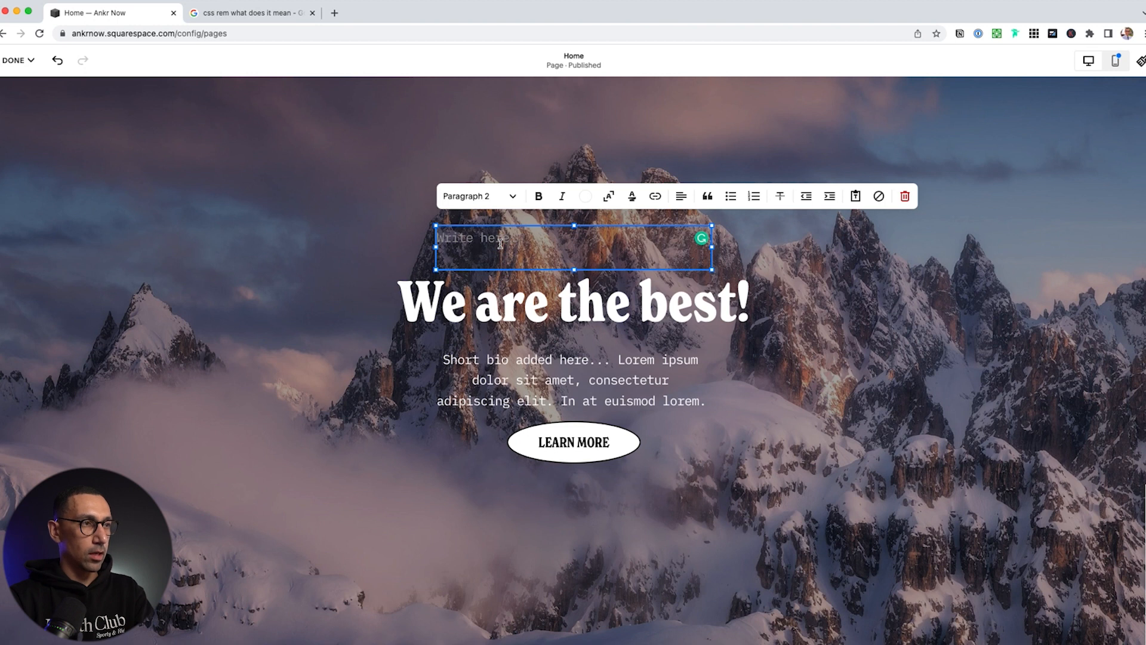
pyautogui.write('Company ')
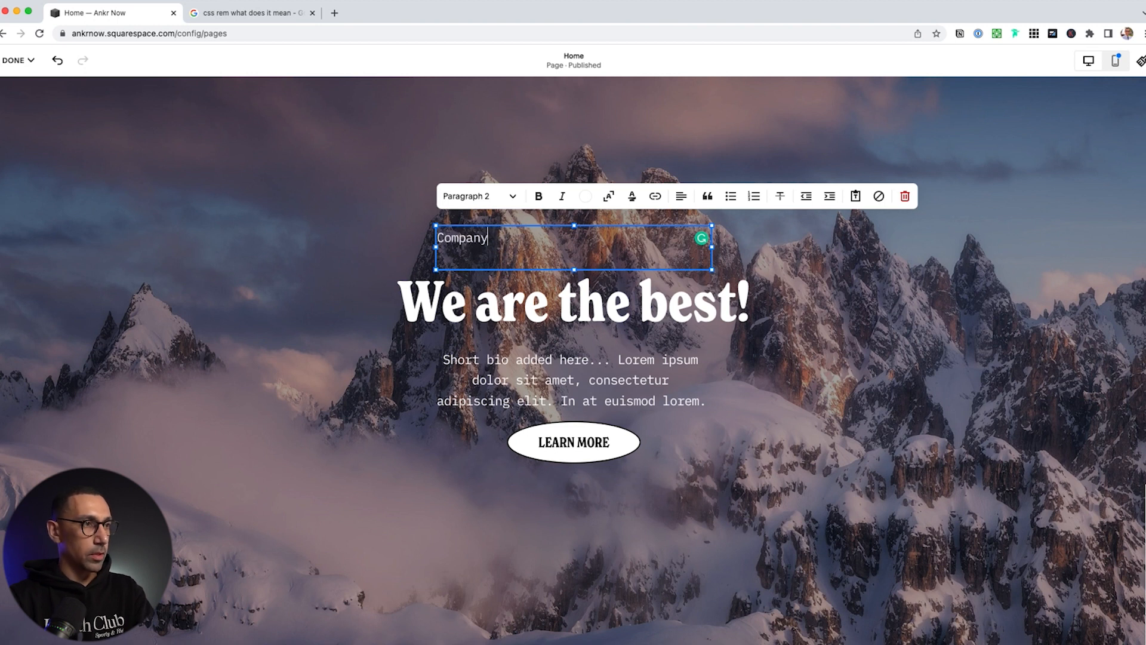
pyautogui.write('Value')
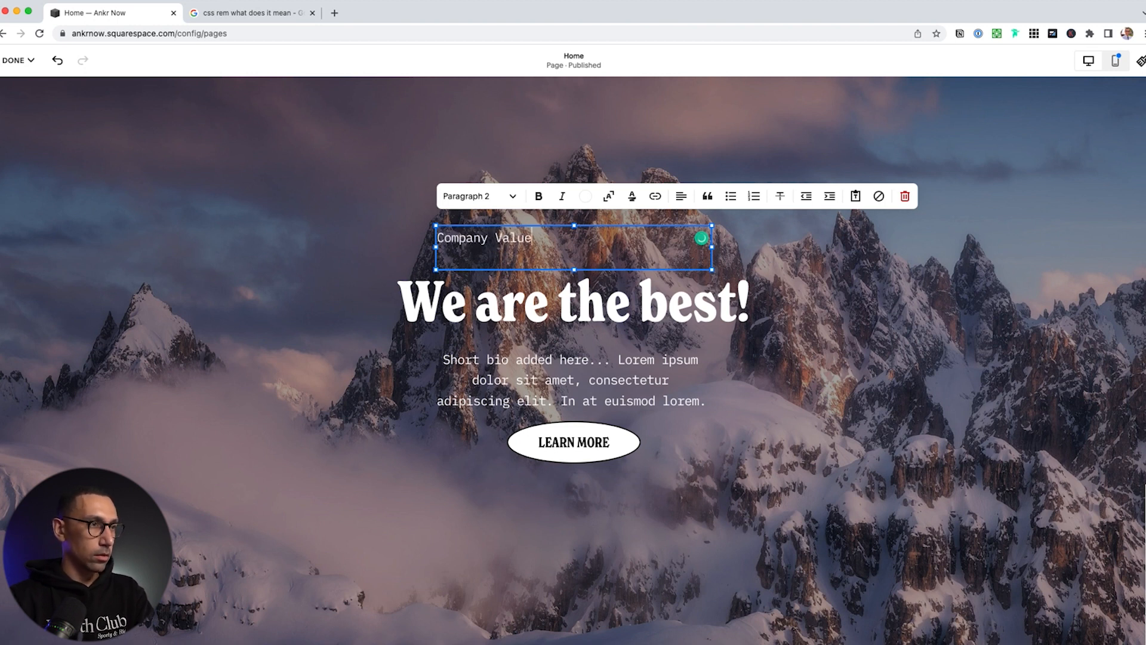
pyautogui.press('super+shift+e')
pyautogui.press('super+a')
pyautogui.press('super+b')
pyautogui.write('COMPANY VALUE')
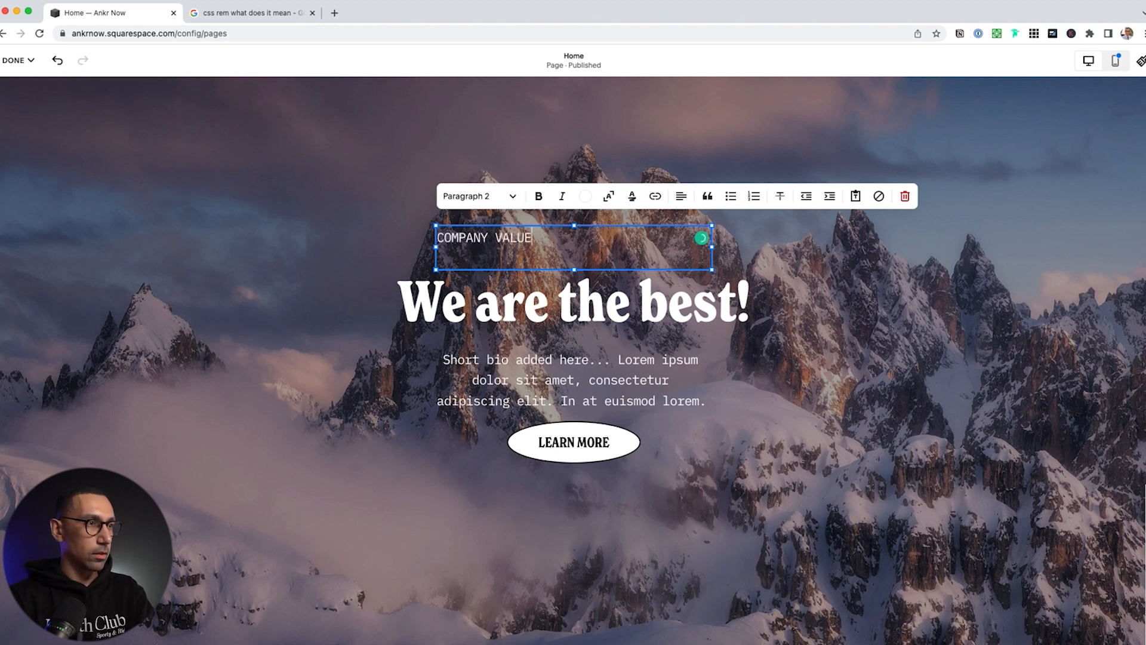
pyautogui.press('super+a')
pyautogui.press('super+b')
pyautogui.press('super+shift+e')
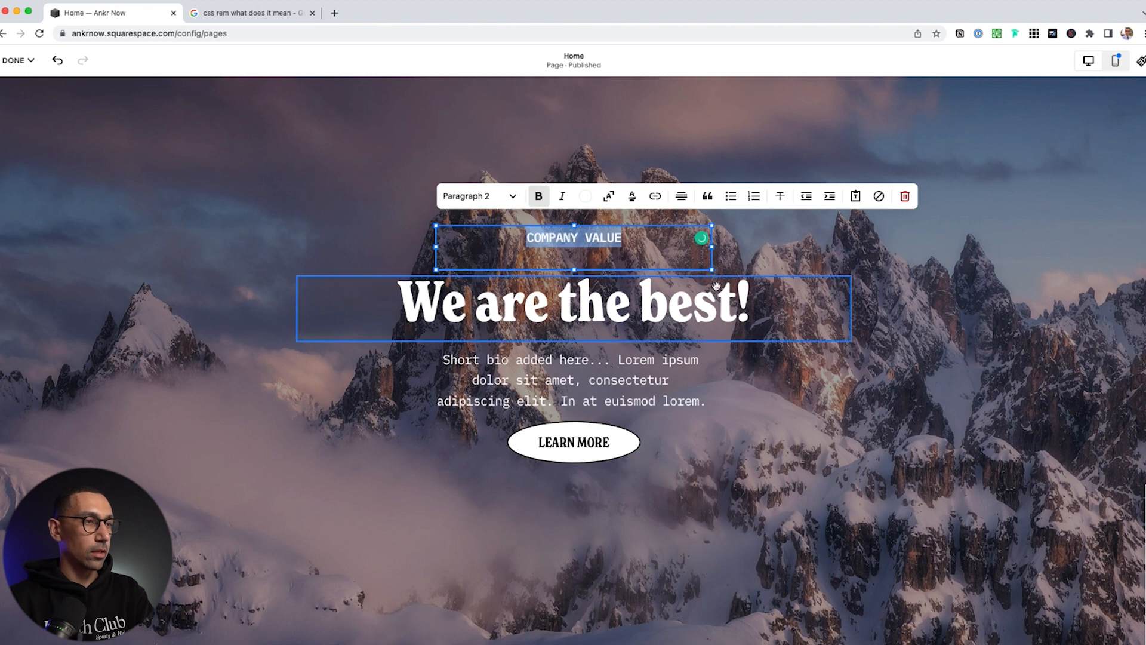
pyautogui.moveTo(575, 268); pyautogui.dragTo(575, 256)
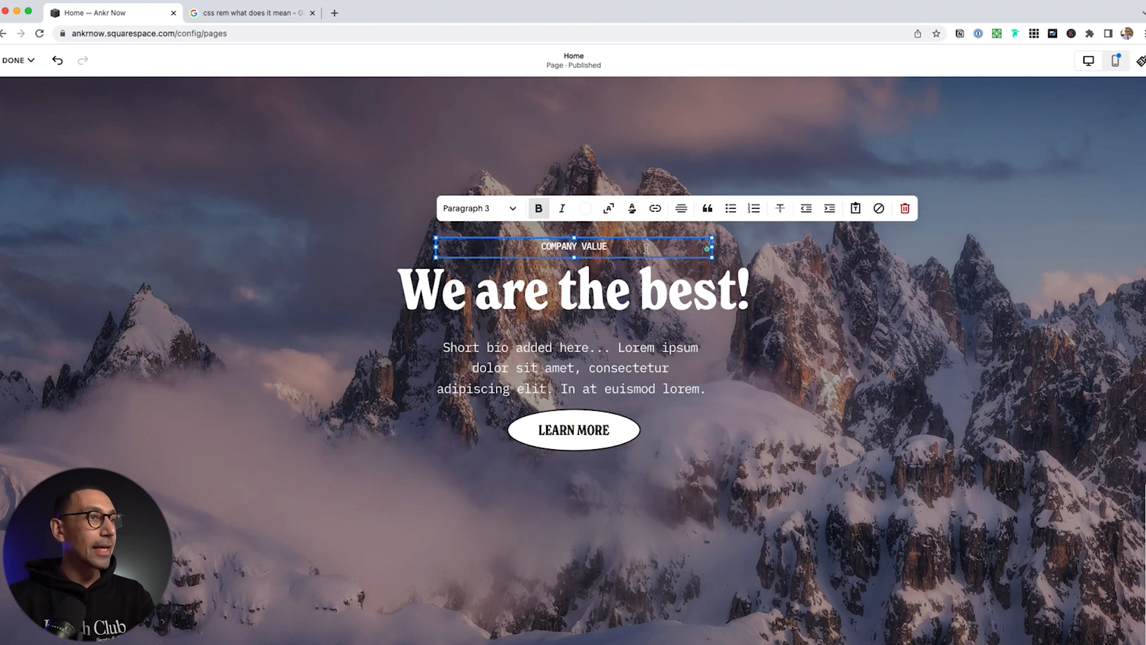
pyautogui.click(901, 327)
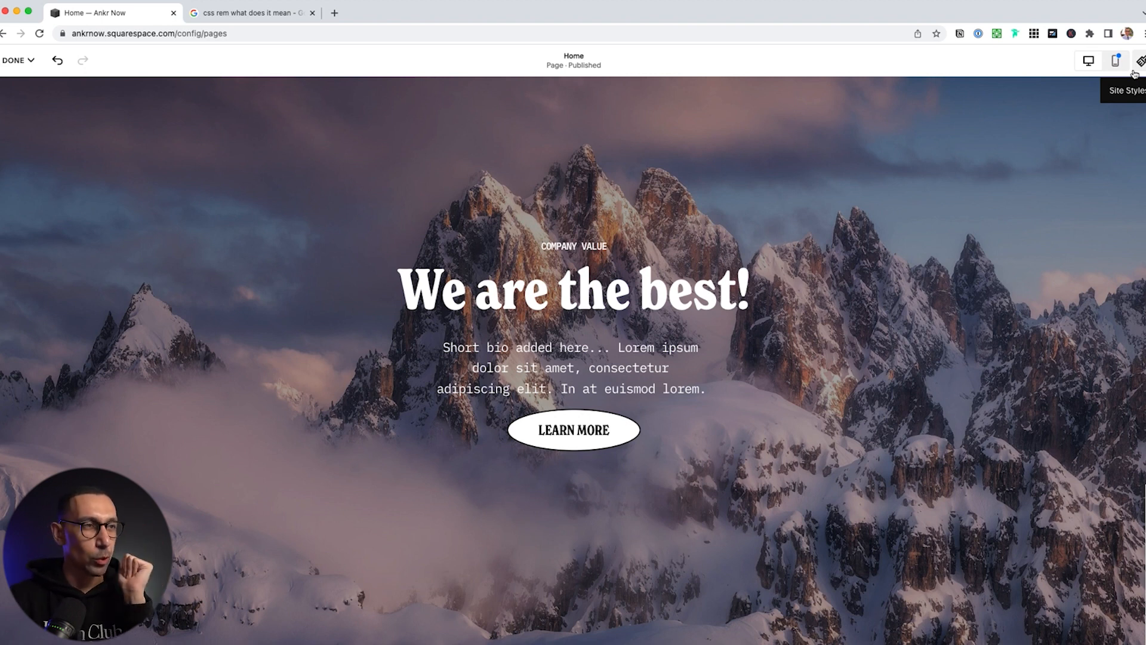
# In mobile view, move COMPANY VALUE above the 'We are the best!' heading and drop the heading beneath it
pyautogui.click(18, 61)
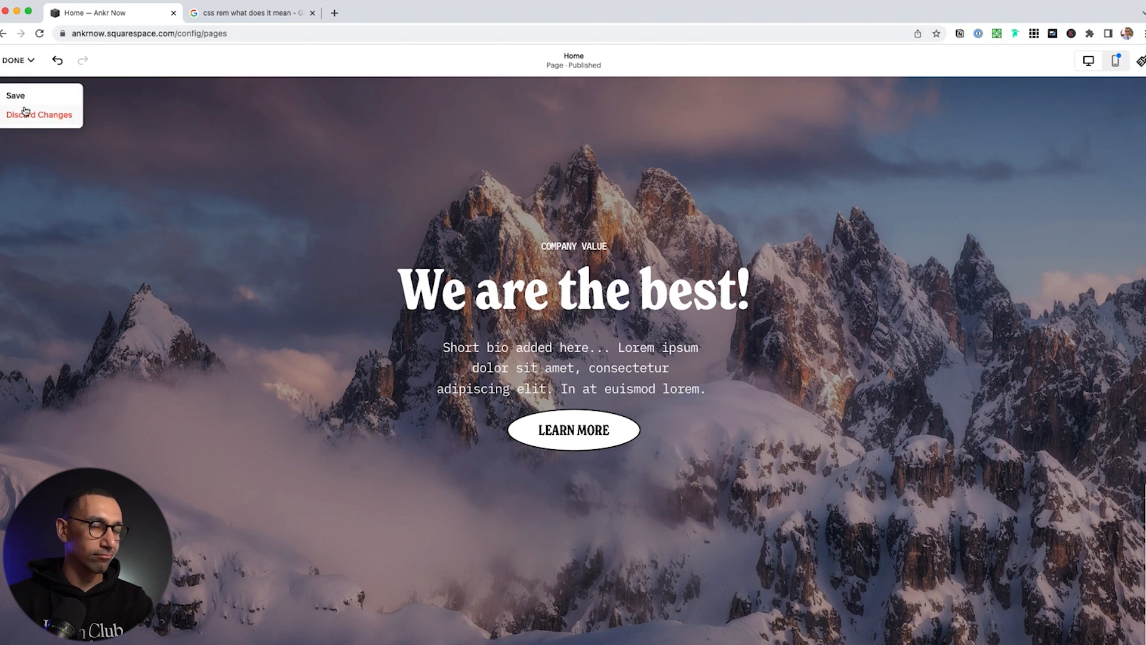
pyautogui.click(1119, 62)
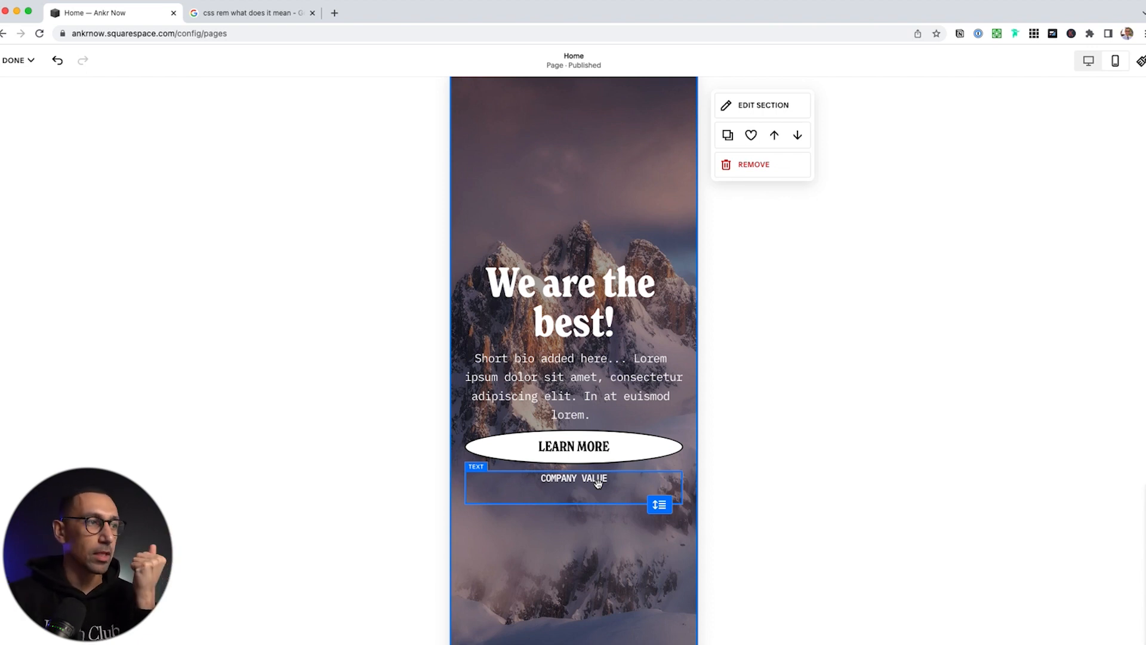
pyautogui.moveTo(598, 483); pyautogui.dragTo(605, 263)
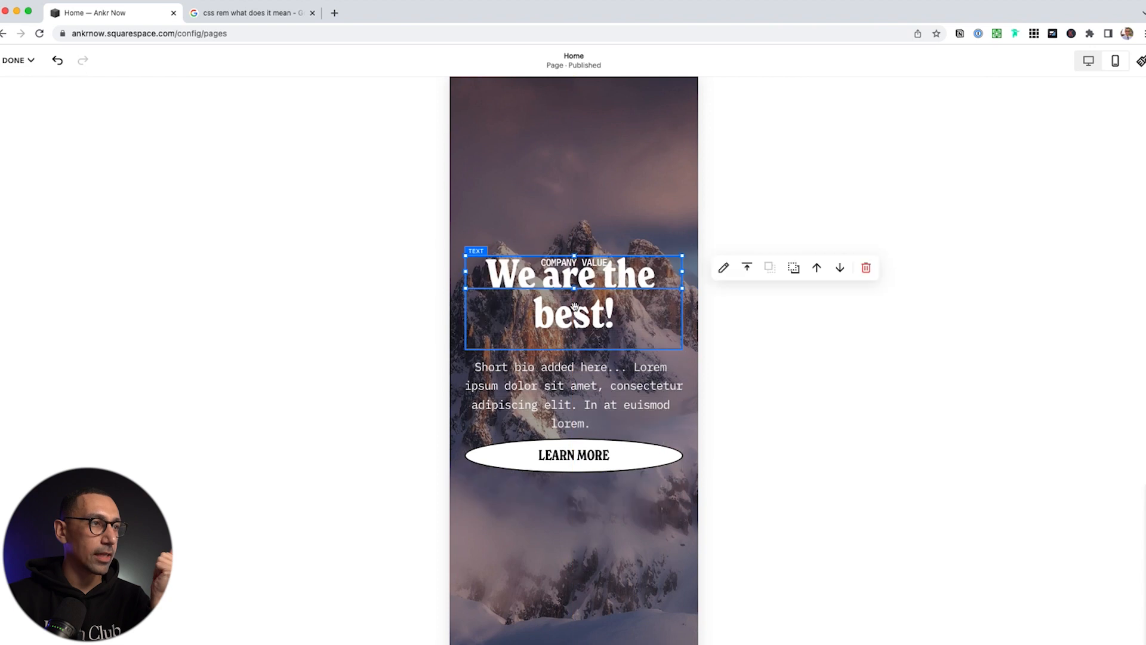
pyautogui.click(586, 455)
pyautogui.click(583, 342)
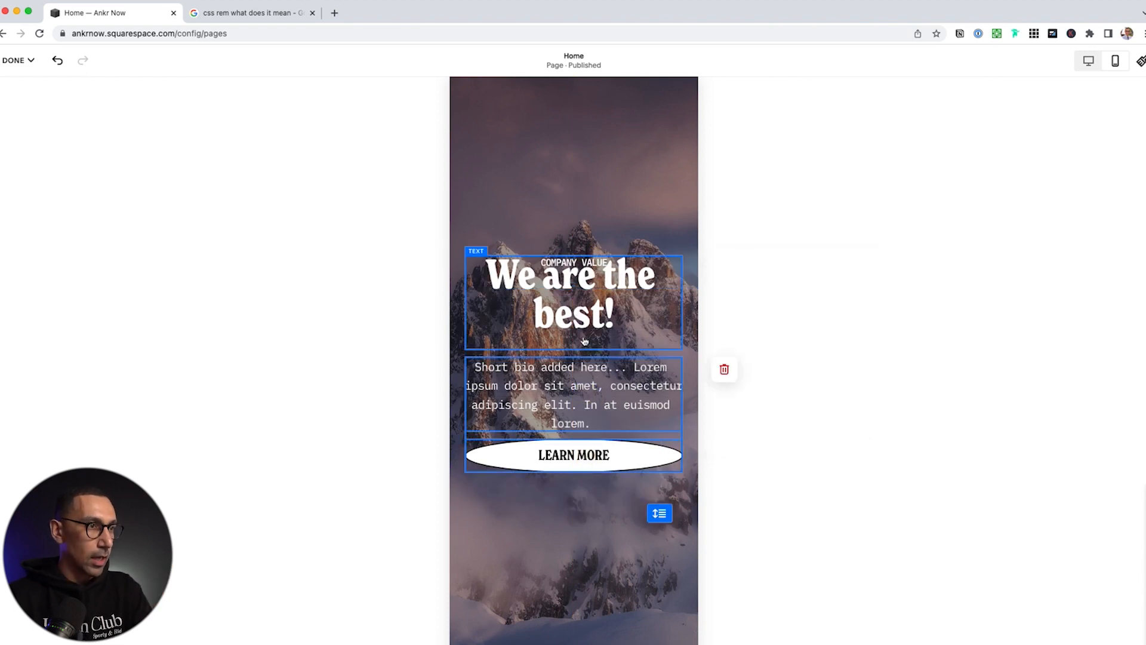
pyautogui.moveTo(583, 320); pyautogui.dragTo(583, 323)
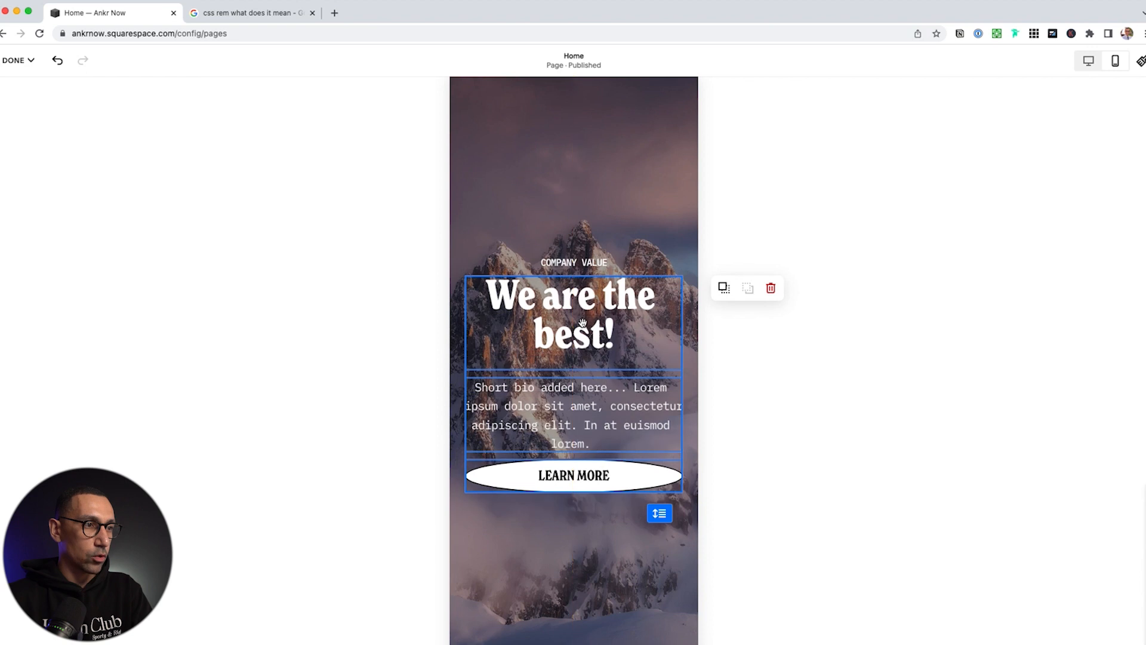
pyautogui.scroll(-10, 583, 476)
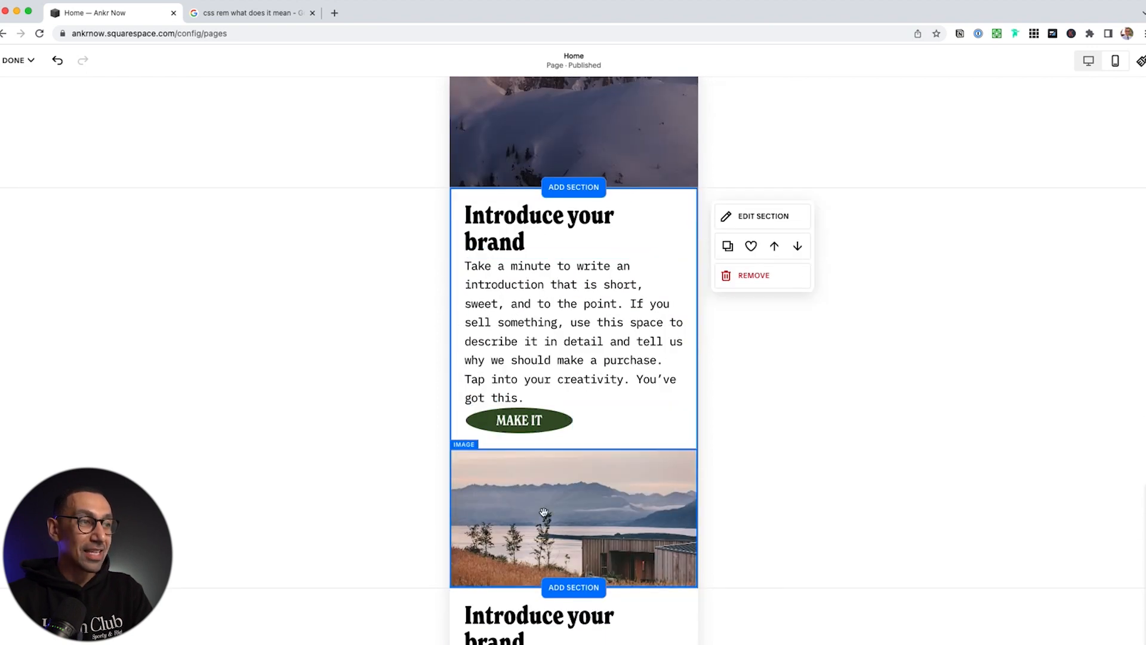
# On mobile, move the first intro section's photo to the top, with heading, paragraph and MAKE IT below
pyautogui.moveTo(615, 504); pyautogui.dragTo(589, 232)
pyautogui.click(507, 232)
pyautogui.keyDown('shift'); pyautogui.click(519, 296); pyautogui.keyUp('shift')
pyautogui.keyDown('shift'); pyautogui.click(524, 420); pyautogui.keyUp('shift')
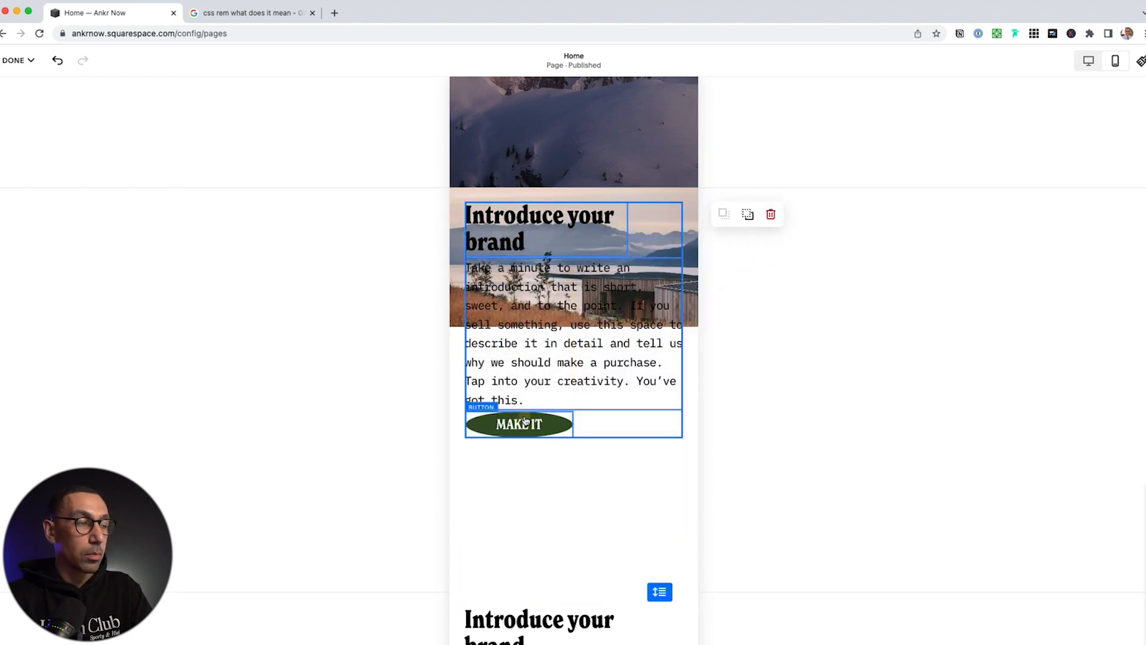
pyautogui.moveTo(524, 420); pyautogui.dragTo(525, 432)
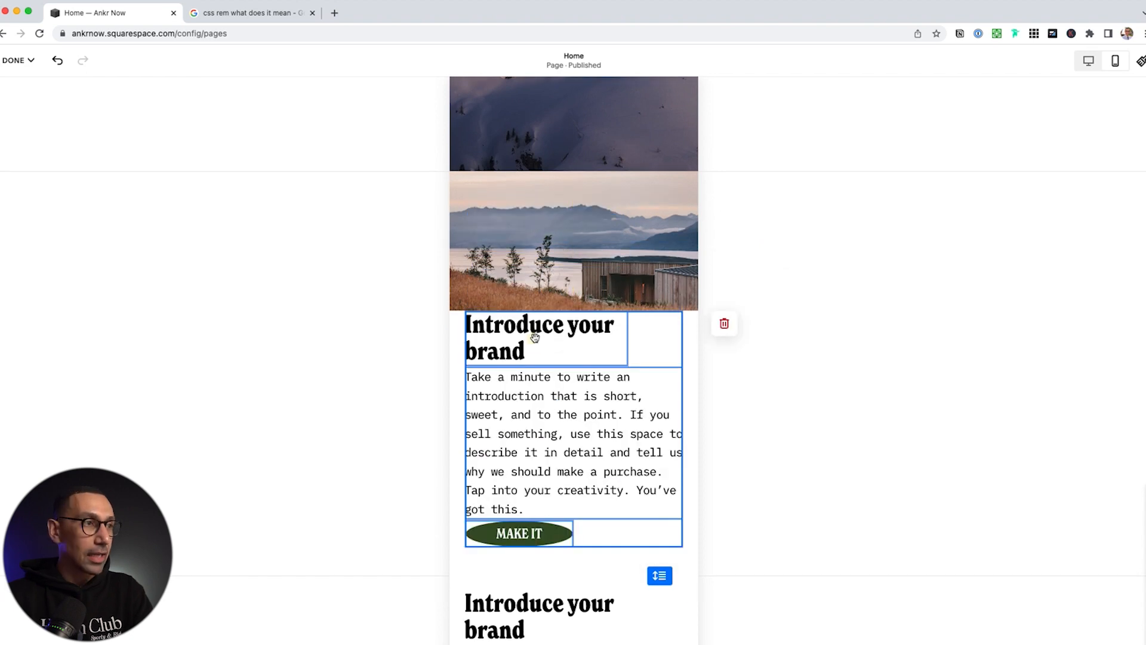
pyautogui.moveTo(535, 338); pyautogui.dragTo(567, 361)
# In the mirrored intro section on mobile, lift the photo to the top and nudge the text group beneath it
pyautogui.scroll(-3, 591, 430)
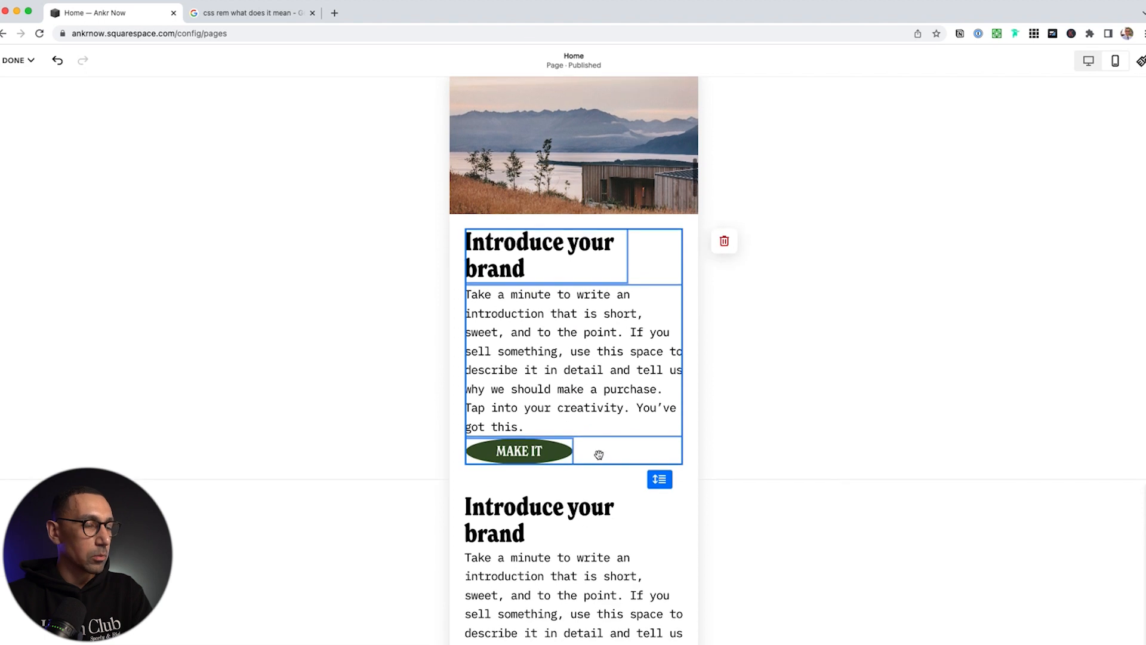
pyautogui.scroll(-2, 614, 476)
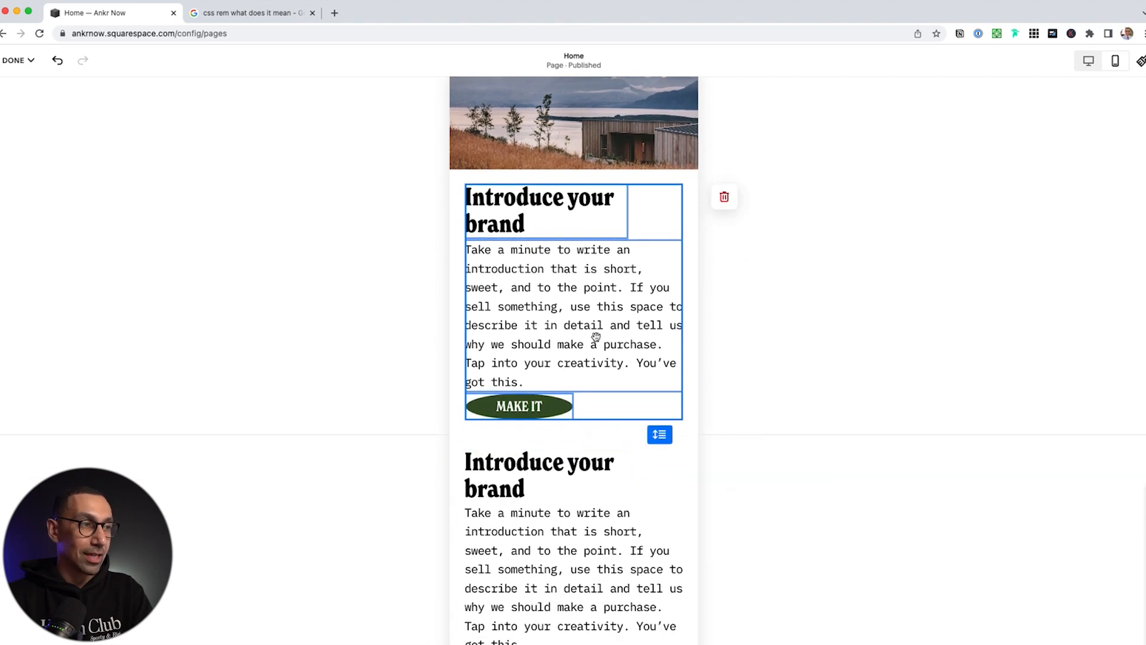
pyautogui.scroll(-3, 596, 298)
pyautogui.scroll(-5, 596, 337)
pyautogui.moveTo(583, 366); pyautogui.dragTo(600, 263)
pyautogui.click(522, 212)
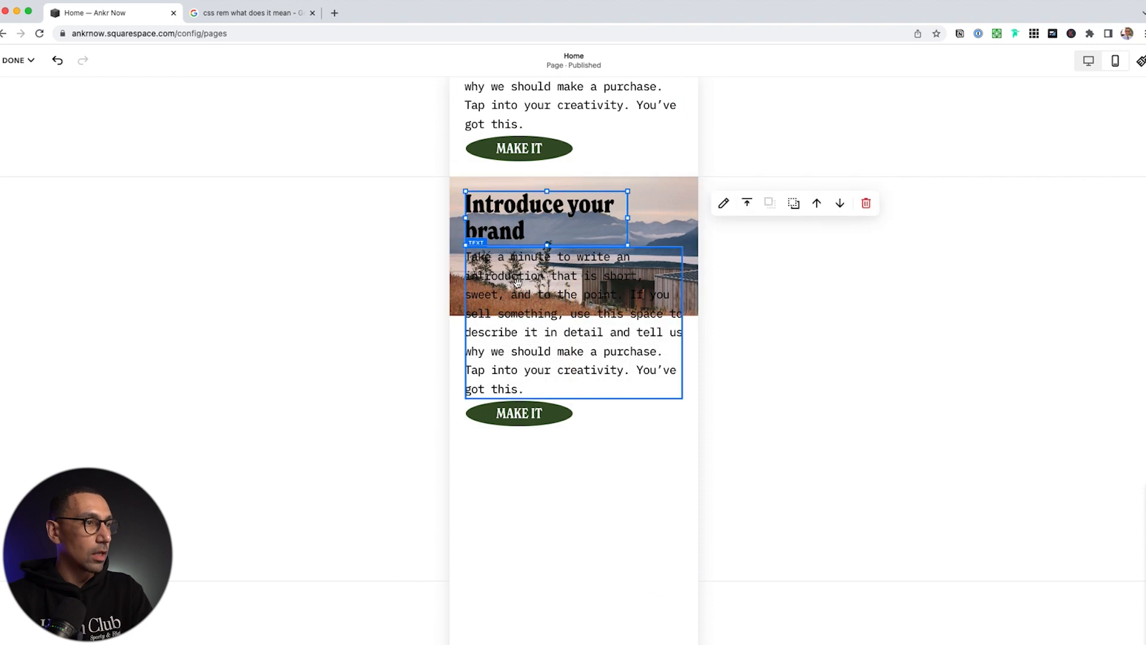
pyautogui.keyDown('shift'); pyautogui.click(517, 283); pyautogui.keyUp('shift')
pyautogui.keyDown('shift'); pyautogui.click(528, 406); pyautogui.keyUp('shift')
pyautogui.press('Down')
pyautogui.press('Down')
pyautogui.press('Down')
pyautogui.press('Down')
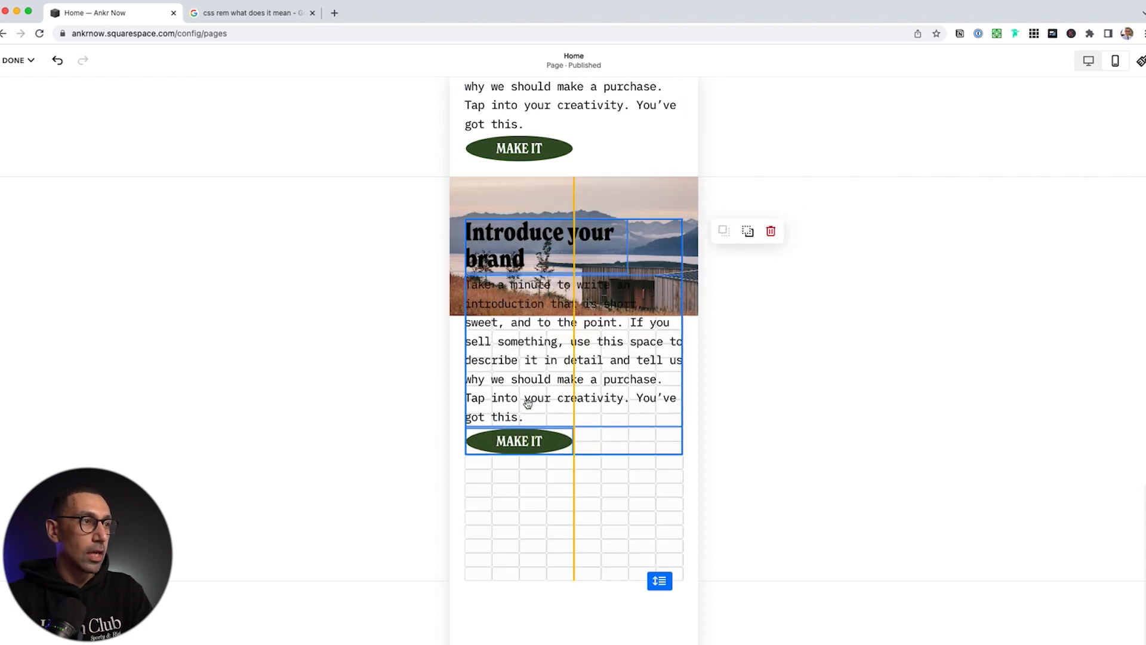
pyautogui.press('Down')
pyautogui.press('Down')
pyautogui.press('Down')
pyautogui.press('Down')
pyautogui.press('Down')
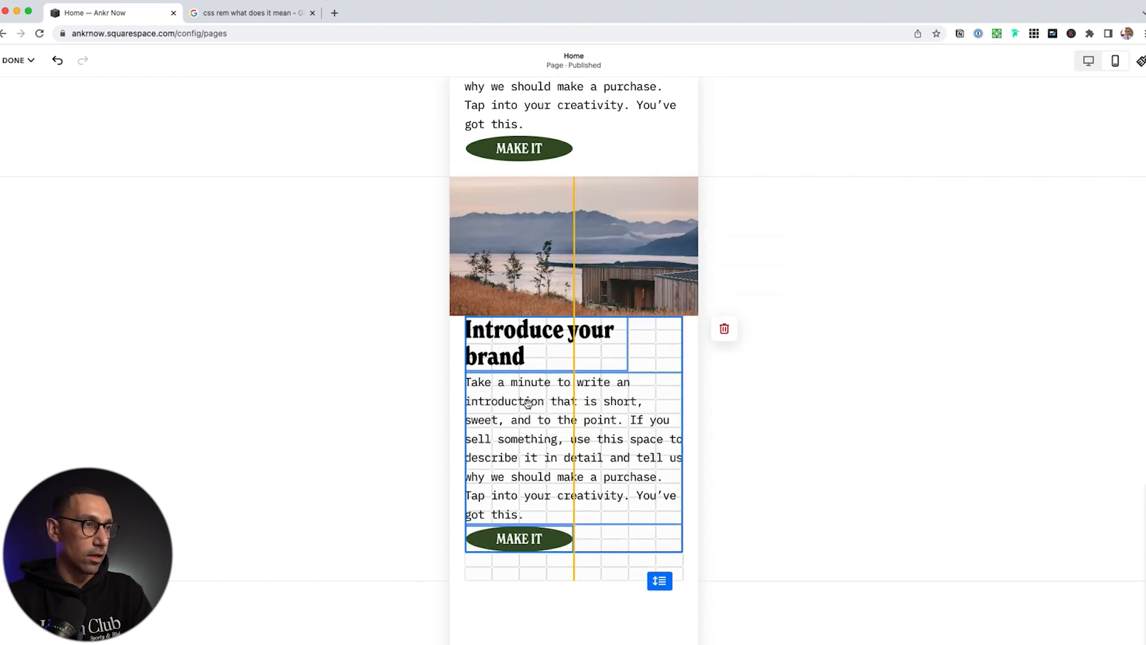
pyautogui.scroll(10, 528, 409)
pyautogui.scroll(6, 528, 413)
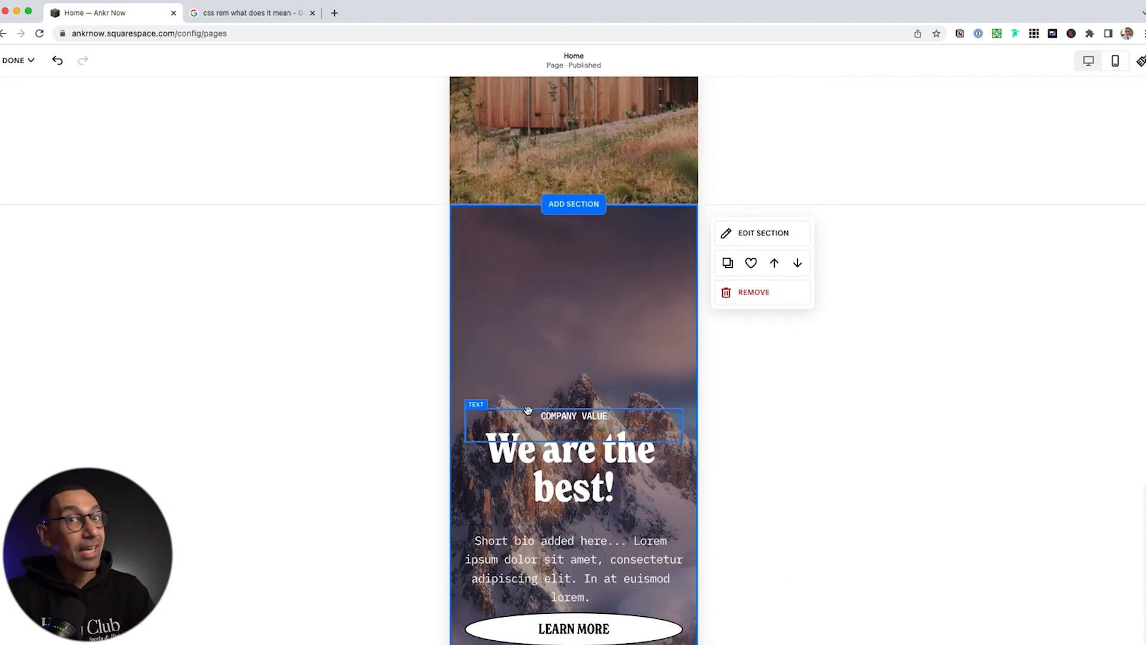
# Save the page, review it at desktop width, and reopen the Home page for editing
pyautogui.click(14, 60)
pyautogui.click(25, 97)
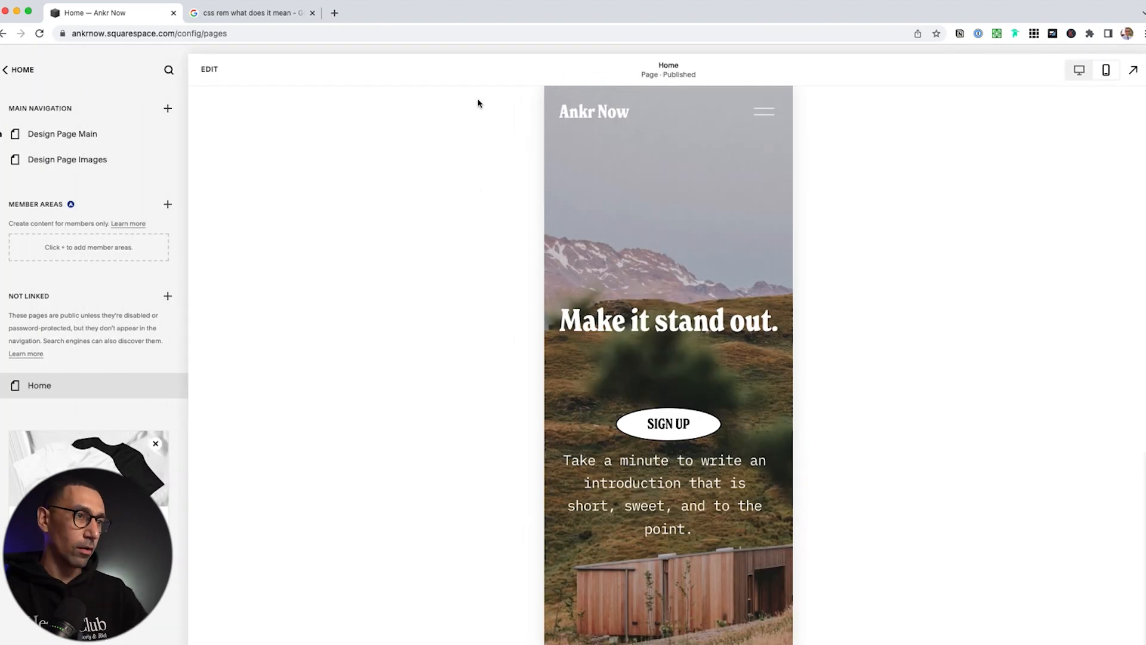
pyautogui.click(1080, 70)
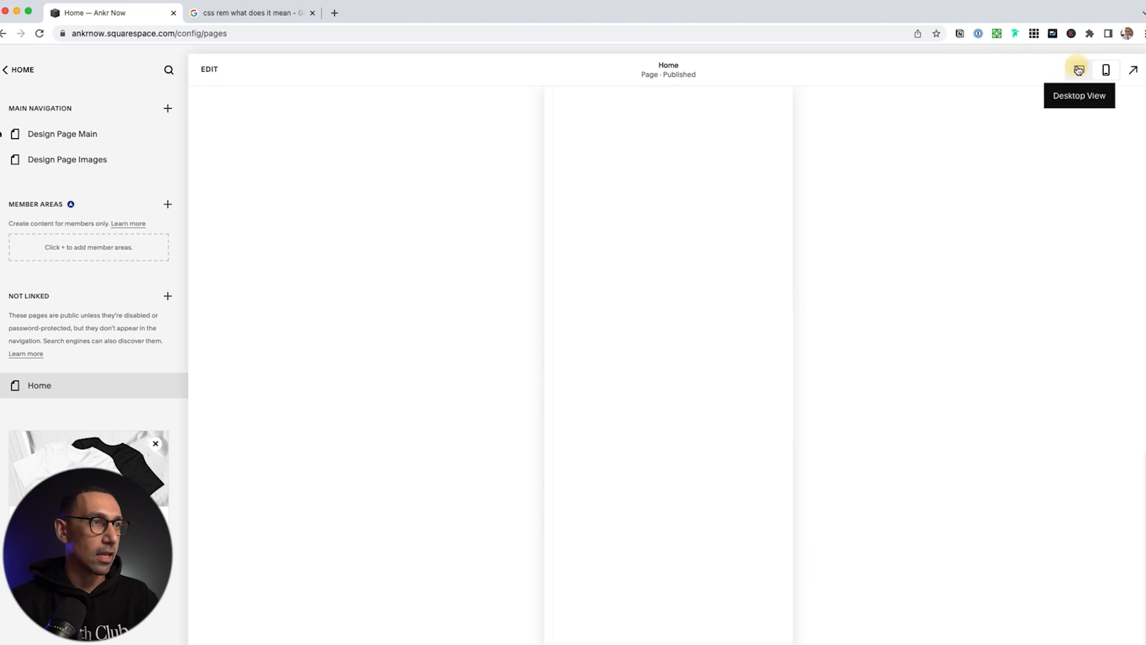
pyautogui.scroll(-10, 781, 392)
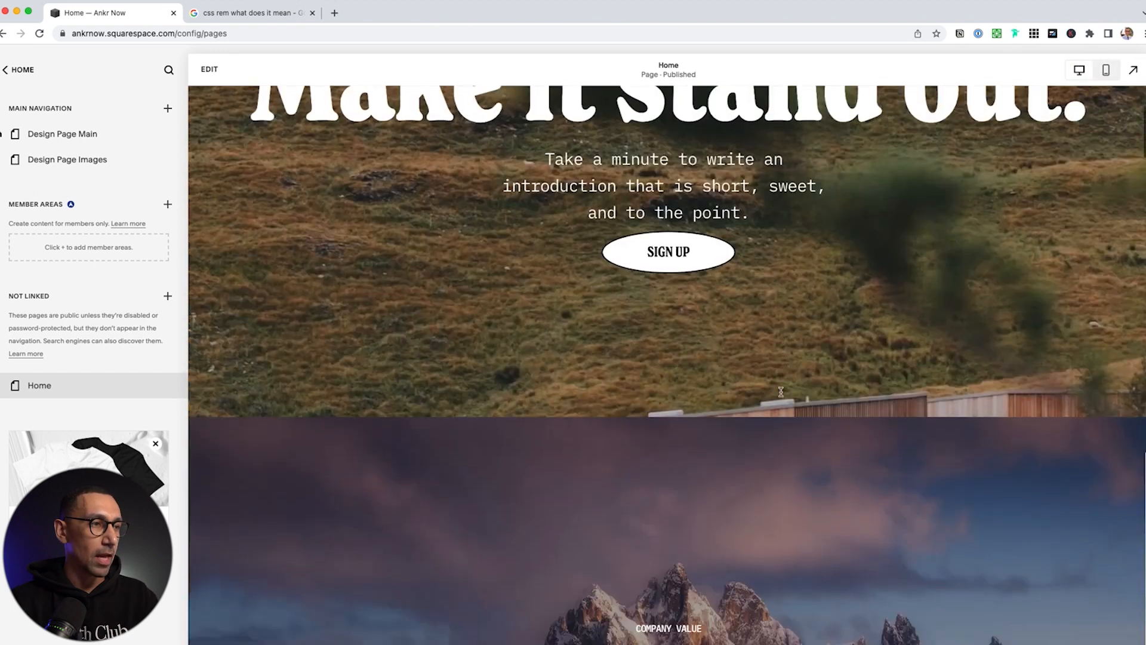
pyautogui.scroll(-10, 781, 392)
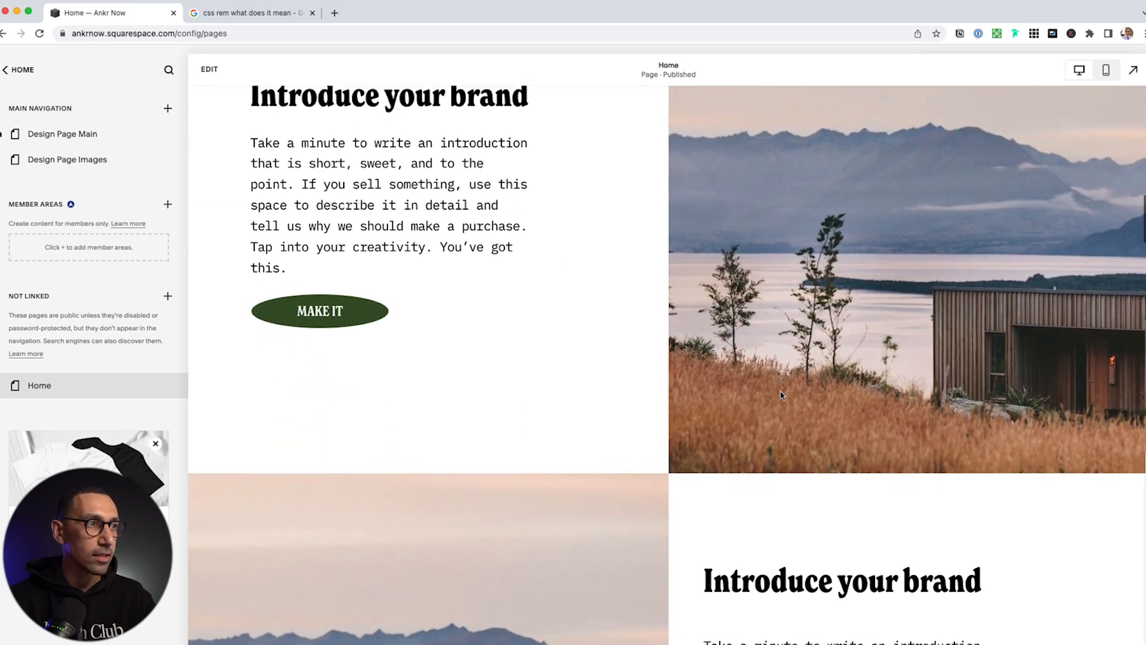
pyautogui.scroll(6, 781, 395)
pyautogui.scroll(5, 781, 395)
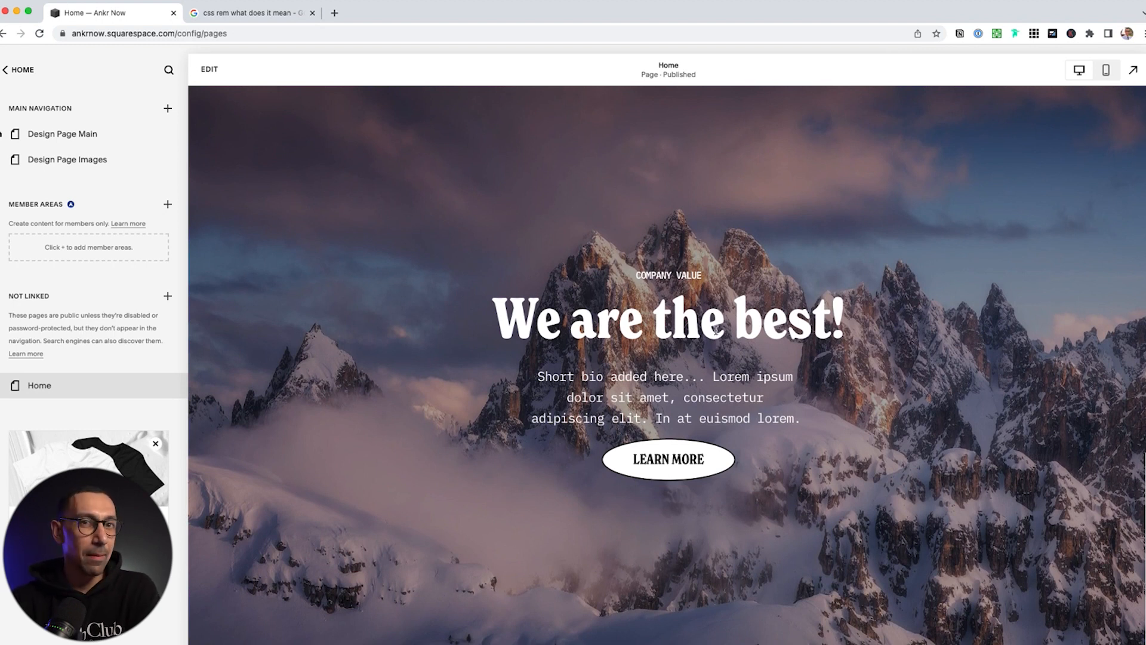
pyautogui.doubleClick(682, 320)
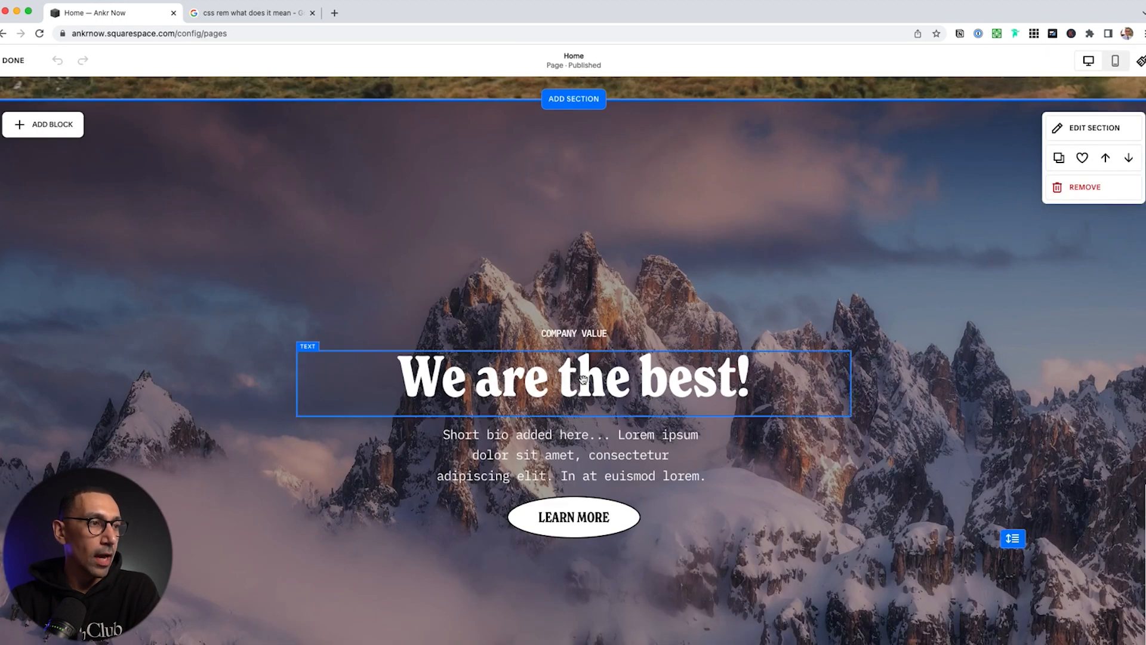
# Give the Learn More button the Primary style, after trying Secondary, and open its edit panel
pyautogui.click(573, 517)
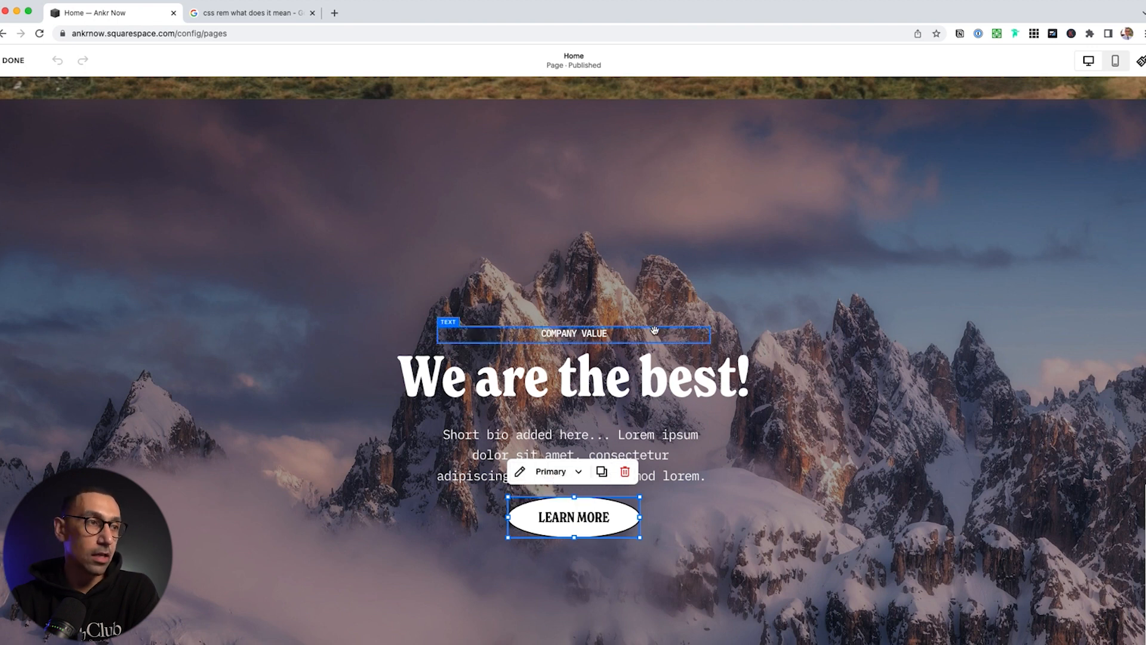
pyautogui.keyDown('shift'); pyautogui.click(663, 437); pyautogui.keyUp('shift')
pyautogui.keyDown('shift'); pyautogui.click(615, 391); pyautogui.keyUp('shift')
pyautogui.keyDown('shift'); pyautogui.click(582, 333); pyautogui.keyUp('shift')
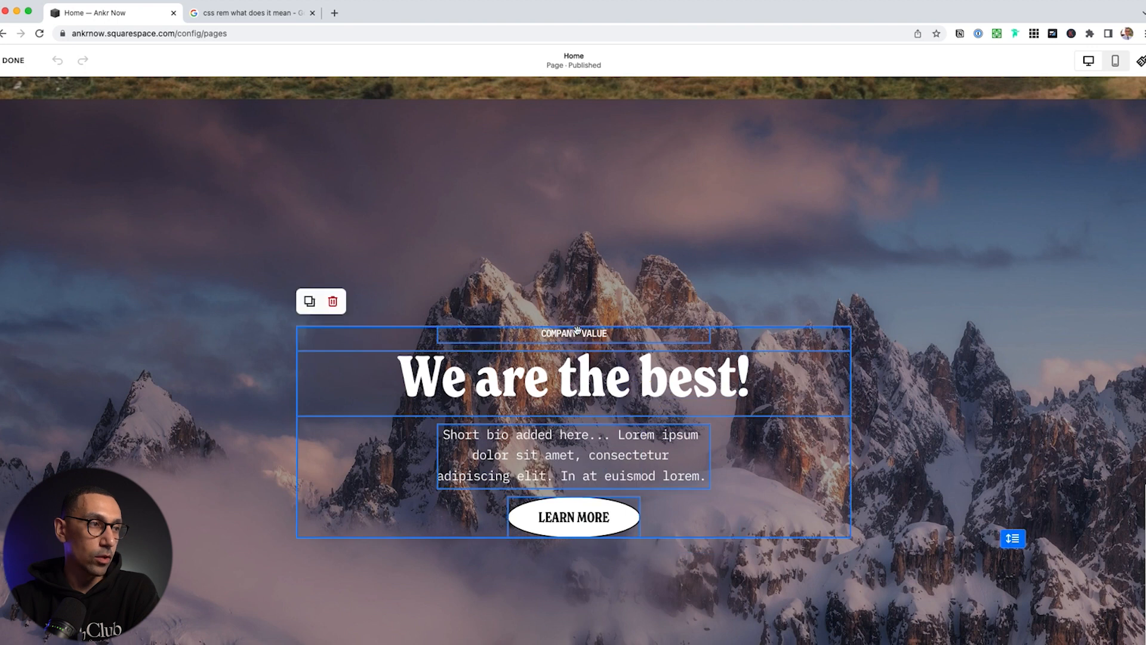
pyautogui.click(624, 255)
pyautogui.click(573, 515)
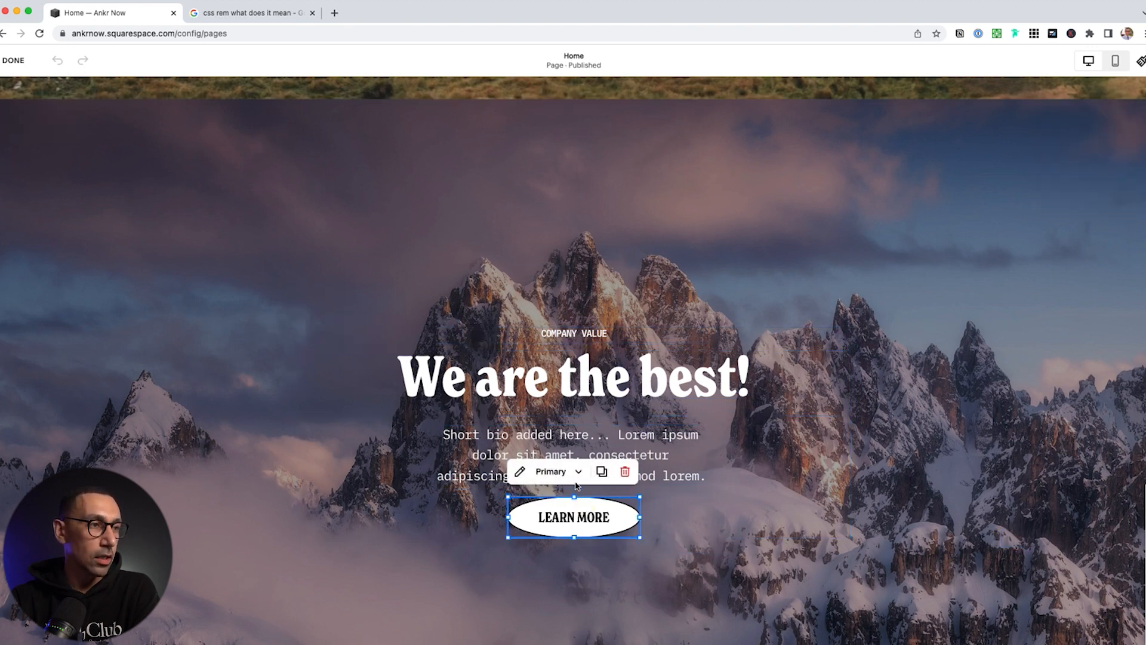
pyautogui.click(574, 473)
pyautogui.click(572, 532)
pyautogui.click(561, 471)
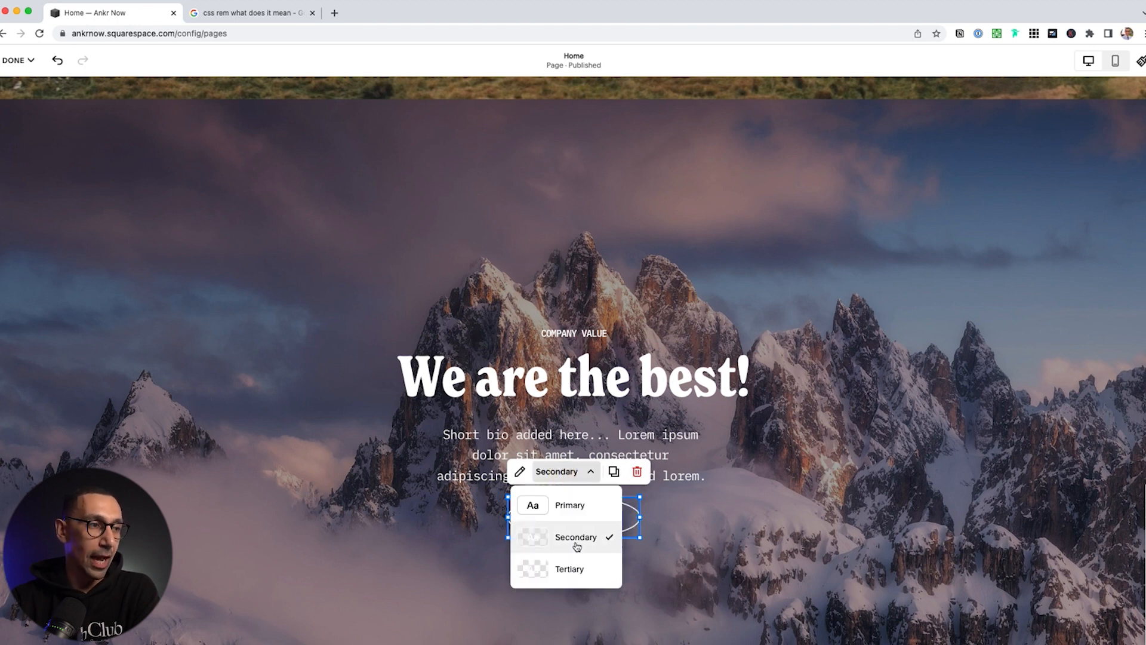
pyautogui.click(575, 510)
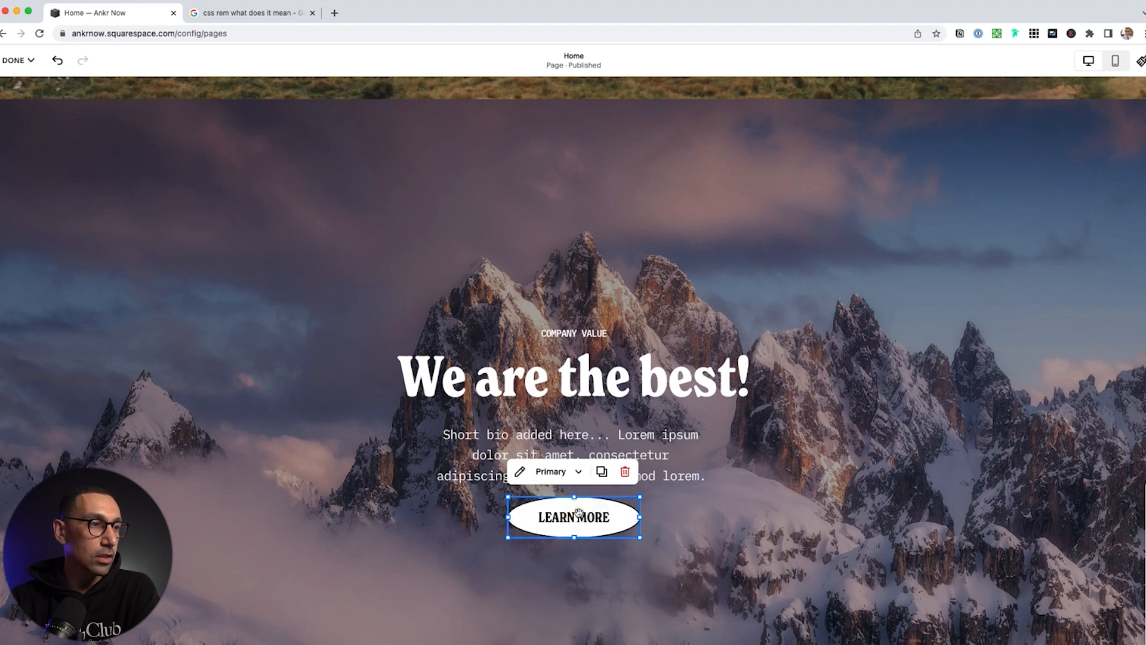
pyautogui.click(520, 472)
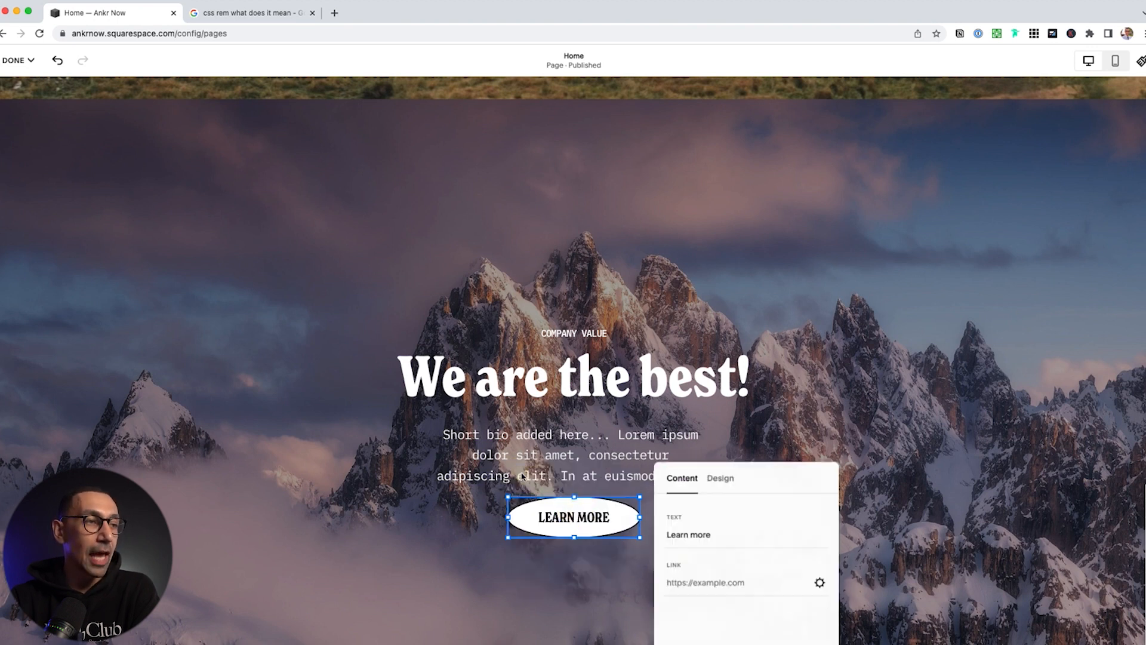
# Change the button text to 'Book A Consultation' and set its link to /book
pyautogui.click(732, 529)
pyautogui.press('super+a')
pyautogui.write('Book A Con')
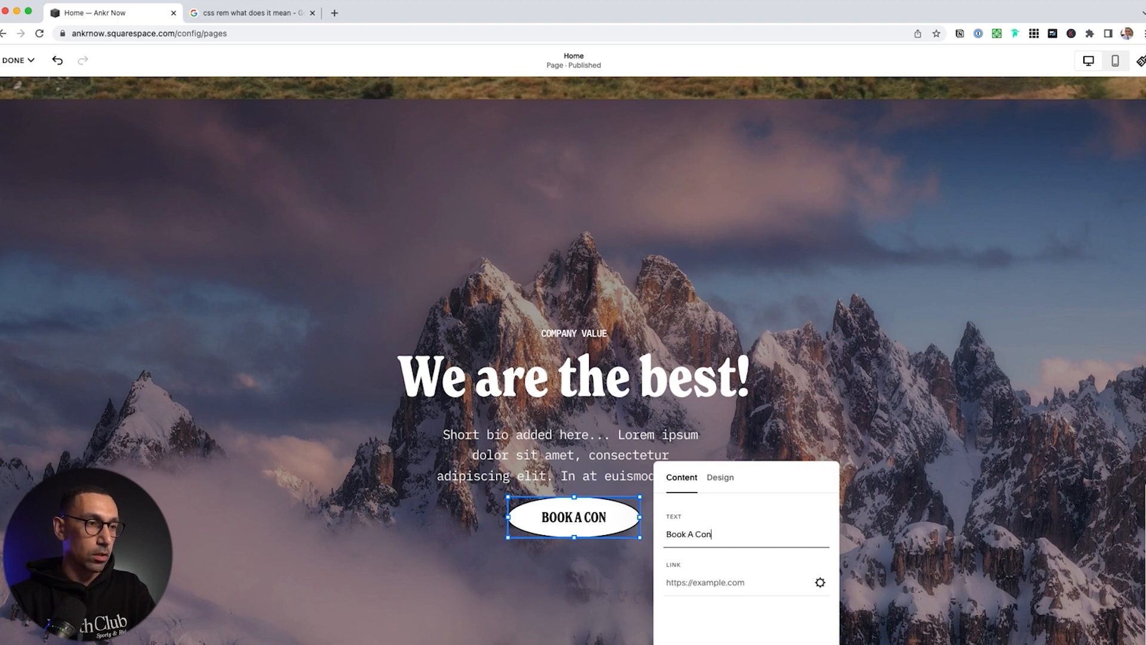
pyautogui.write('sultation')
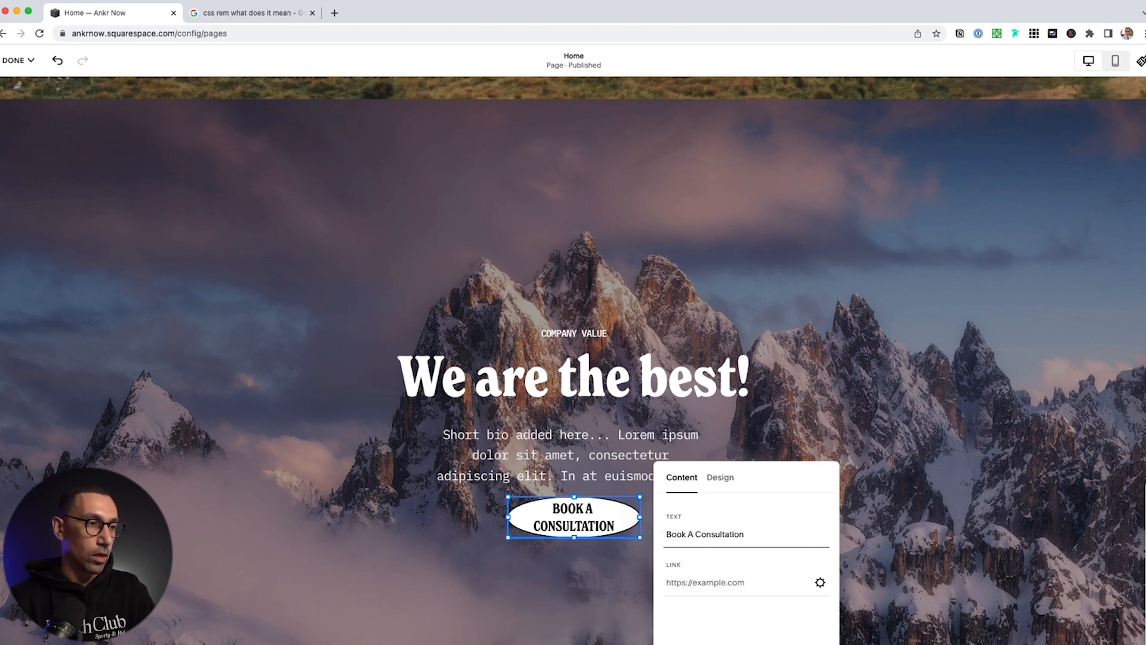
pyautogui.click(738, 582)
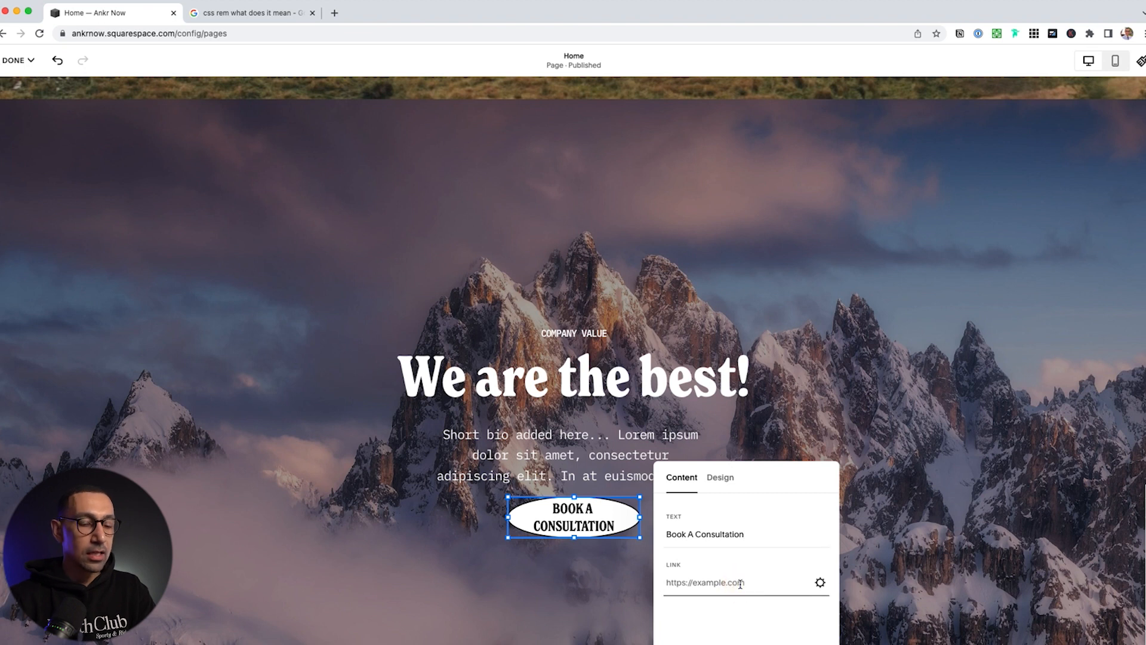
pyautogui.write('/book')
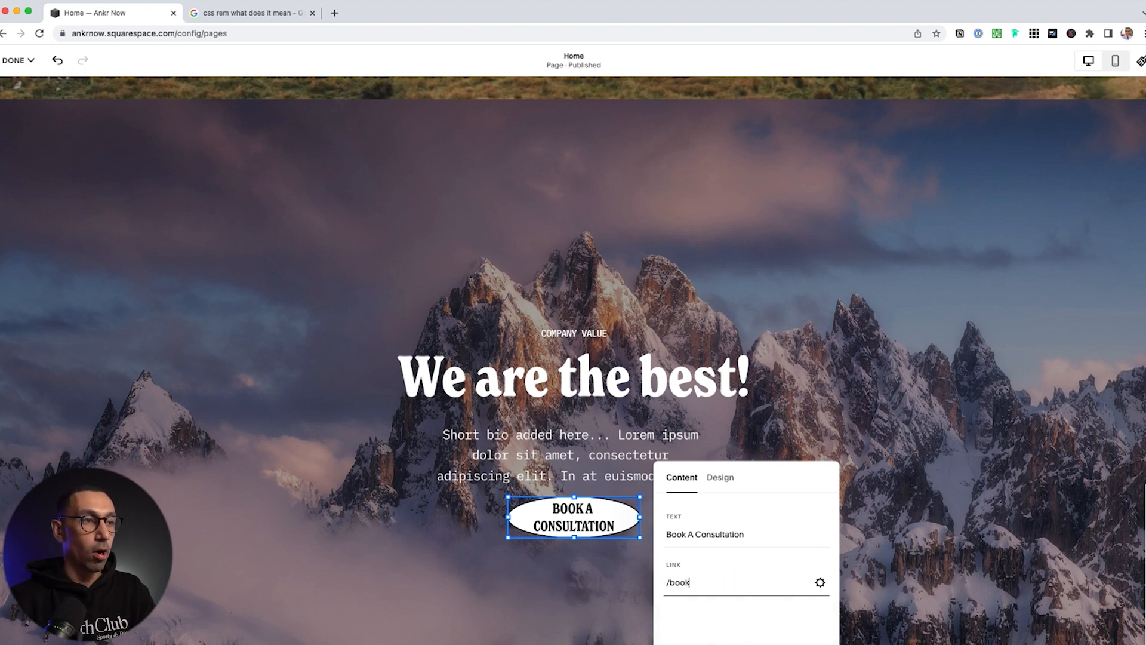
pyautogui.click(721, 479)
# Keep the Primary style, try Fit and Fill widths, and test widening the button block before undoing
pyautogui.click(776, 535)
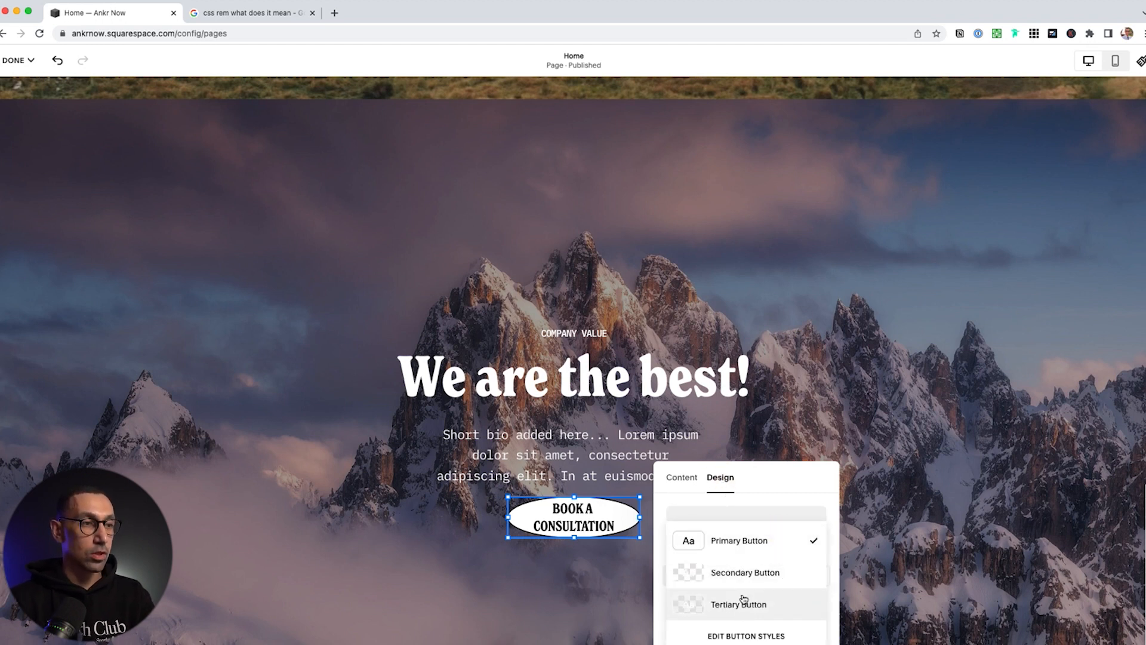
pyautogui.click(739, 542)
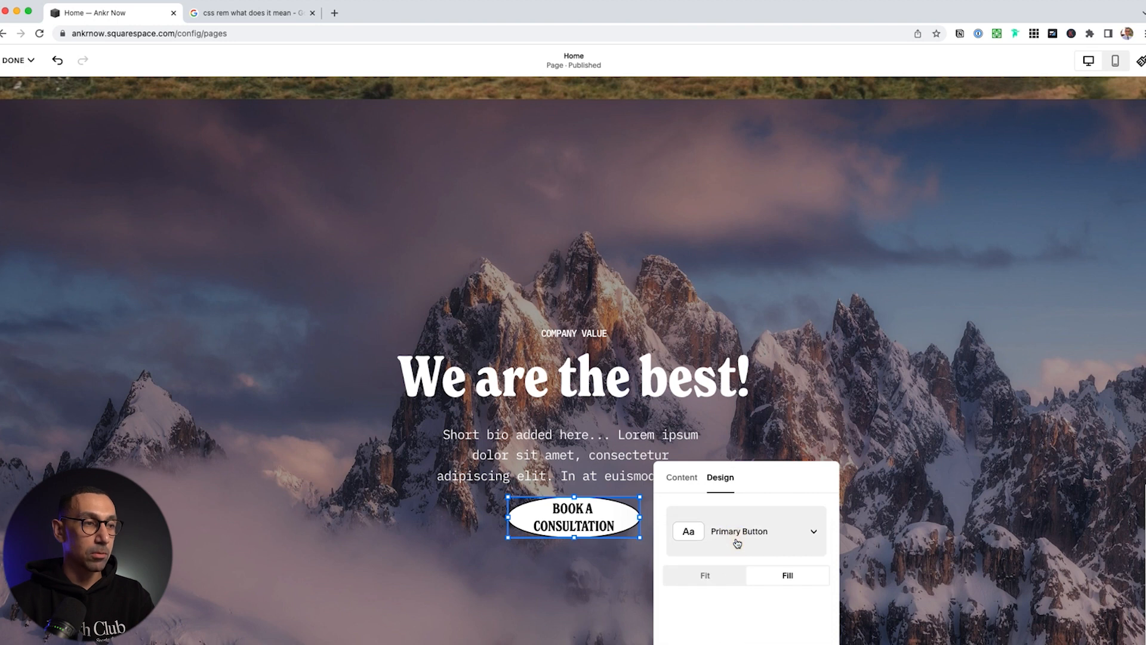
pyautogui.click(707, 576)
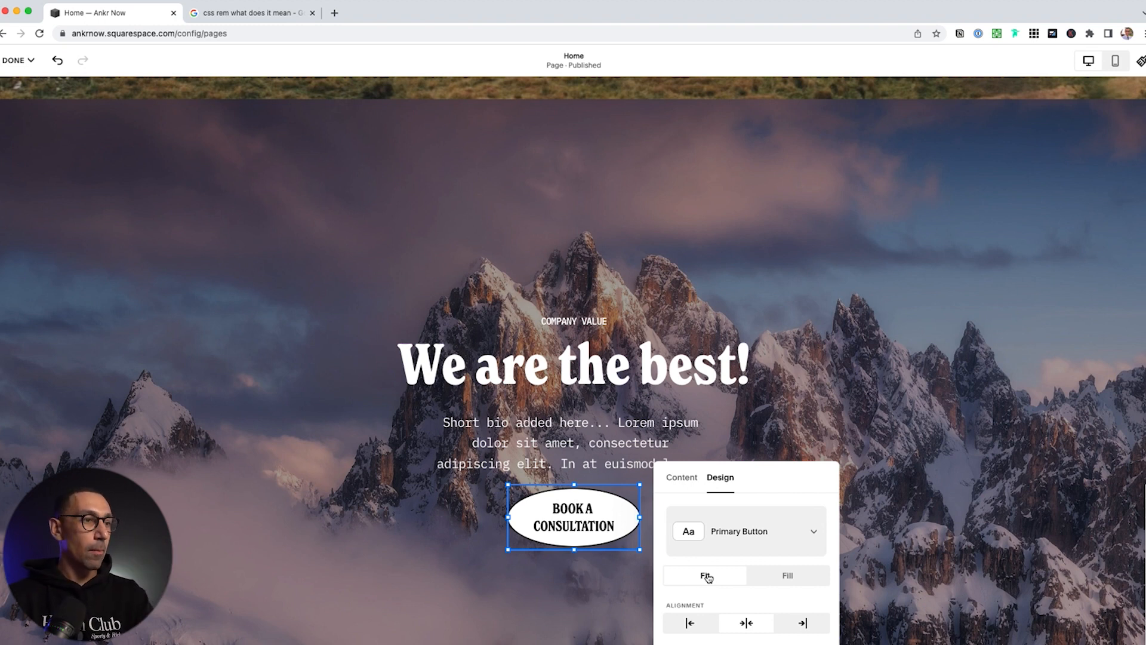
pyautogui.click(787, 576)
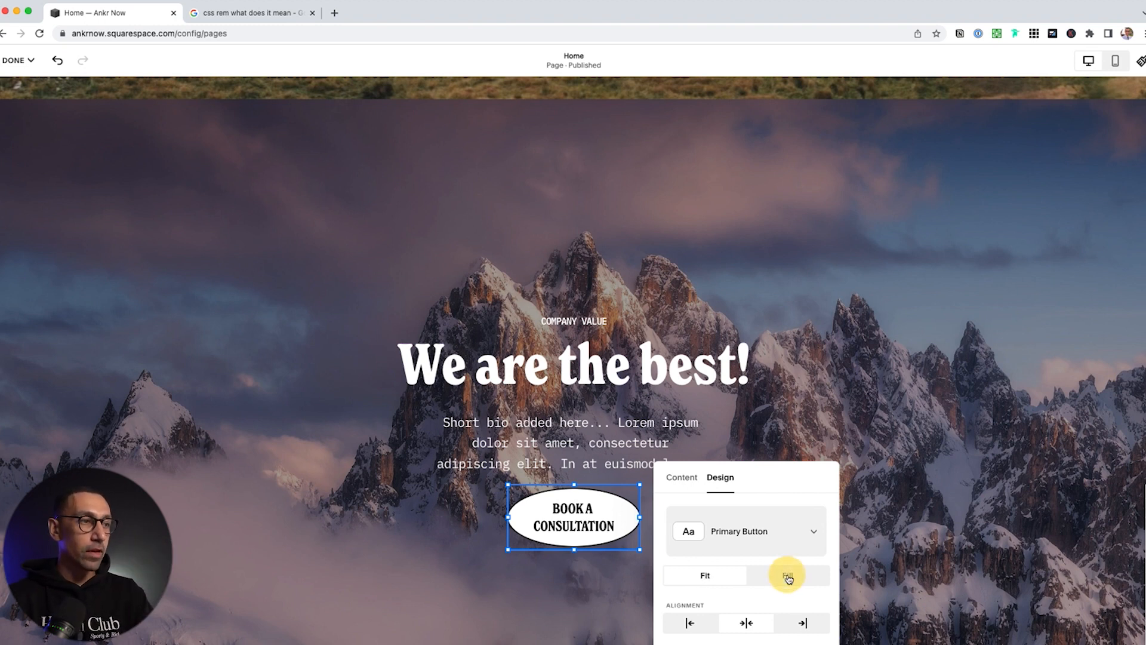
pyautogui.click(647, 518)
pyautogui.click(626, 516)
pyautogui.moveTo(640, 517); pyautogui.dragTo(992, 516)
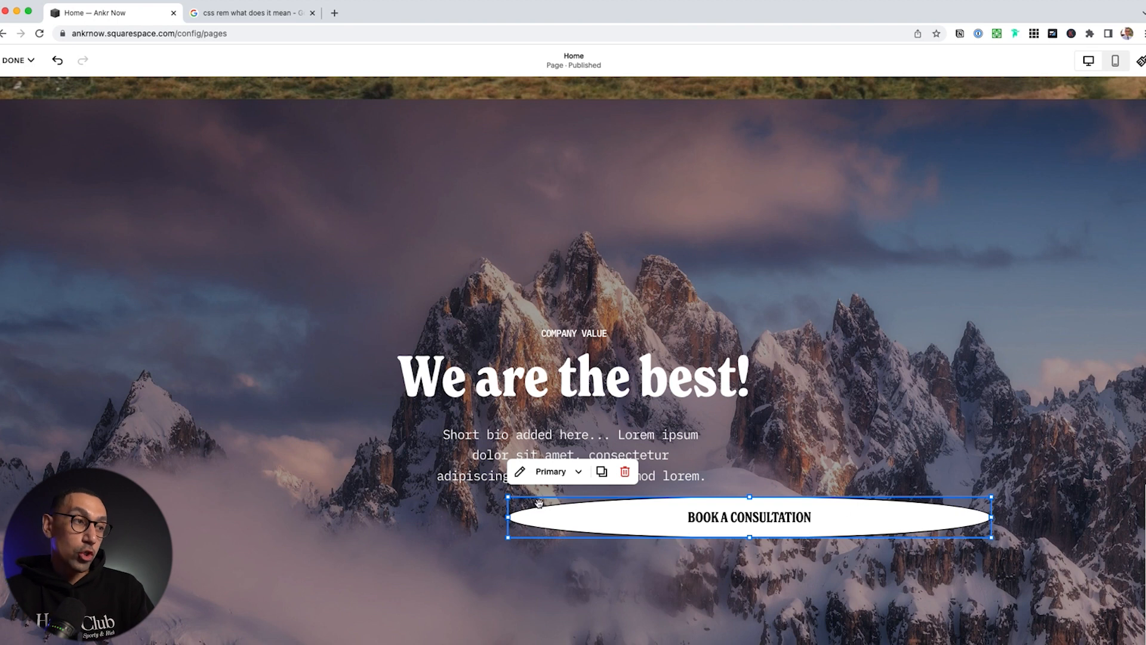
pyautogui.moveTo(508, 517); pyautogui.dragTo(156, 517)
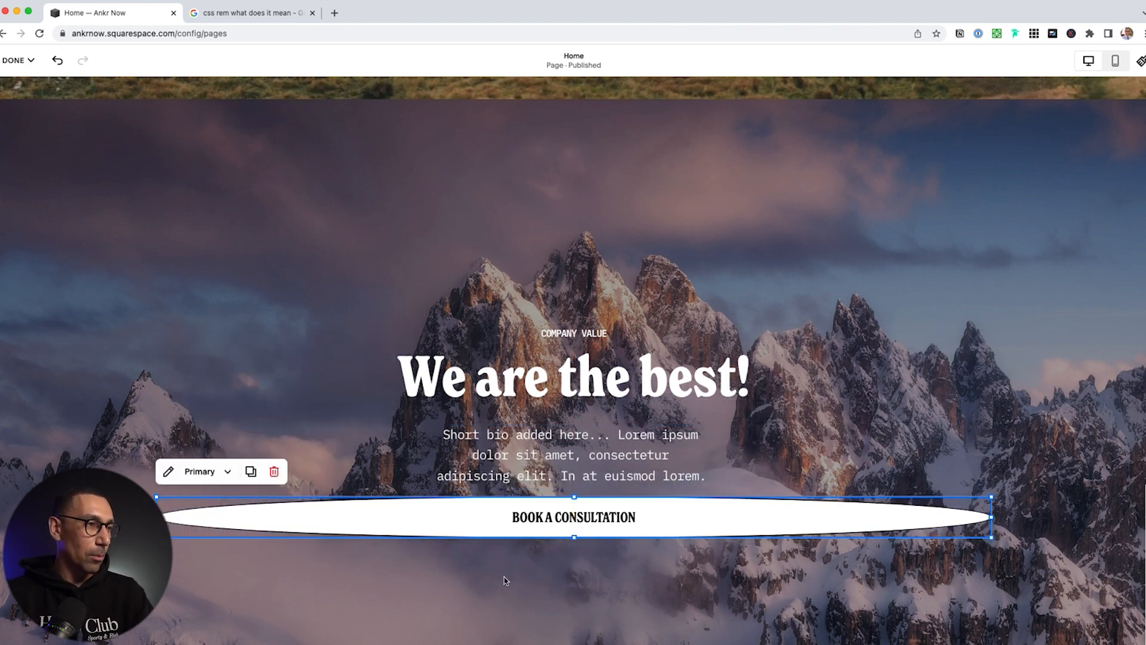
pyautogui.press('super+z')
pyautogui.press('super+z')
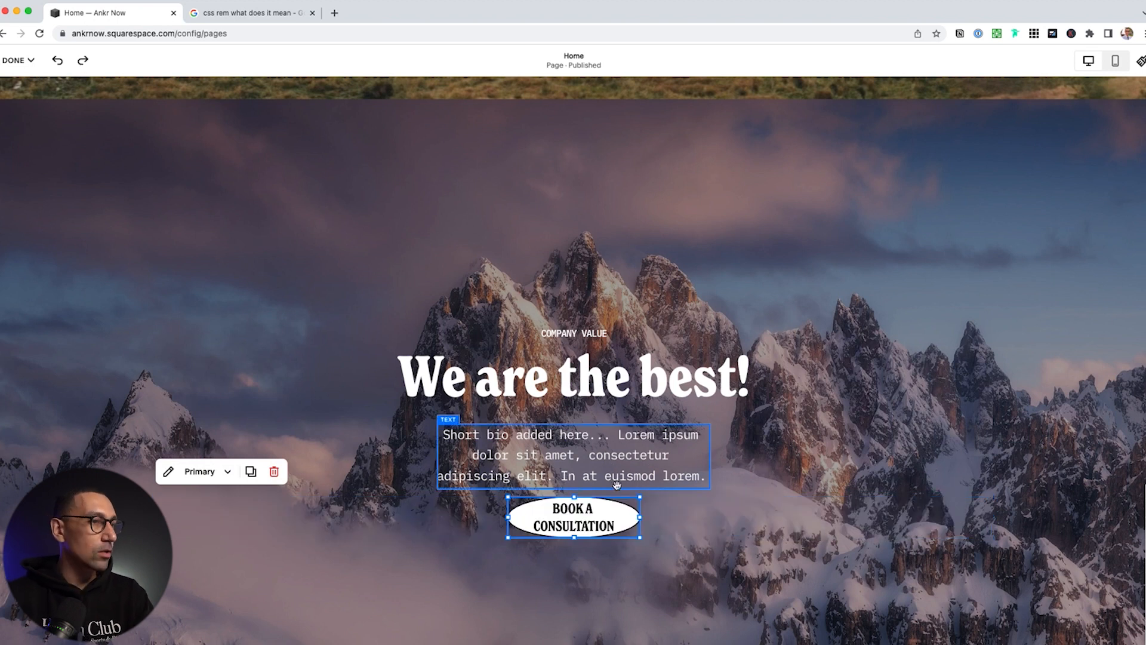
# Set the button to Fit, widen it so the label sits on one line, and centre it under the bio
pyautogui.click(560, 521)
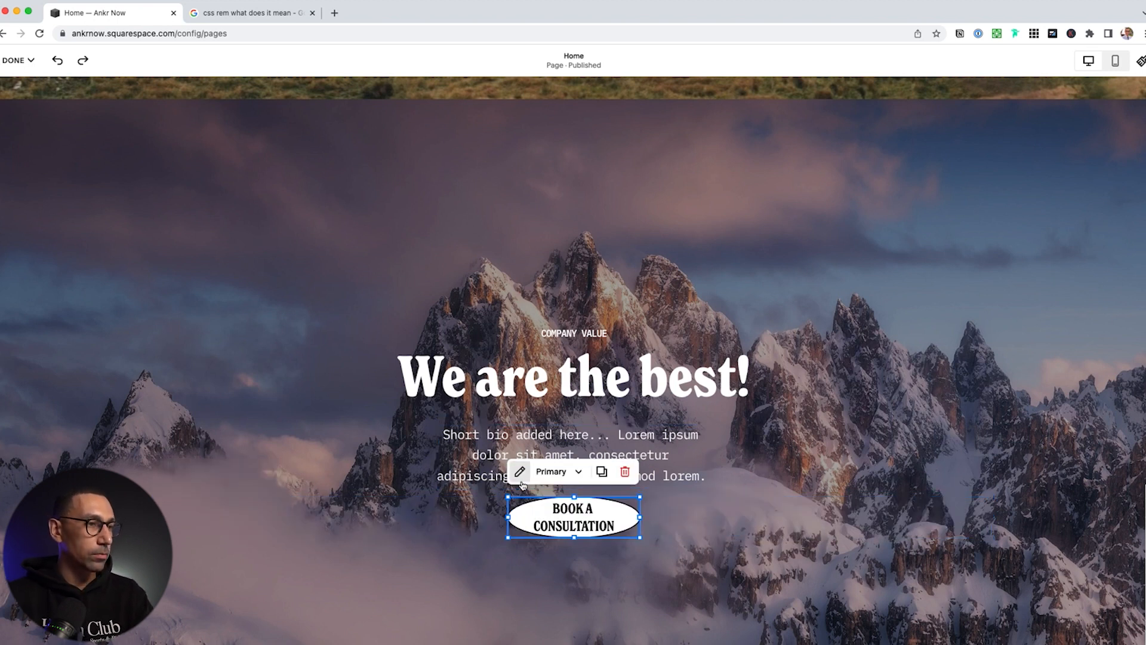
pyautogui.doubleClick(563, 520)
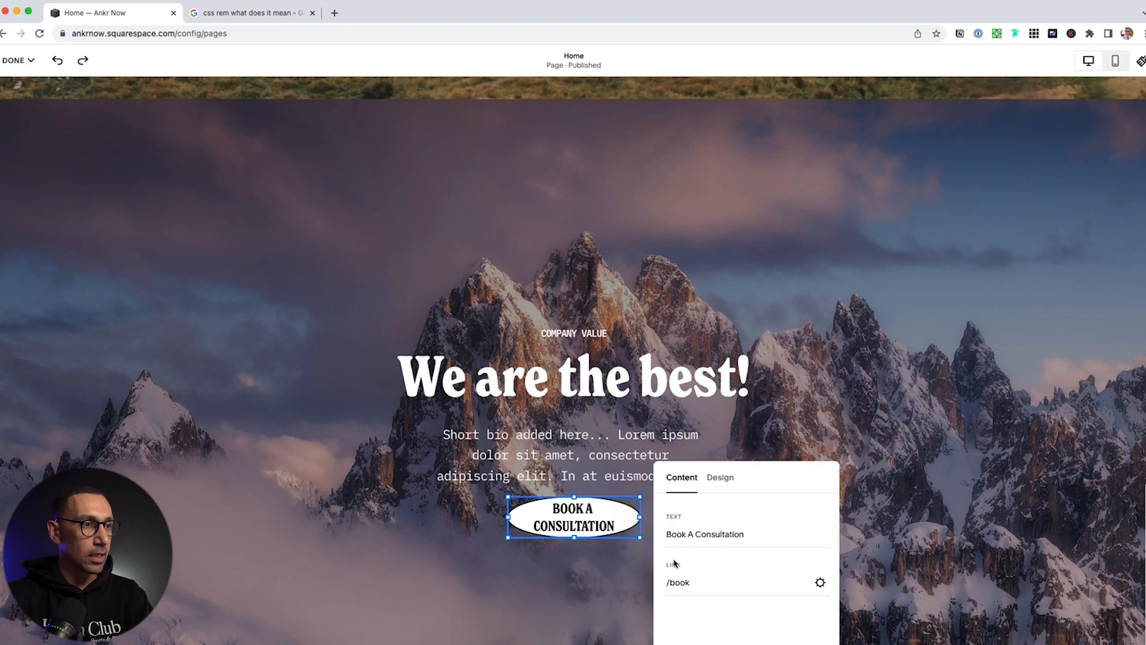
pyautogui.click(716, 477)
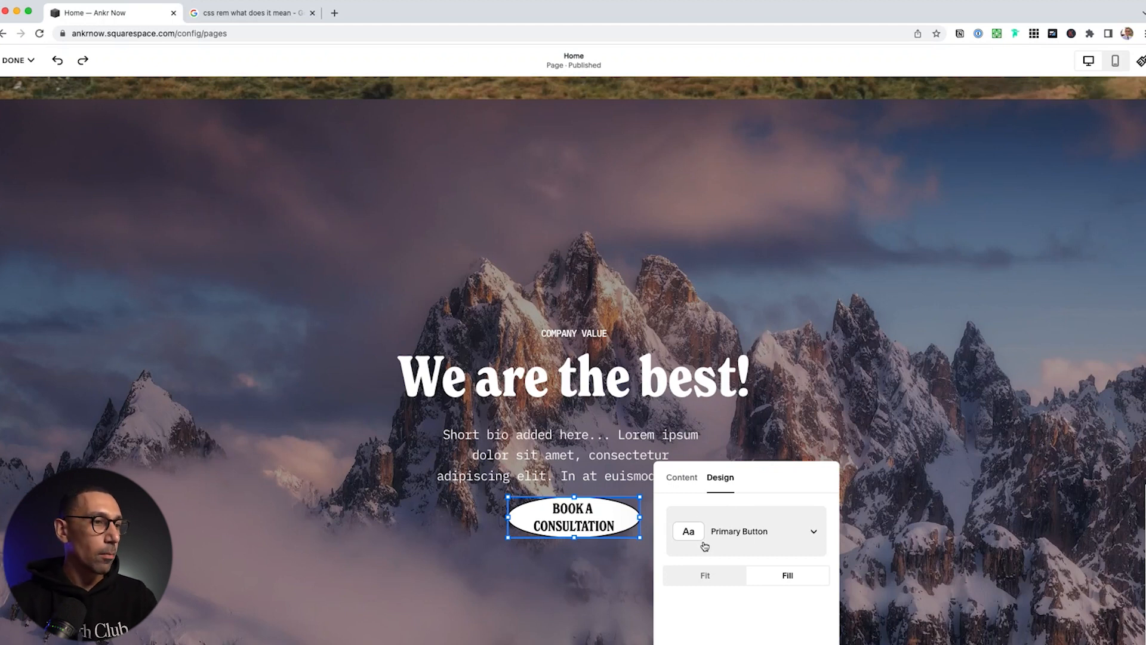
pyautogui.click(705, 577)
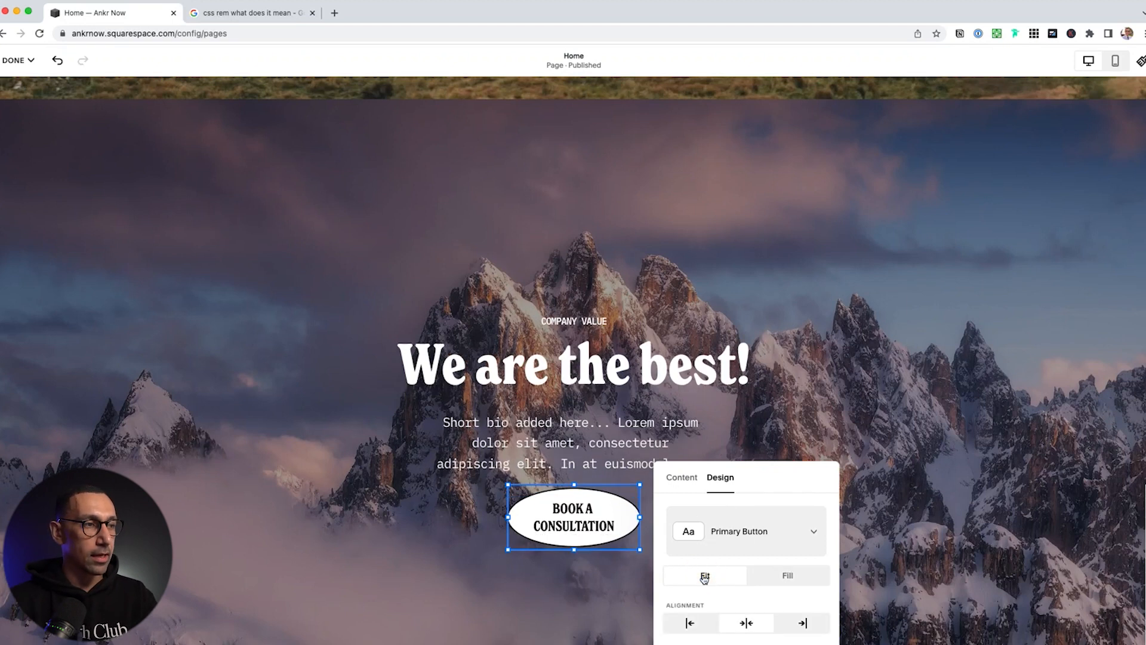
pyautogui.click(684, 443)
pyautogui.click(635, 526)
pyautogui.moveTo(639, 523); pyautogui.dragTo(724, 514)
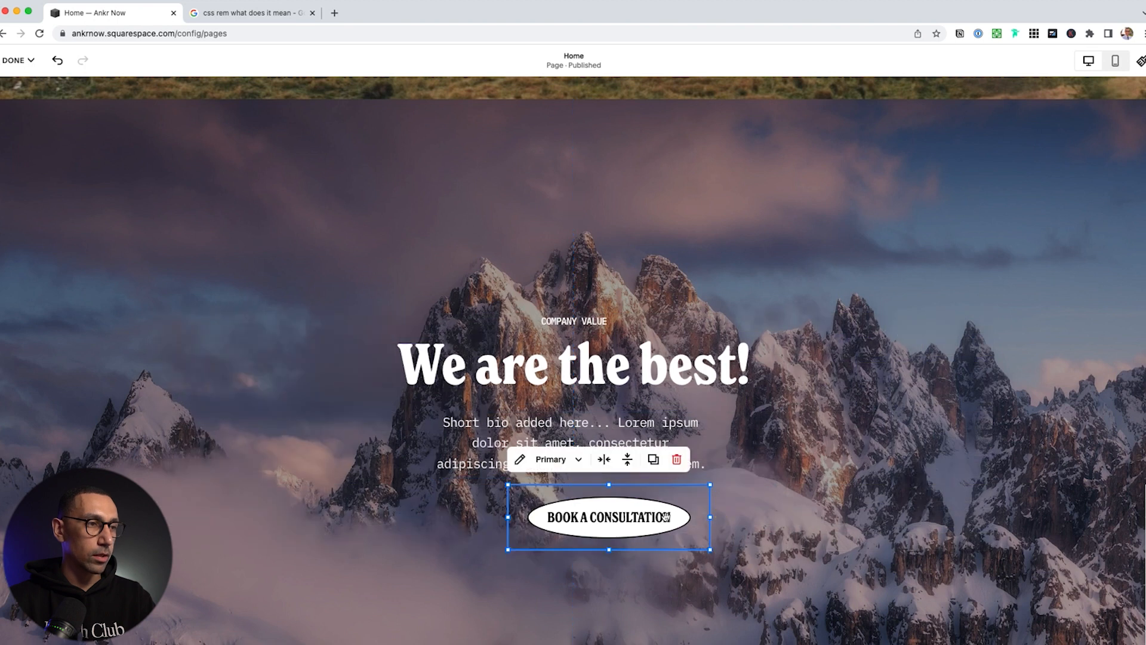
pyautogui.moveTo(655, 514); pyautogui.dragTo(620, 514)
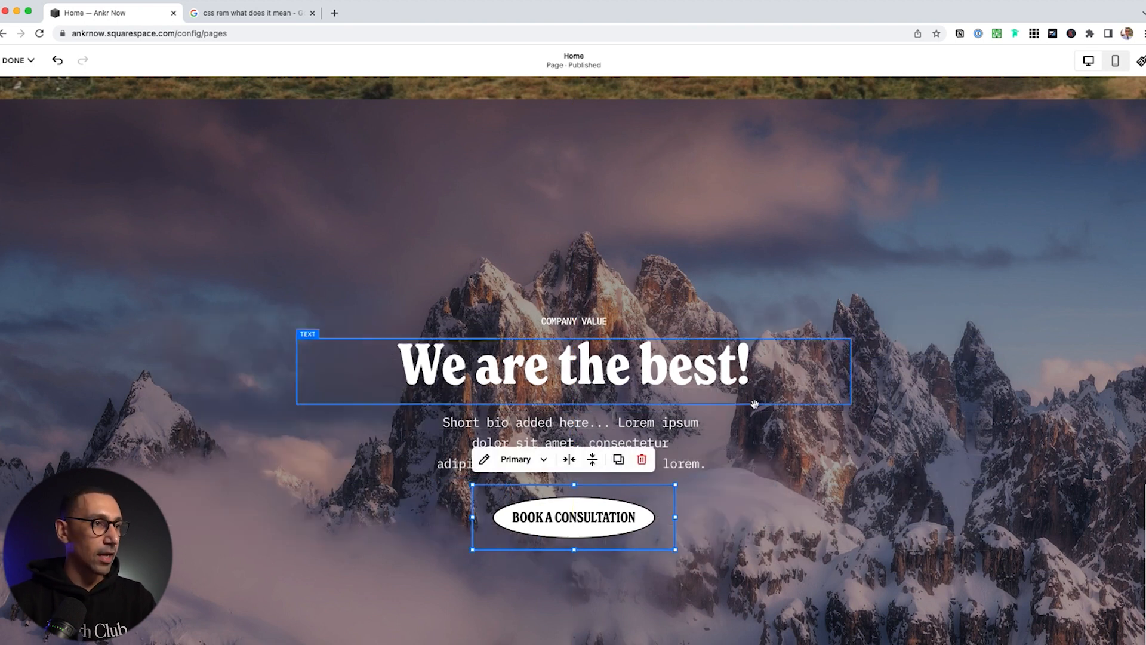
pyautogui.click(349, 352)
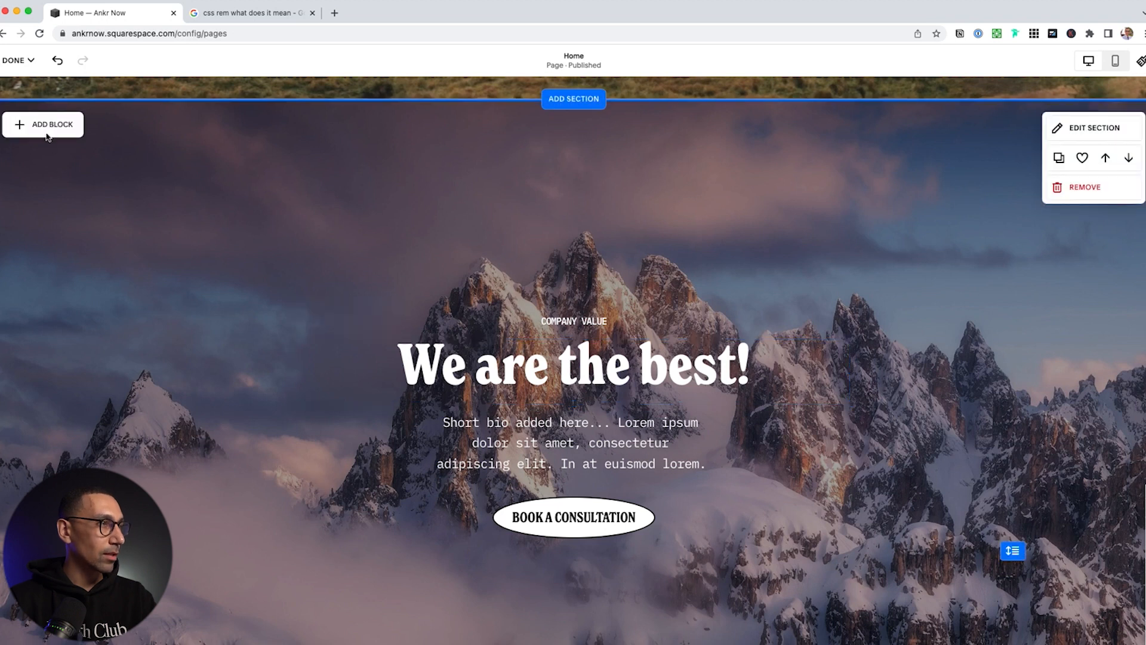
# Add an empty Image block to the mountain hero, move it near the page centre, and open its settings
pyautogui.click(45, 124)
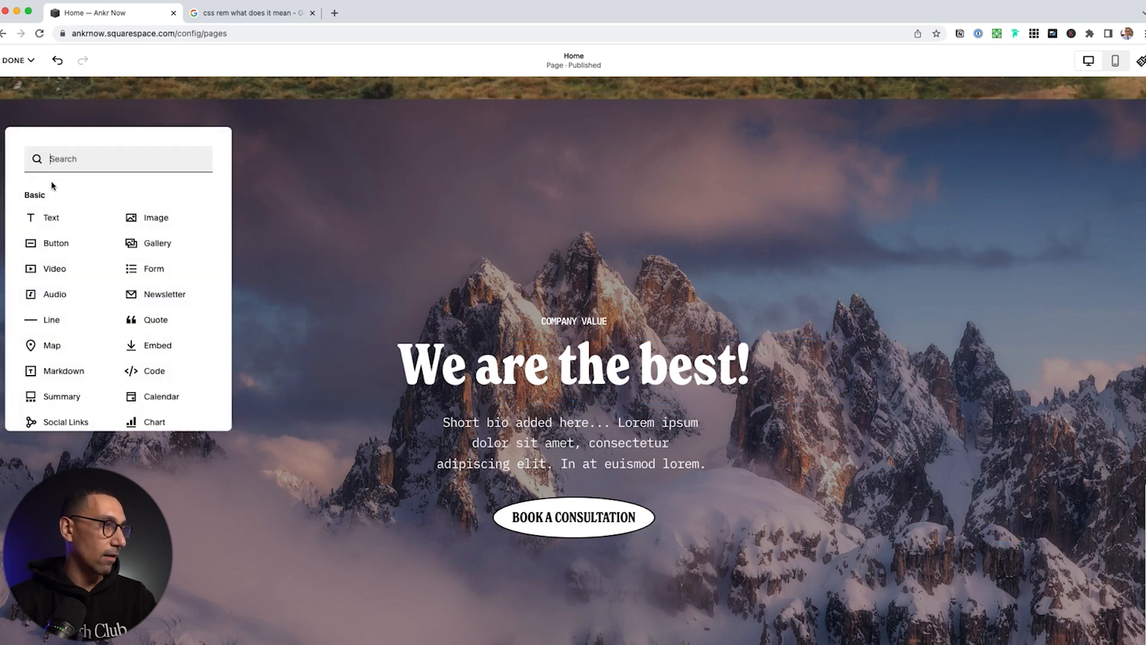
pyautogui.click(151, 221)
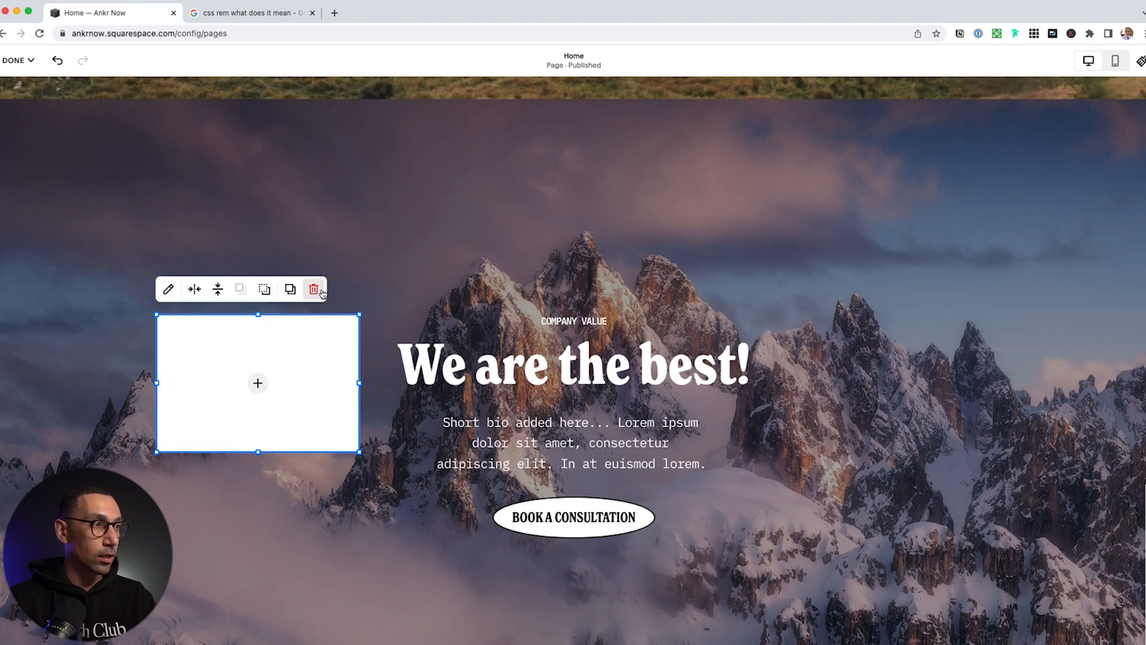
pyautogui.moveTo(257, 383); pyautogui.dragTo(680, 393)
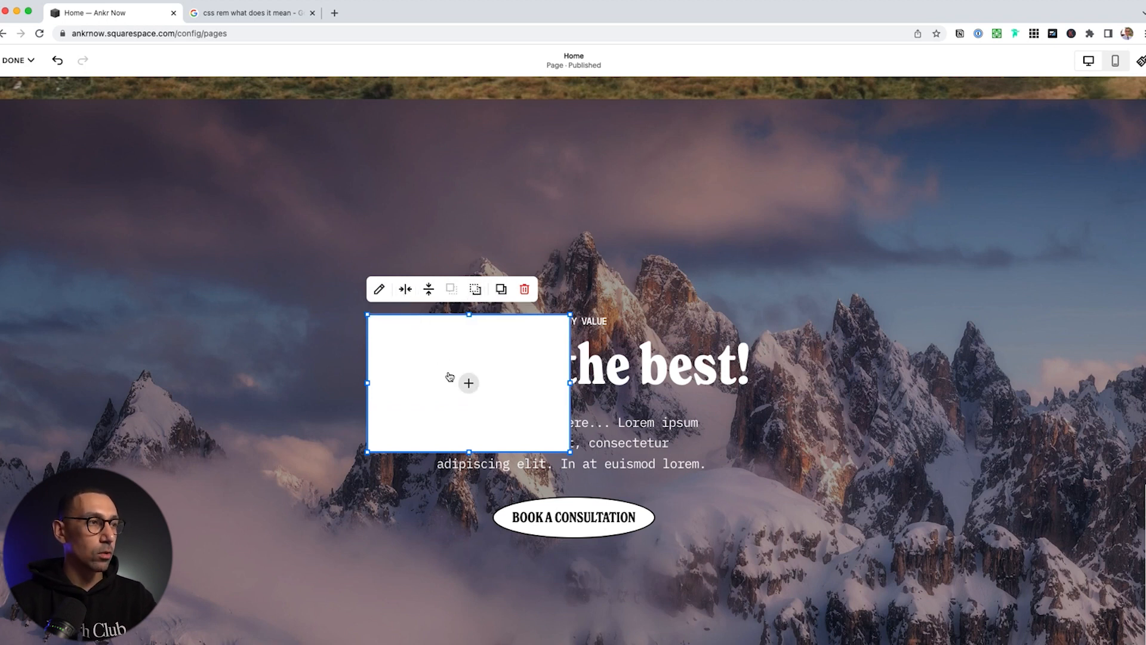
pyautogui.click(379, 289)
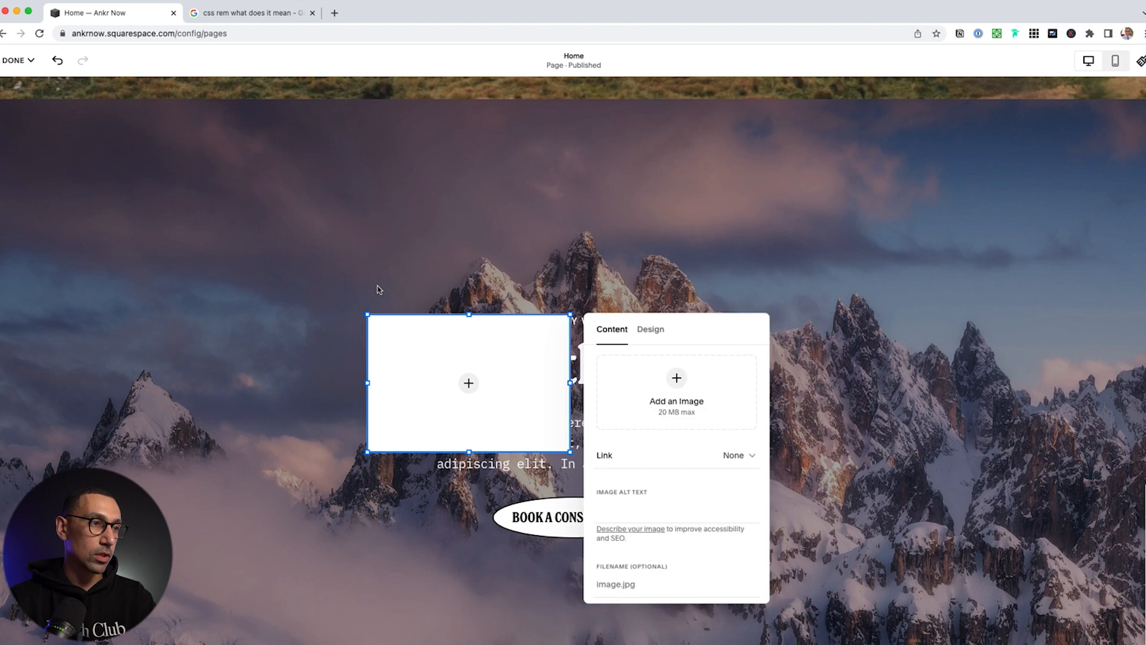
# Fill the image block with the red abstract swirl from the free stock images
pyautogui.click(677, 390)
pyautogui.click(669, 406)
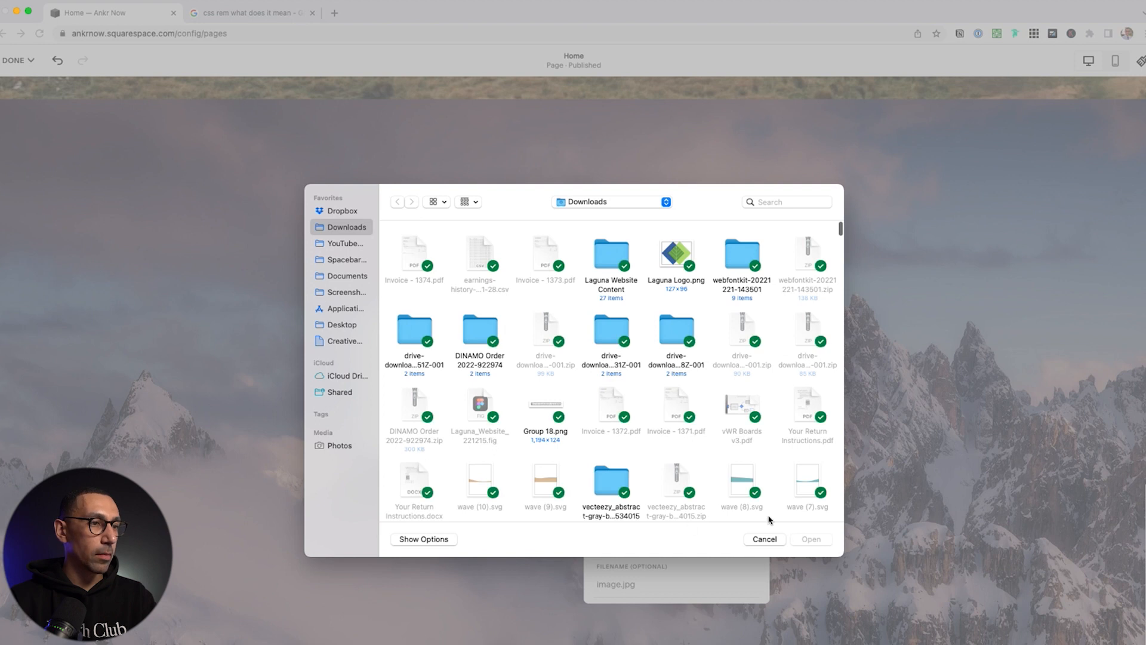
pyautogui.click(766, 540)
pyautogui.click(676, 378)
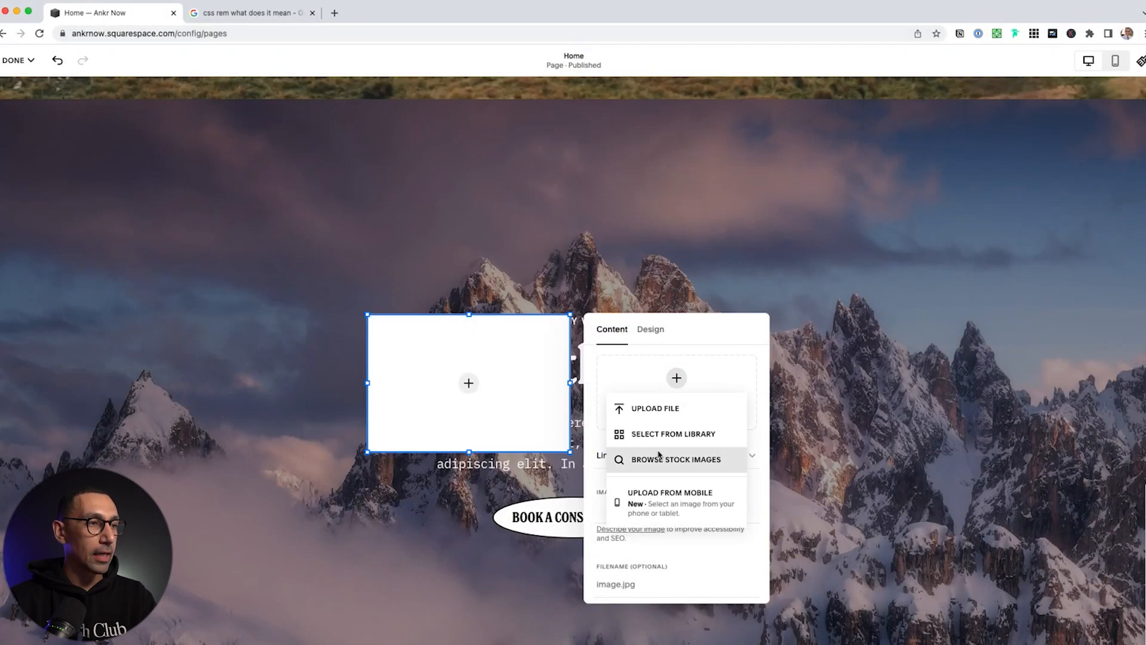
pyautogui.click(666, 460)
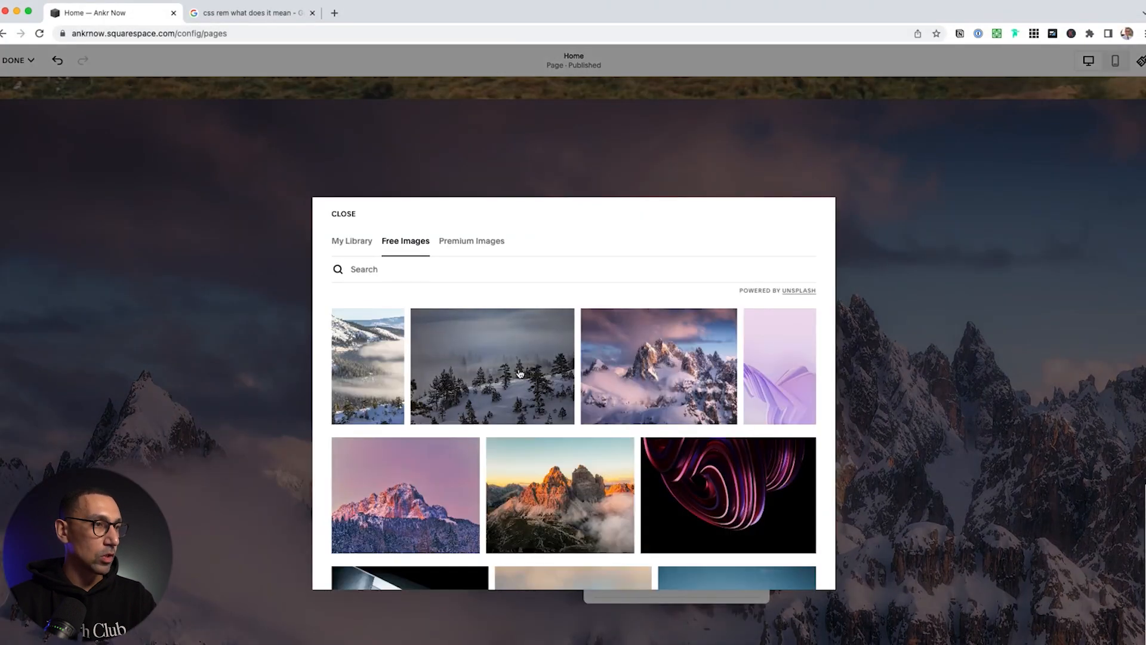
pyautogui.click(706, 486)
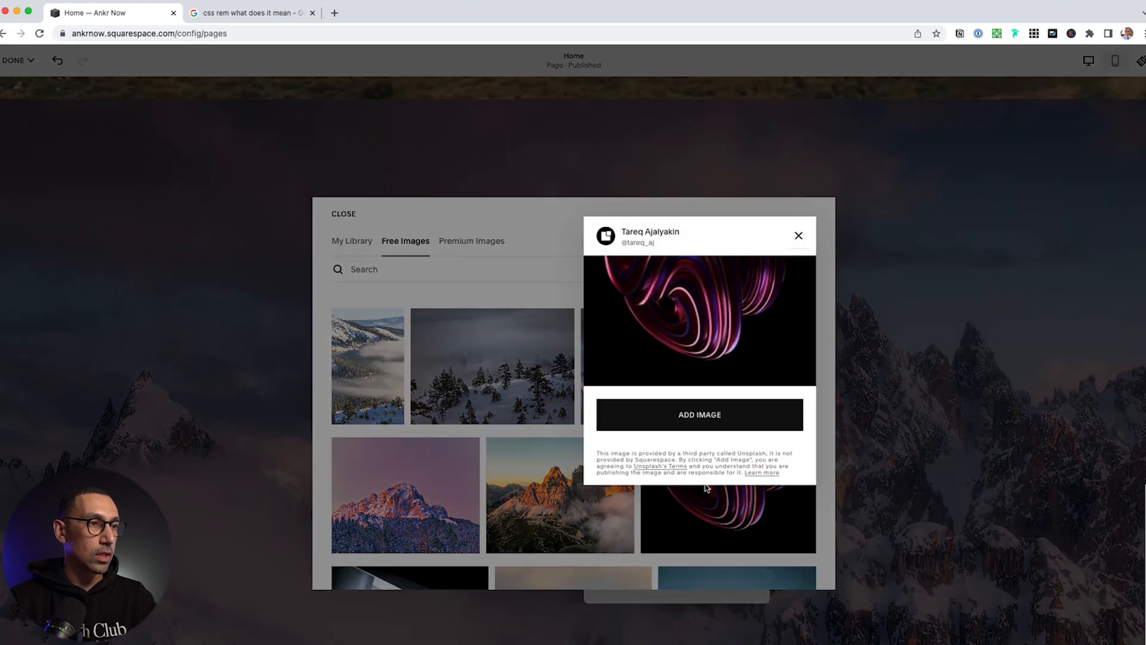
pyautogui.click(689, 425)
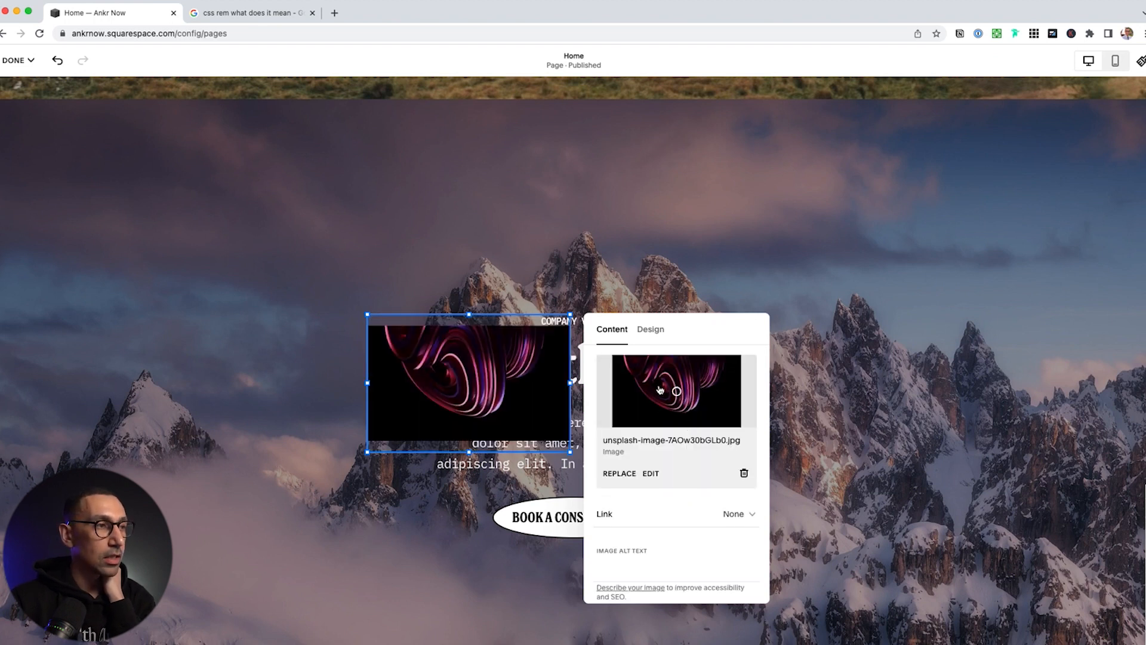
# Set the image design to Fill with a circle Shape, leaving Stretch off
pyautogui.click(650, 331)
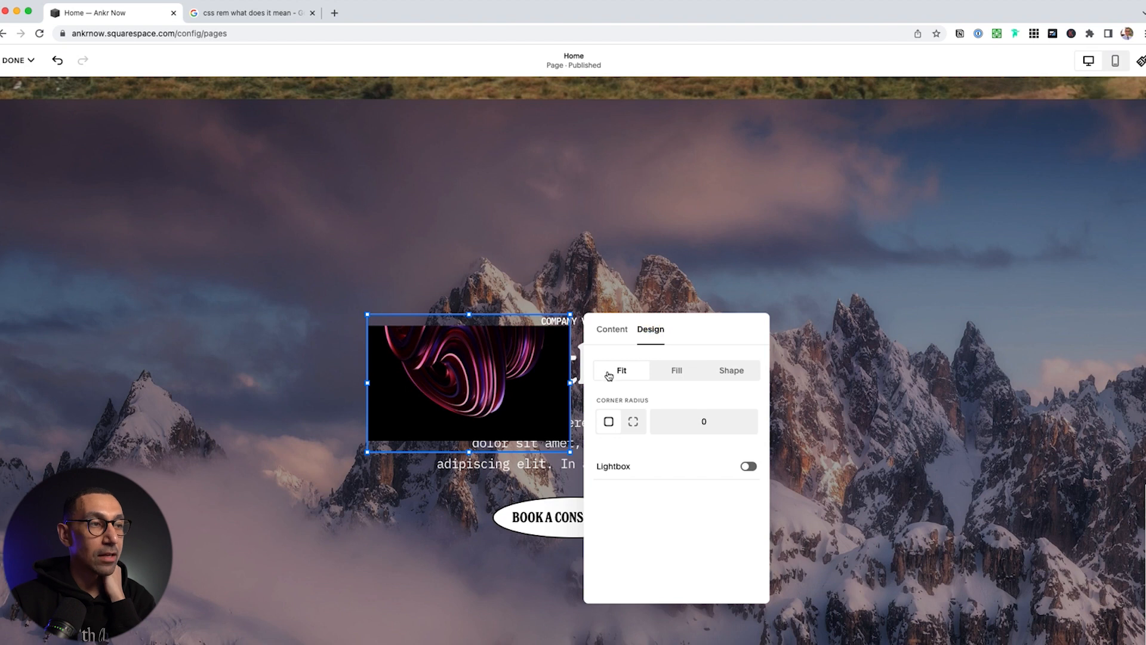
pyautogui.click(676, 370)
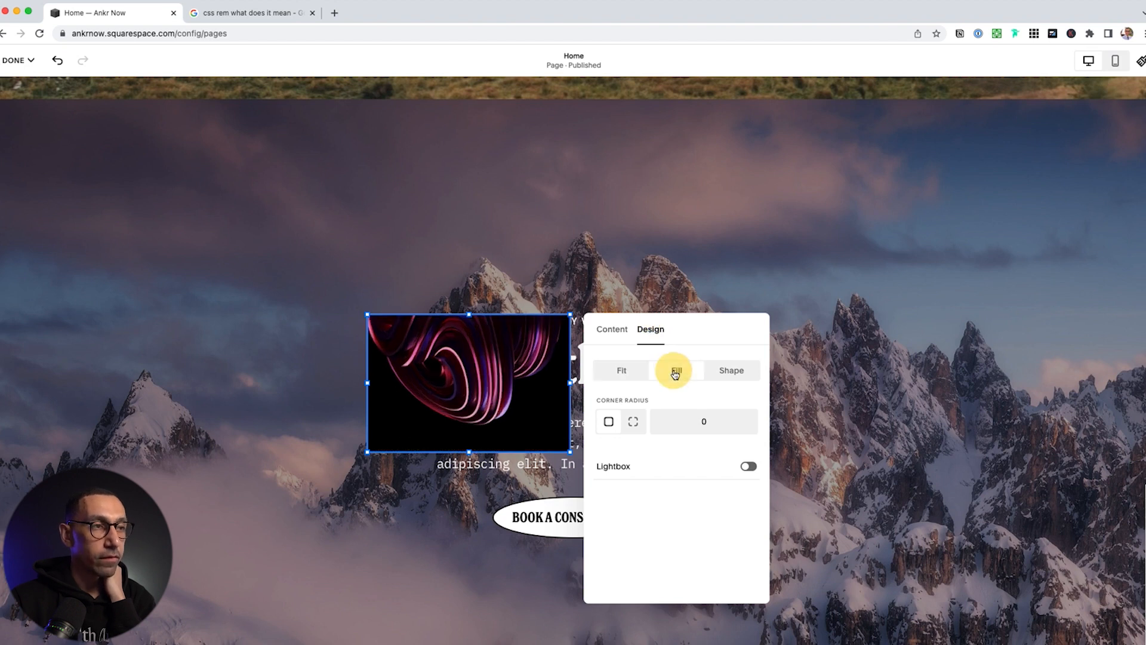
pyautogui.click(730, 373)
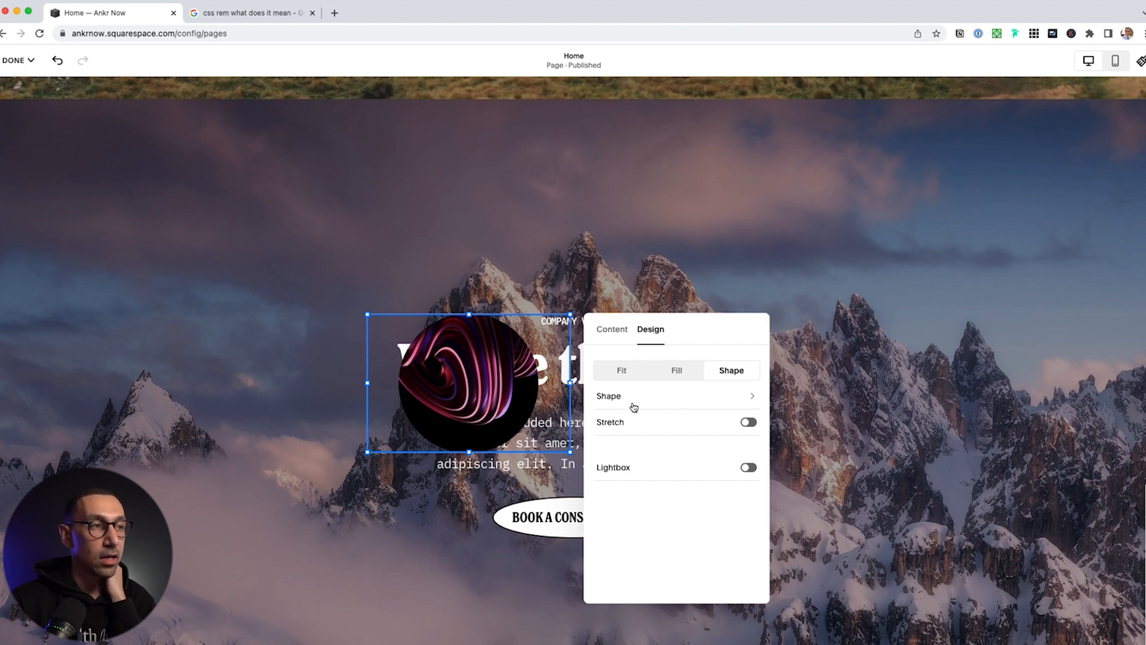
pyautogui.click(744, 422)
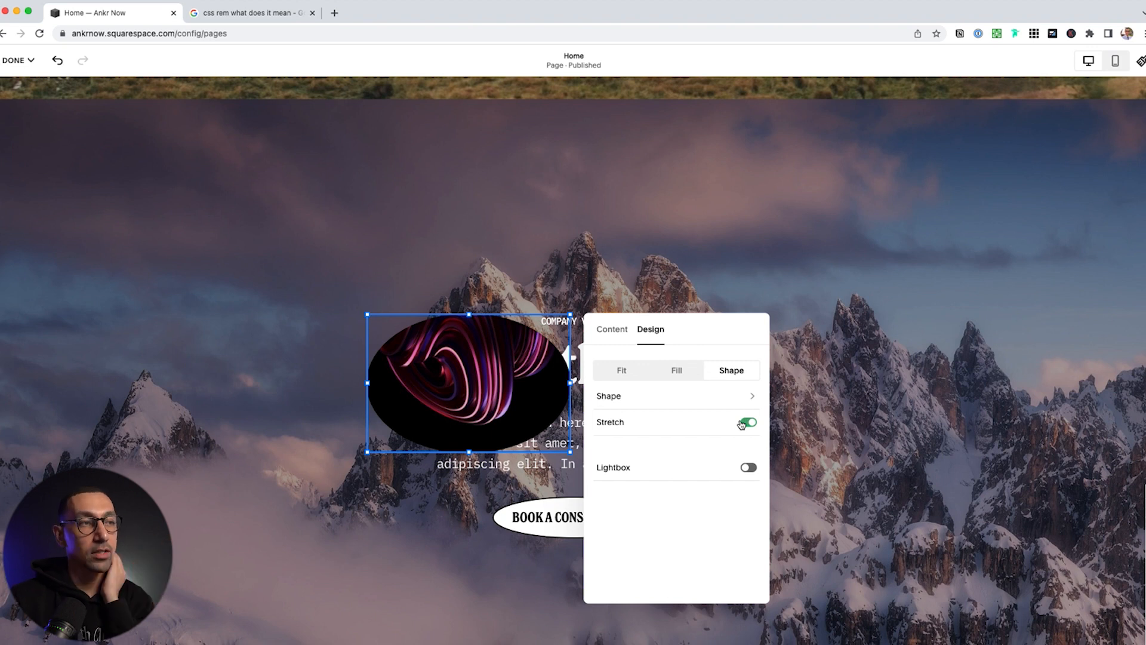
pyautogui.click(744, 423)
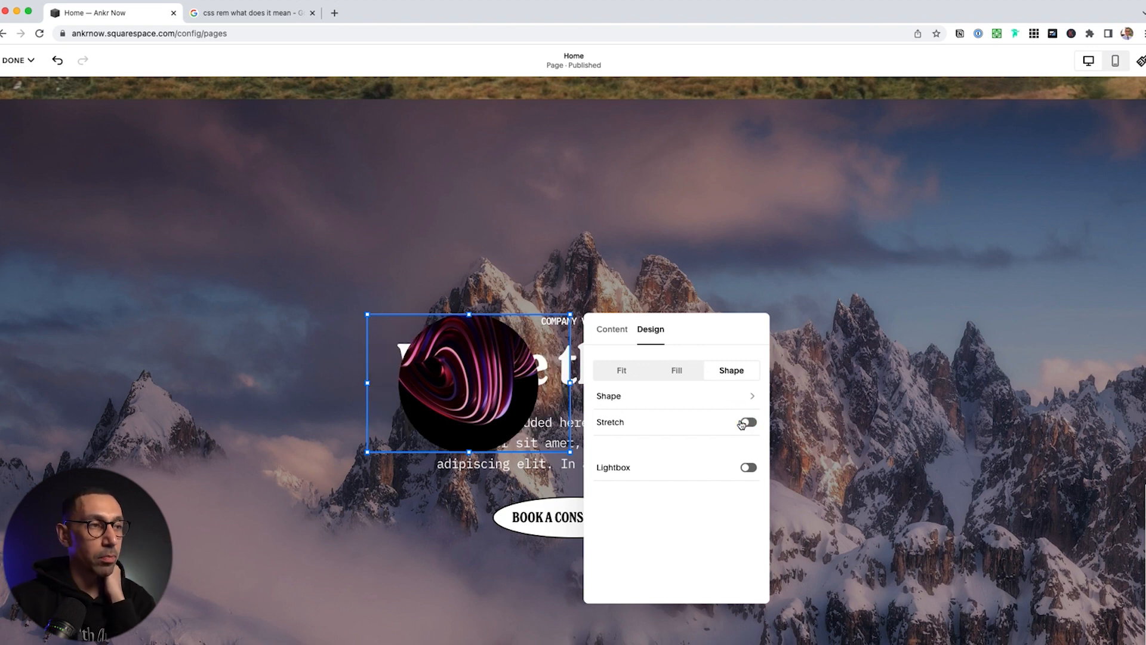
# Review the image's Content settings, close the panel and reselect the circular image
pyautogui.click(612, 329)
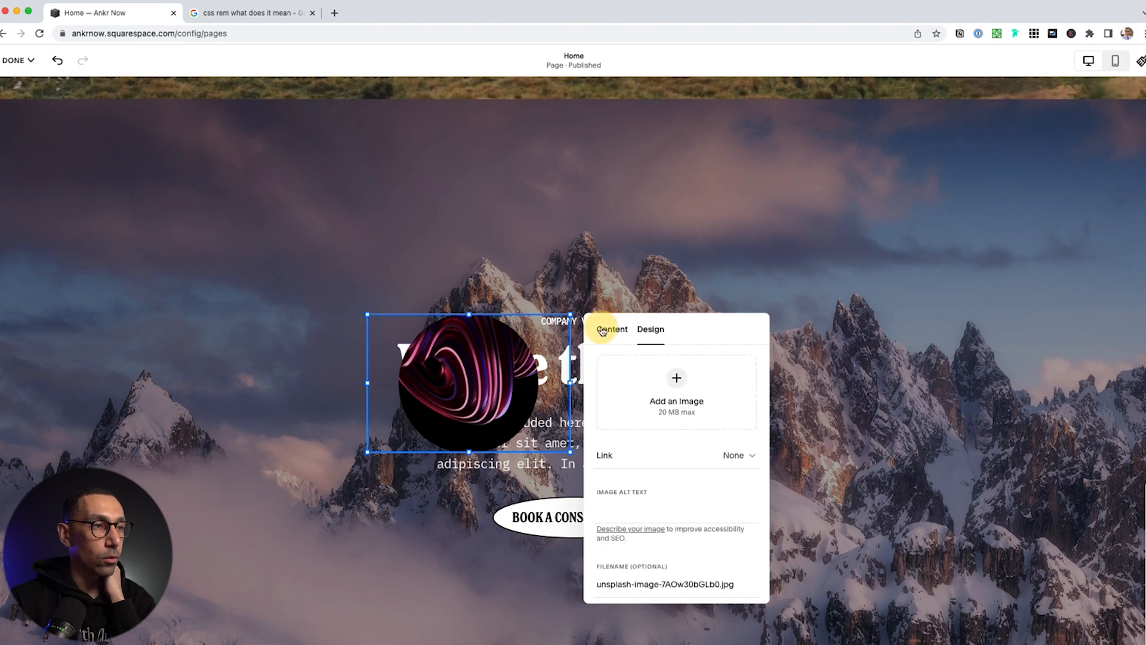
pyautogui.scroll(-3, 643, 453)
pyautogui.scroll(3, 643, 453)
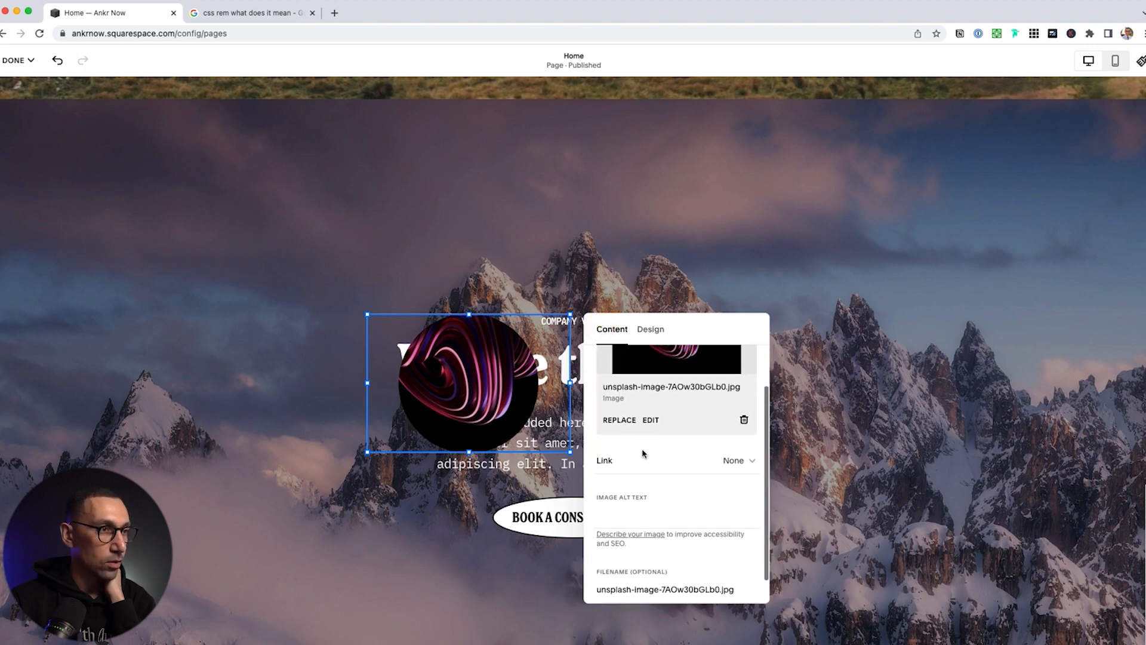
pyautogui.click(532, 243)
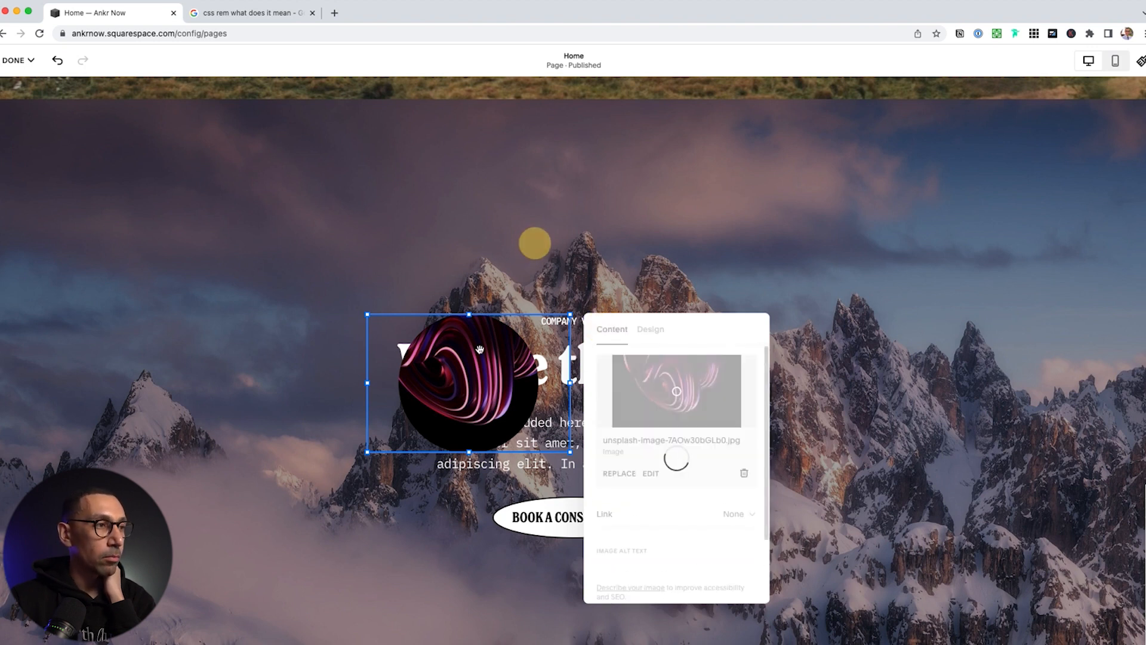
pyautogui.click(414, 418)
# Enlarge the circular image and try left, right and centre alignment, leaving it centred
pyautogui.moveTo(369, 452); pyautogui.dragTo(238, 570)
pyautogui.click(264, 290)
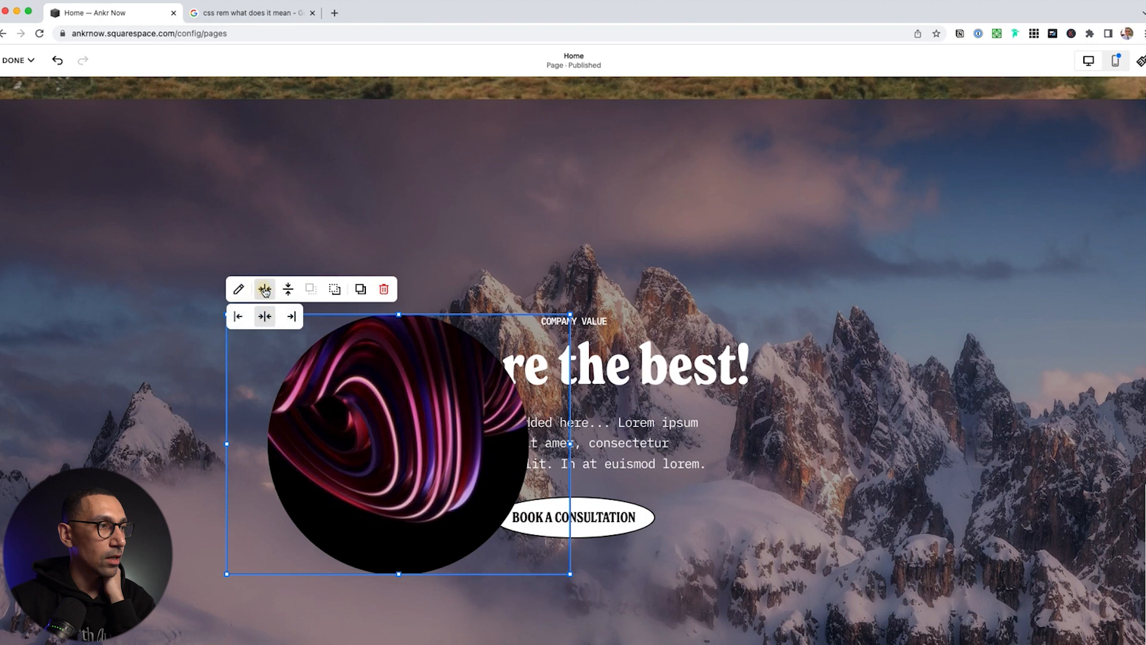
pyautogui.click(238, 316)
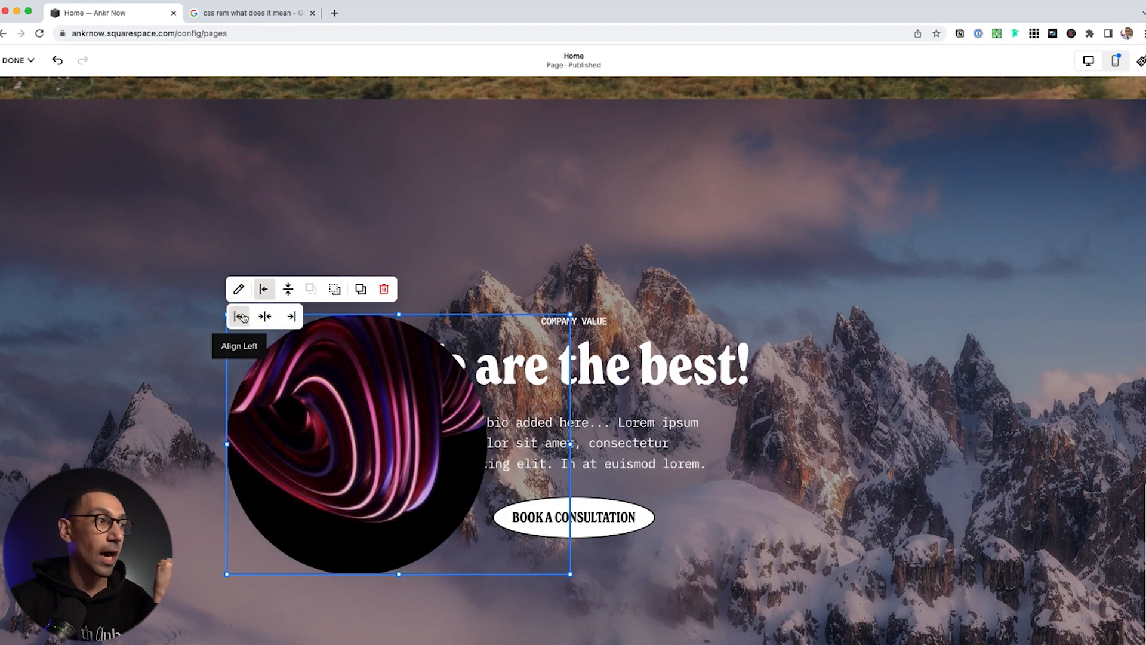
pyautogui.click(287, 317)
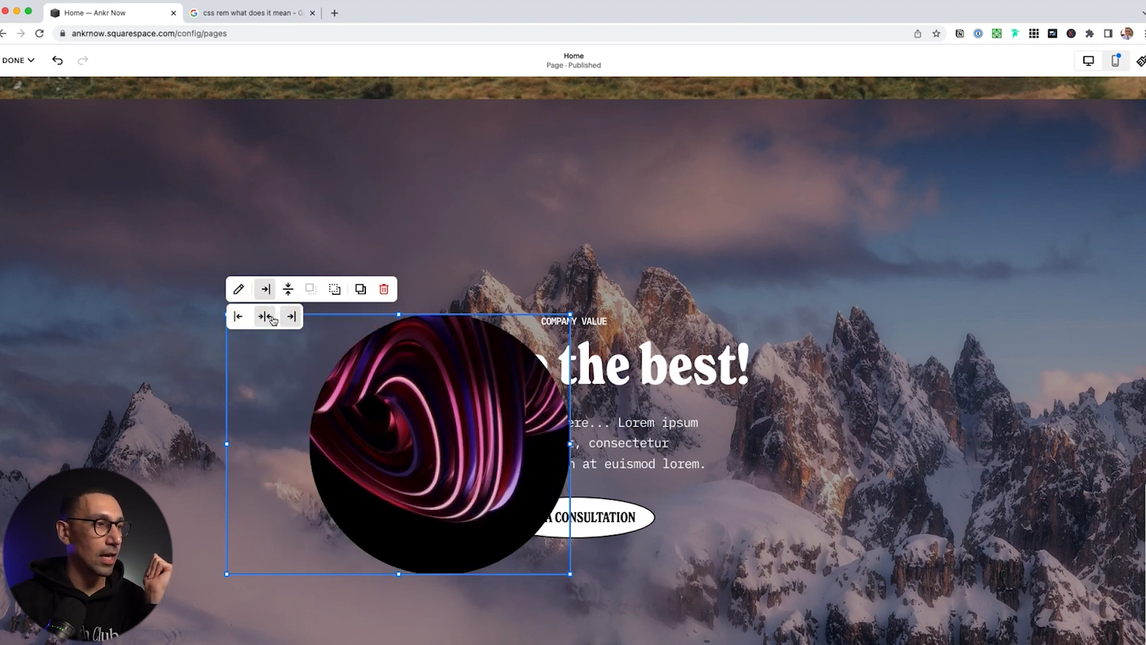
pyautogui.click(270, 318)
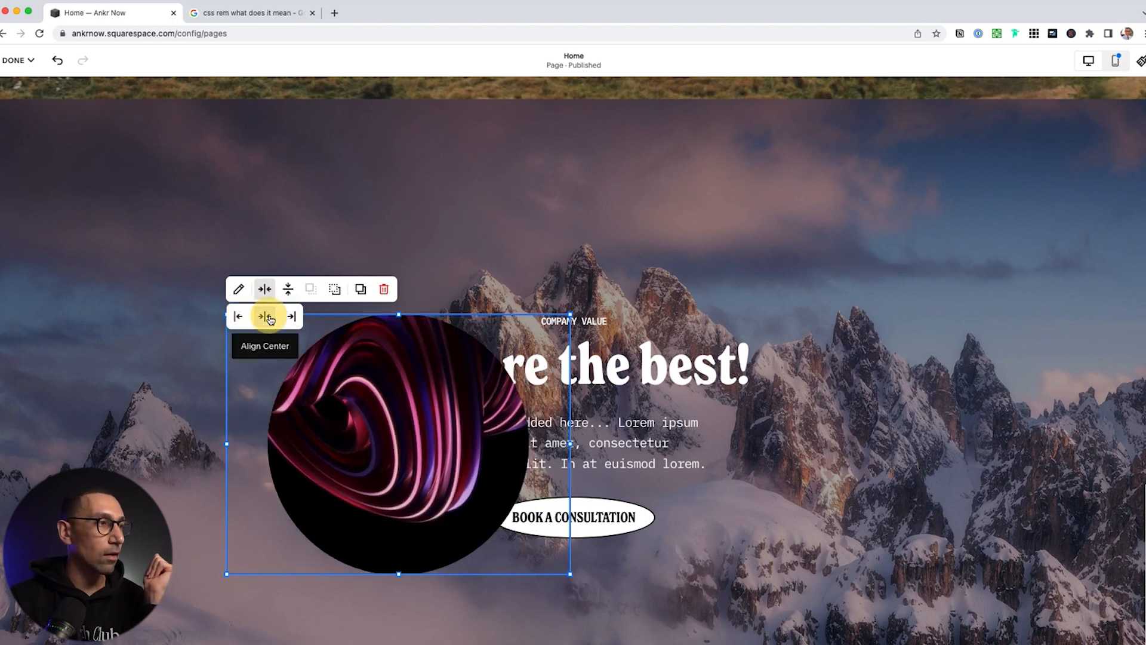
pyautogui.click(289, 290)
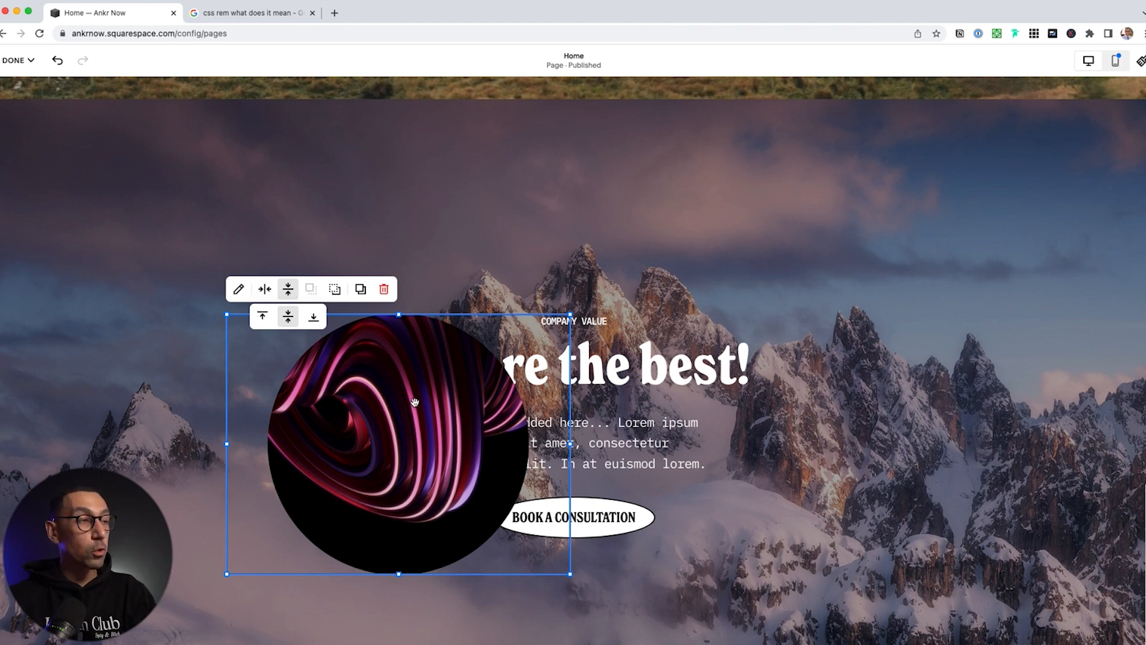
# Move the image block left and extend its left edge toward the hero's edge
pyautogui.click(757, 394)
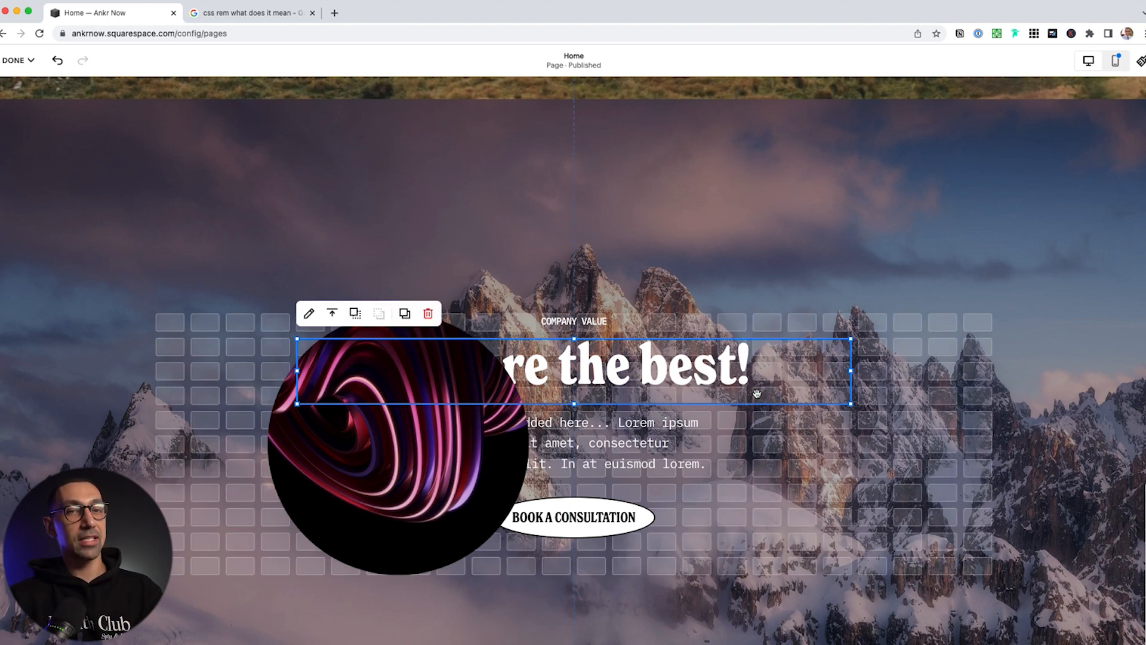
pyautogui.moveTo(395, 495); pyautogui.dragTo(324, 493)
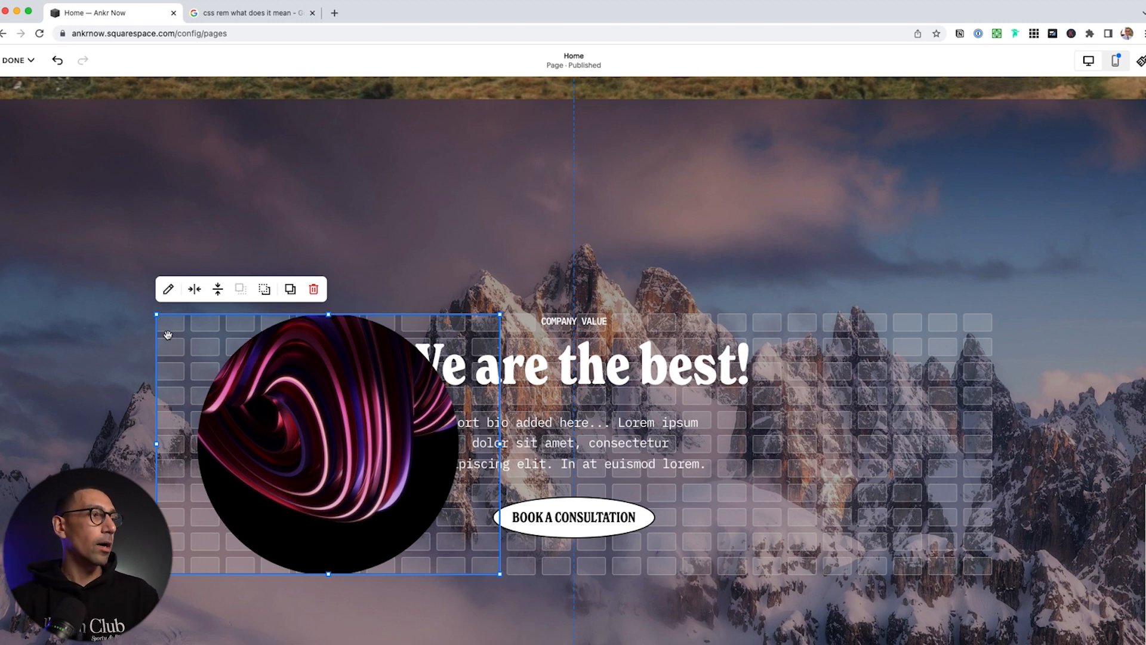
pyautogui.moveTo(158, 447); pyautogui.dragTo(19, 450)
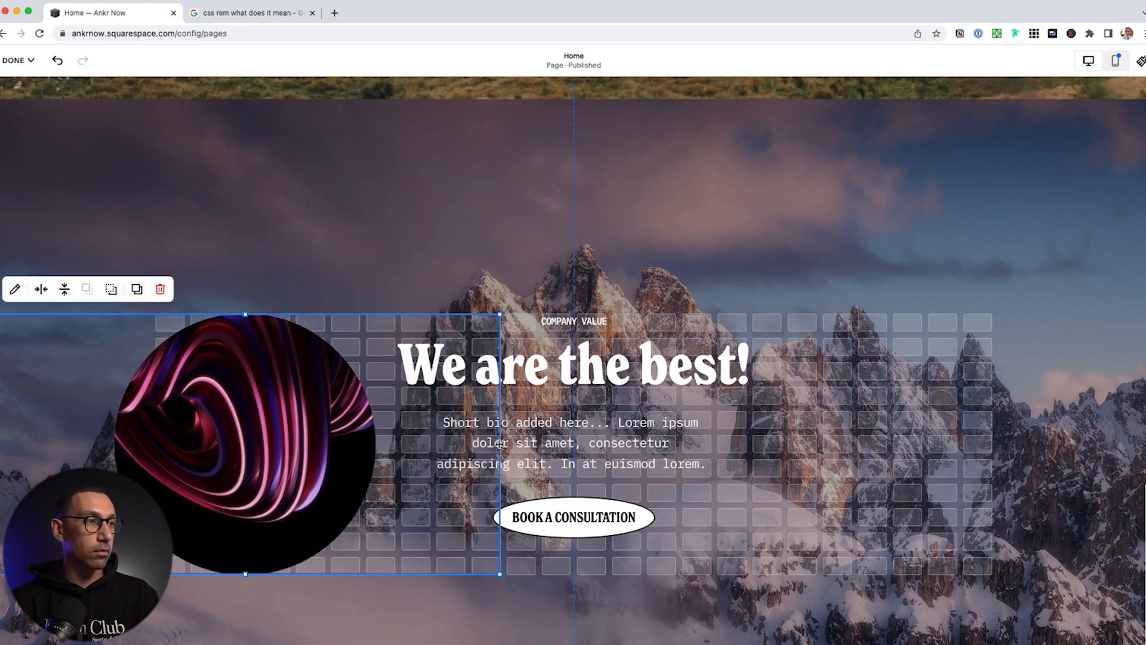
pyautogui.scroll(-10, 508, 454)
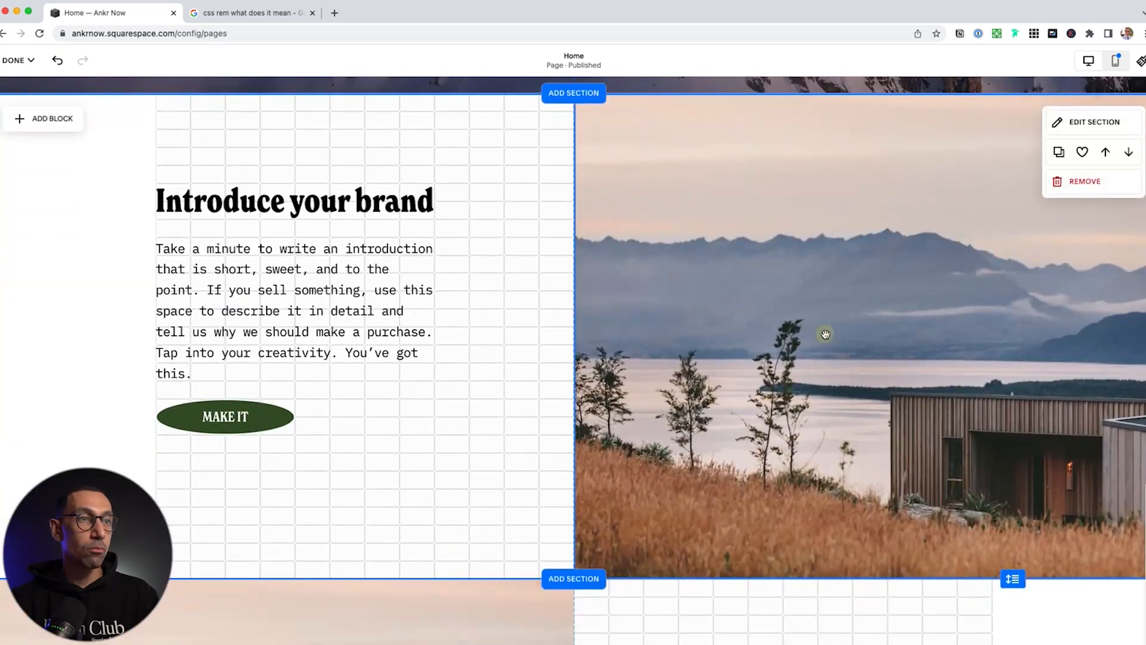
pyautogui.click(825, 334)
pyautogui.moveTo(1141, 336); pyautogui.dragTo(993, 324)
pyautogui.moveTo(854, 336); pyautogui.dragTo(1143, 335)
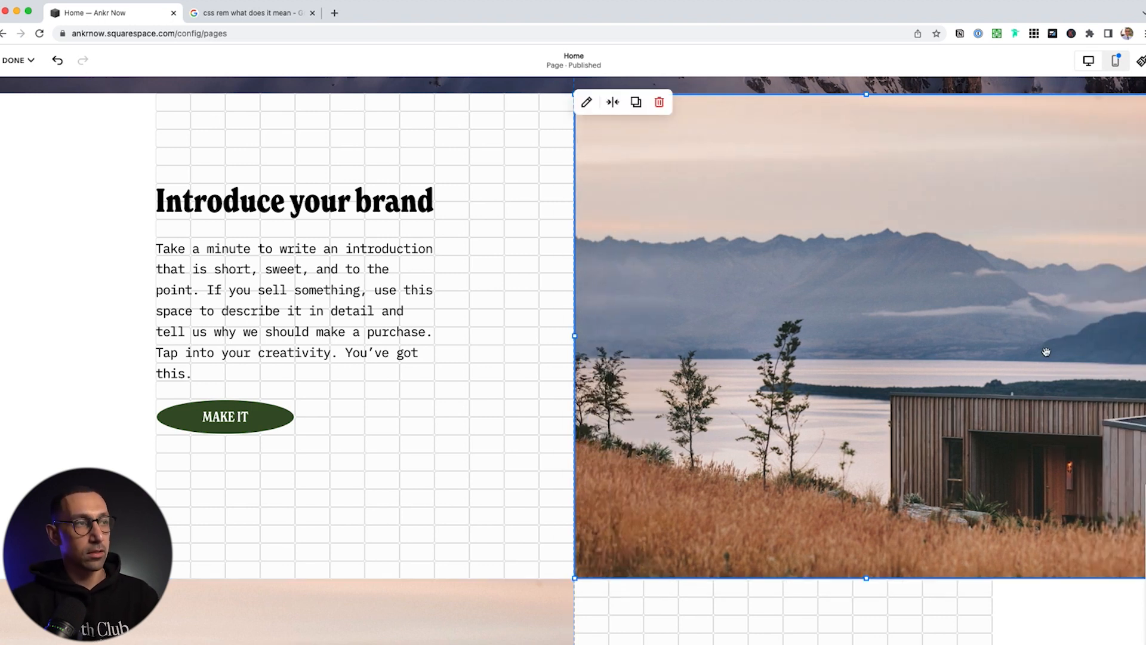
pyautogui.scroll(2, 739, 362)
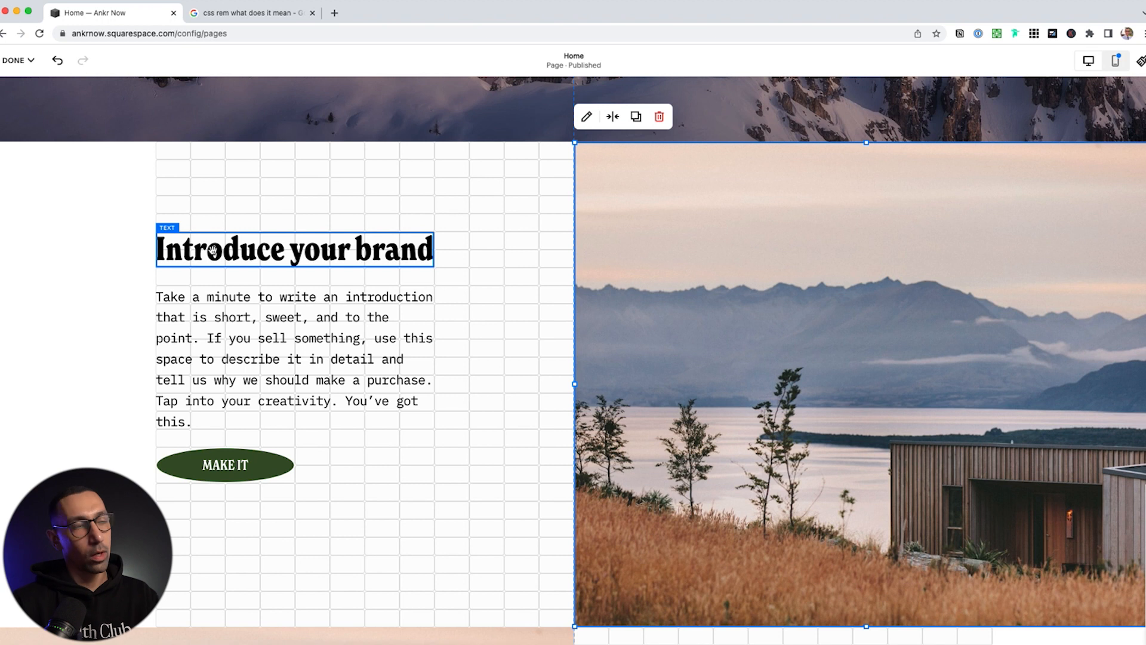
pyautogui.scroll(10, 213, 250)
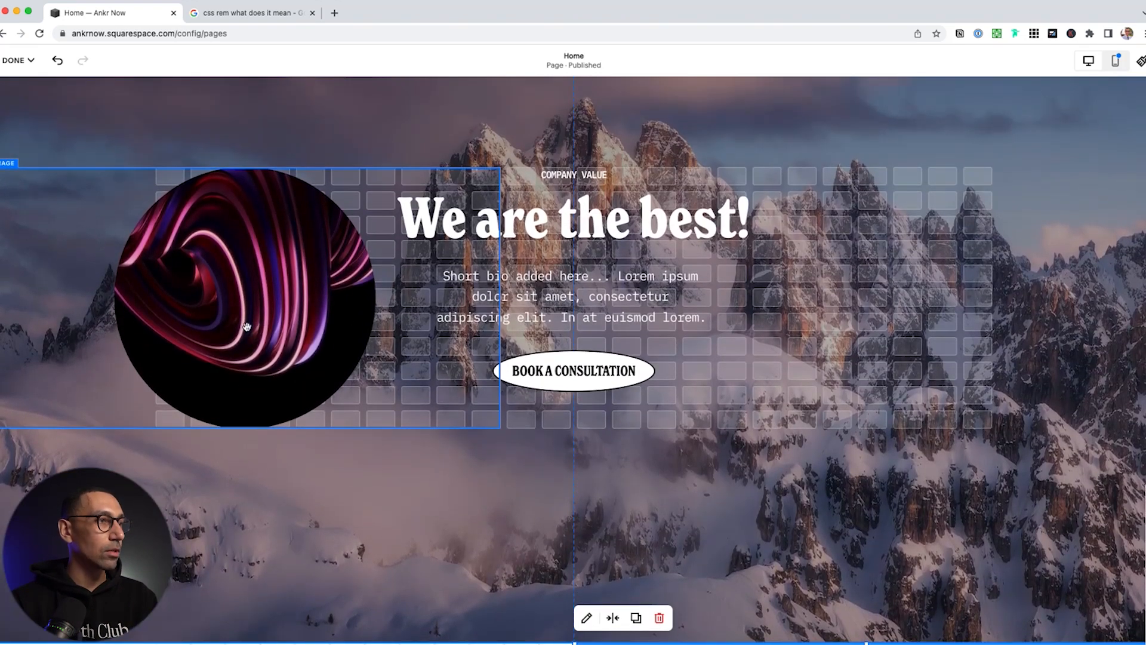
# Narrow the image block from the right so the circle sits partly cut off at the left edge
pyautogui.click(248, 323)
pyautogui.moveTo(500, 298); pyautogui.dragTo(251, 289)
pyautogui.click(18, 59)
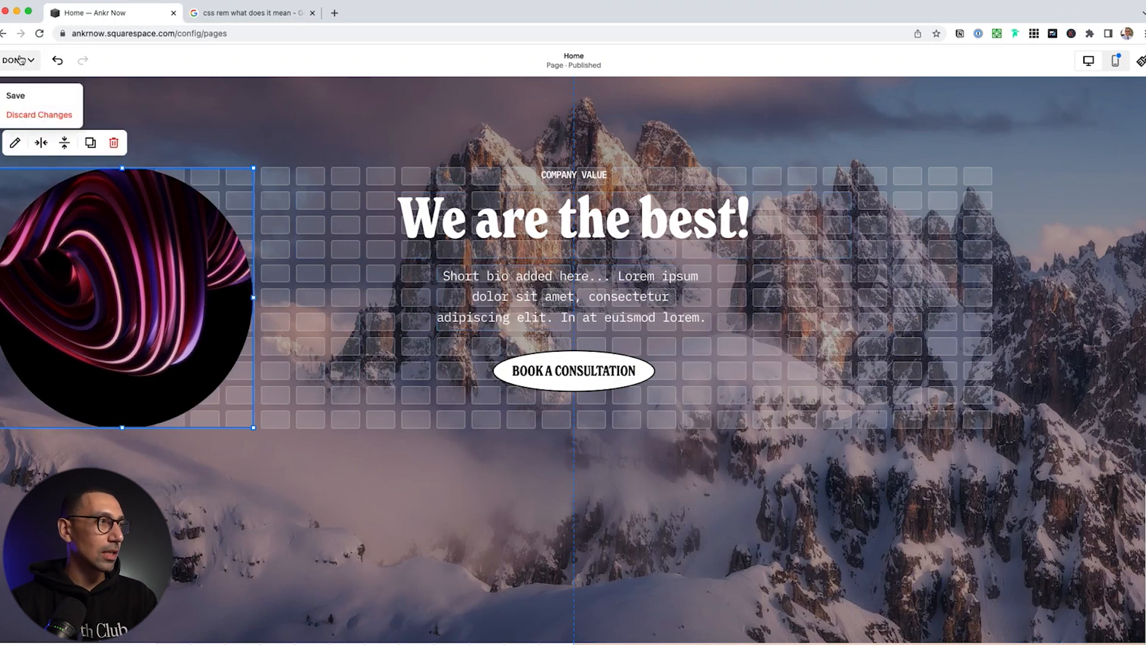
pyautogui.click(27, 94)
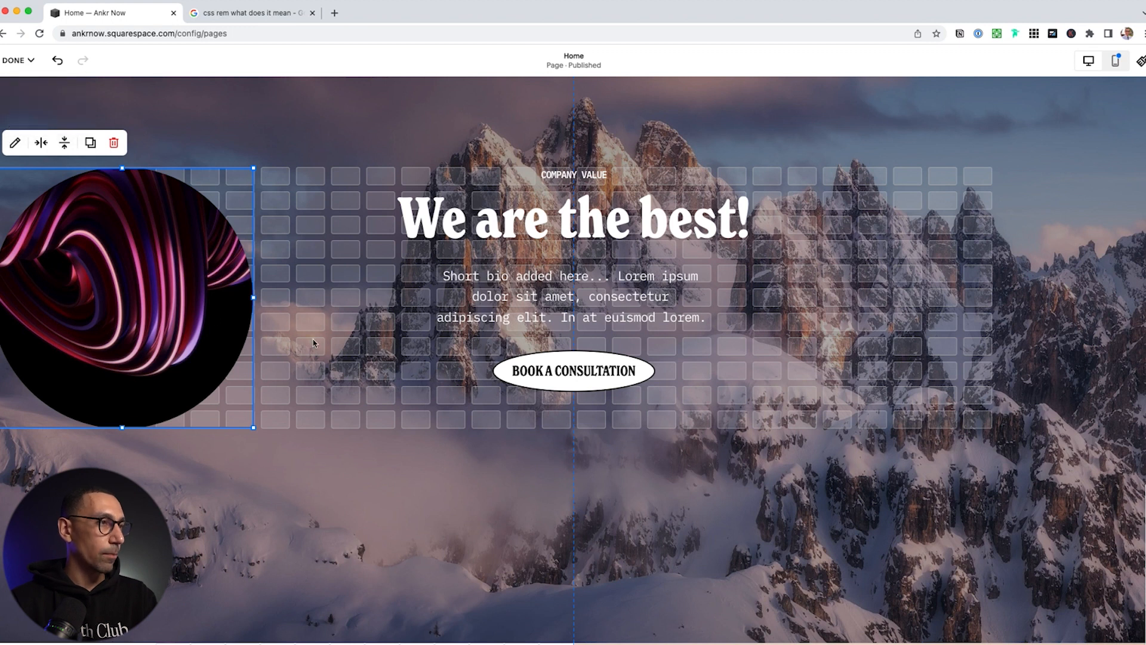
pyautogui.doubleClick(116, 257)
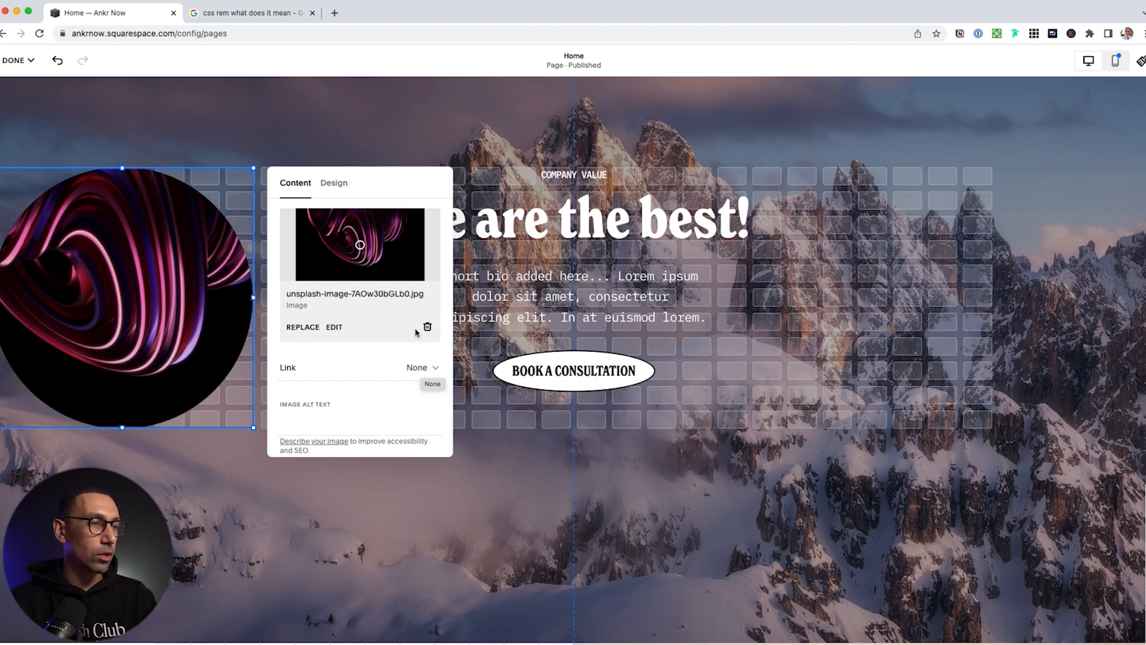
pyautogui.click(819, 362)
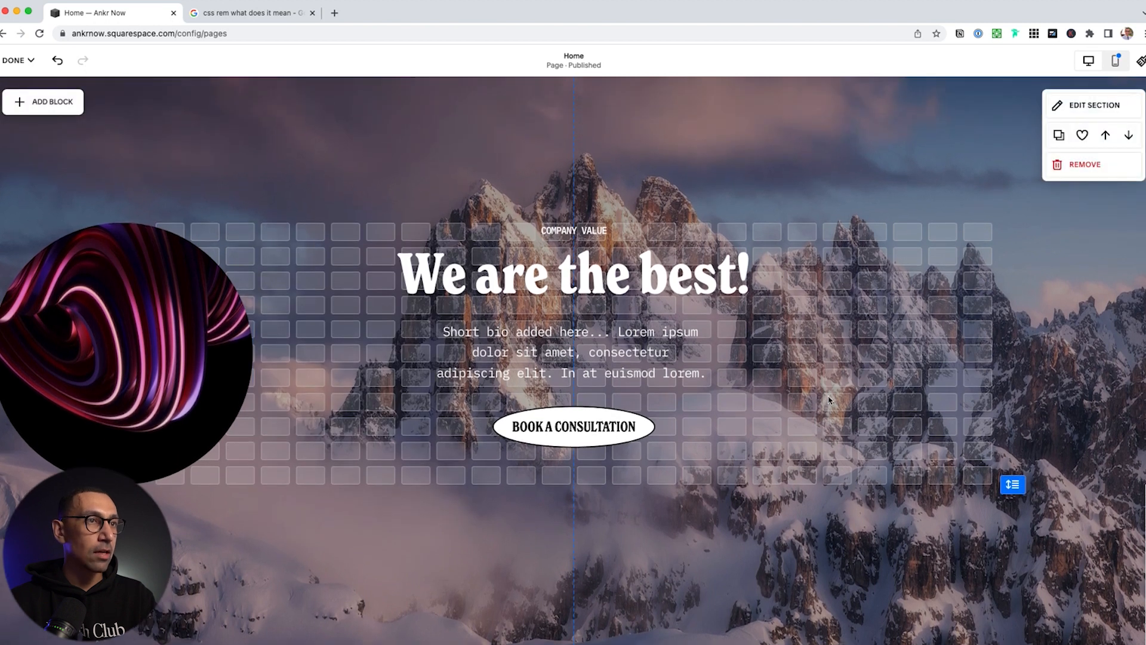
# Switch to mobile view and set the hero section's content alignment to middle
pyautogui.click(1117, 62)
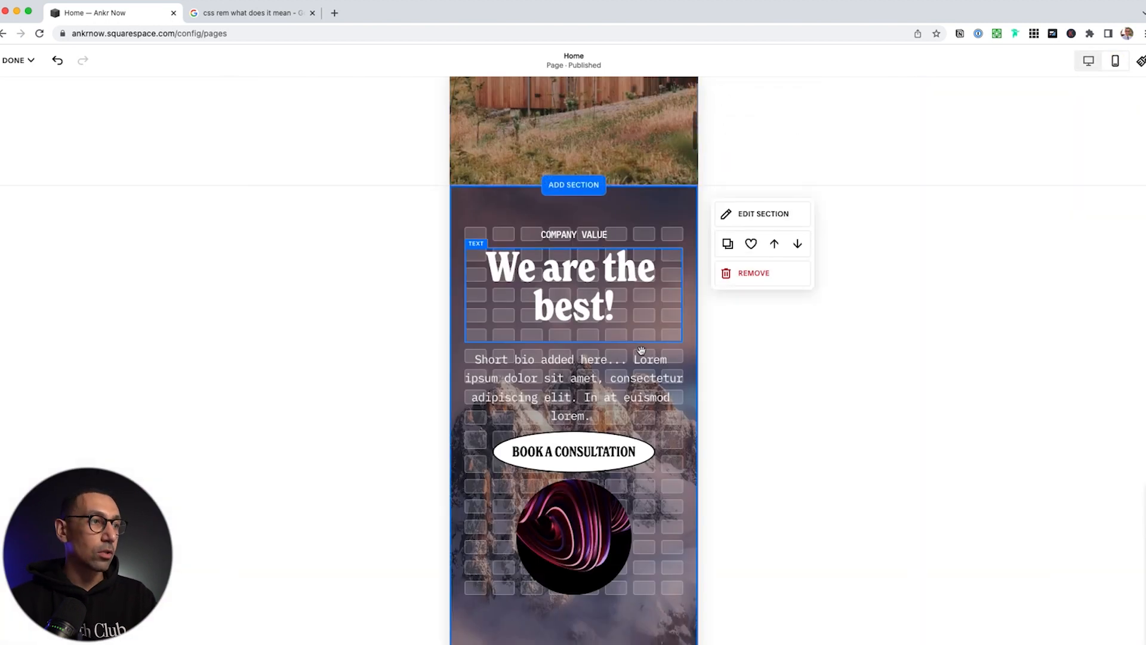
pyautogui.scroll(-5, 609, 478)
pyautogui.scroll(2, 606, 508)
pyautogui.click(606, 509)
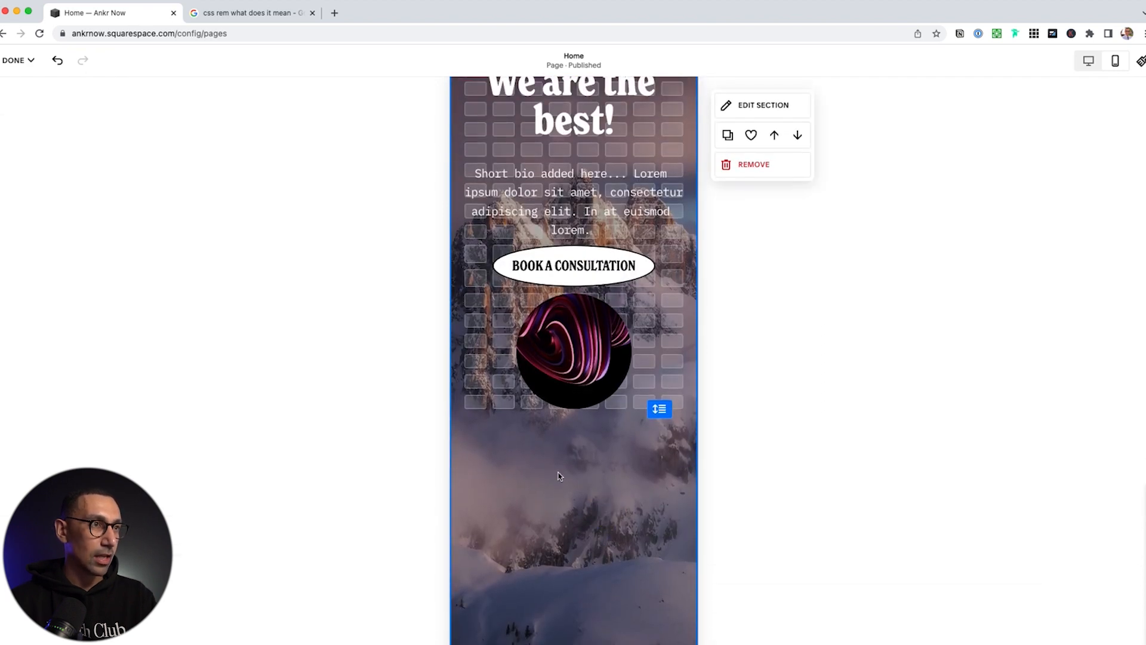
pyautogui.scroll(2, 557, 473)
pyautogui.click(751, 120)
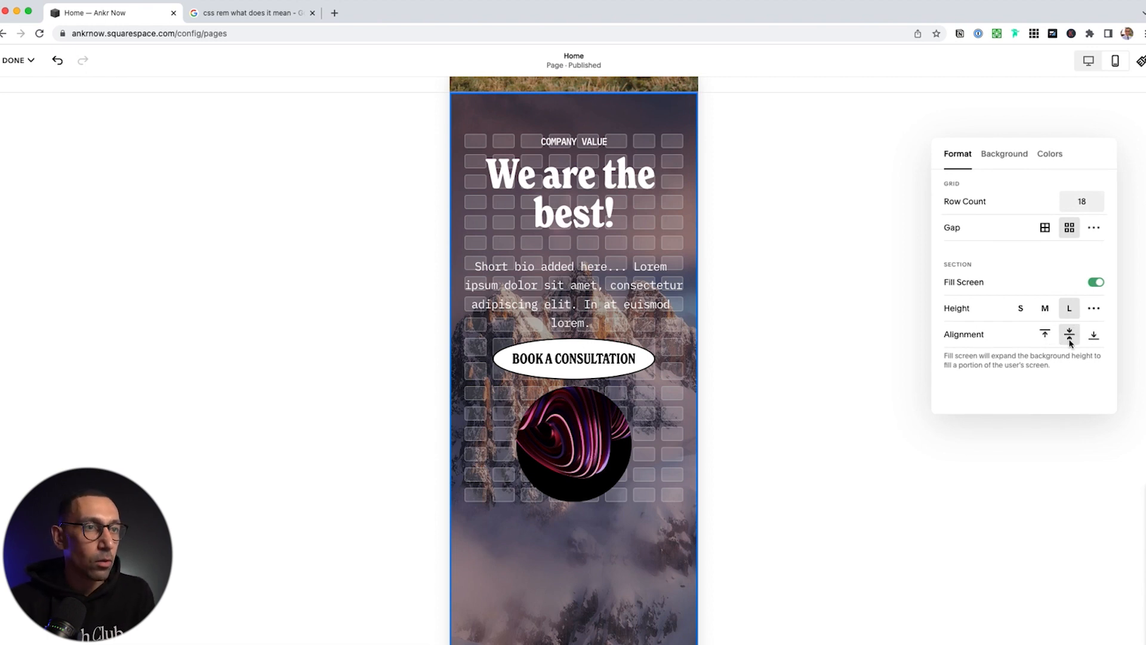
pyautogui.click(1046, 335)
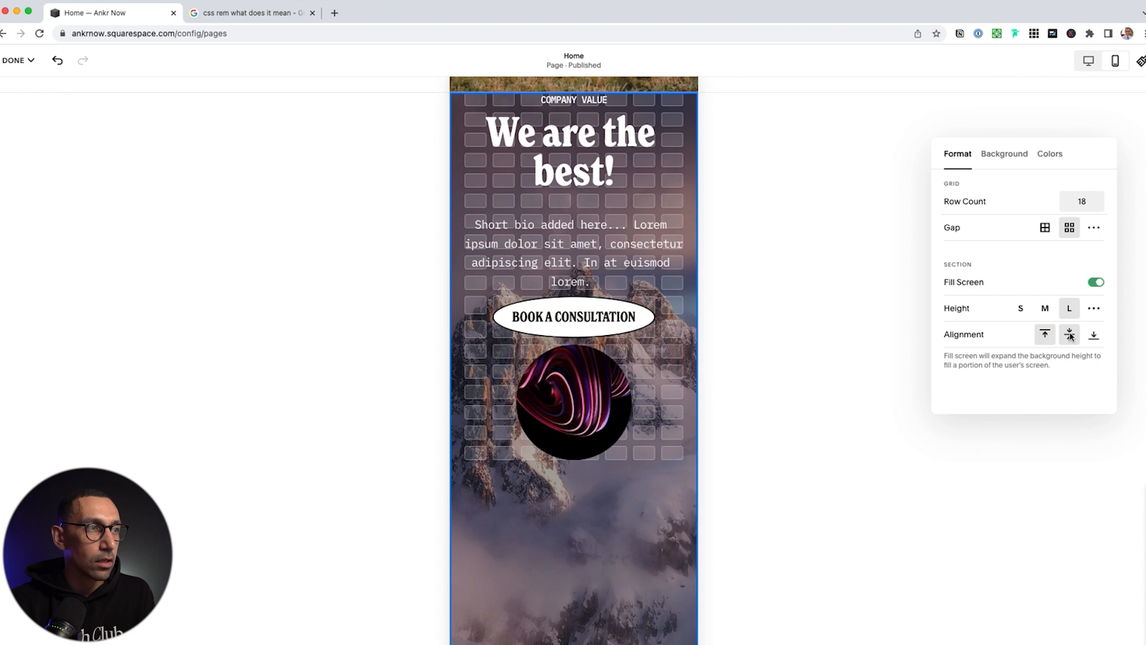
pyautogui.click(1070, 335)
pyautogui.click(590, 539)
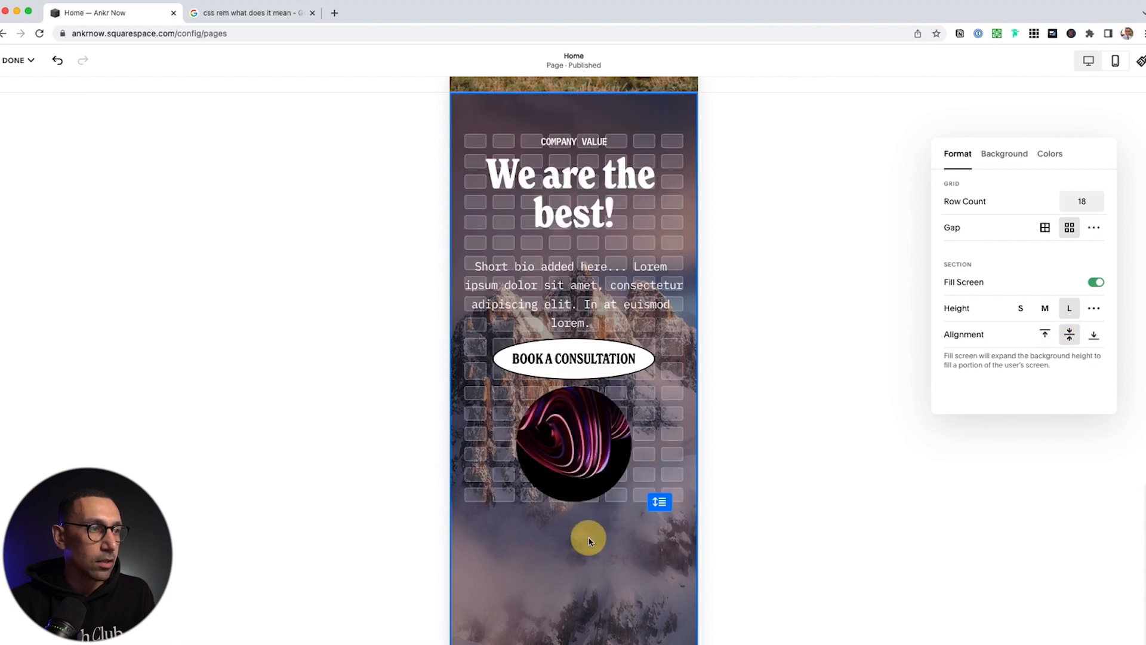
# Test then restore the section height, and scroll the mobile preview to check the stacked layout
pyautogui.scroll(-3, 605, 558)
pyautogui.moveTo(661, 327); pyautogui.dragTo(676, 295)
pyautogui.scroll(4, 597, 382)
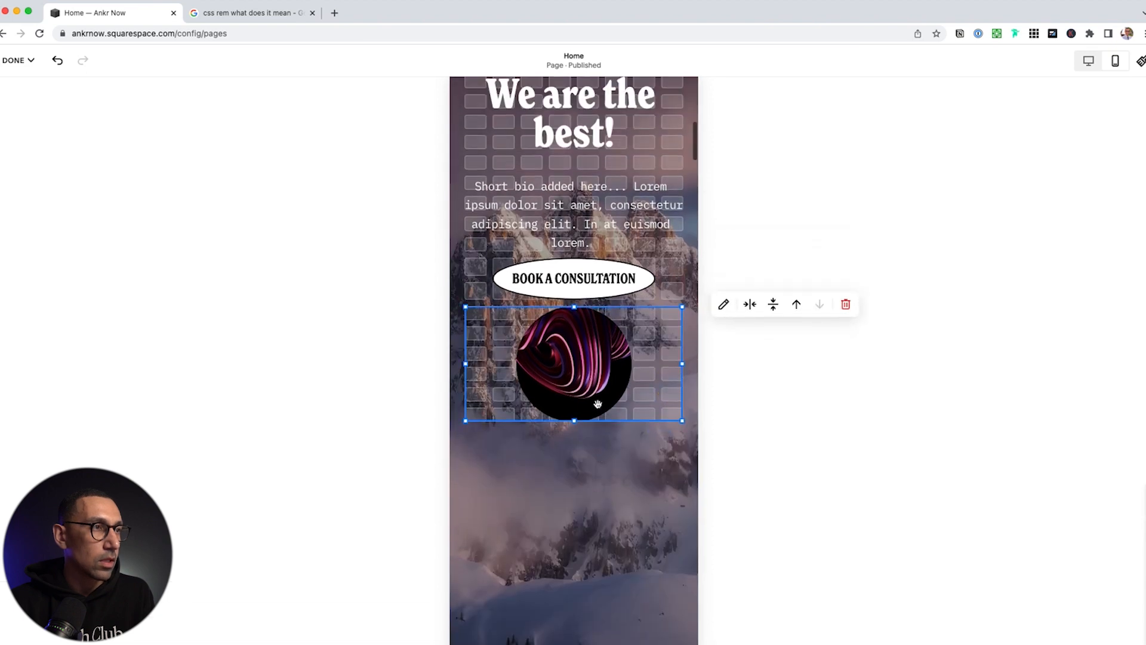
pyautogui.scroll(4, 597, 403)
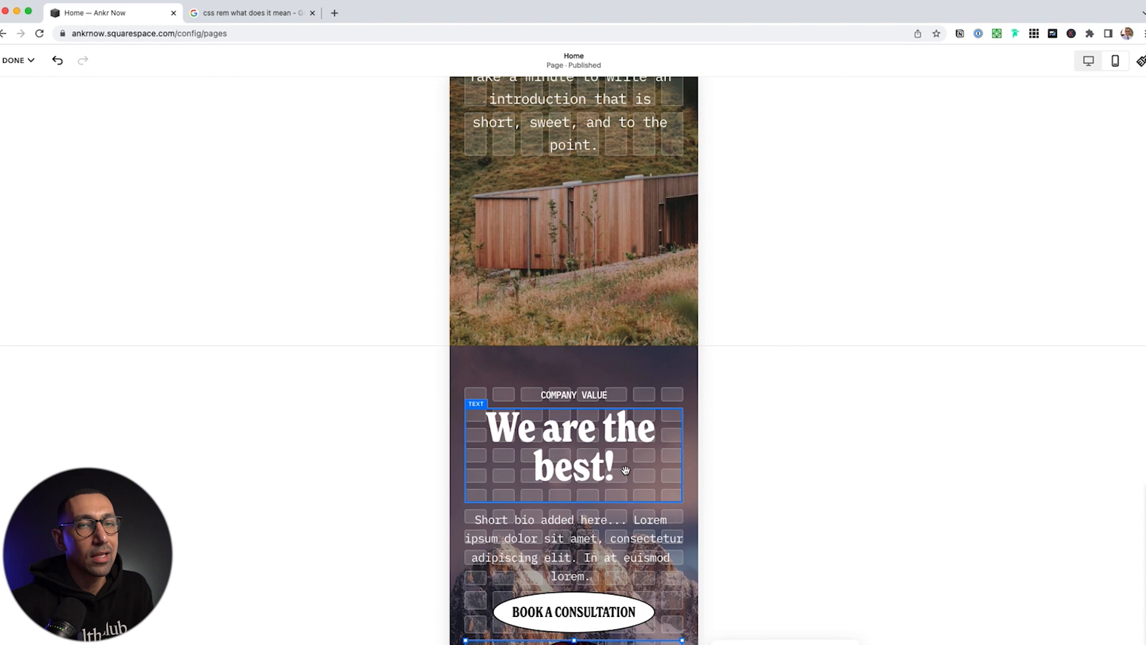
pyautogui.scroll(-3, 556, 537)
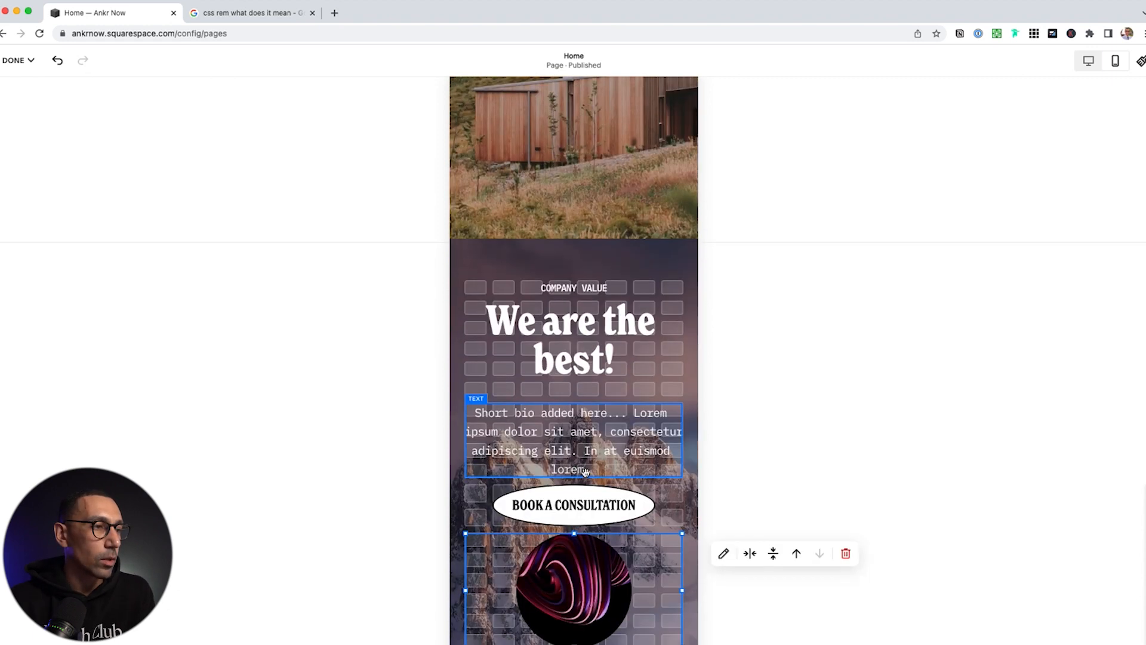
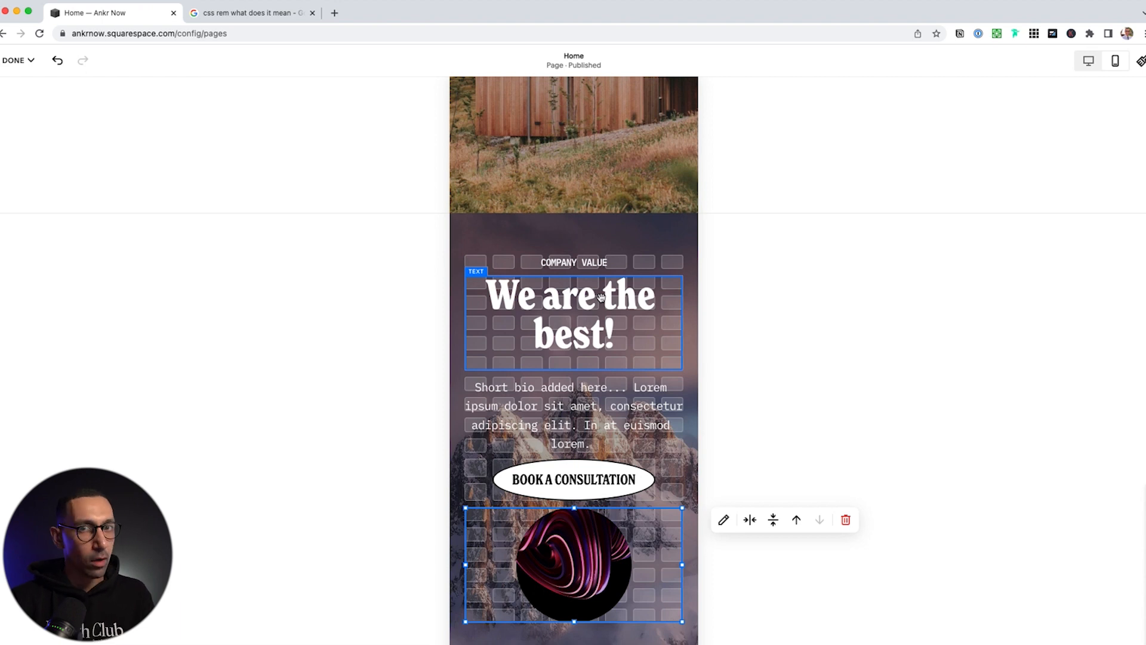
# Nudge the heading down and narrow the Book a Consultation button block on mobile
pyautogui.moveTo(587, 318)
pyautogui.mouseDown()
pyautogui.moveTo(583, 307)
pyautogui.moveTo(585, 387)
pyautogui.moveTo(585, 334)
pyautogui.mouseUp()
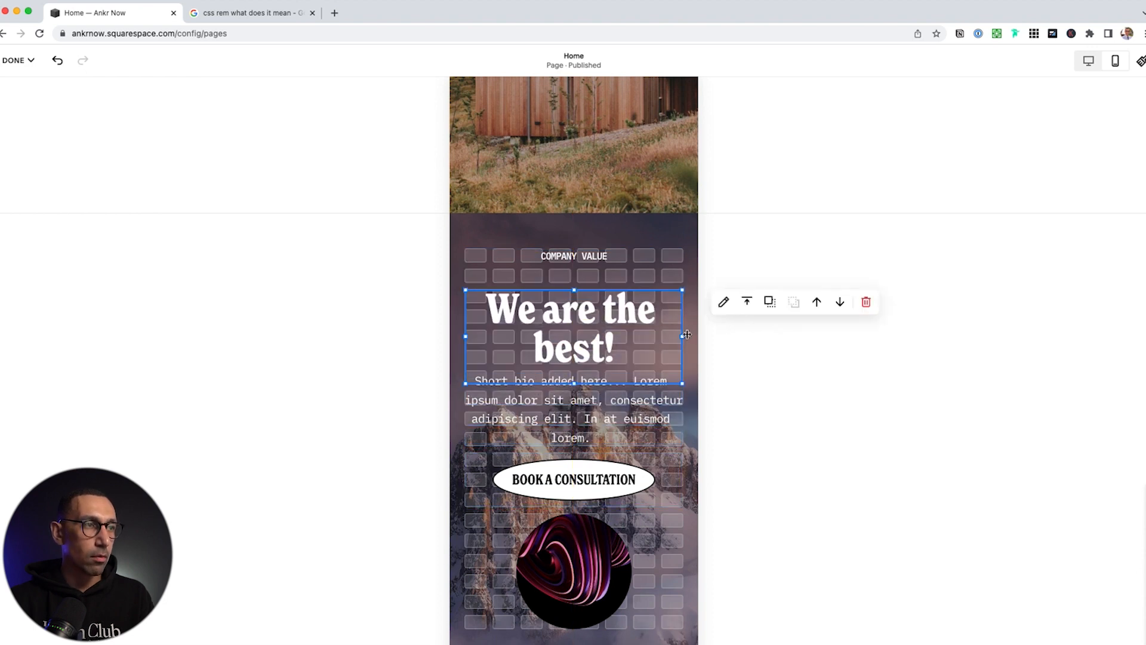
pyautogui.click(595, 481)
pyautogui.moveTo(680, 481)
pyautogui.mouseDown()
pyautogui.moveTo(561, 484)
pyautogui.moveTo(711, 474)
pyautogui.moveTo(696, 477)
pyautogui.mouseUp()
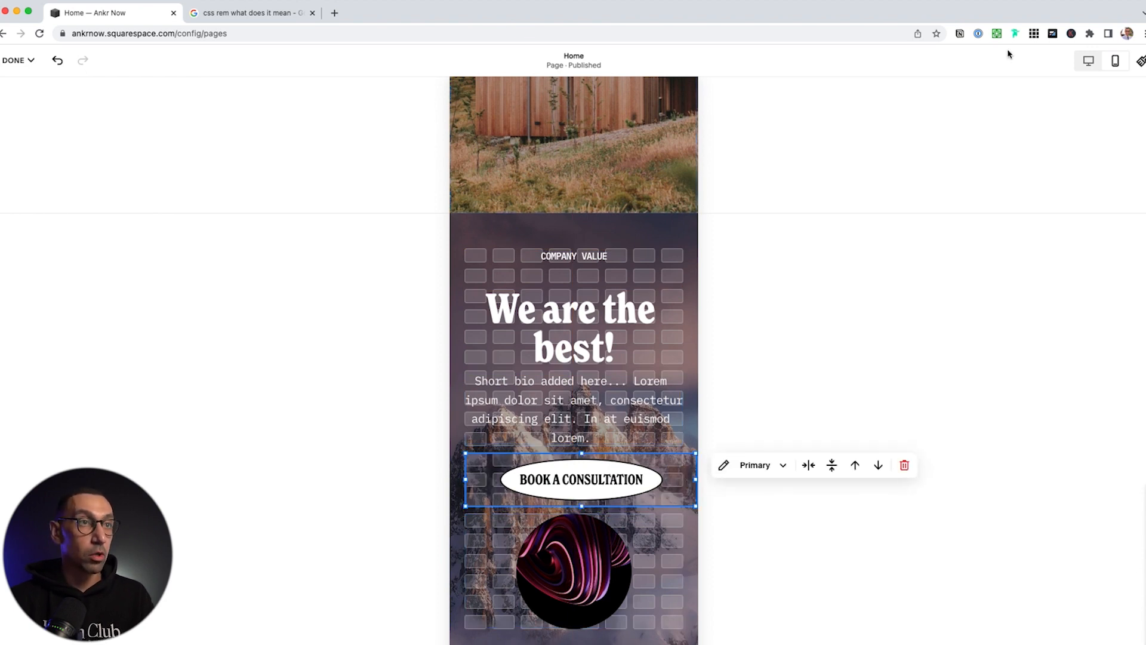
pyautogui.click(1089, 61)
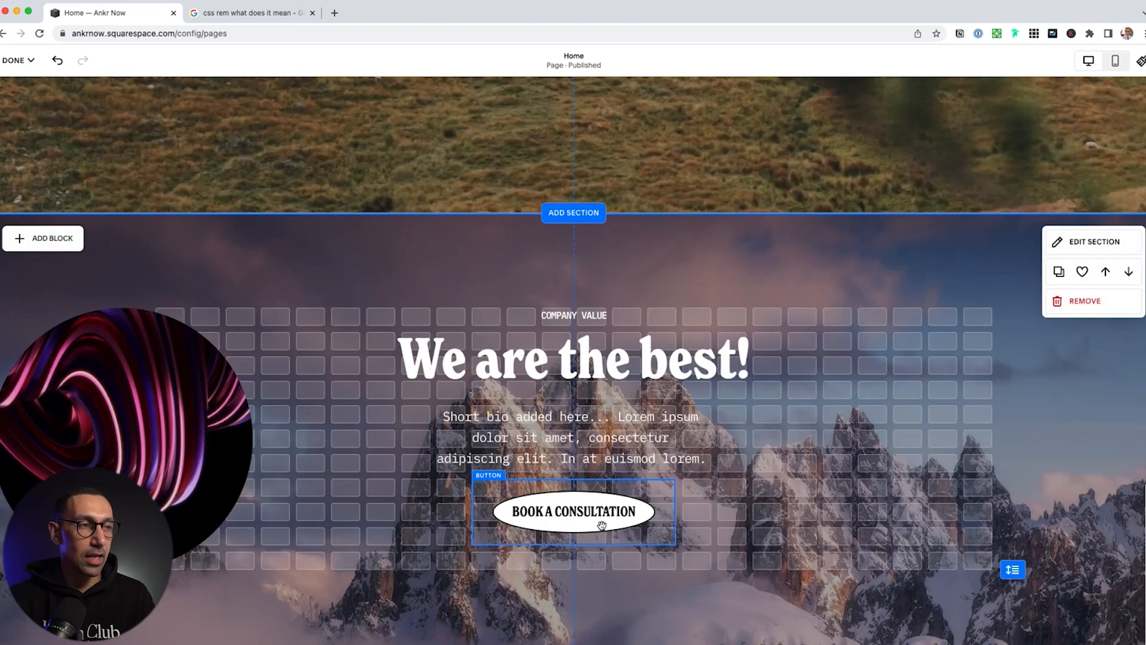
pyautogui.click(1118, 62)
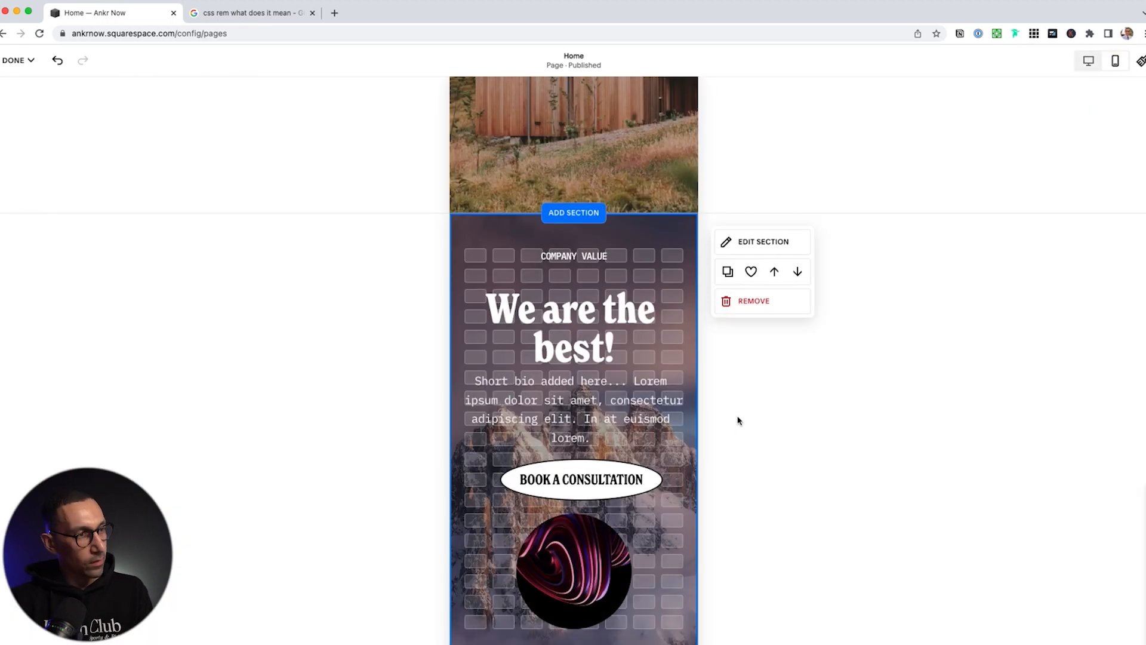
# Left-align the Book a Consultation button in the mobile layout
pyautogui.click(607, 478)
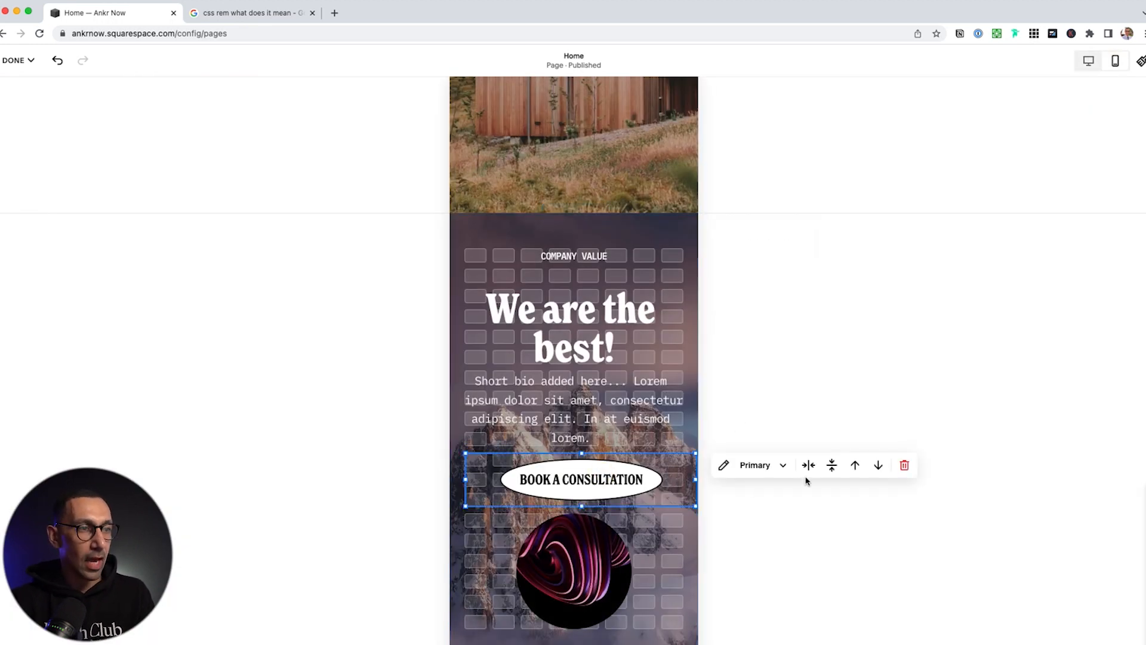
pyautogui.click(810, 470)
pyautogui.click(783, 493)
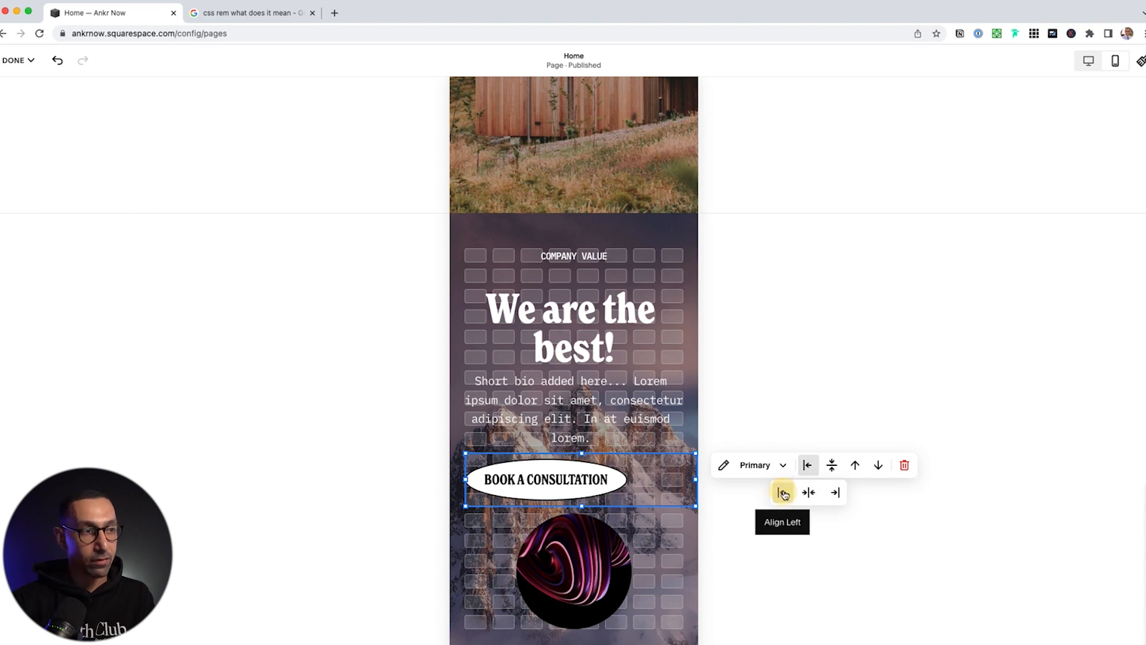
pyautogui.click(1088, 60)
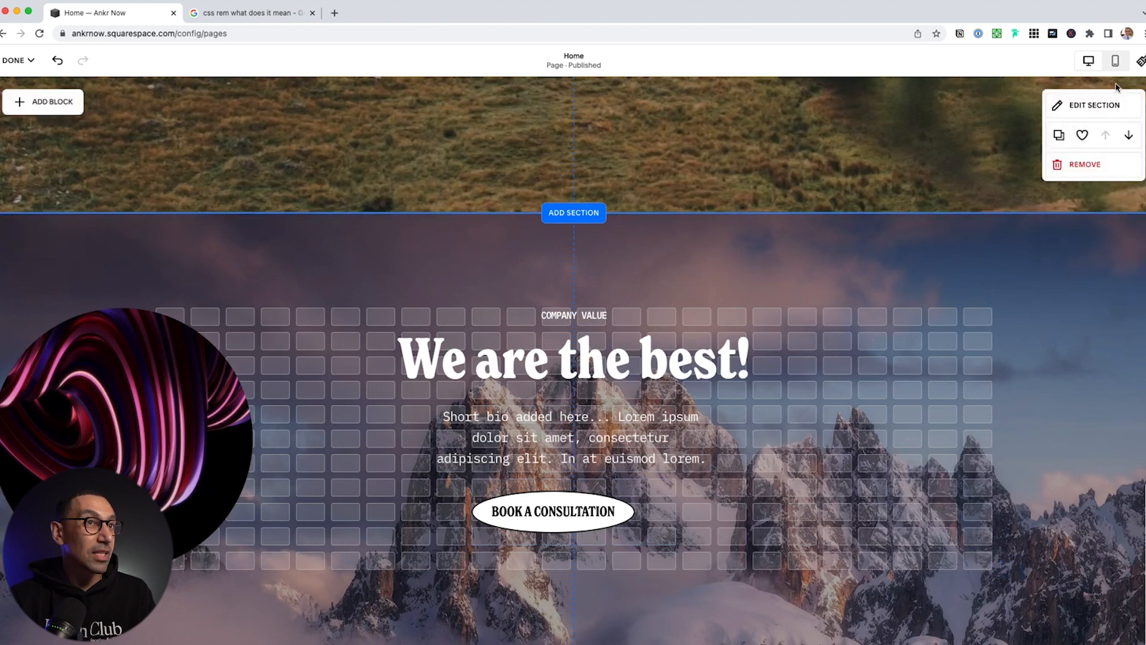
pyautogui.click(1116, 60)
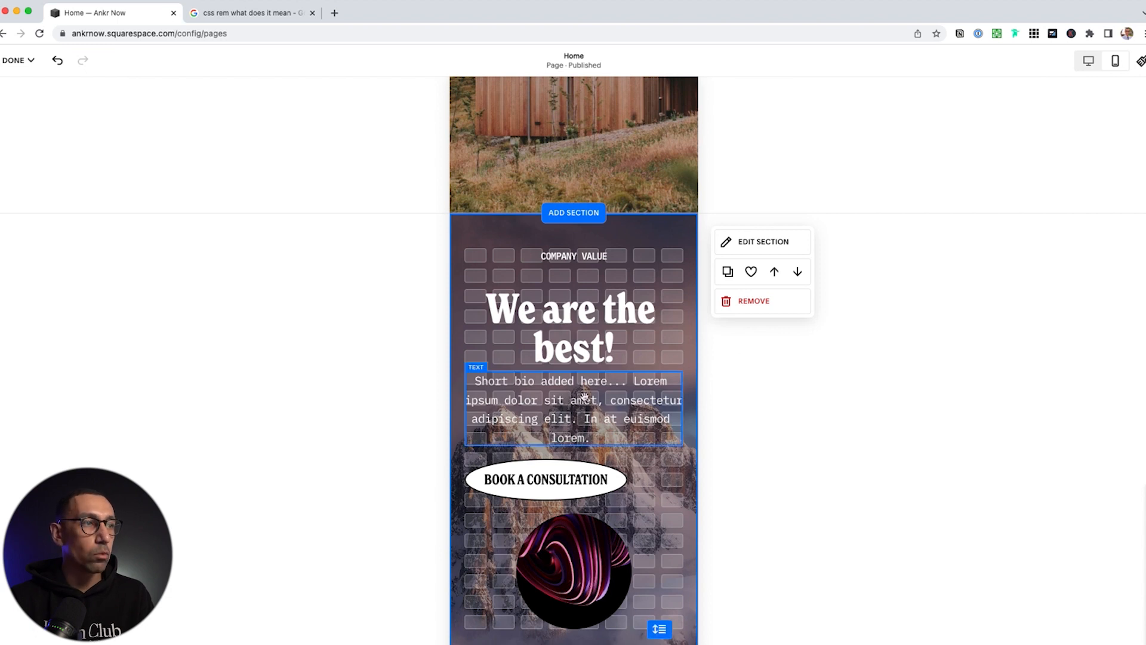
# Add a second '!' to the heading and break it onto a new line after 'We are'
pyautogui.click(605, 336)
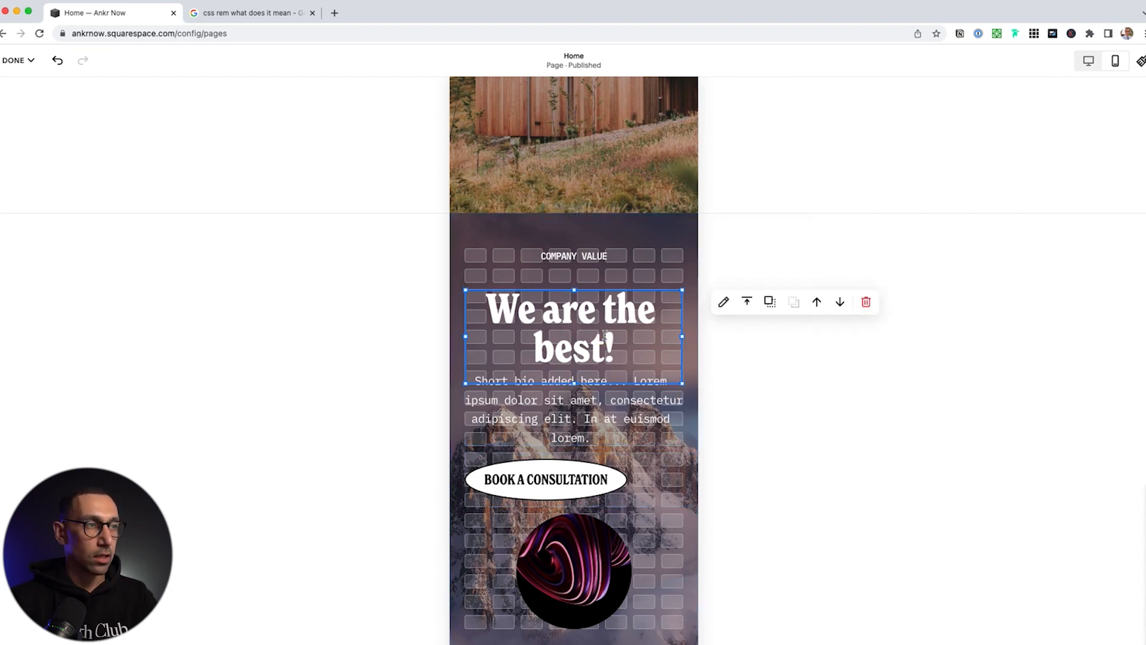
pyautogui.click(617, 345)
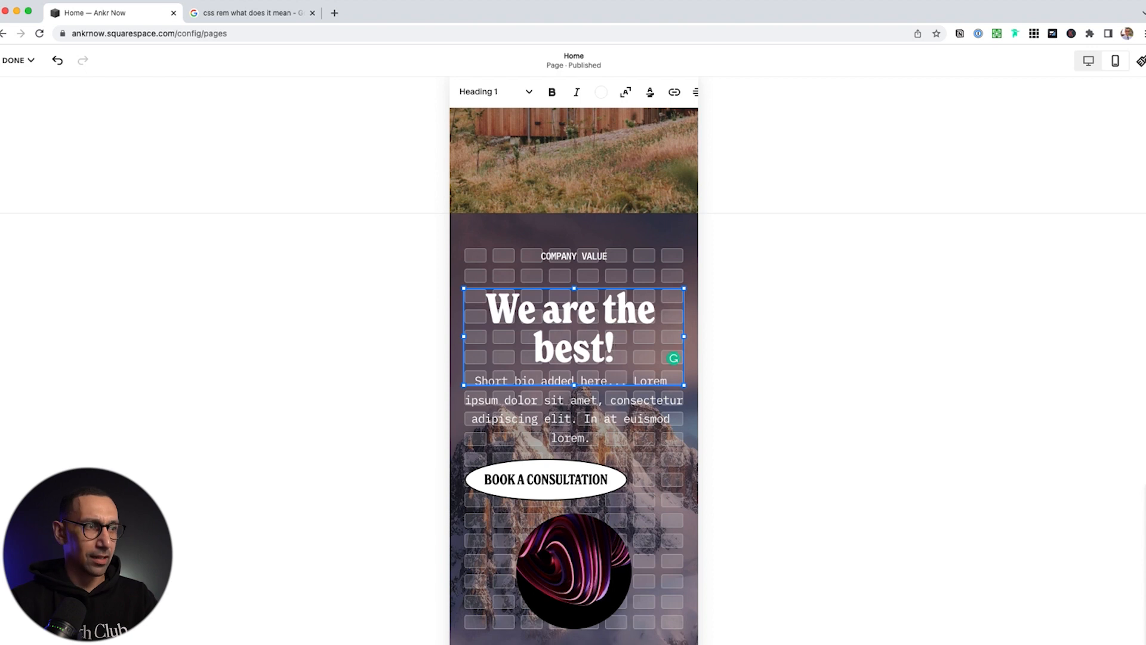
pyautogui.write('!')
pyautogui.click(607, 311)
pyautogui.press('Return')
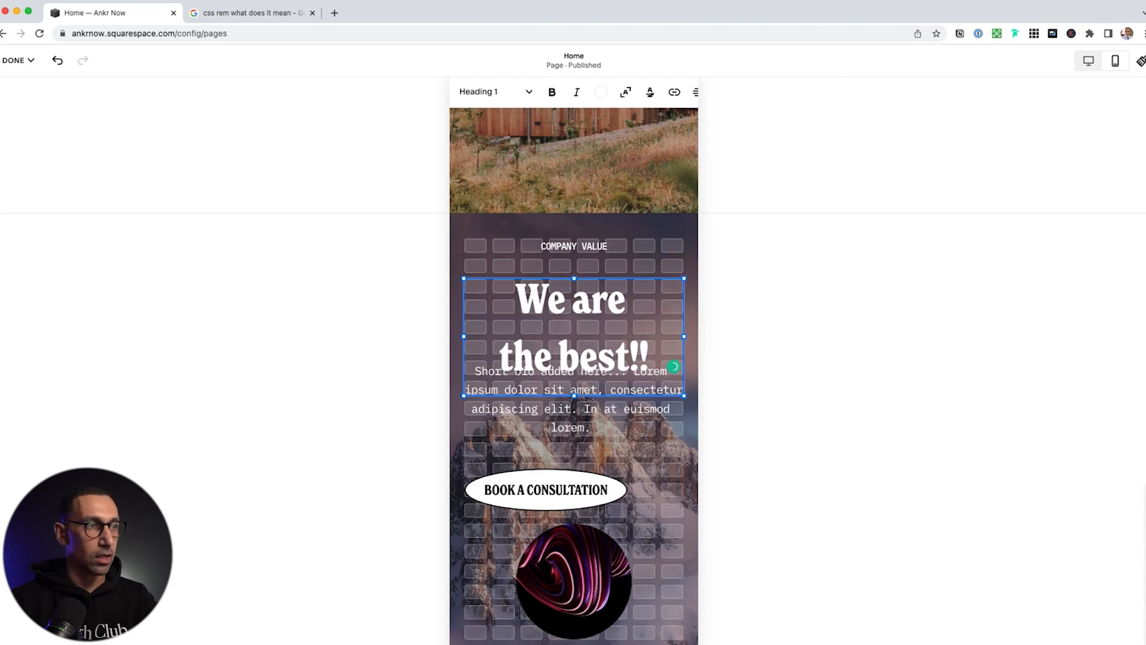
pyautogui.press('BackSpace')
pyautogui.press('Return')
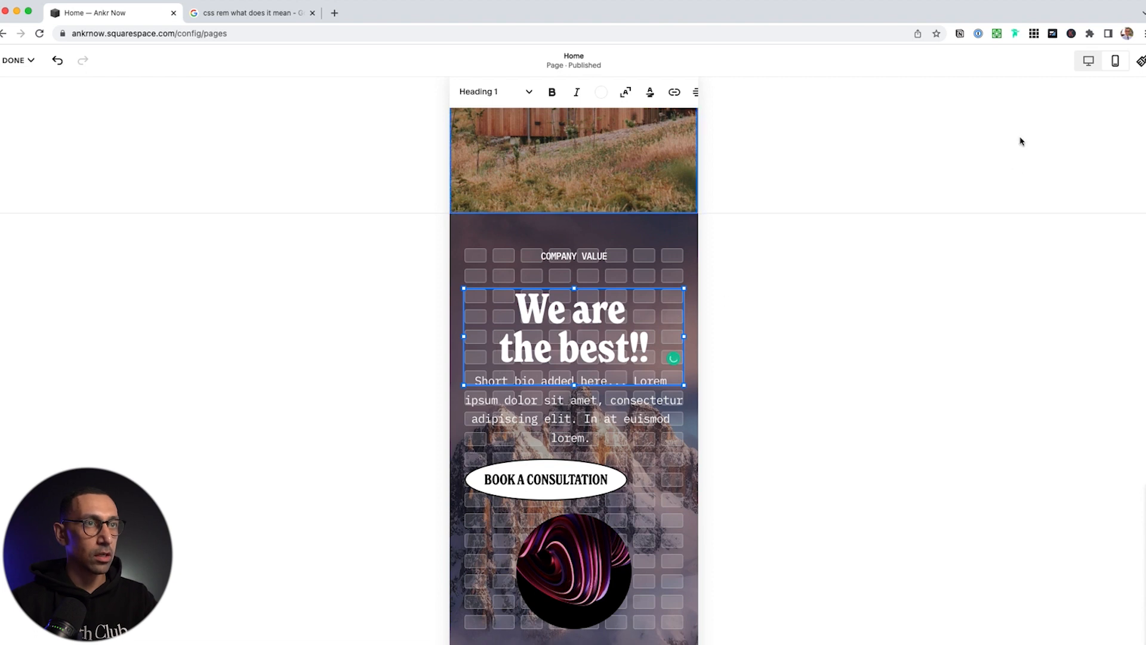
# Centre the consultation button in the desktop layout
pyautogui.click(1087, 63)
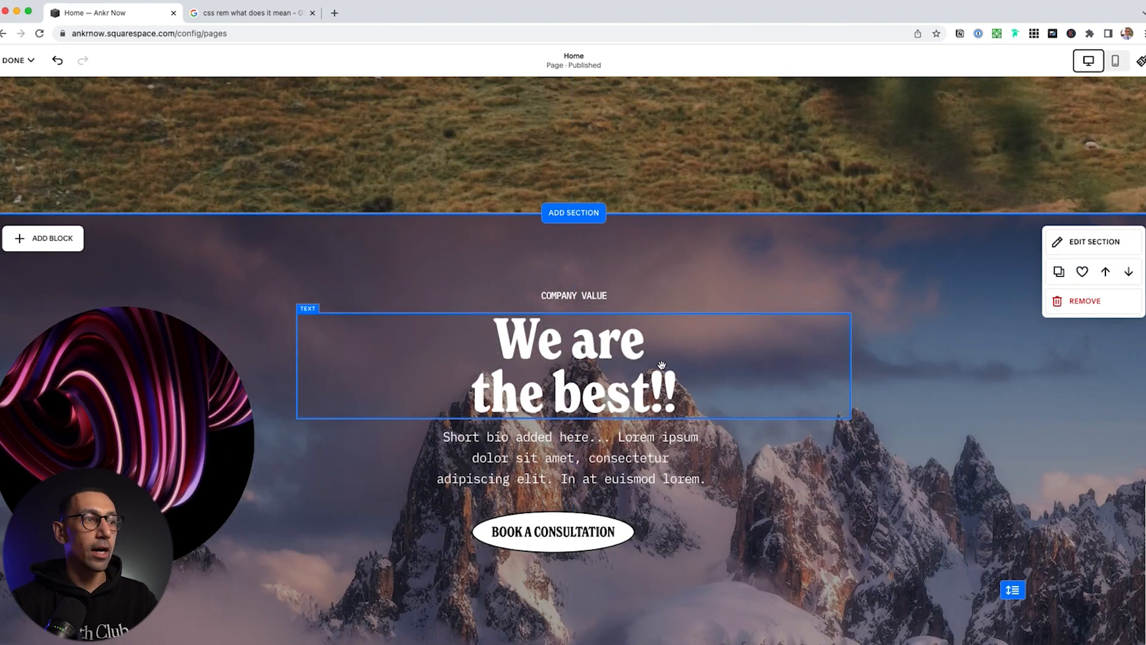
pyautogui.scroll(-4, 683, 417)
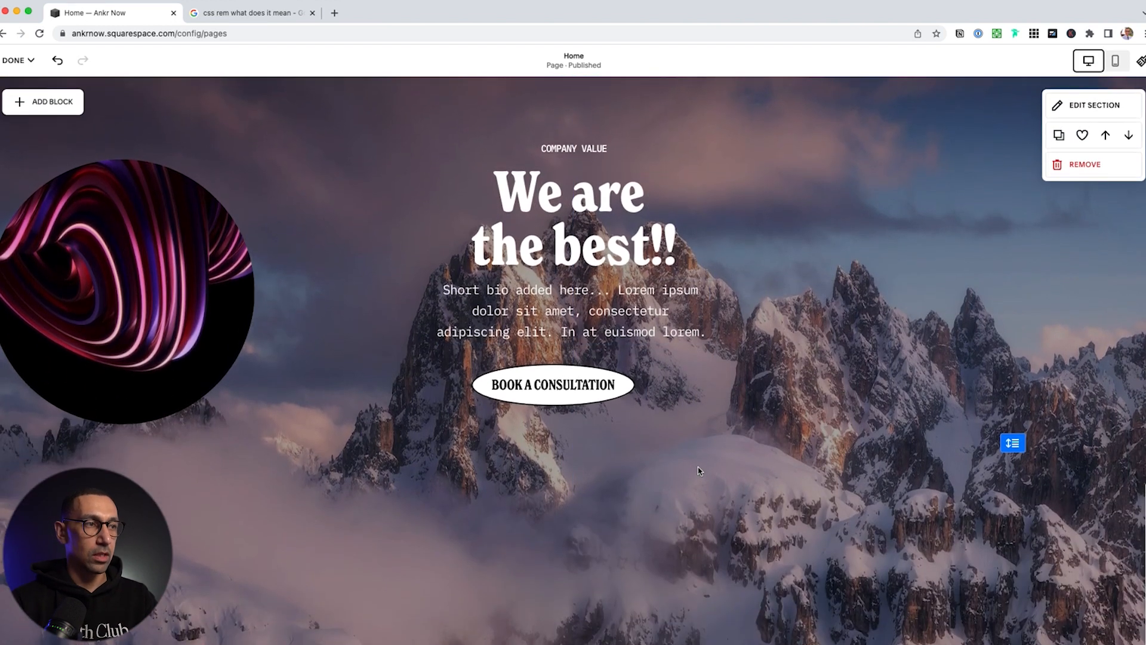
pyautogui.scroll(2, 653, 428)
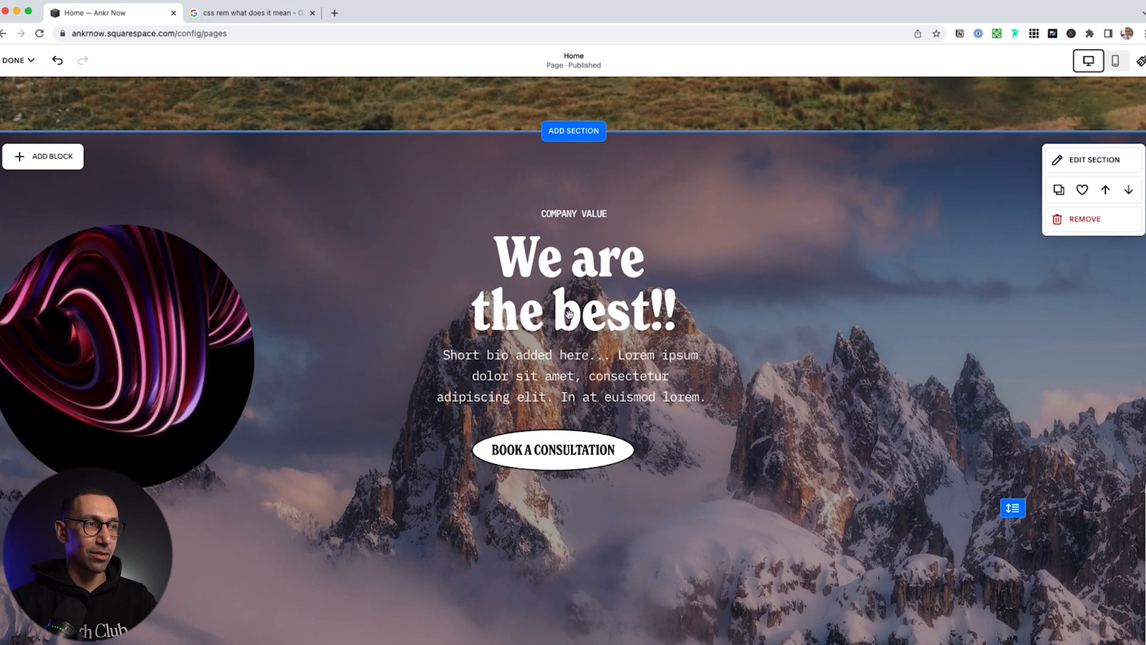
pyautogui.click(618, 449)
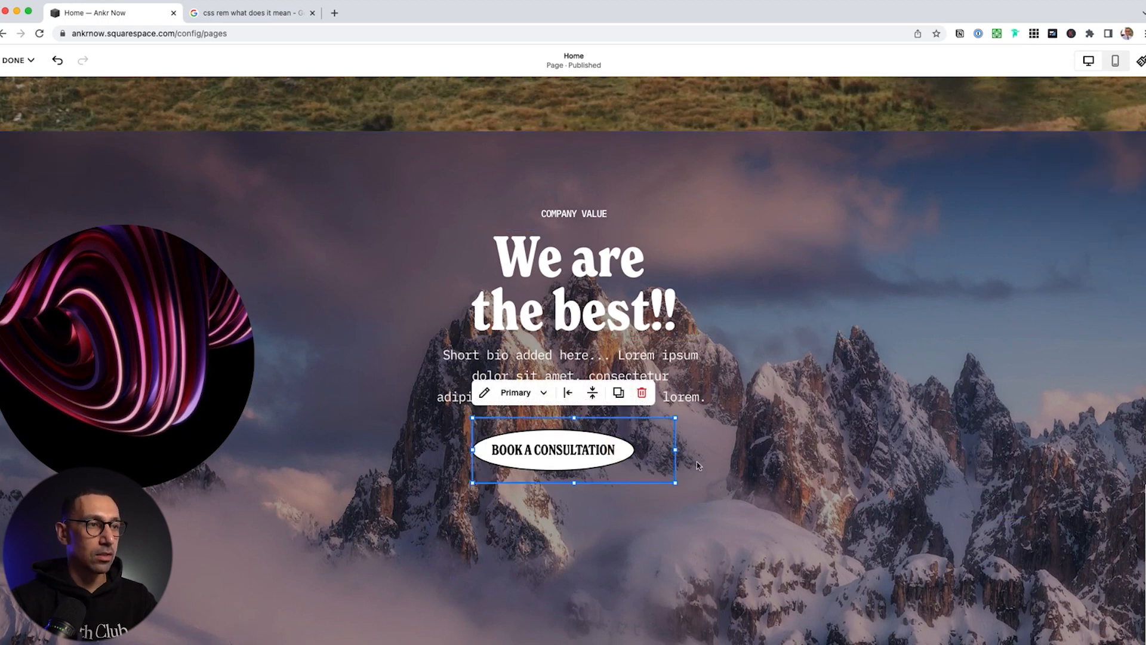
pyautogui.click(567, 394)
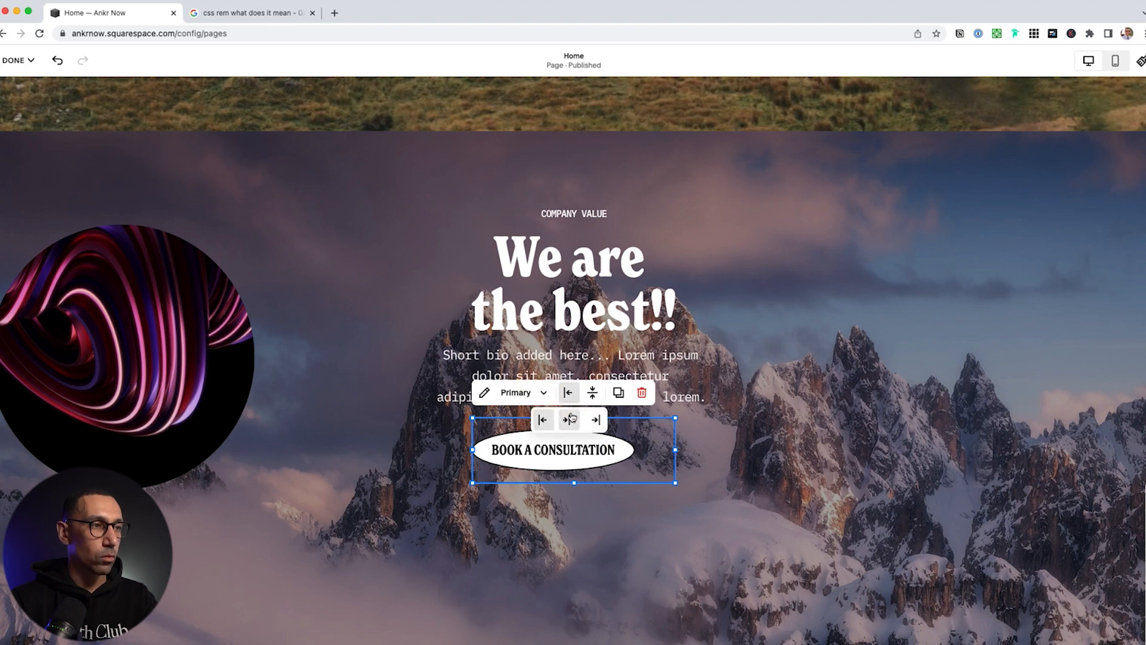
pyautogui.click(569, 419)
# Remove the line break so the heading sits on one line again
pyautogui.click(605, 293)
pyautogui.click(668, 260)
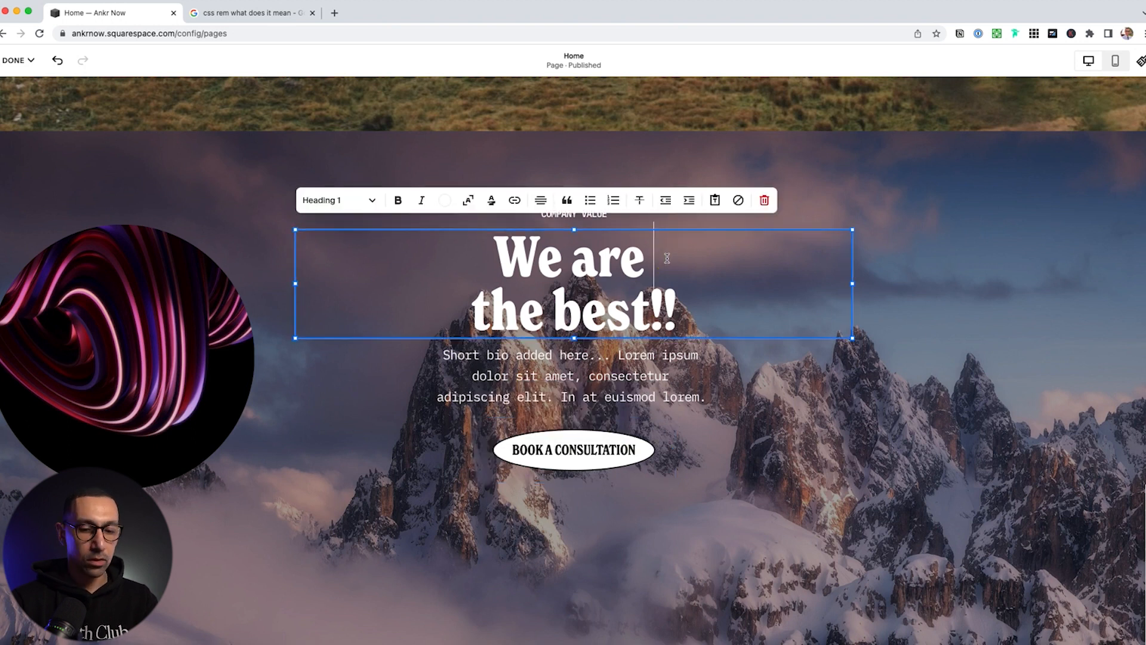
pyautogui.press('Delete')
# Delete the circular swirl image and save the hero section for reuse
pyautogui.click(108, 340)
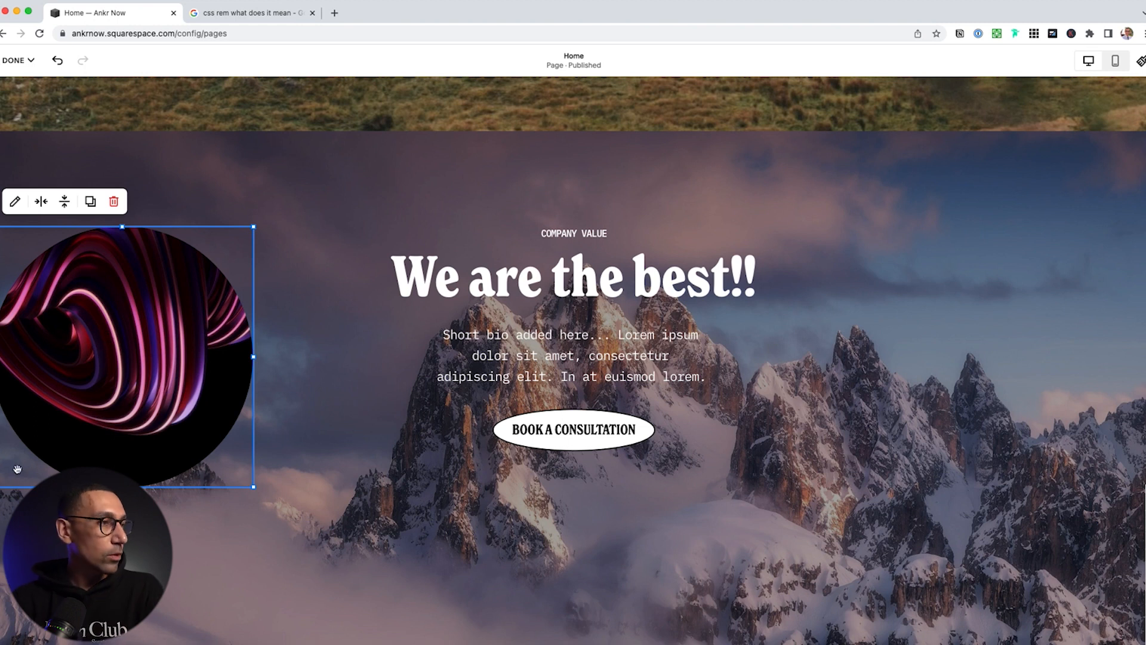
pyautogui.click(216, 600)
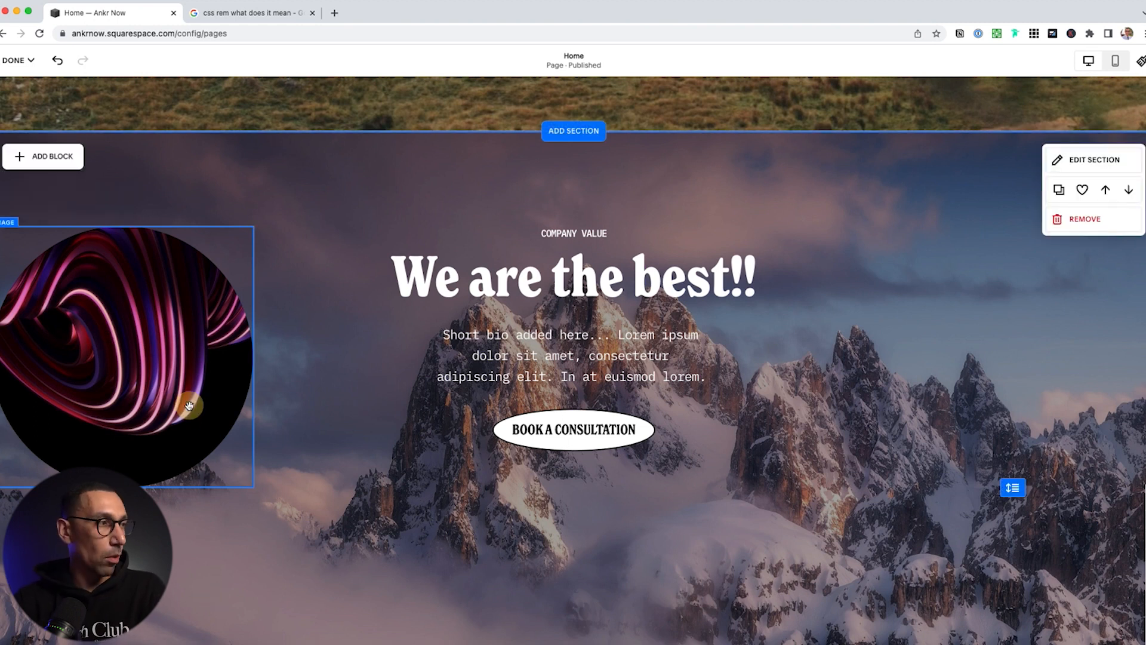
pyautogui.click(190, 406)
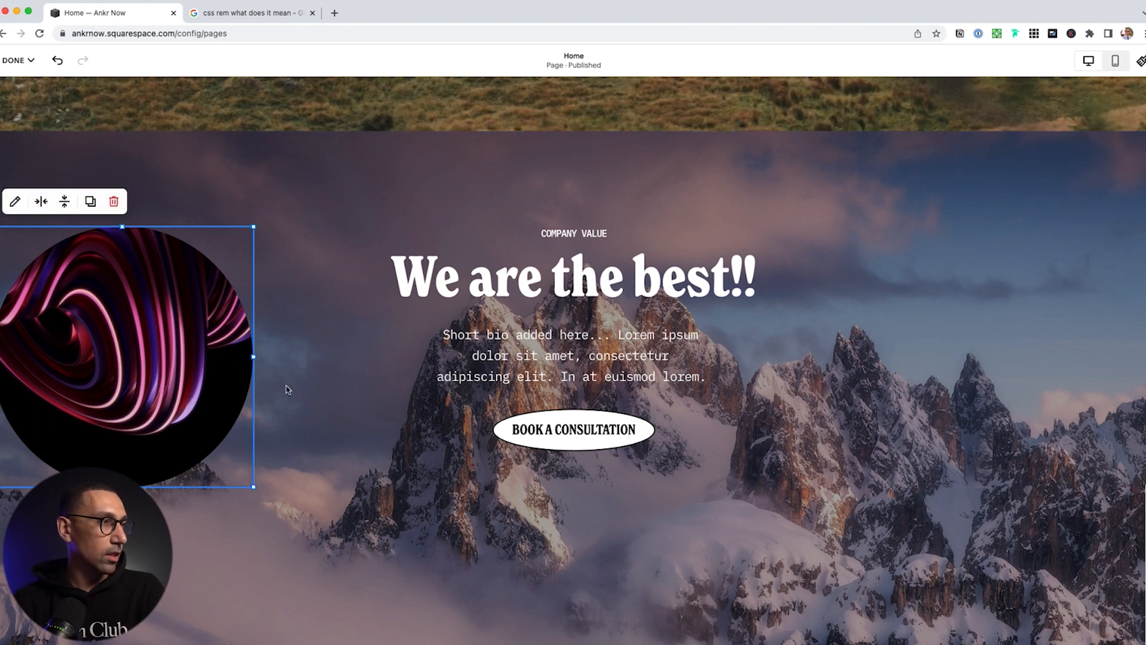
pyautogui.click(113, 201)
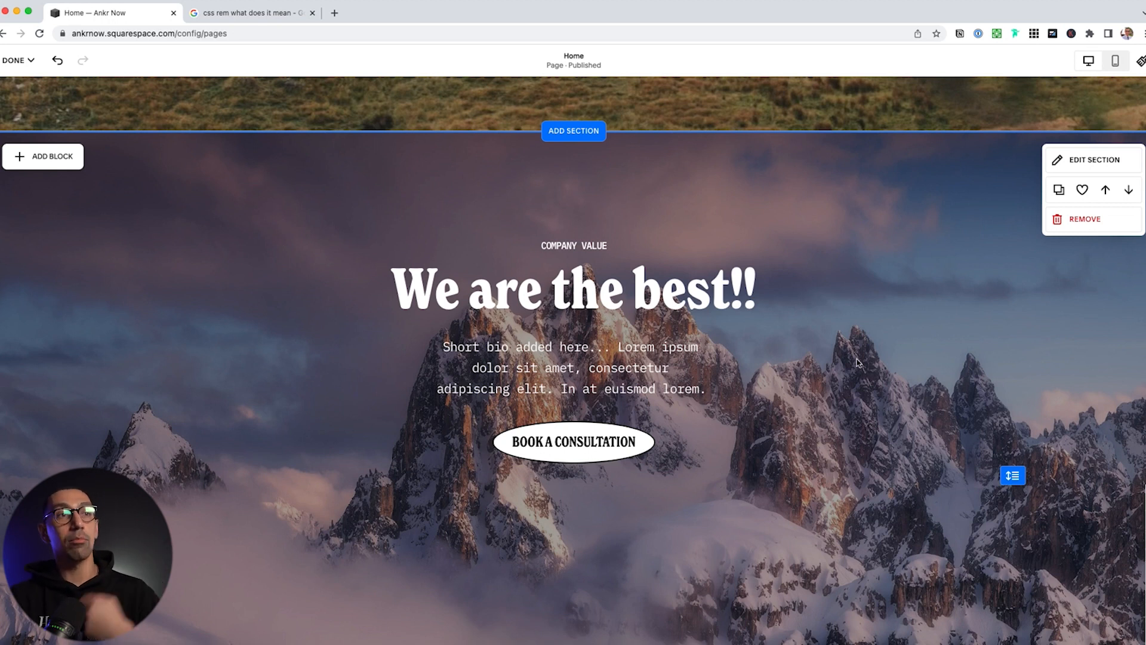
pyautogui.click(1083, 191)
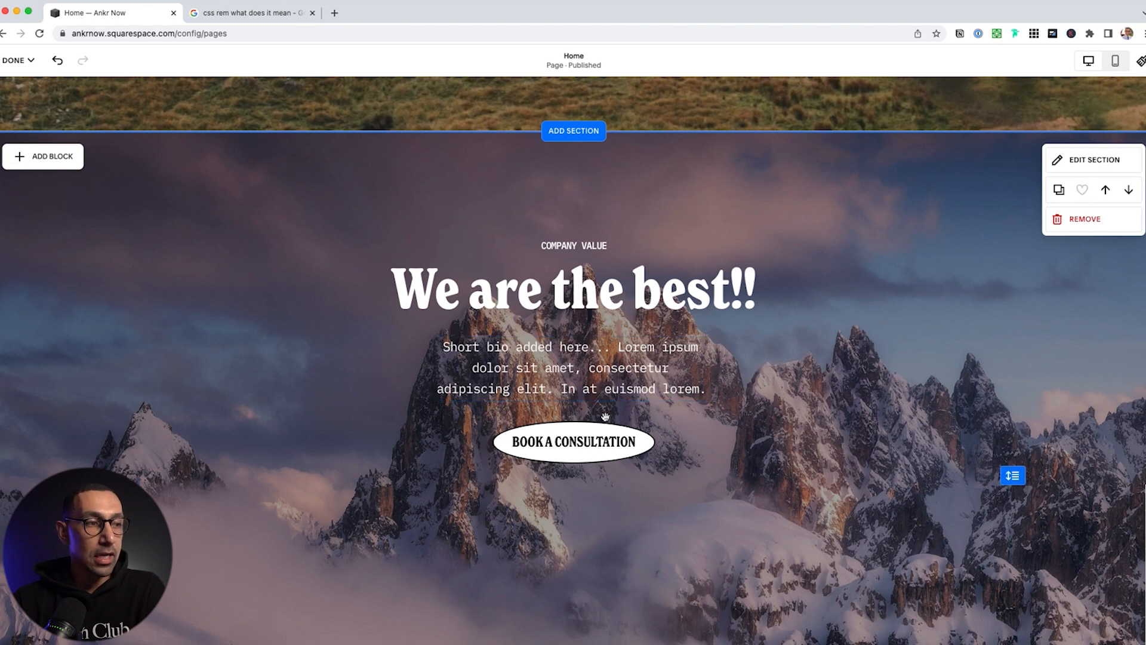
pyautogui.scroll(-6, 609, 472)
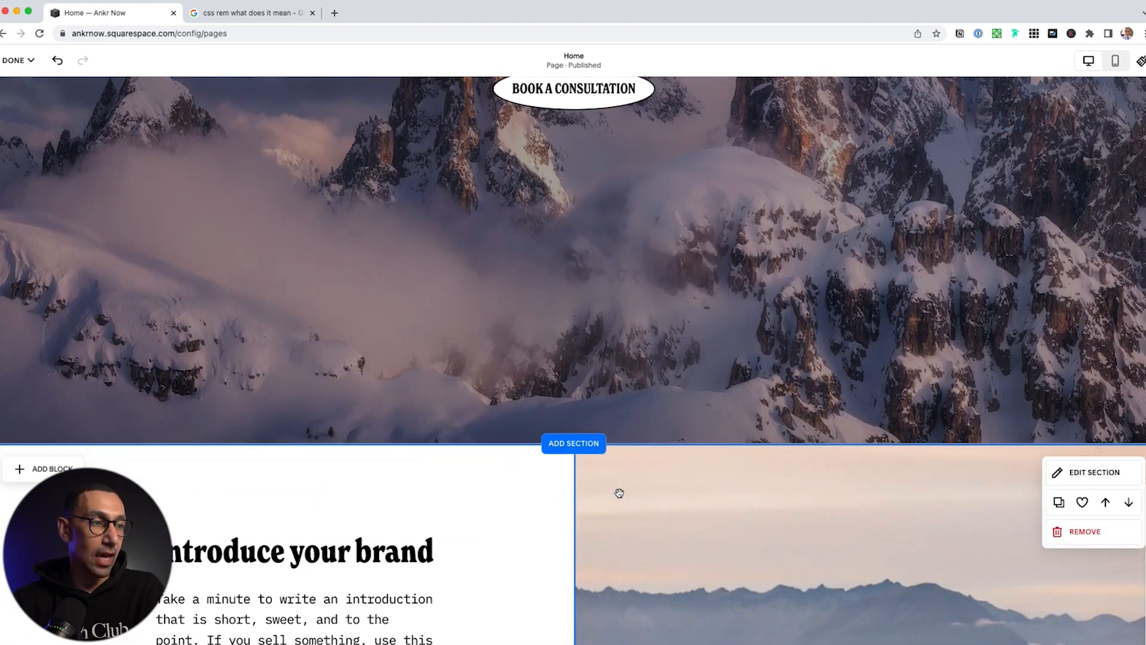
# Insert the saved 'We are the best!!' section from My saved sections
pyautogui.click(576, 443)
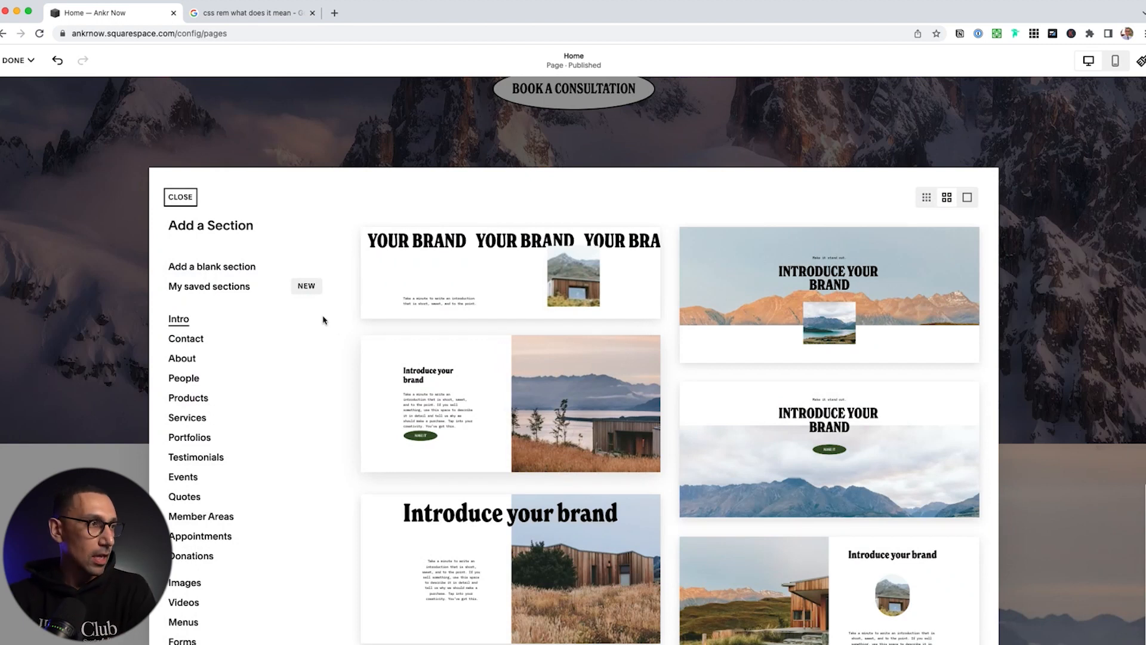
pyautogui.click(229, 287)
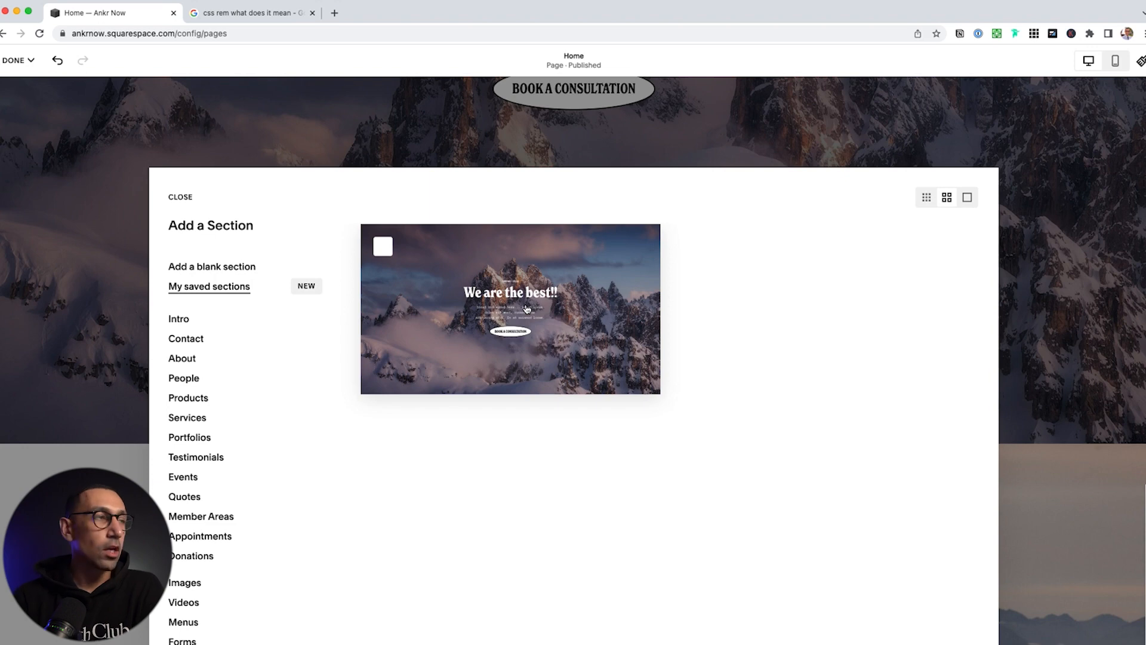
pyautogui.click(181, 197)
pyautogui.scroll(-5, 545, 448)
pyautogui.scroll(-20, 545, 448)
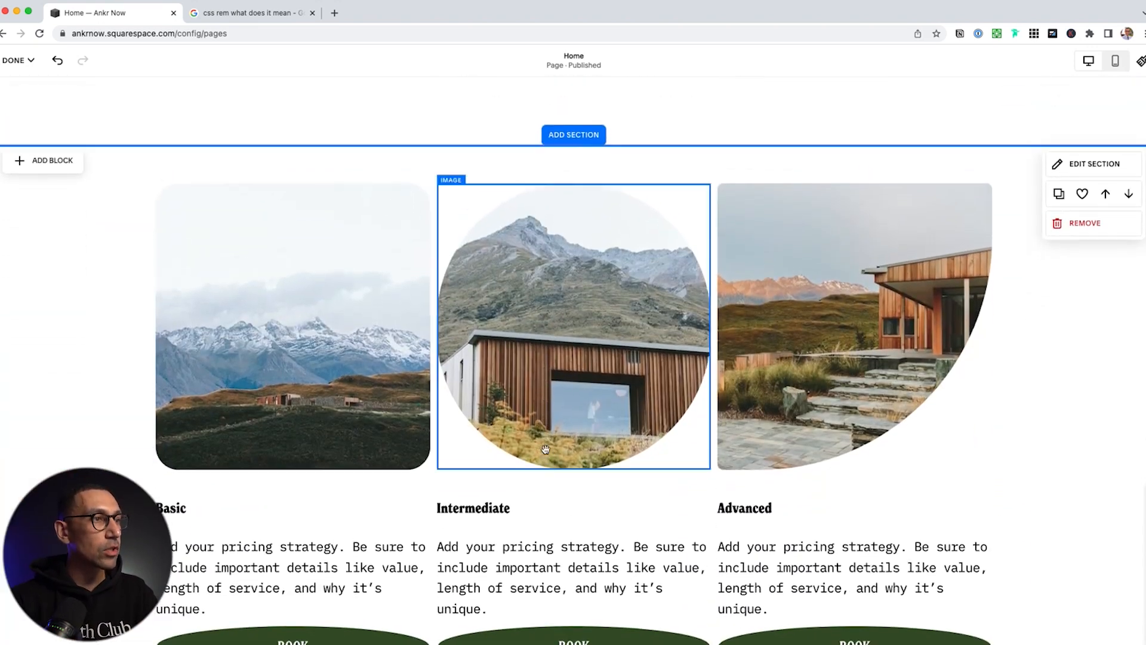
# Shorten the intro text block and place a new Button block beneath the paragraph
pyautogui.scroll(10, 545, 449)
pyautogui.click(575, 472)
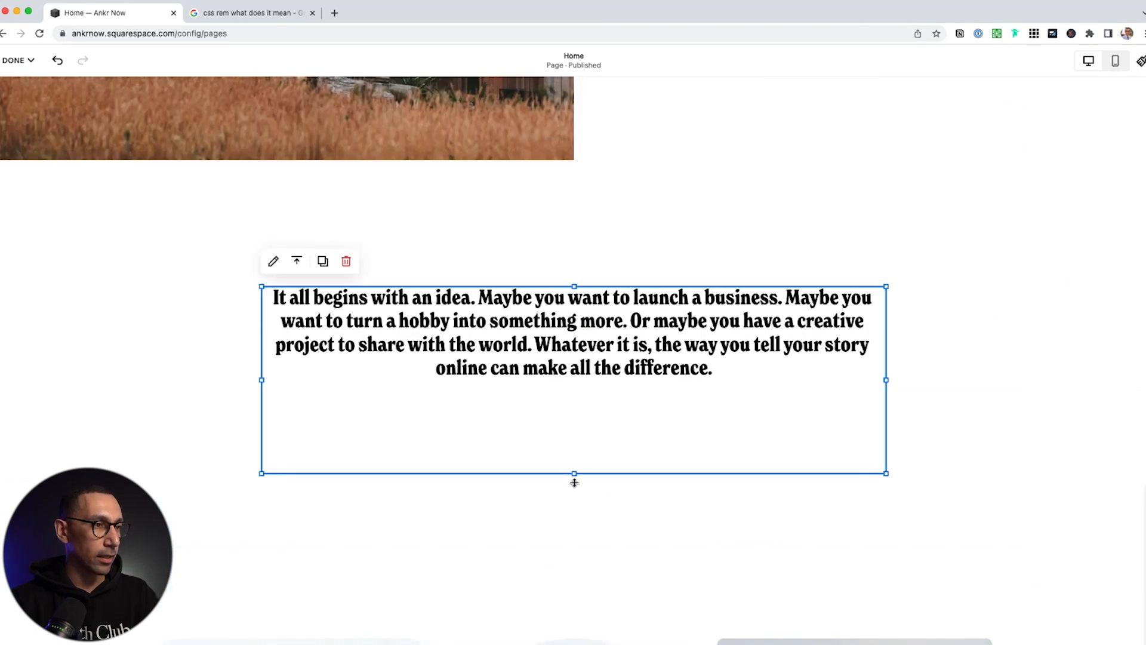
pyautogui.moveTo(576, 470); pyautogui.dragTo(575, 387)
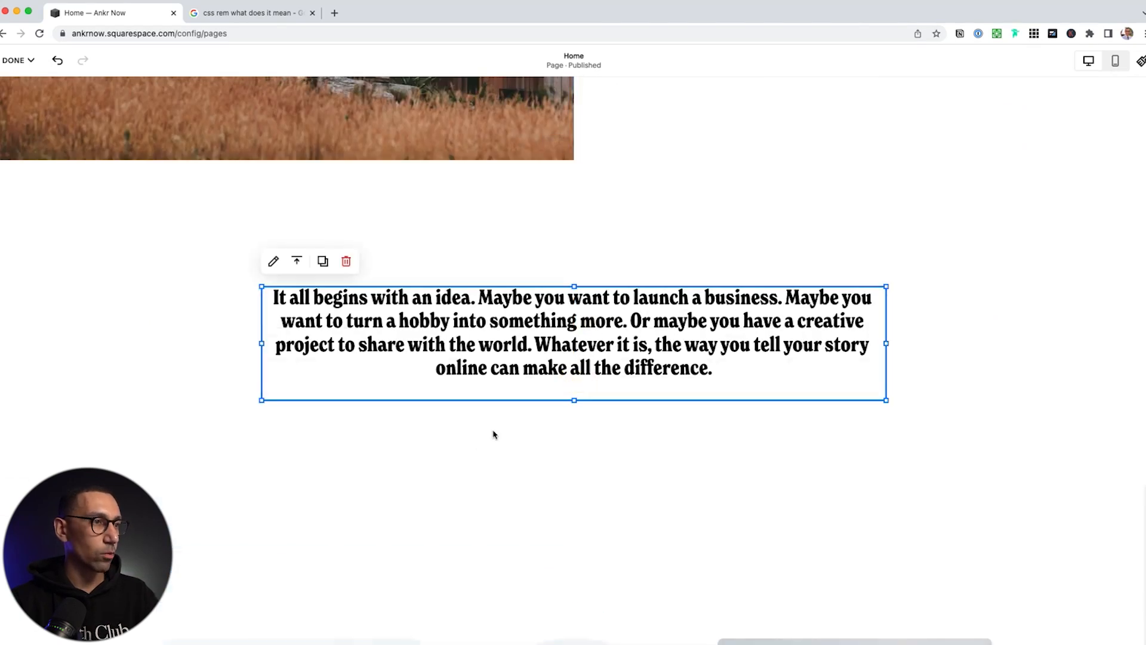
pyautogui.click(560, 430)
pyautogui.click(47, 182)
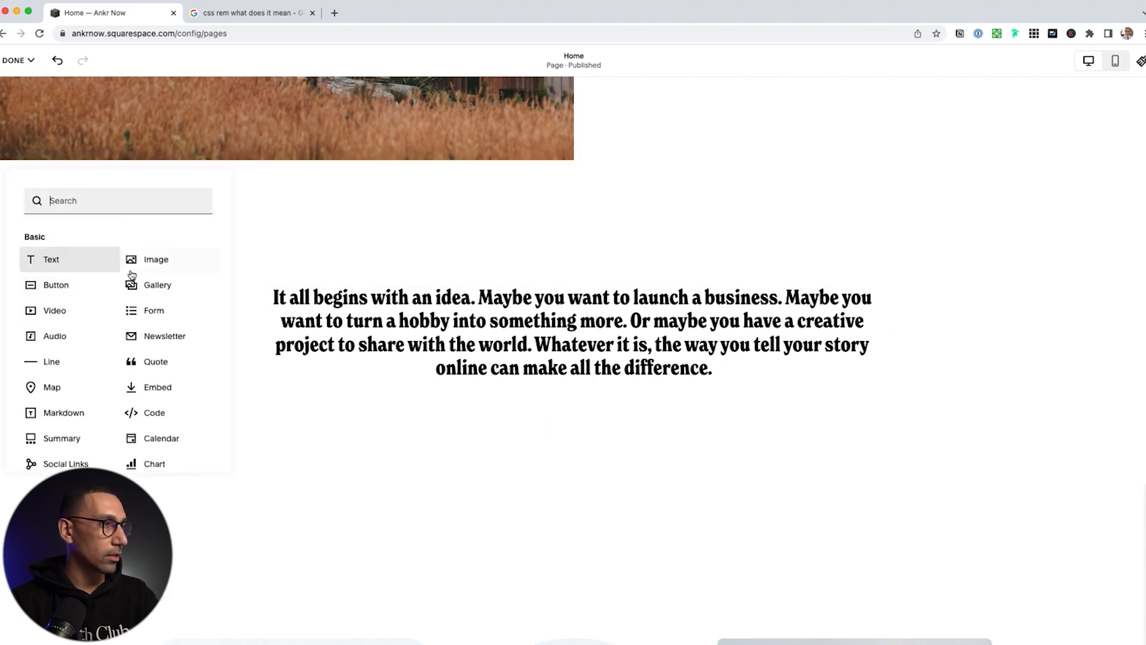
pyautogui.click(71, 284)
pyautogui.moveTo(281, 316); pyautogui.dragTo(588, 435)
# Label the button 'About Us', link it to /about, and open its full link options
pyautogui.doubleClick(595, 428)
pyautogui.tripleClick(729, 478)
pyautogui.write('About Us')
pyautogui.press('Tab')
pyautogui.write('/about')
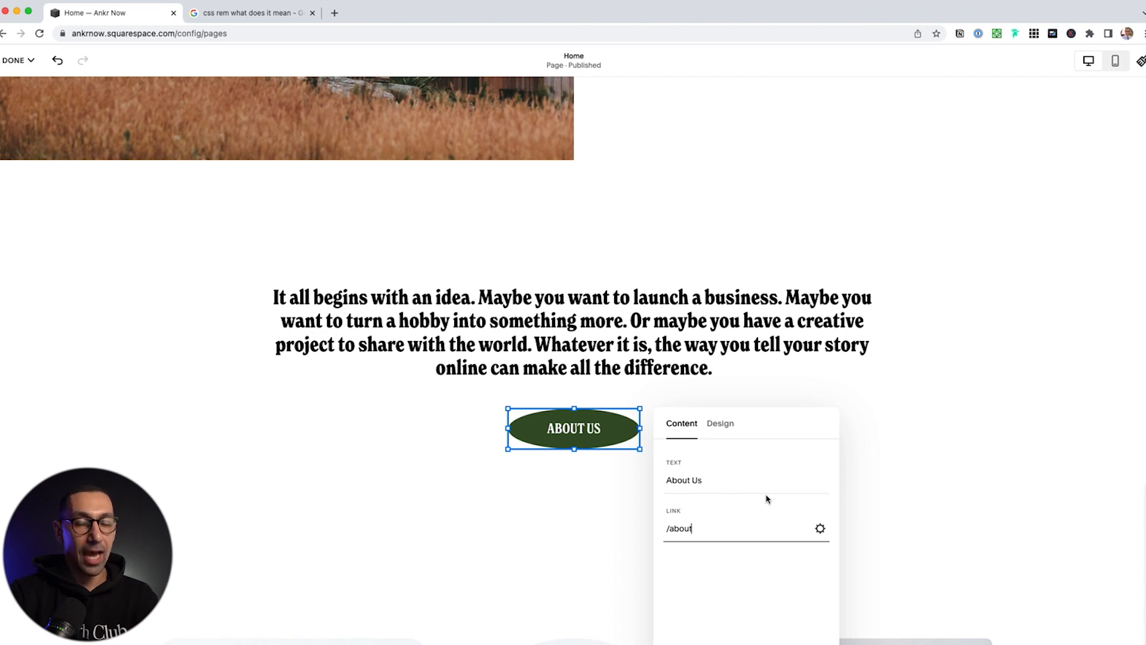
pyautogui.press('super+a')
pyautogui.write('/d')
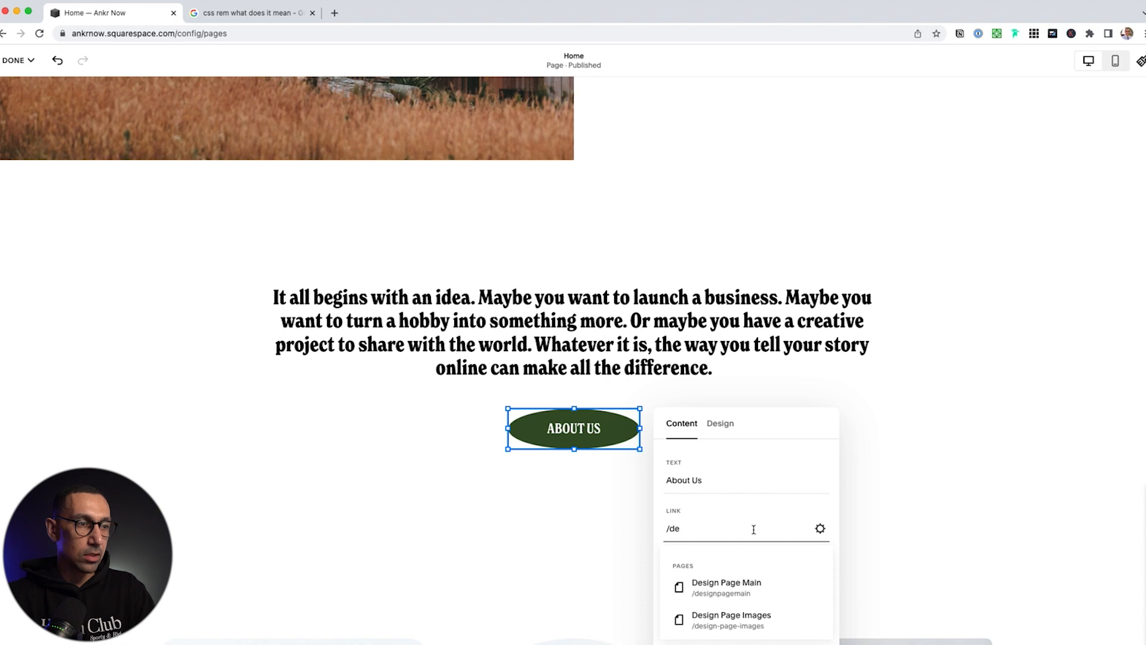
pyautogui.click(723, 590)
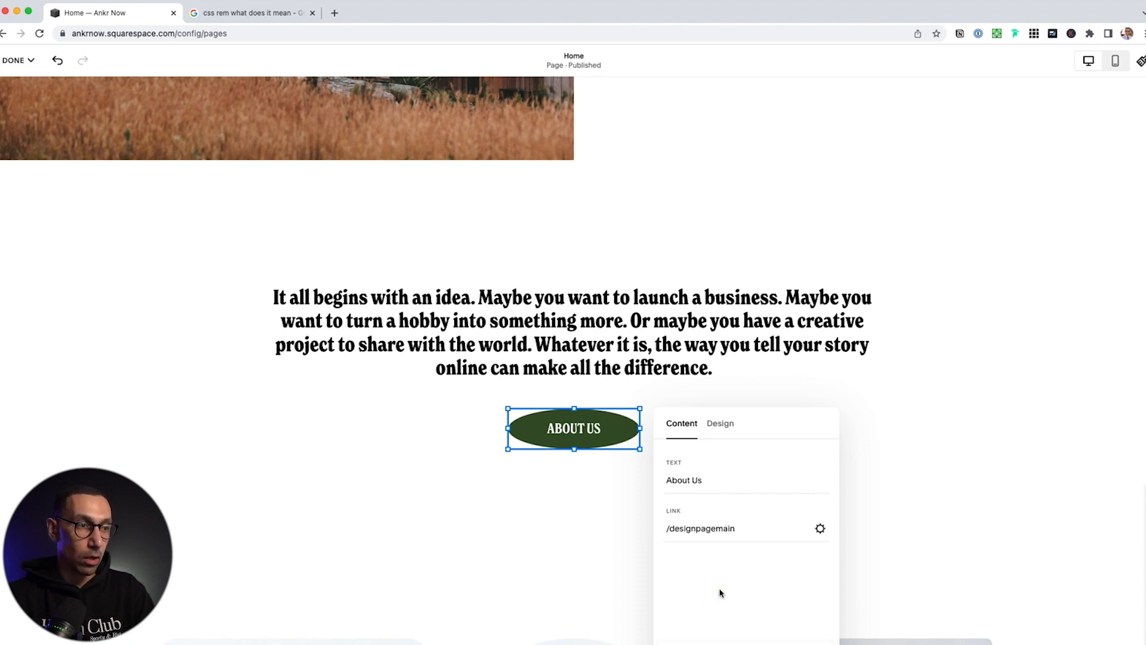
pyautogui.click(710, 528)
pyautogui.press('super+a')
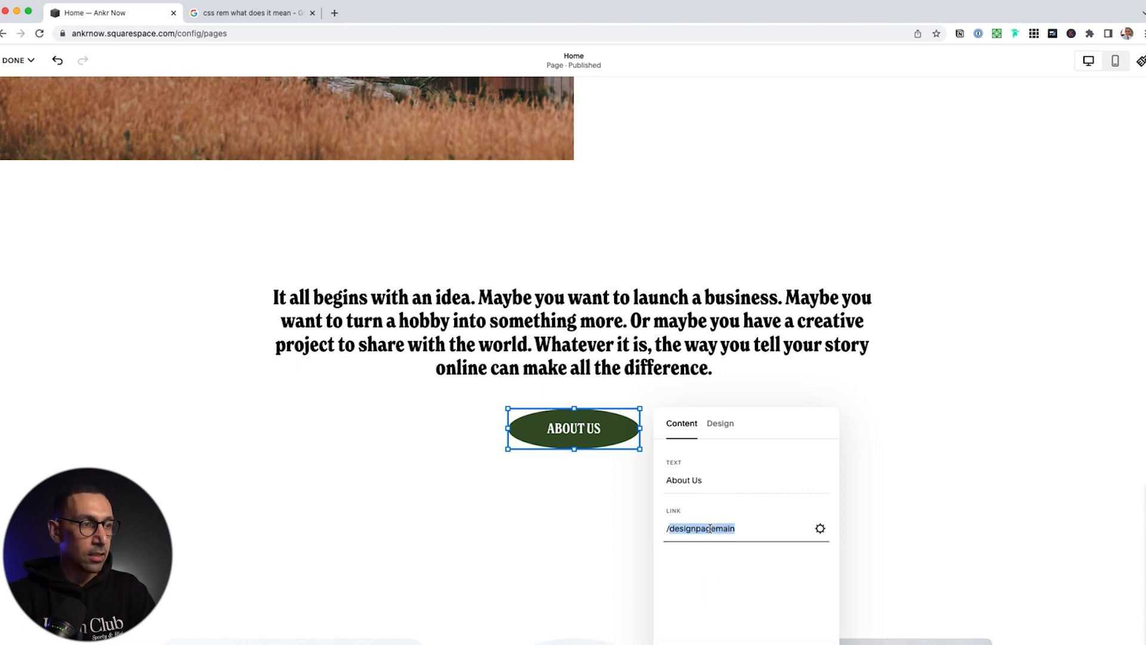
pyautogui.write('/about')
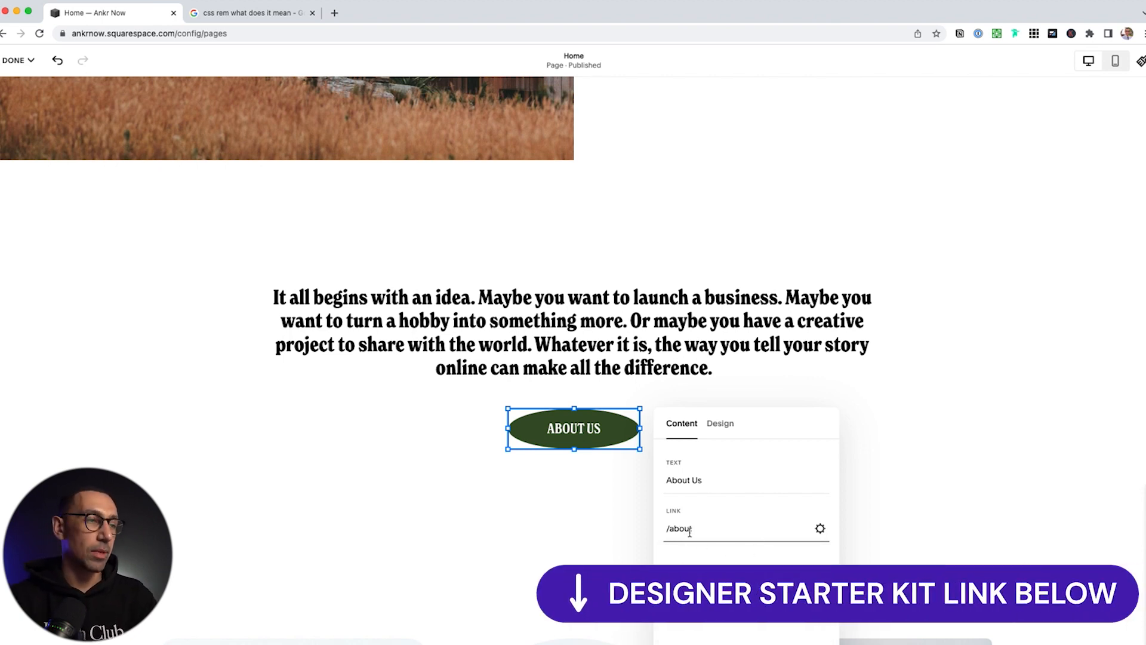
pyautogui.click(821, 529)
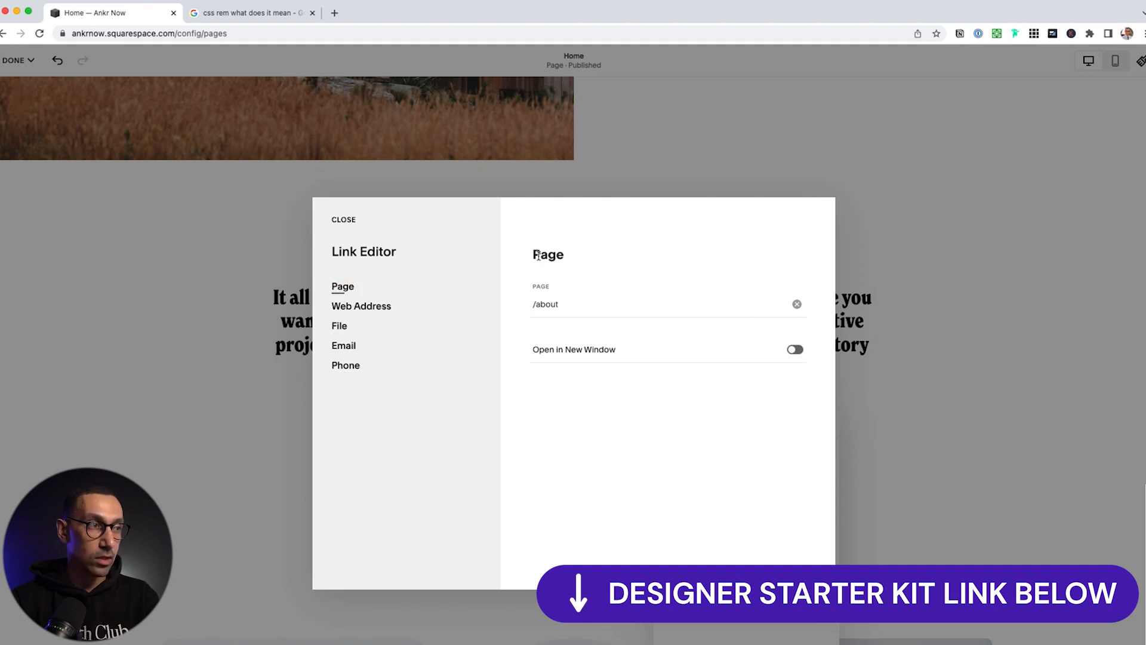
# Try the web address, file, email and phone (sms/tel) link types, then save the Link Editor
pyautogui.click(356, 311)
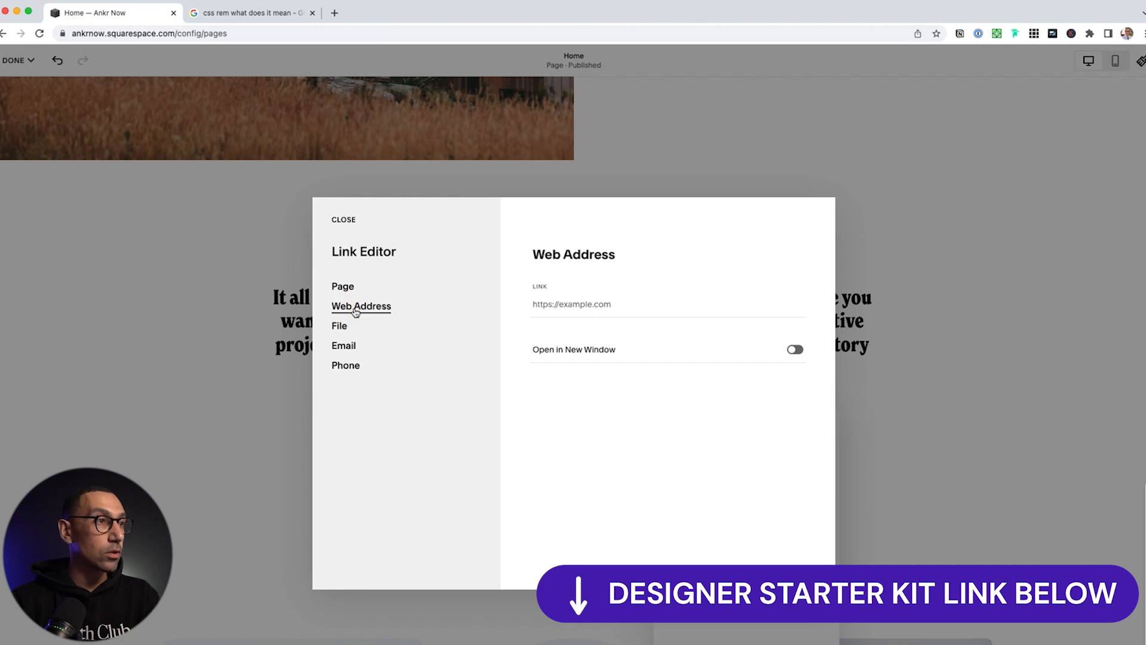
pyautogui.click(349, 328)
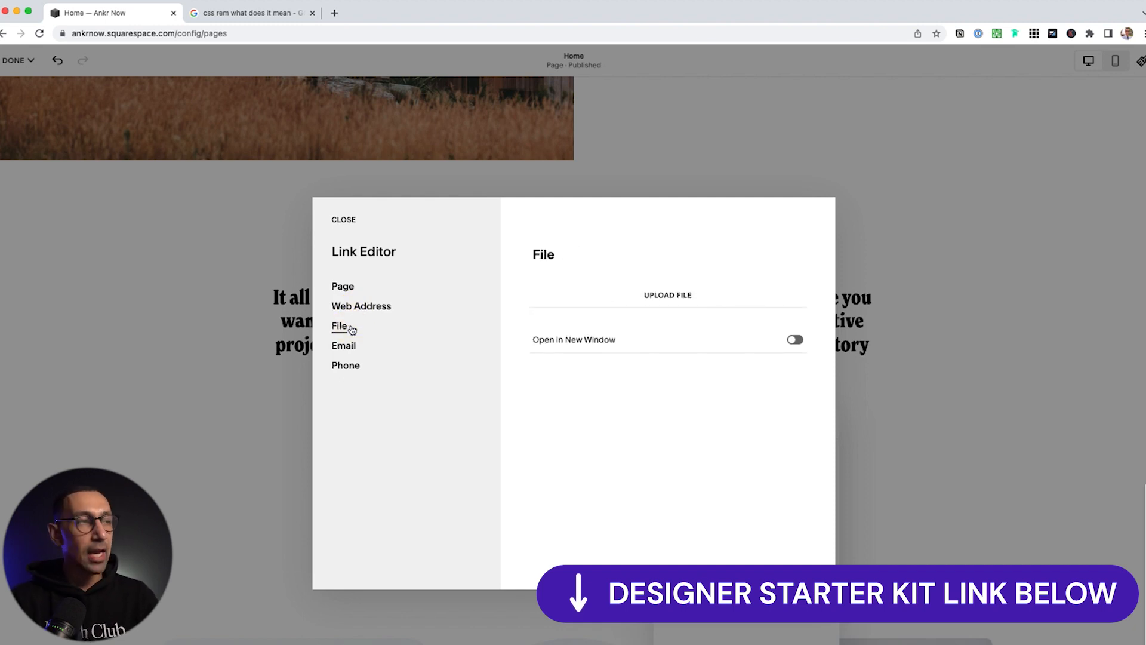
pyautogui.click(346, 346)
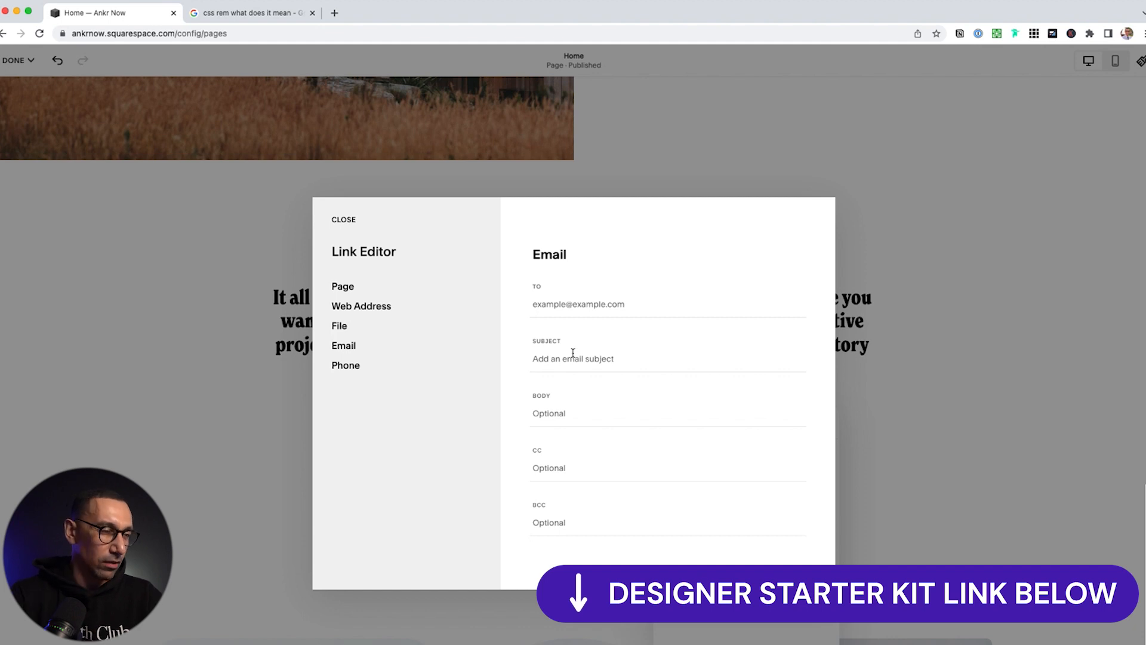
pyautogui.click(350, 366)
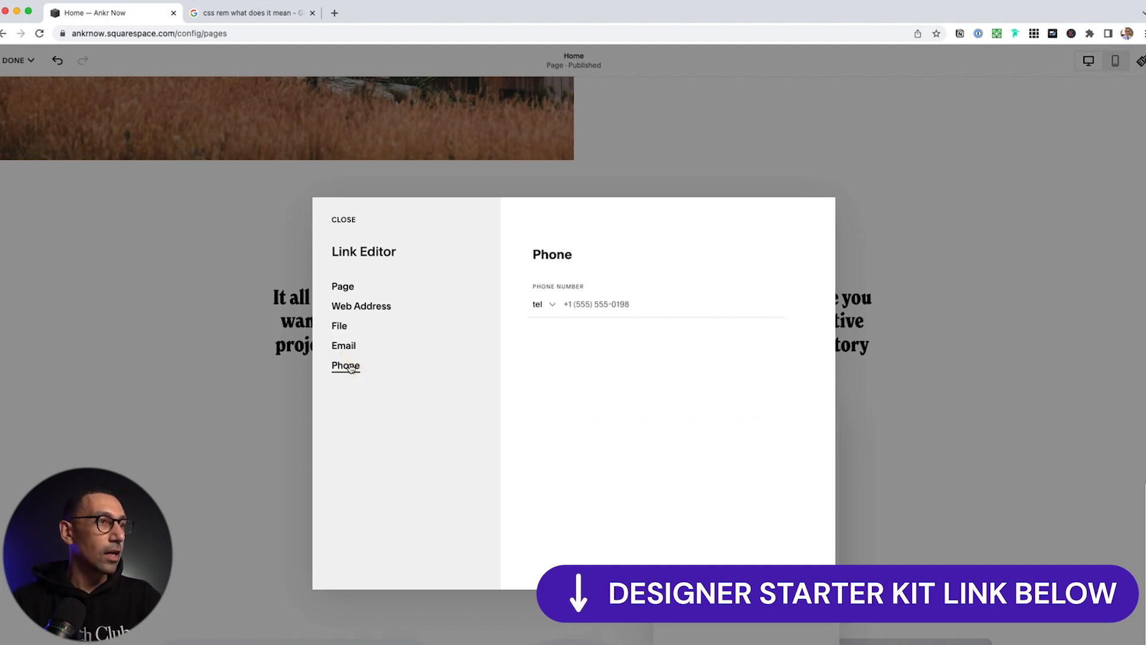
pyautogui.click(545, 306)
pyautogui.click(547, 309)
pyautogui.click(545, 308)
pyautogui.click(542, 331)
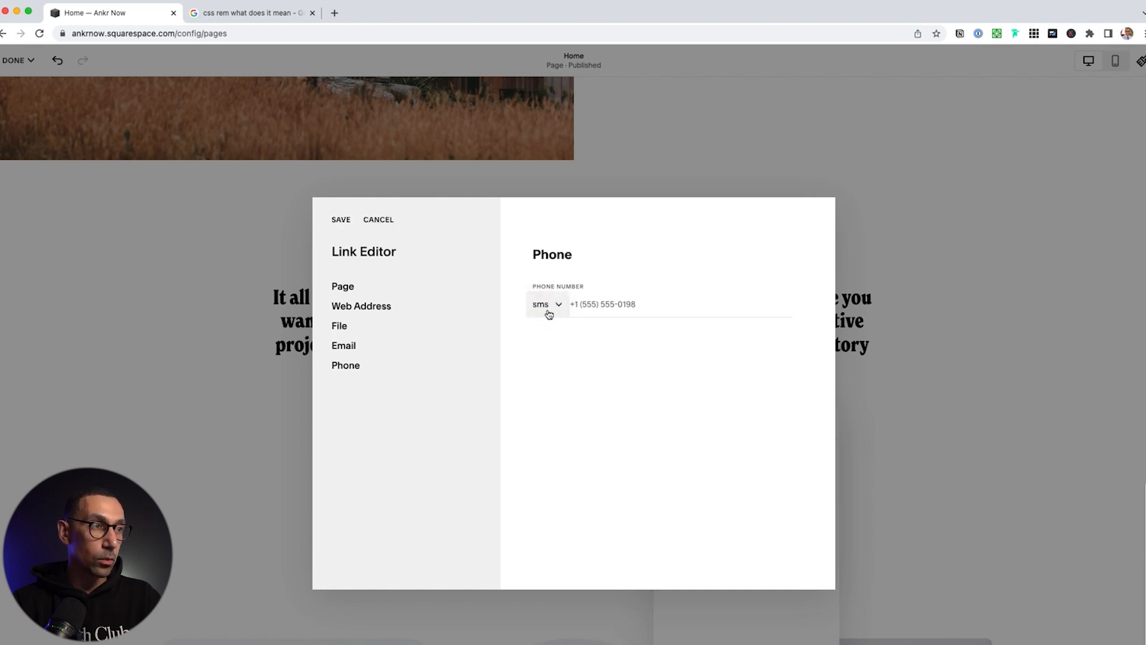
pyautogui.click(549, 311)
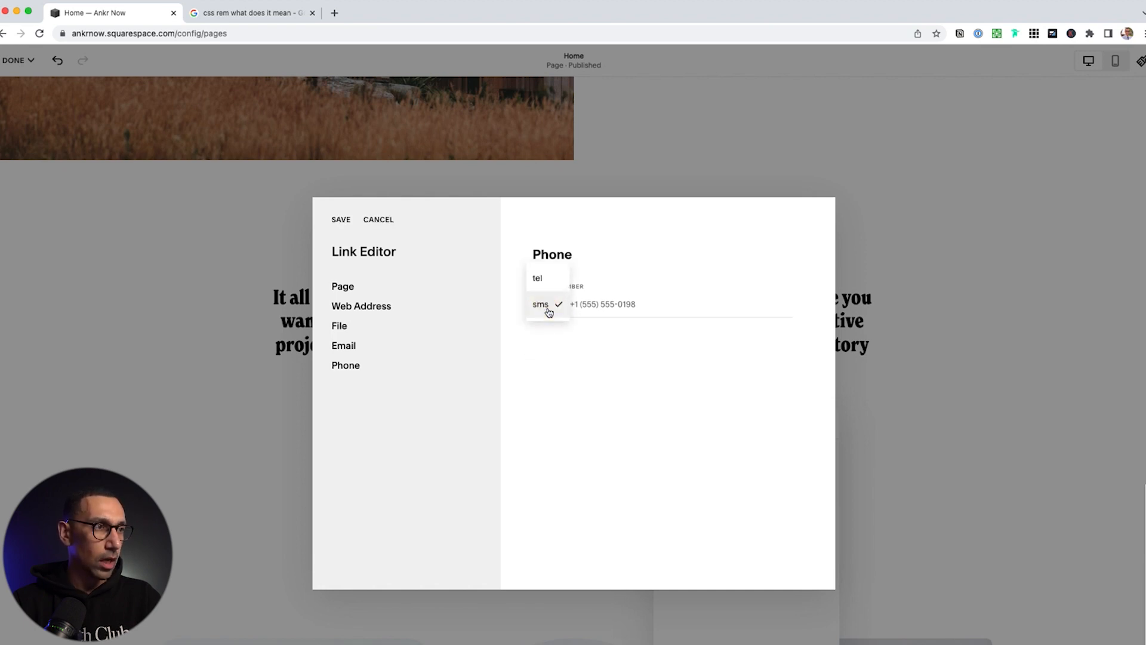
pyautogui.click(540, 278)
pyautogui.click(584, 305)
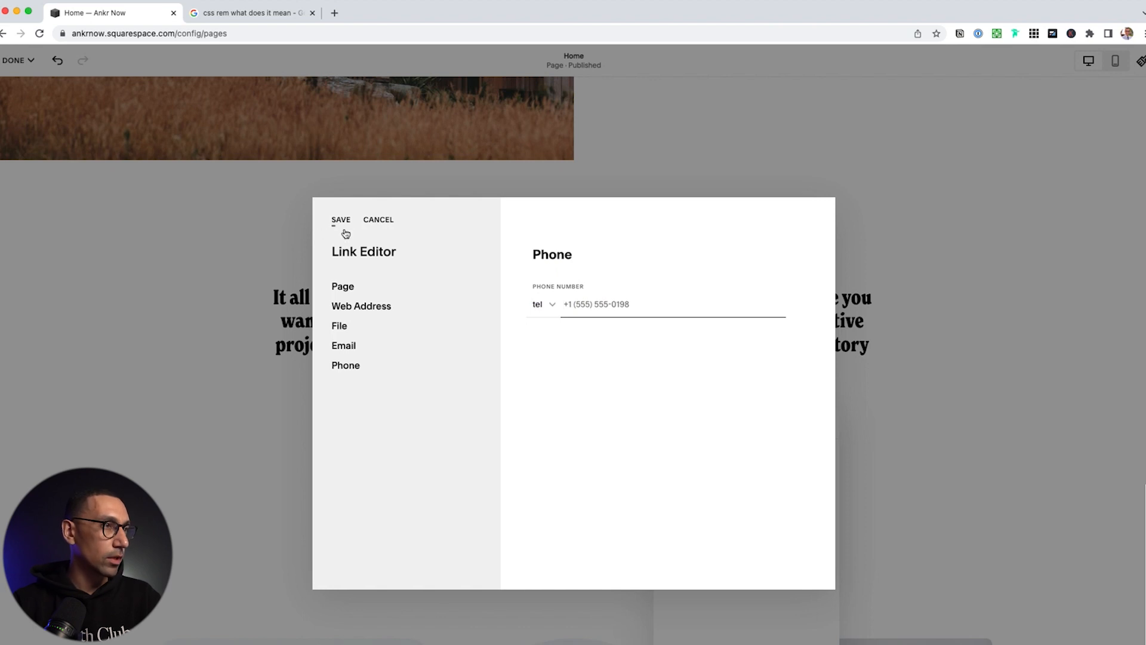
pyautogui.click(348, 288)
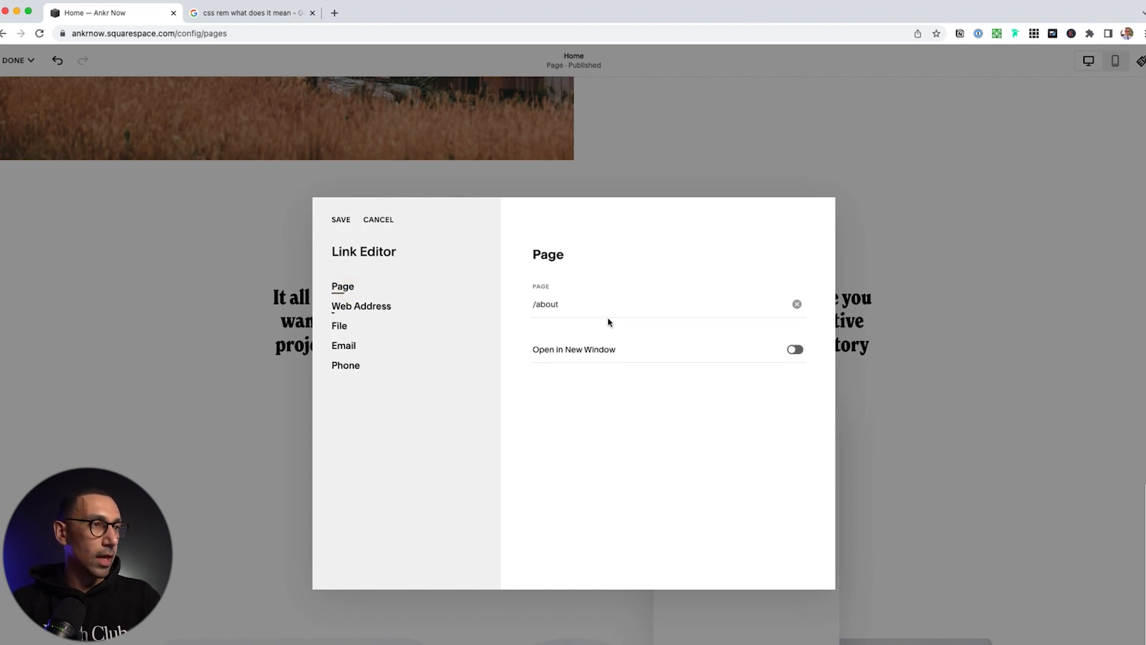
pyautogui.click(337, 220)
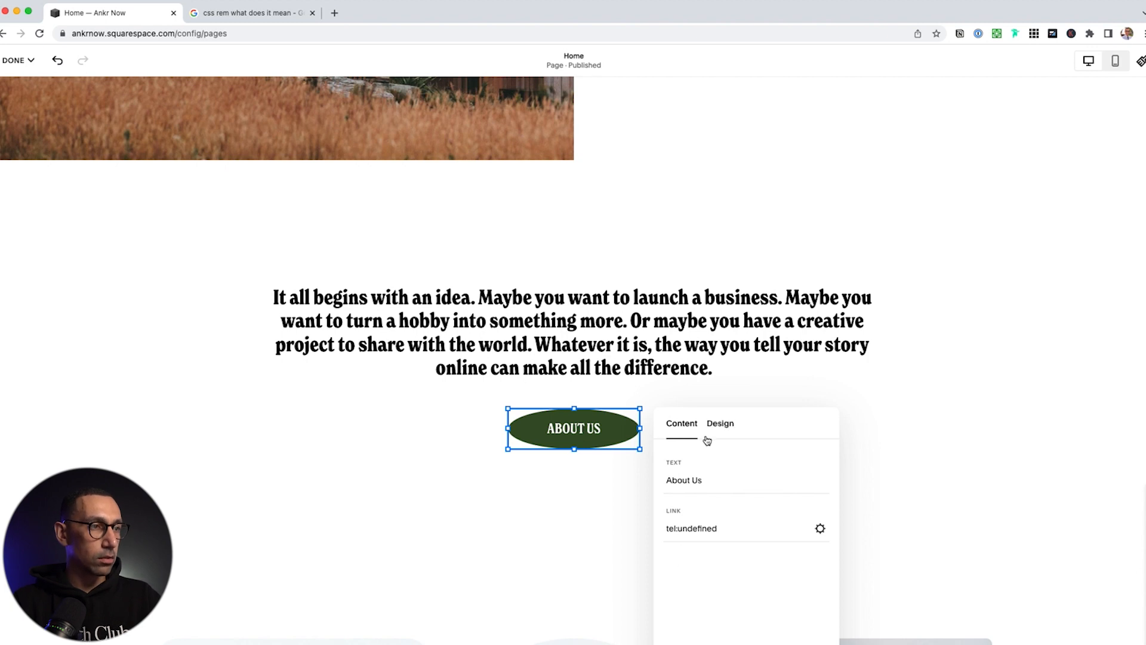
# Restore the button link to /about and set the button width to Fit
pyautogui.click(691, 528)
pyautogui.tripleClick(691, 529)
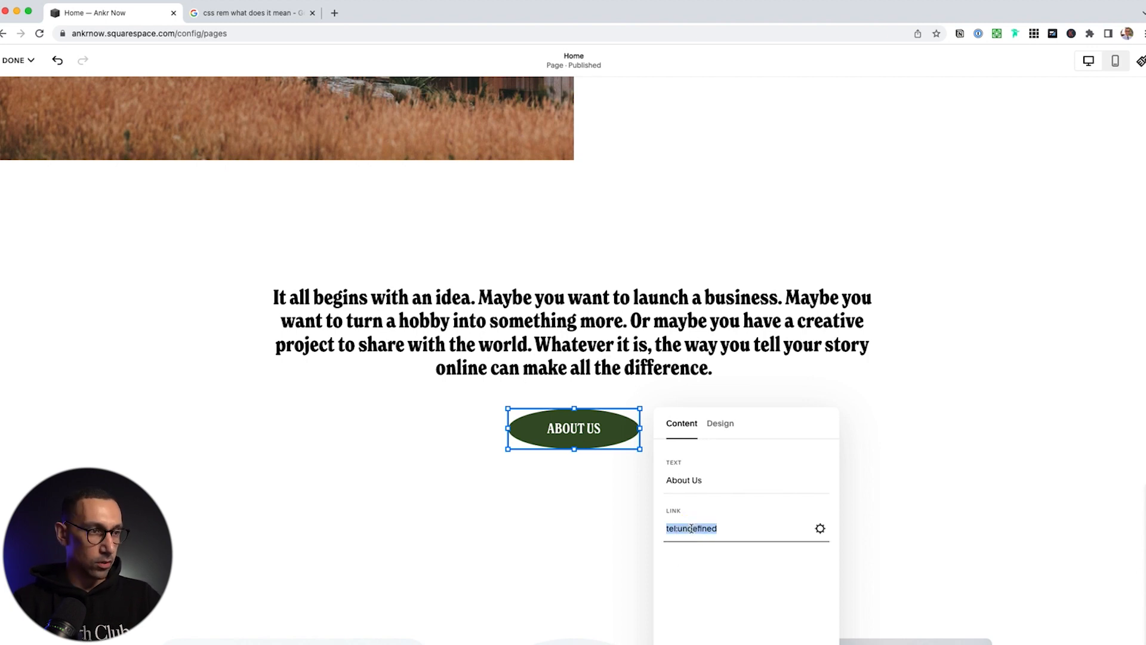
pyautogui.write('/about')
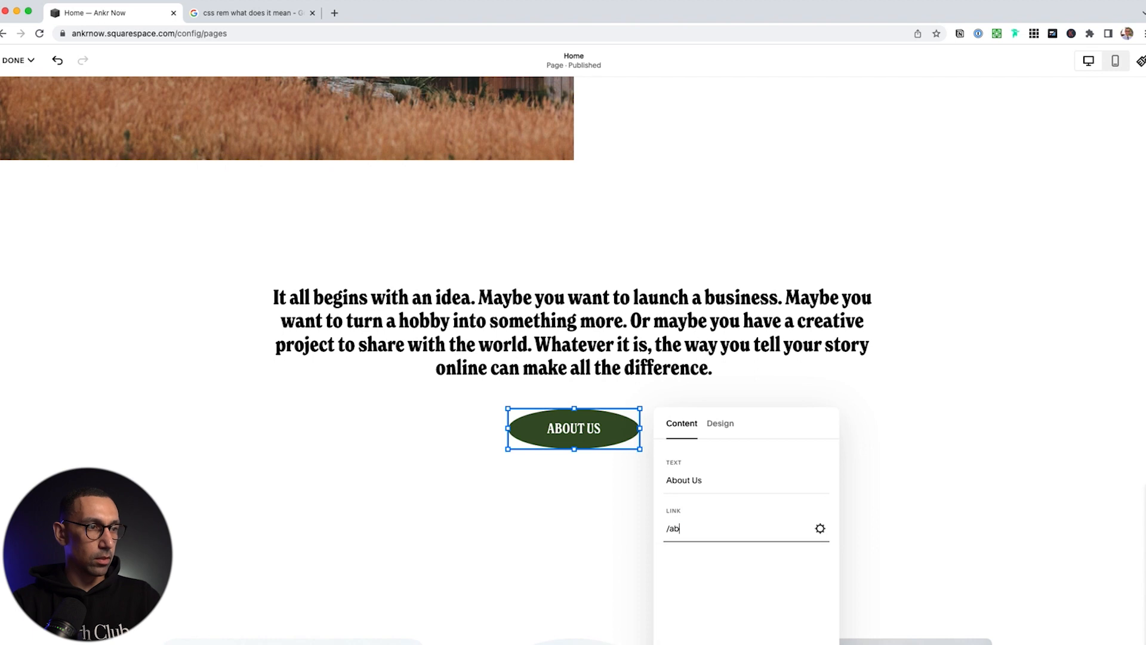
pyautogui.click(721, 424)
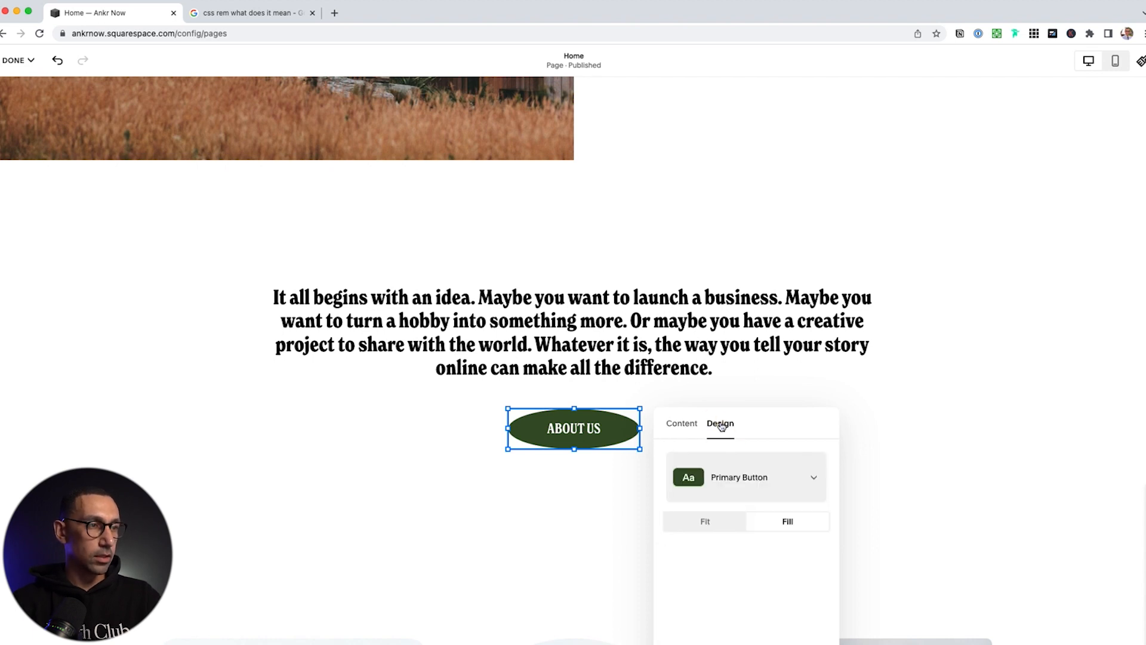
pyautogui.click(706, 523)
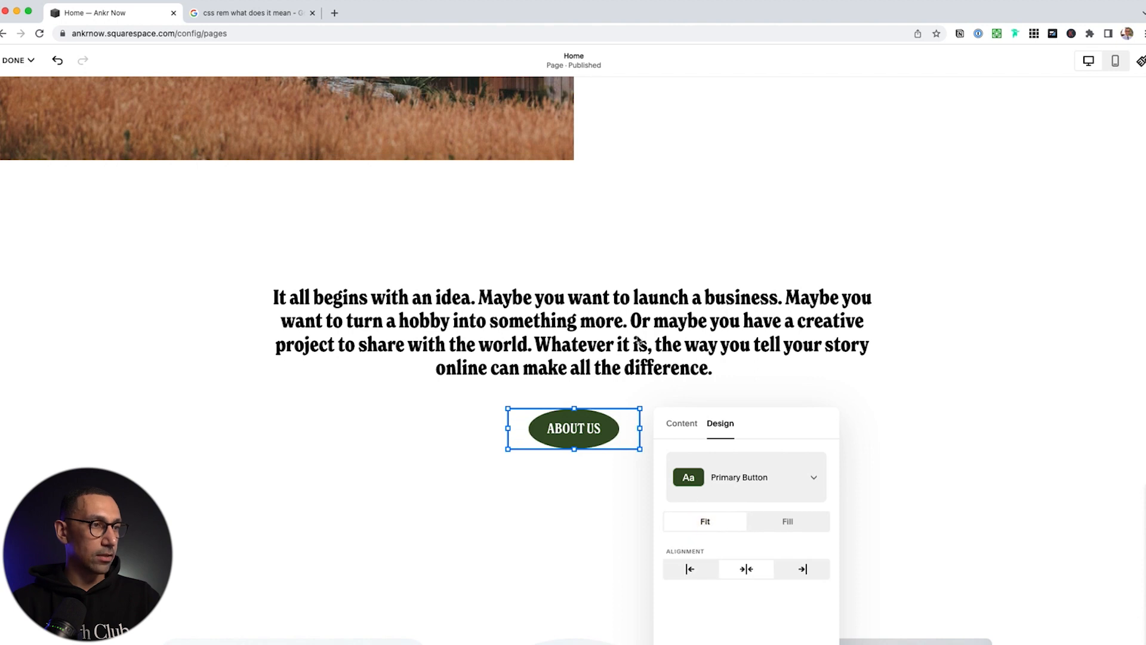
pyautogui.click(679, 330)
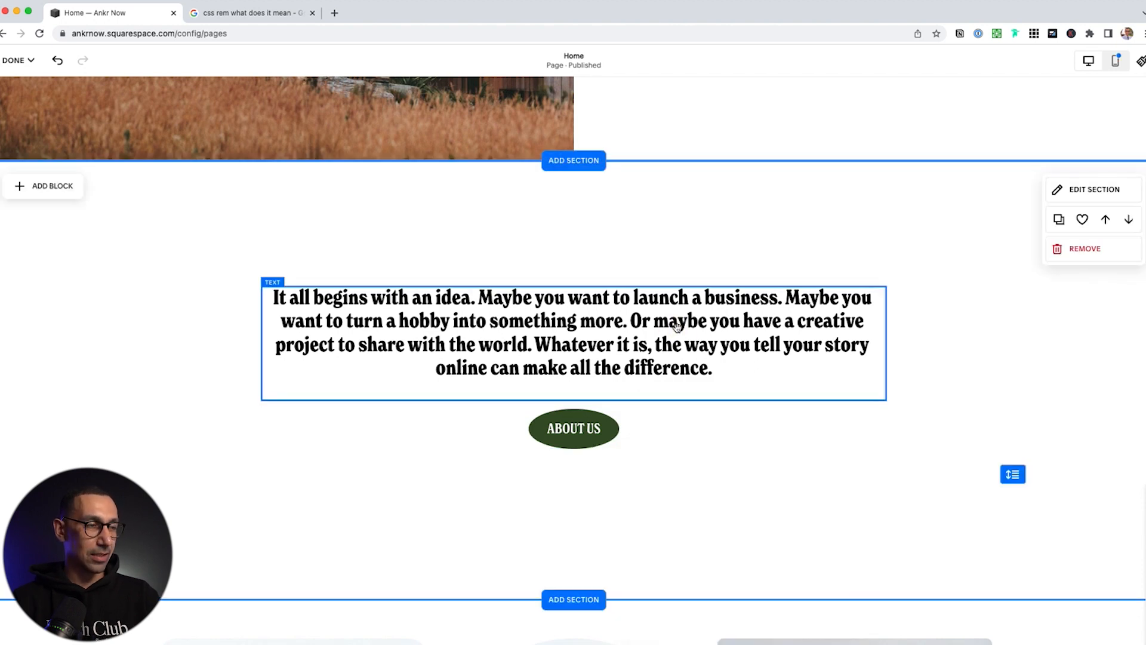
# On mobile, lift the intro text and About Us button and shrink the section height
pyautogui.click(1118, 61)
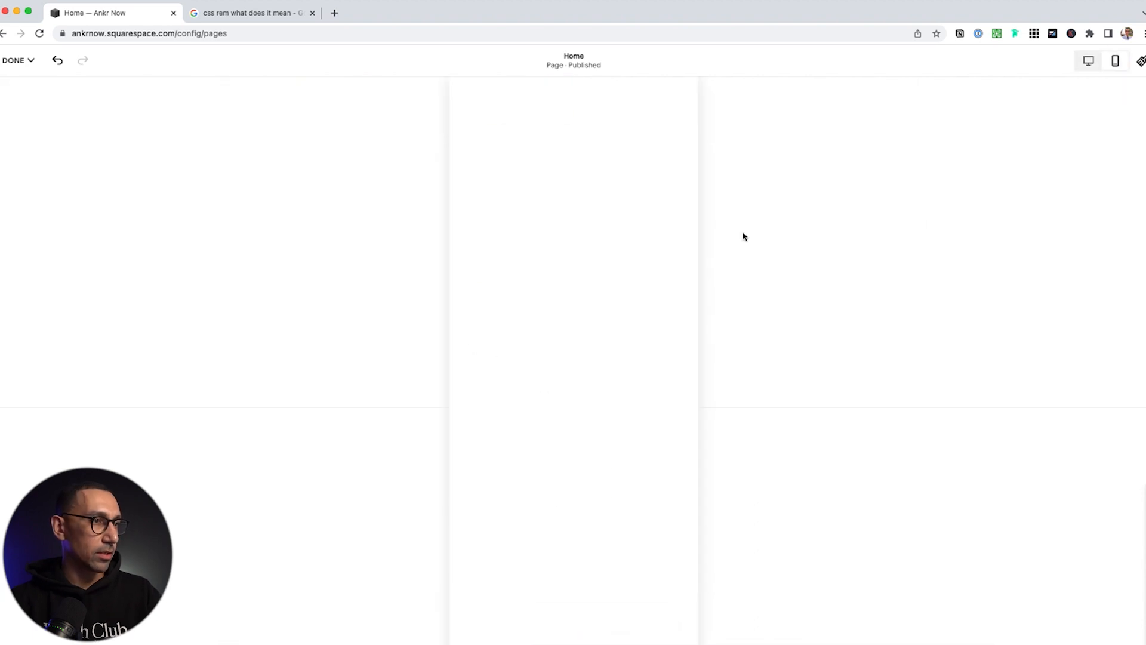
pyautogui.click(597, 404)
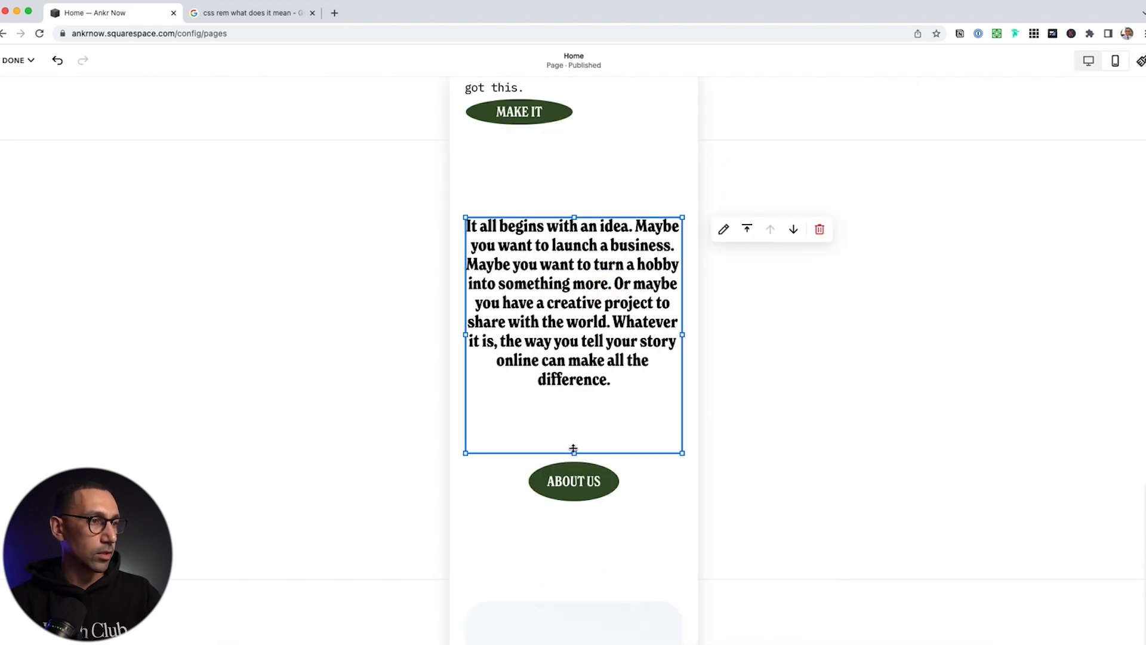
pyautogui.moveTo(573, 448); pyautogui.dragTo(573, 383)
pyautogui.moveTo(577, 482); pyautogui.dragTo(578, 412)
pyautogui.click(655, 489)
pyautogui.moveTo(667, 508); pyautogui.dragTo(666, 433)
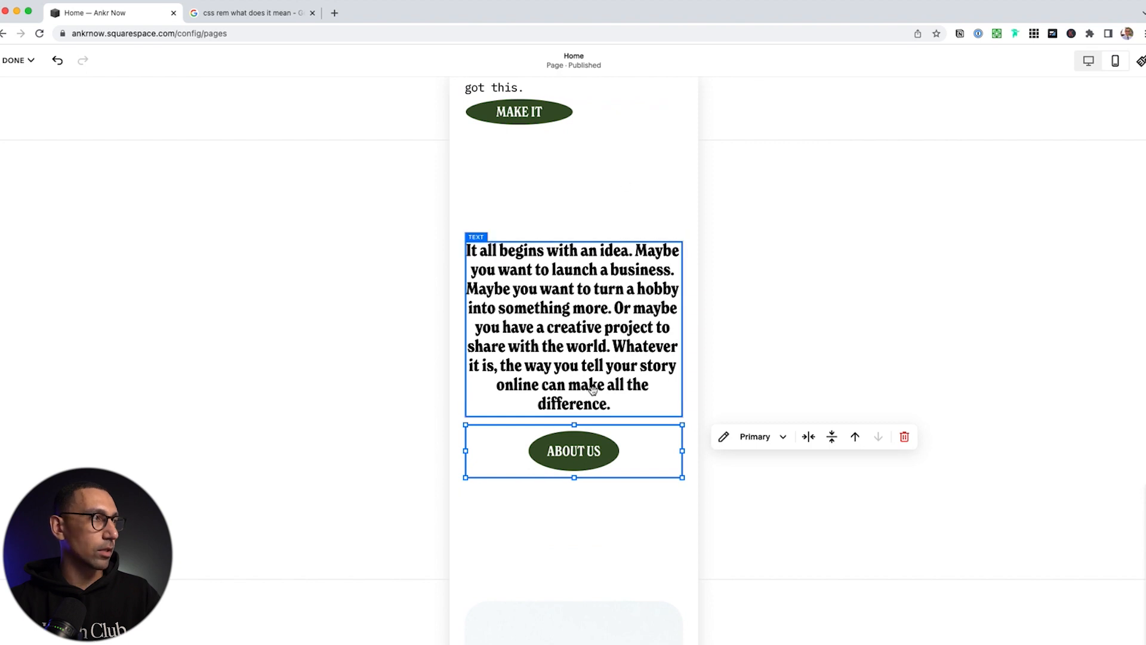
# Save the page changes and reopen the home page for editing in desktop view
pyautogui.click(13, 61)
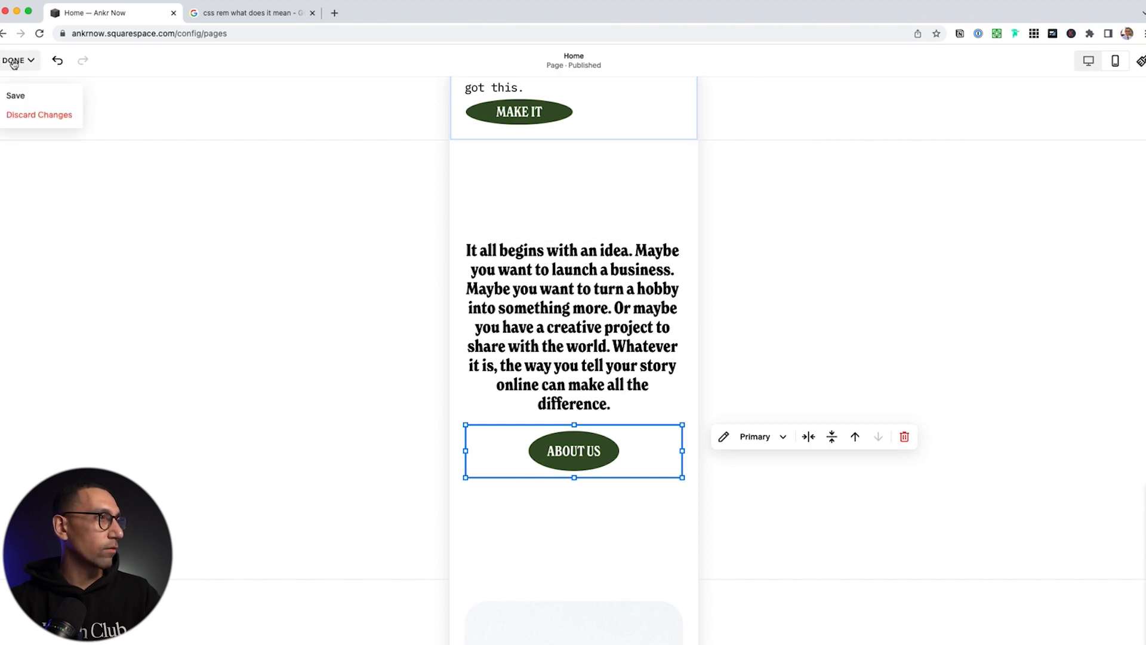
pyautogui.click(18, 96)
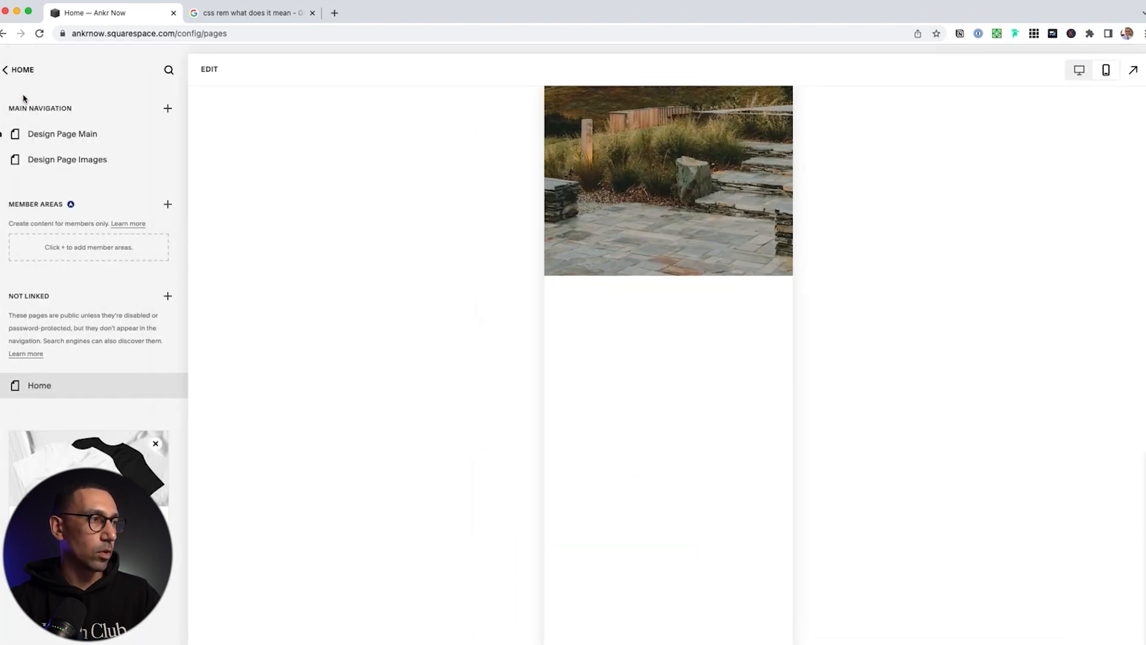
pyautogui.scroll(-6, 615, 432)
pyautogui.click(1079, 70)
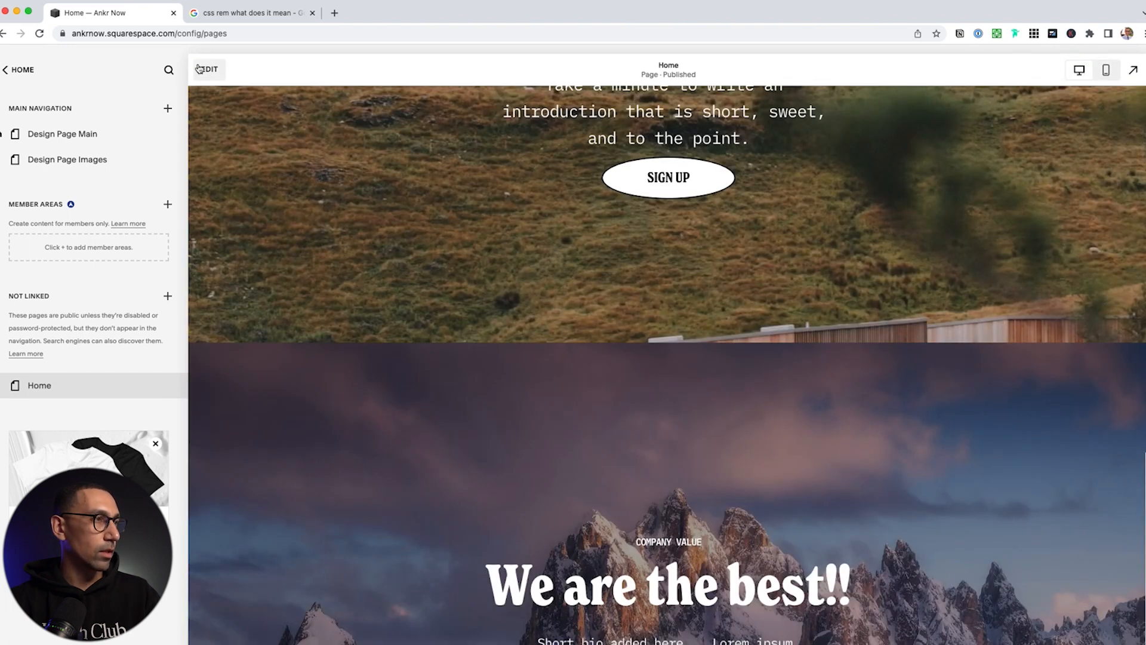
pyautogui.click(206, 70)
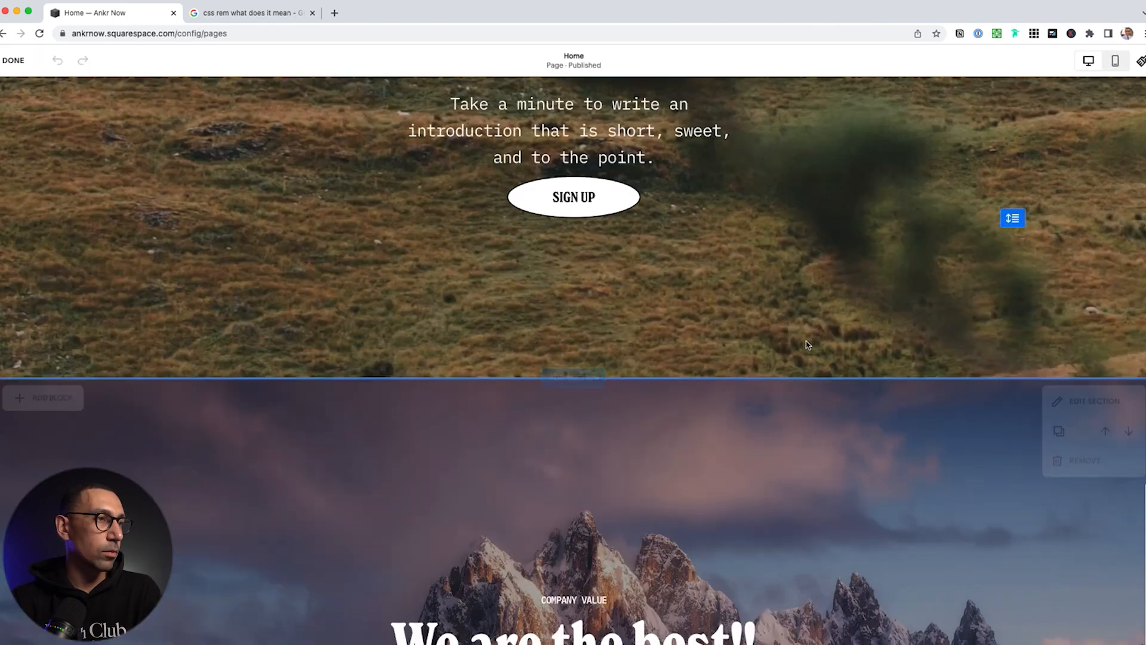
pyautogui.scroll(5, 836, 269)
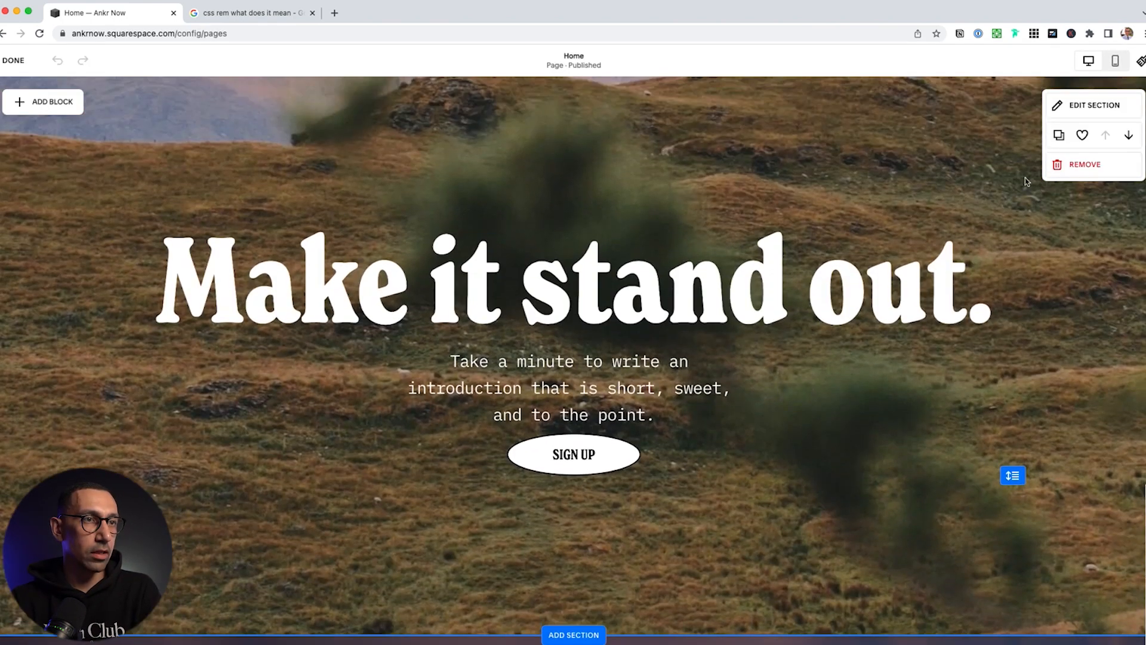
# Remove the original top hero section from the home page
pyautogui.click(1091, 170)
pyautogui.click(638, 421)
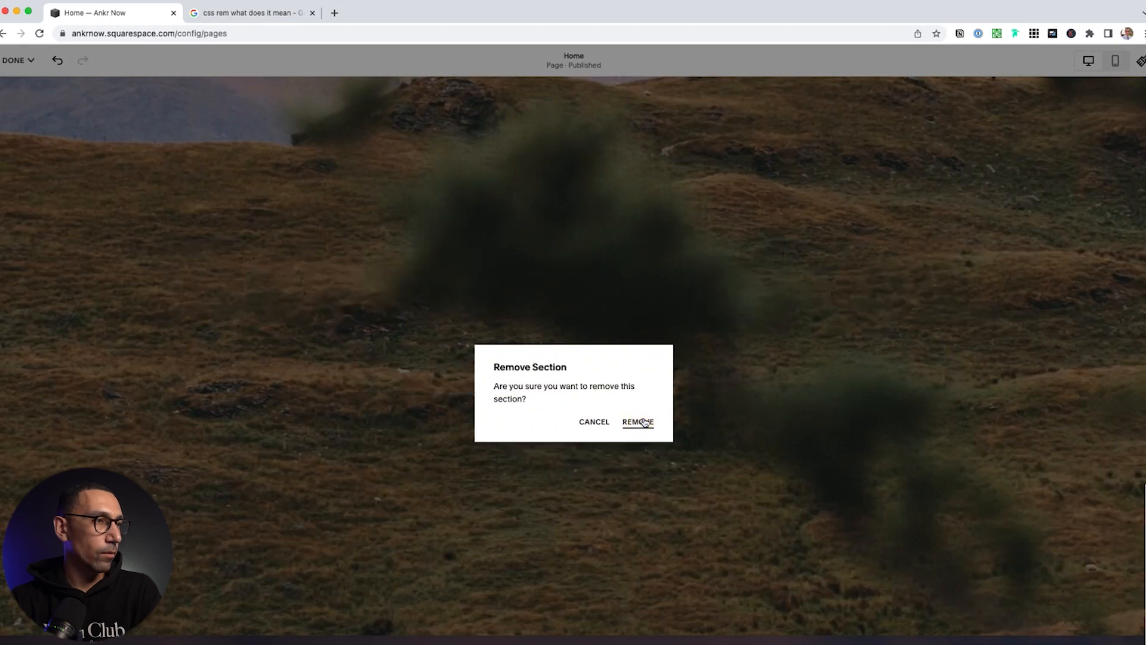
pyautogui.scroll(2, 672, 441)
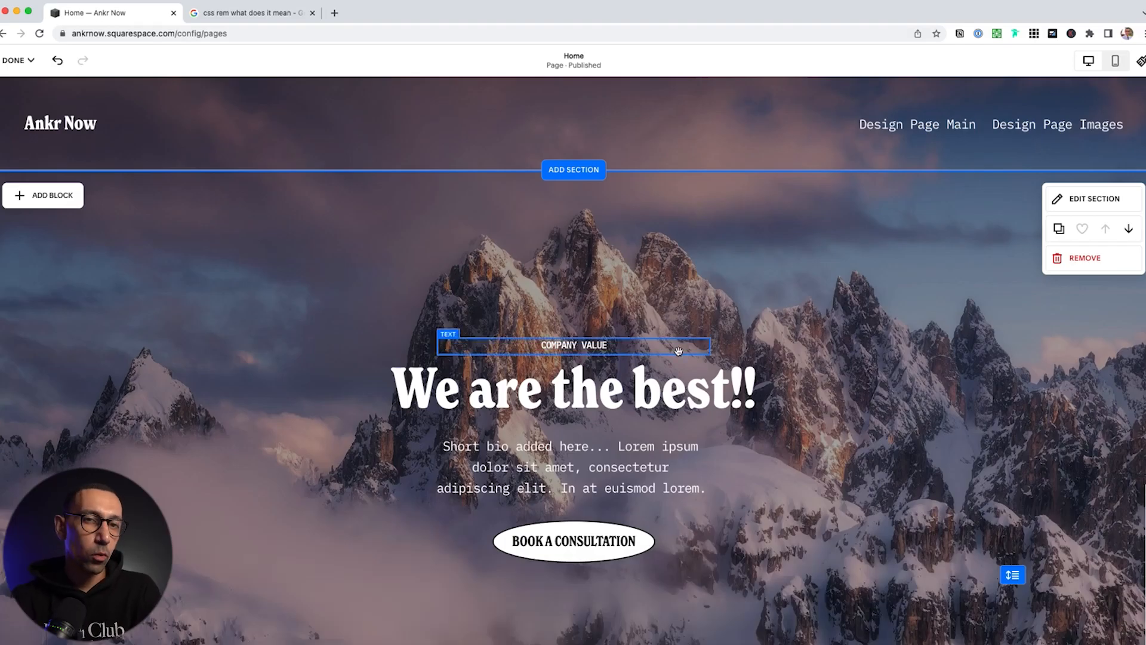
# Scroll down to the 'Make it stand out.' section and bring up the block list
pyautogui.scroll(-20, 679, 351)
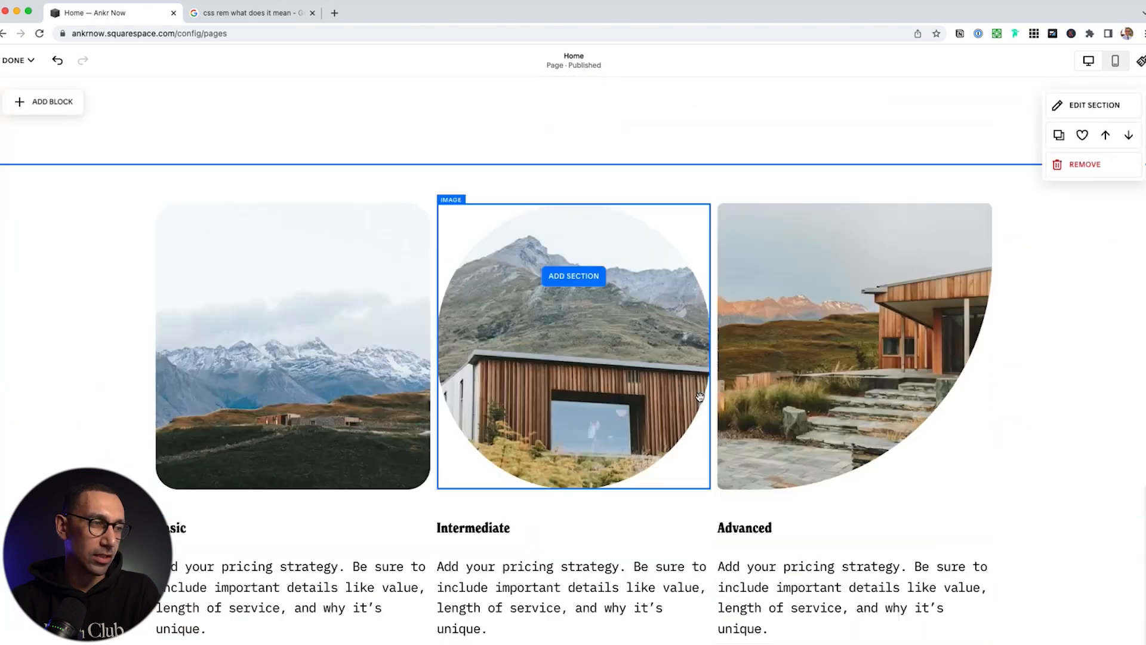
pyautogui.scroll(-15, 700, 399)
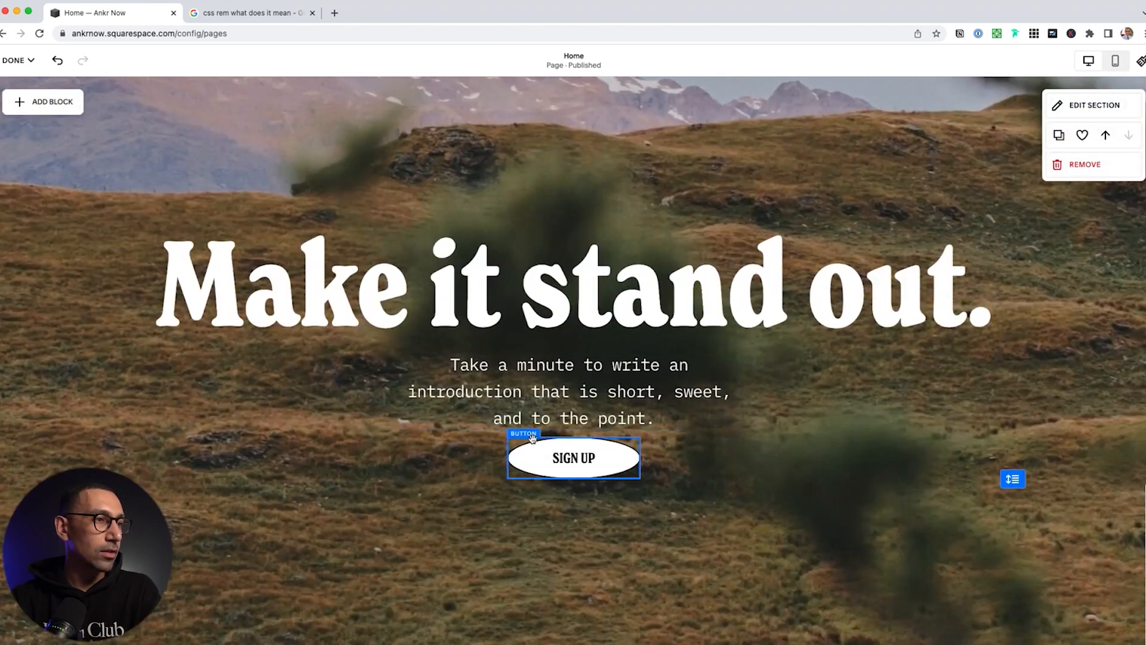
pyautogui.click(48, 101)
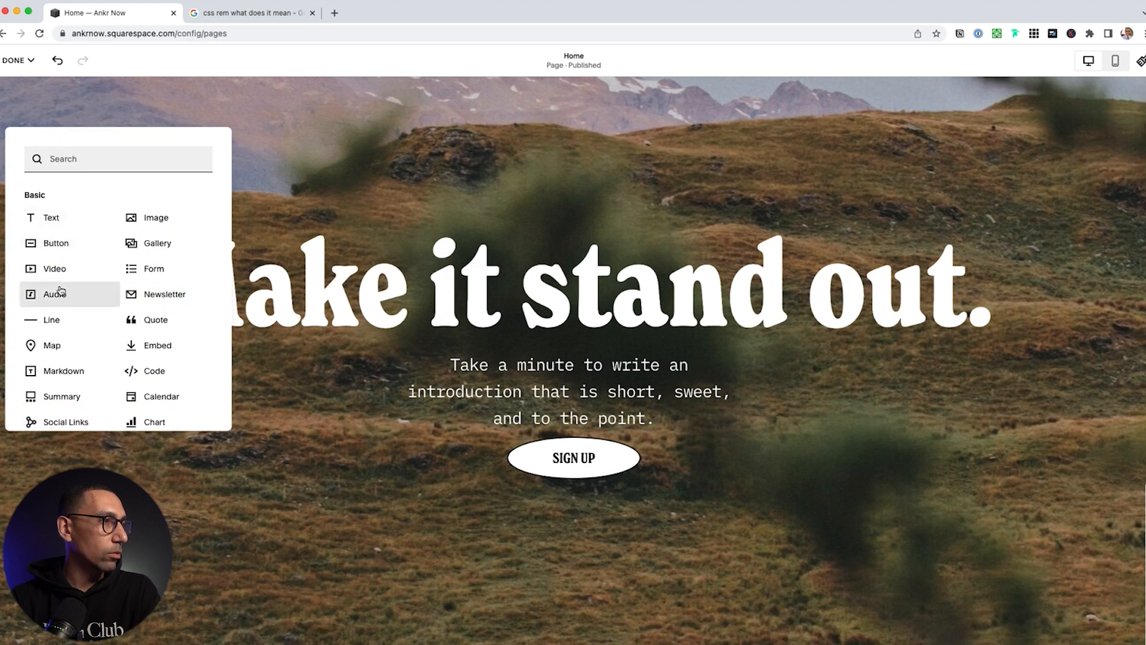
# Place a Form block centred beneath the SIGN UP button
pyautogui.moveTo(155, 275); pyautogui.dragTo(160, 277)
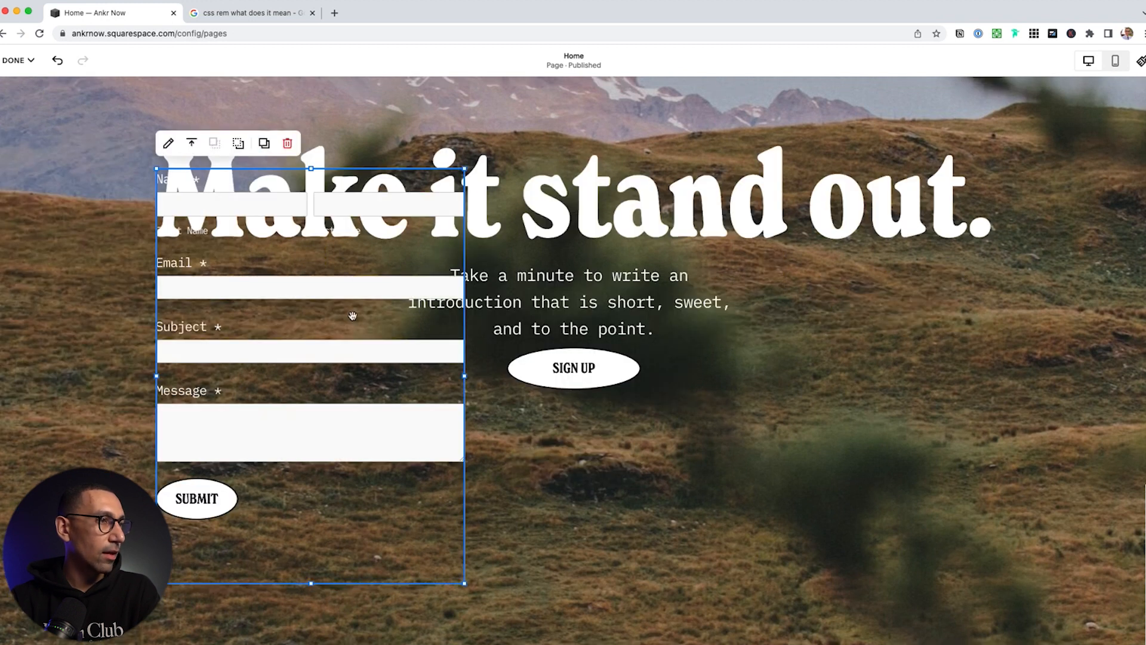
pyautogui.moveTo(365, 322); pyautogui.dragTo(585, 566)
pyautogui.scroll(-2, 556, 471)
pyautogui.moveTo(548, 465); pyautogui.dragTo(592, 465)
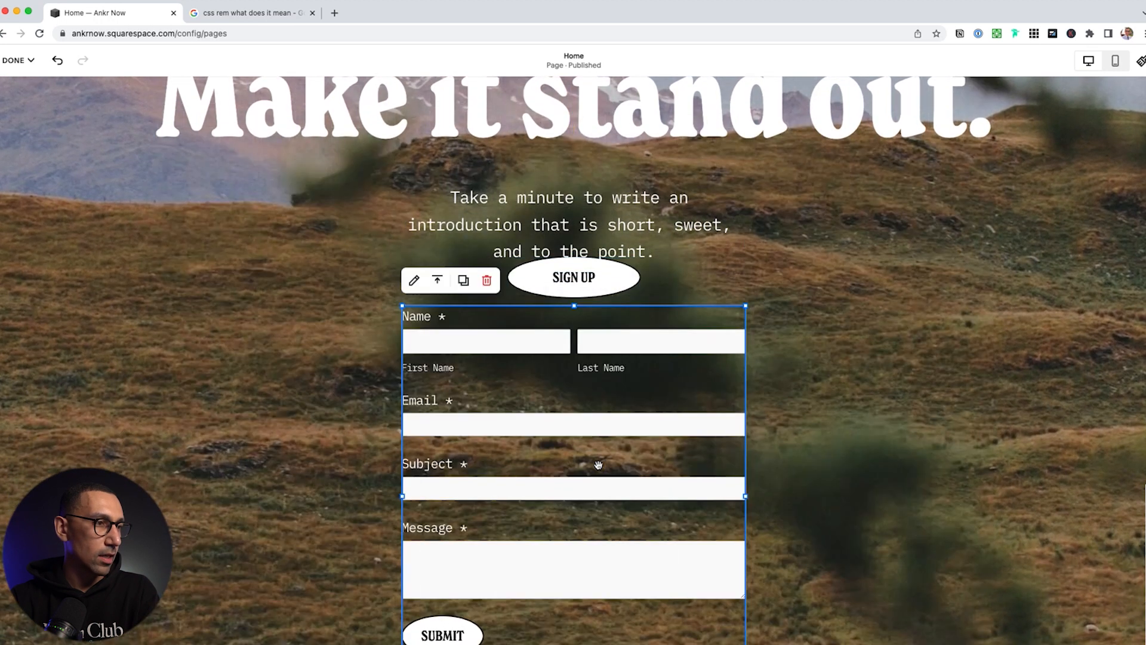
# Name the form 'Contact Form' and change its submit button text to 'Send'
pyautogui.click(414, 282)
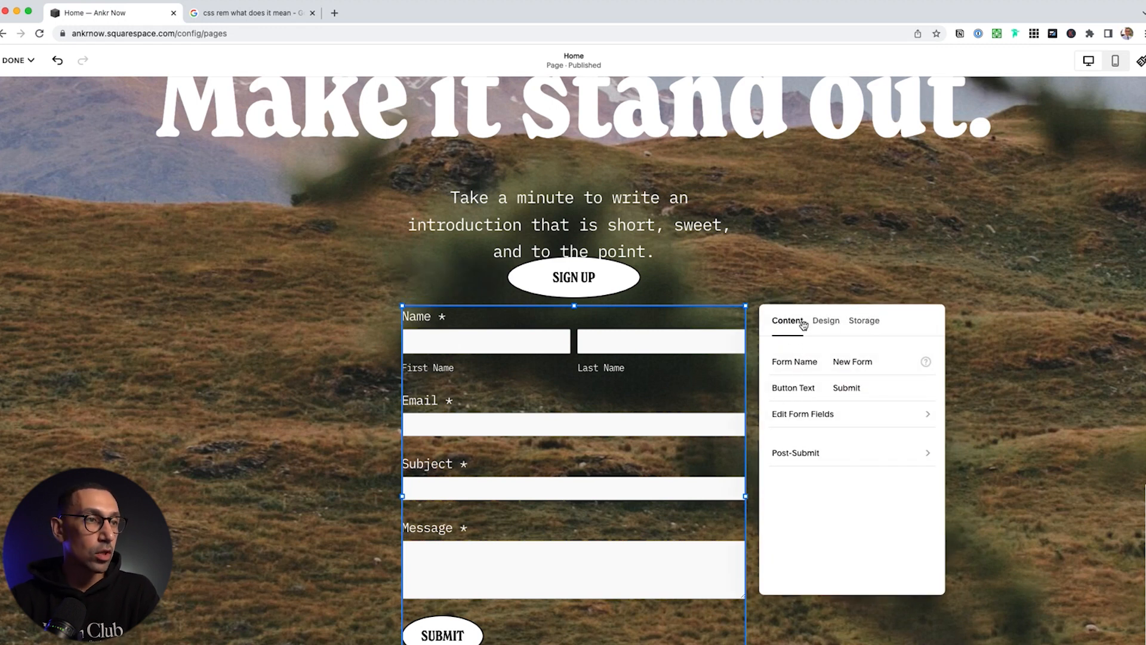
pyautogui.doubleClick(857, 363)
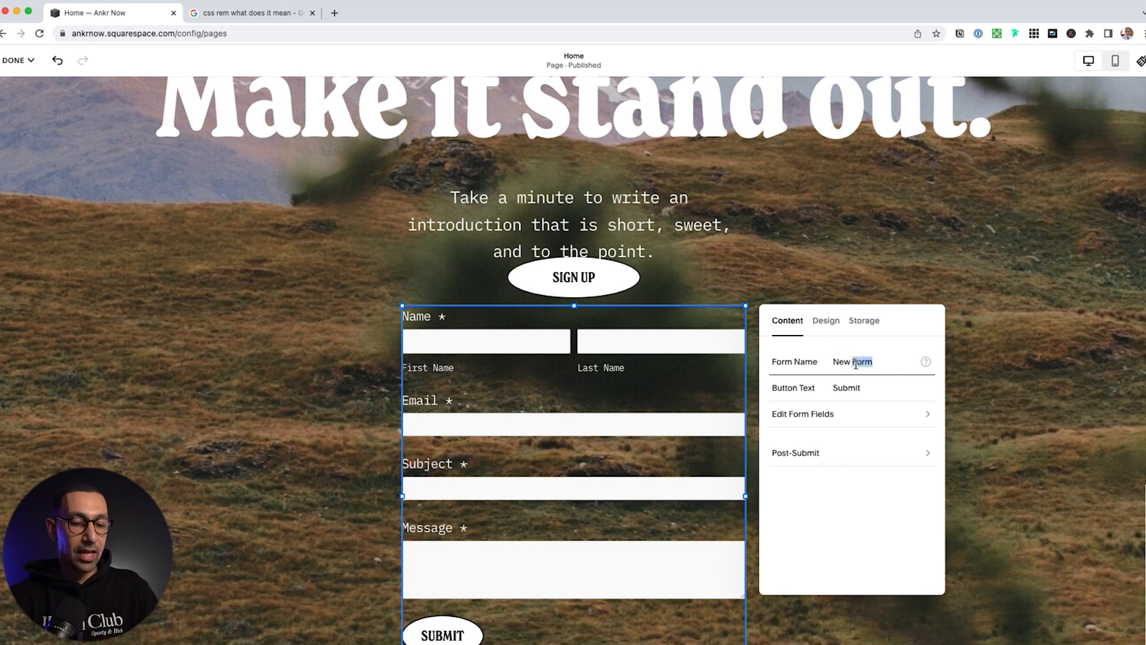
pyautogui.press('super+a')
pyautogui.write('Cont')
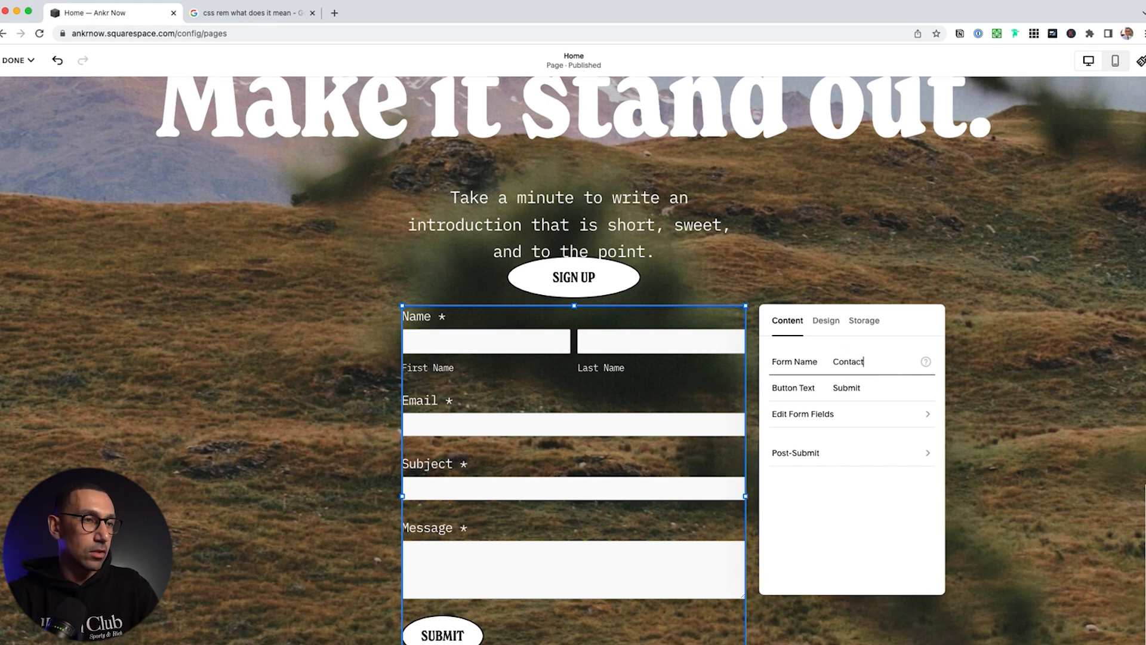
pyautogui.click(865, 388)
pyautogui.press('super+a')
pyautogui.write('Send')
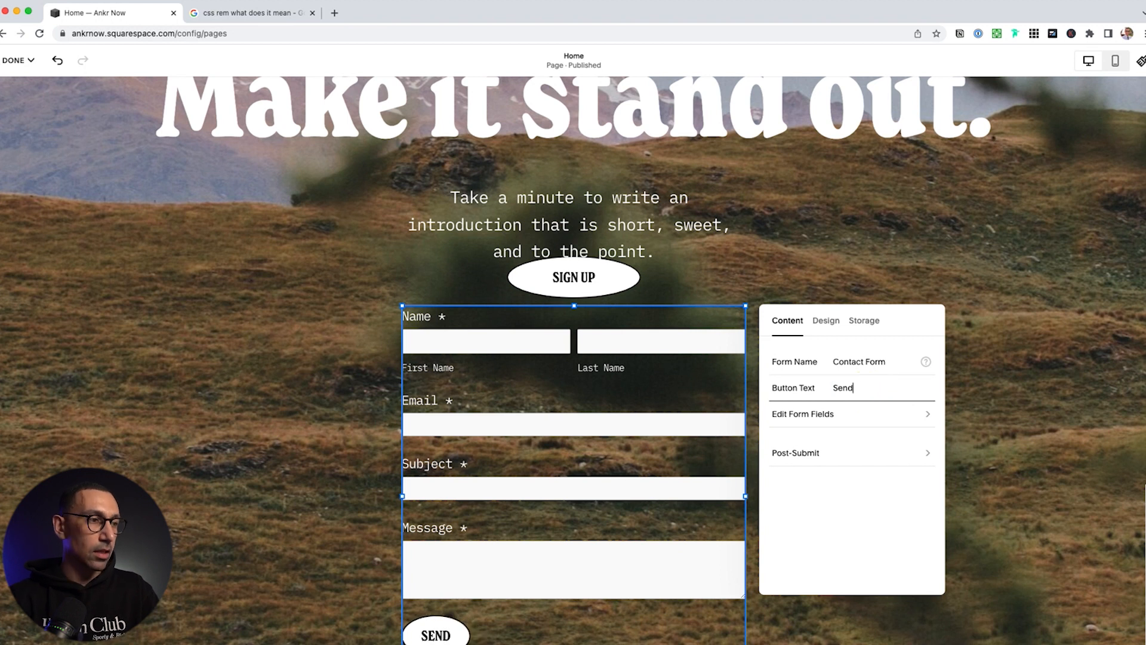
# Add a Phone field to the contact form
pyautogui.click(799, 416)
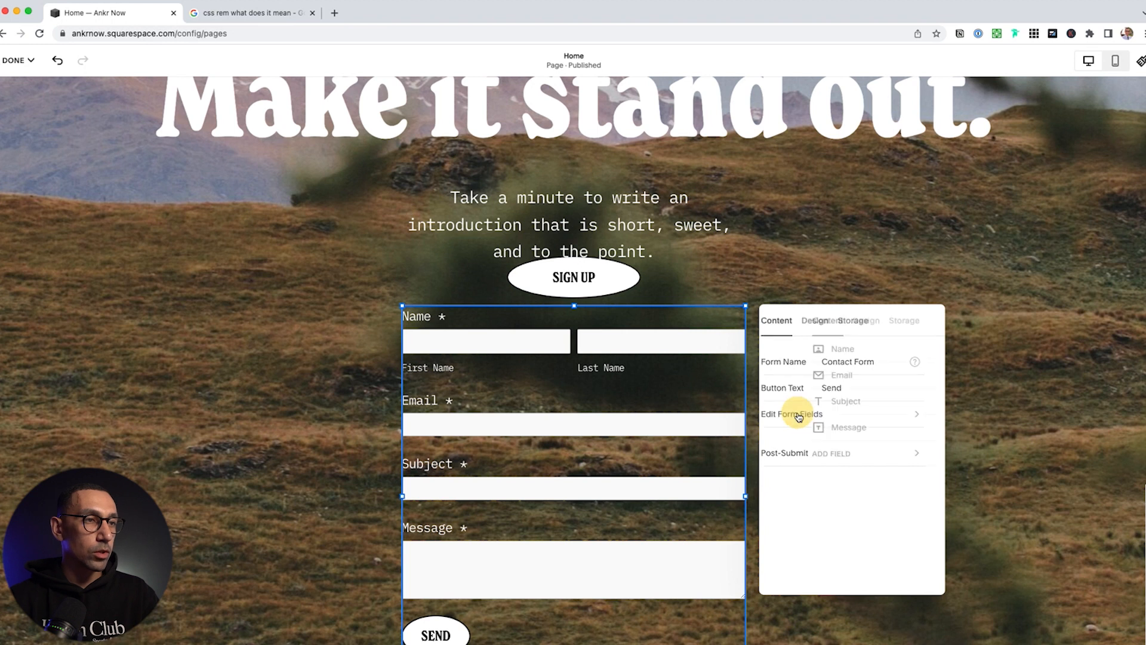
pyautogui.click(793, 455)
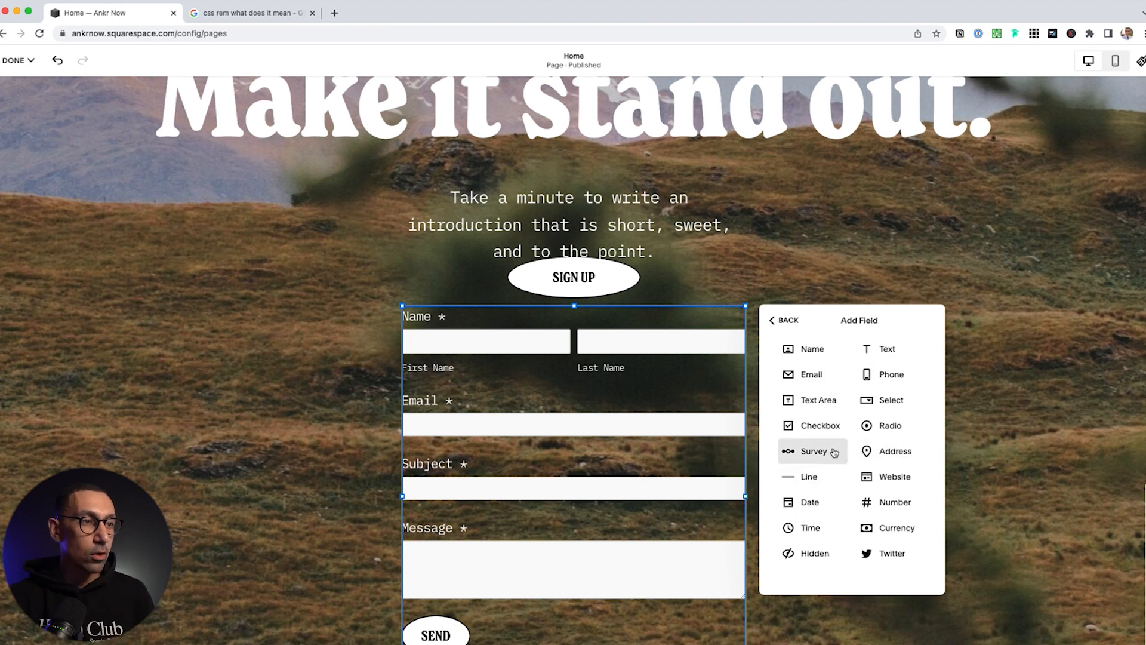
pyautogui.click(888, 382)
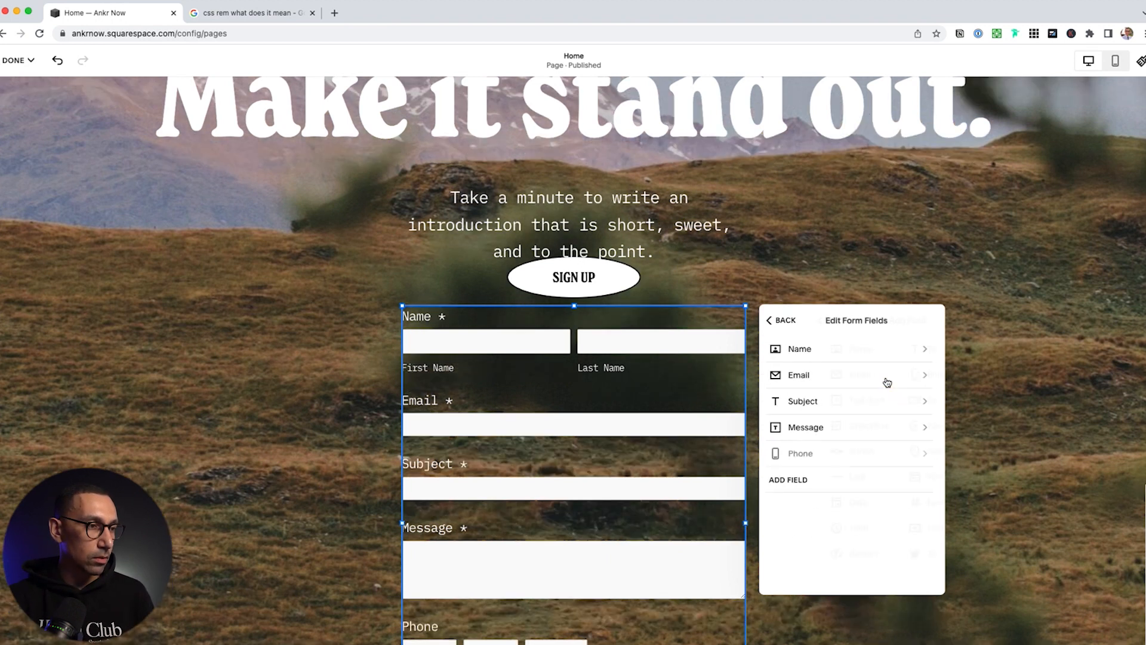
pyautogui.scroll(-2, 528, 566)
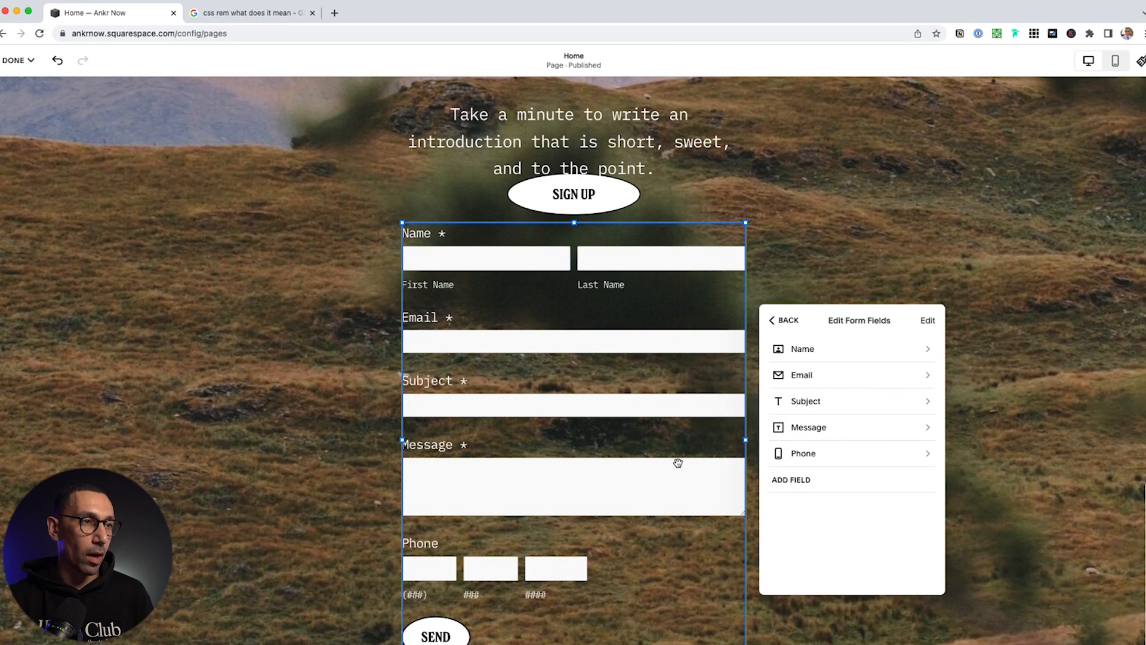
# Add a text field labelled 'Phone #' and make it required
pyautogui.click(800, 481)
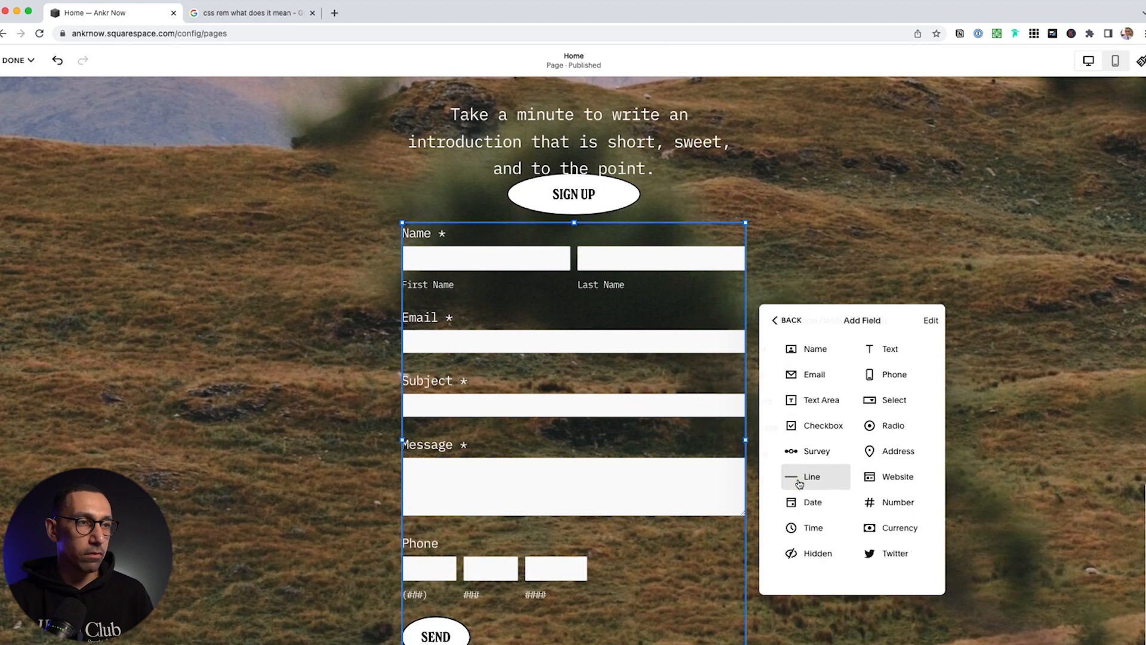
pyautogui.click(880, 354)
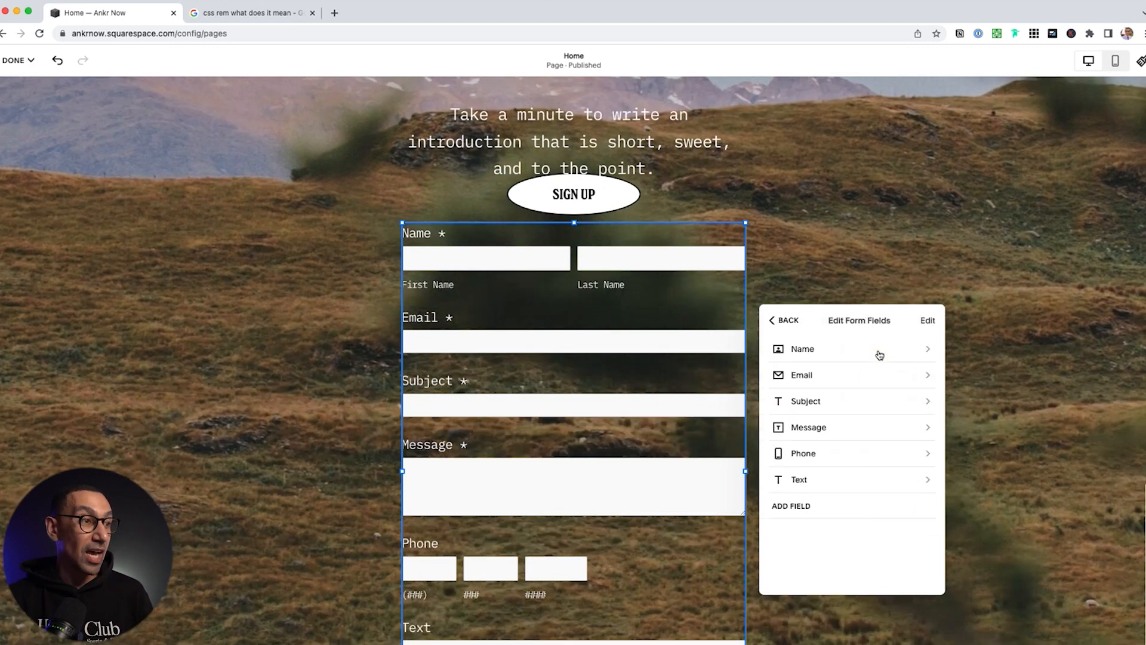
pyautogui.click(798, 508)
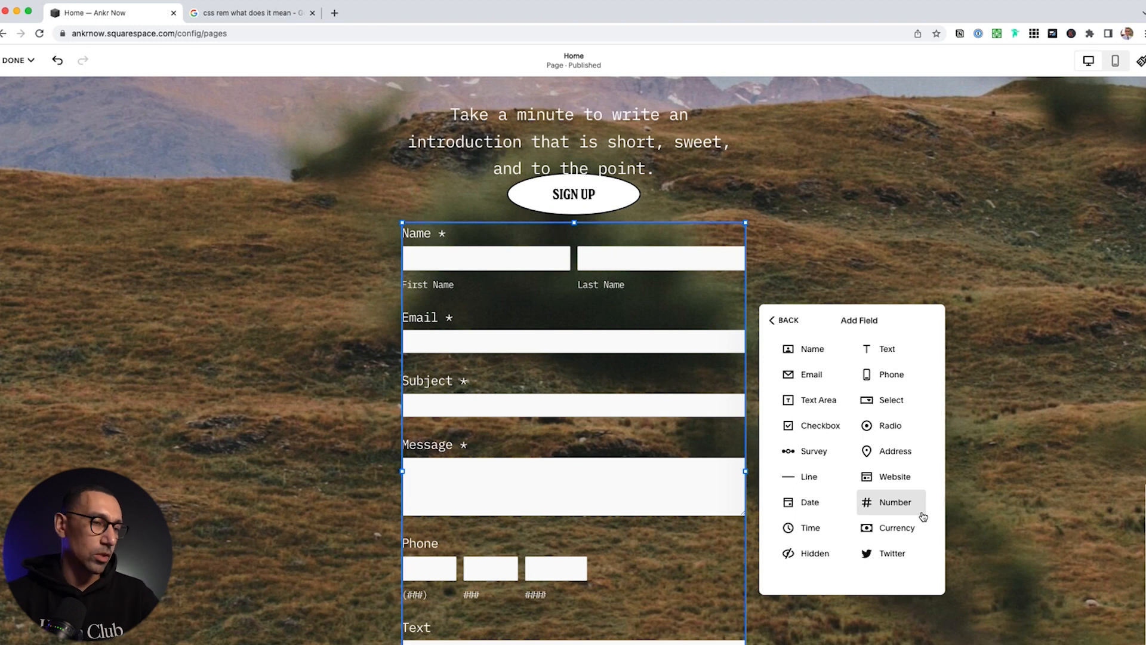
pyautogui.click(898, 359)
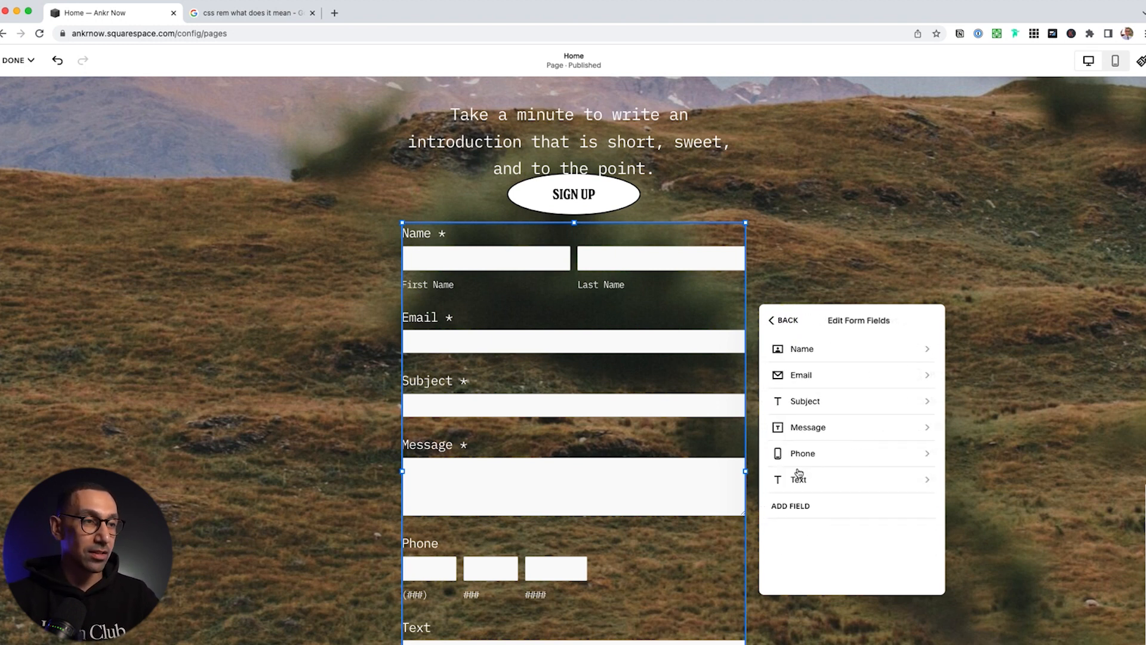
pyautogui.doubleClick(805, 358)
pyautogui.write('Phone #')
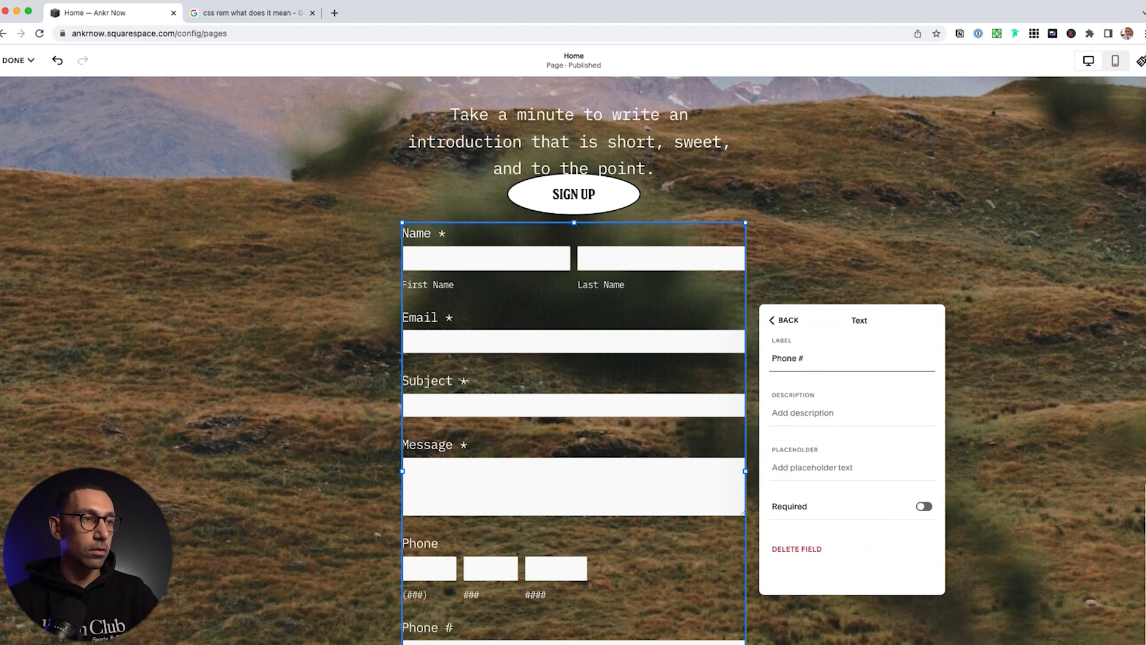
pyautogui.click(925, 506)
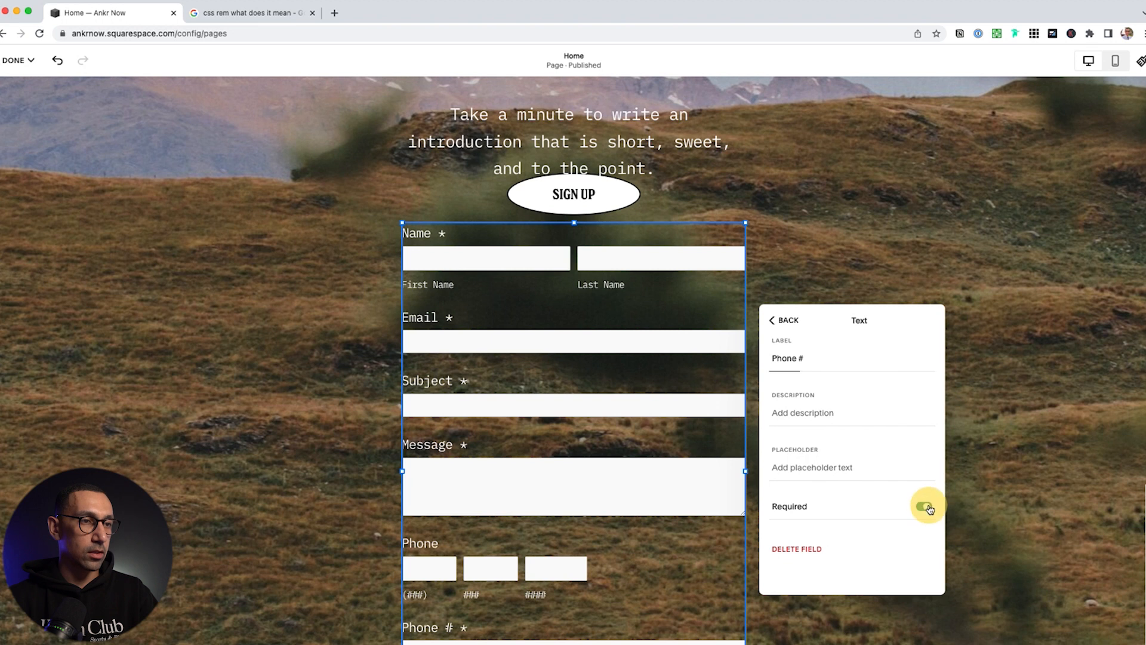
pyautogui.click(788, 321)
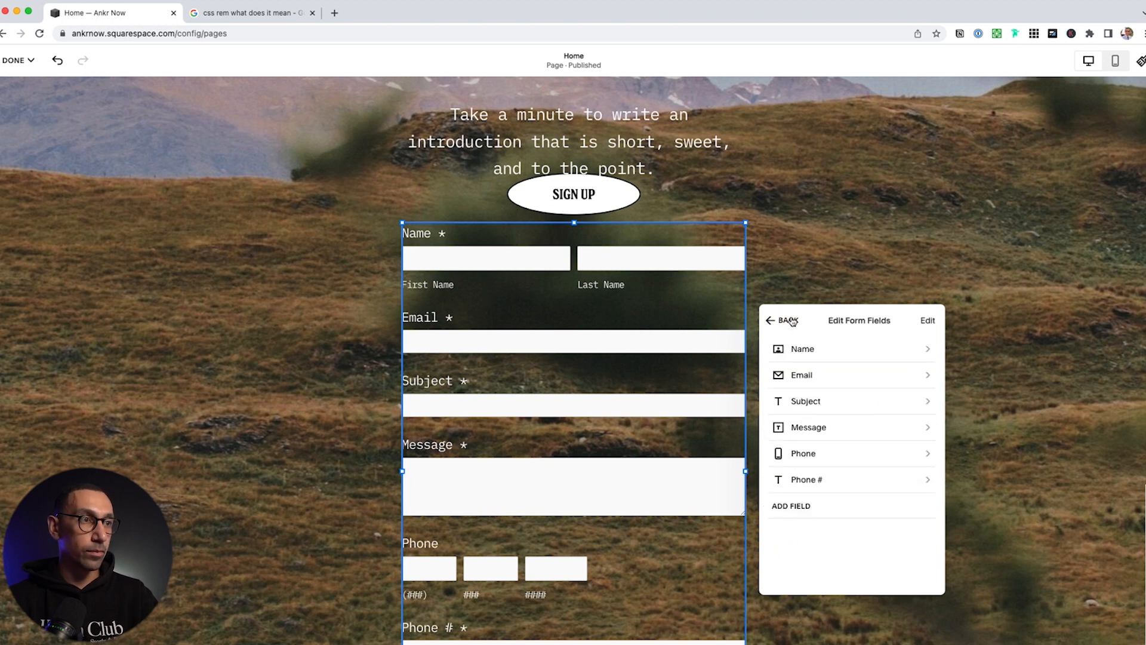
pyautogui.click(789, 321)
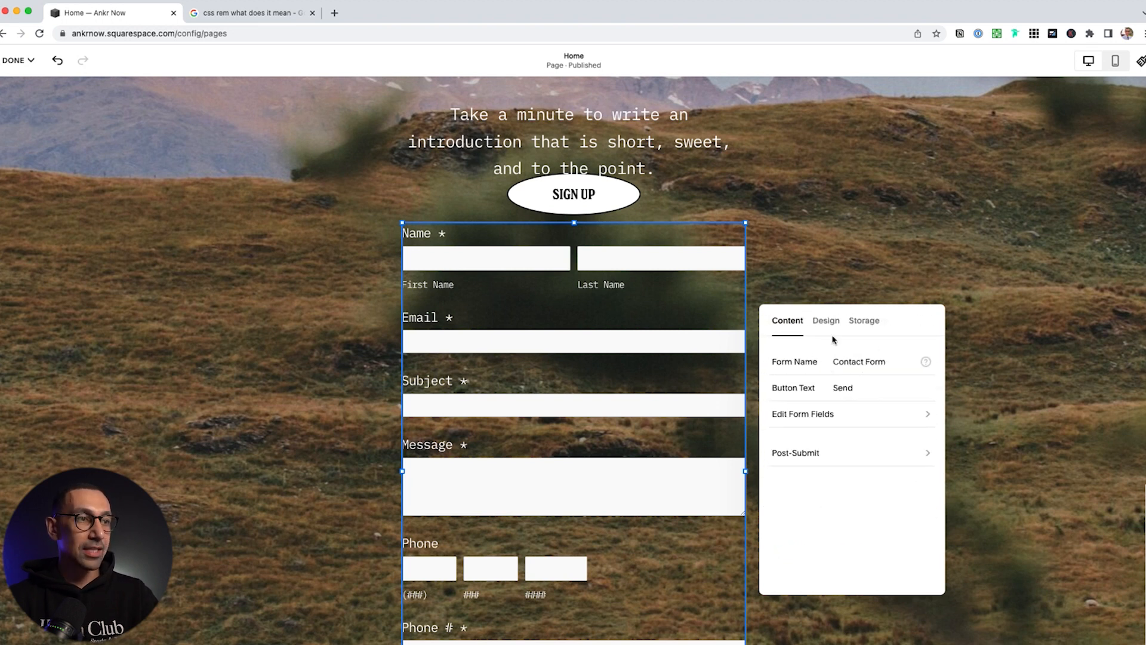
pyautogui.click(811, 455)
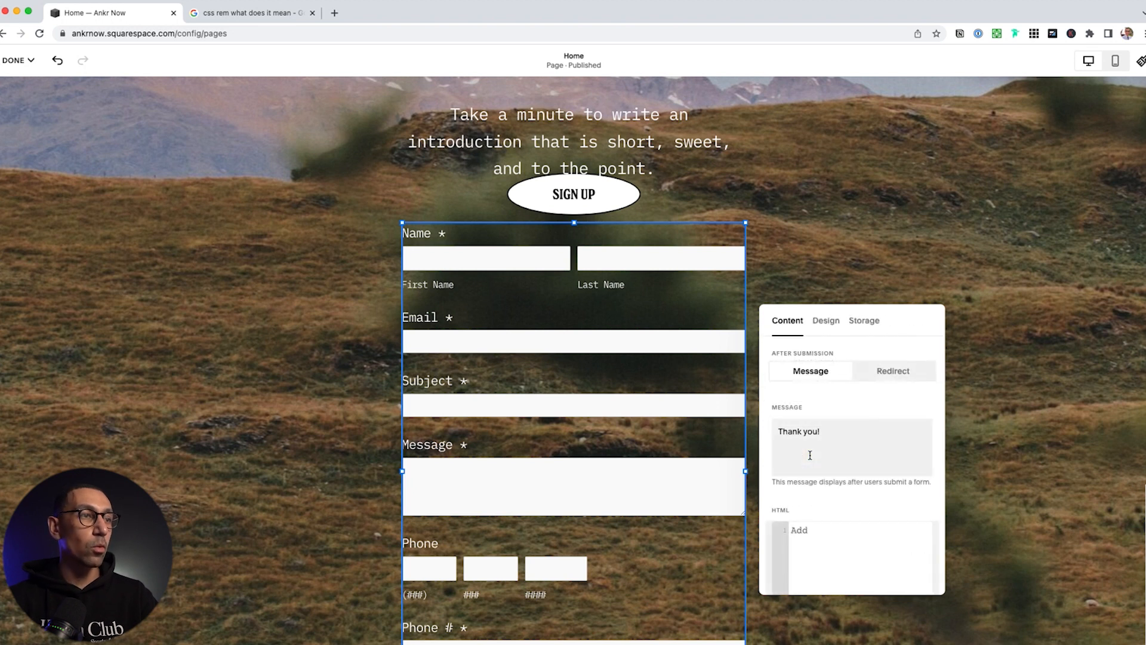
pyautogui.click(896, 375)
pyautogui.click(855, 418)
pyautogui.write('/')
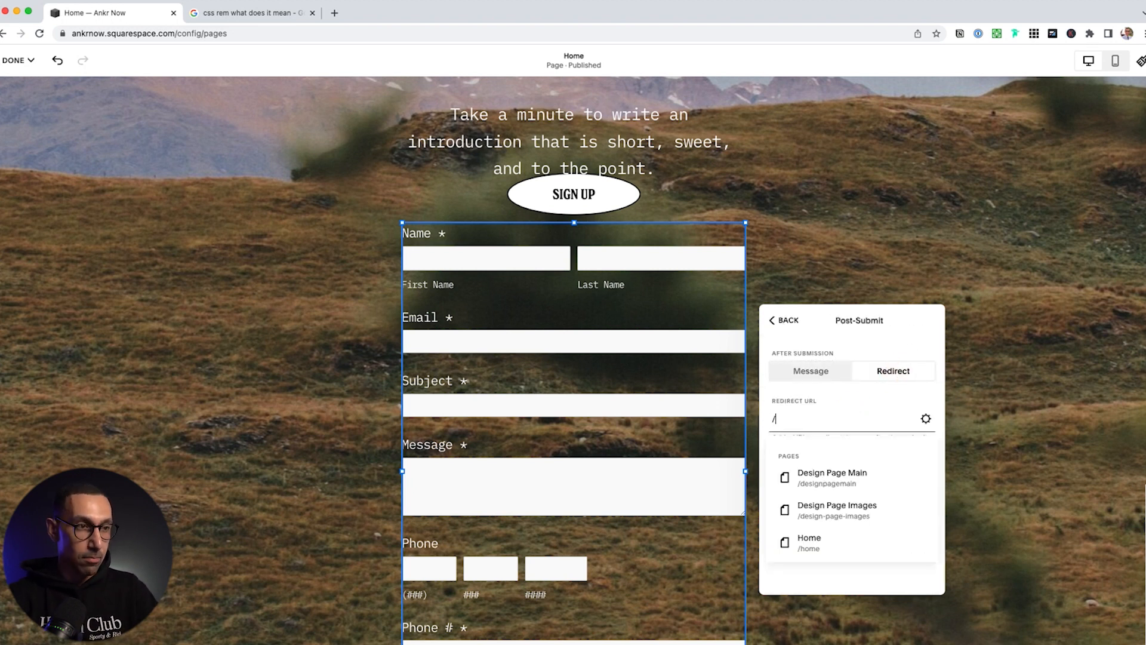
pyautogui.write('thank-yoyu')
pyautogui.press('BackSpace')
pyautogui.press('BackSpace')
pyautogui.write('u')
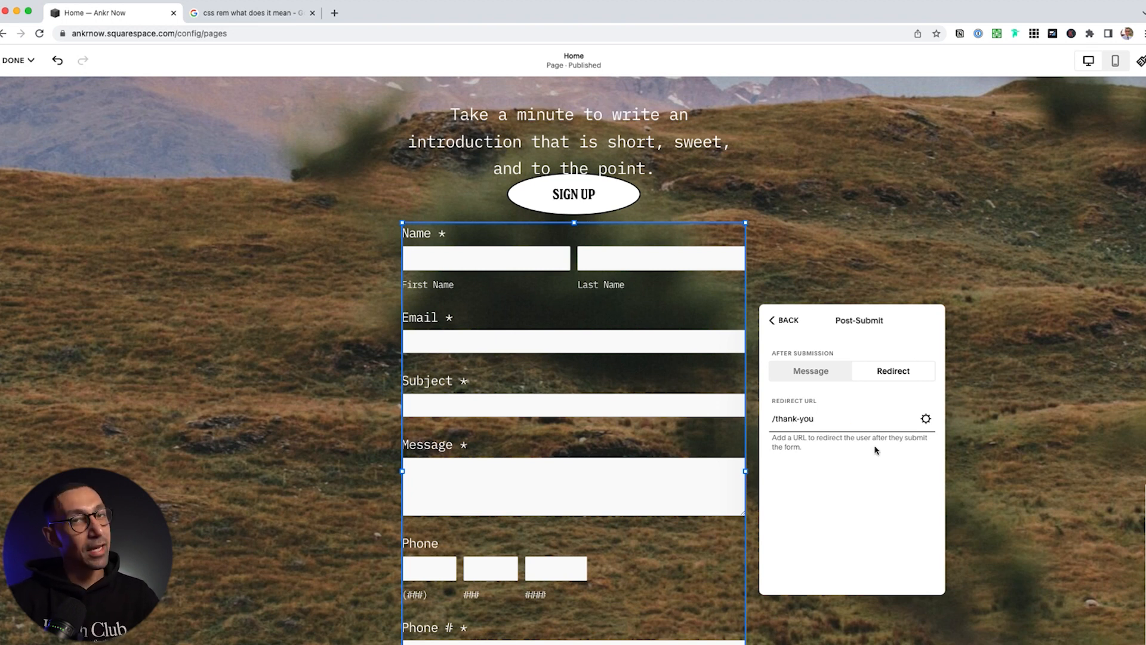
pyautogui.click(811, 374)
pyautogui.click(787, 321)
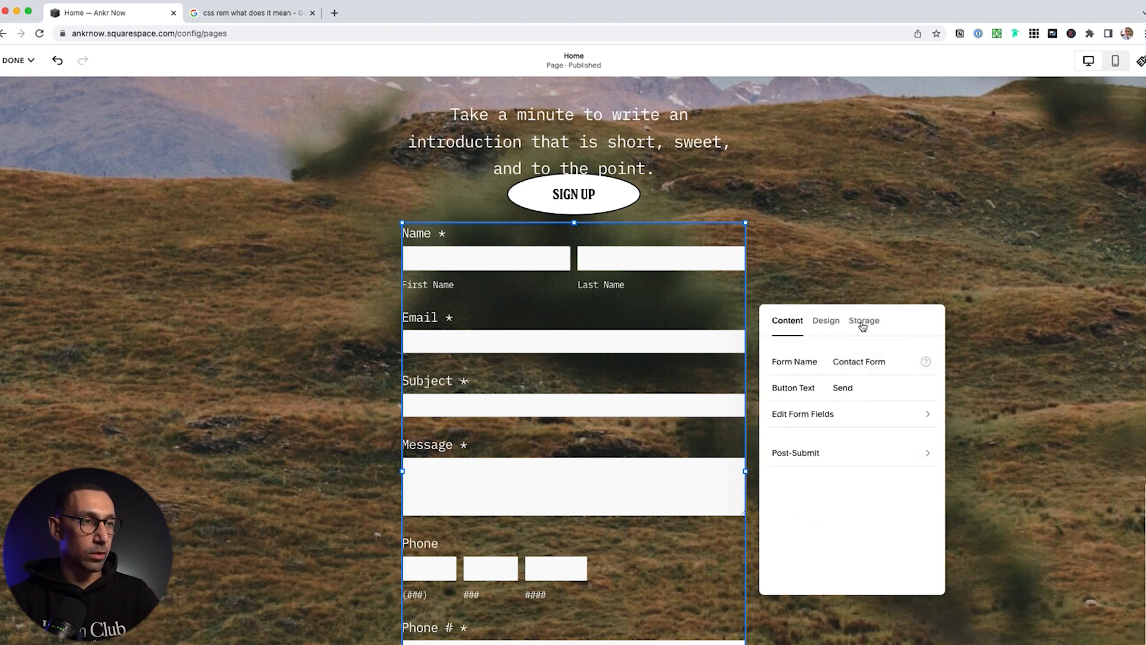
# Centre the form button and show the form in a lightbox behind a 'Contact Us' button
pyautogui.click(822, 324)
pyautogui.click(860, 369)
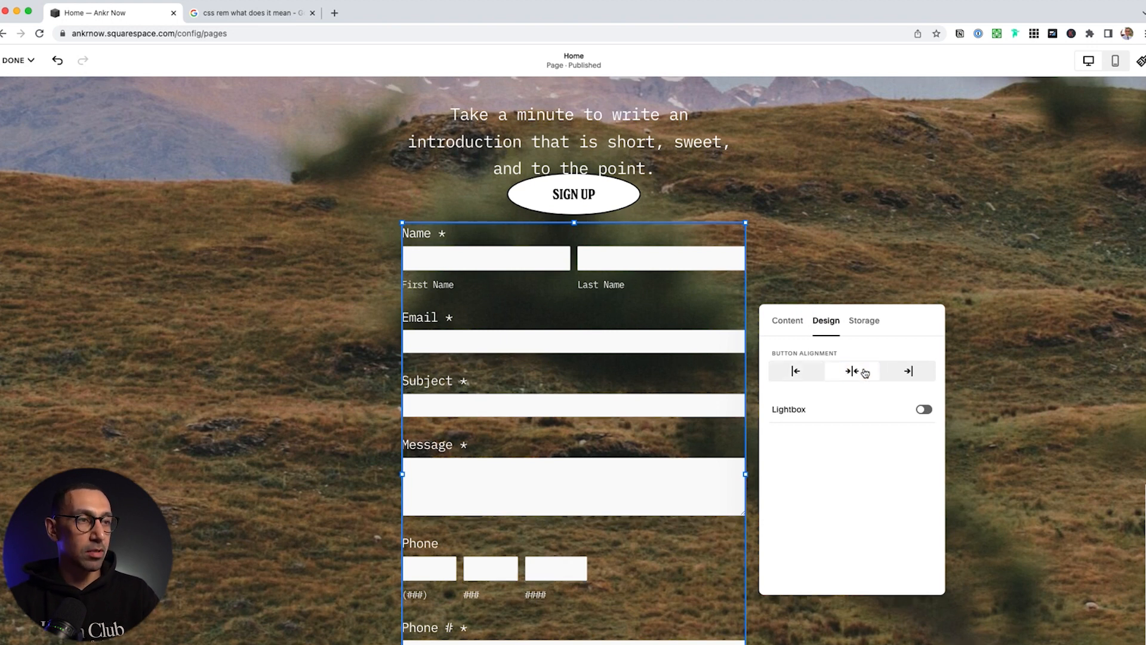
pyautogui.click(923, 410)
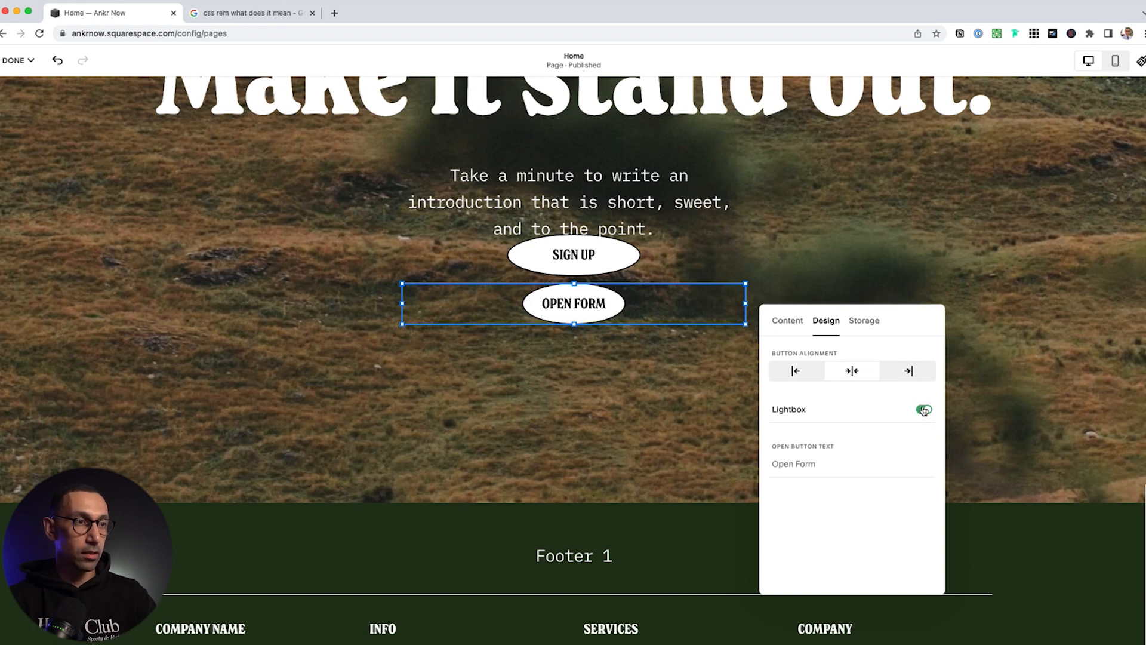
pyautogui.click(815, 462)
pyautogui.write('Contact Us')
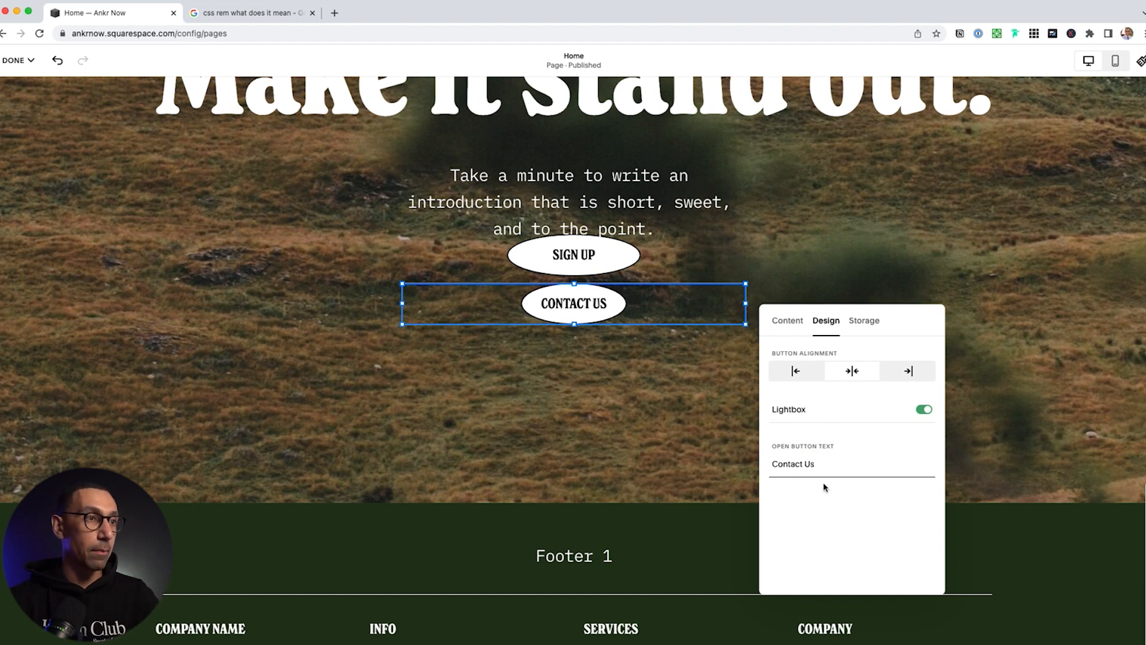
pyautogui.click(864, 321)
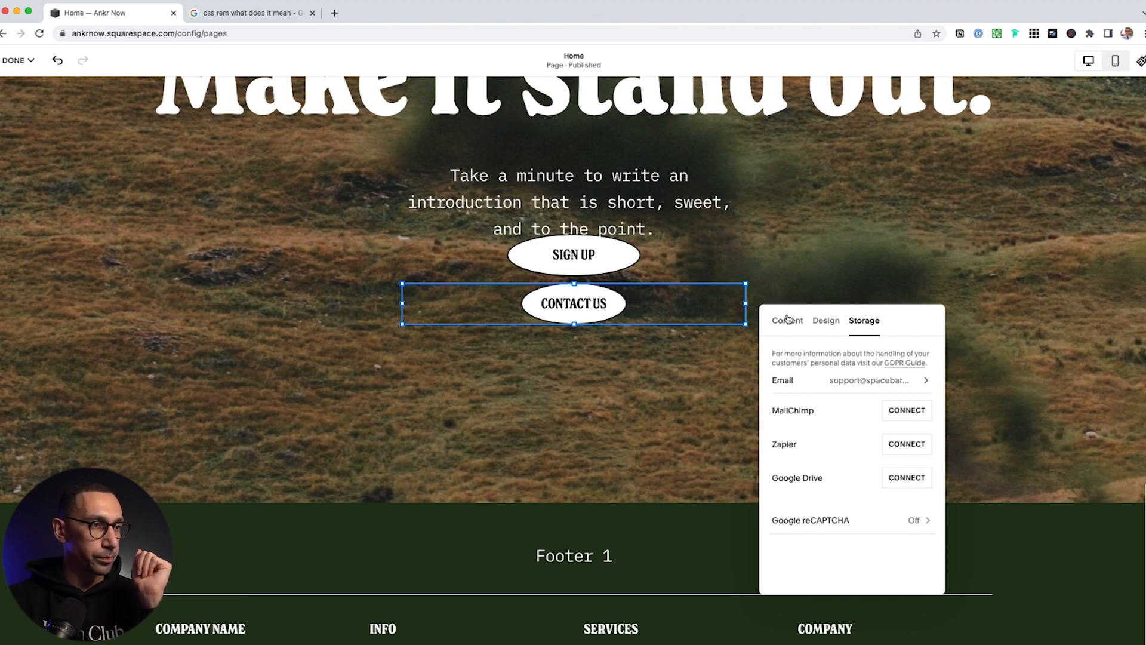
# Switch the lightbox off so the full form displays inline beneath SIGN UP
pyautogui.click(817, 321)
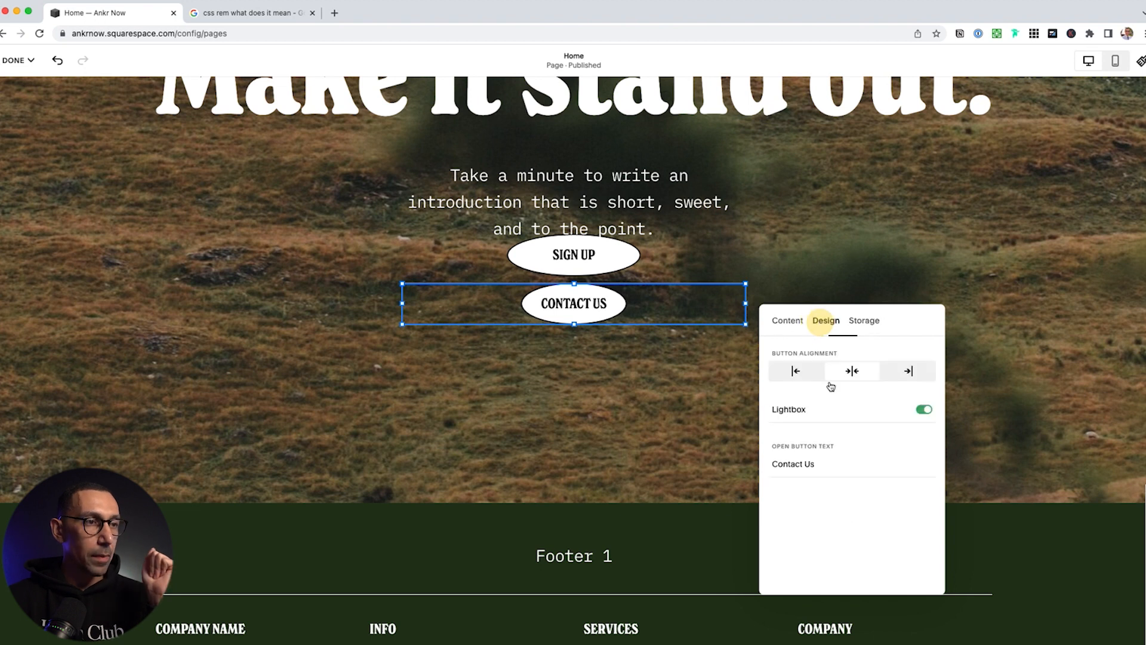
pyautogui.click(880, 413)
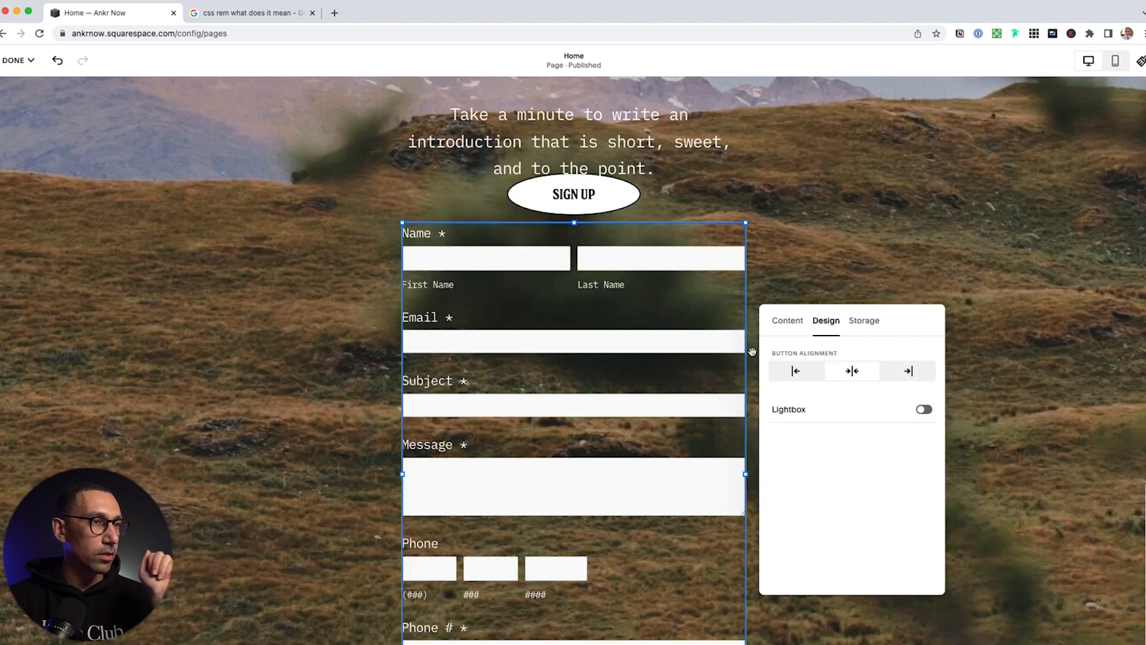
pyautogui.click(797, 265)
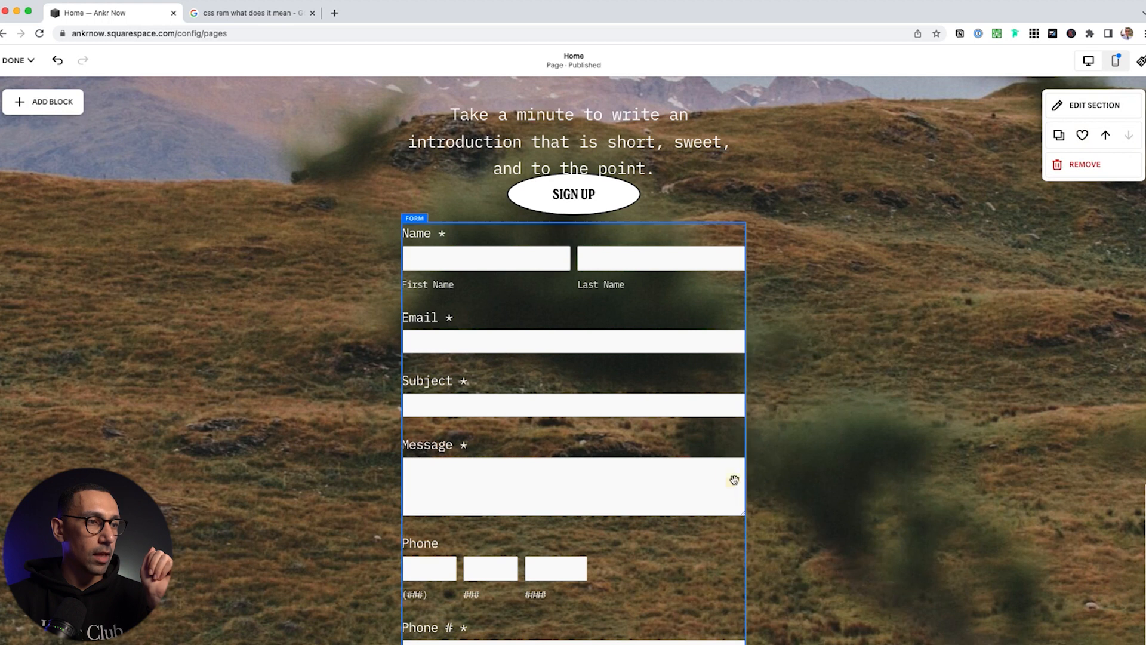
pyautogui.click(735, 480)
# Widen the contact form block, delete the SIGN UP button, and move the form up
pyautogui.moveTo(744, 478); pyautogui.dragTo(724, 410)
pyautogui.scroll(1, 749, 411)
pyautogui.click(612, 235)
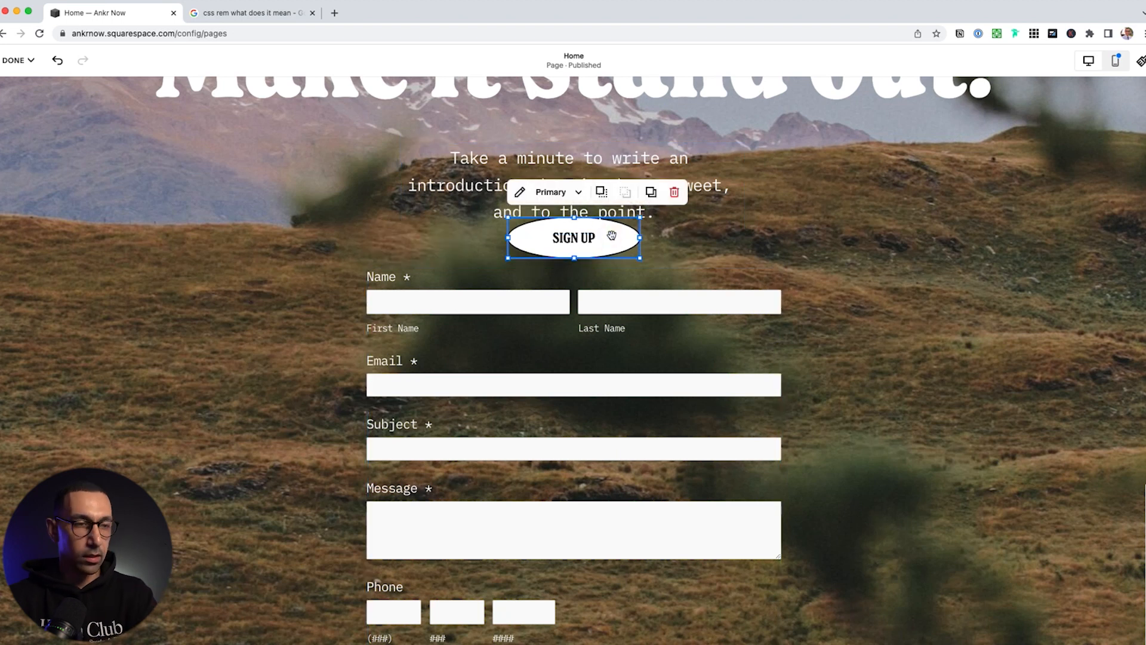
pyautogui.moveTo(651, 325); pyautogui.dragTo(620, 236)
pyautogui.click(620, 237)
pyautogui.click(672, 192)
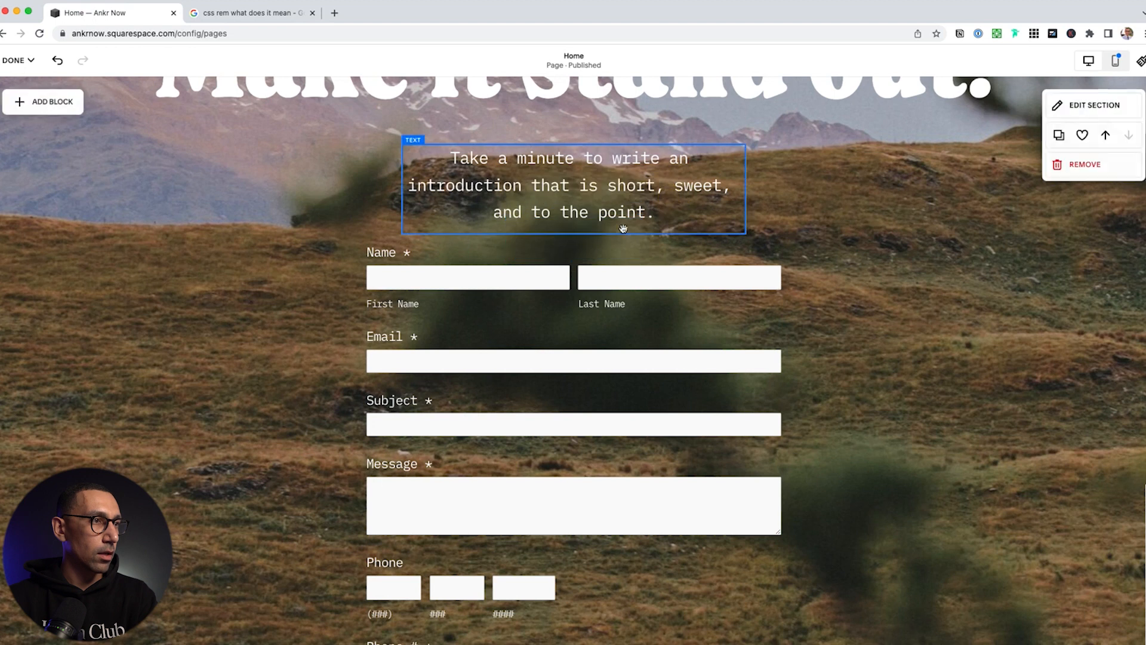
pyautogui.moveTo(616, 321); pyautogui.dragTo(615, 297)
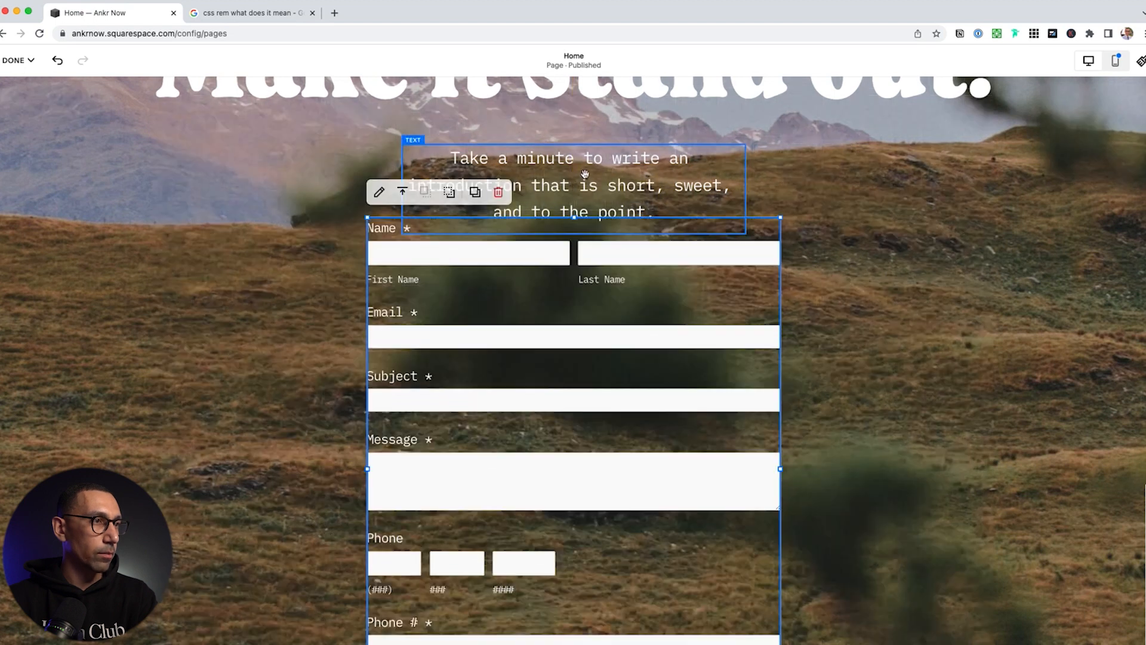
# Delete the introduction text block and move the form directly under the 'Make it stand out.' heading
pyautogui.click(585, 175)
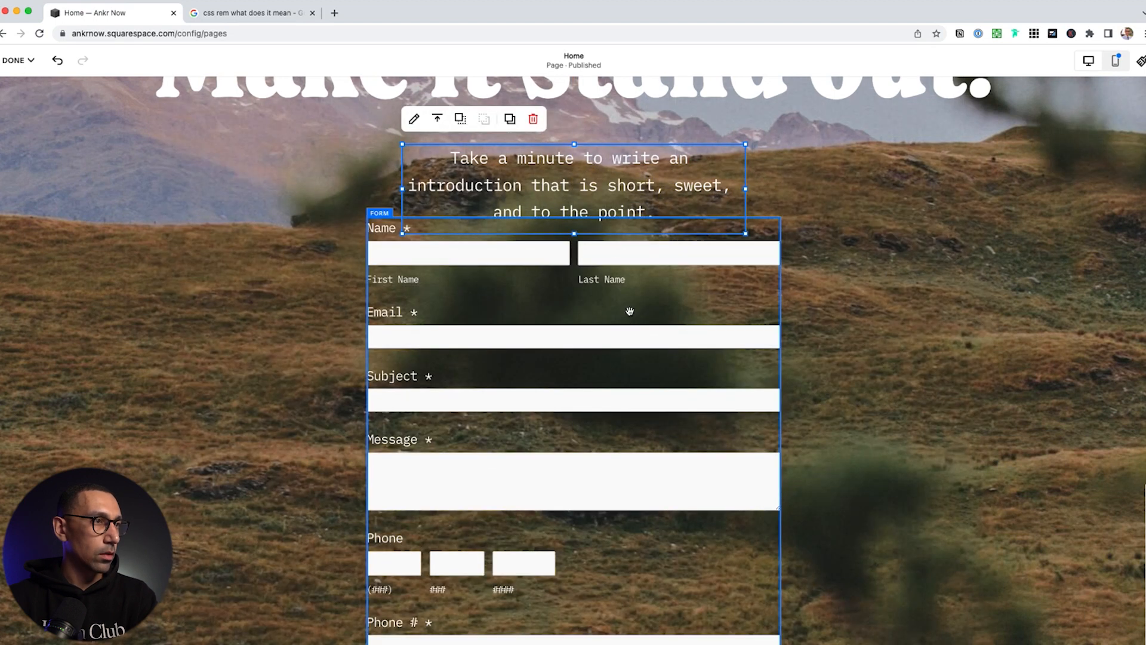
pyautogui.click(534, 119)
pyautogui.moveTo(619, 302); pyautogui.dragTo(639, 235)
pyautogui.scroll(-6, 753, 328)
pyautogui.scroll(10, 754, 328)
pyautogui.scroll(-7, 754, 328)
pyautogui.scroll(9, 758, 327)
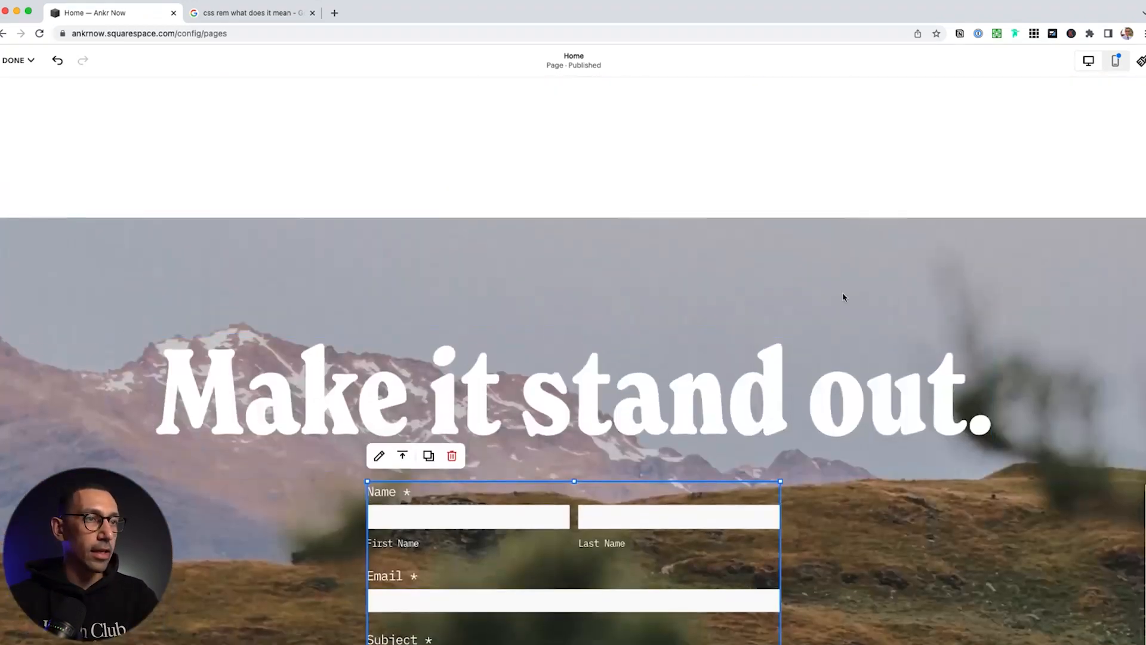
pyautogui.scroll(6, 837, 311)
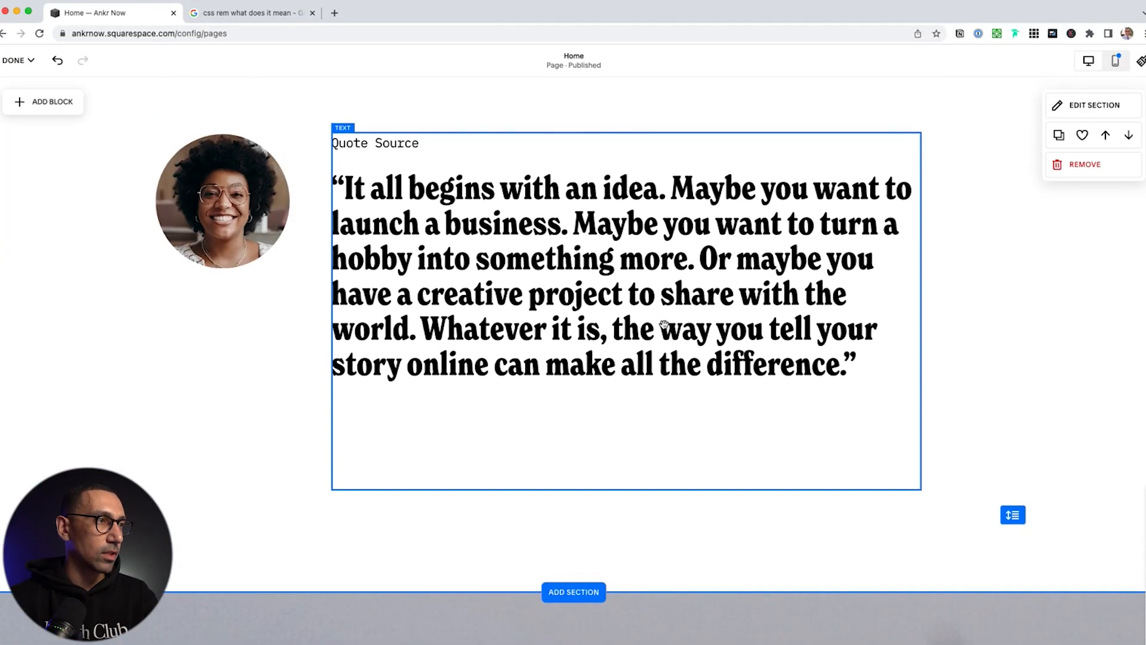
pyautogui.click(18, 60)
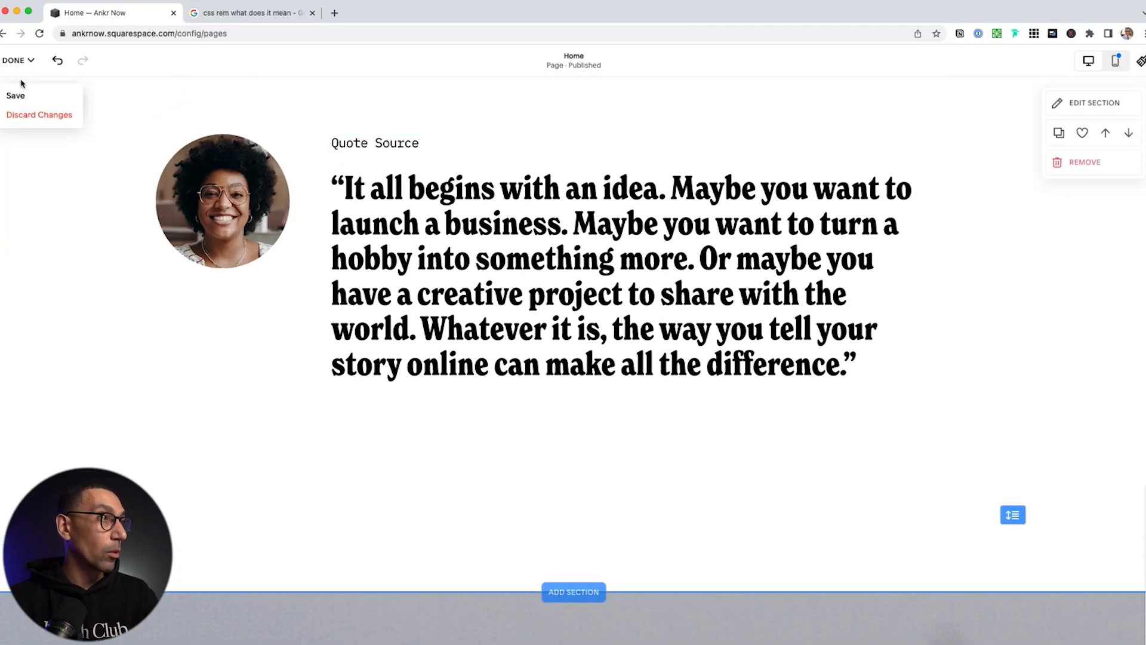
# Save the form changes and reopen the Home page for editing
pyautogui.click(21, 97)
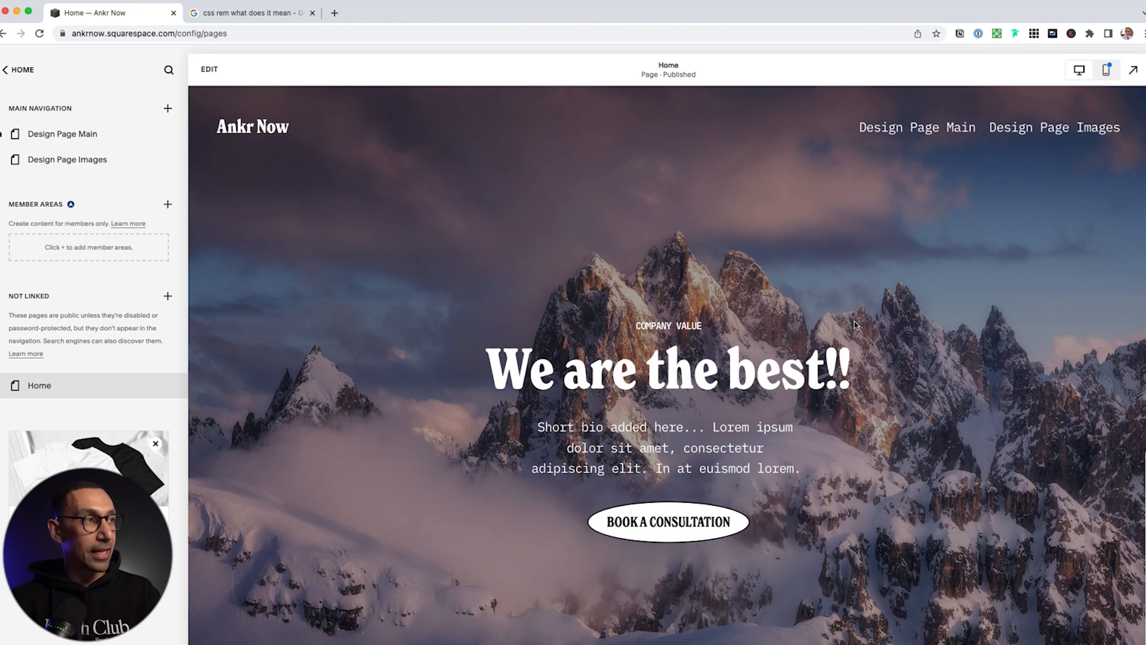
pyautogui.click(210, 69)
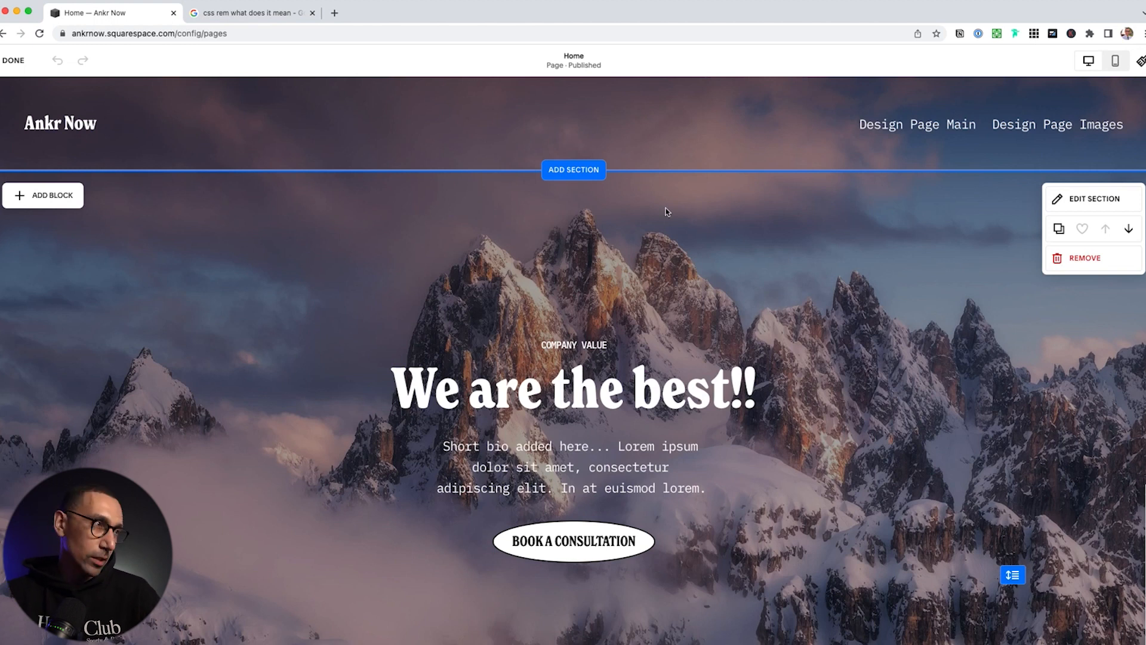
pyautogui.moveTo(563, 121)
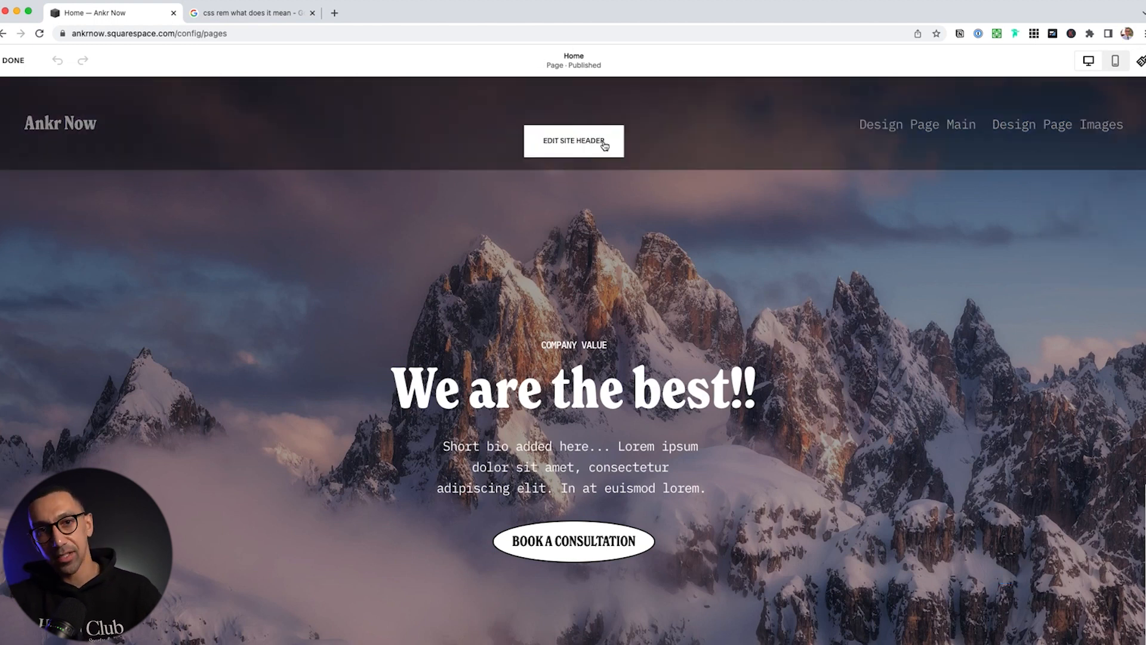
# Upload Group 18.png from Downloads as the header logo, replacing the Ankr Now title
pyautogui.click(600, 144)
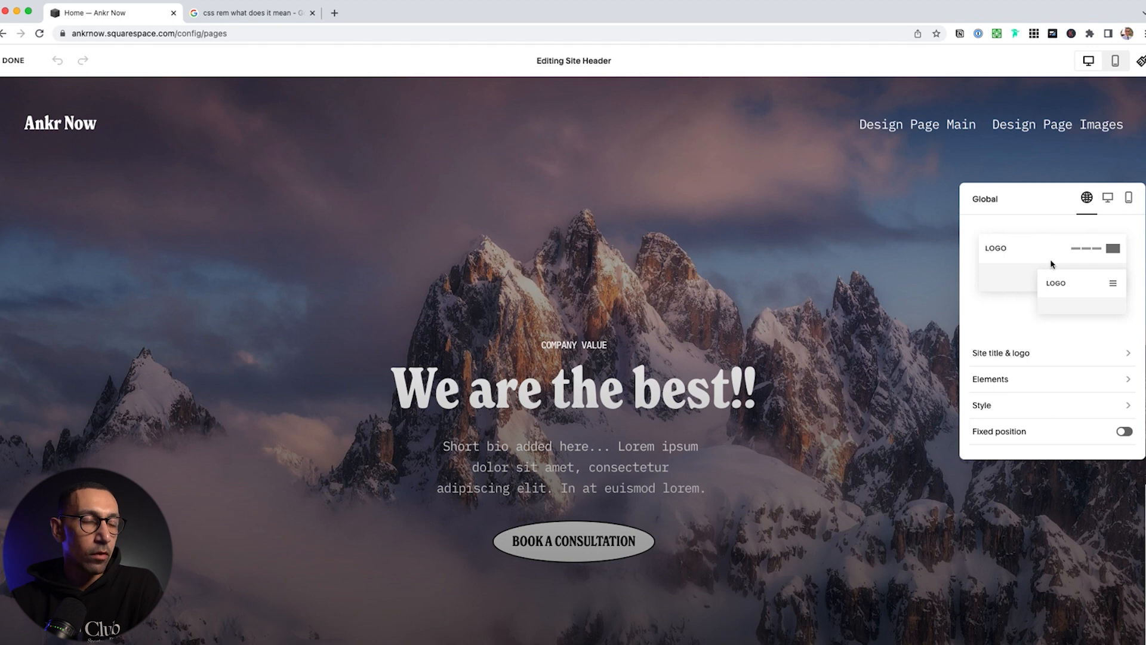
pyautogui.click(1004, 355)
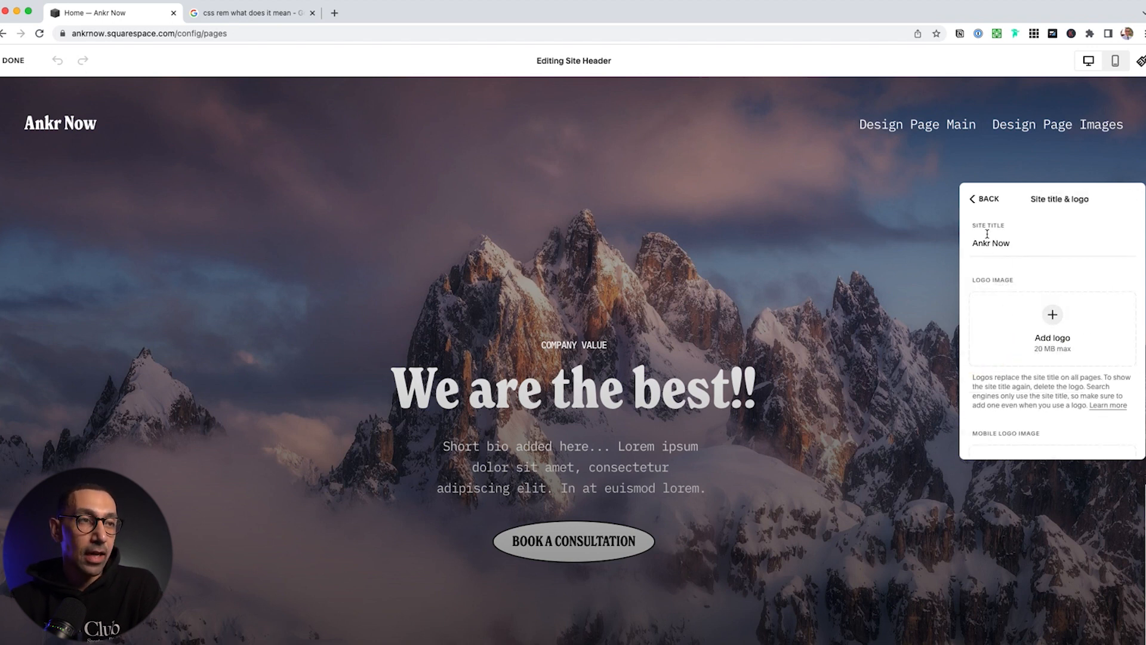
pyautogui.click(1052, 314)
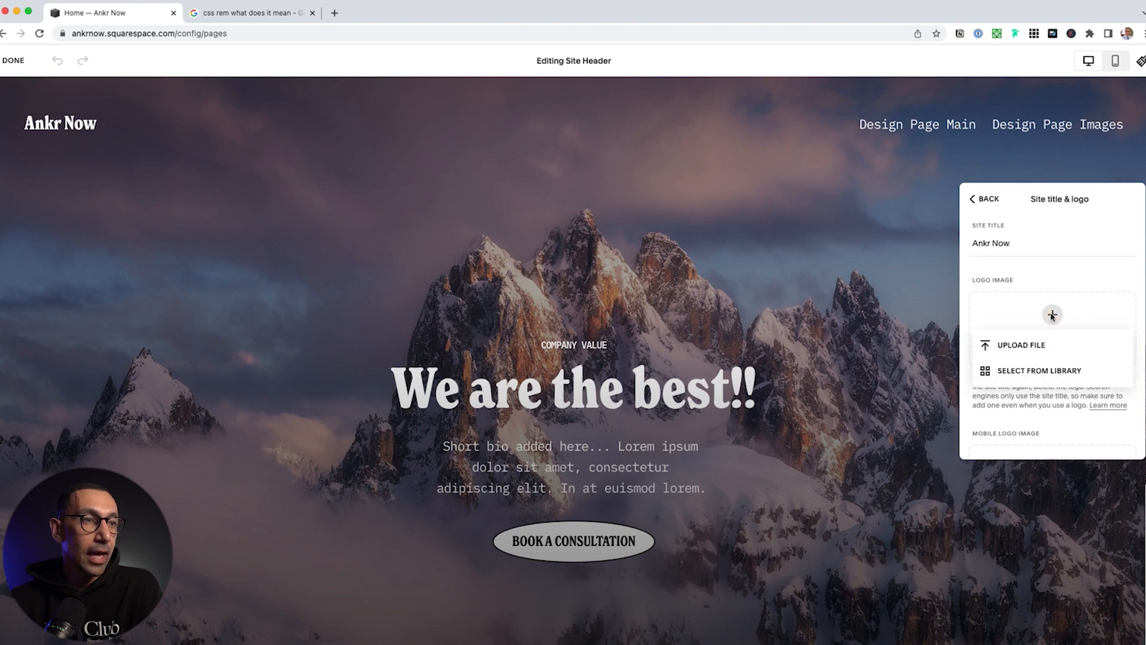
pyautogui.click(1039, 345)
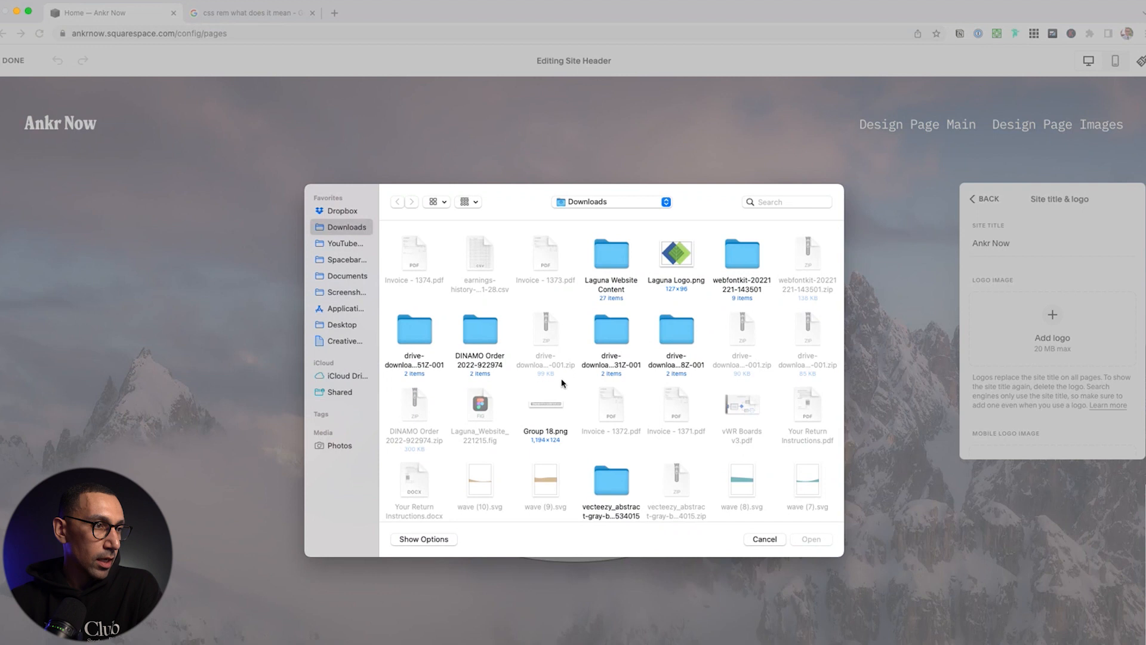
pyautogui.click(545, 406)
pyautogui.doubleClick(544, 406)
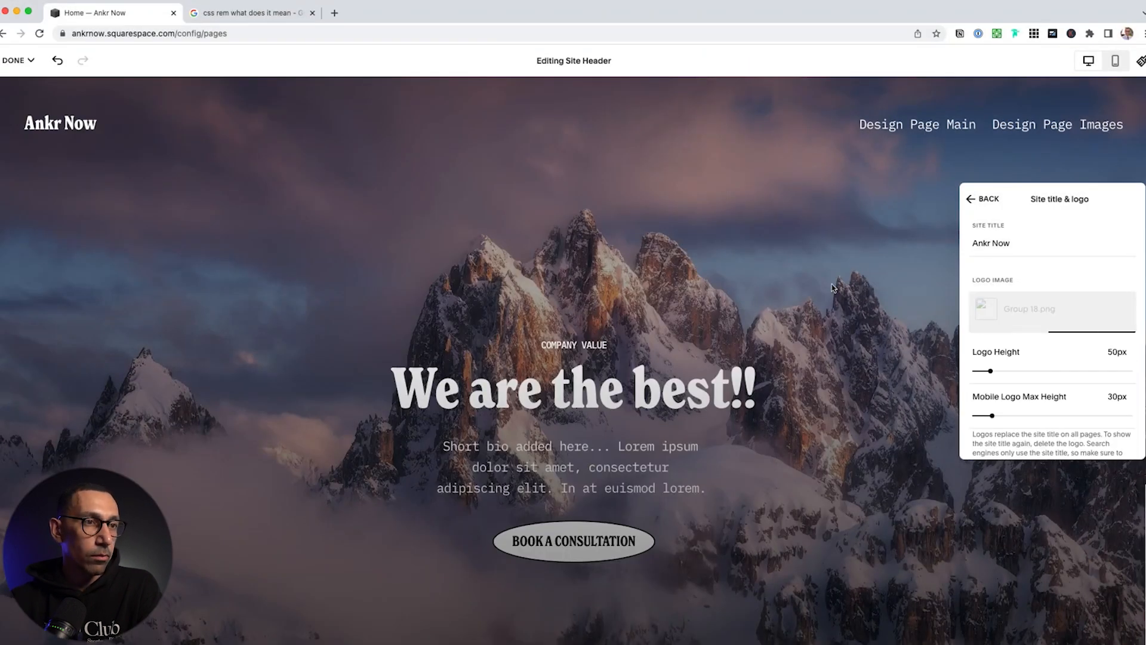
pyautogui.scroll(-1, 1021, 338)
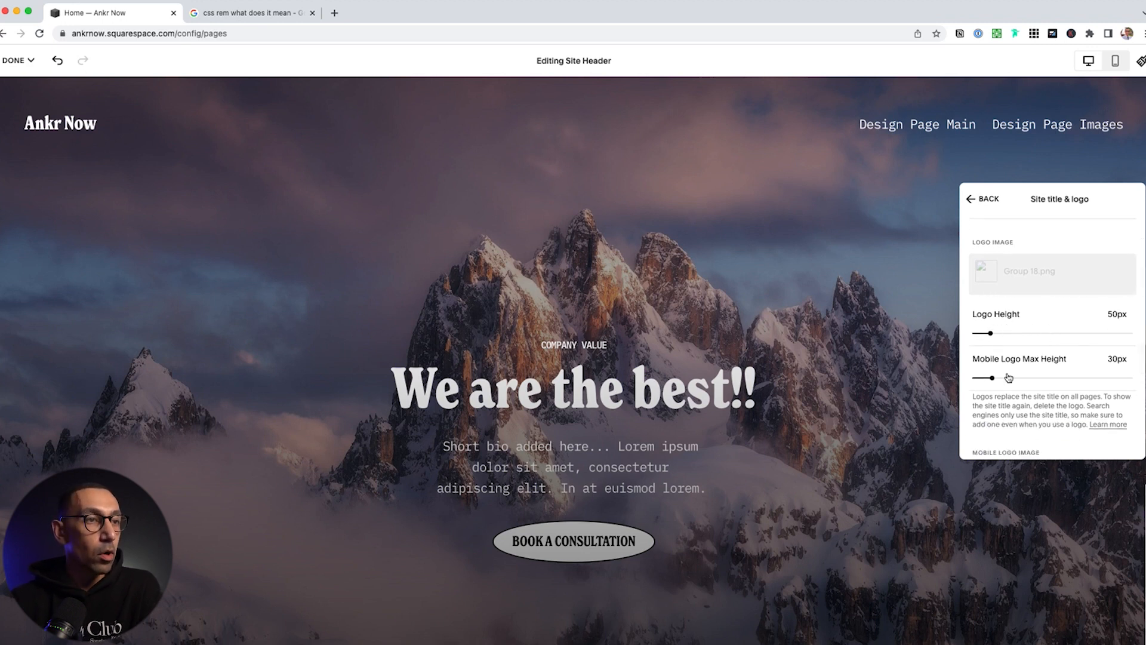
pyautogui.scroll(-3, 1009, 377)
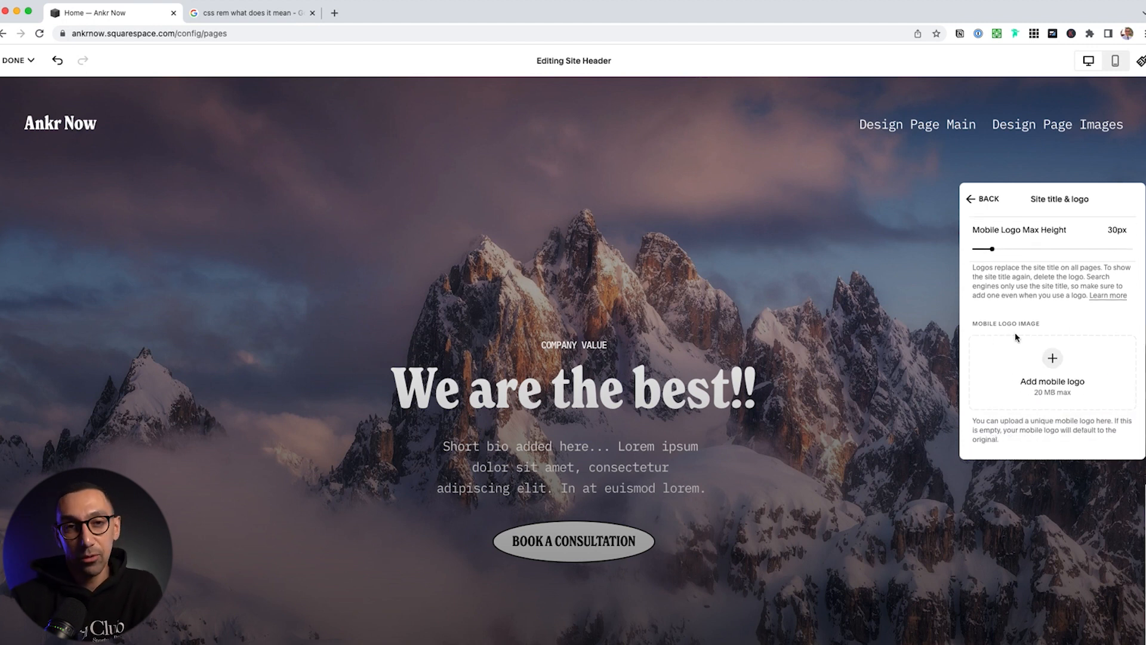
pyautogui.scroll(4, 1016, 338)
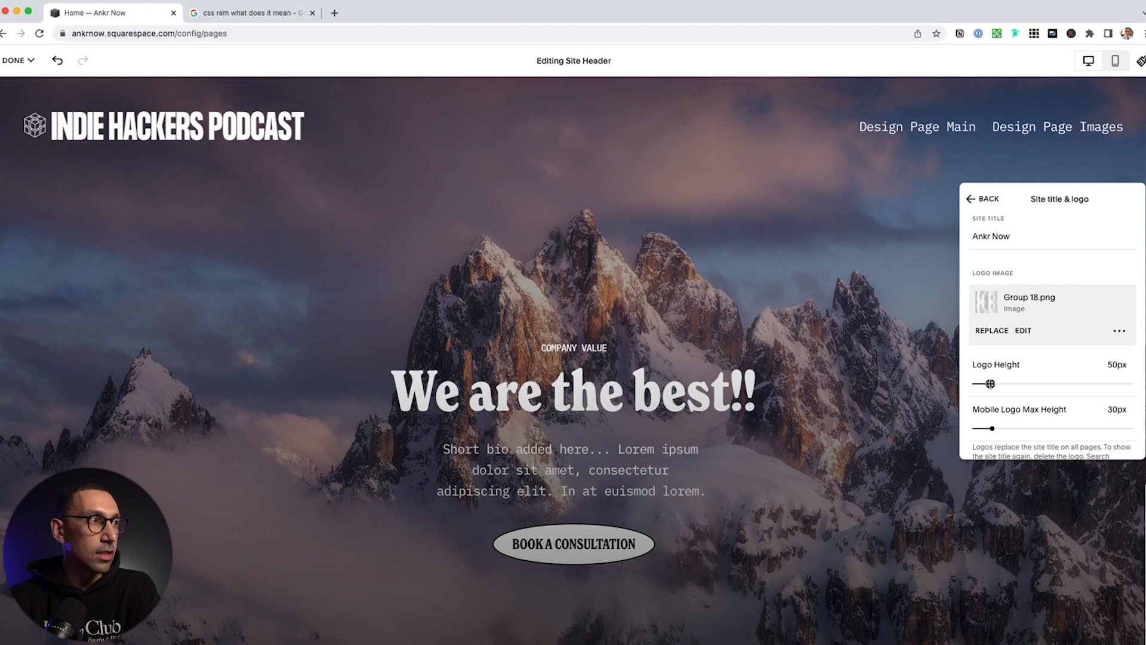
# Set the header logo height to 40px
pyautogui.moveTo(991, 383); pyautogui.dragTo(984, 383)
pyautogui.click(1119, 364)
pyautogui.write('40')
pyautogui.press('Return')
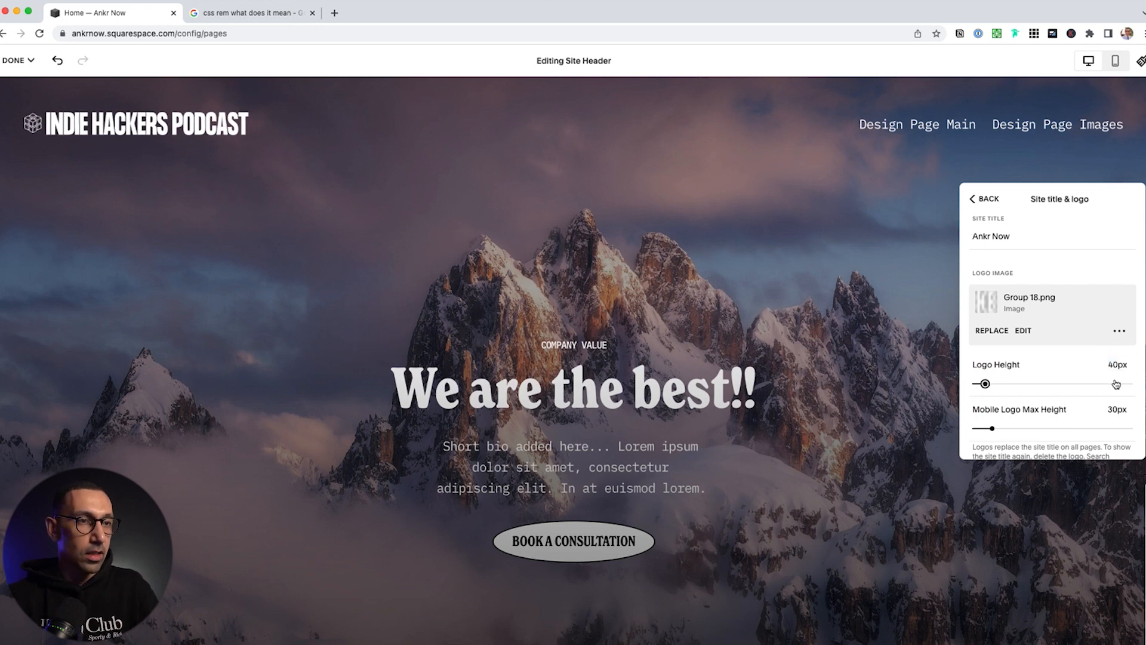
# Preview the page in Mobile View, then return to Desktop View and reopen header editing
pyautogui.click(1114, 61)
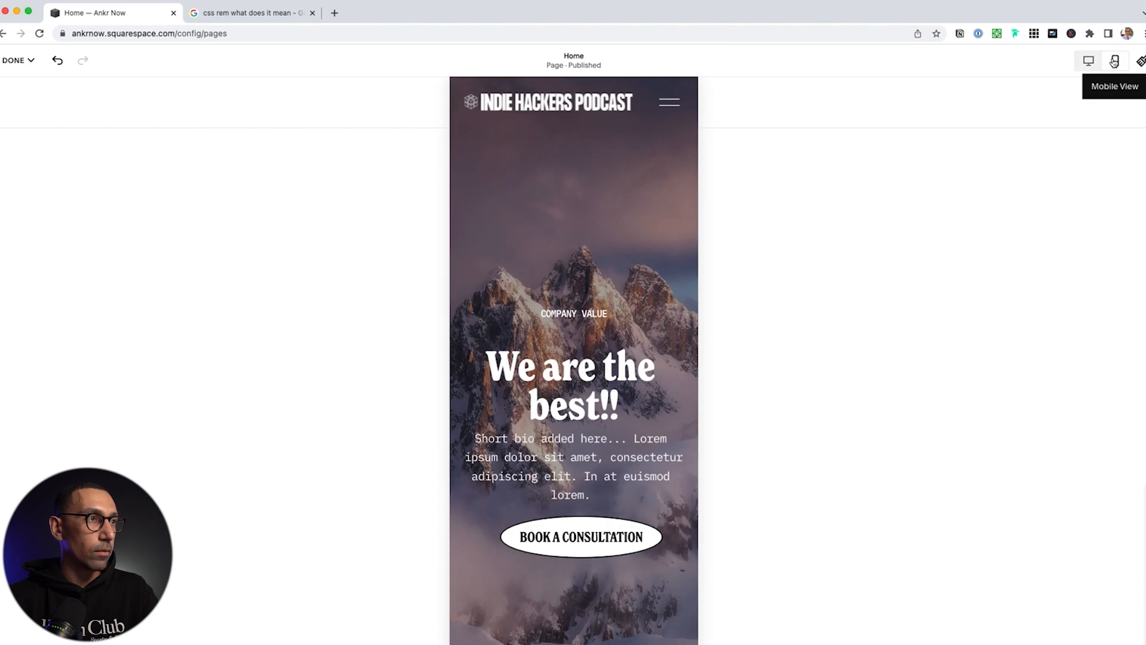
pyautogui.moveTo(615, 113)
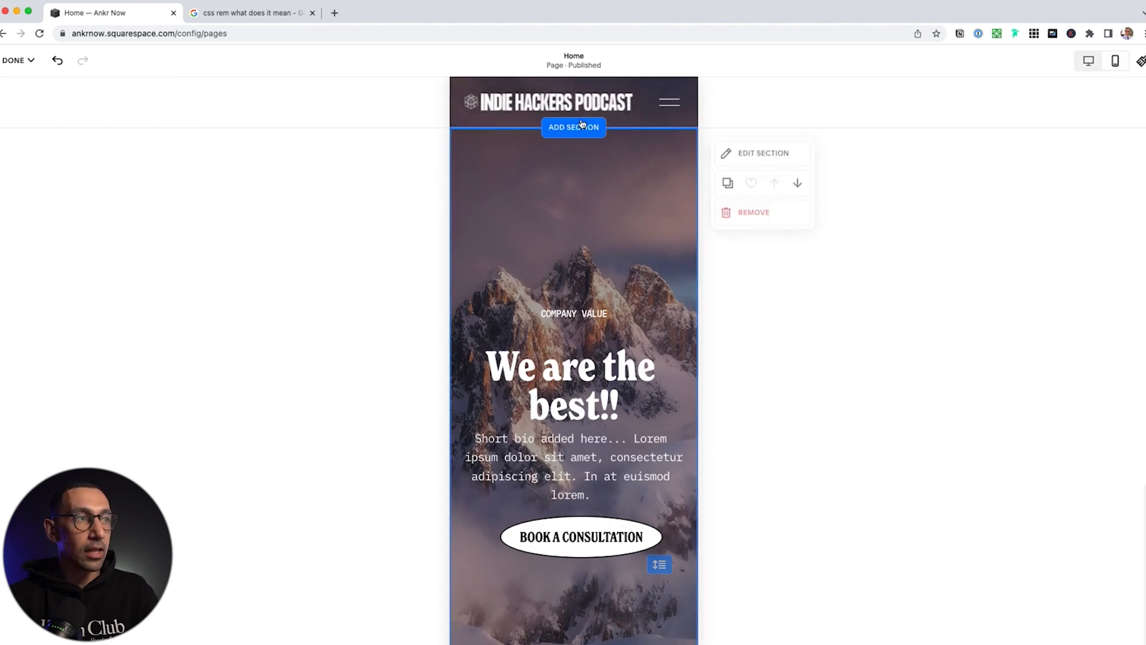
pyautogui.click(1089, 60)
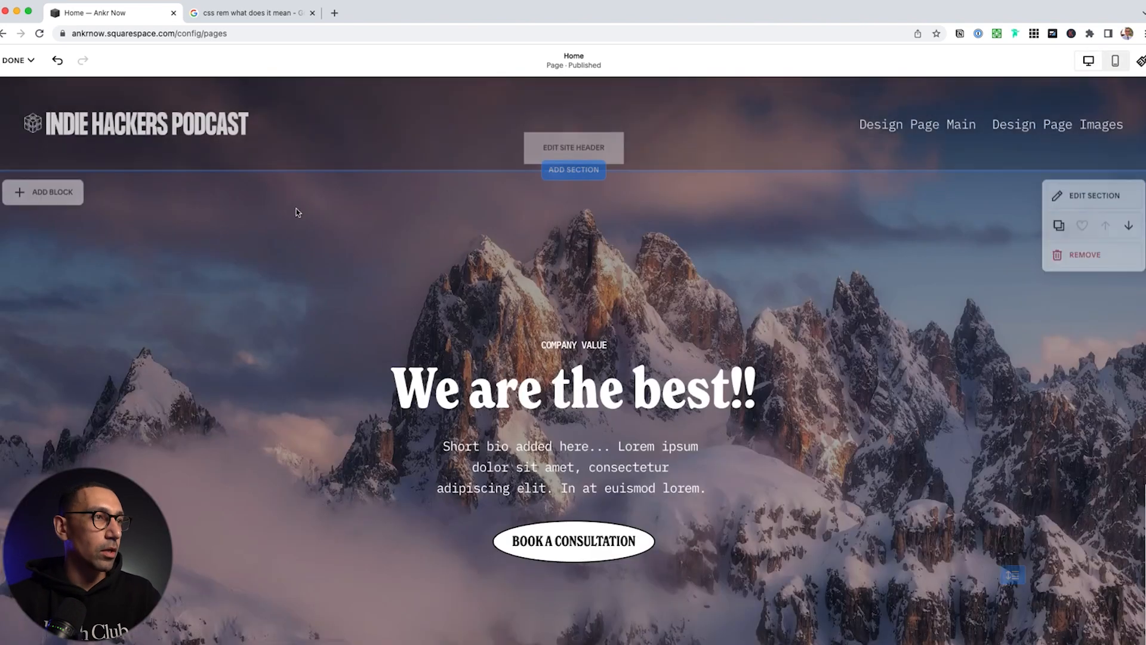
pyautogui.click(588, 141)
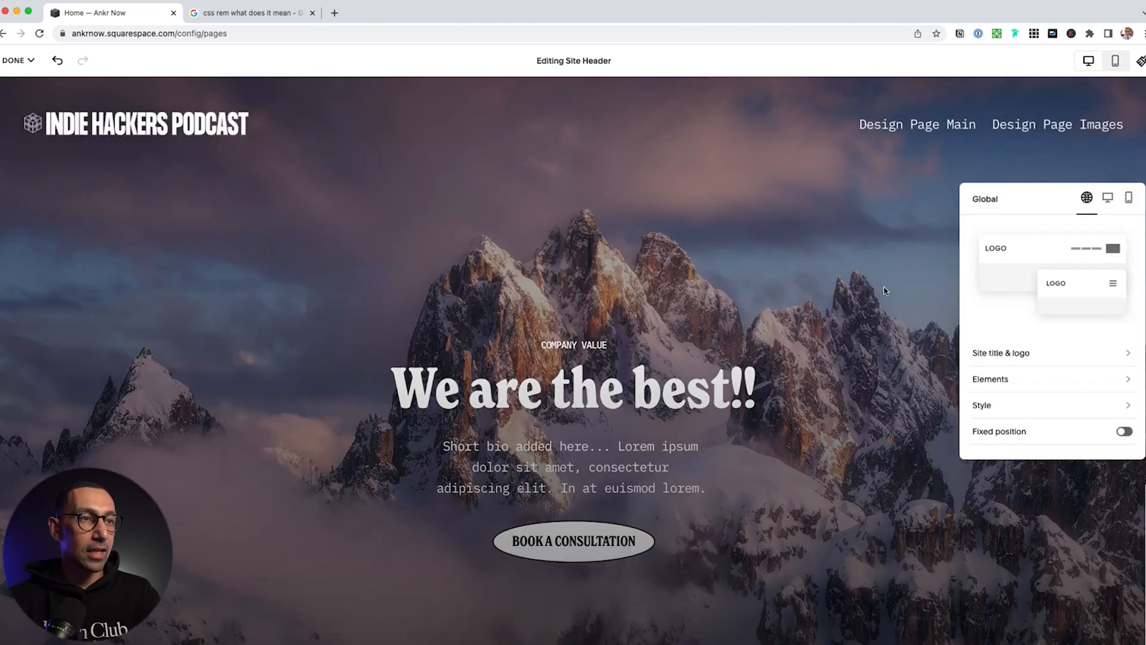
# Add a header button labelled 'Book A Consultation' and start changing its link
pyautogui.click(1017, 353)
pyautogui.click(984, 199)
pyautogui.click(994, 379)
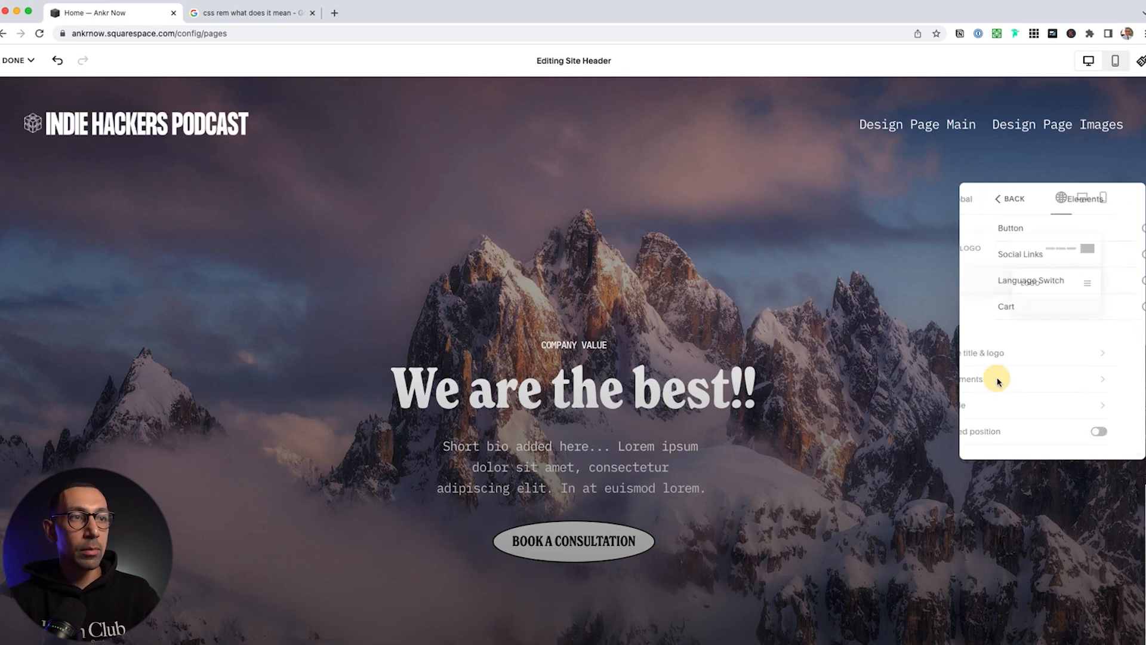
pyautogui.click(1044, 234)
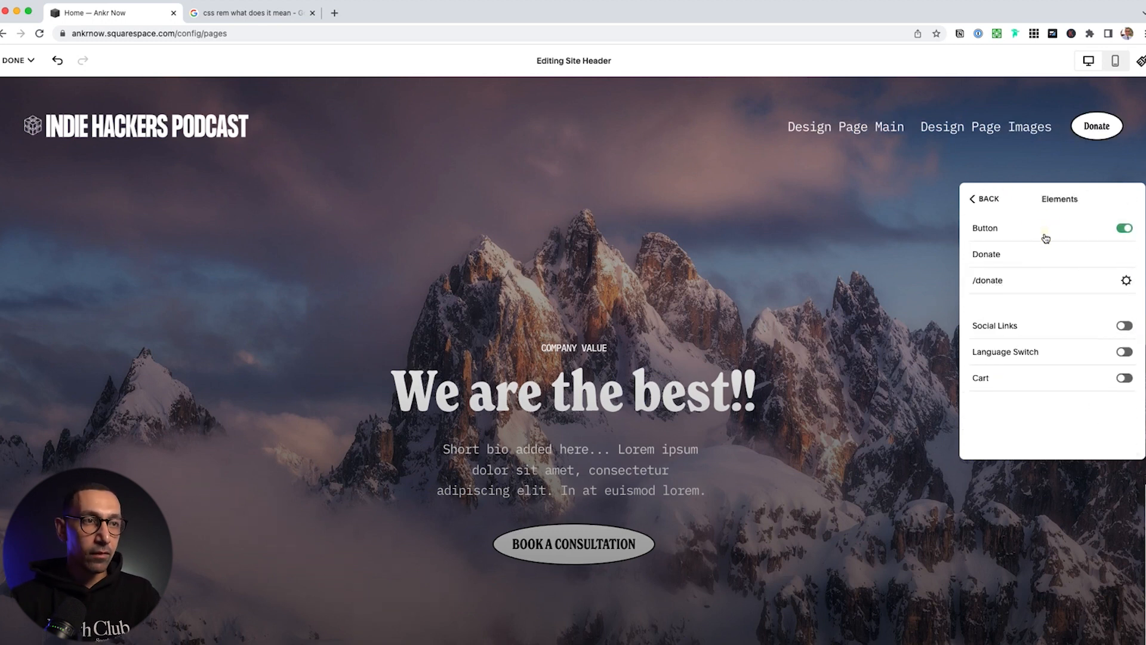
pyautogui.doubleClick(1029, 260)
pyautogui.write('Book')
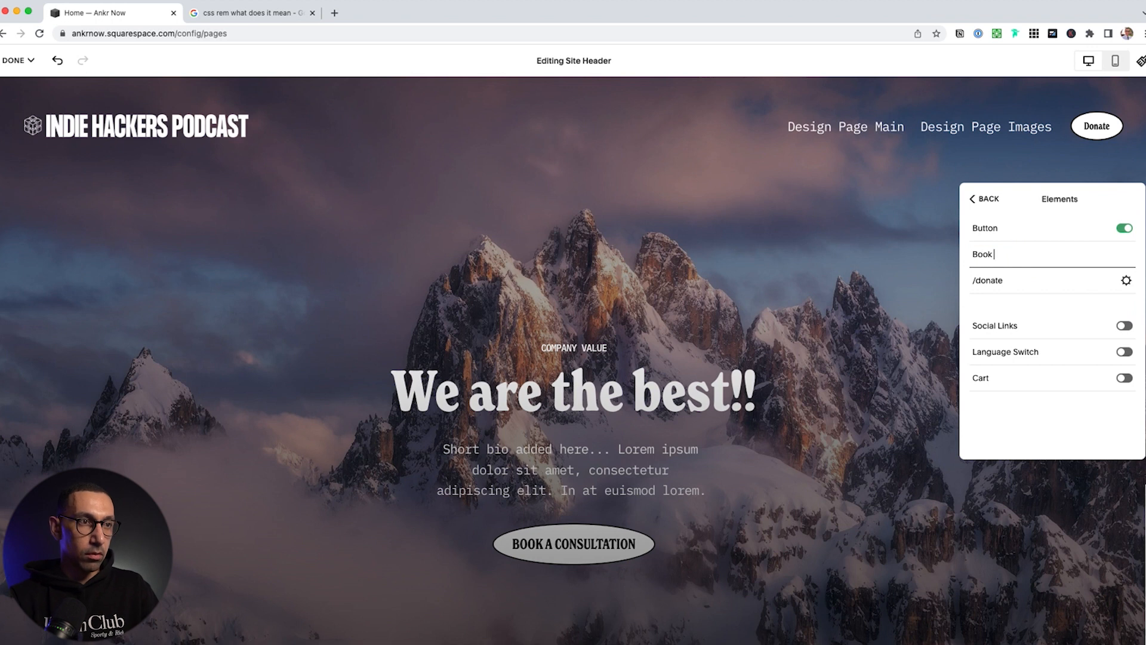
pyautogui.write(' A Consultation')
pyautogui.click(1033, 278)
pyautogui.doubleClick(989, 280)
pyautogui.write('book')
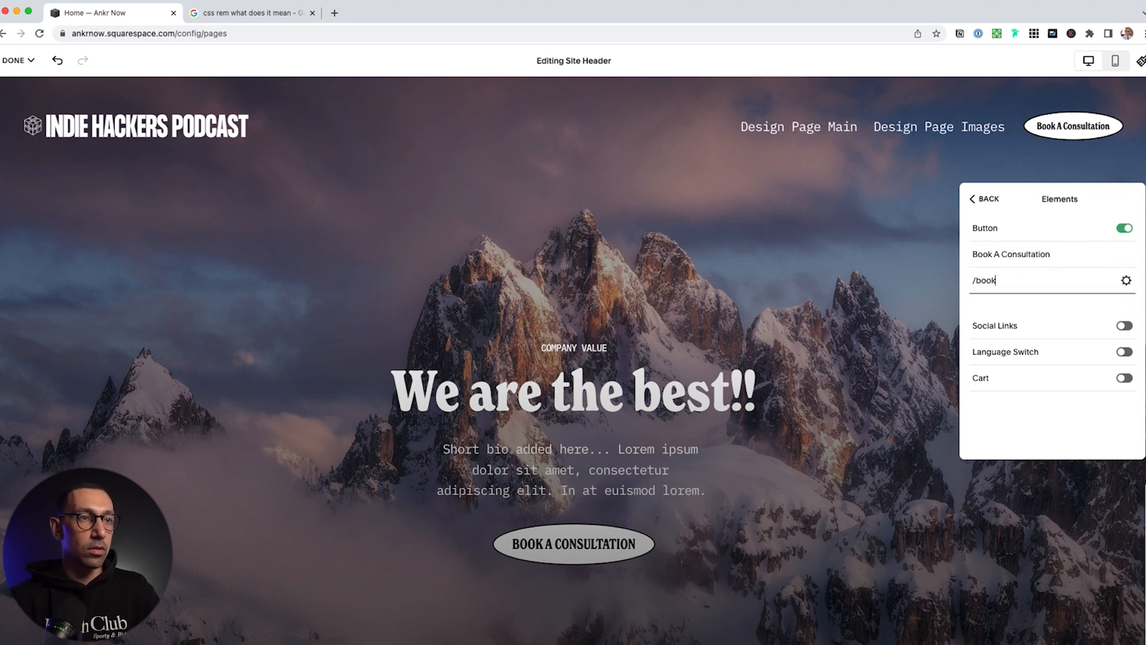
# Turn on social links and a shopping cart in the header
pyautogui.click(1108, 328)
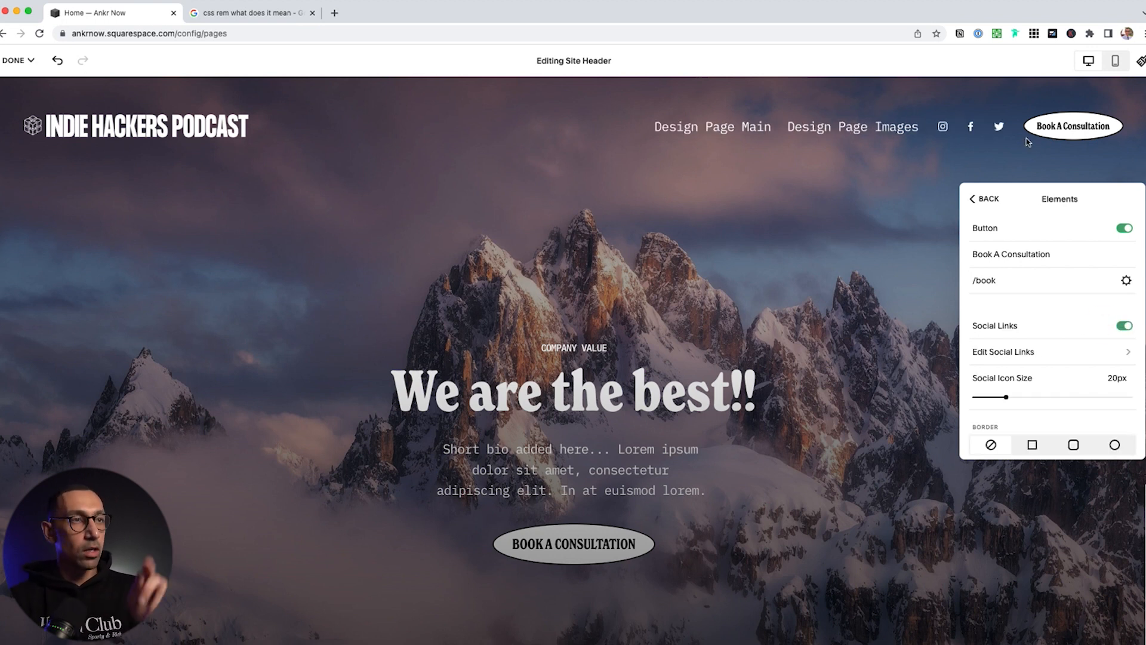
pyautogui.scroll(-3, 1040, 367)
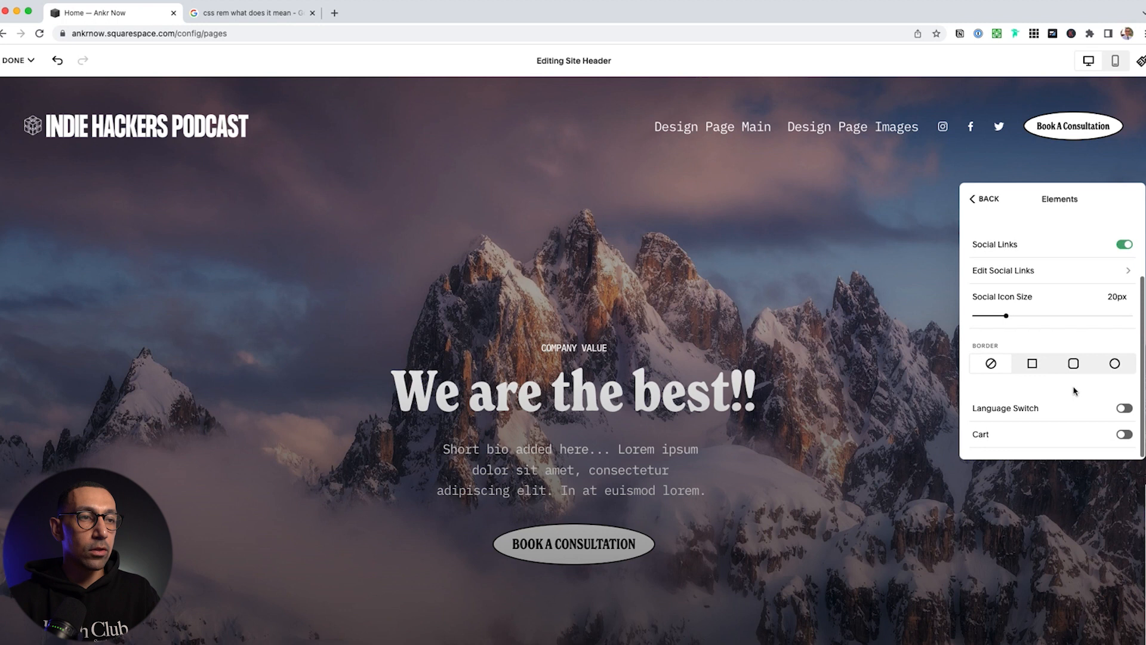
pyautogui.click(1125, 435)
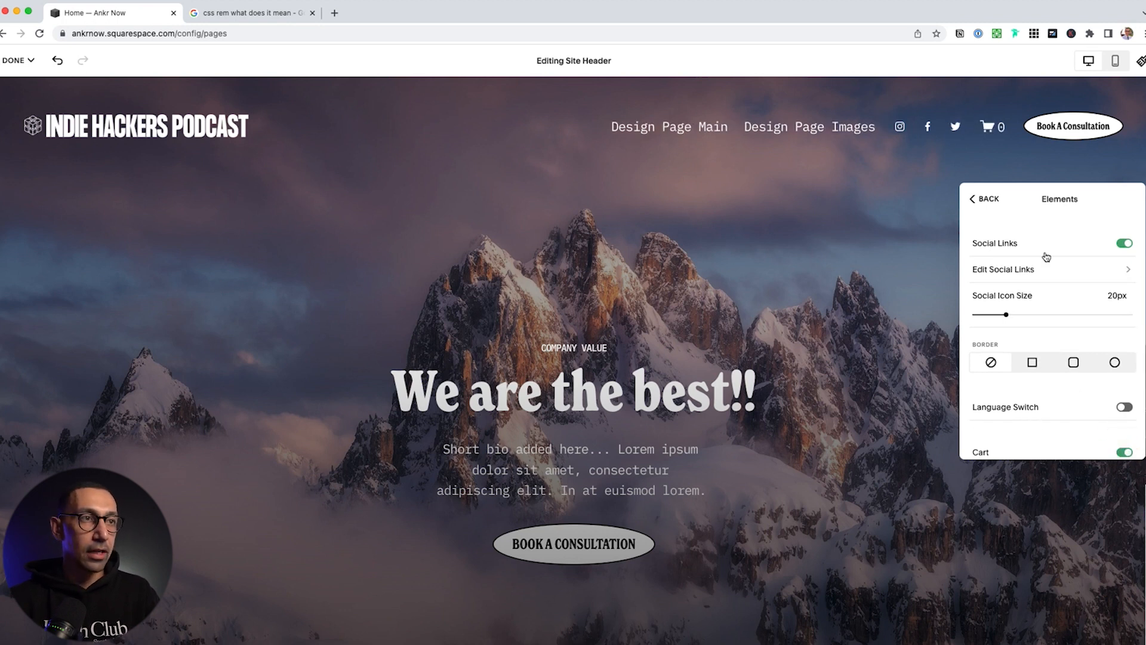
pyautogui.click(992, 199)
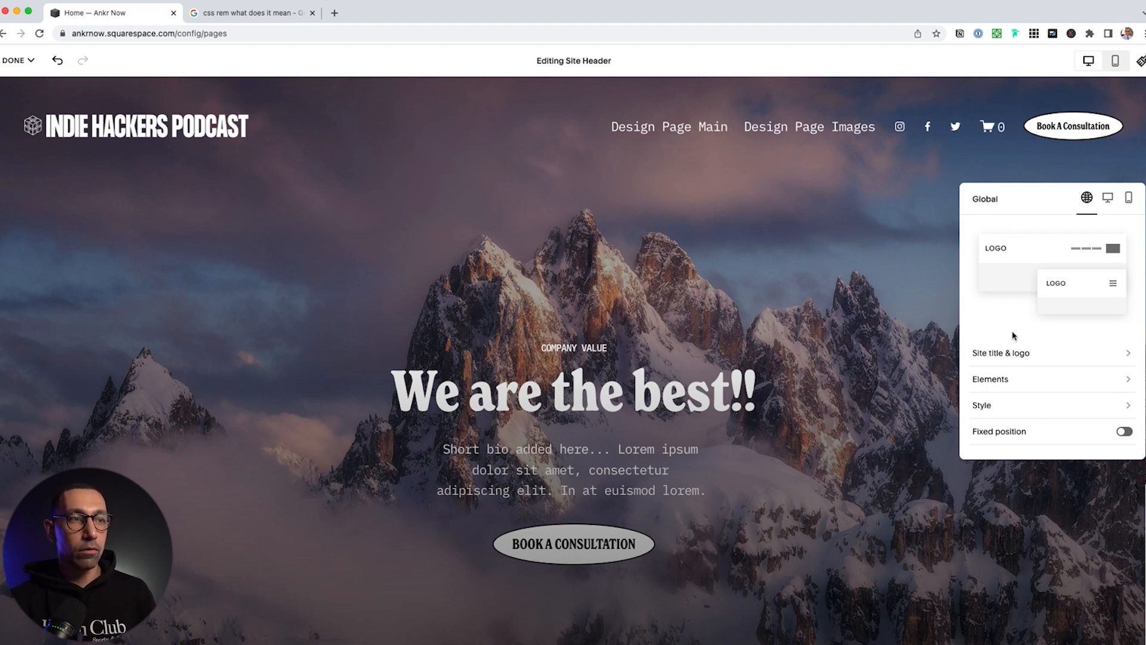
# Switch the social icons and cart back off, leaving only links and the consultation button
pyautogui.click(999, 380)
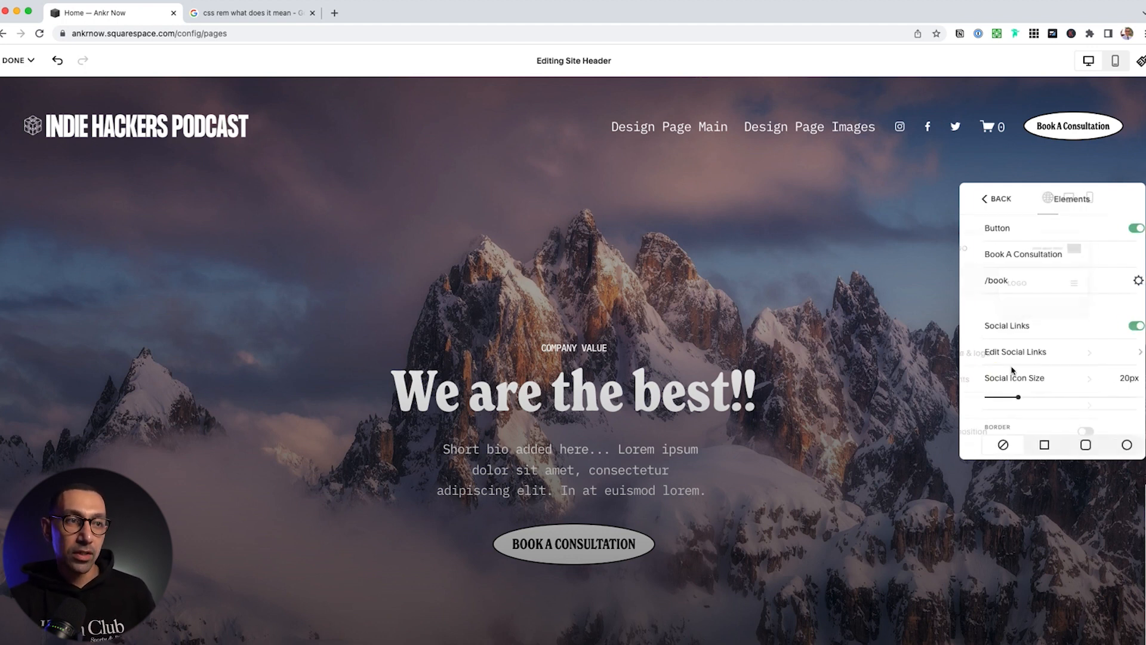
pyautogui.click(1126, 327)
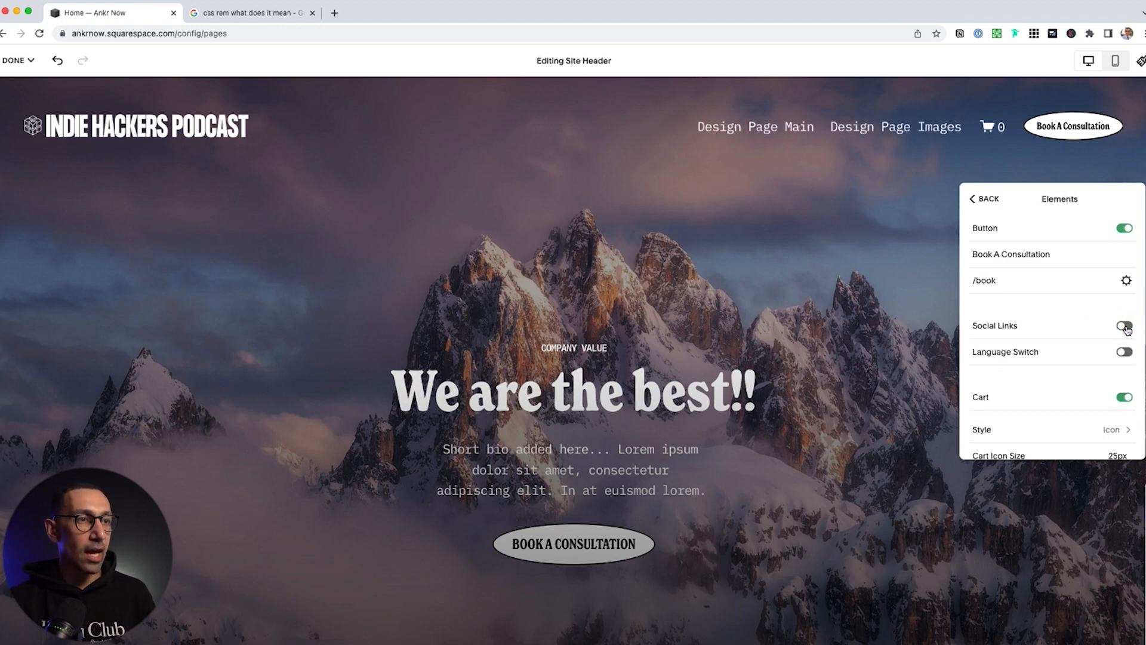
pyautogui.click(1121, 397)
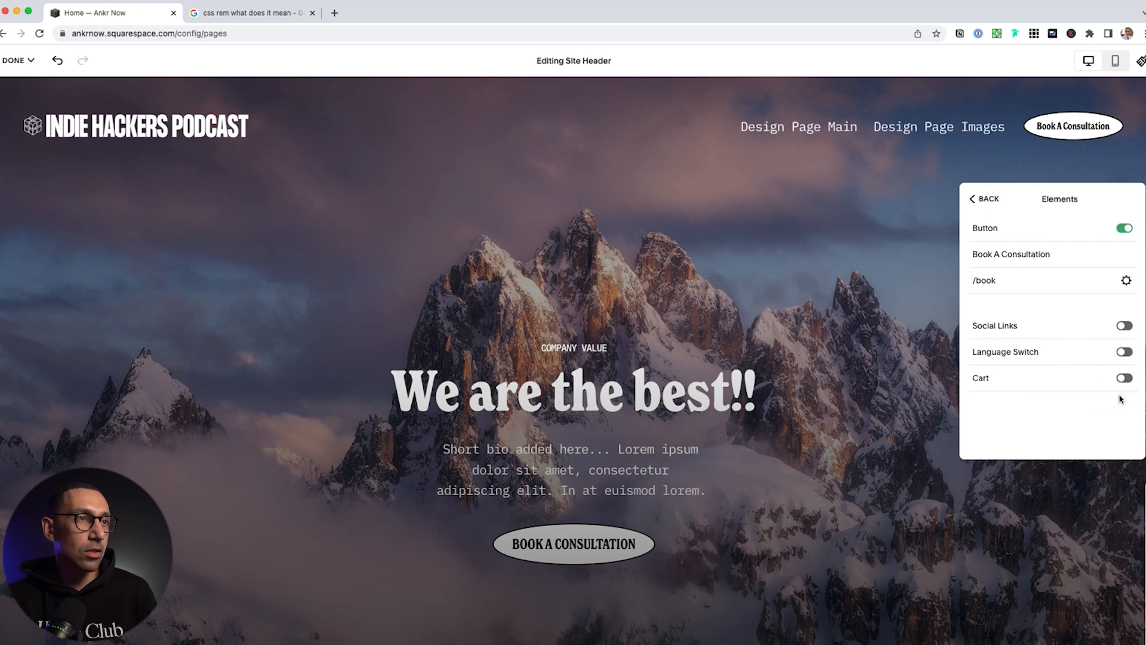
pyautogui.click(979, 199)
pyautogui.click(1000, 388)
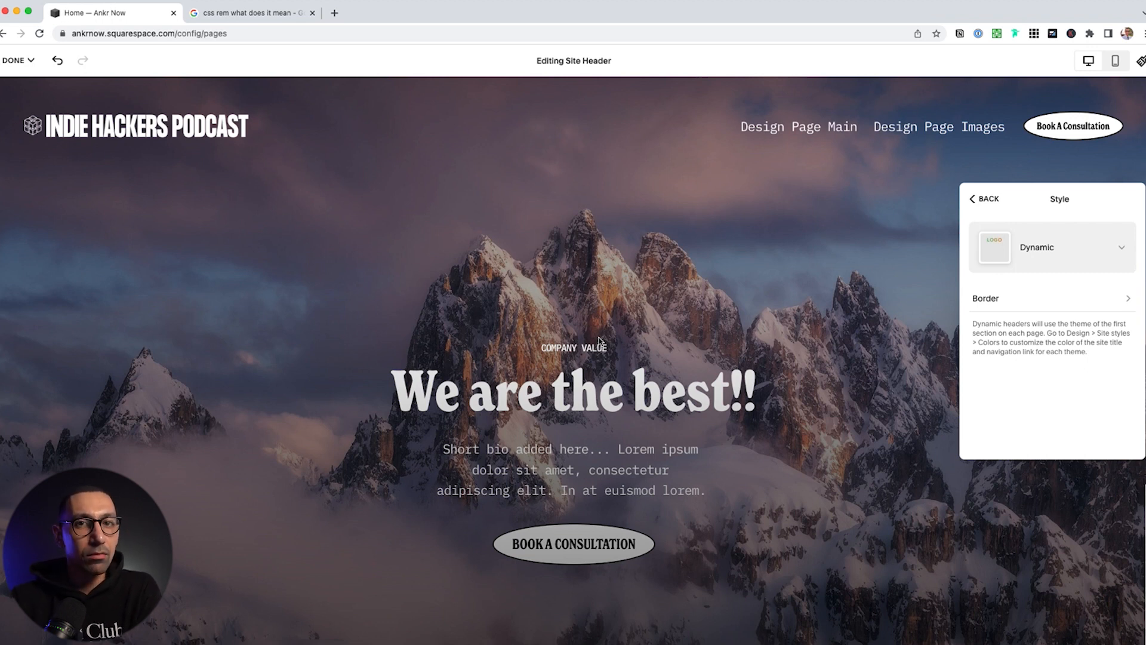
# Switch the header style to Solid and try dark green and black backgrounds with white links
pyautogui.click(1074, 255)
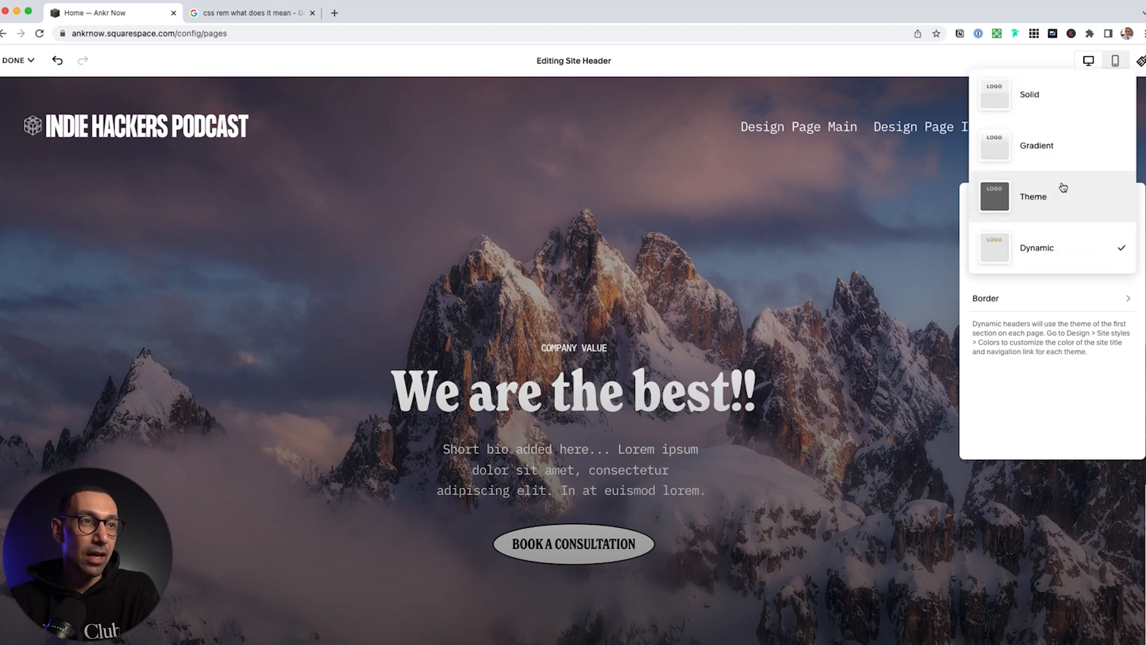
pyautogui.click(1030, 96)
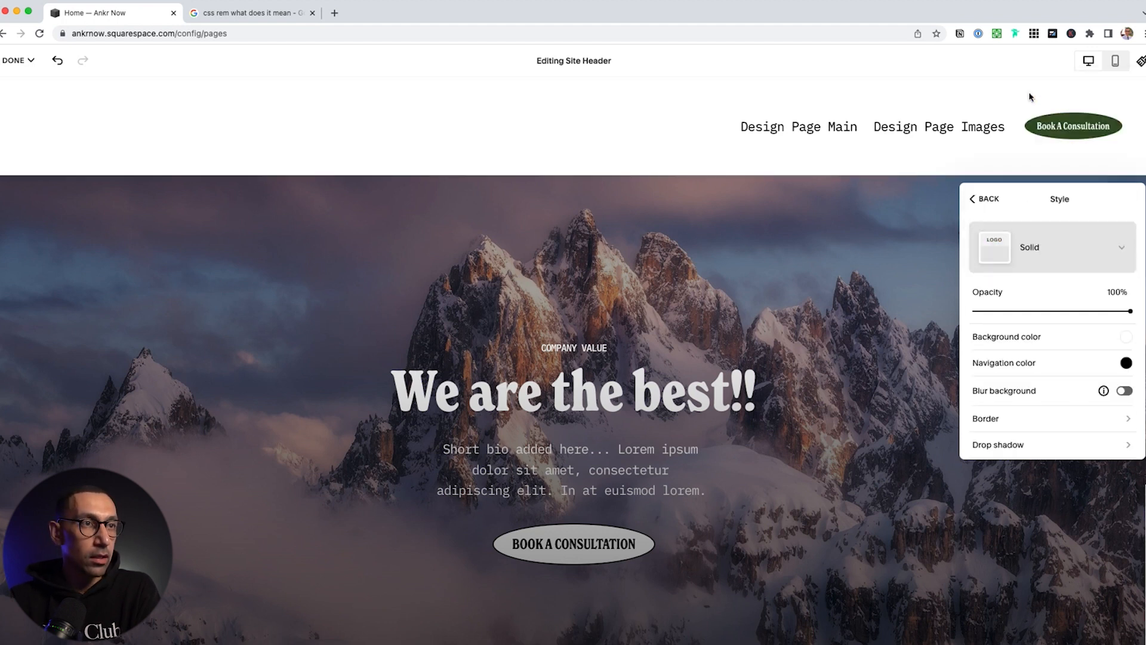
pyautogui.click(1127, 343)
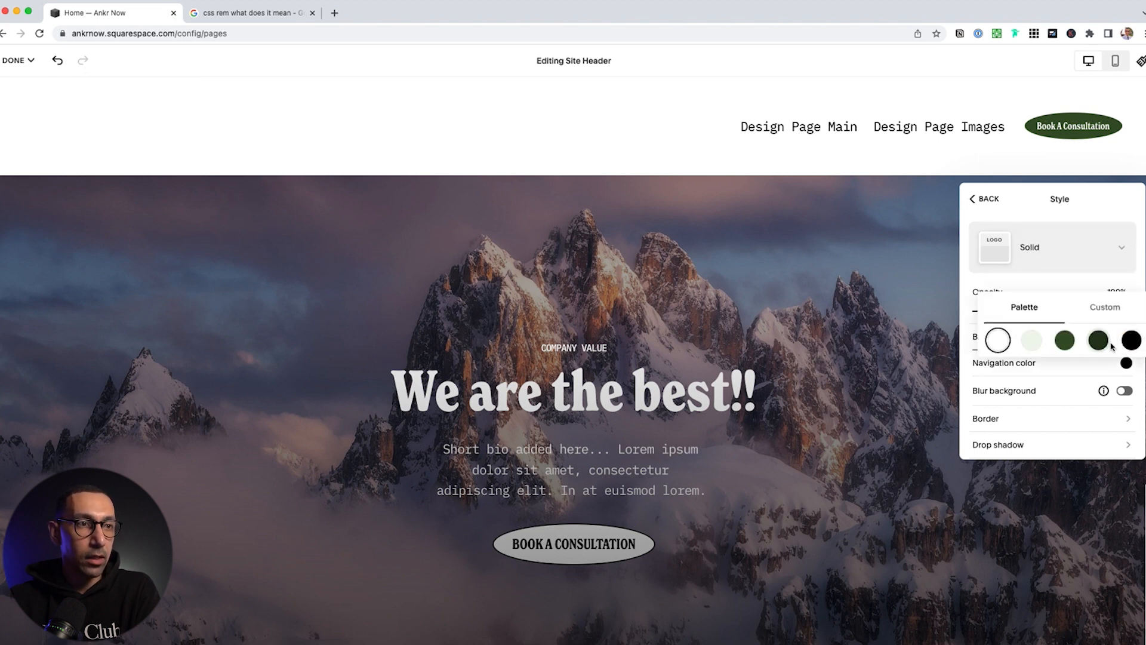
pyautogui.click(1067, 341)
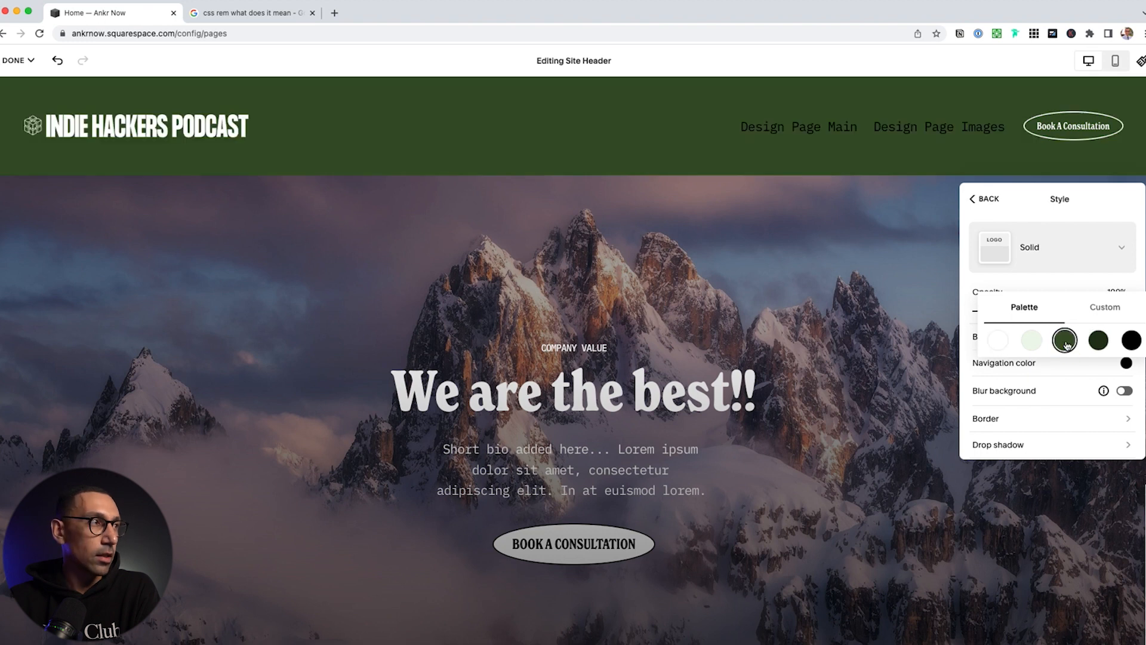
pyautogui.click(1127, 363)
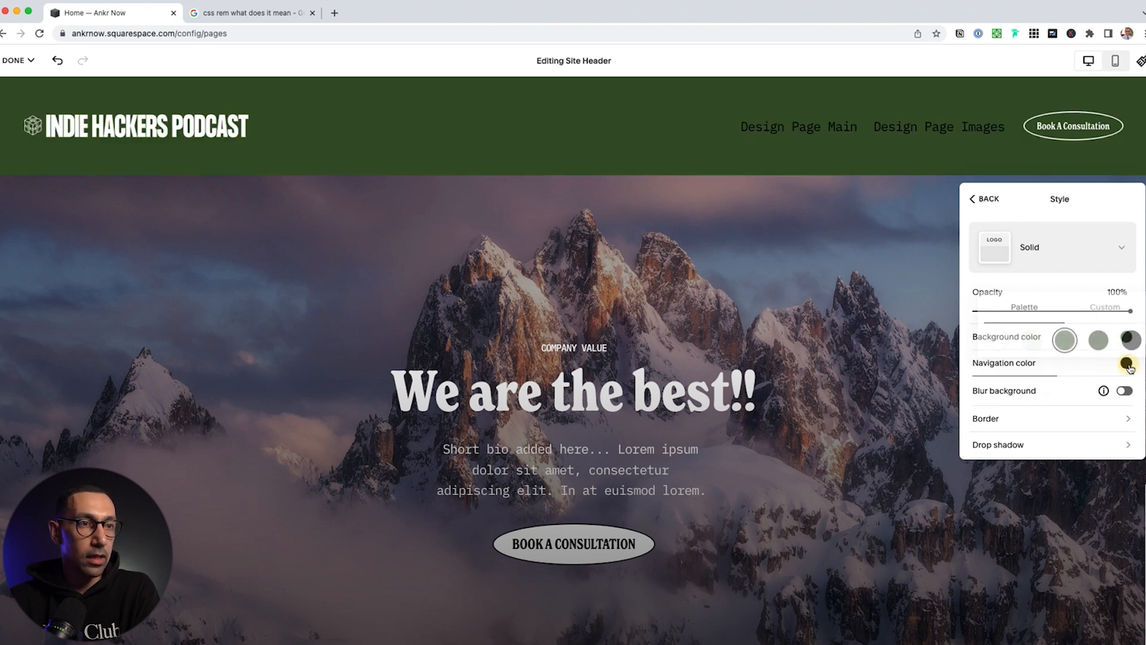
pyautogui.click(1008, 369)
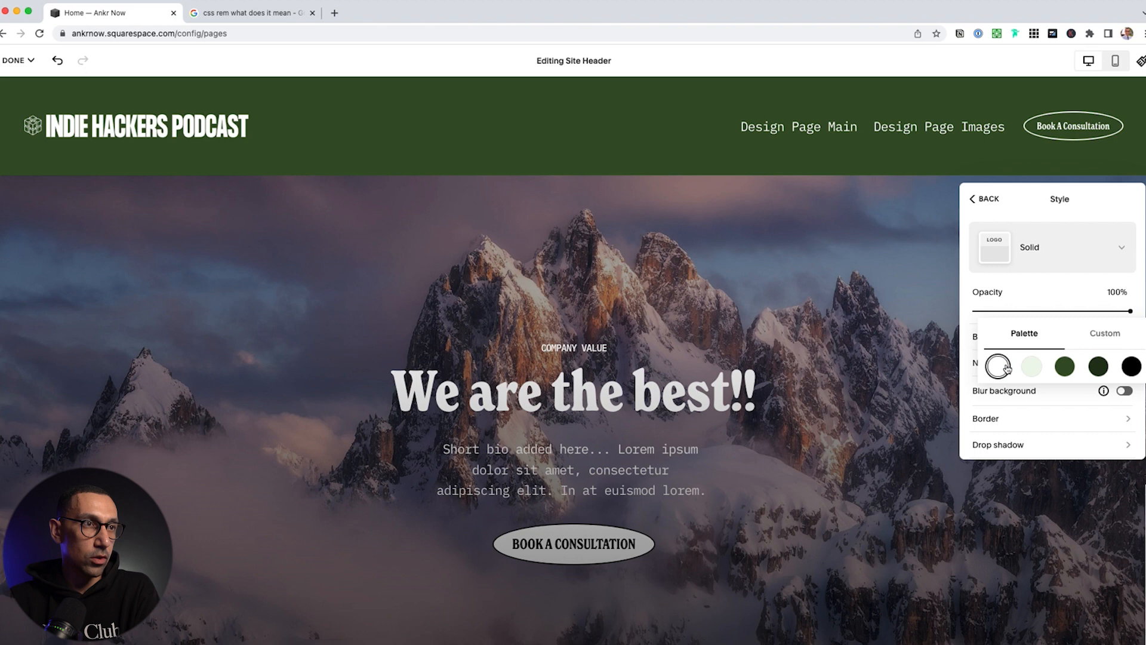
pyautogui.click(975, 337)
pyautogui.click(1131, 340)
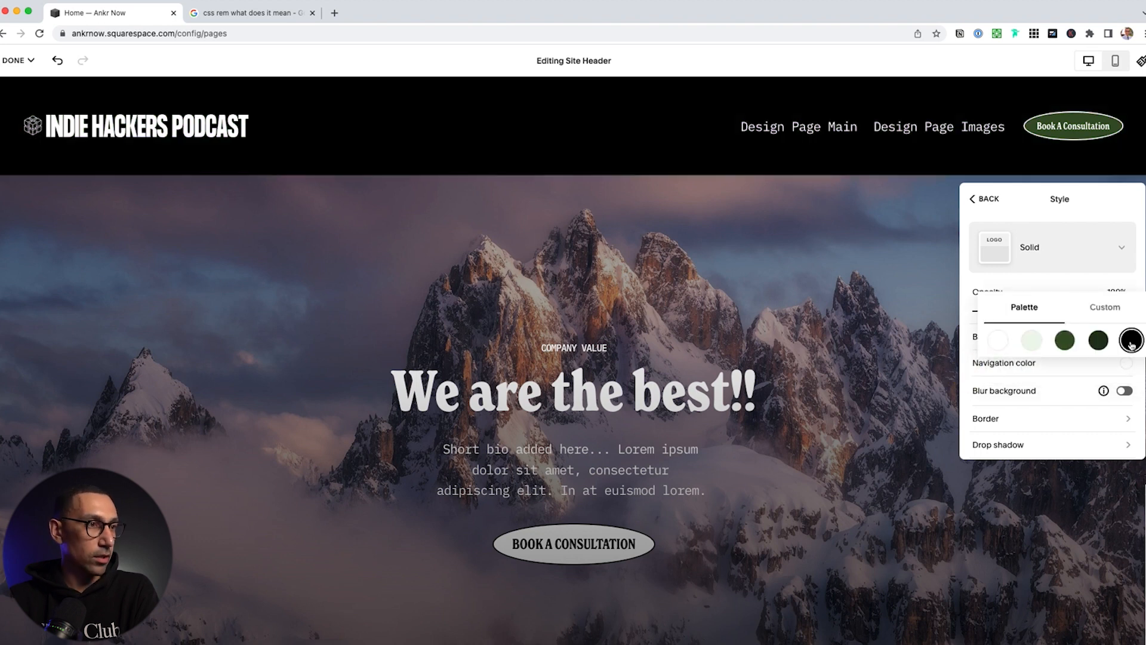
pyautogui.click(971, 355)
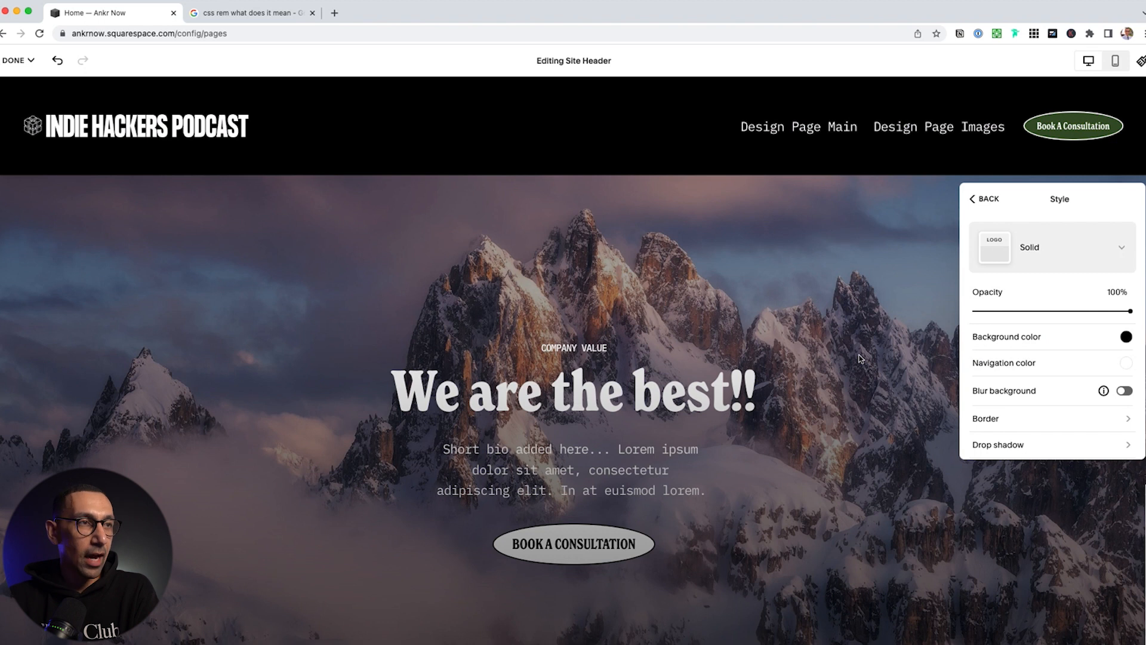
# Set the header background to white and the navigation links to black
pyautogui.click(1126, 337)
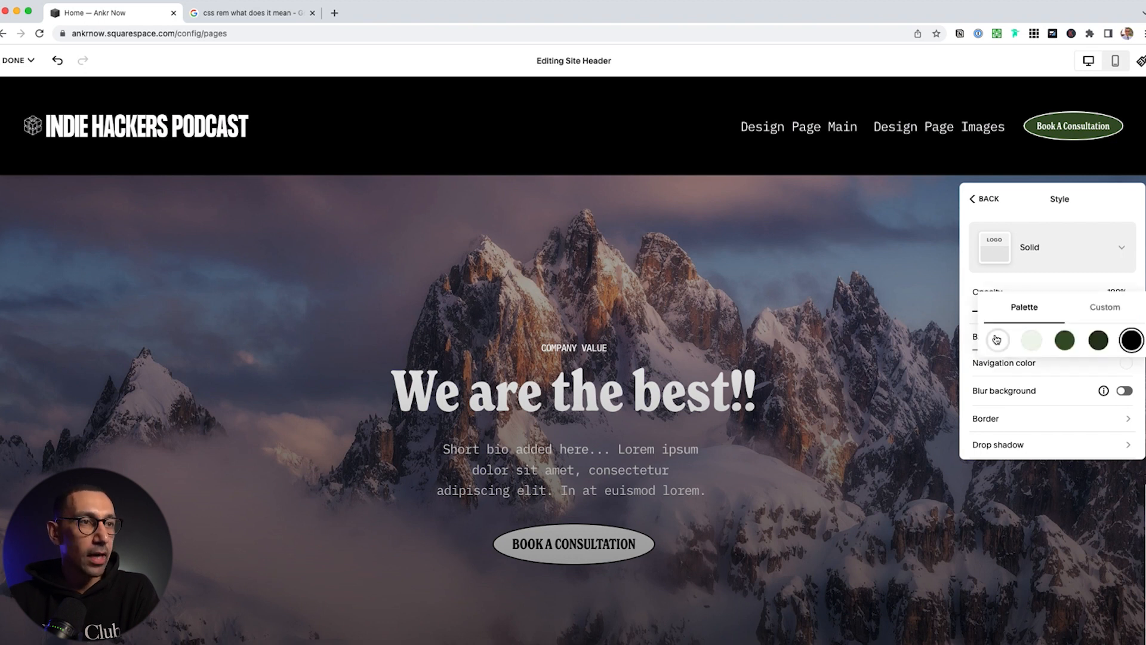
pyautogui.click(998, 341)
pyautogui.click(1129, 364)
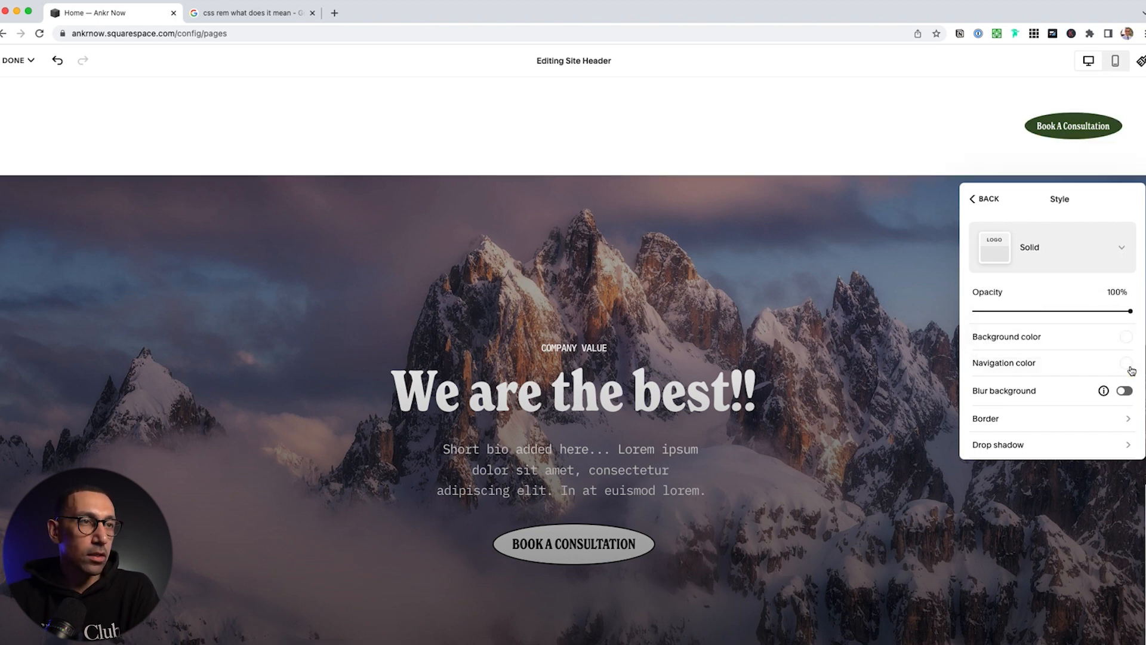
pyautogui.click(1129, 364)
pyautogui.click(1131, 369)
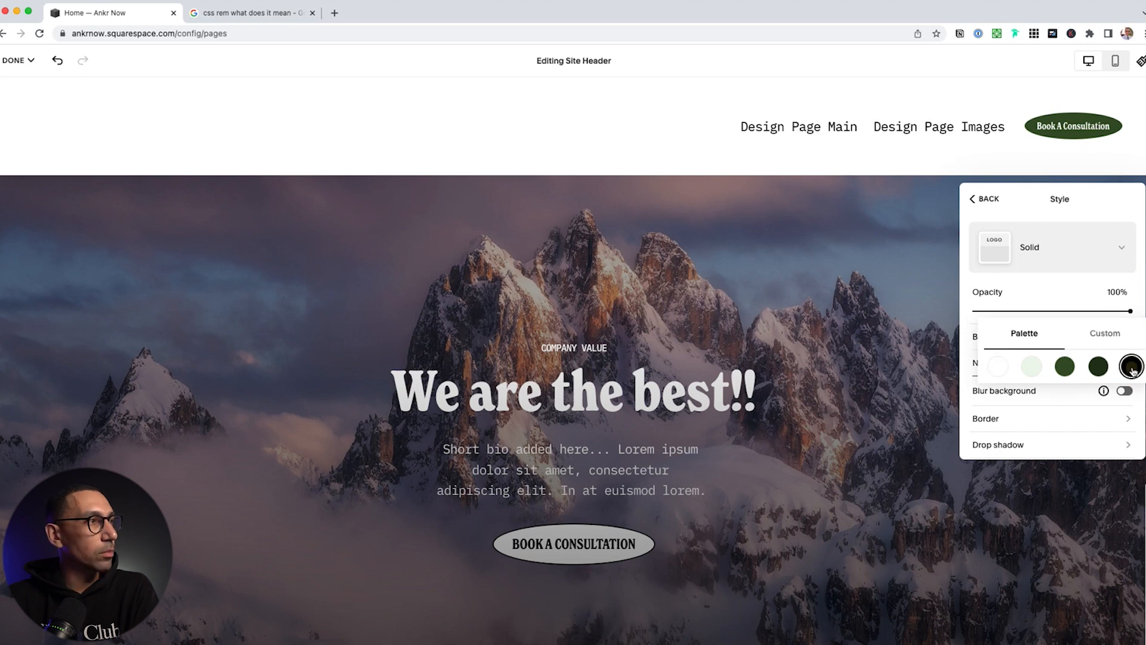
pyautogui.click(1134, 290)
pyautogui.click(987, 197)
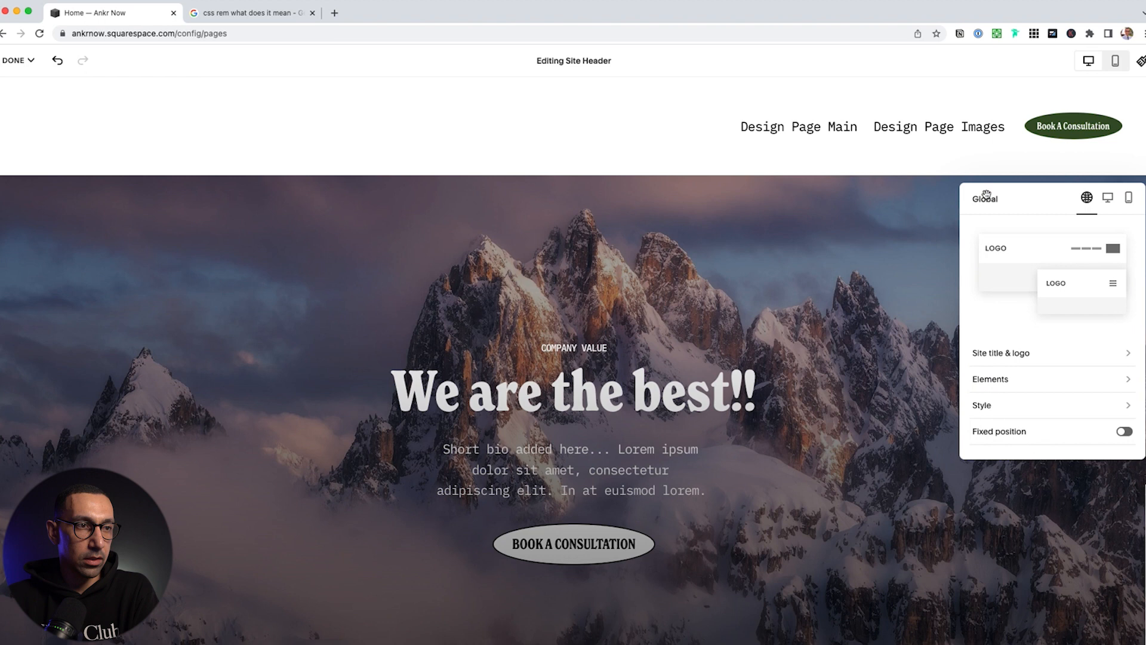
pyautogui.click(1000, 352)
pyautogui.click(992, 337)
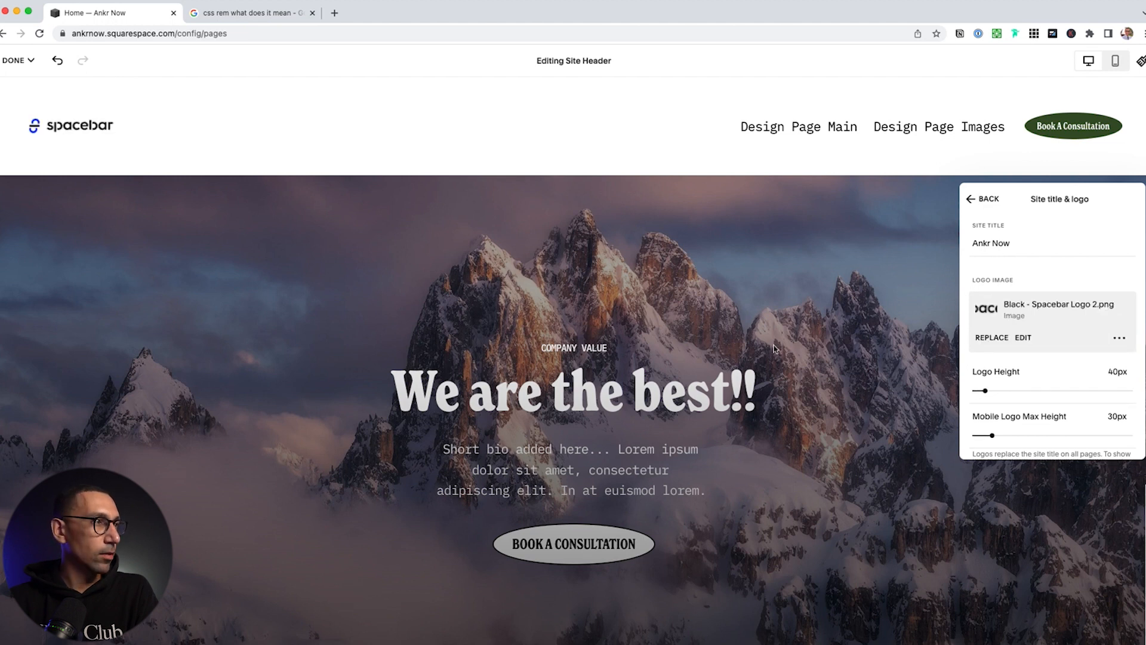
# Set the logo height to 90px and the mobile logo max height to 60px
pyautogui.click(1112, 374)
pyautogui.write('90')
pyautogui.press('Return')
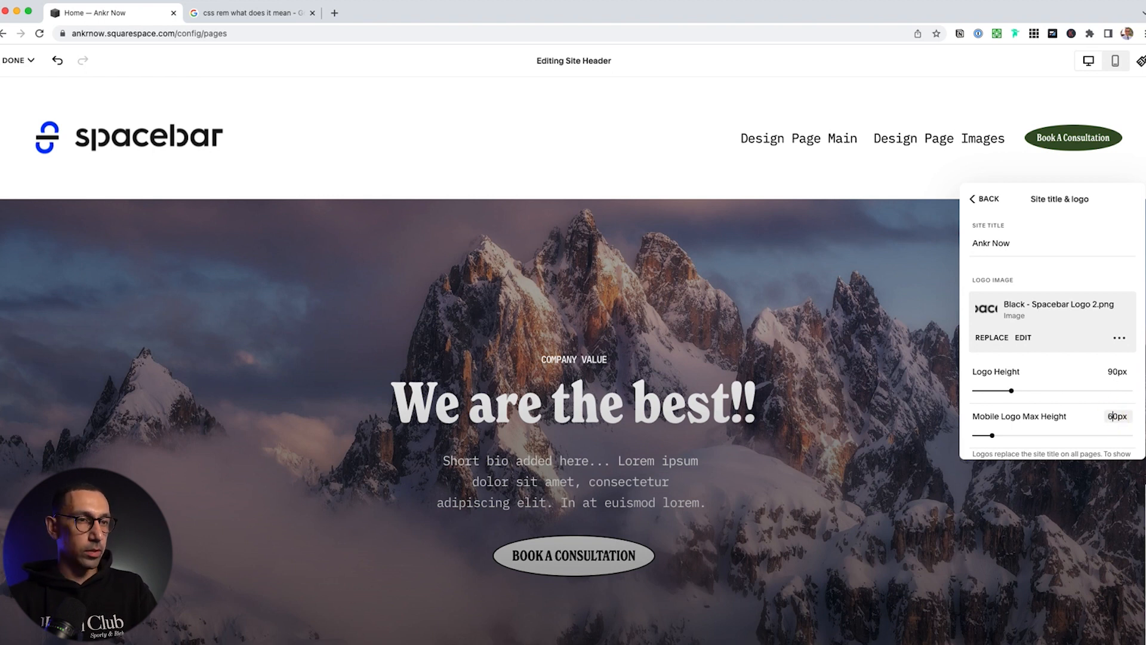
pyautogui.press('Return')
pyautogui.scroll(-3, 1065, 384)
pyautogui.scroll(3, 1032, 247)
# Turn on Fixed header position using the Basic fixed style
pyautogui.click(981, 200)
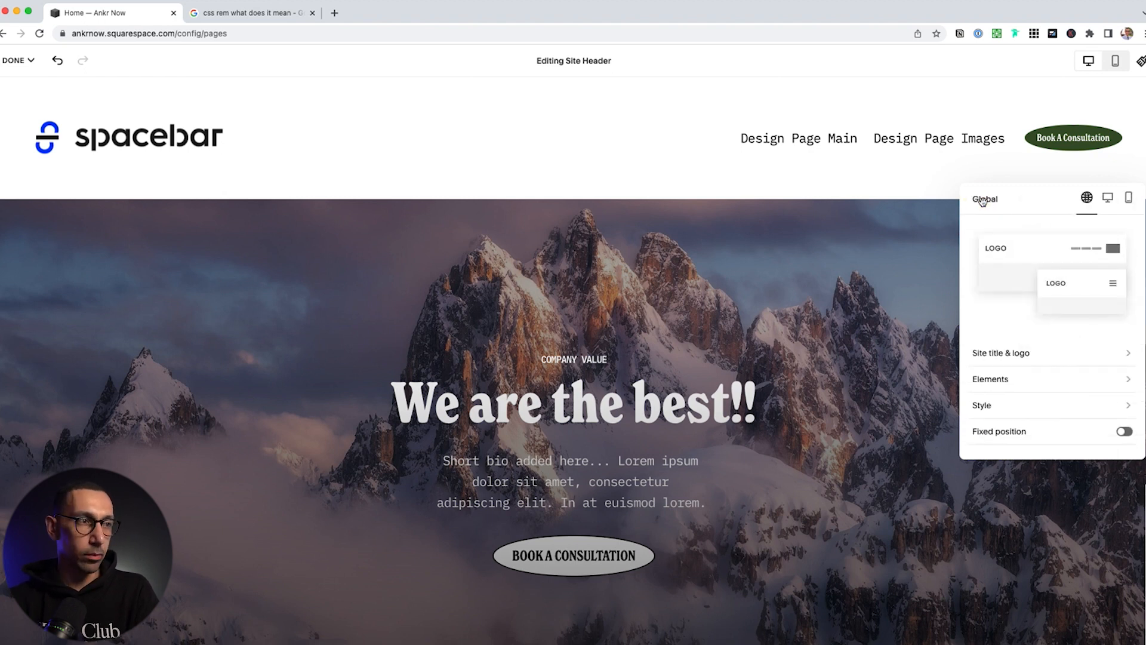
pyautogui.scroll(-1, 1007, 258)
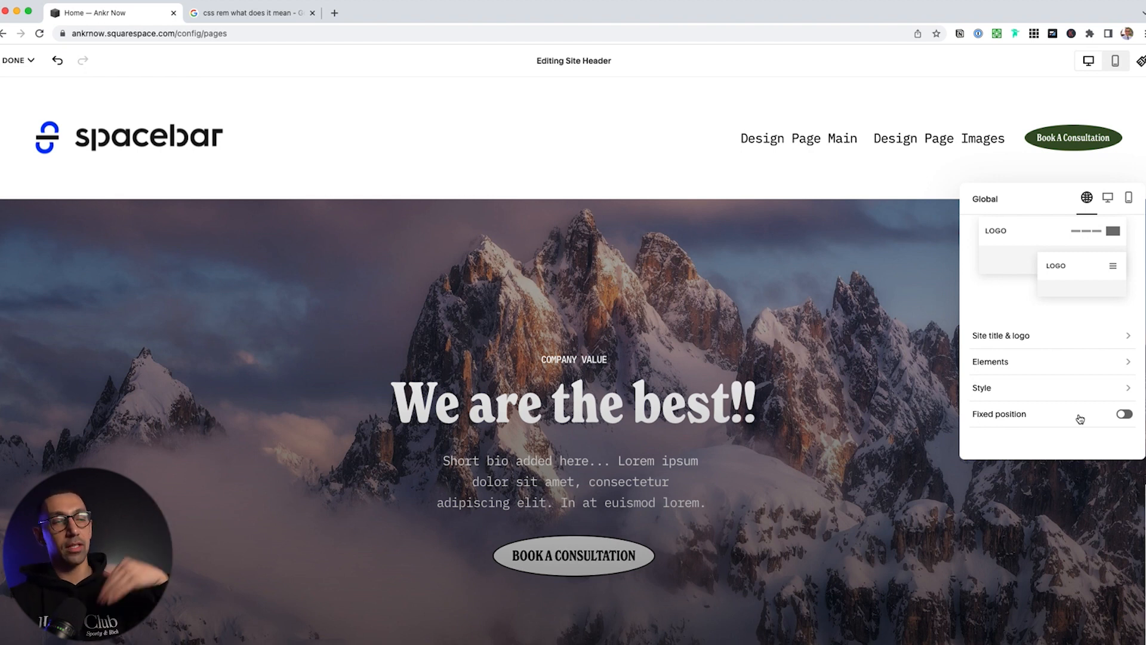
pyautogui.click(1122, 415)
pyautogui.scroll(-2, 1110, 412)
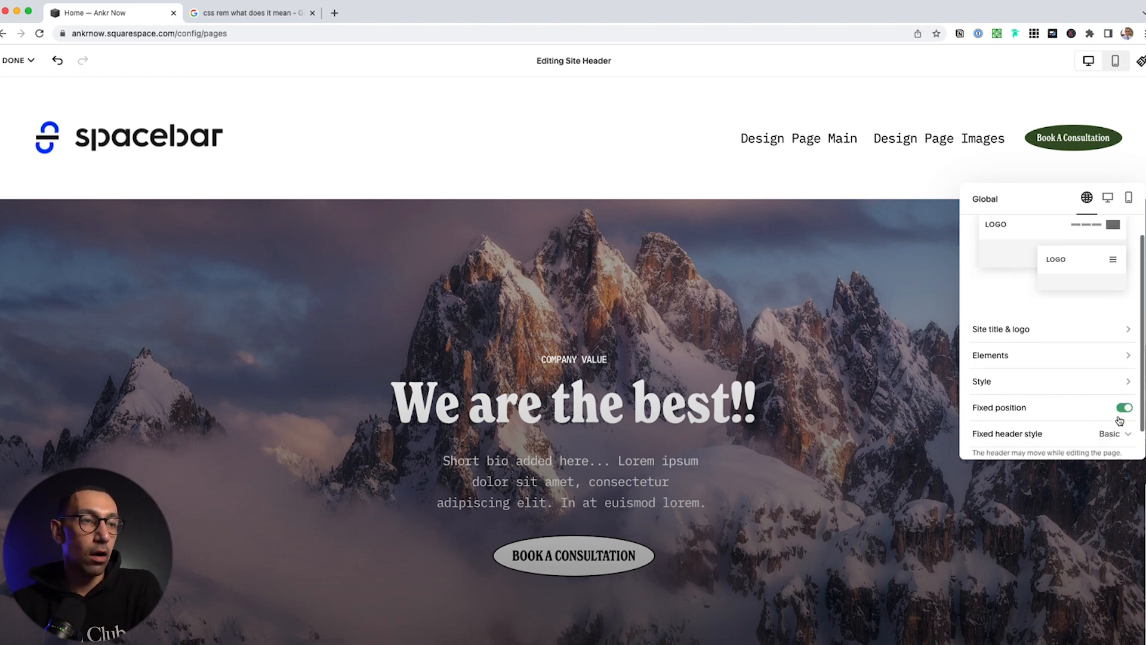
pyautogui.click(1115, 401)
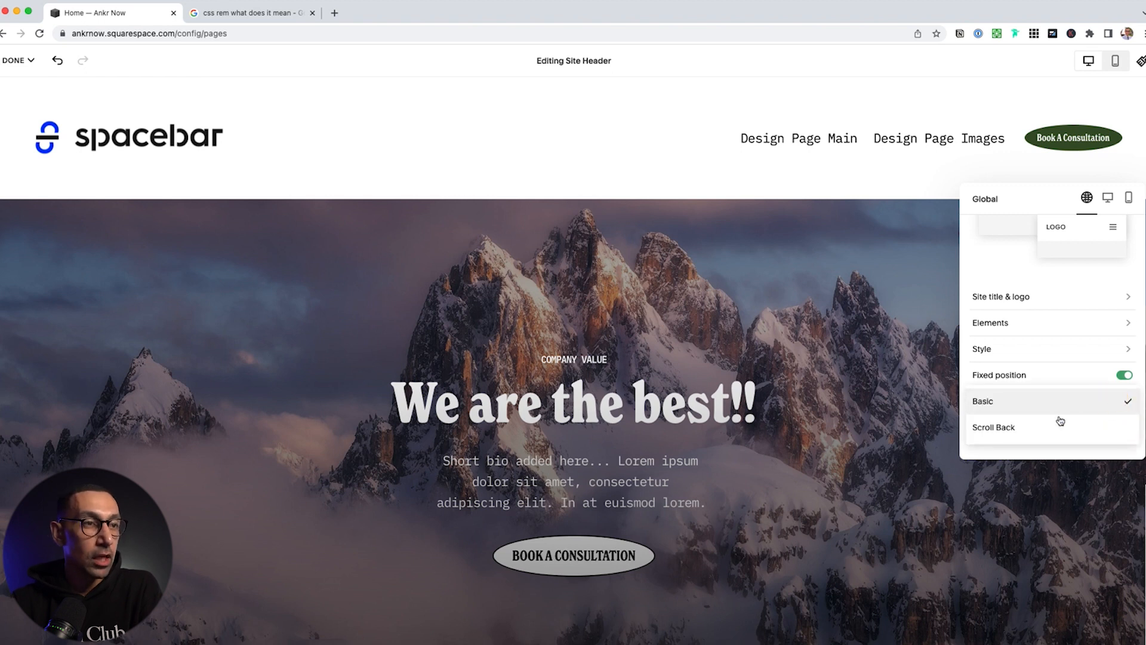
pyautogui.click(1035, 410)
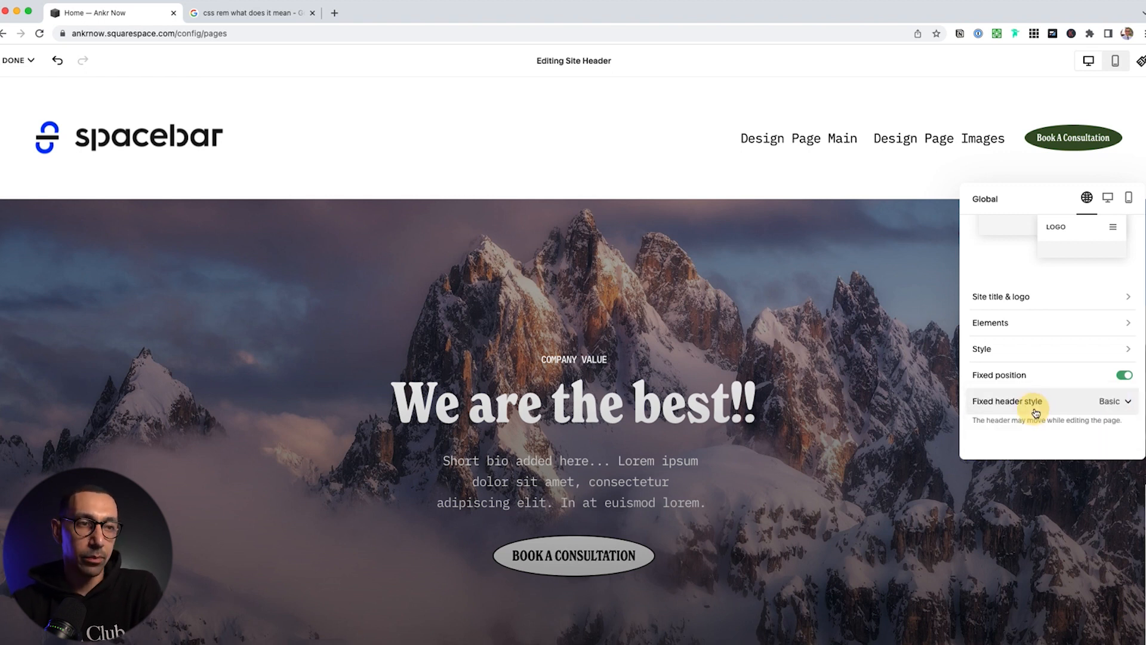
pyautogui.click(1109, 198)
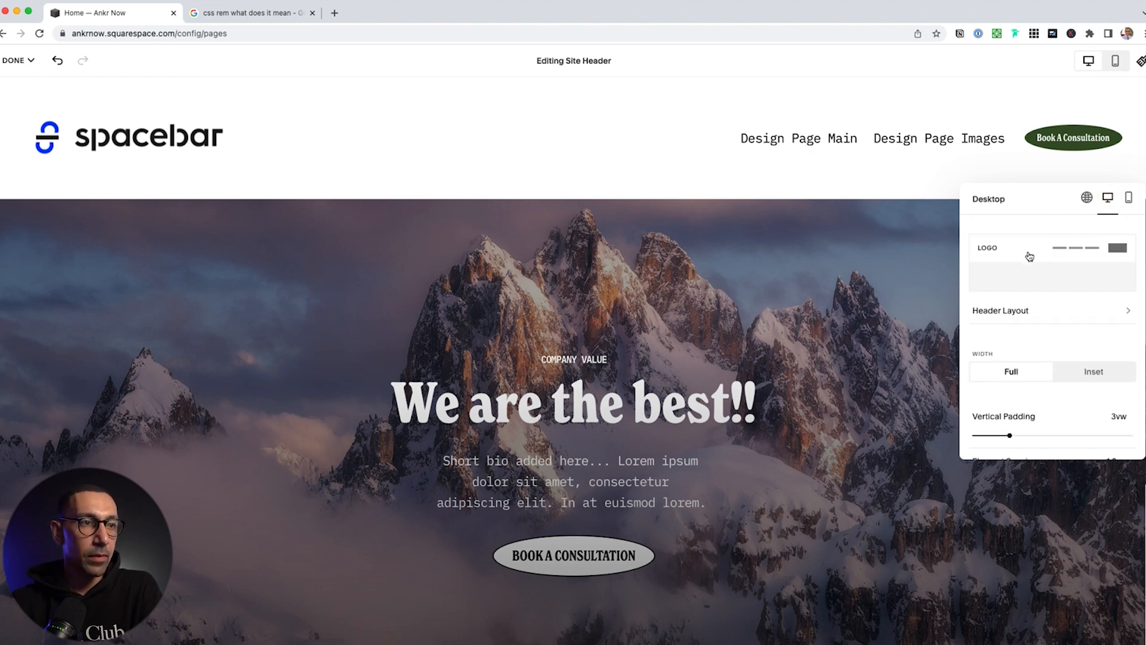
# Reduce header padding, set element spacing to 1.5vw and link spacing to 1.1vw
pyautogui.scroll(-3, 1019, 310)
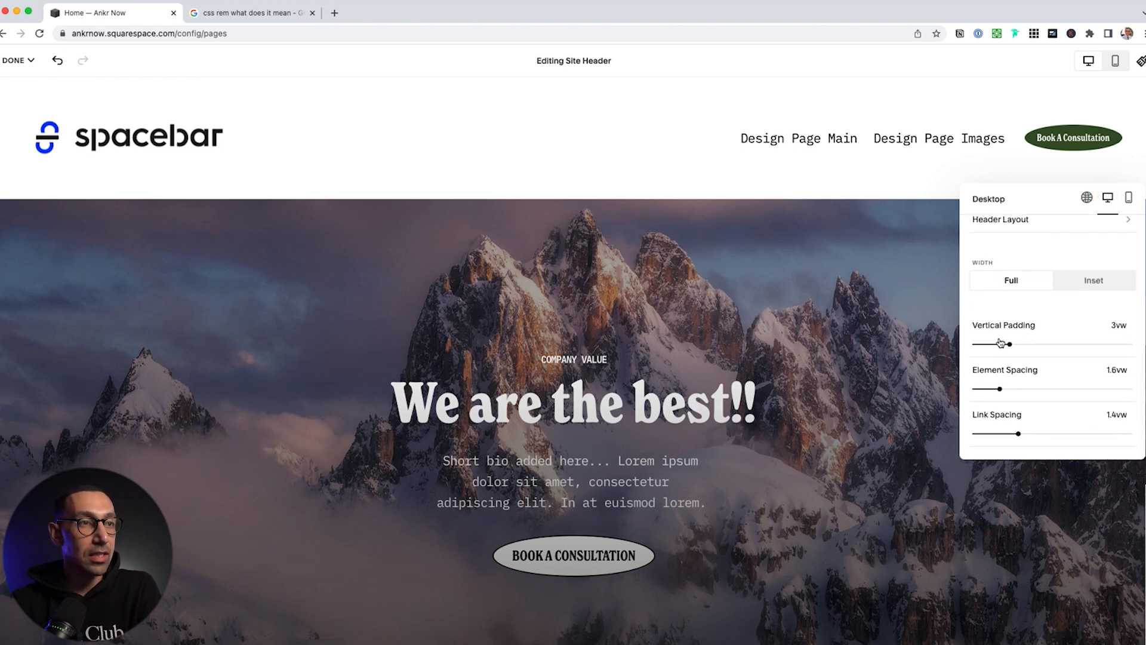
pyautogui.moveTo(995, 347); pyautogui.dragTo(985, 344)
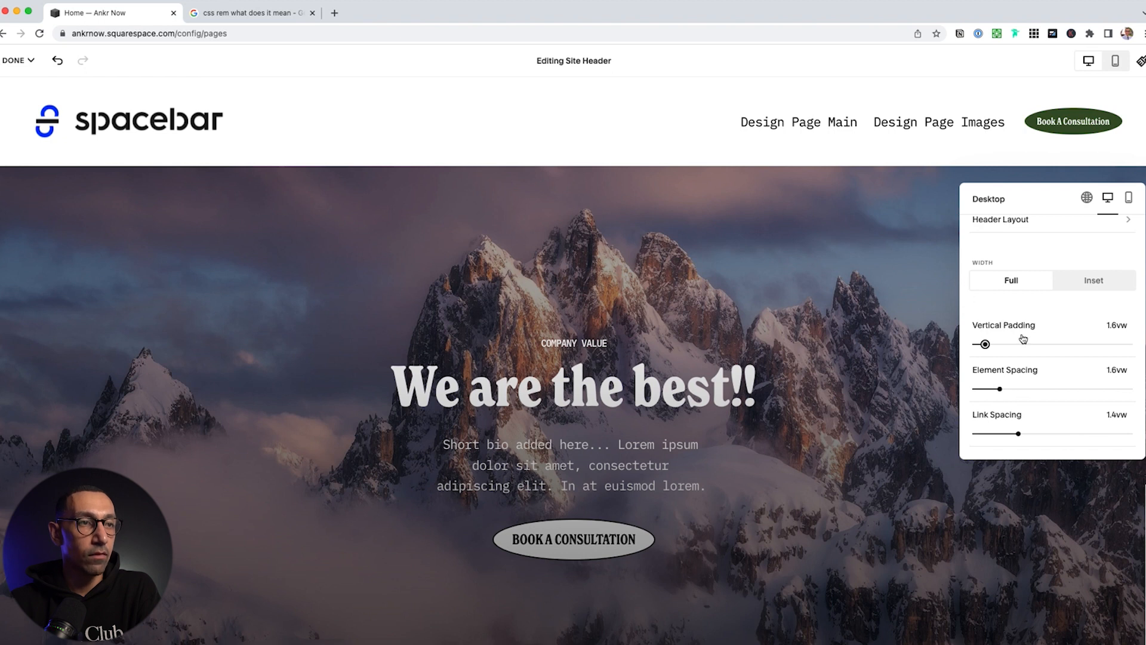
pyautogui.click(1055, 389)
pyautogui.moveTo(1055, 389); pyautogui.dragTo(1113, 390)
pyautogui.click(999, 389)
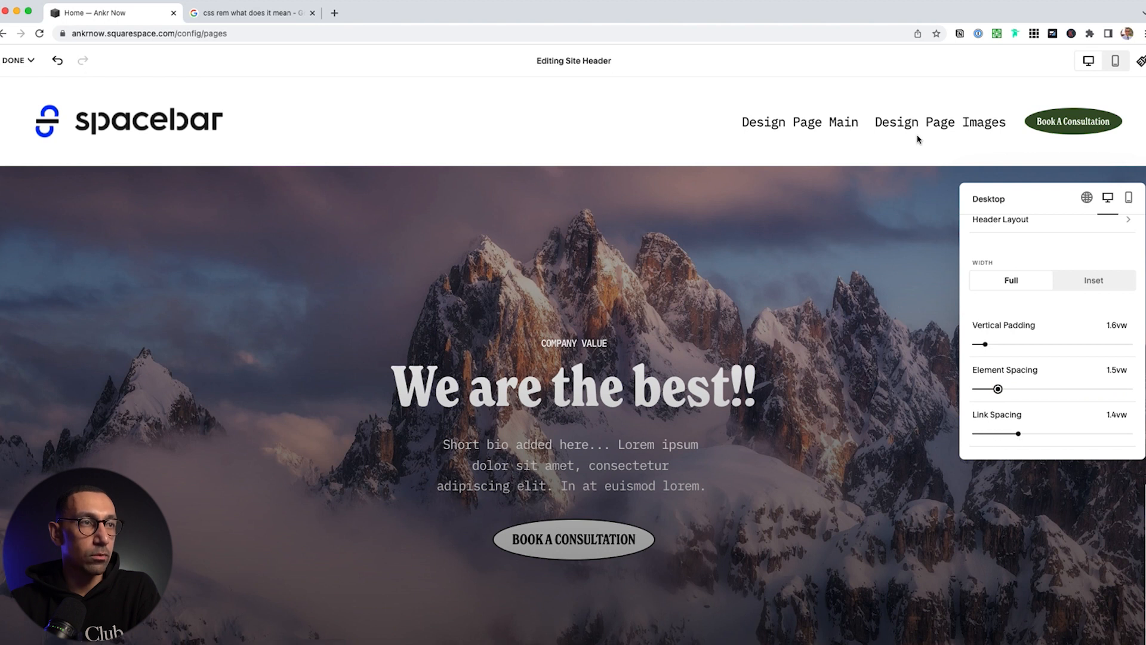
pyautogui.click(1075, 434)
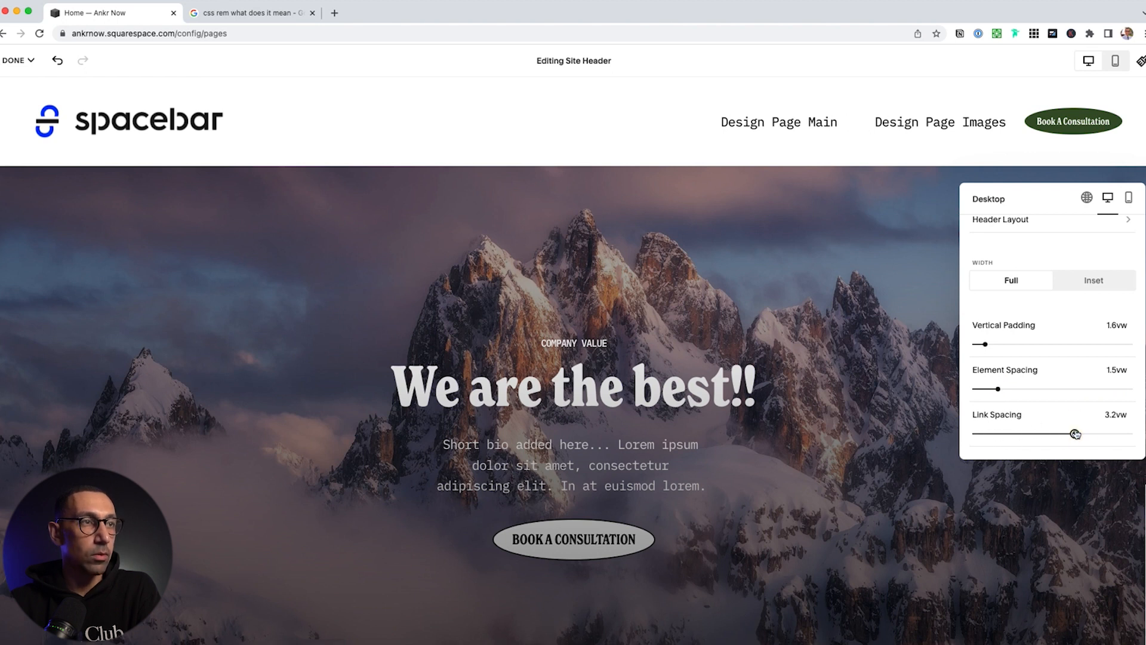
pyautogui.click(1009, 432)
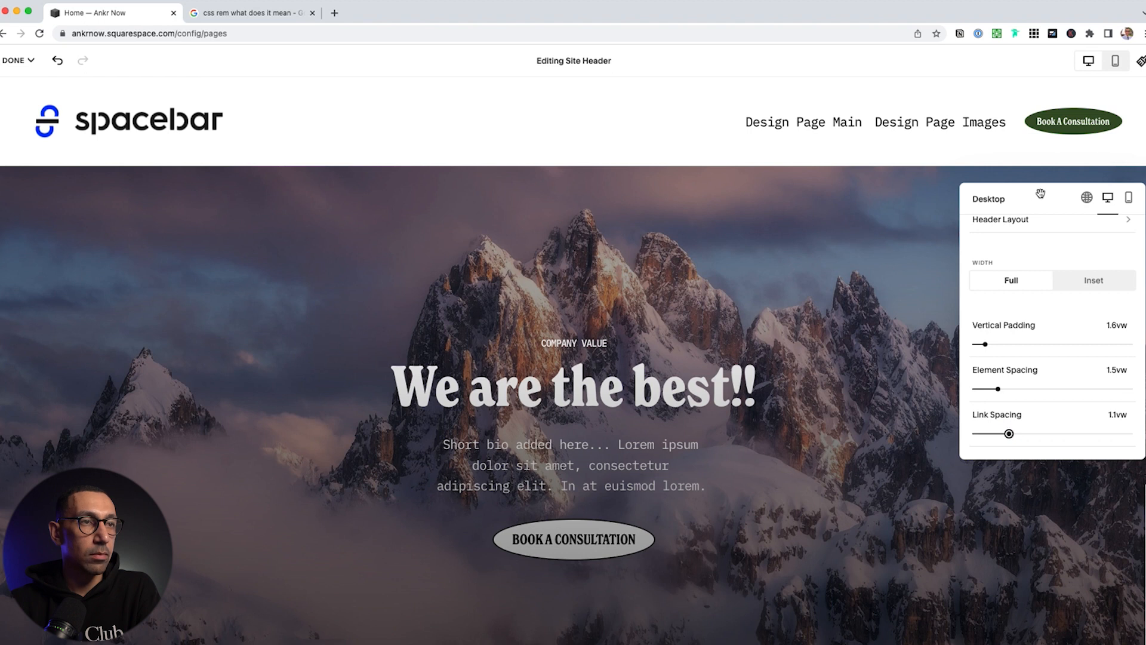
# Give the mobile menu icon three lines at M thickness and finish header editing
pyautogui.click(1129, 203)
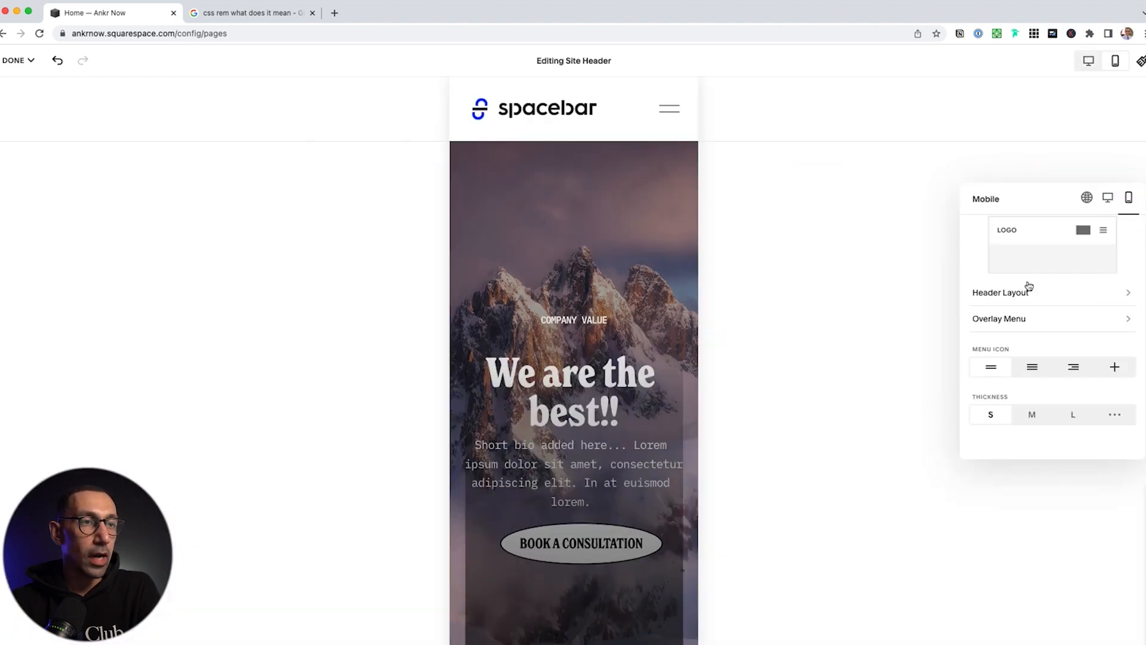
pyautogui.click(1032, 367)
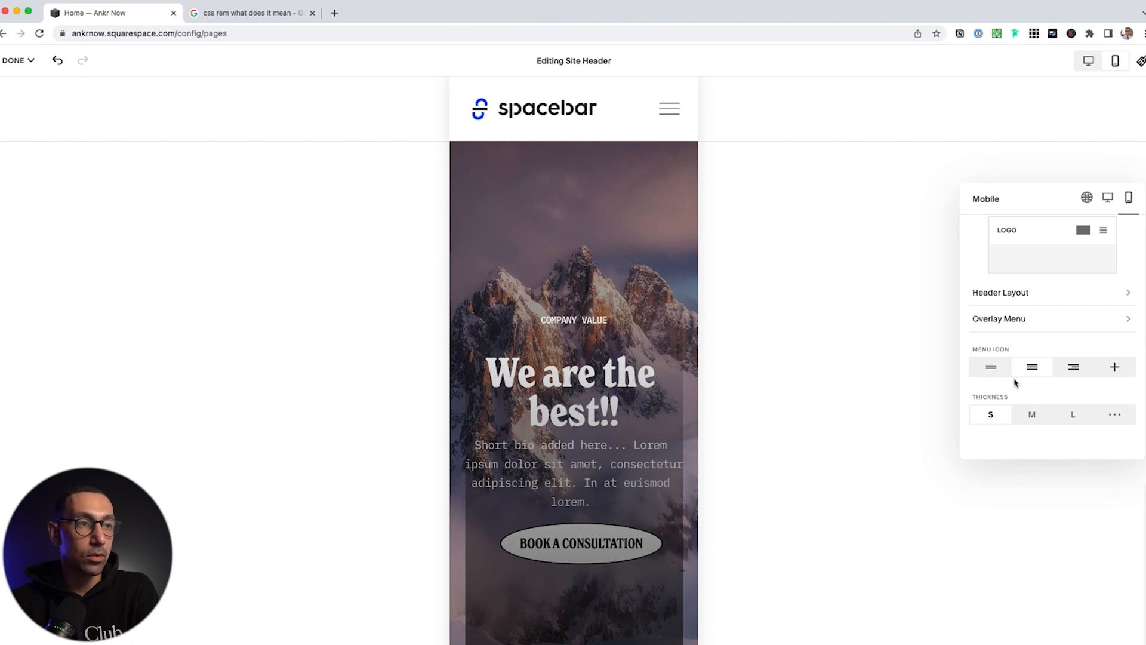
pyautogui.click(1033, 418)
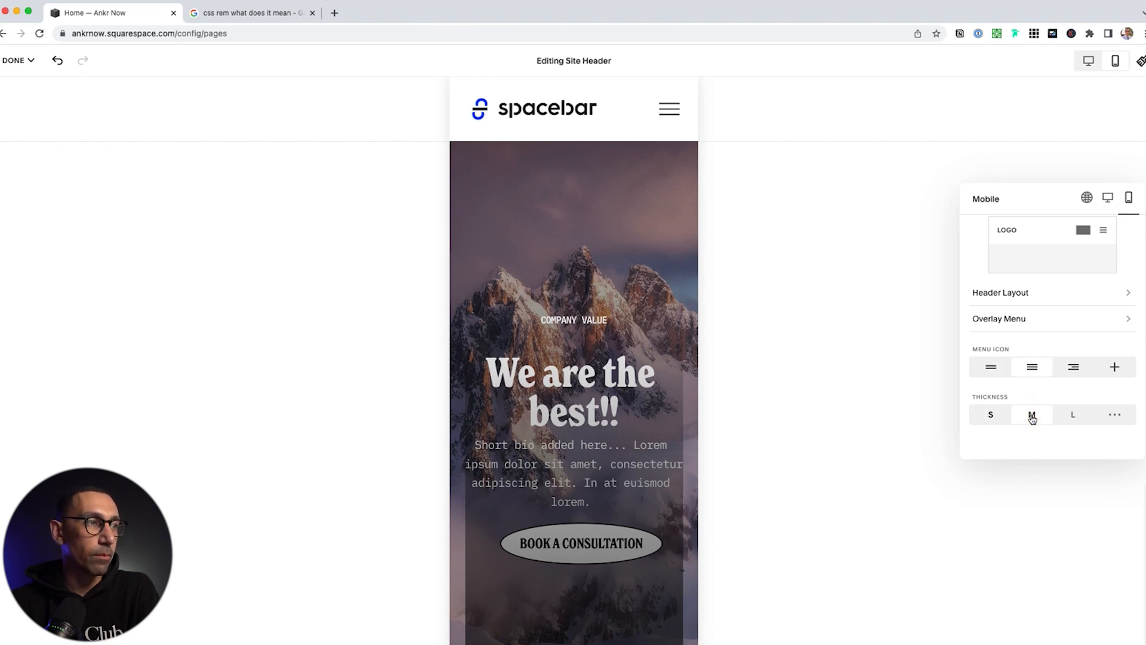
pyautogui.click(720, 356)
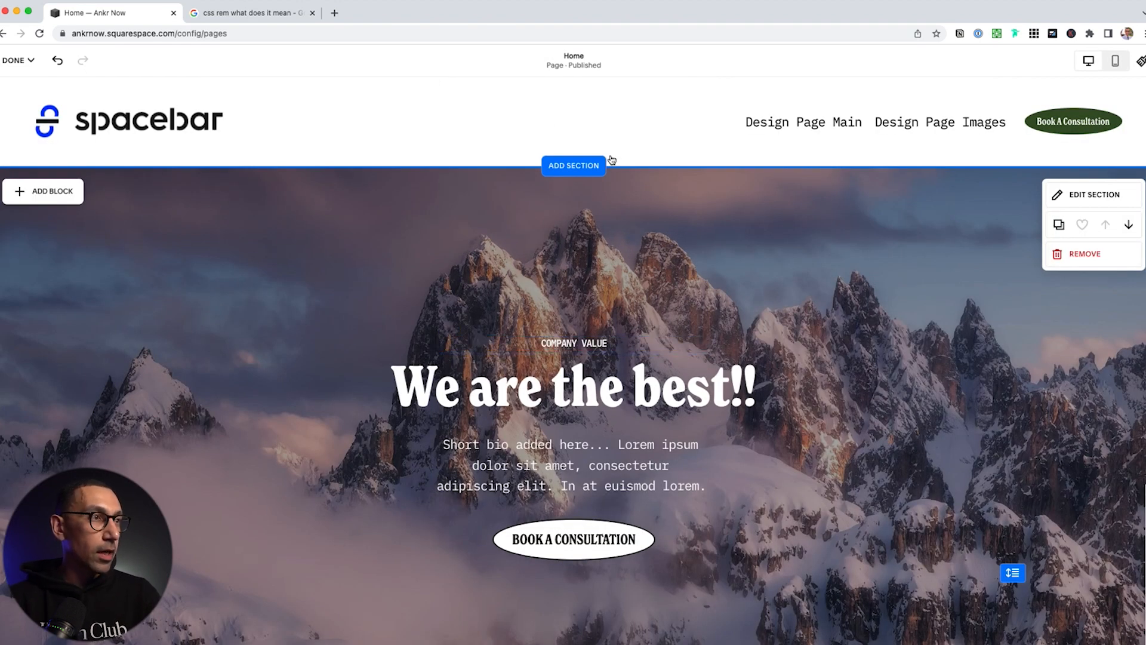
# Remove the Footer 2 and Footer 1 sections from the site footer
pyautogui.scroll(-20, 623, 303)
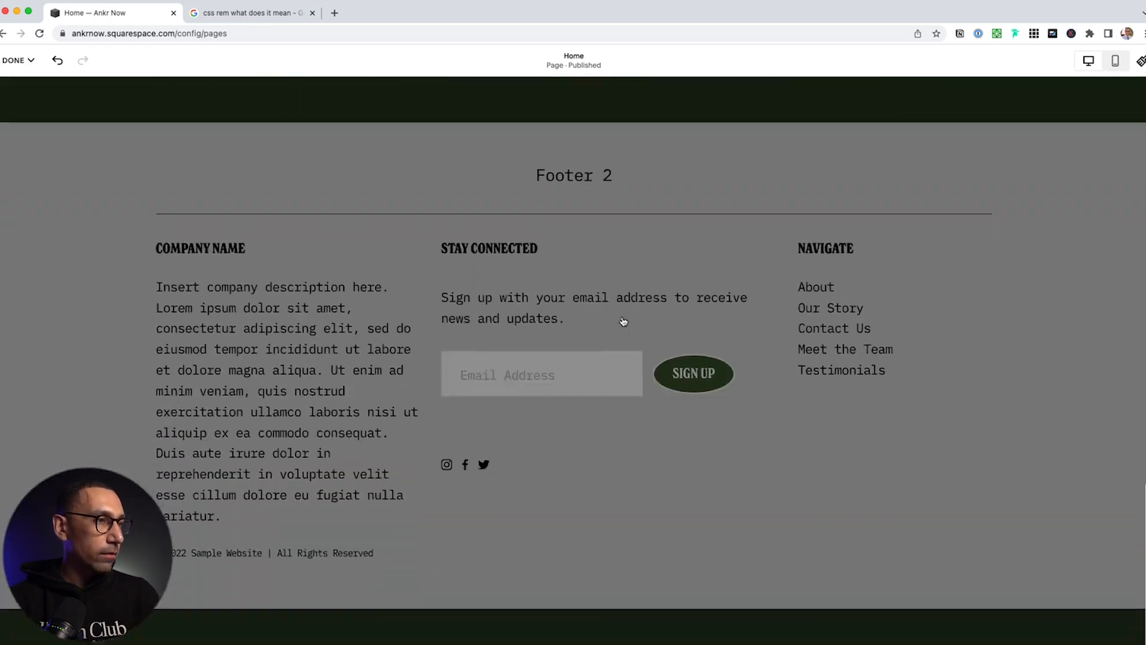
pyautogui.scroll(-2, 624, 322)
pyautogui.click(517, 339)
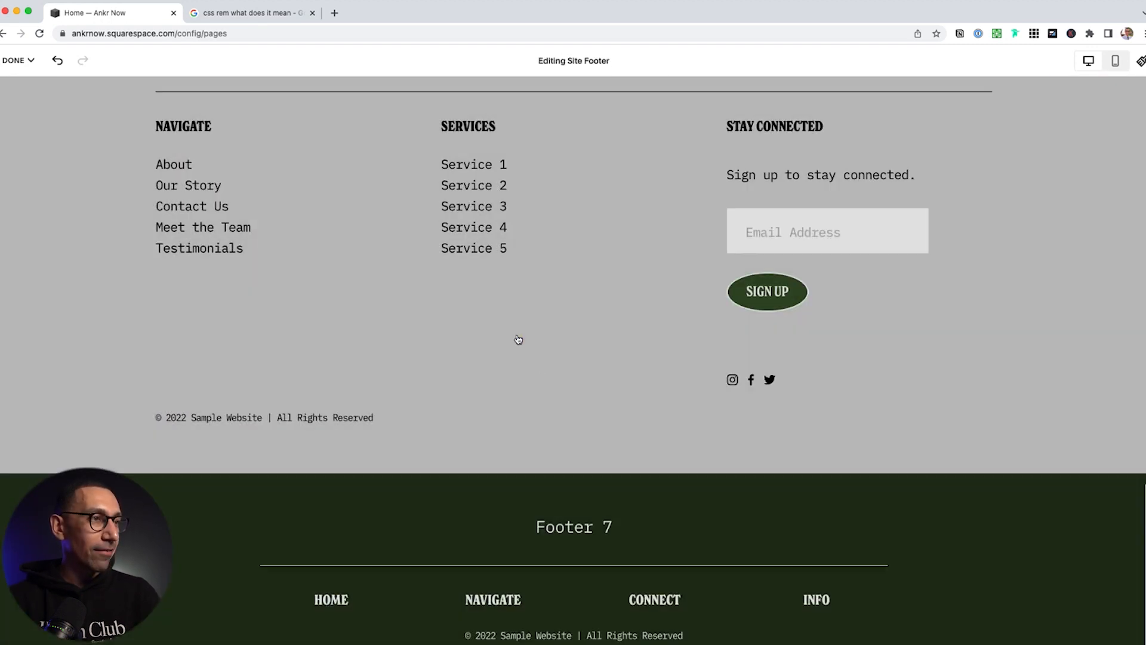
pyautogui.scroll(6, 546, 369)
pyautogui.scroll(15, 546, 369)
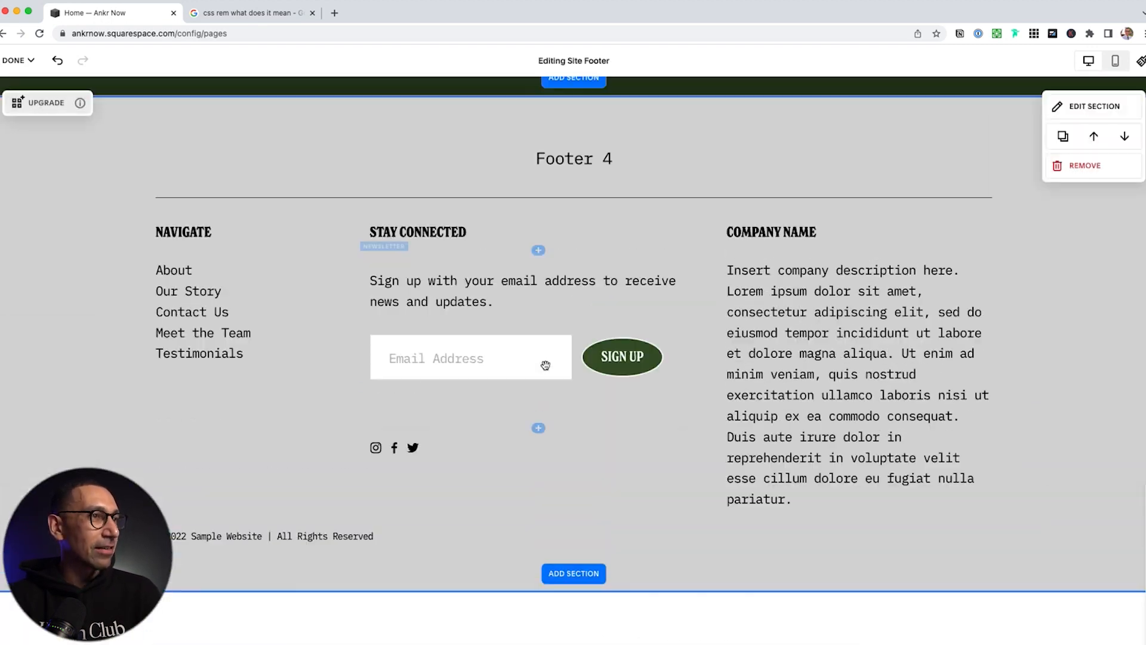
pyautogui.scroll(6, 545, 367)
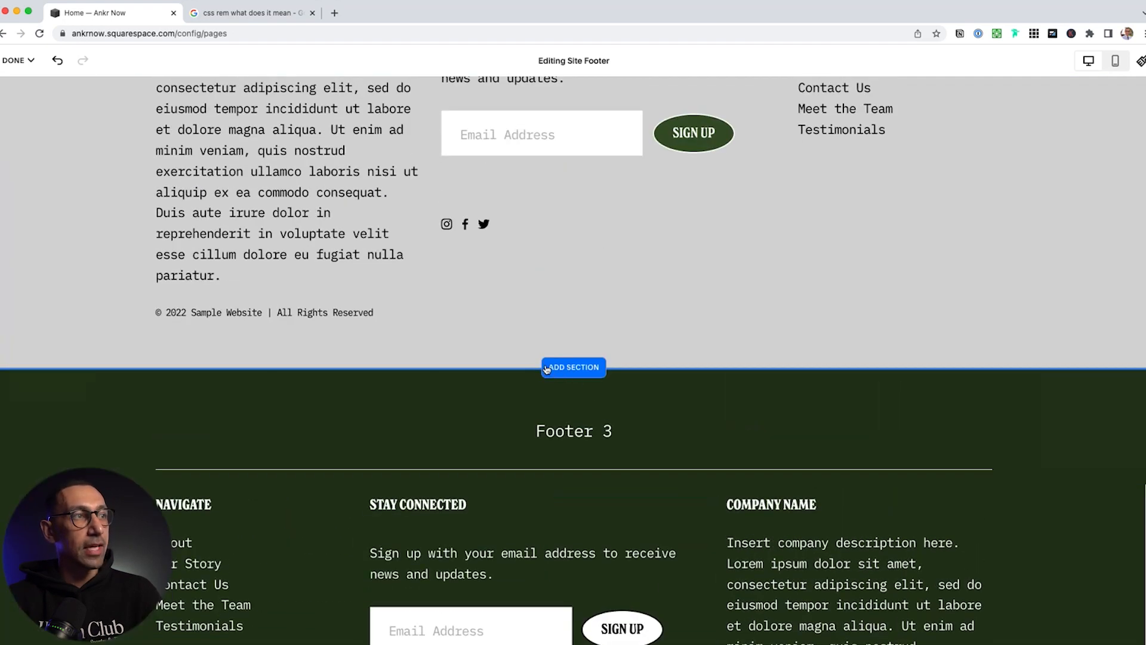
pyautogui.scroll(10, 546, 369)
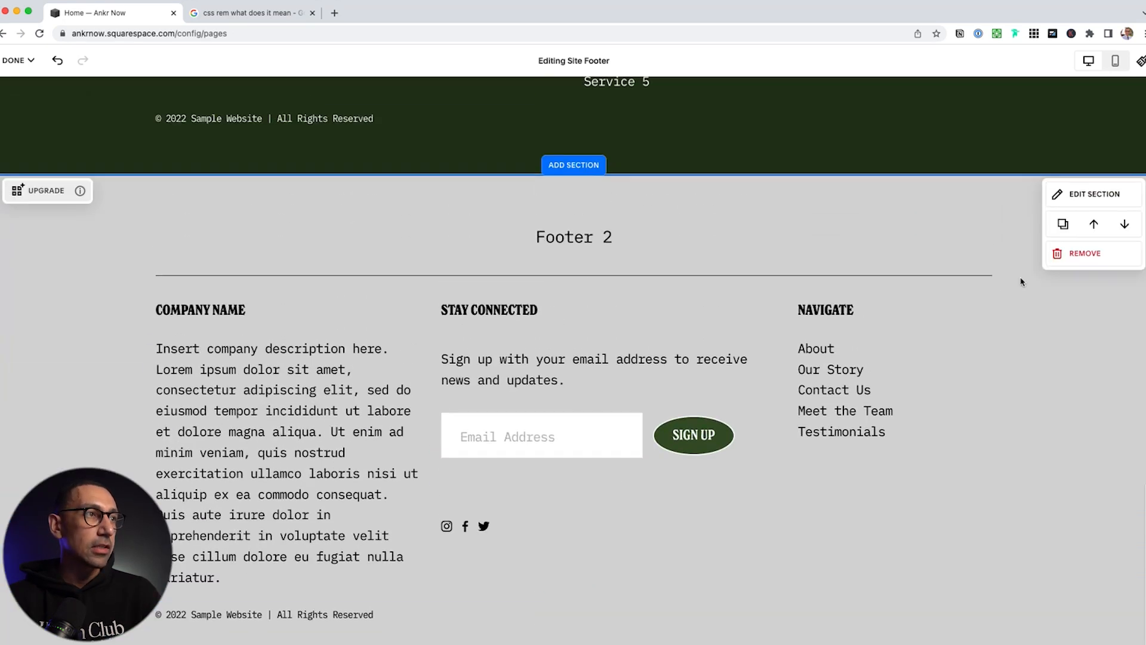
pyautogui.scroll(1, 1022, 347)
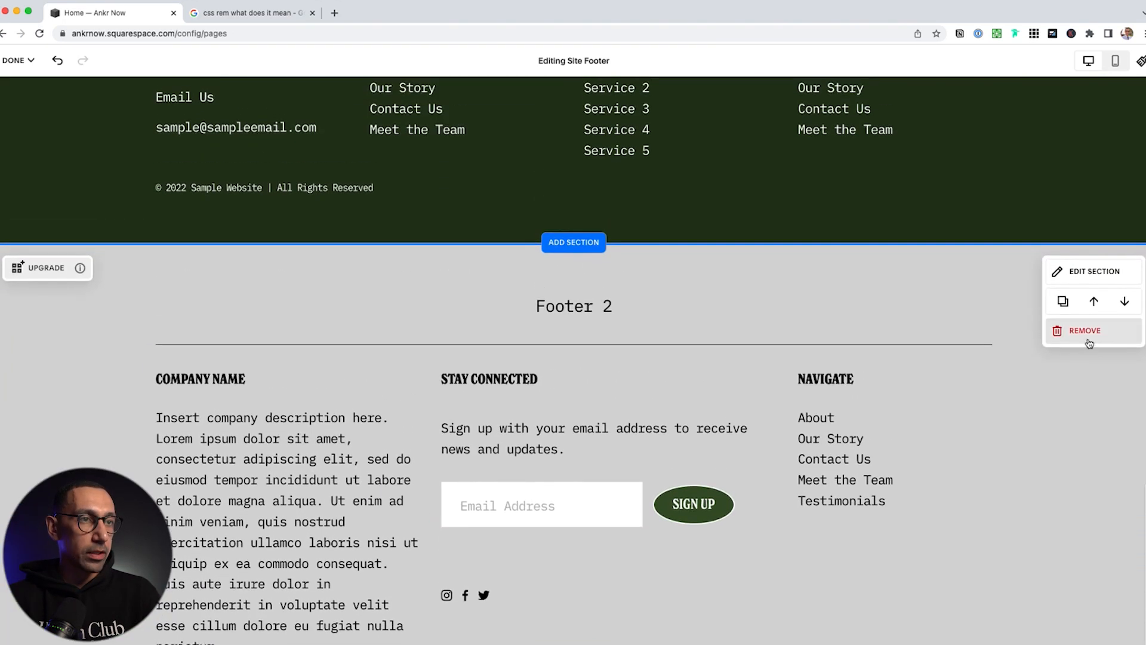
pyautogui.click(1088, 336)
pyautogui.click(639, 422)
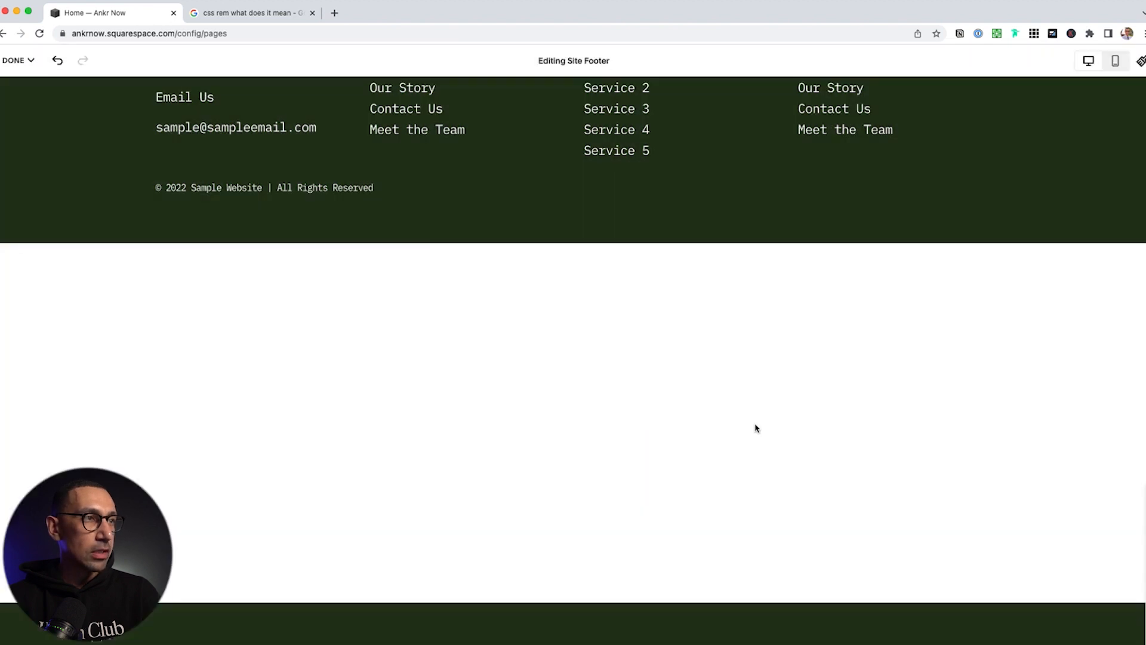
pyautogui.click(1094, 340)
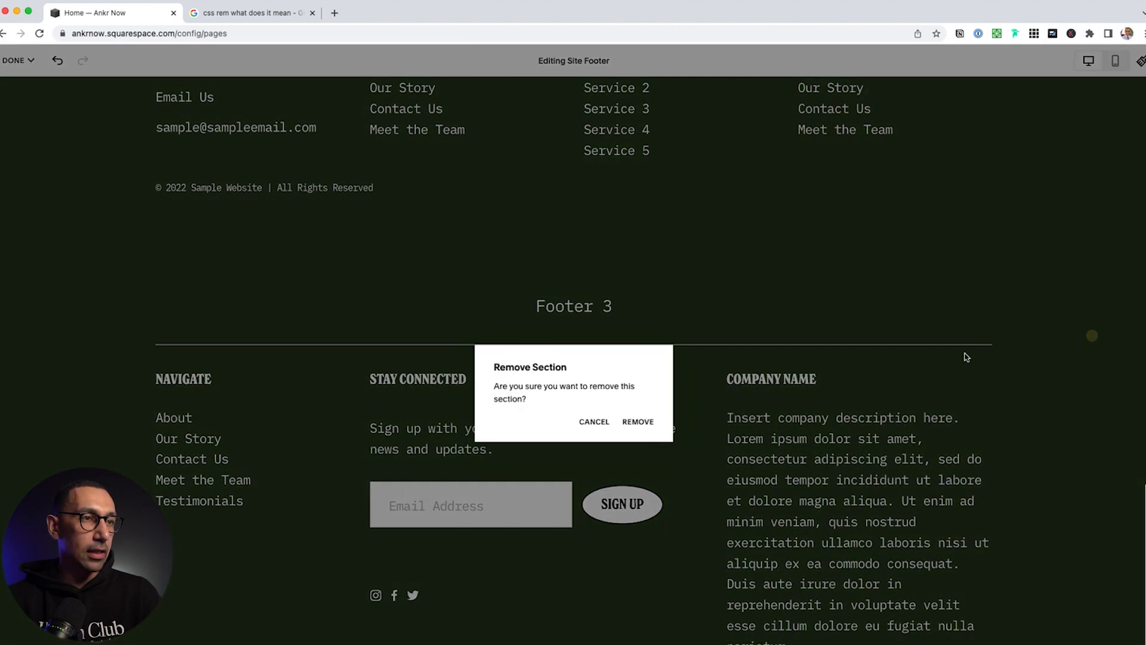
pyautogui.click(796, 245)
pyautogui.scroll(2, 860, 254)
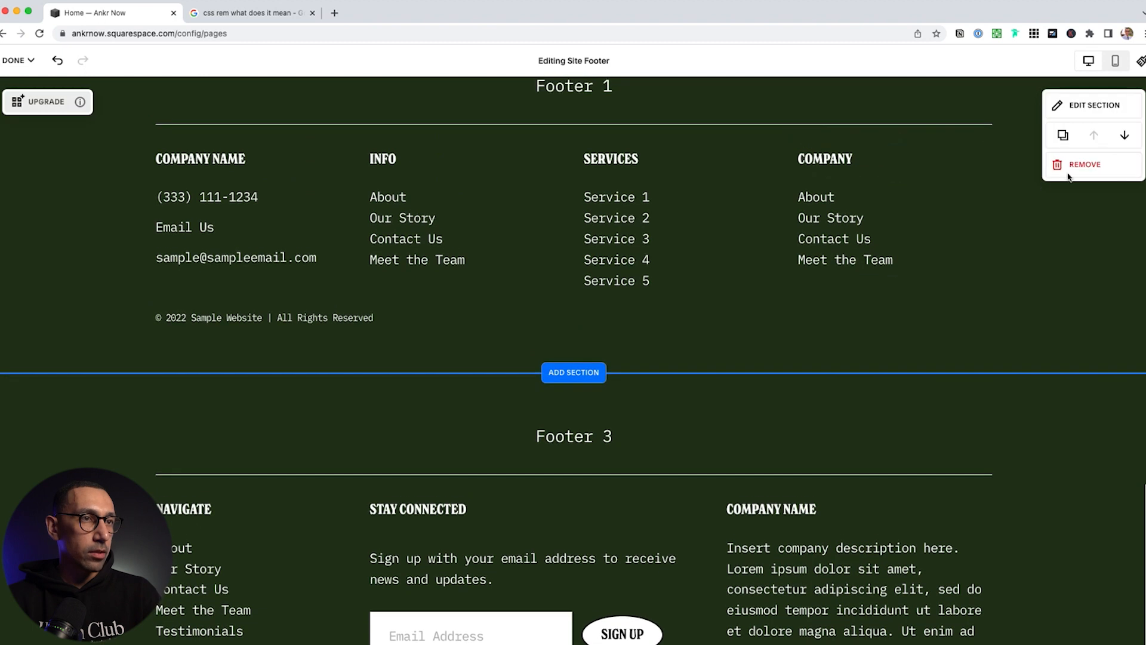
pyautogui.click(1085, 165)
pyautogui.click(638, 422)
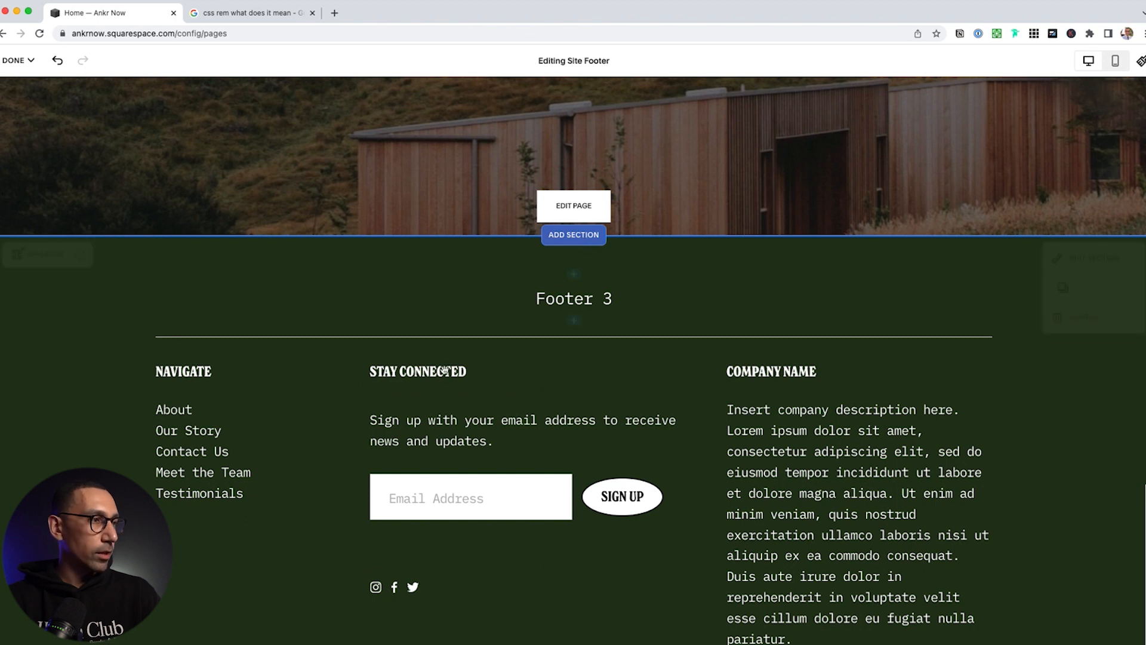
# Replace the NAVIGATE column text with a COMPANY heading
pyautogui.click(270, 489)
pyautogui.press('super+a')
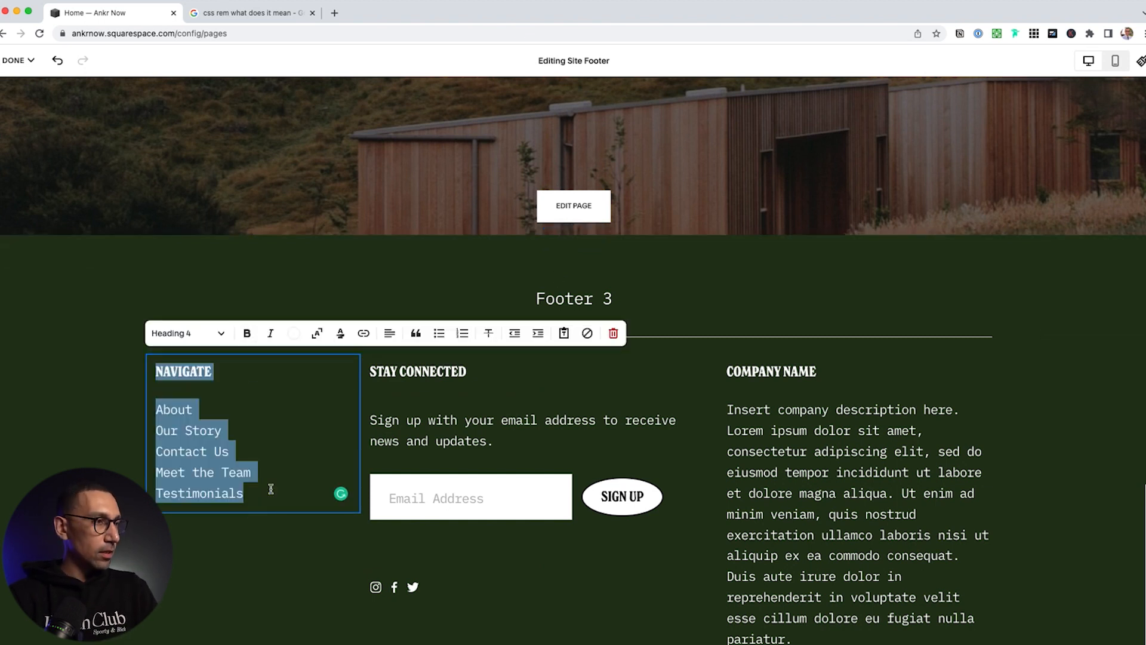
pyautogui.press('BackSpace')
pyautogui.write('avig')
pyautogui.press('super+a')
pyautogui.write('N')
pyautogui.press('BackSpace')
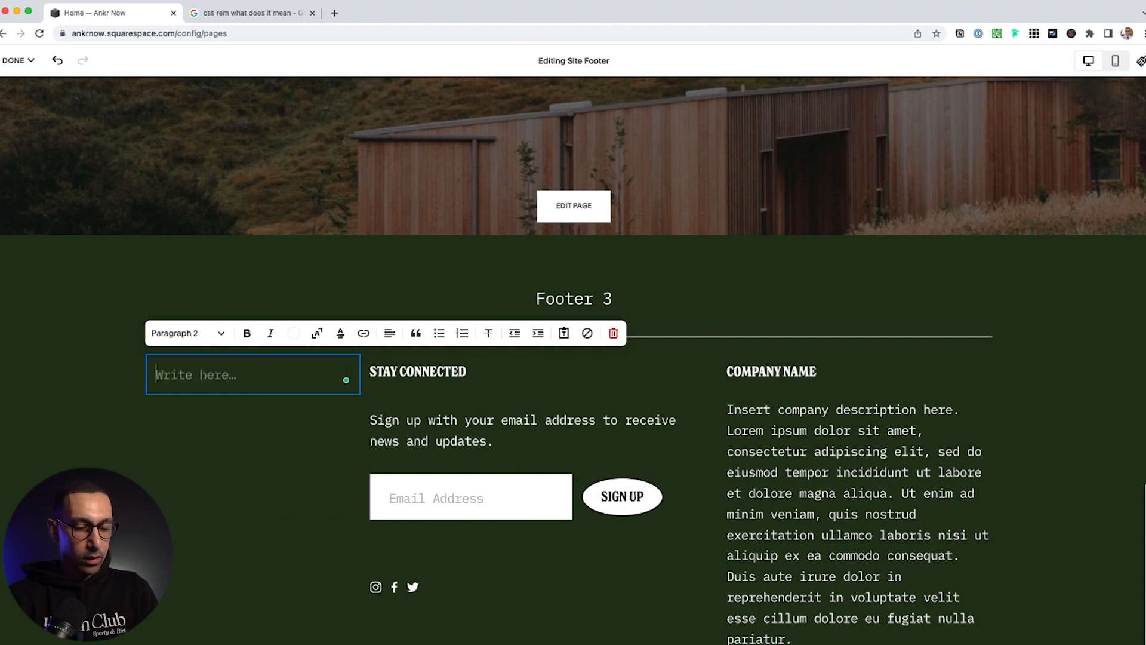
pyautogui.write('COMPANY')
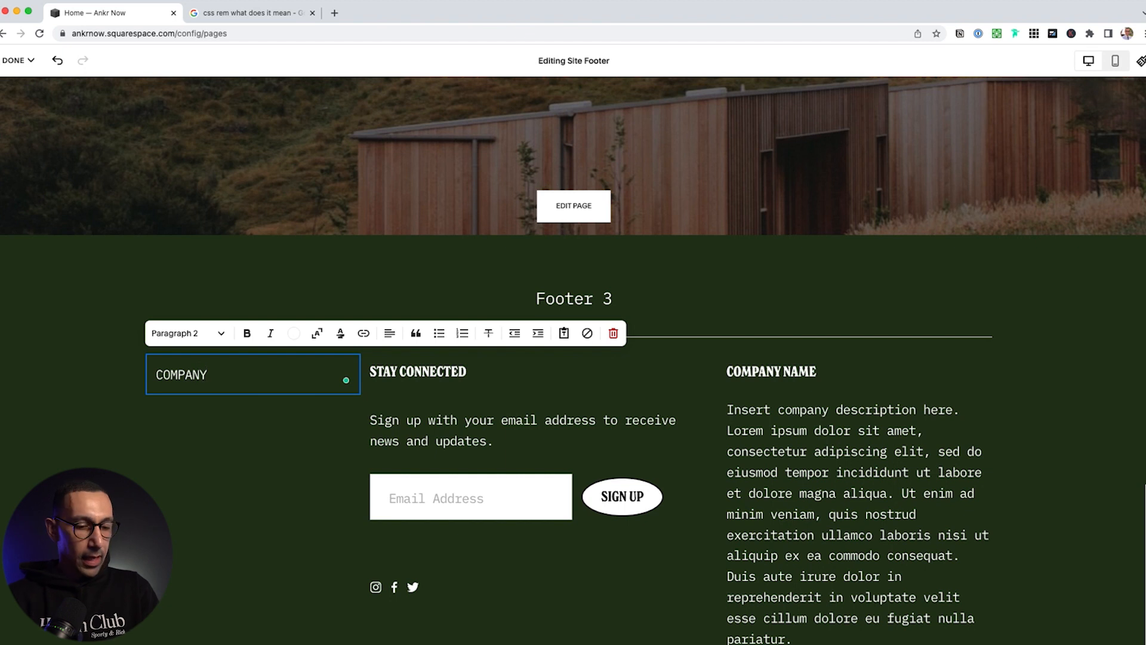
pyautogui.press('alt+super+4')
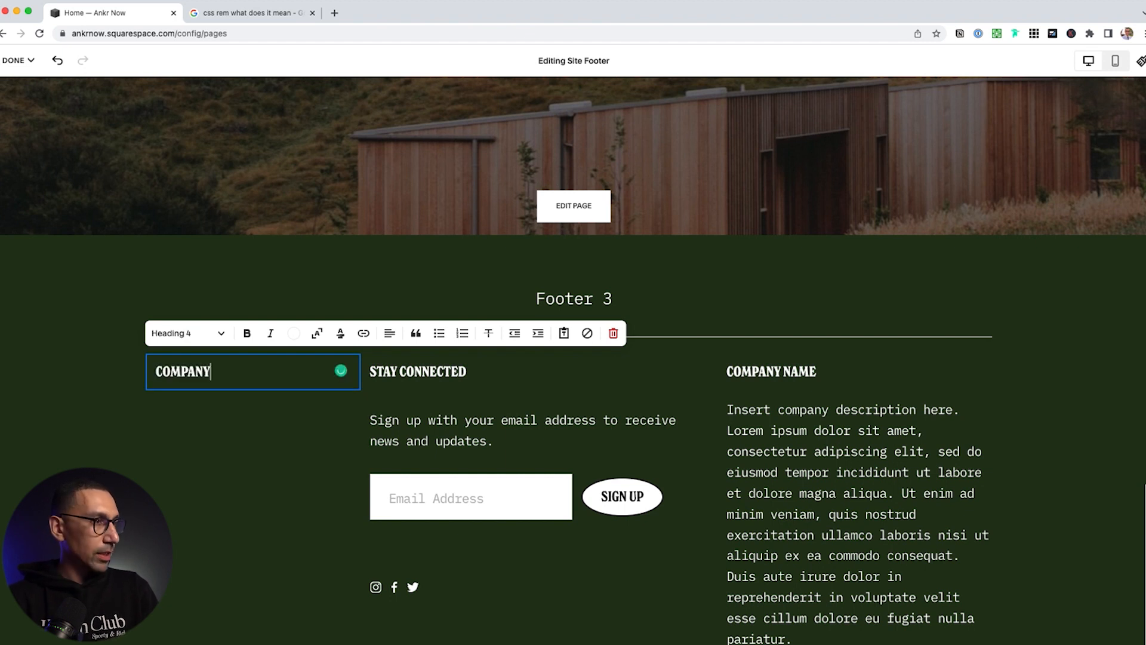
# List About Us, Contact Us, Book A Consultation and Blog on separate lines under COMPANY
pyautogui.press('Return')
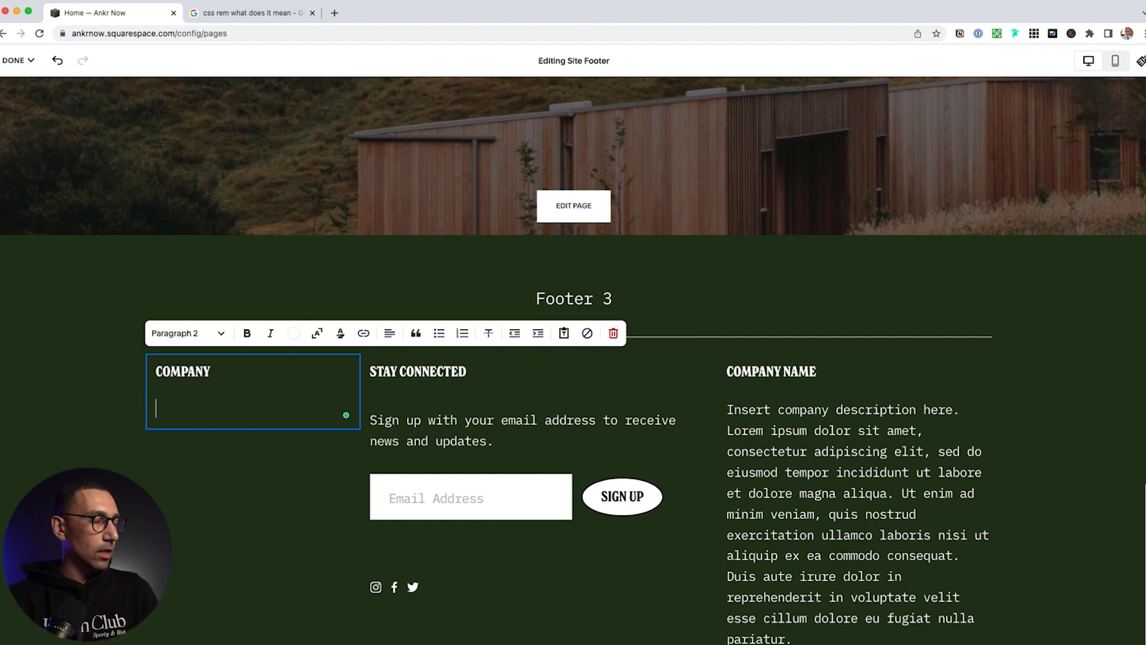
pyautogui.write('About Us')
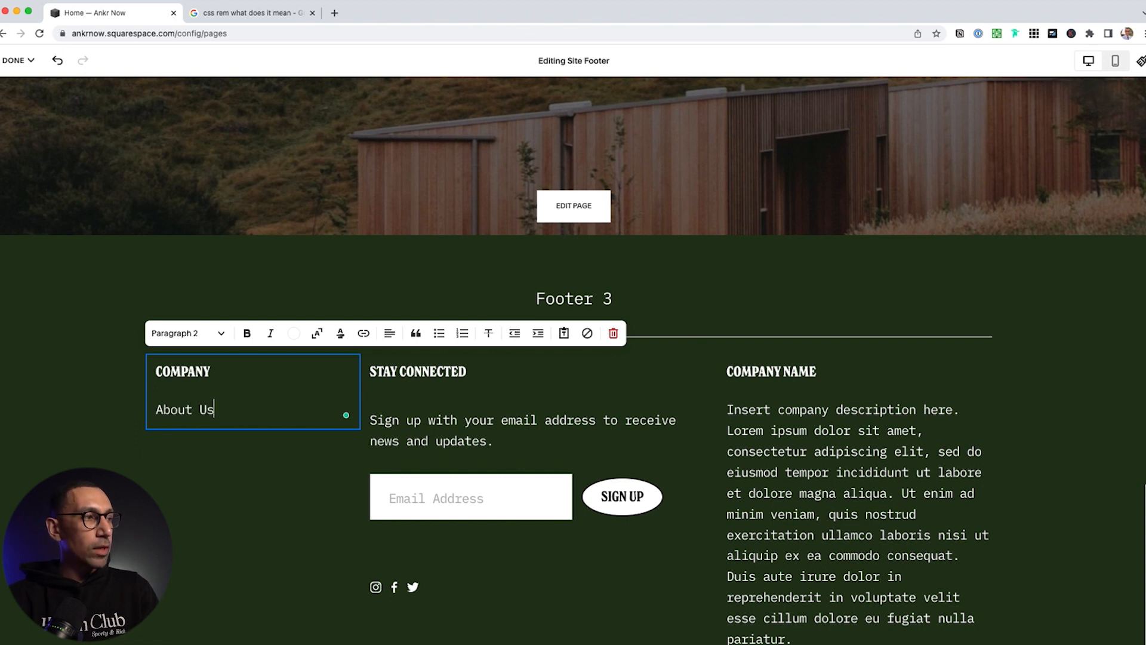
pyautogui.press('Return')
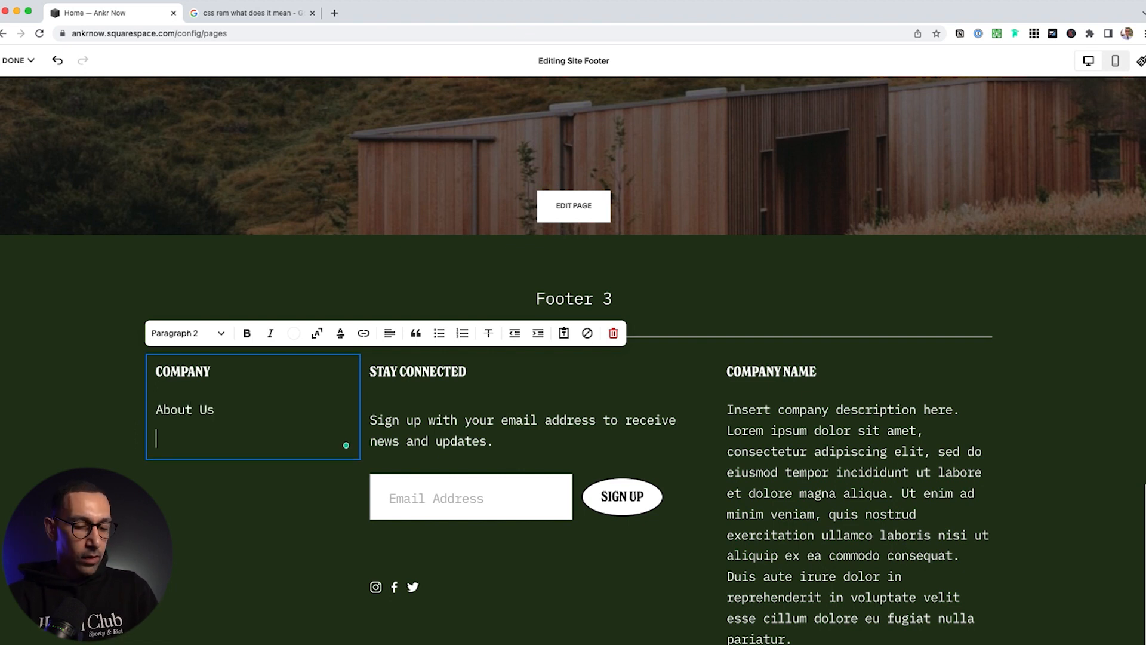
pyautogui.write('Contact Us')
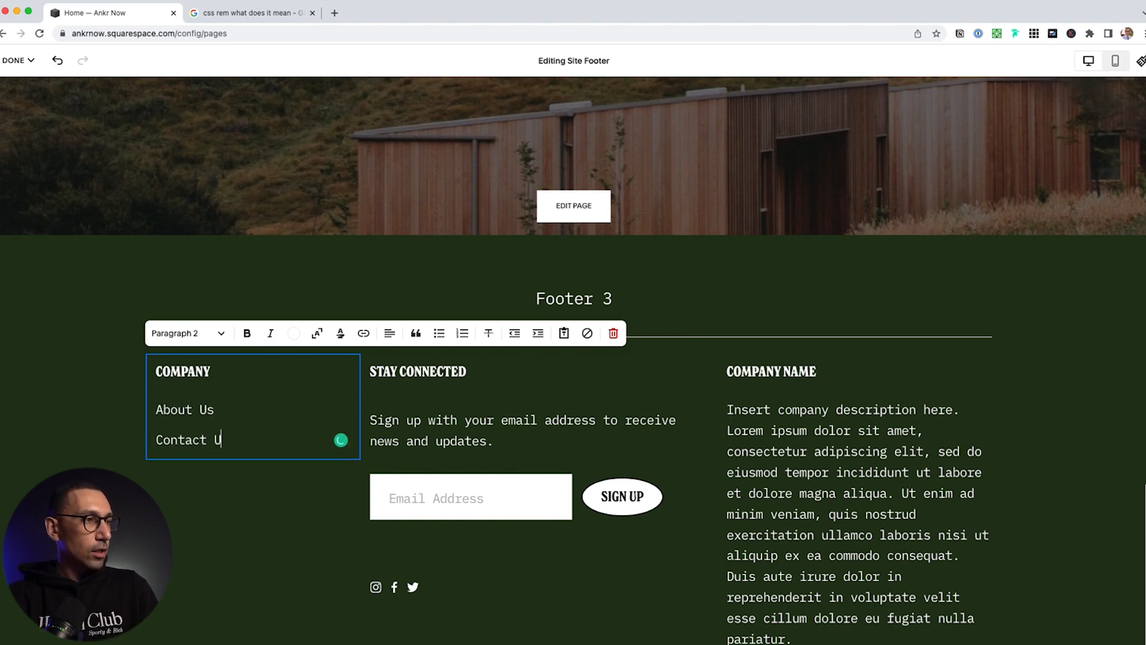
pyautogui.click(156, 441)
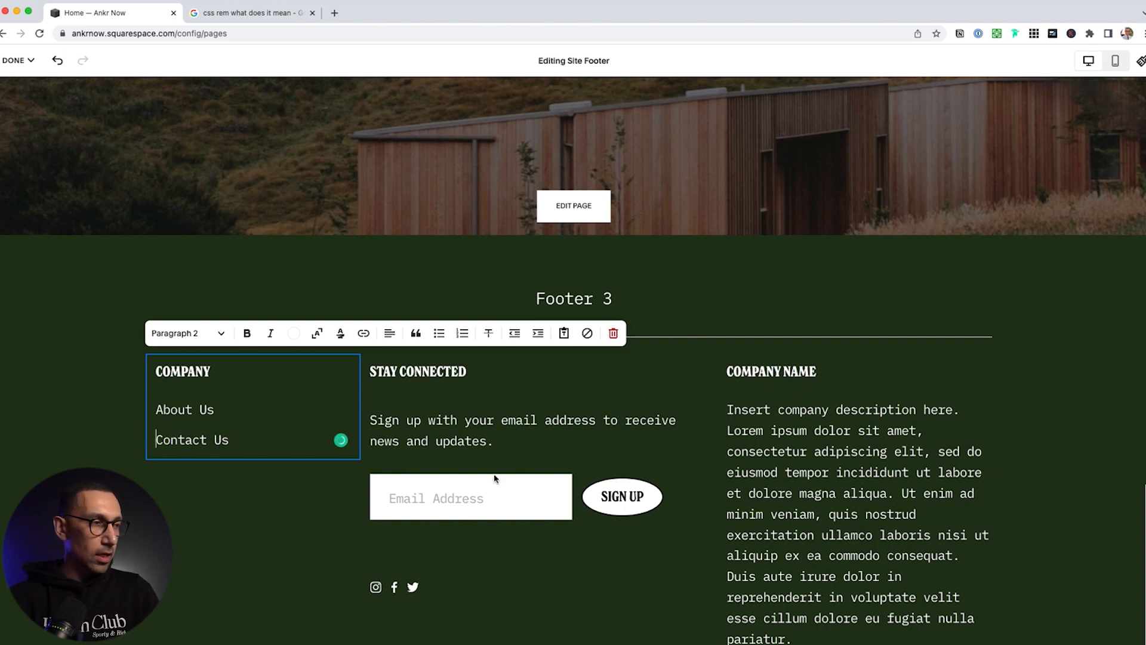
pyautogui.press('BackSpace')
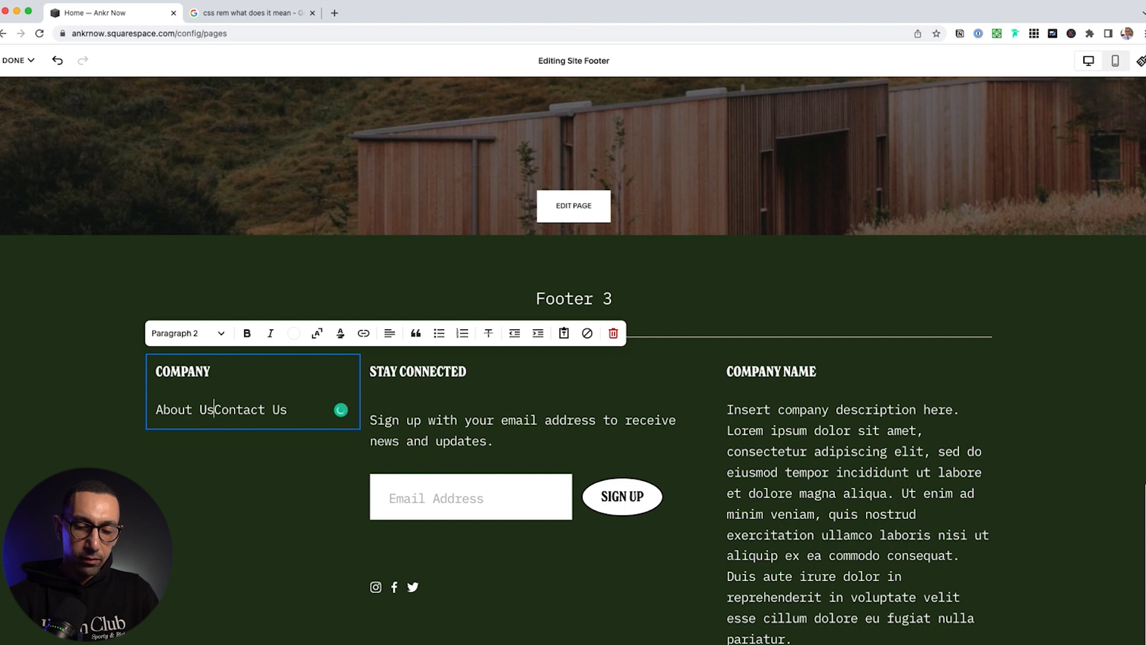
pyautogui.hotkey('shift', 'Return')
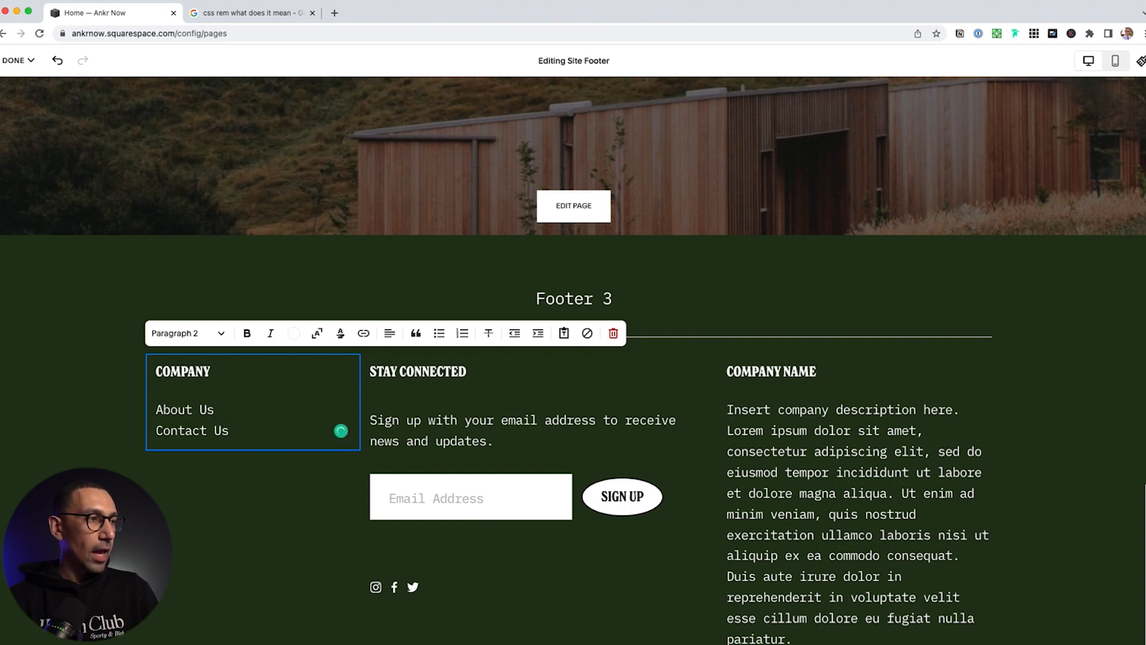
pyautogui.hotkey('shift', 'Return')
pyautogui.write('Book A Consultation')
pyautogui.hotkey('shift', 'Return')
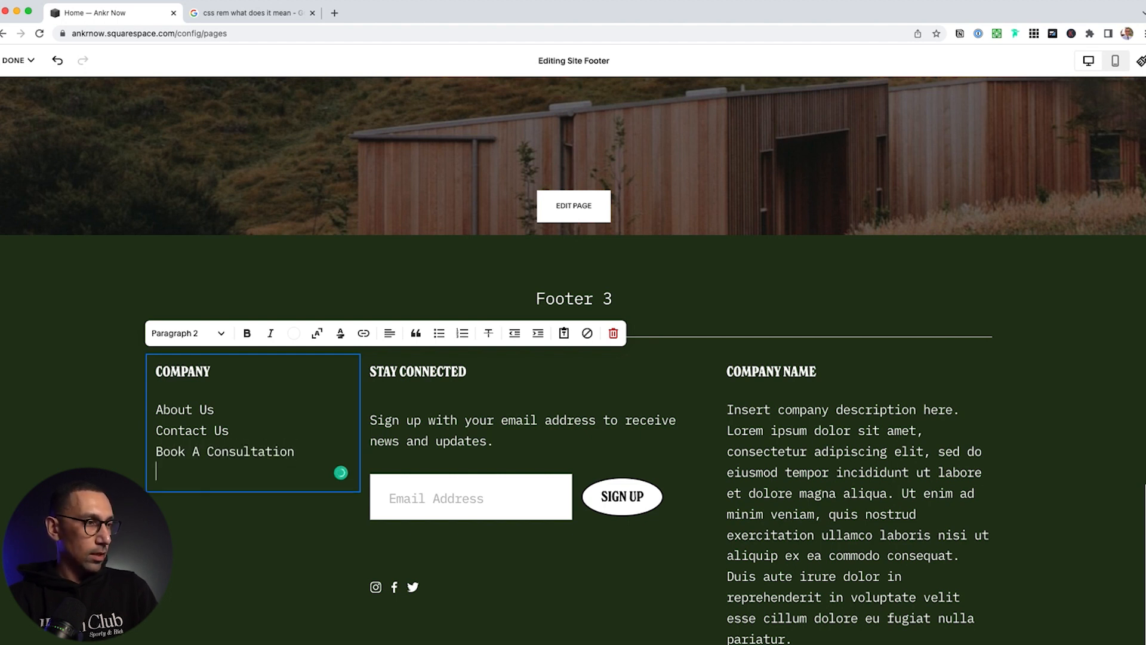
pyautogui.write('Blog')
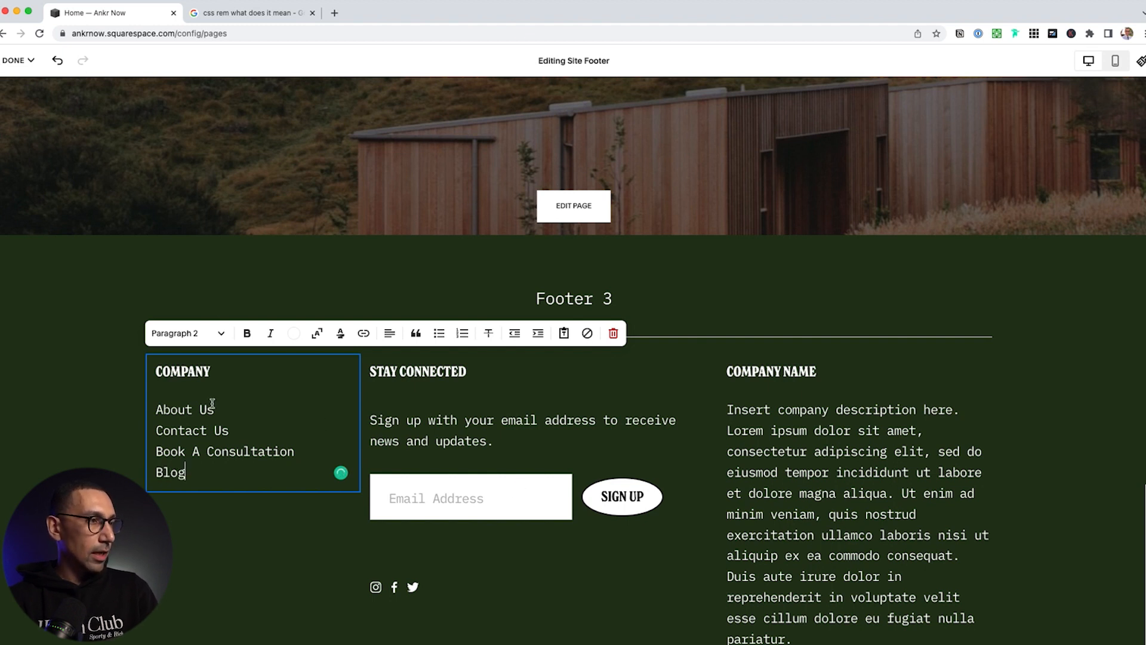
# Link the footer's About Us line to /about and Contact Us to /
pyautogui.moveTo(214, 406); pyautogui.dragTo(156, 407)
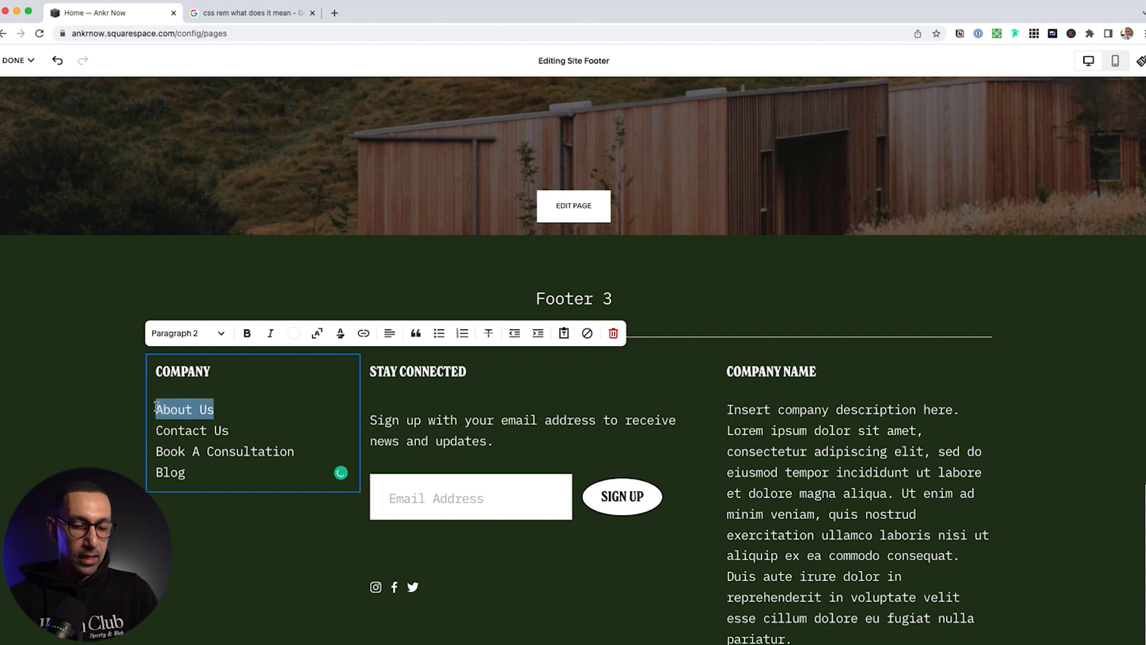
pyautogui.click(365, 338)
pyautogui.click(342, 388)
pyautogui.write('/about')
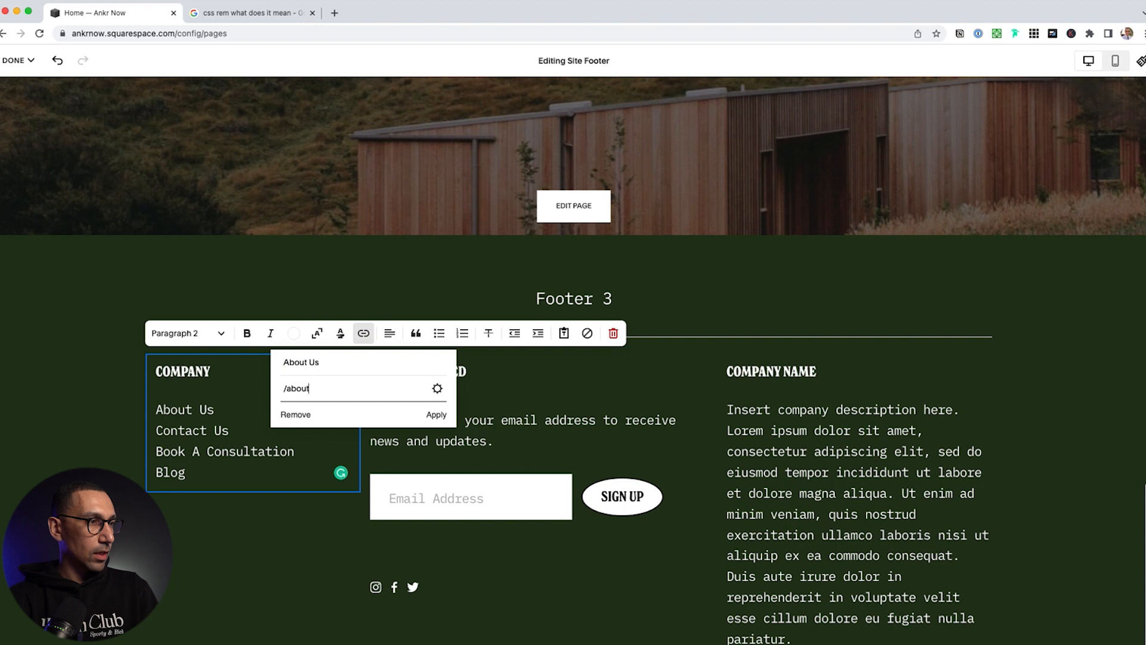
pyautogui.click(435, 415)
pyautogui.moveTo(238, 429); pyautogui.dragTo(153, 430)
pyautogui.press('super+k')
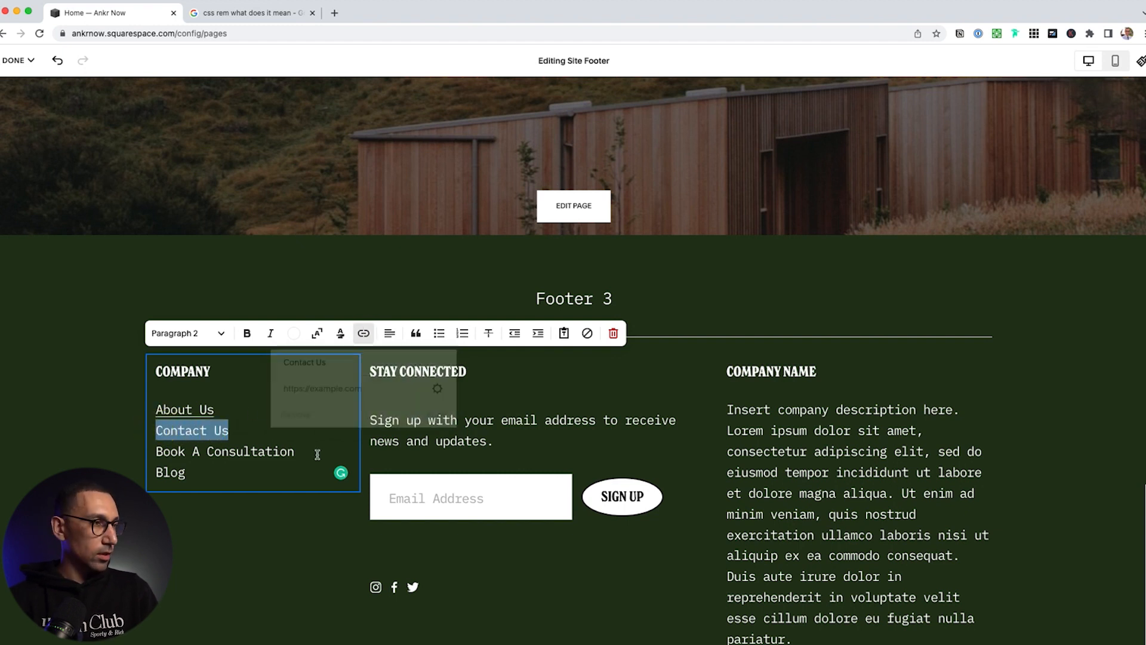
pyautogui.click(362, 386)
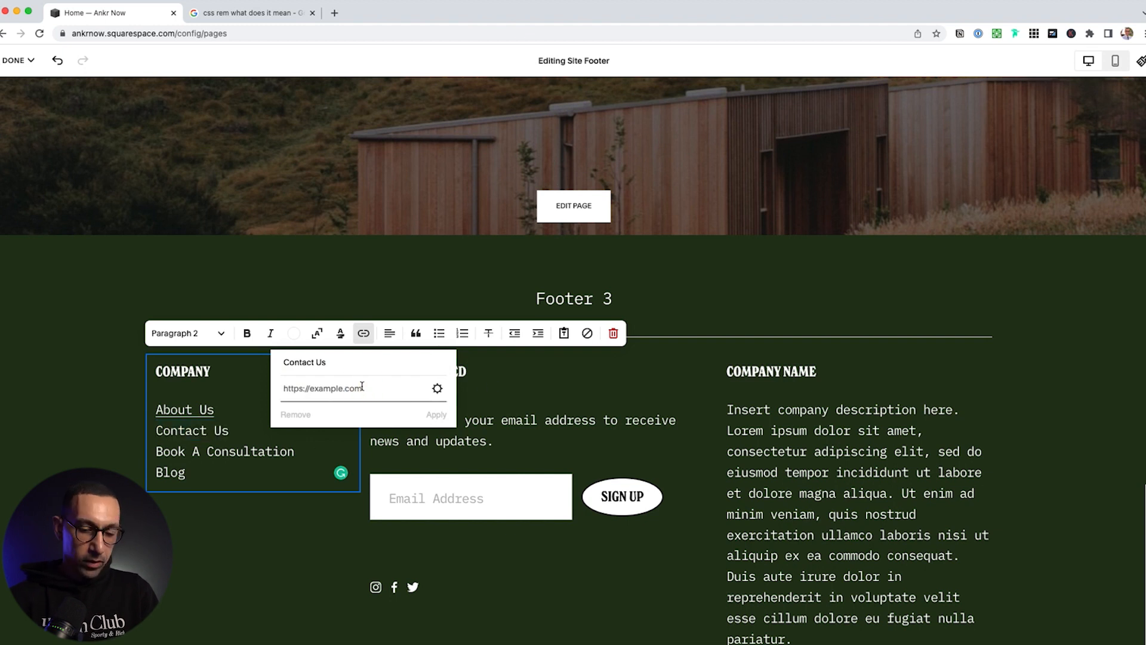
pyautogui.write('/')
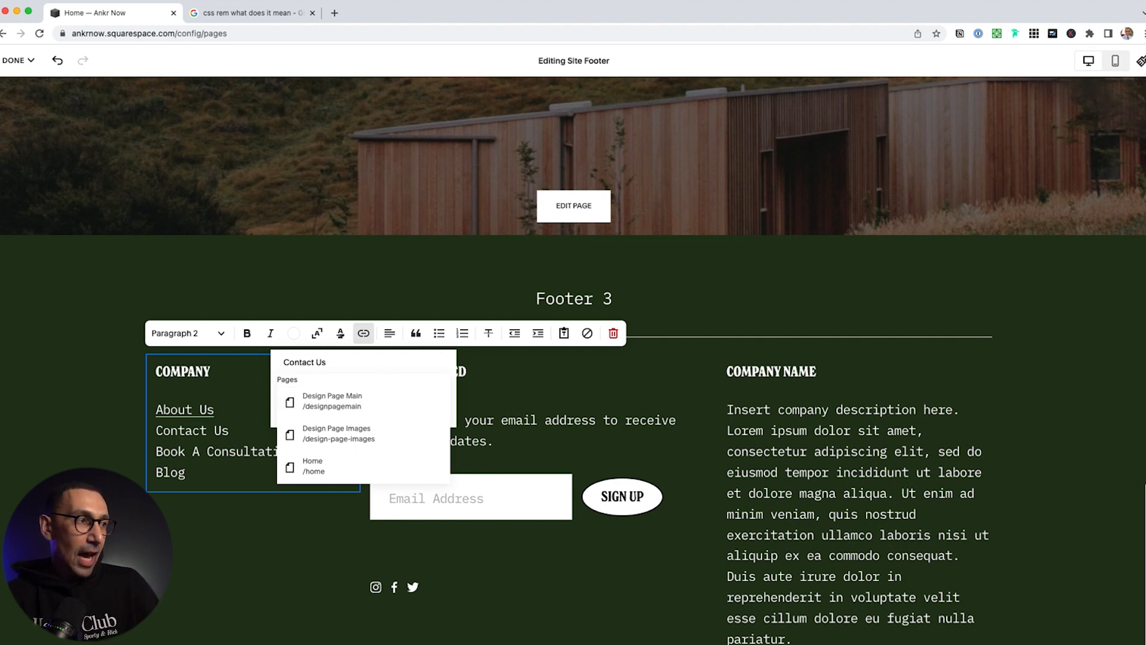
pyautogui.press('Tab')
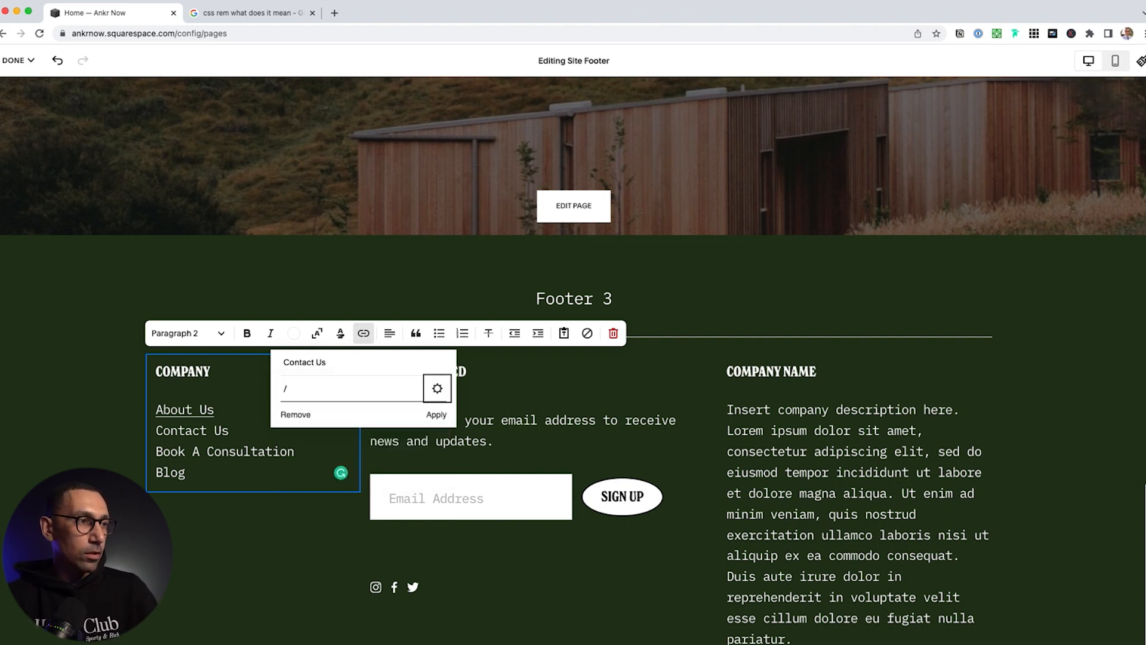
pyautogui.click(436, 415)
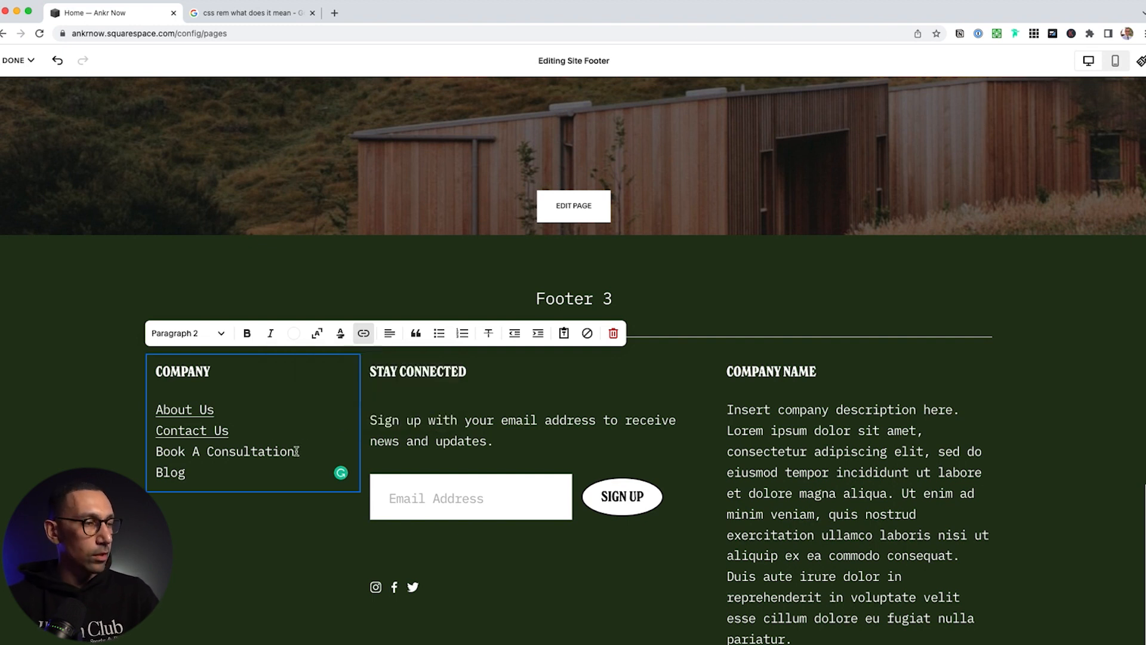
# Link Book A Consultation to /book and Blog to /, then deselect the footer
pyautogui.moveTo(298, 452); pyautogui.dragTo(148, 448)
pyautogui.press('super+k')
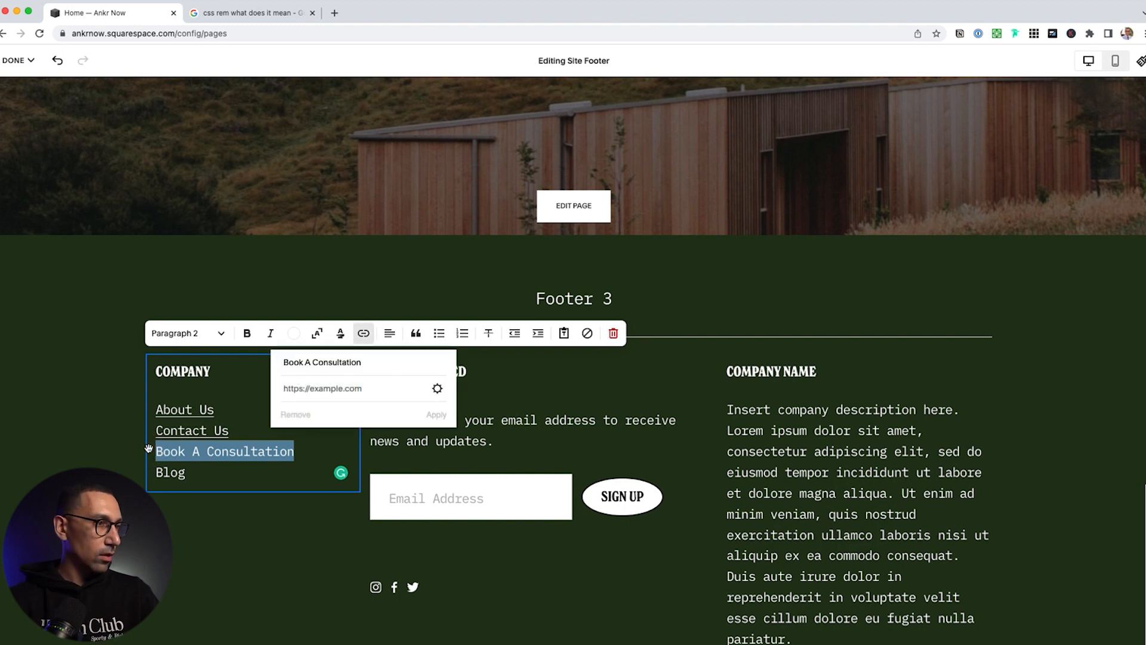
pyautogui.click(339, 381)
pyautogui.write('/book')
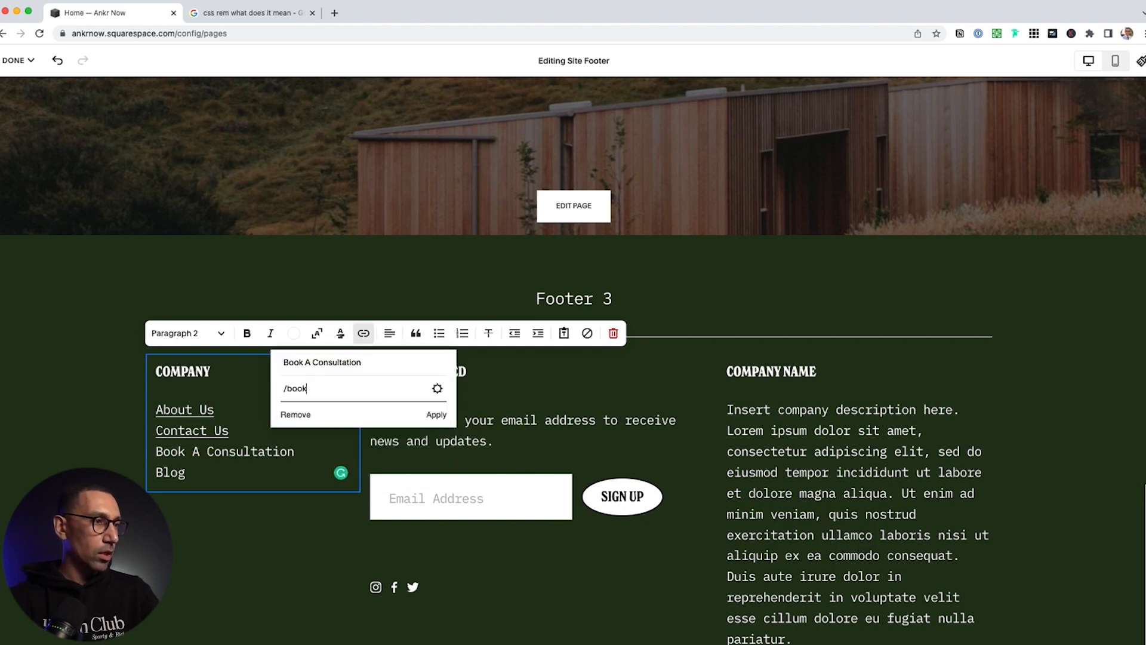
pyautogui.click(438, 415)
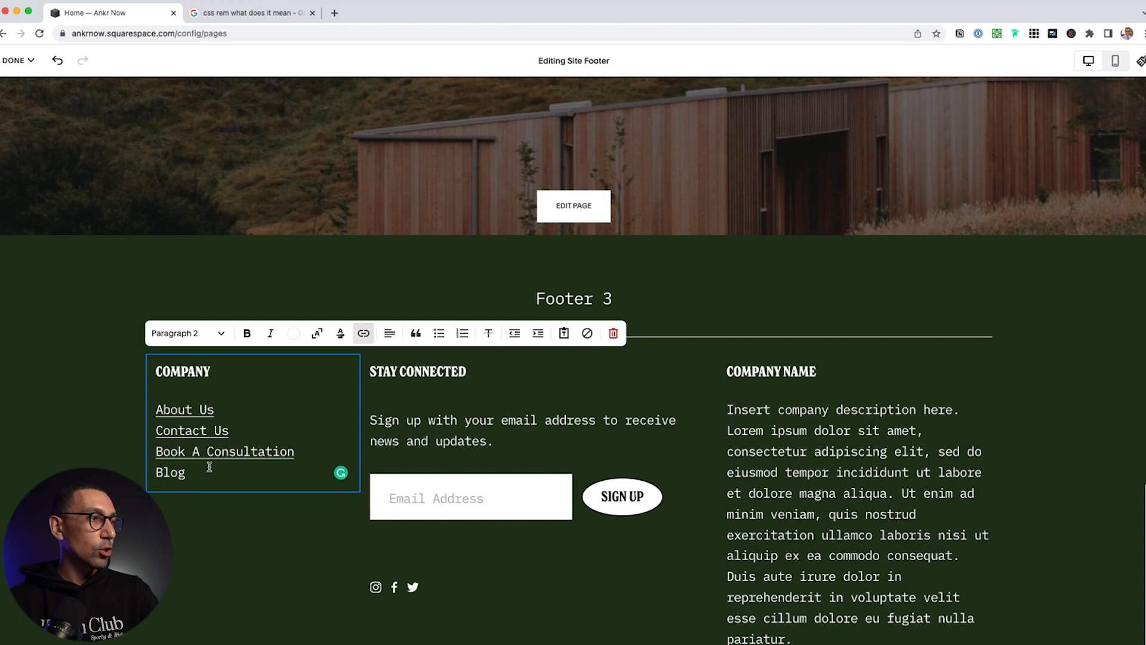
pyautogui.moveTo(187, 472); pyautogui.dragTo(136, 470)
pyautogui.press('super+k')
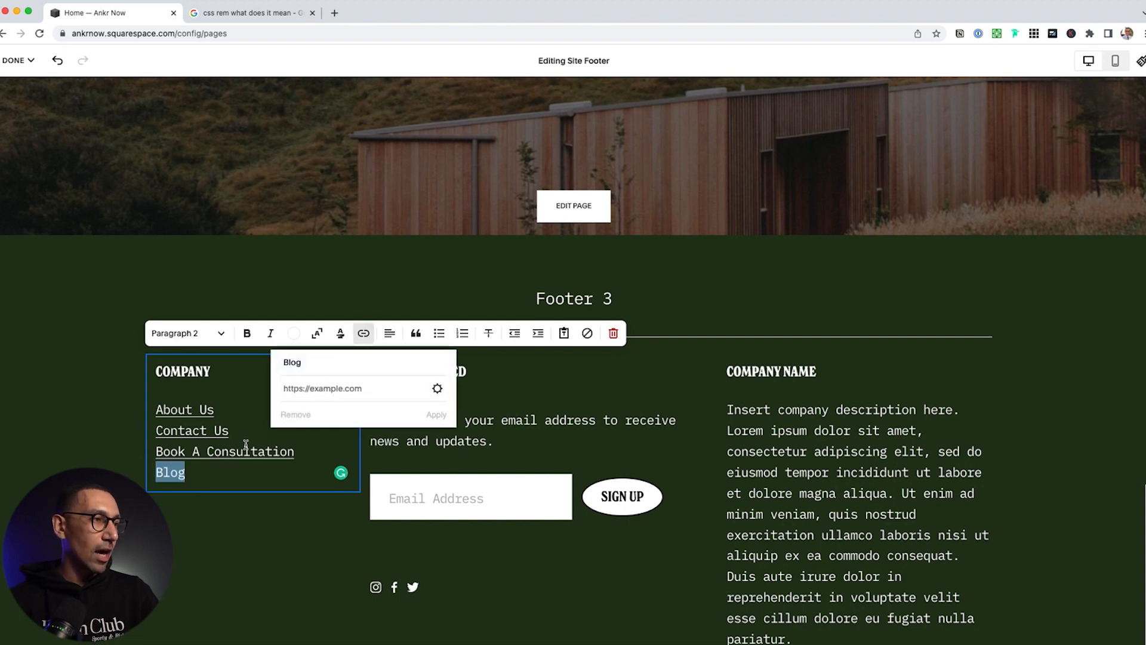
pyautogui.click(305, 388)
pyautogui.write('/')
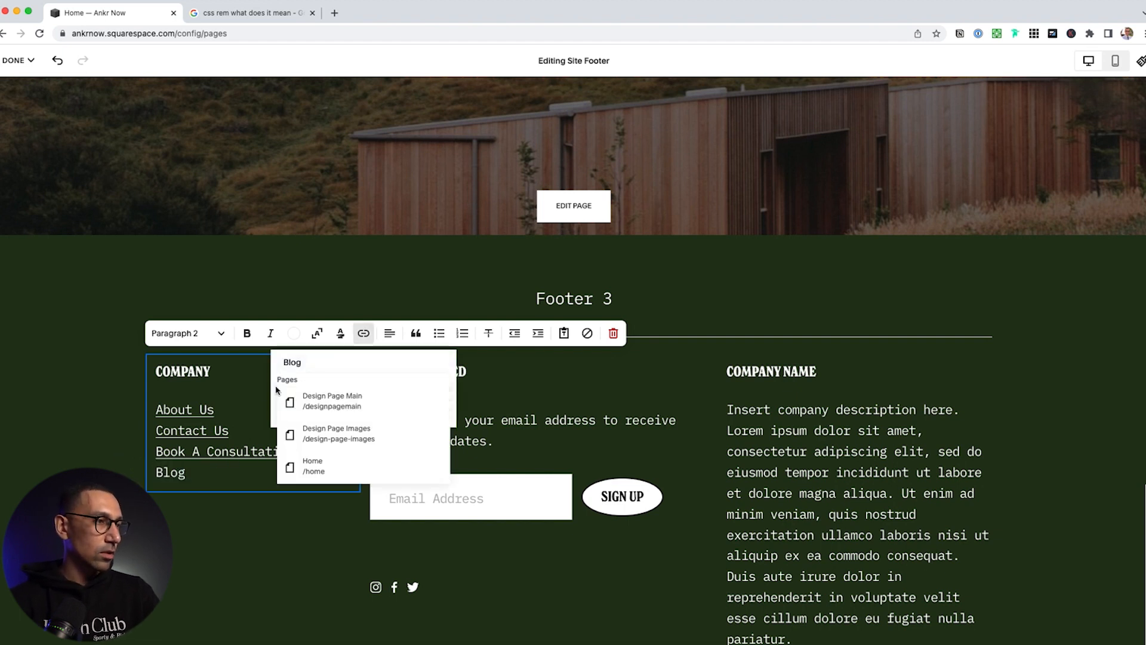
pyautogui.press('Tab')
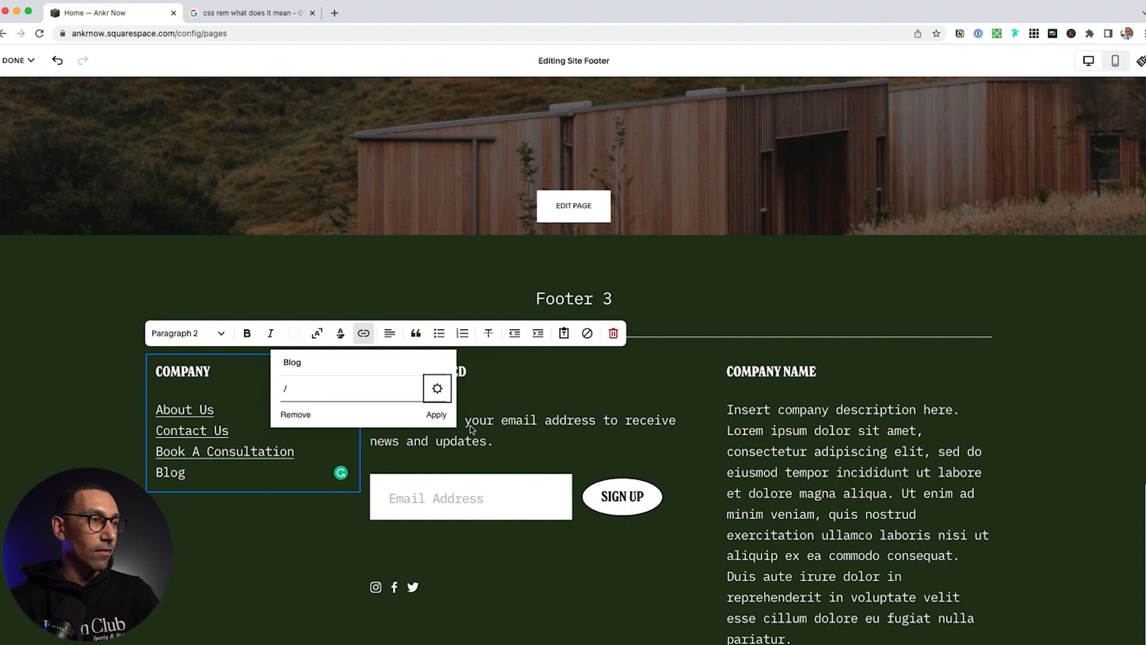
pyautogui.click(436, 414)
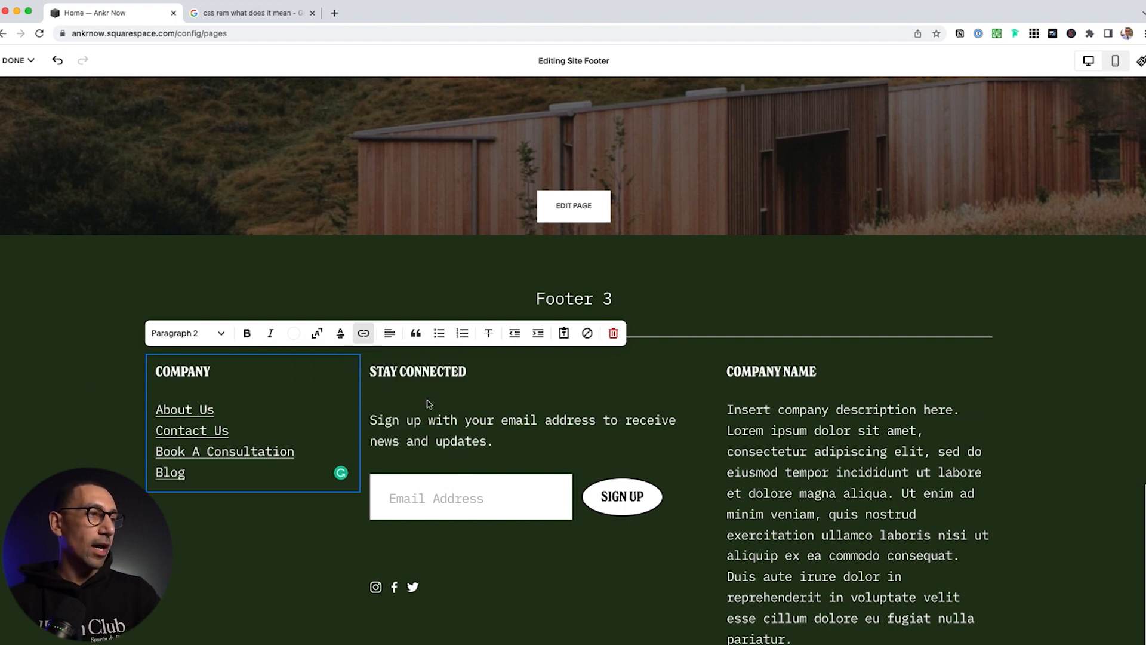
pyautogui.click(383, 251)
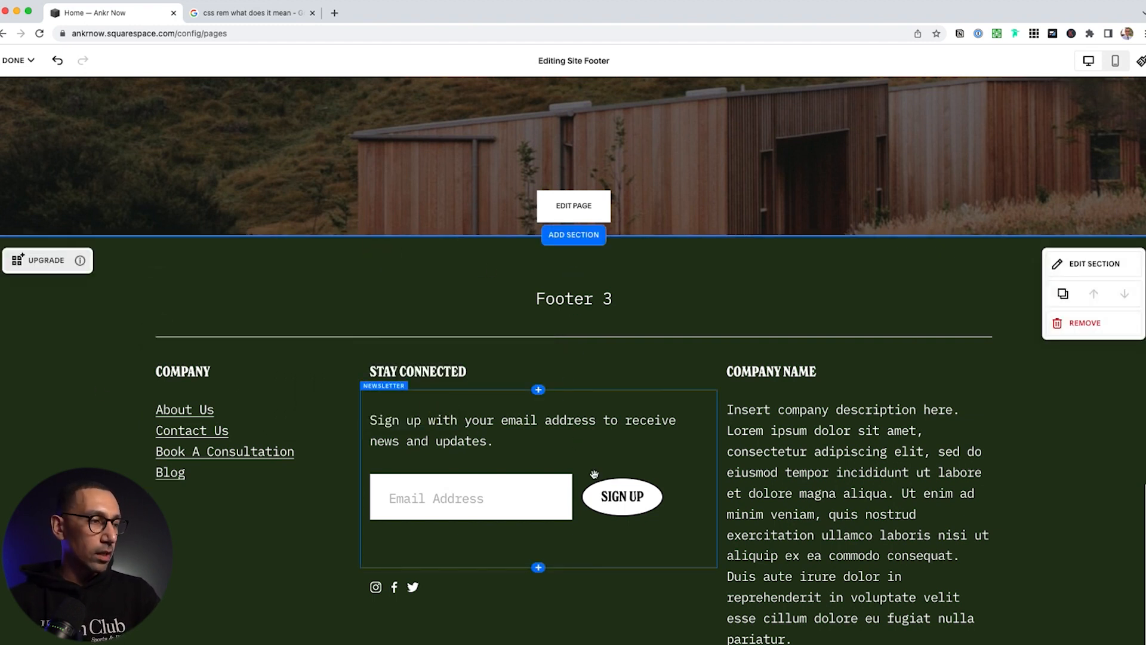
pyautogui.scroll(5, 606, 508)
pyautogui.scroll(5, 606, 512)
# Save the footer edits via Done and return to the Pages panel with the Home preview
pyautogui.click(14, 60)
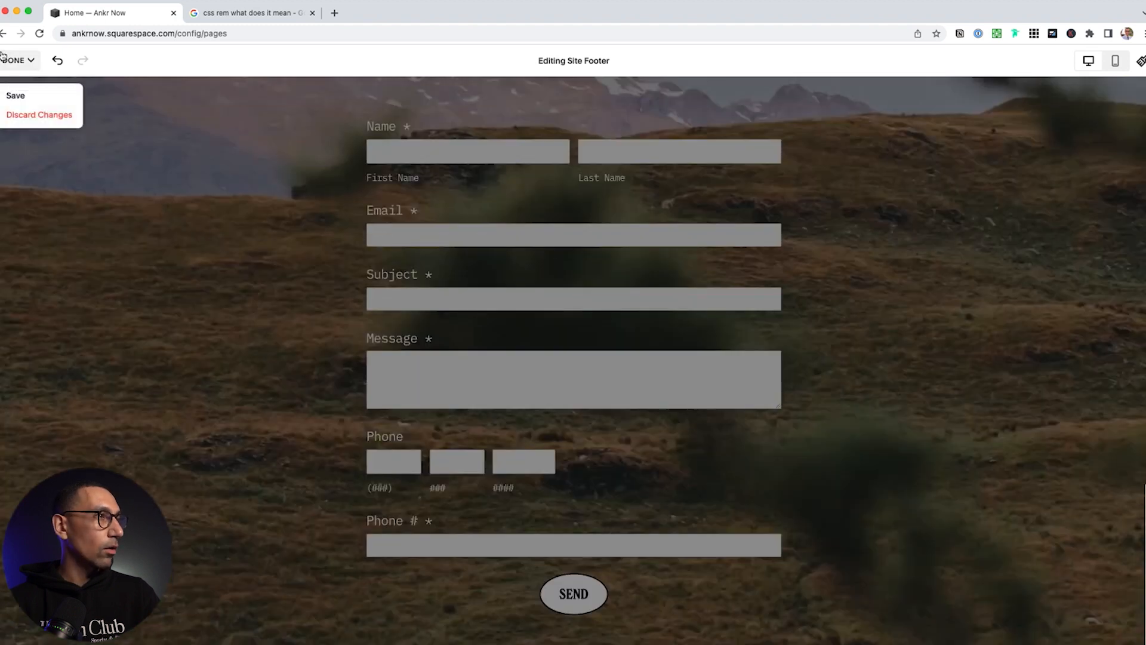
pyautogui.click(16, 96)
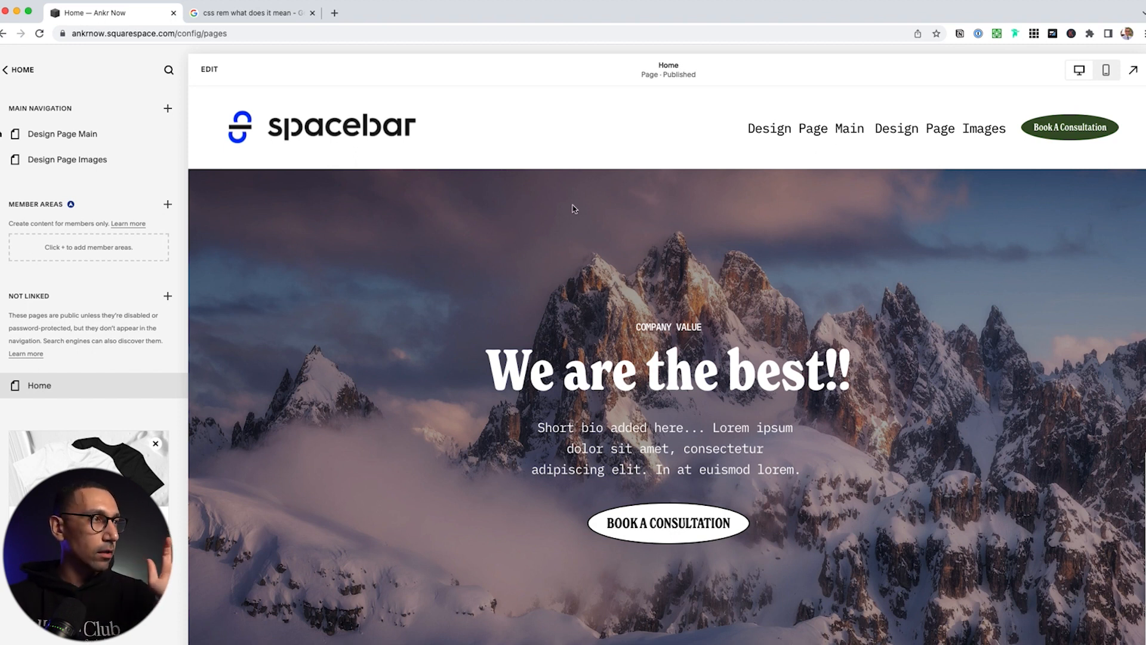
pyautogui.click(22, 70)
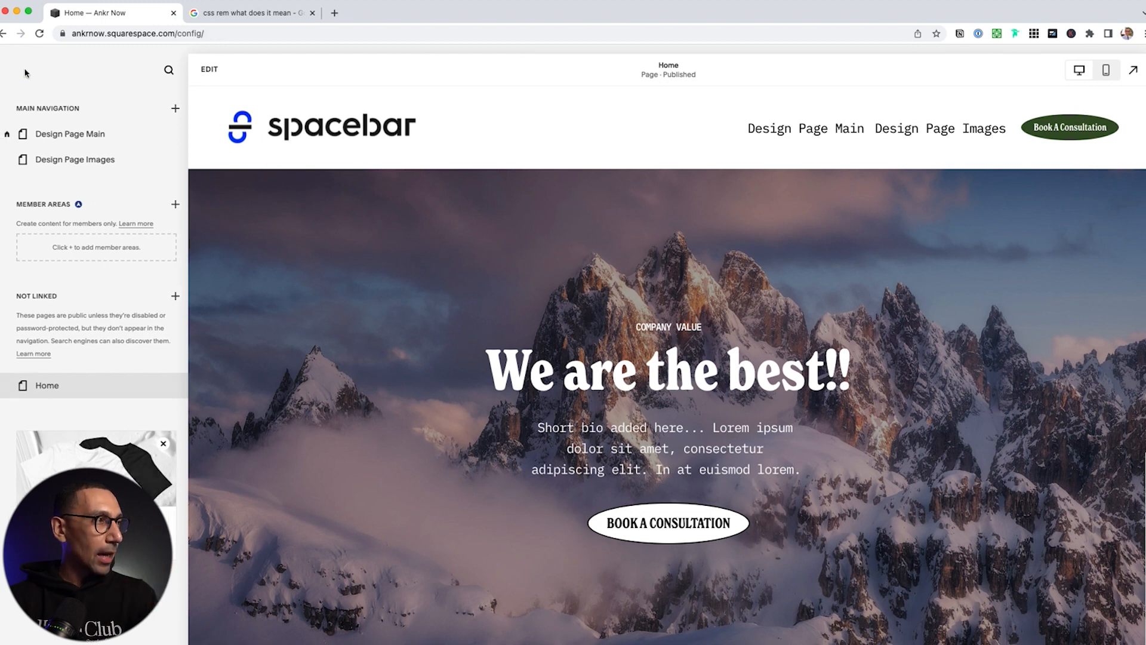
# Check the Website trial subscription and its upgrade plans under Billing, then return to Settings
pyautogui.click(34, 332)
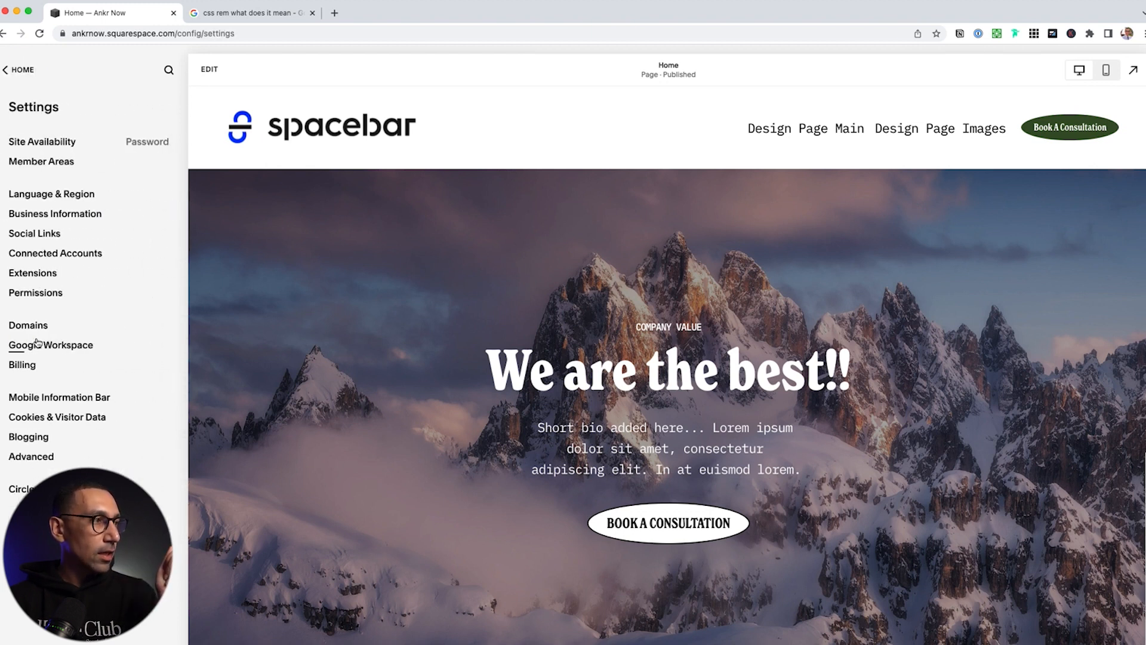
pyautogui.click(30, 365)
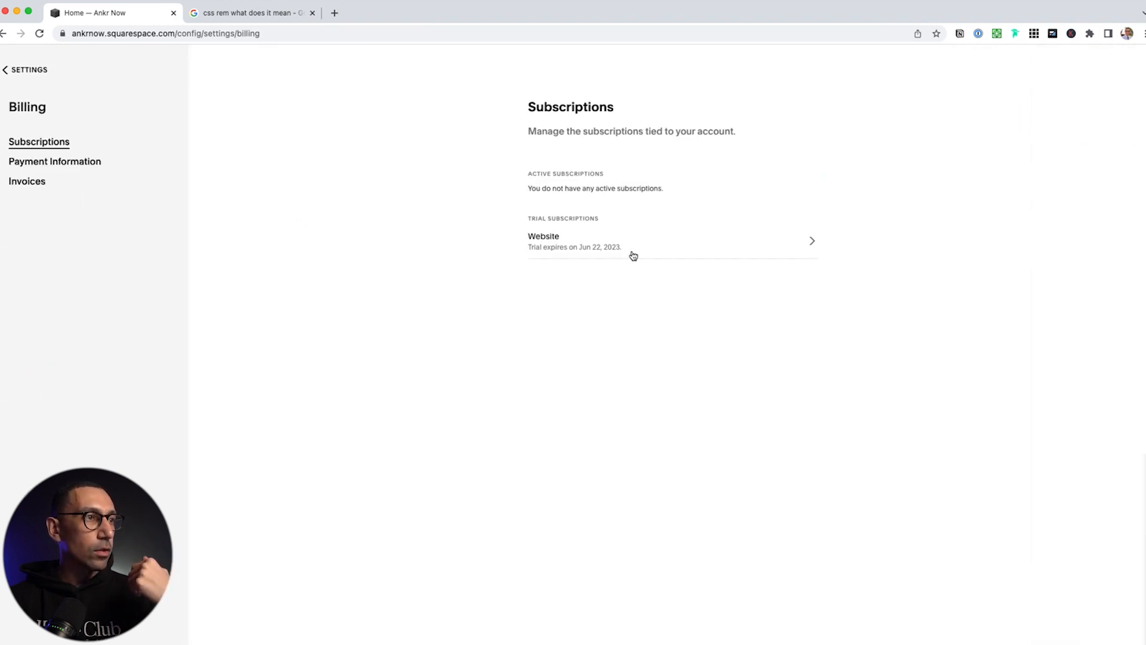
pyautogui.click(655, 253)
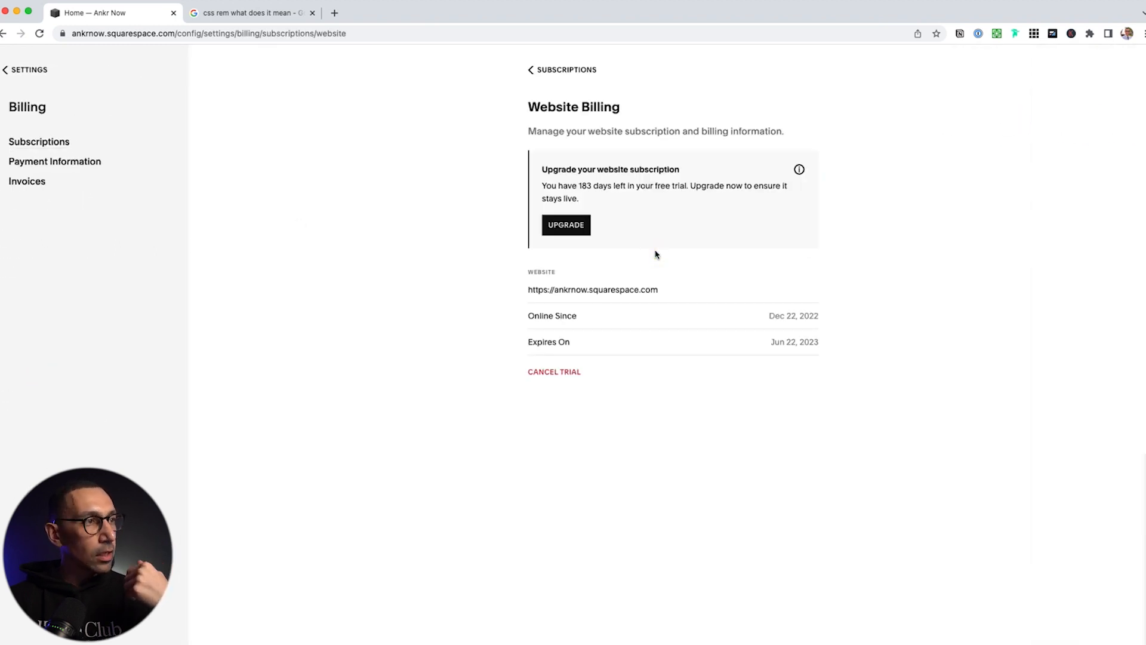
pyautogui.click(579, 228)
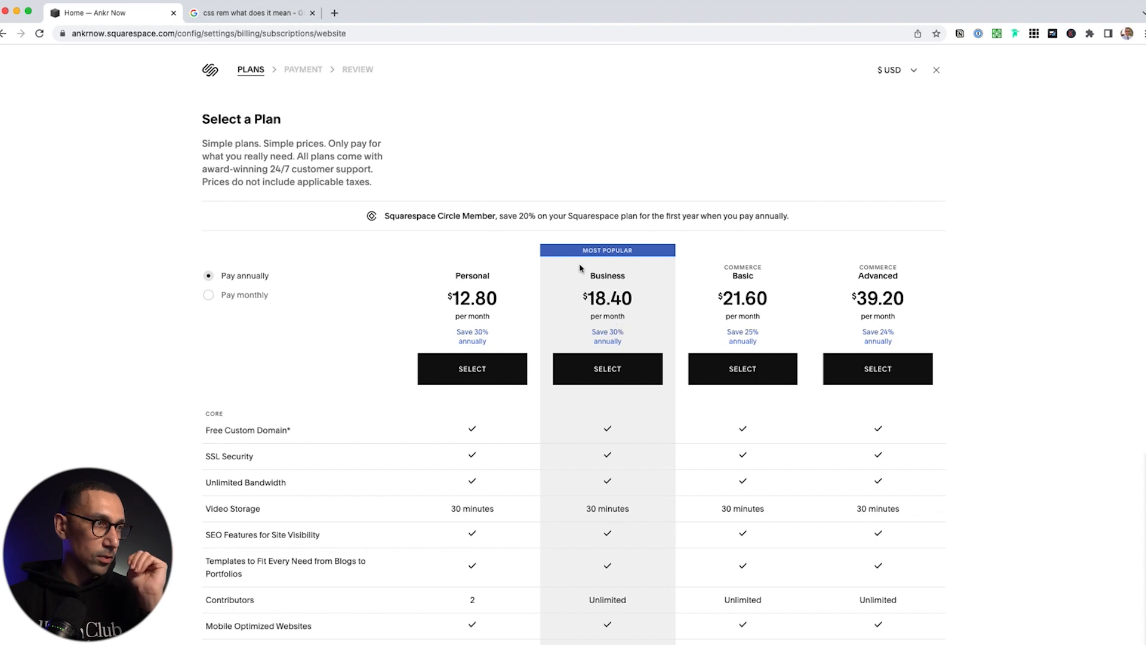
pyautogui.click(936, 70)
pyautogui.click(47, 69)
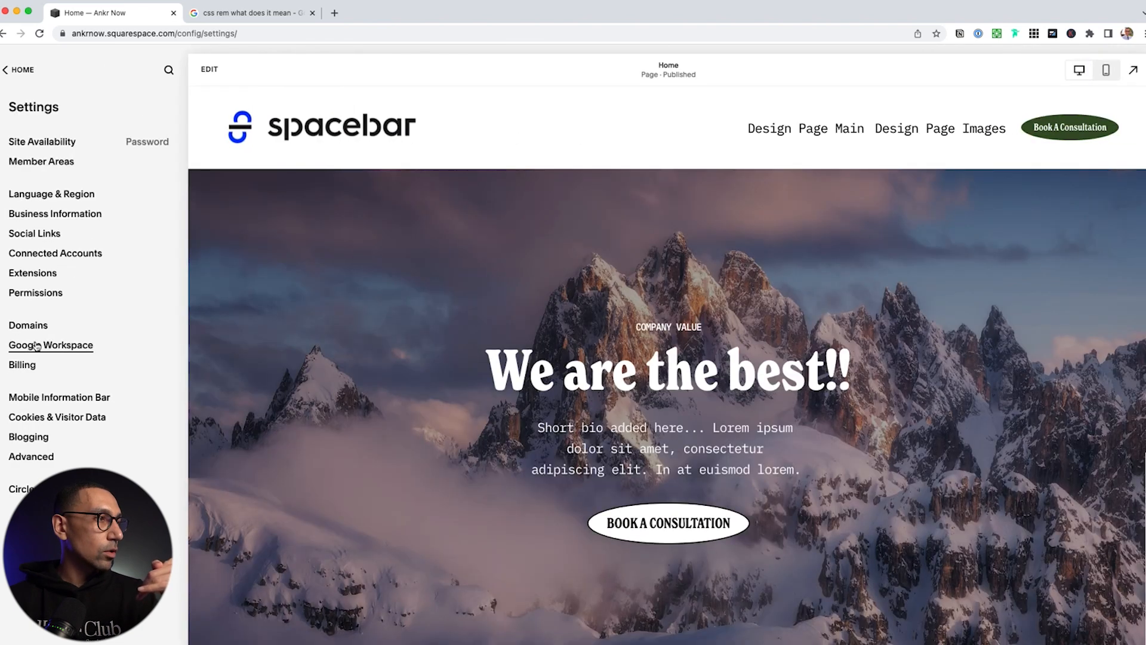
# Preview the Use a Domain I Own option, then view Site Availability showing Password Protected
pyautogui.click(26, 325)
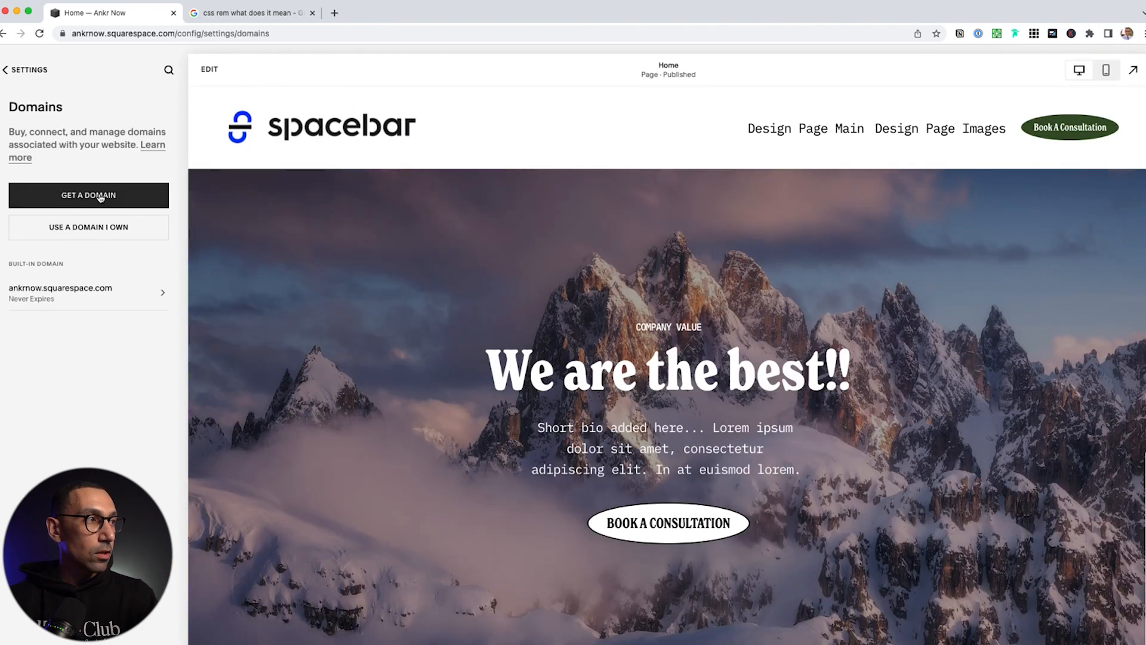
pyautogui.click(99, 233)
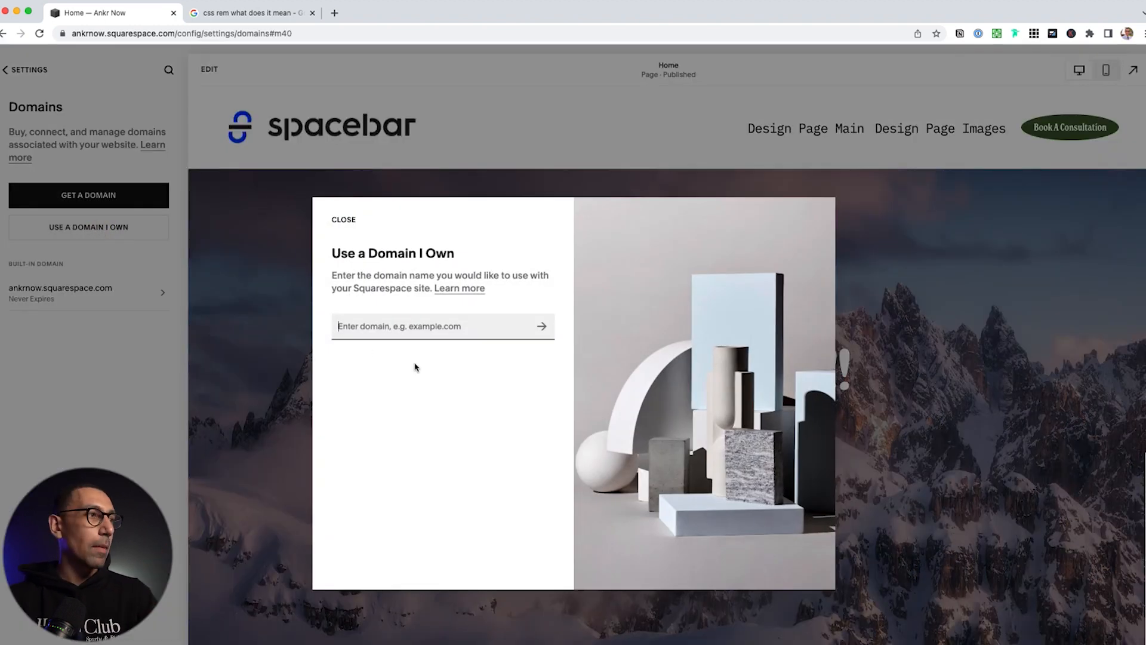
pyautogui.click(346, 220)
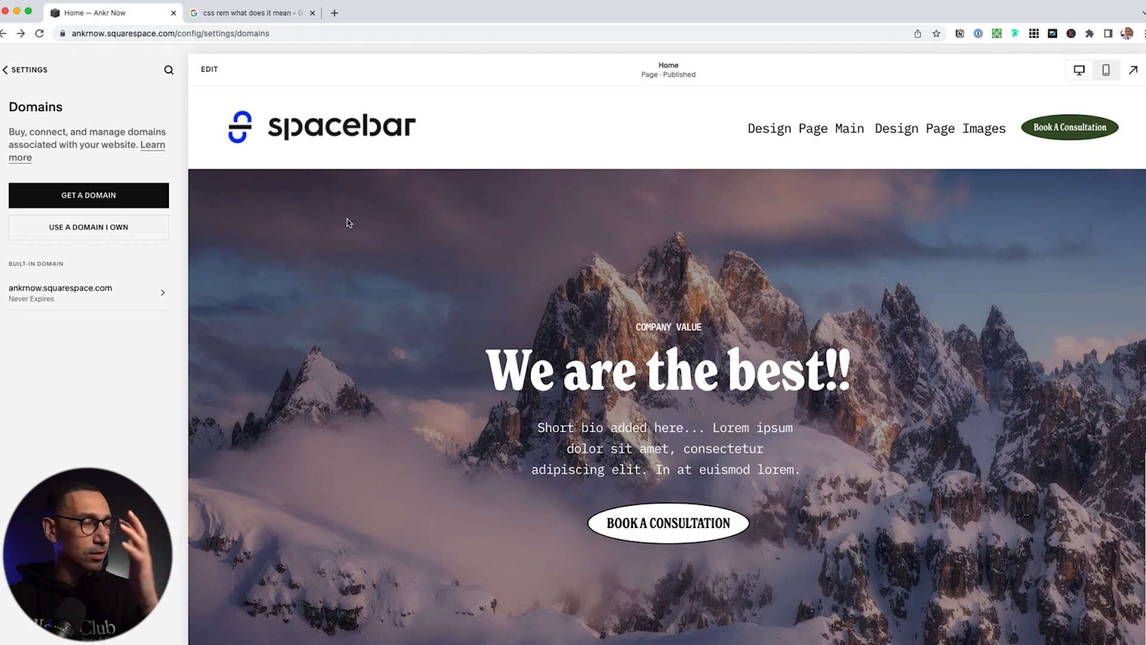
pyautogui.click(32, 71)
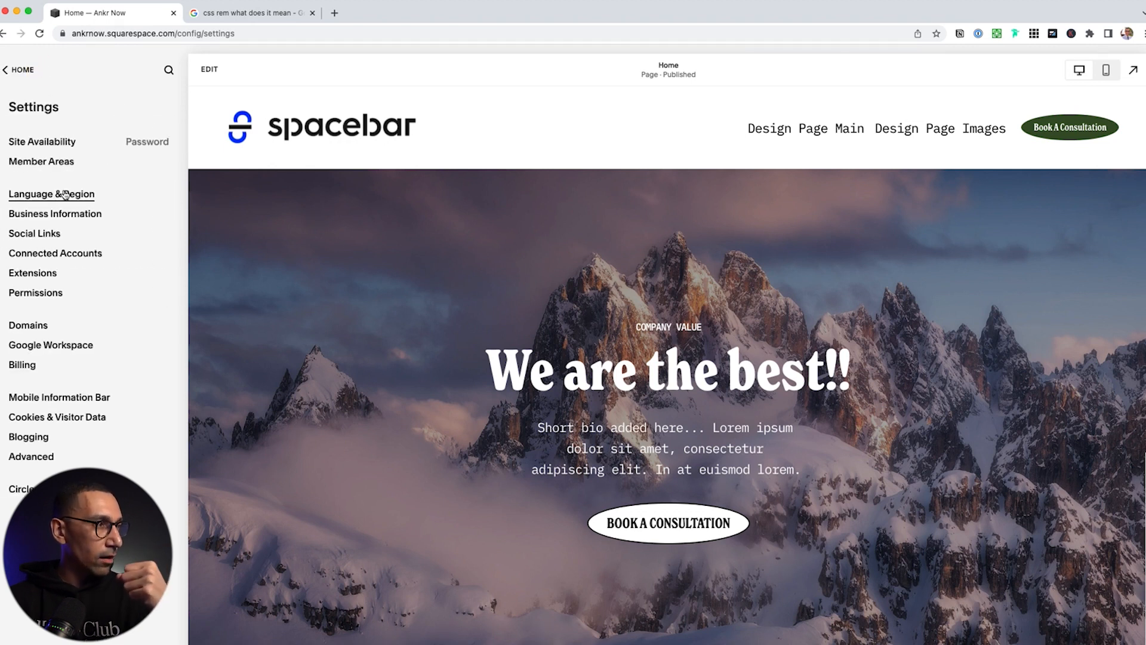
pyautogui.click(58, 140)
pyautogui.moveTo(51, 212)
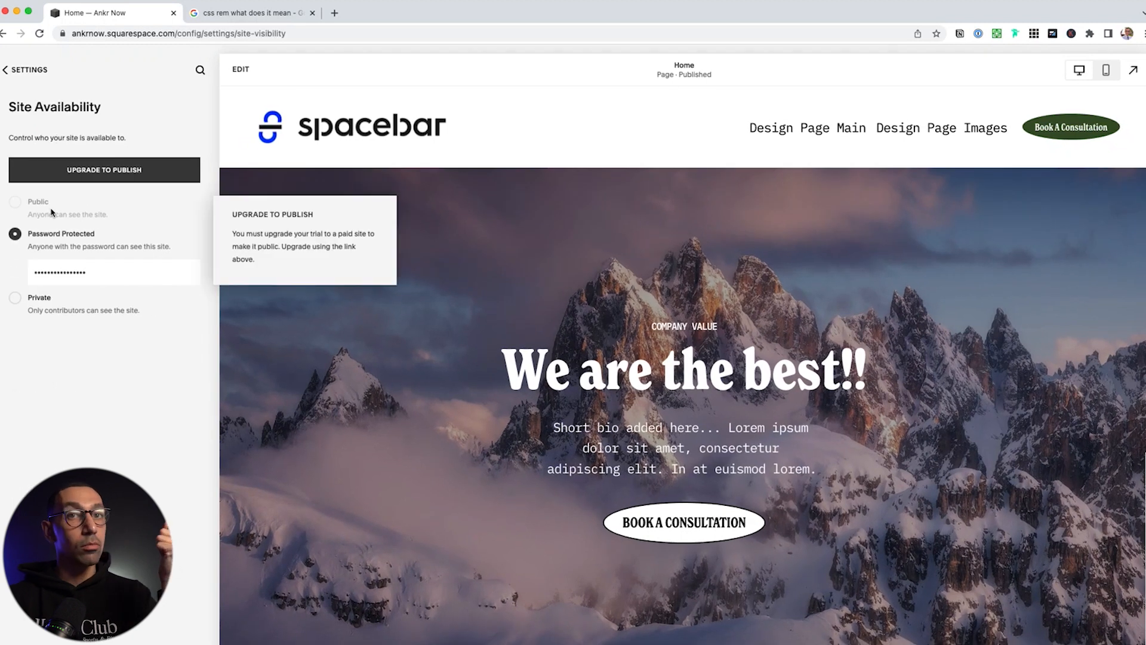